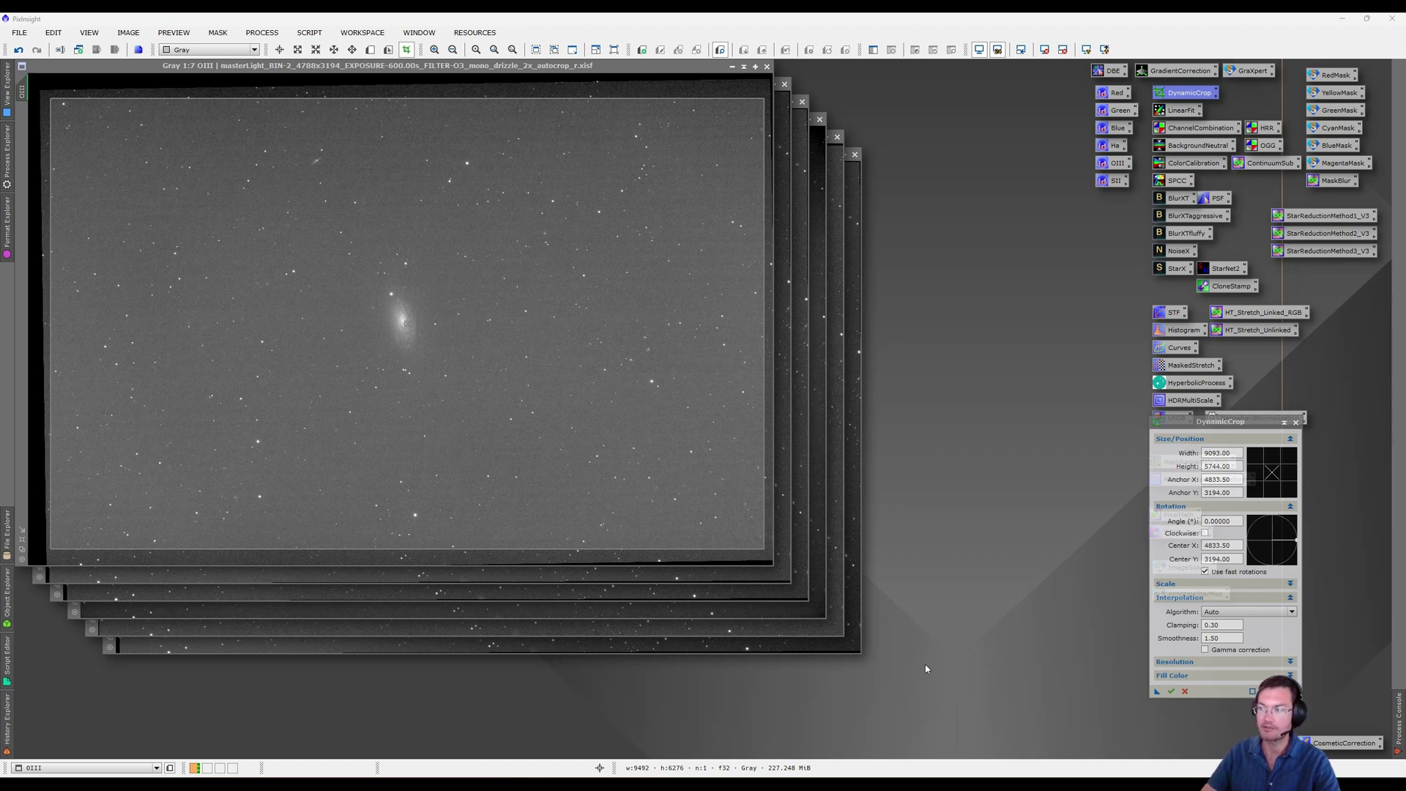
# Apply the 9093 by 5744 pixel DynamicCrop to the channel images and cascade their windows fitted to the images
pyautogui.click(1157, 692)
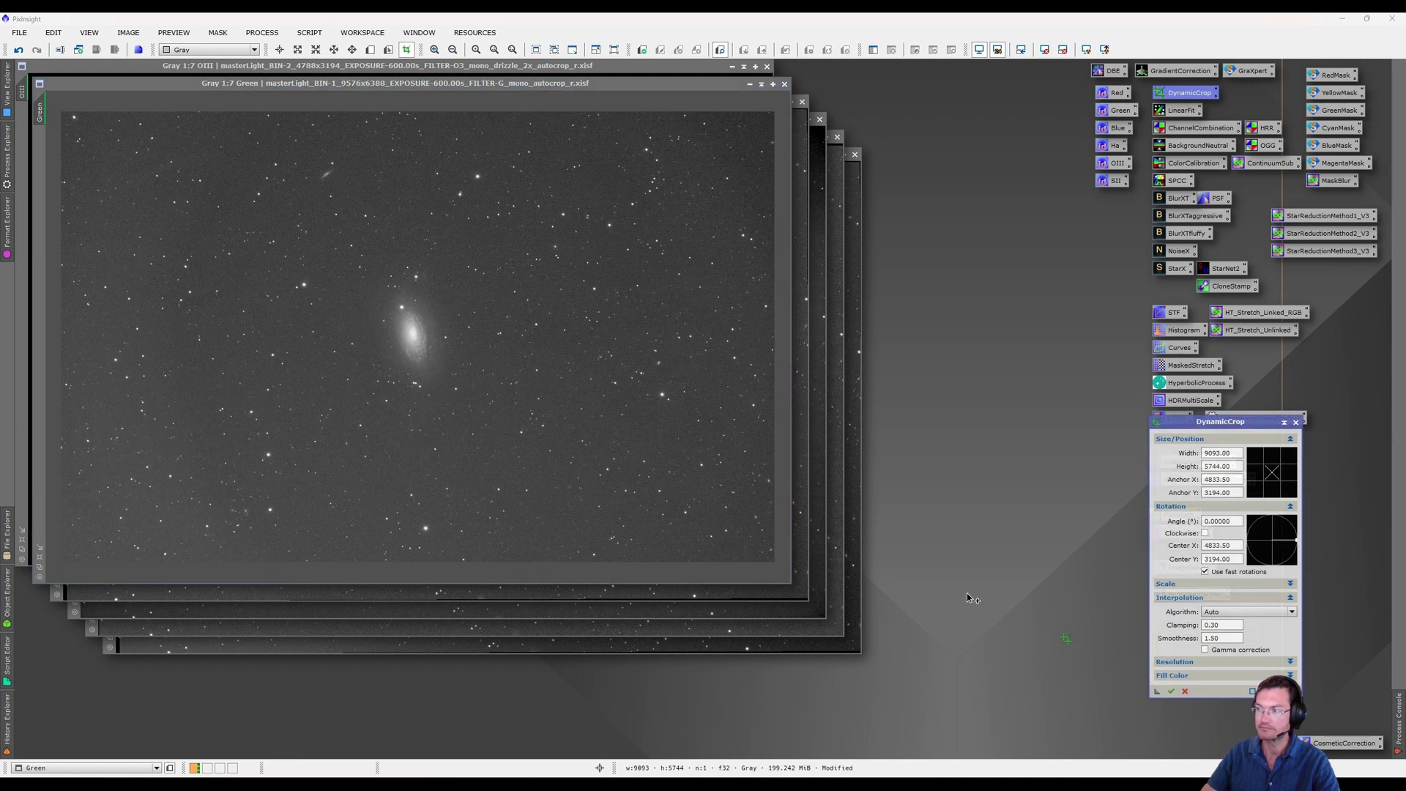
pyautogui.click(419, 32)
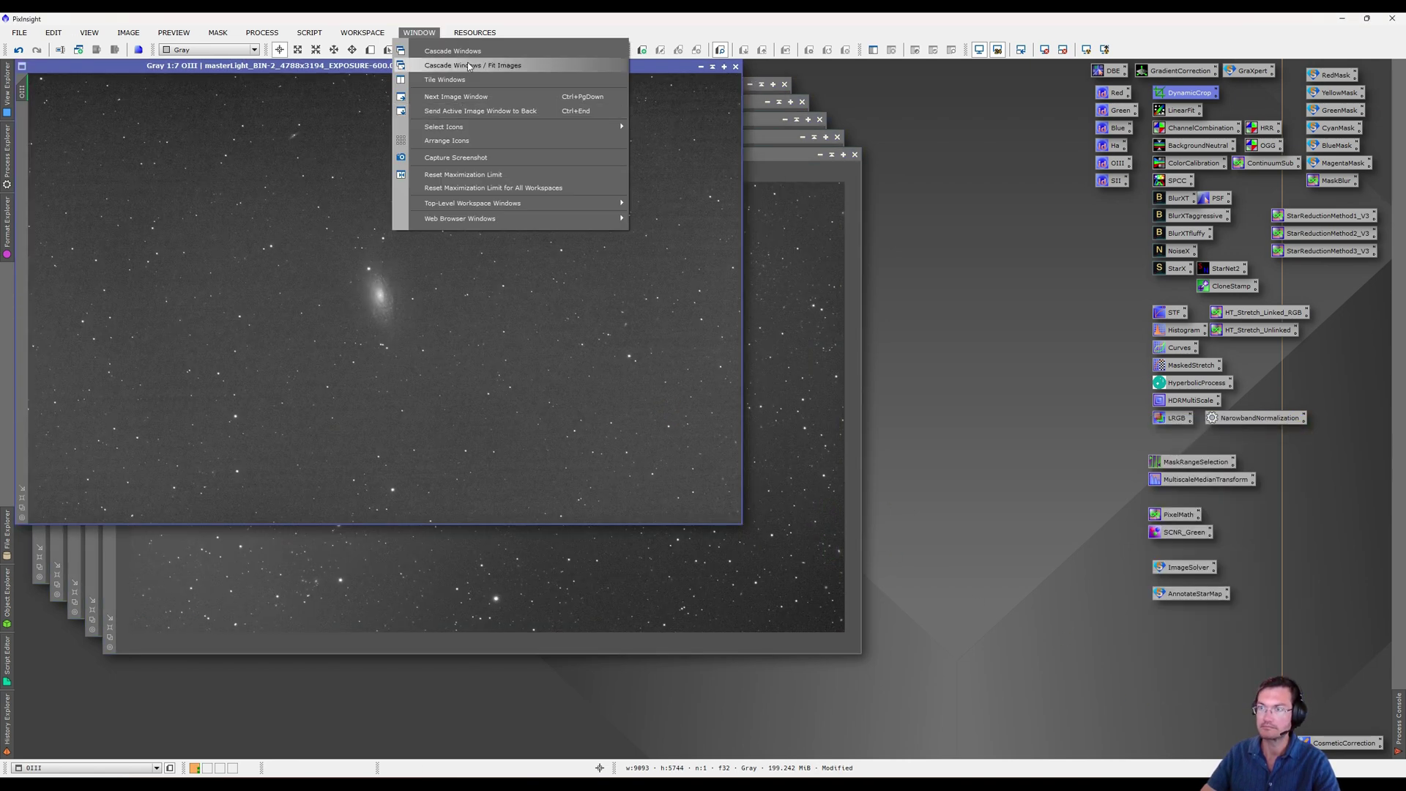
pyautogui.click(439, 63)
# Create an image container holding all six channel views and save it as a process icon on the workspace
pyautogui.rightClick(1003, 323)
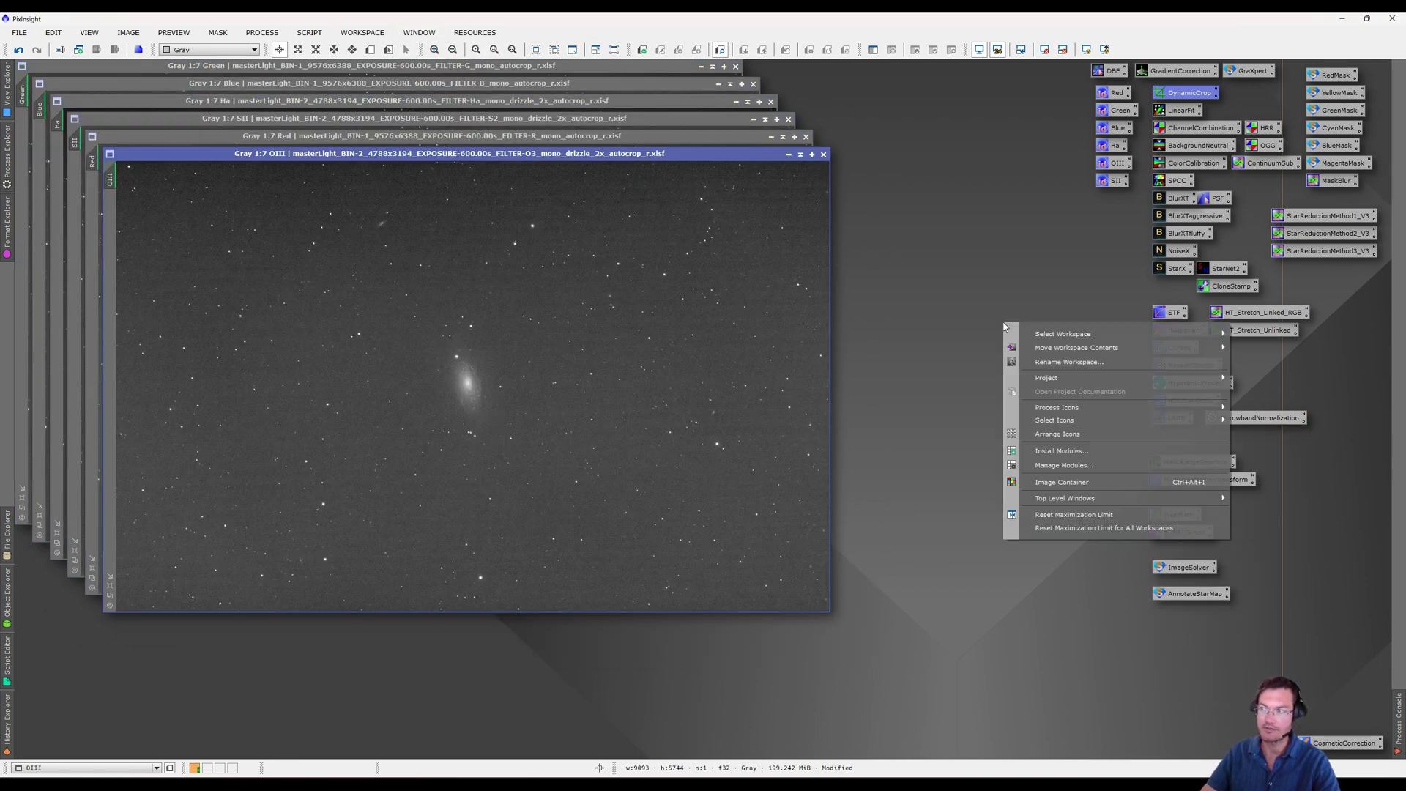
pyautogui.click(1072, 481)
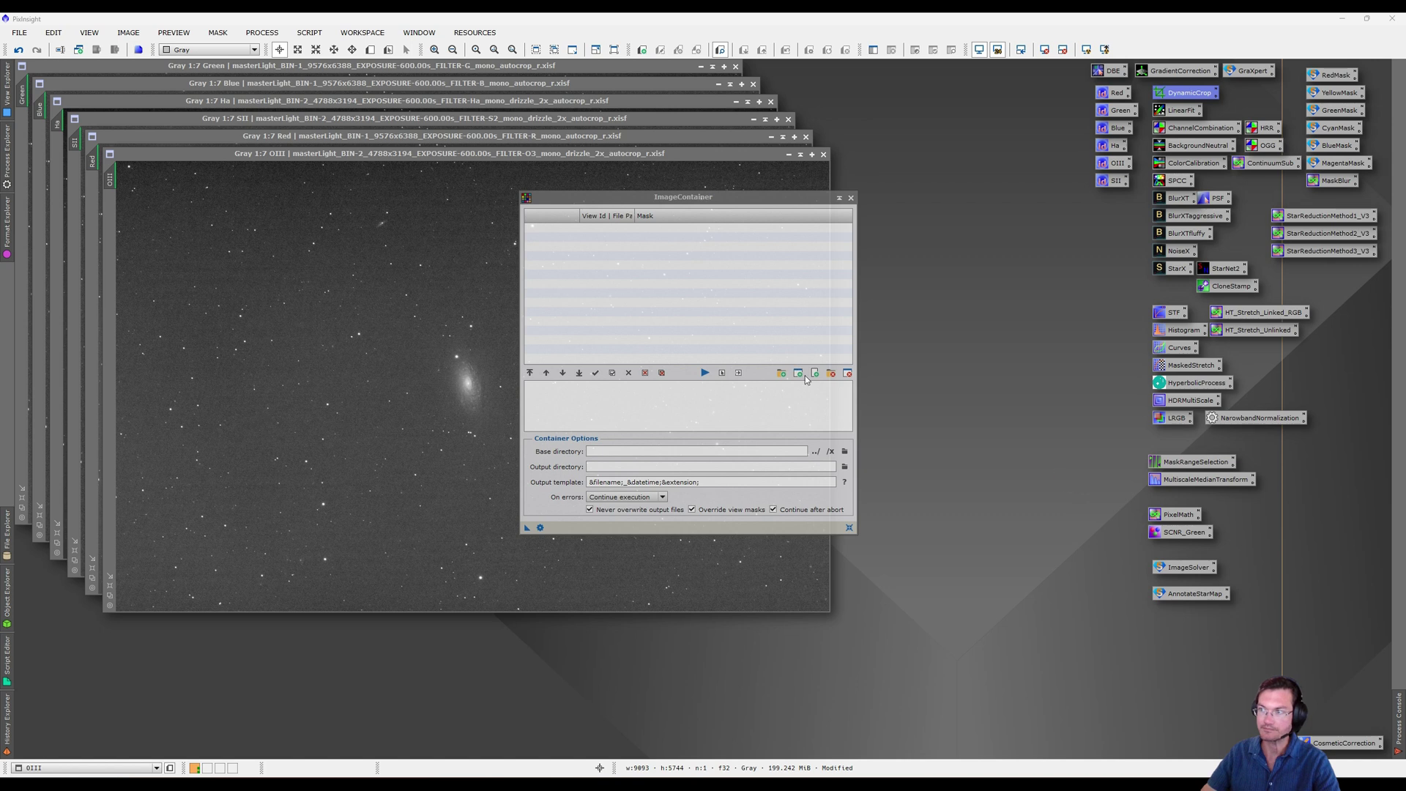
pyautogui.click(796, 373)
pyautogui.click(630, 480)
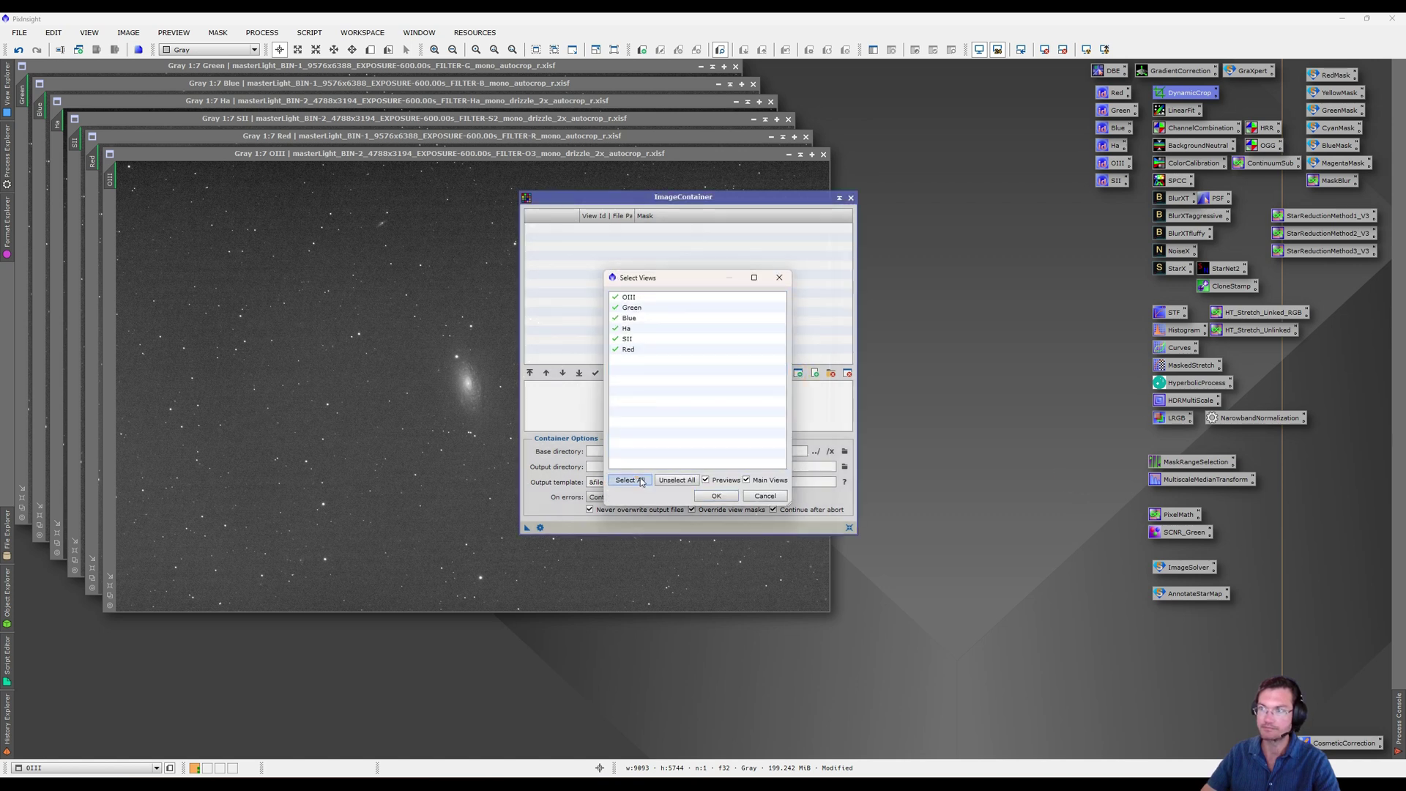
pyautogui.click(716, 496)
pyautogui.moveTo(535, 526); pyautogui.dragTo(967, 275)
pyautogui.click(851, 199)
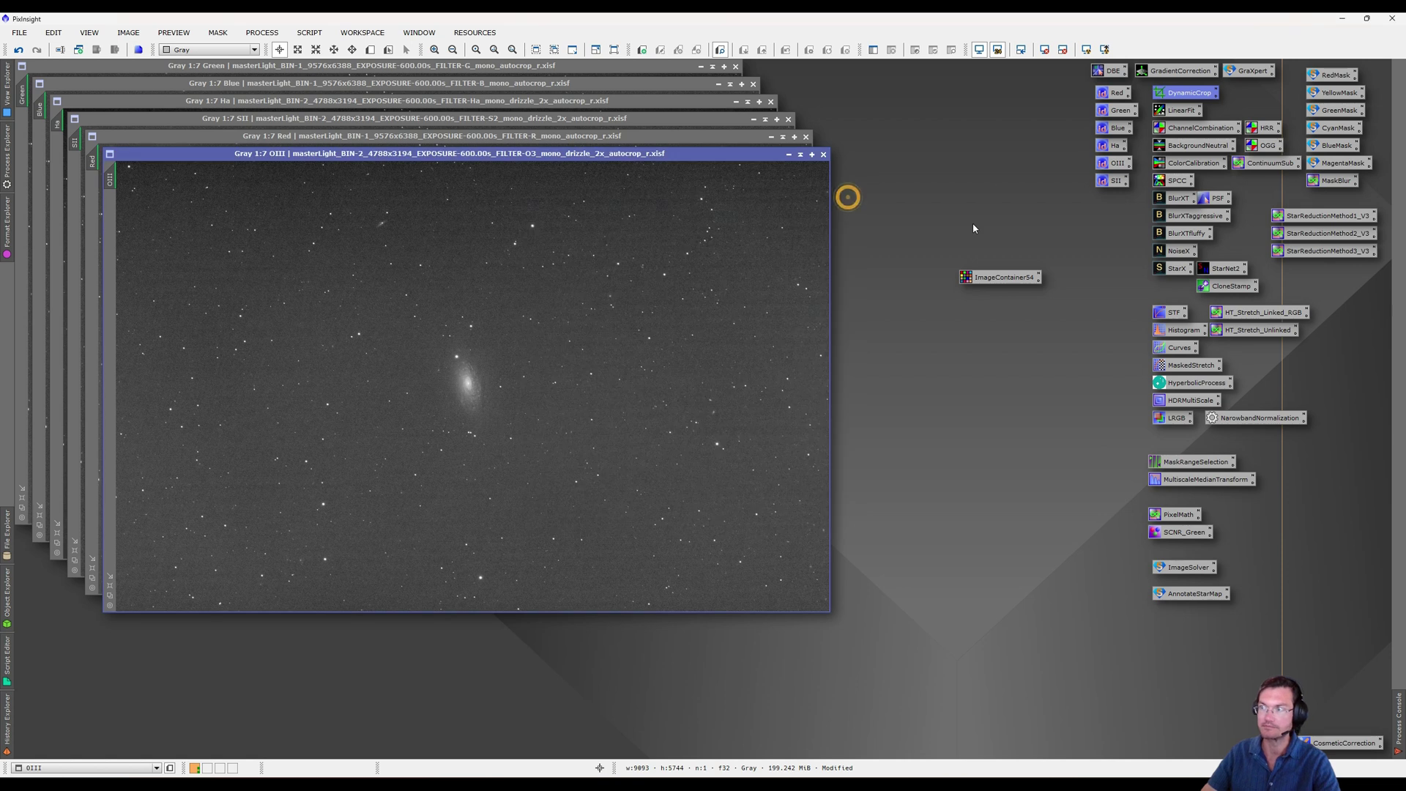
# Run the saved GraXpert script with smoothing 0.3 and target replacement on the channel images
pyautogui.doubleClick(1245, 71)
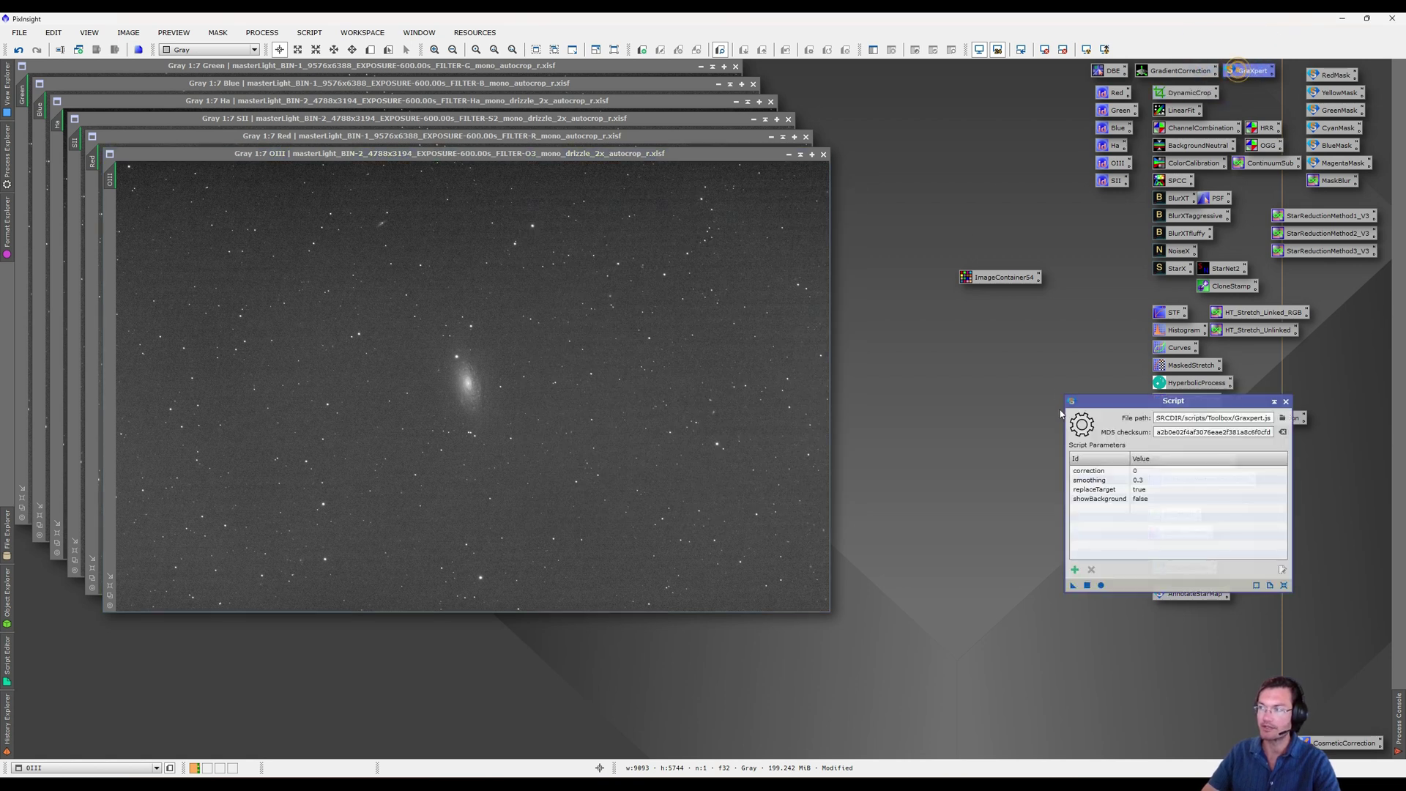
pyautogui.moveTo(1108, 398); pyautogui.dragTo(1095, 326)
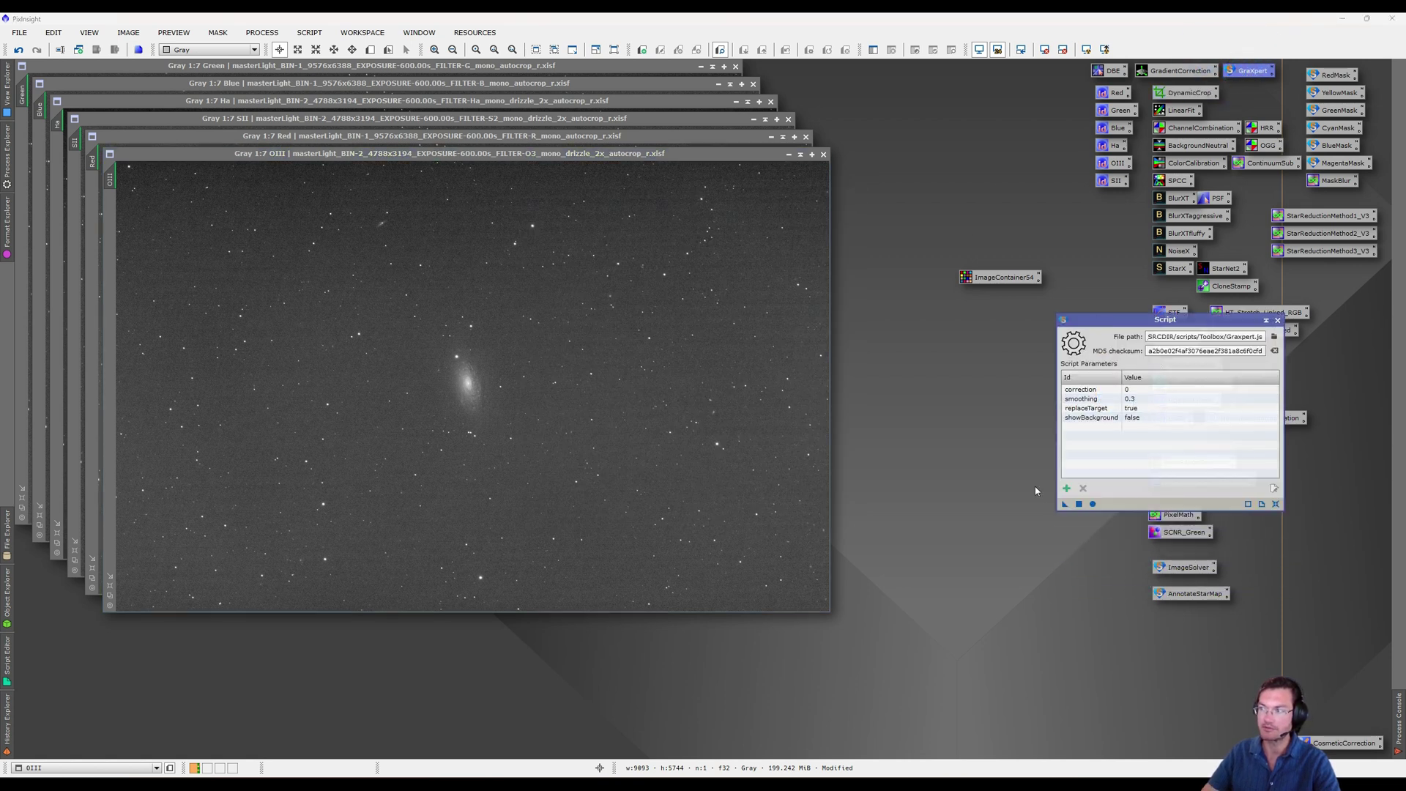
pyautogui.click(1079, 504)
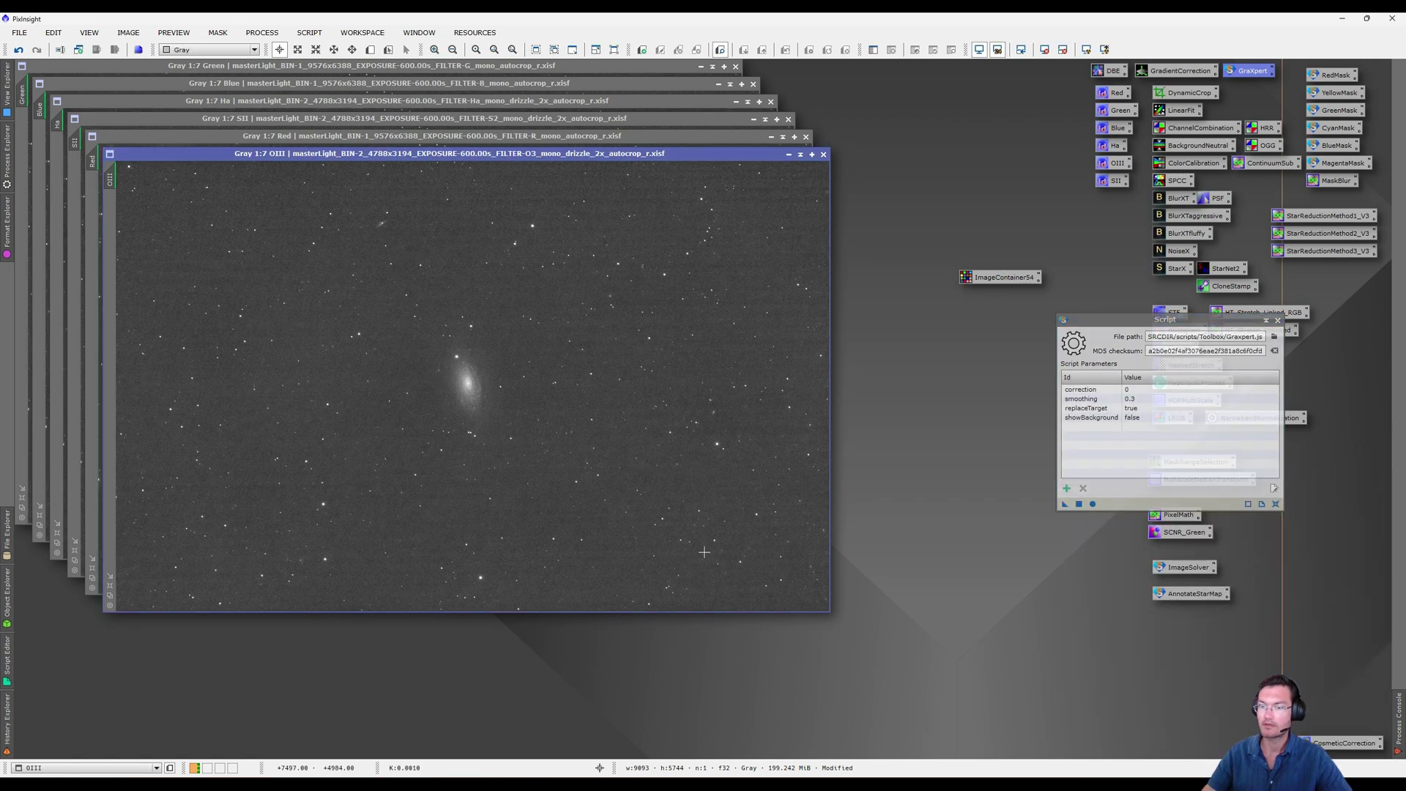
pyautogui.click(1278, 321)
# Apply BlurXTerminator with stars 0.40, halos 0.30 and nonstellar 0.90 to the image container, and move the container icon beside the DBE icon
pyautogui.doubleClick(1185, 234)
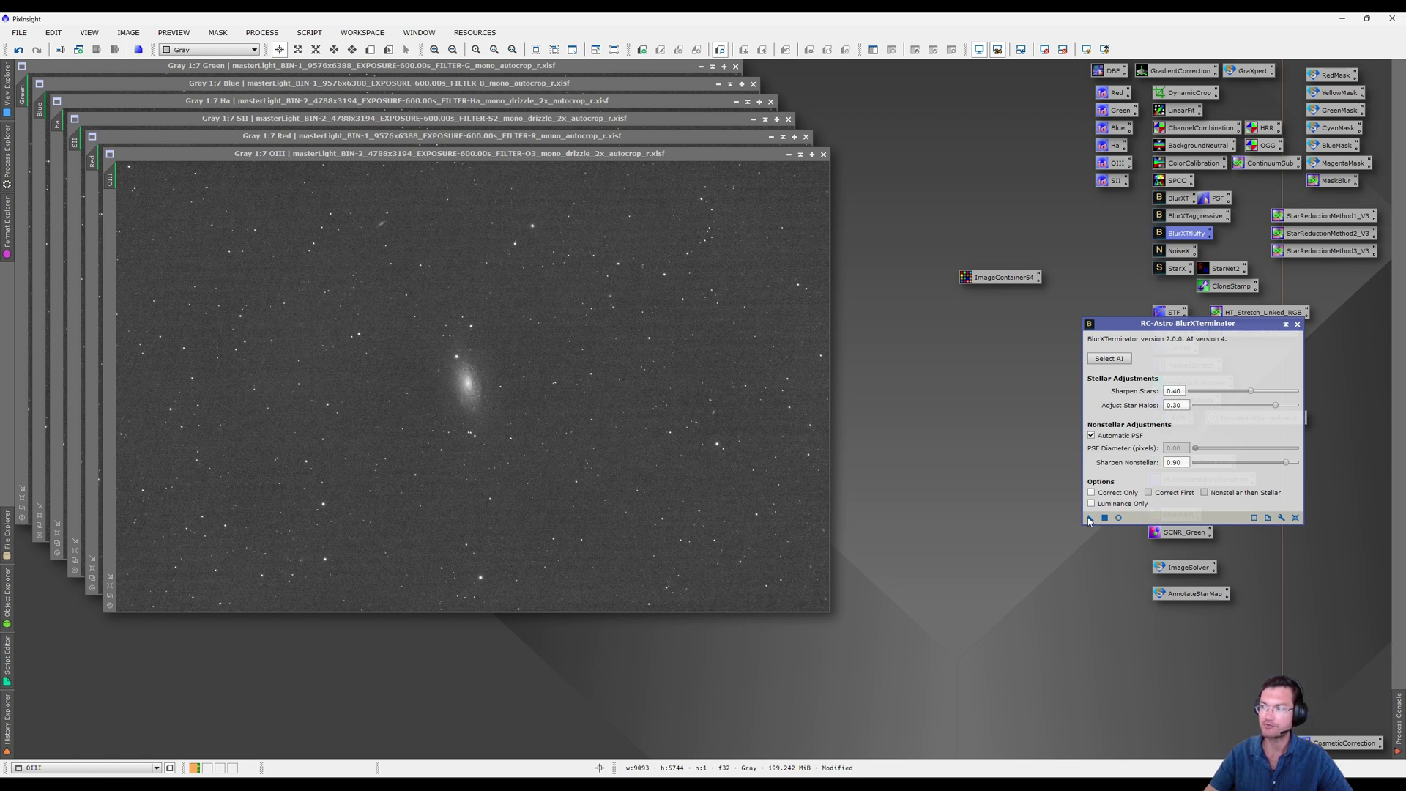
pyautogui.moveTo(1087, 515); pyautogui.dragTo(986, 284)
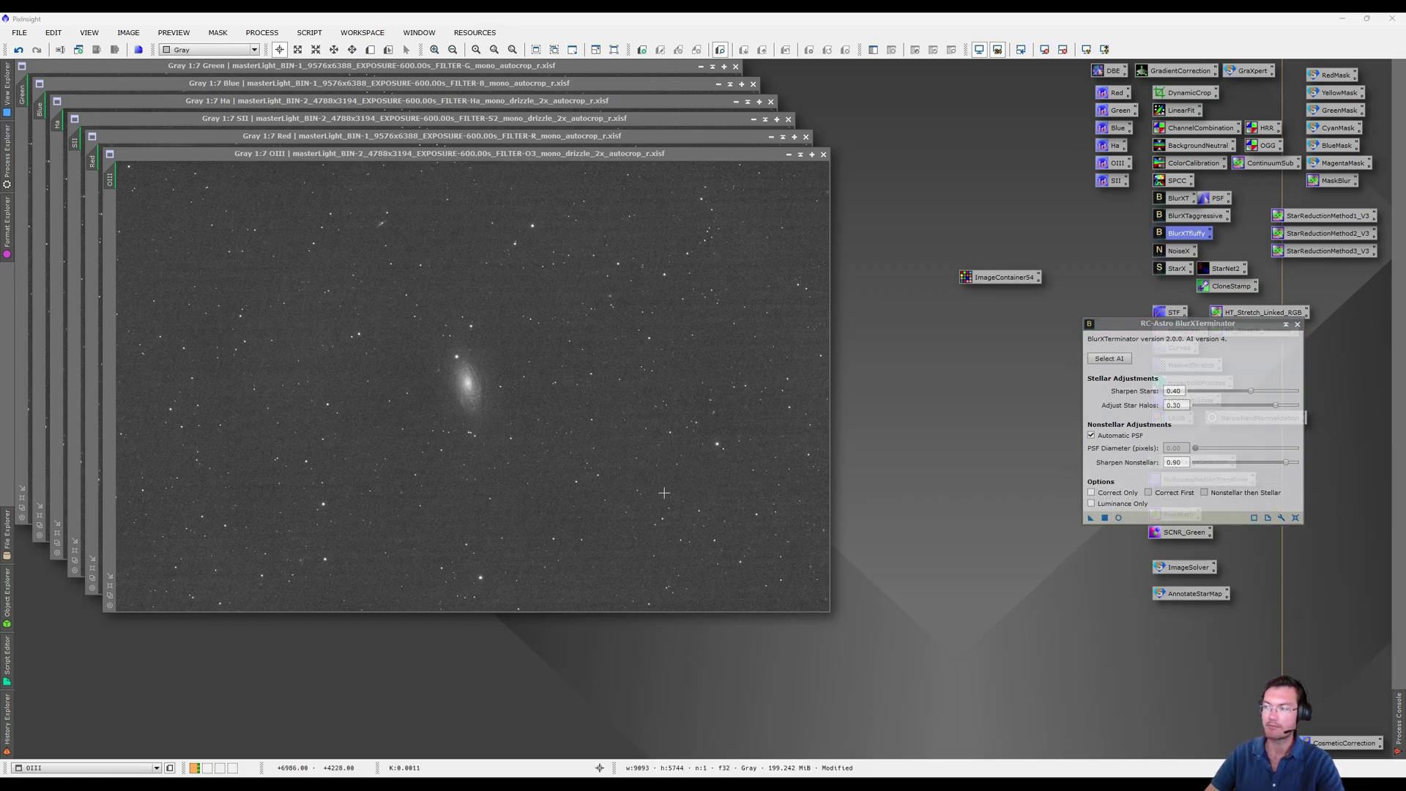
pyautogui.click(1297, 326)
pyautogui.moveTo(981, 290); pyautogui.dragTo(1022, 89)
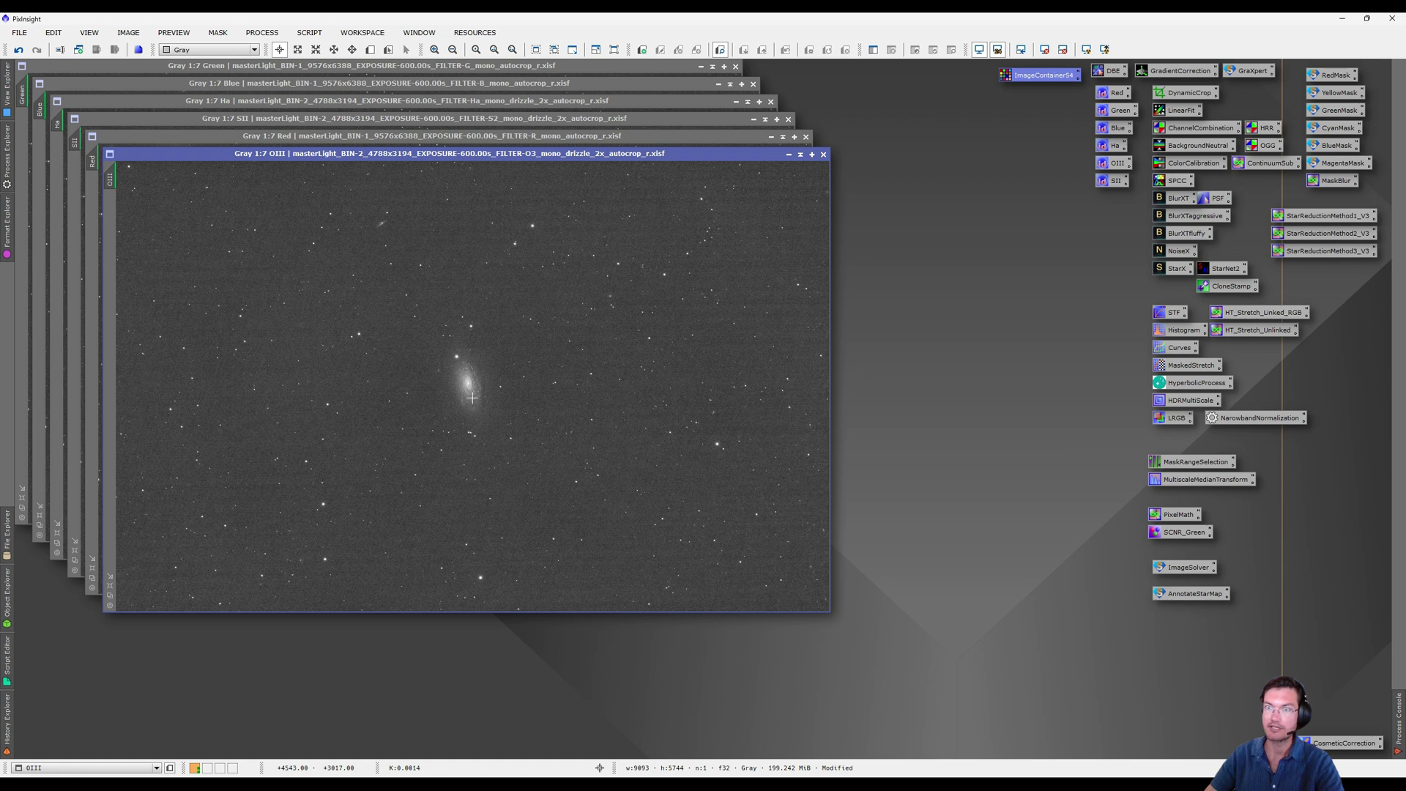
# Examine the processed channel images, including the galaxy's detail in Ha and the Red frame for comparison
pyautogui.click(343, 118)
pyautogui.click(350, 100)
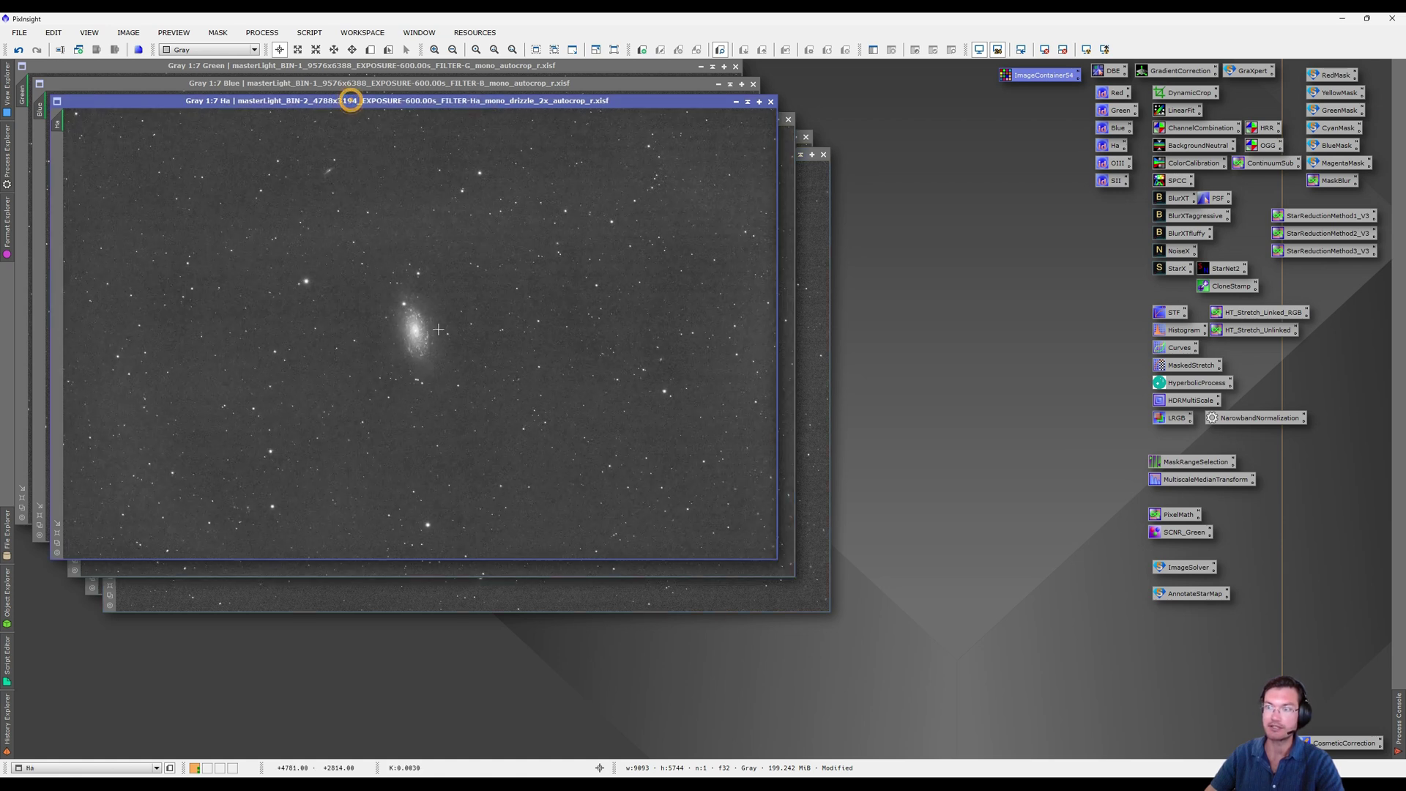
pyautogui.scroll(6, 438, 329)
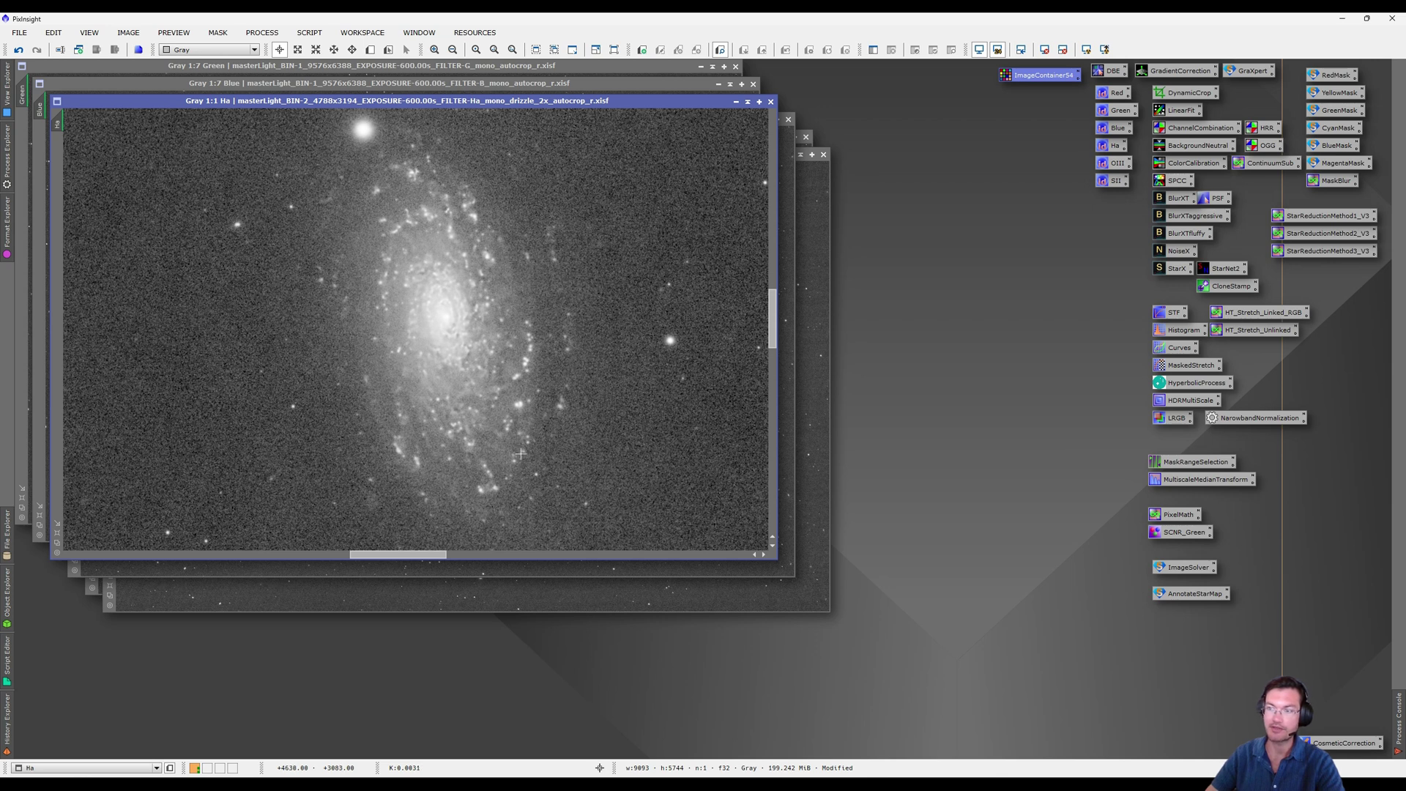
pyautogui.scroll(-2, 505, 457)
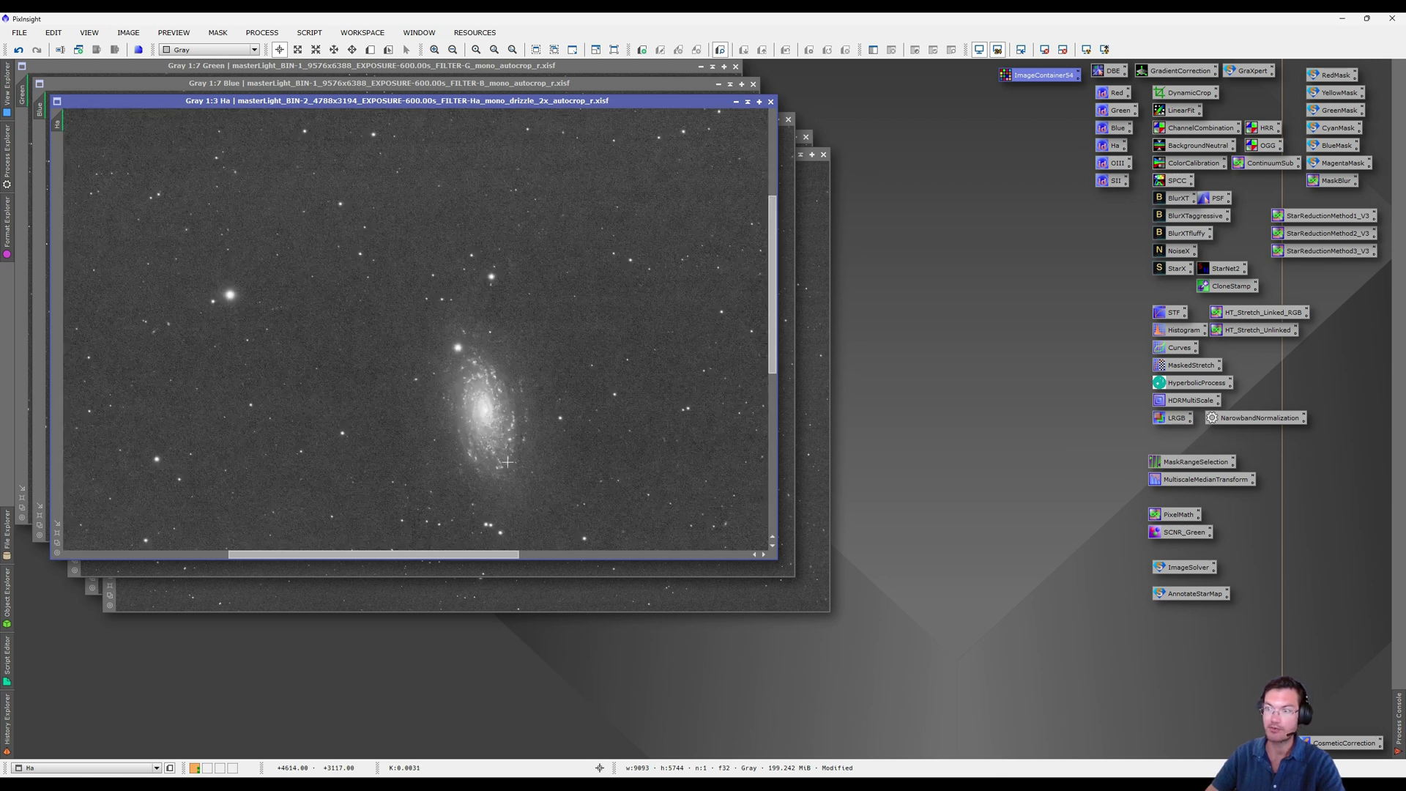
pyautogui.scroll(-4, 506, 462)
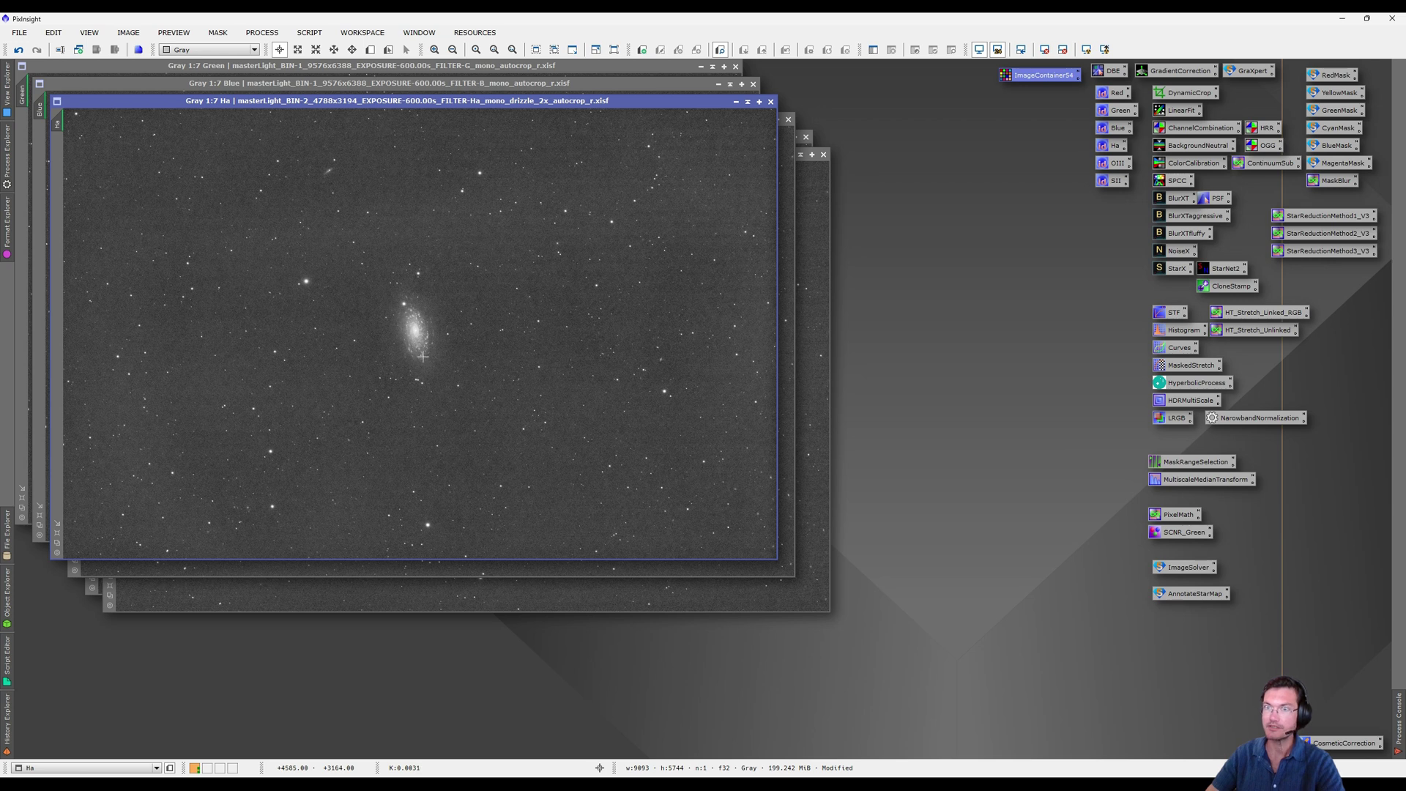
pyautogui.click(791, 206)
pyautogui.click(806, 144)
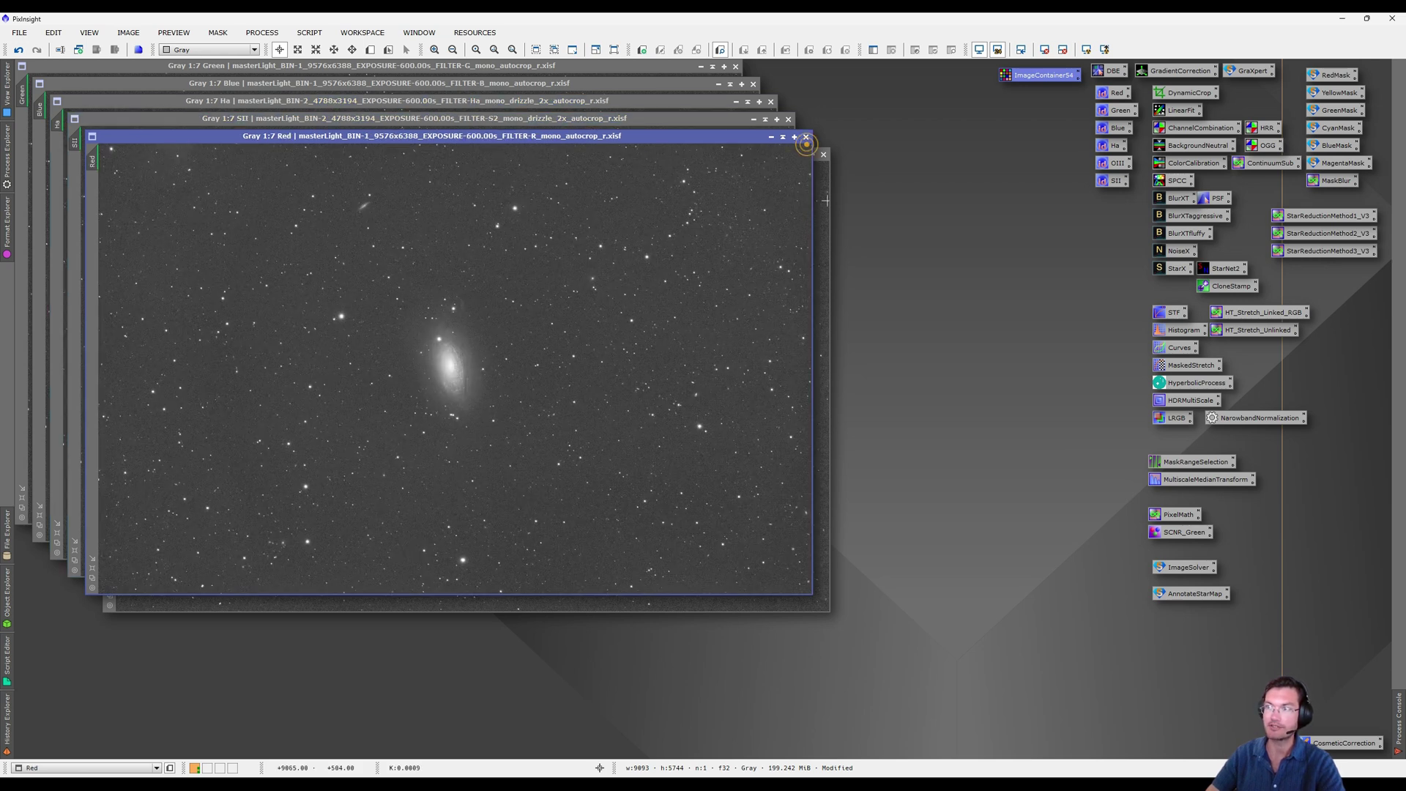
pyautogui.click(826, 199)
# Combine Ha as red and Red as both green and blue into a new RGB image, and autostretch its display
pyautogui.doubleClick(1258, 131)
pyautogui.moveTo(583, 198); pyautogui.dragTo(900, 186)
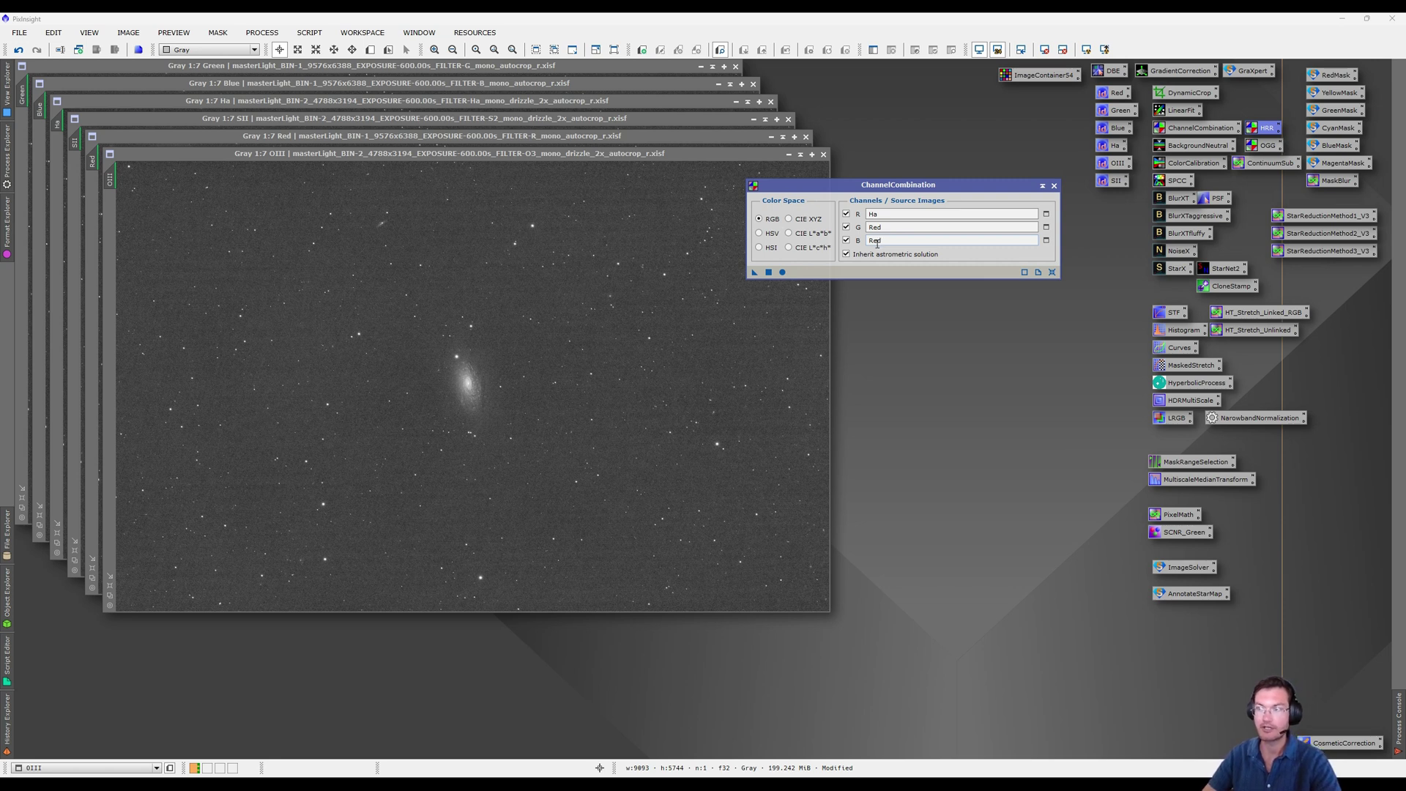
pyautogui.click(784, 272)
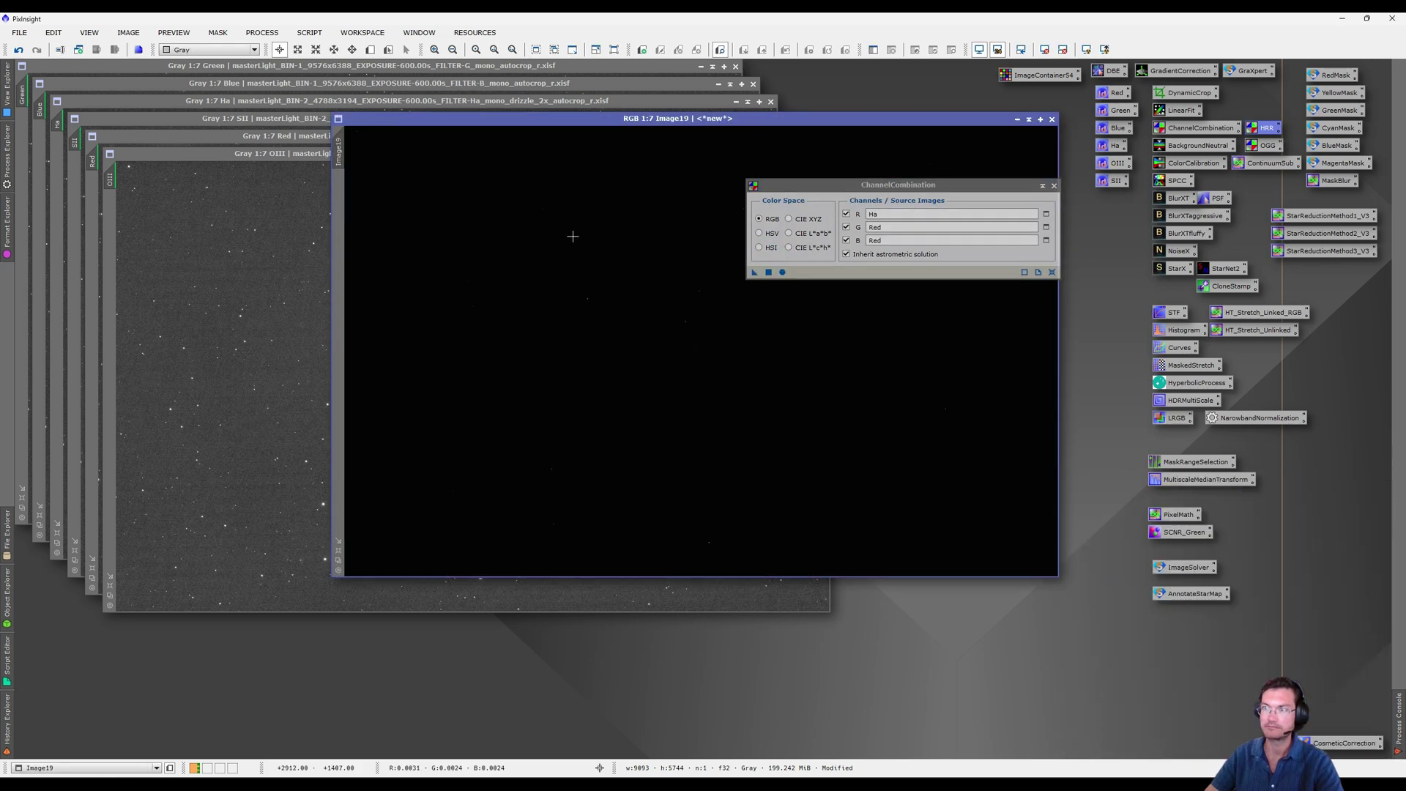
pyautogui.click(570, 236)
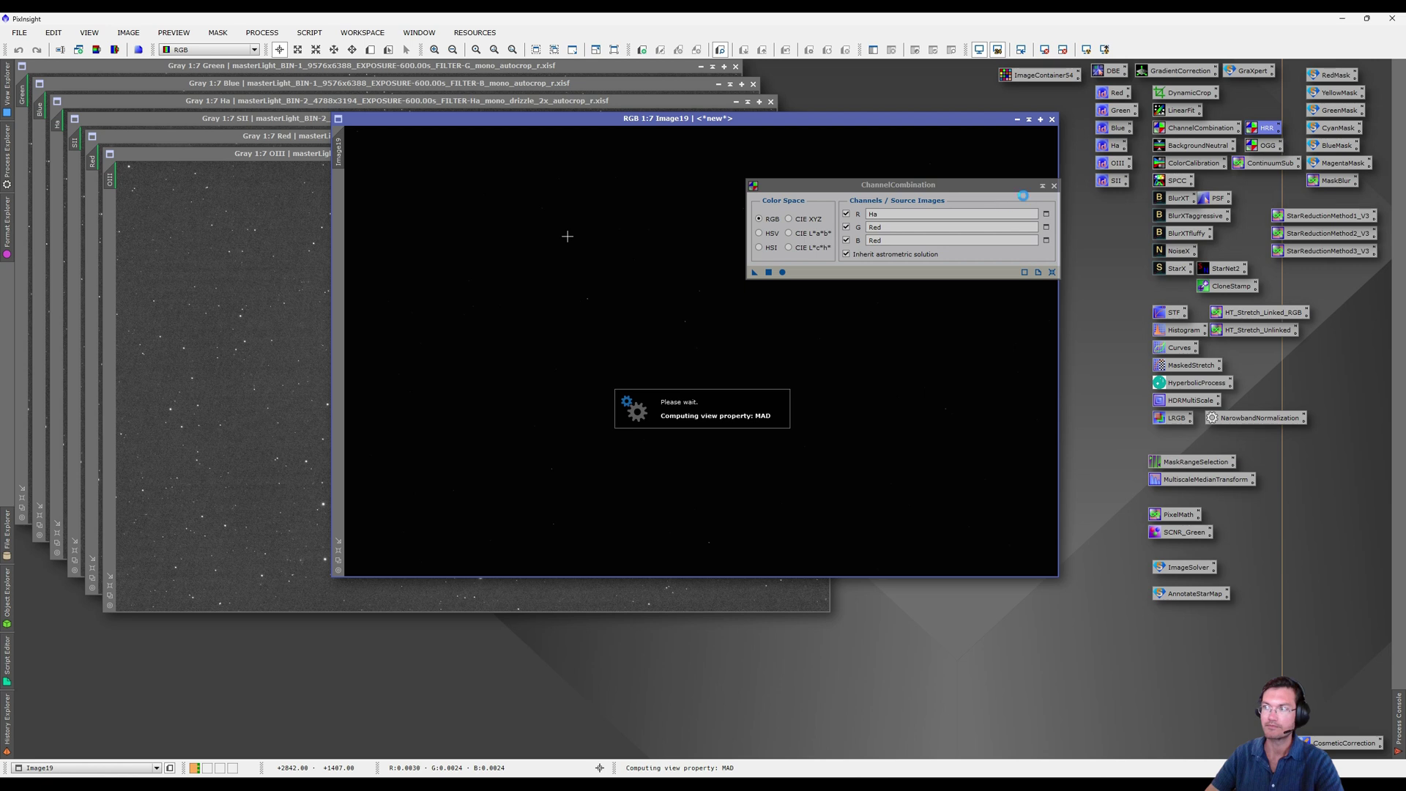
pyautogui.click(1053, 185)
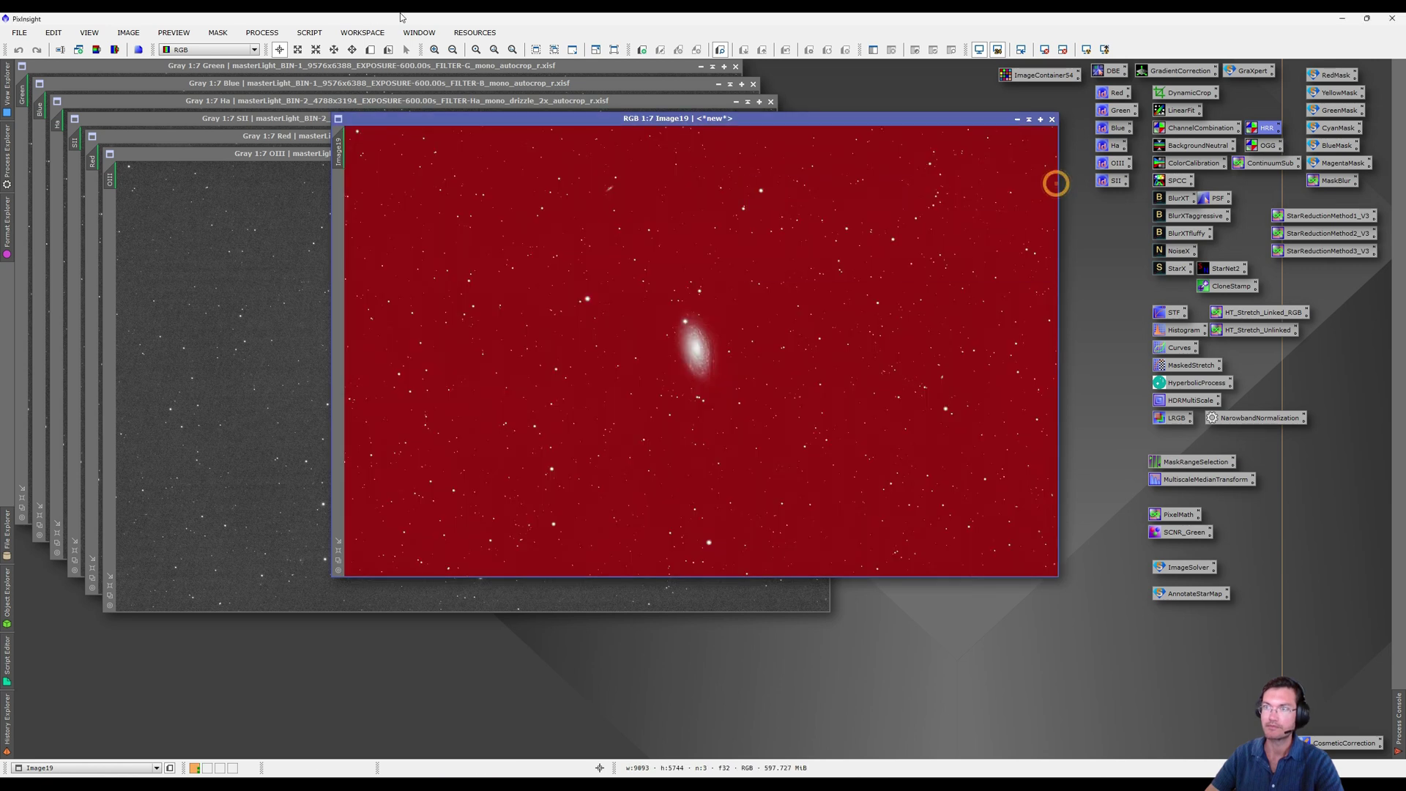
# Define a preview of about 196 by 148 pixels over a star-free background area of the combined image
pyautogui.click(371, 50)
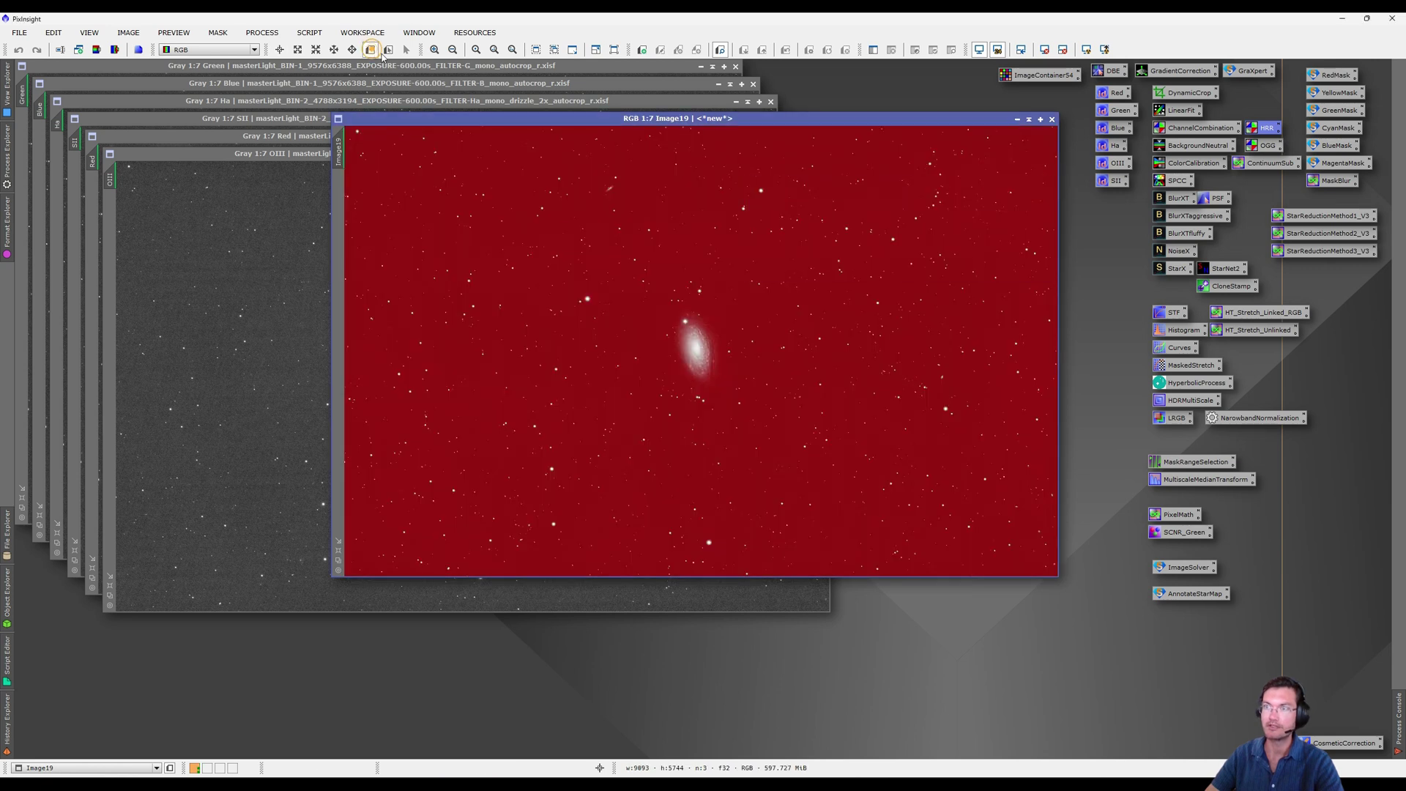
pyautogui.click(516, 289)
pyautogui.scroll(4, 550, 308)
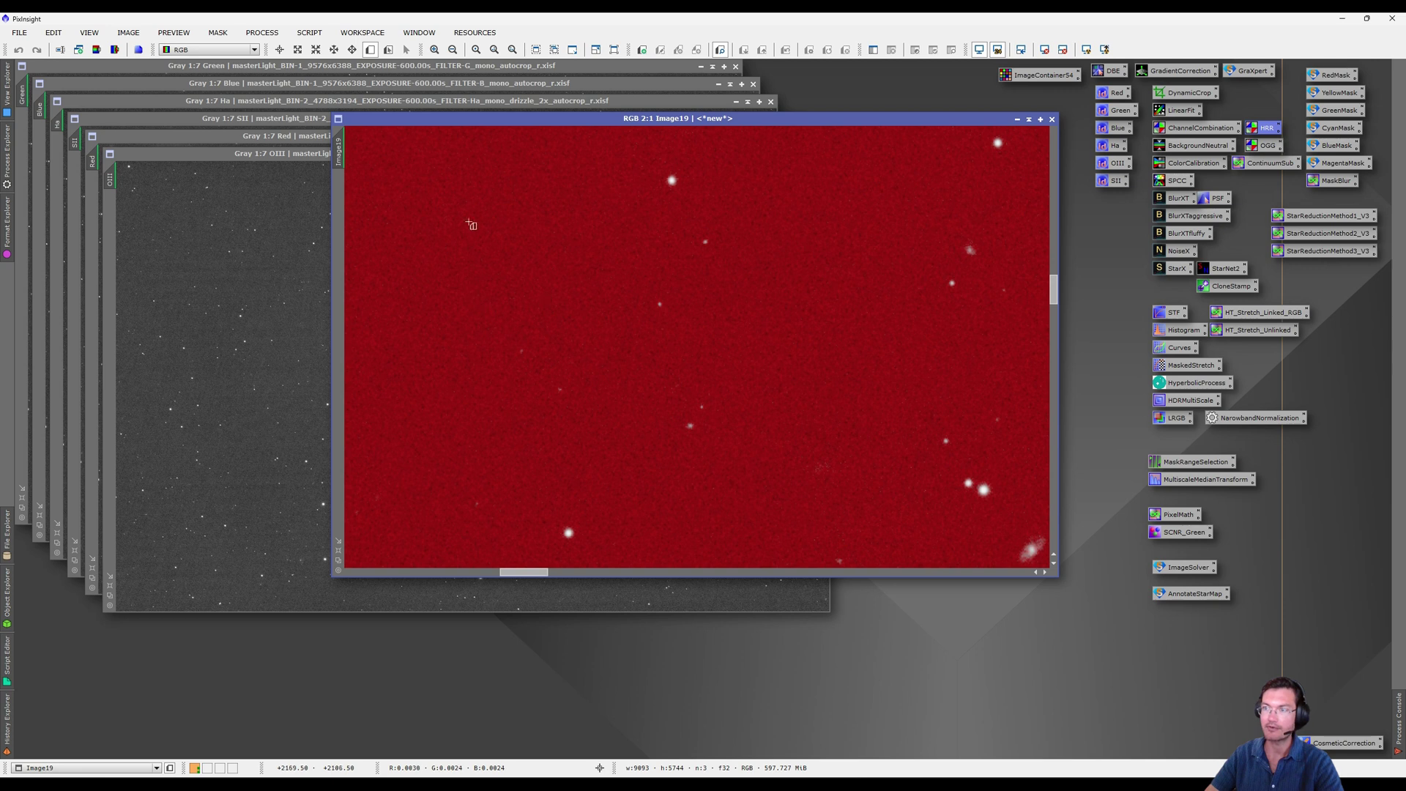
pyautogui.moveTo(429, 178); pyautogui.dragTo(643, 338)
pyautogui.scroll(-5, 532, 273)
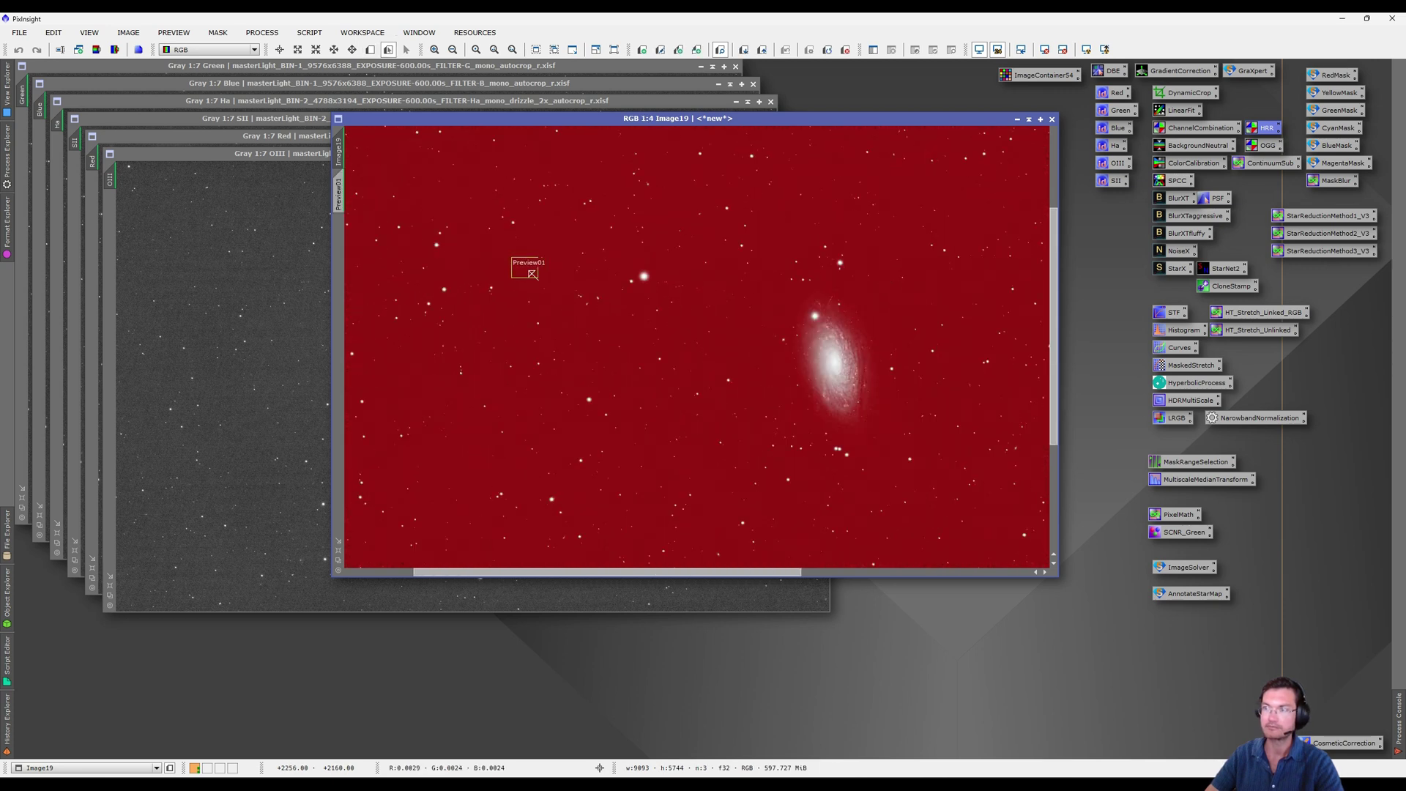
pyautogui.scroll(-2, 534, 273)
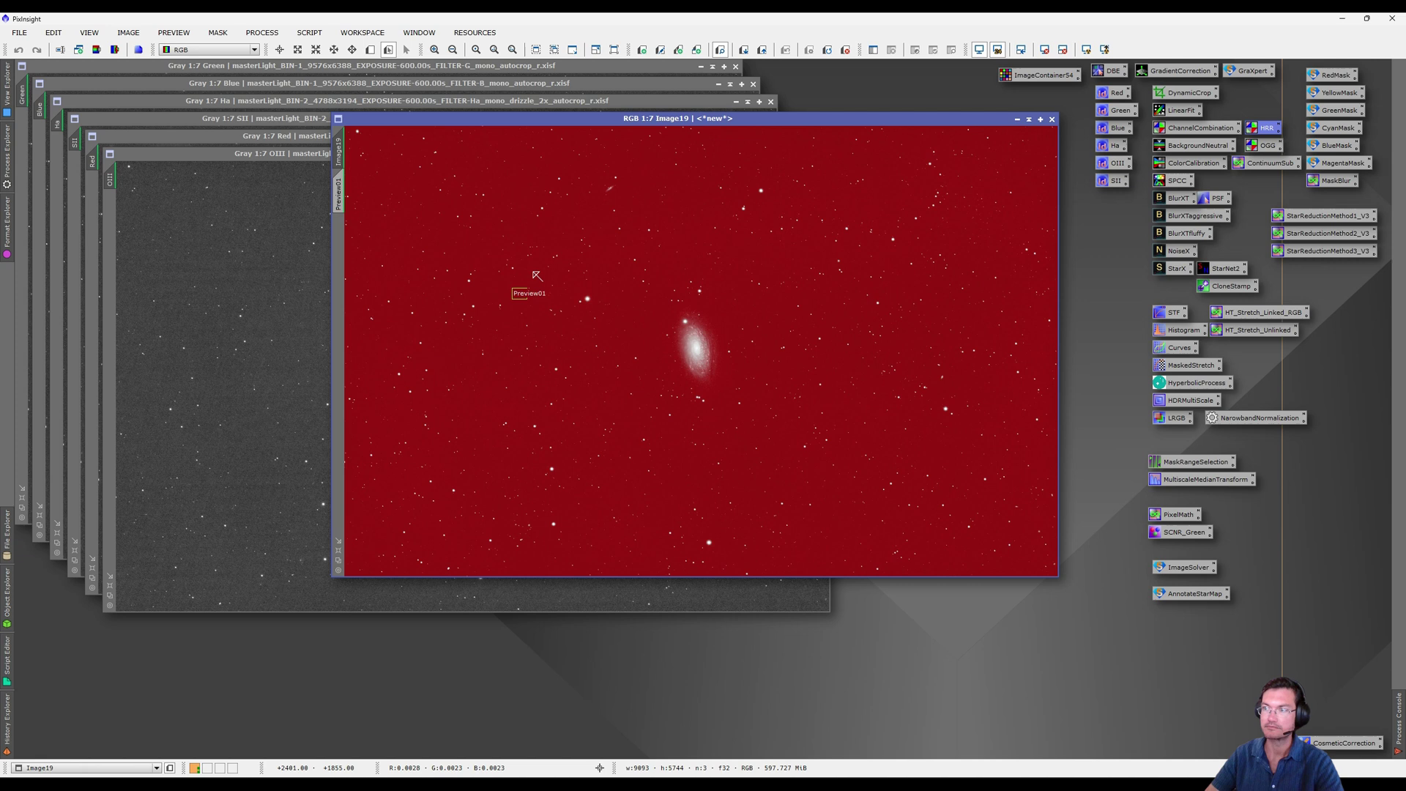
# Apply BackgroundNeutralization to the combined image with the background preview as its region of interest
pyautogui.doubleClick(1181, 152)
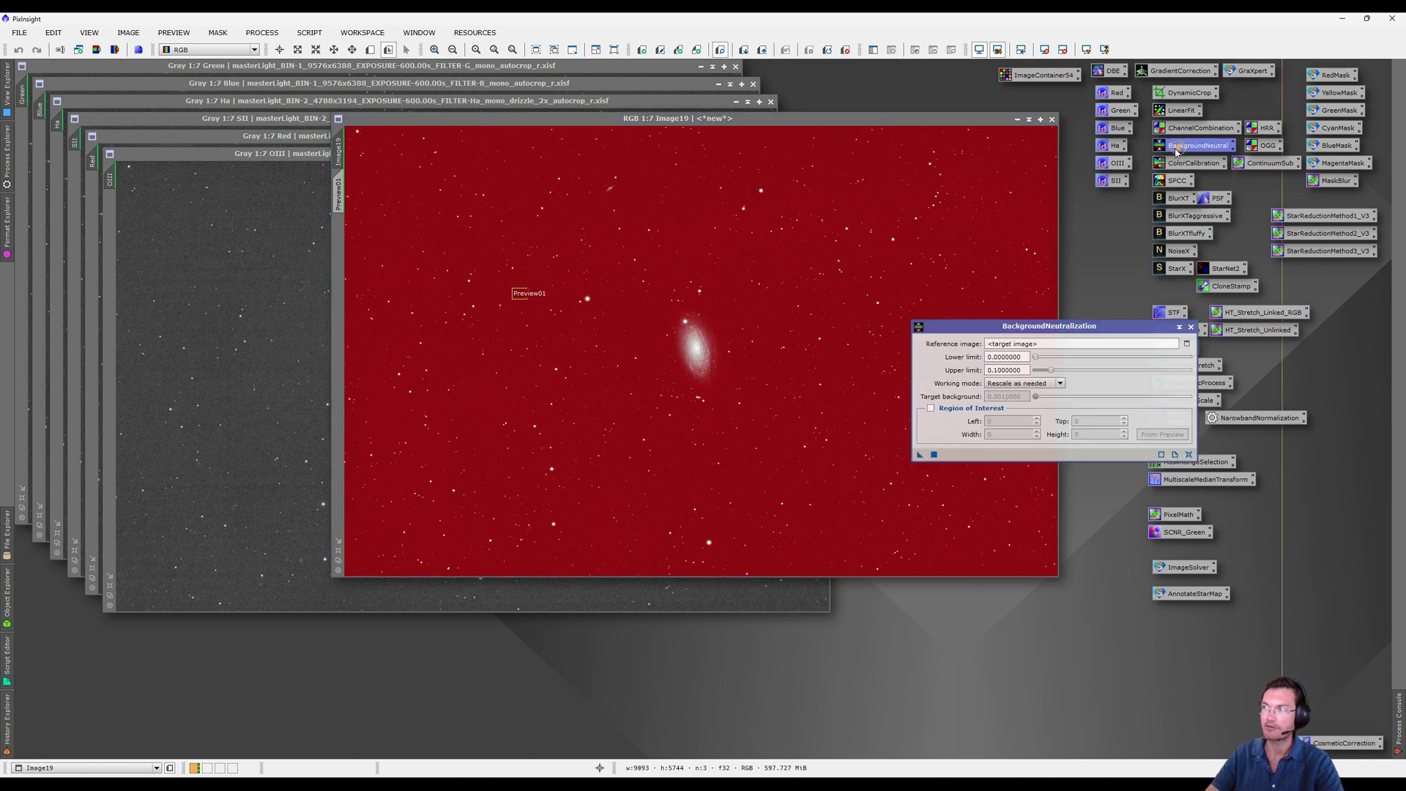
pyautogui.click(338, 192)
pyautogui.moveTo(337, 192); pyautogui.dragTo(945, 406)
pyautogui.click(339, 149)
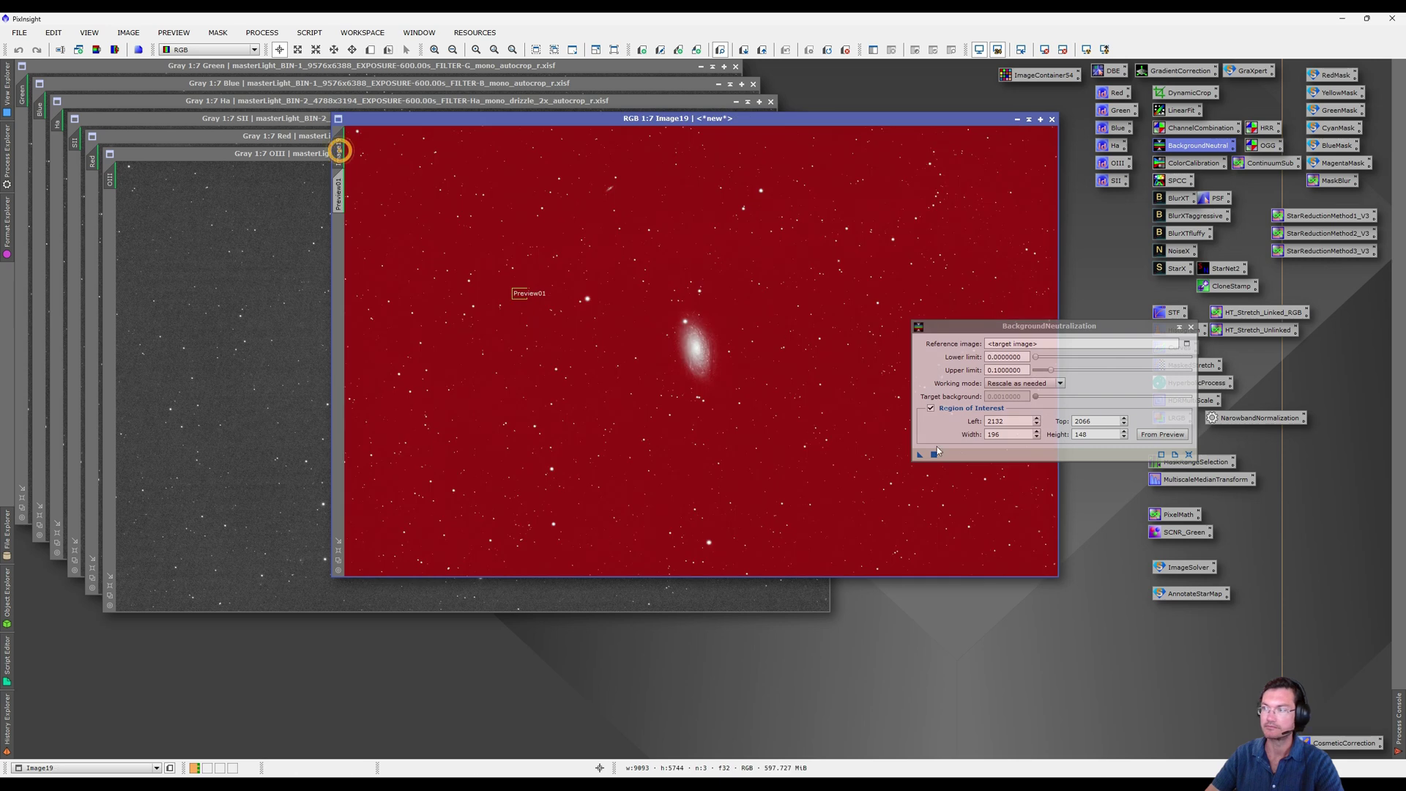
pyautogui.moveTo(920, 454); pyautogui.dragTo(744, 414)
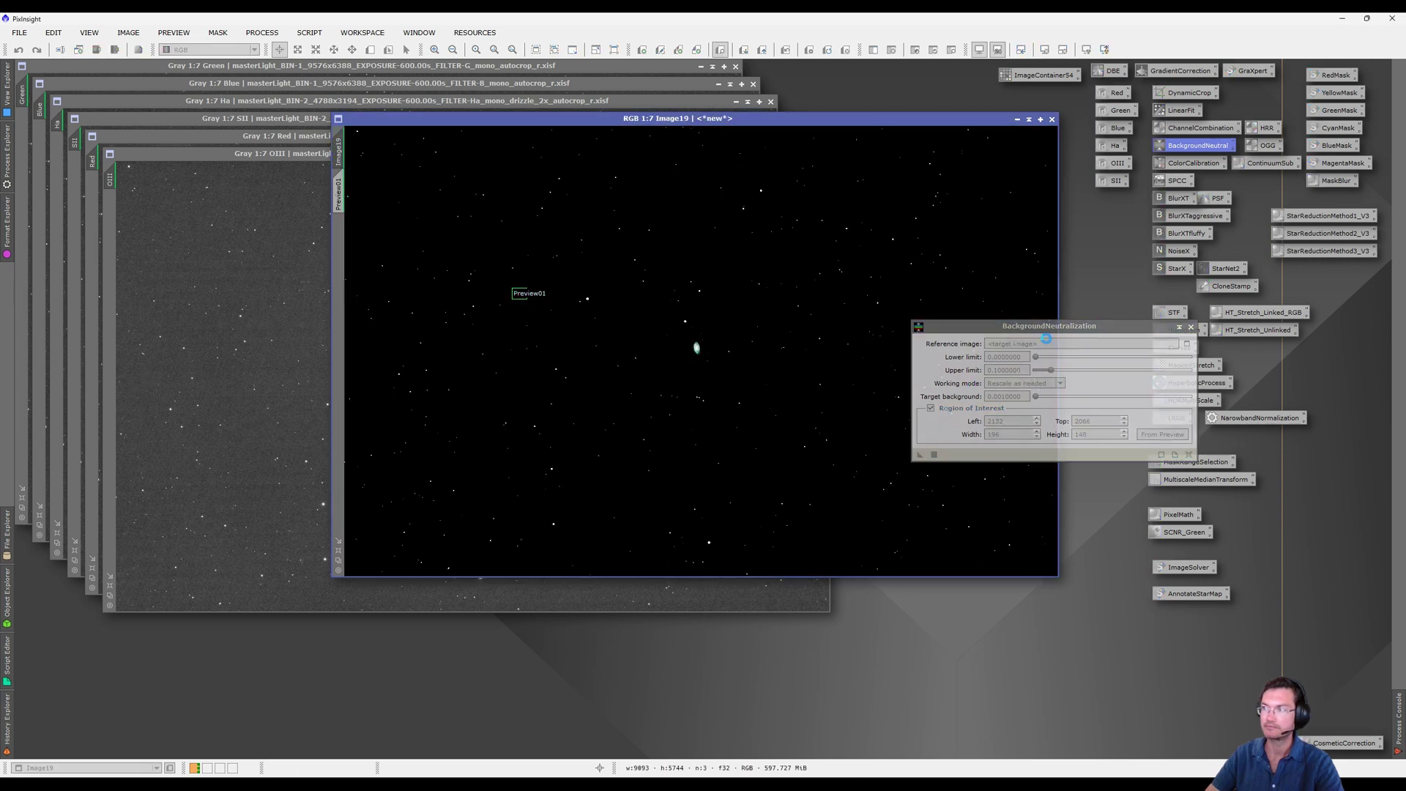
pyautogui.moveTo(1055, 325); pyautogui.dragTo(122, 639)
# Apply ColorCalibration to the combined image with the preview as background reference region, and autostretch its display
pyautogui.click(1200, 164)
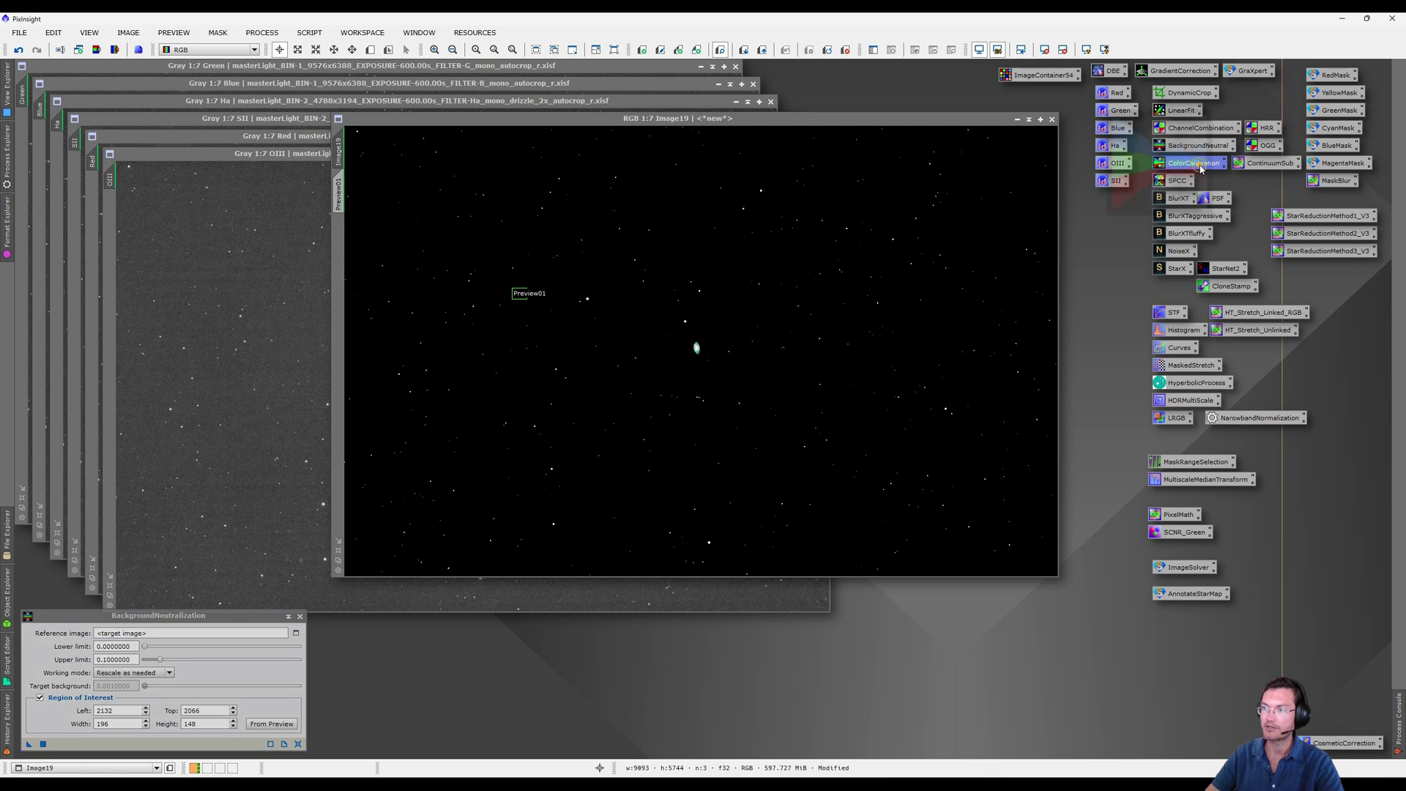
pyautogui.doubleClick(1200, 164)
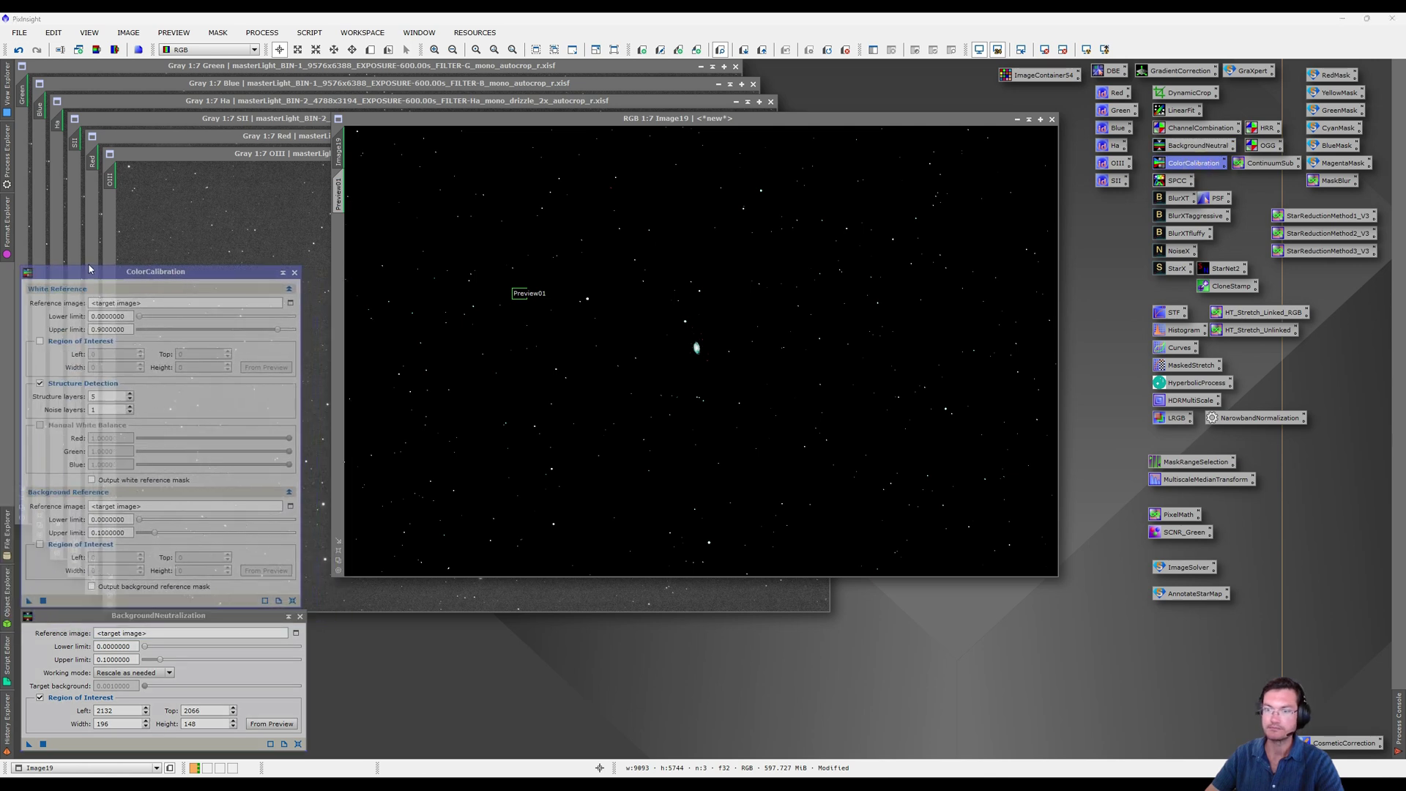
pyautogui.click(337, 192)
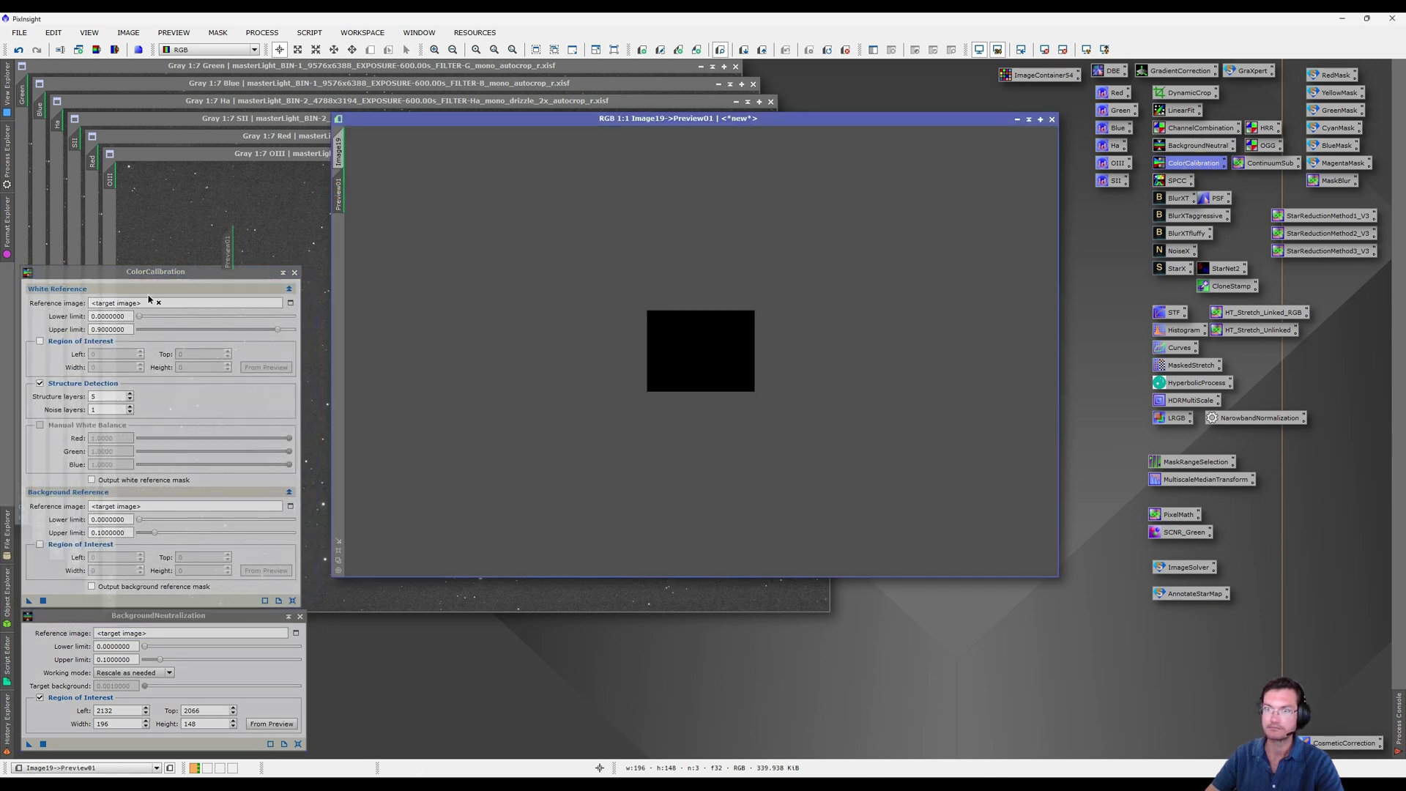
pyautogui.moveTo(338, 195); pyautogui.dragTo(42, 545)
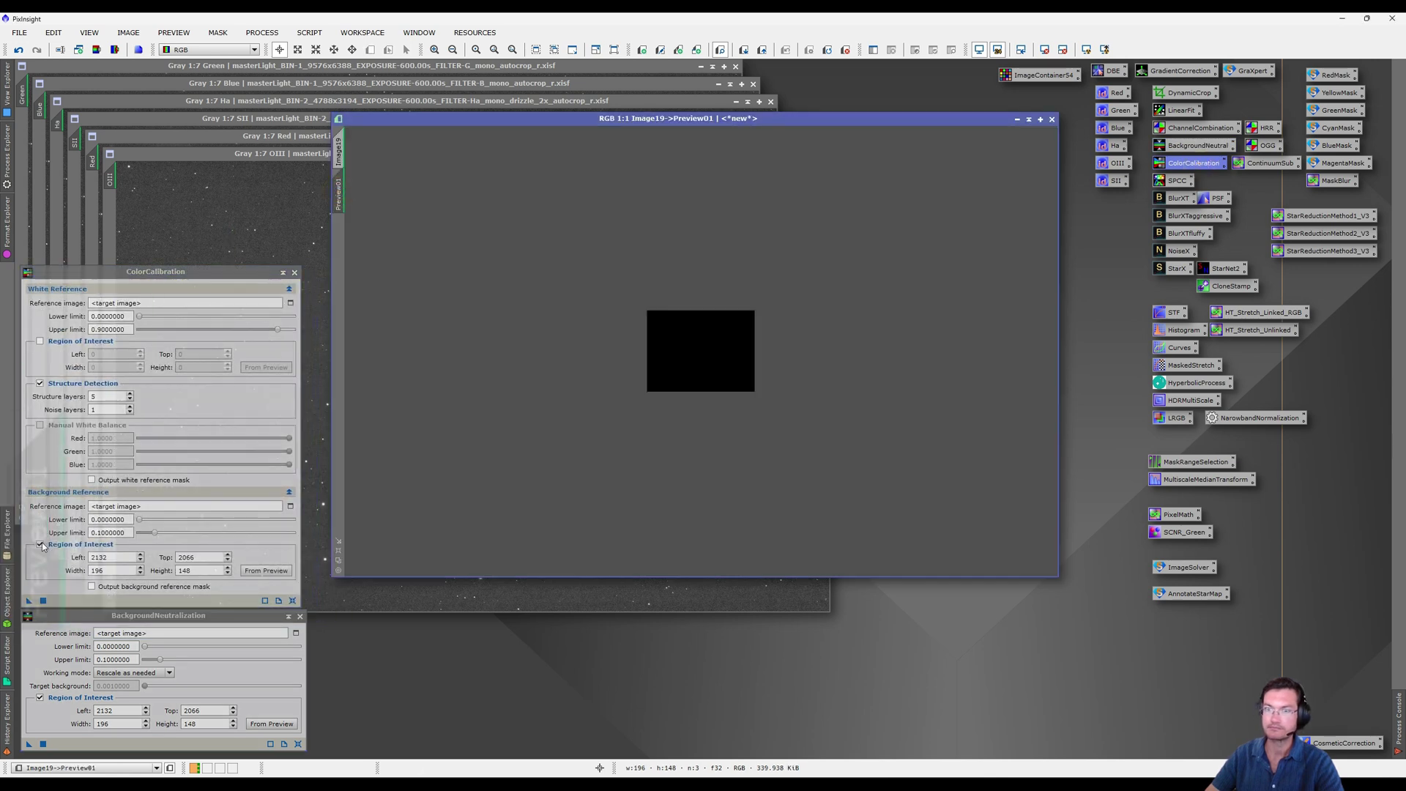
pyautogui.click(338, 150)
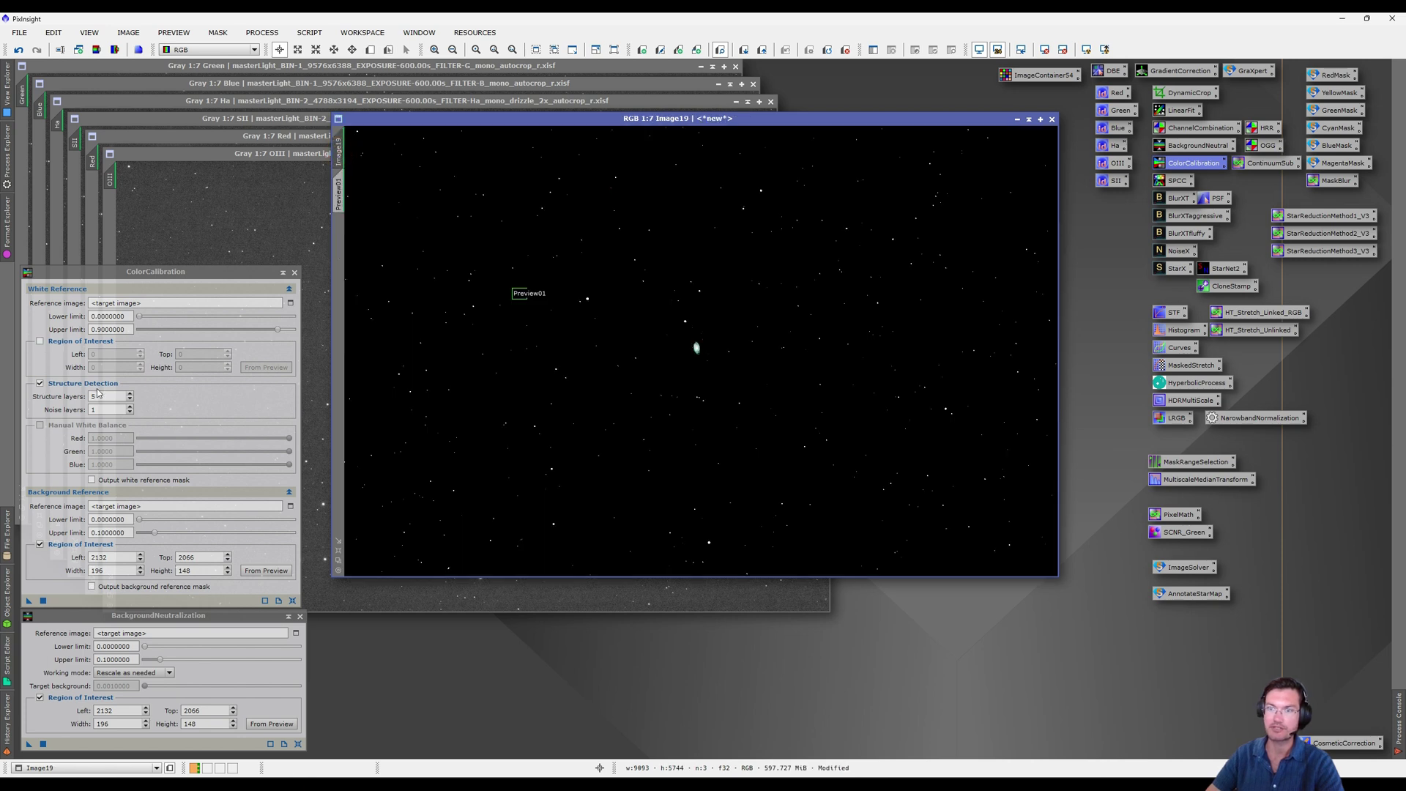
pyautogui.click(29, 601)
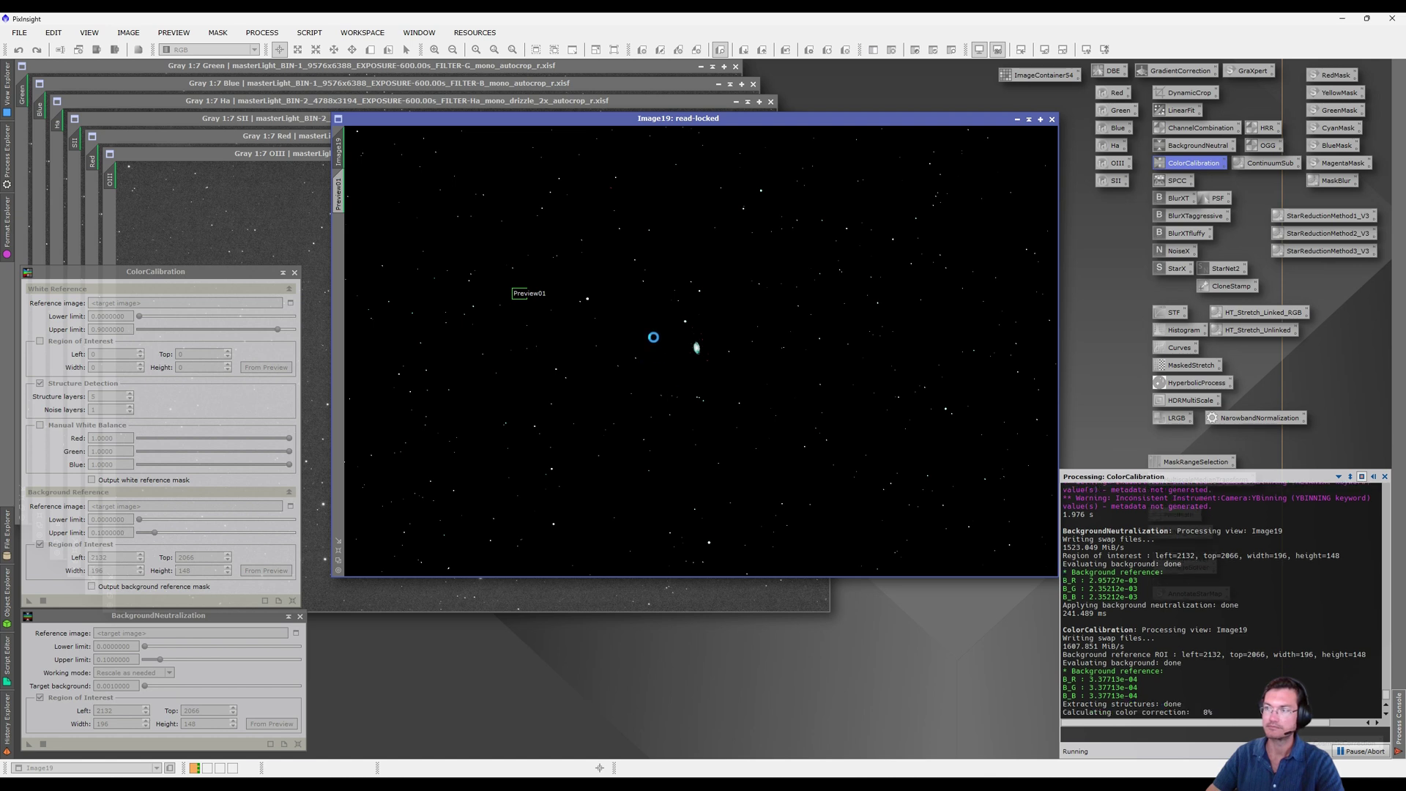
pyautogui.hotkey('ctrl', 'a')
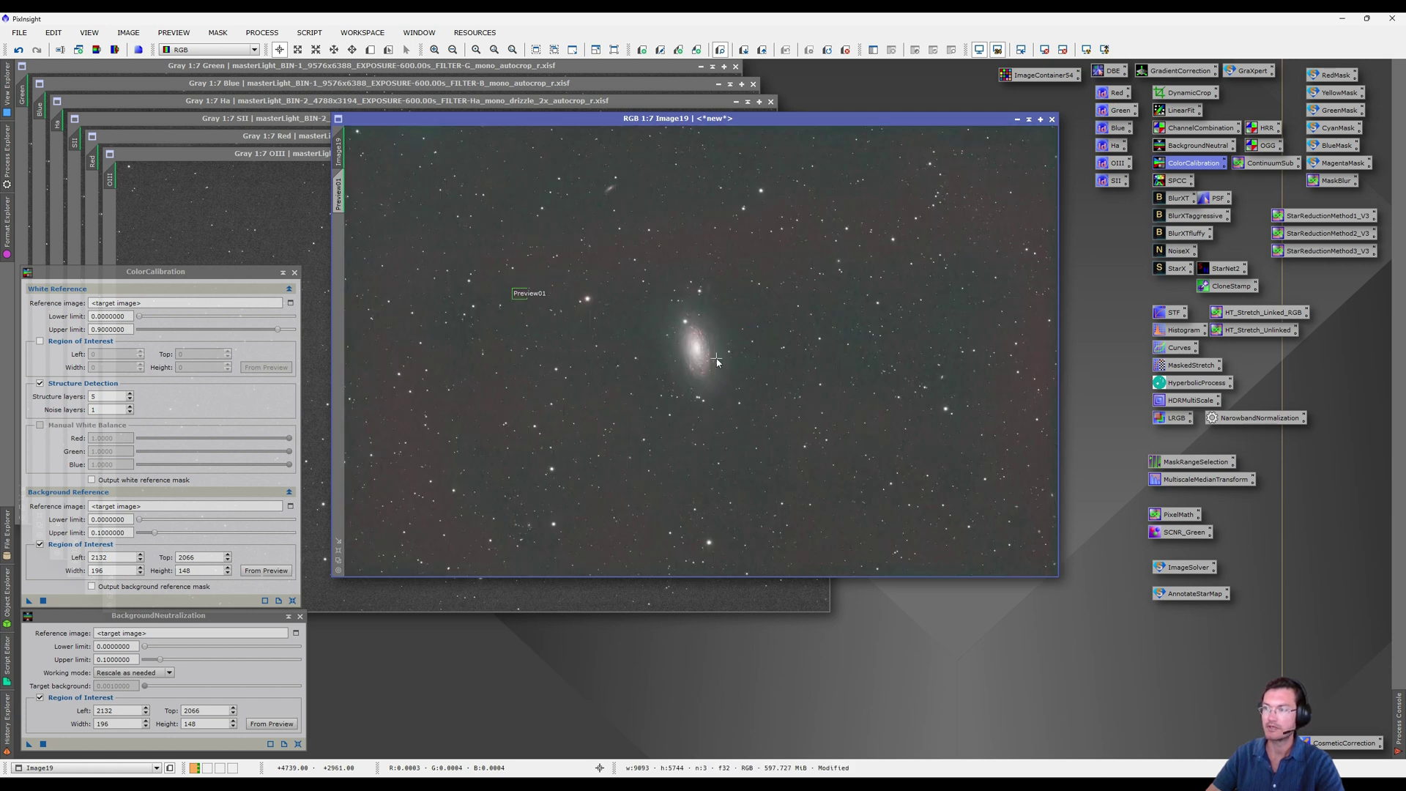
# Generate a grayscale image named HaNB from the Ha-Red-Red image with the PixelMath expression $T[0]-($T[1]-med($T[1]))
pyautogui.scroll(5, 716, 361)
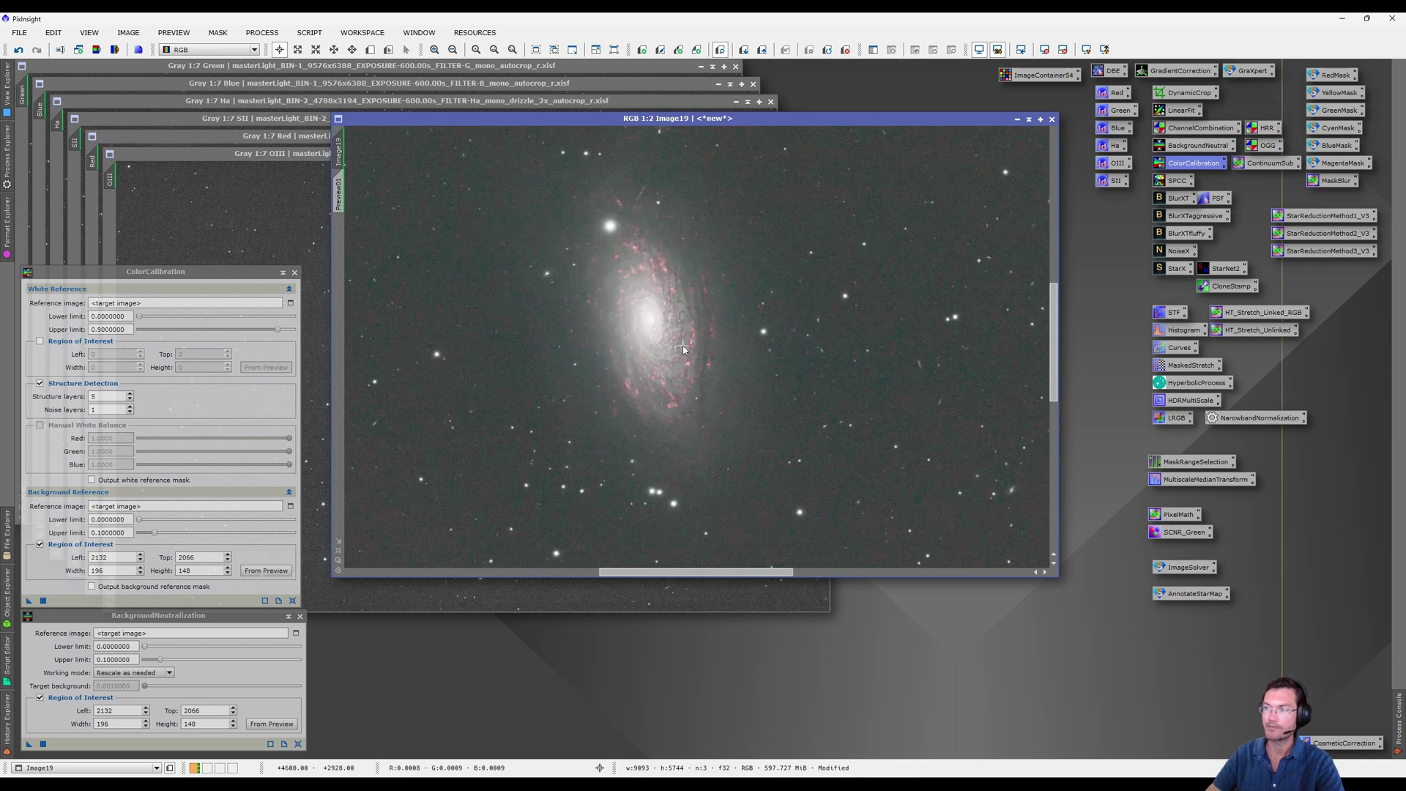
pyautogui.scroll(1, 666, 348)
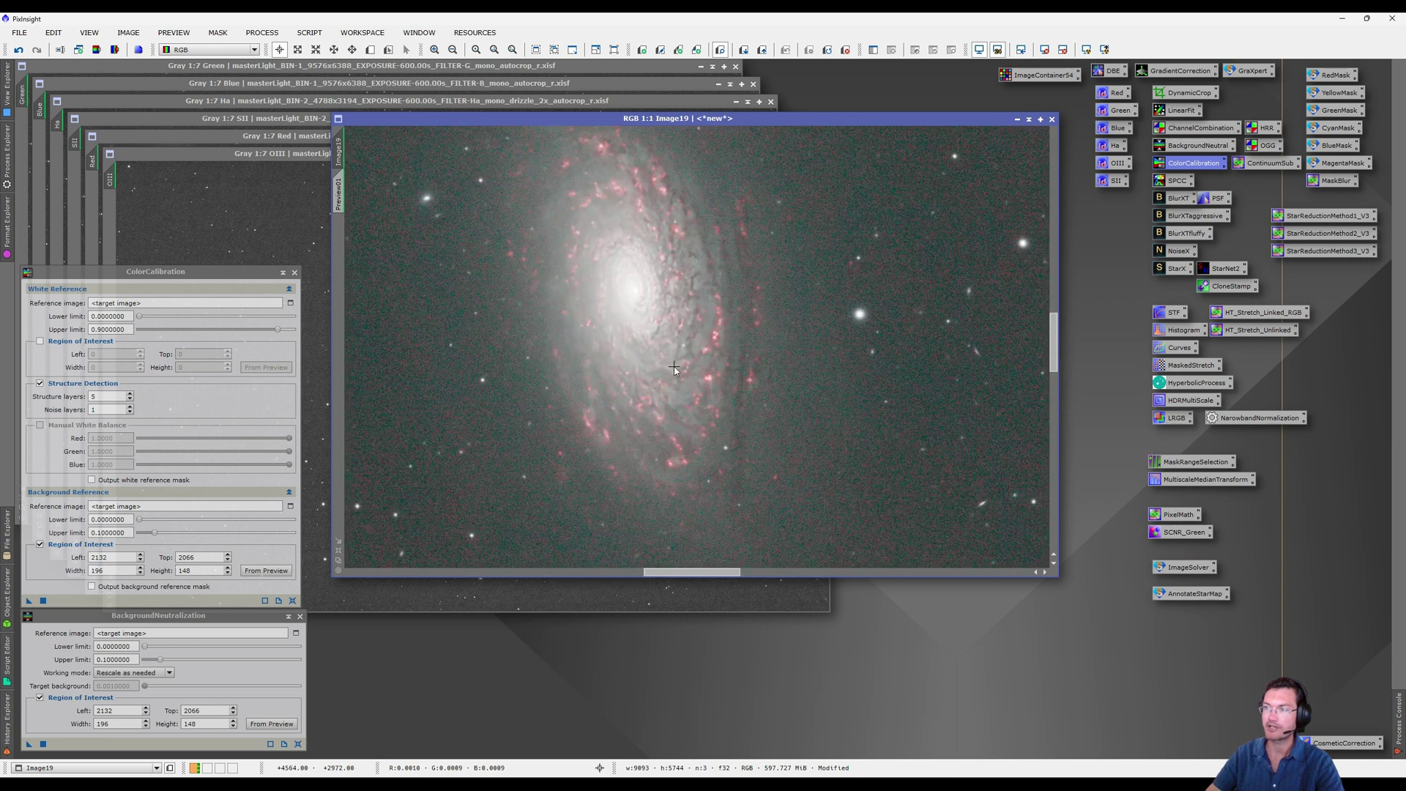
pyautogui.scroll(-4, 674, 366)
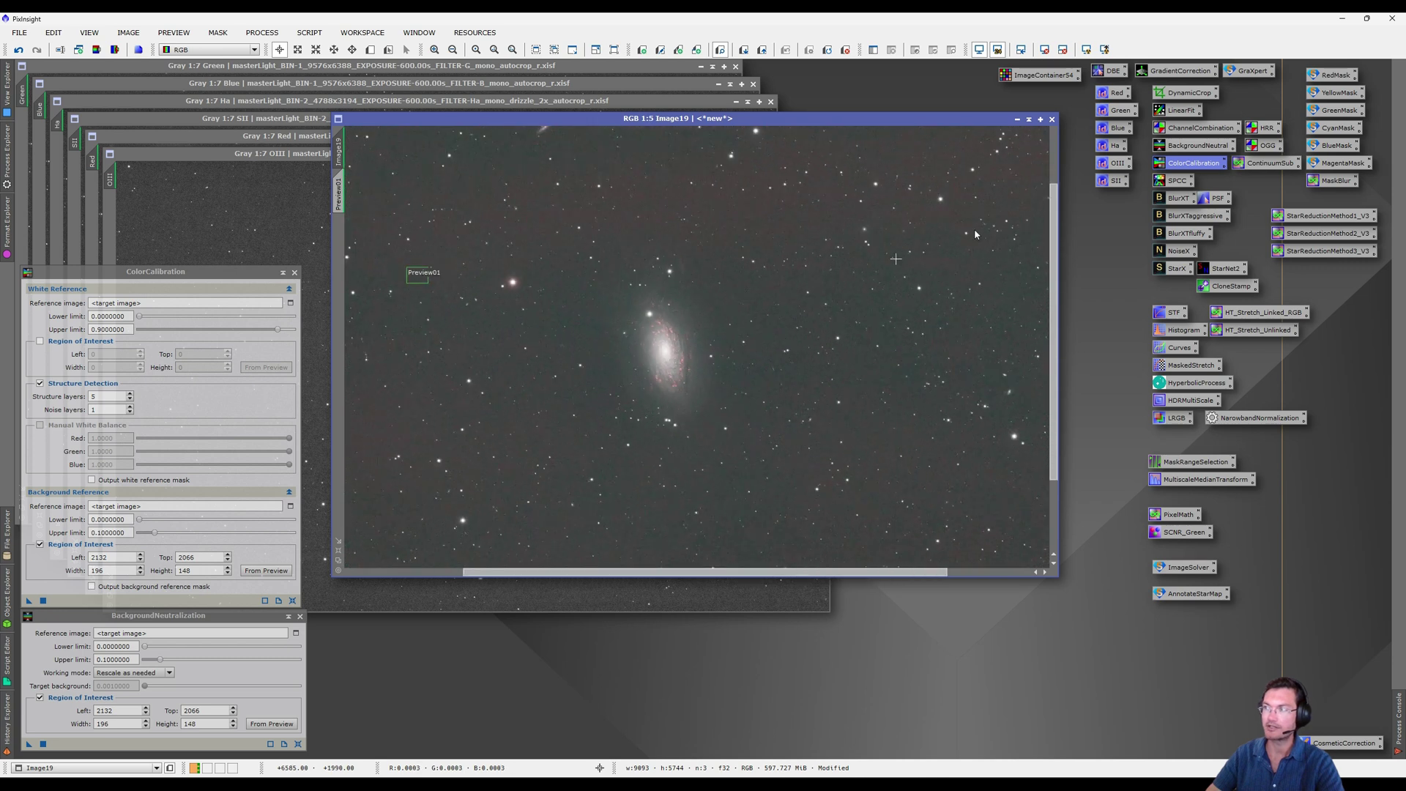
pyautogui.doubleClick(1250, 166)
pyautogui.moveTo(784, 378); pyautogui.dragTo(1100, 241)
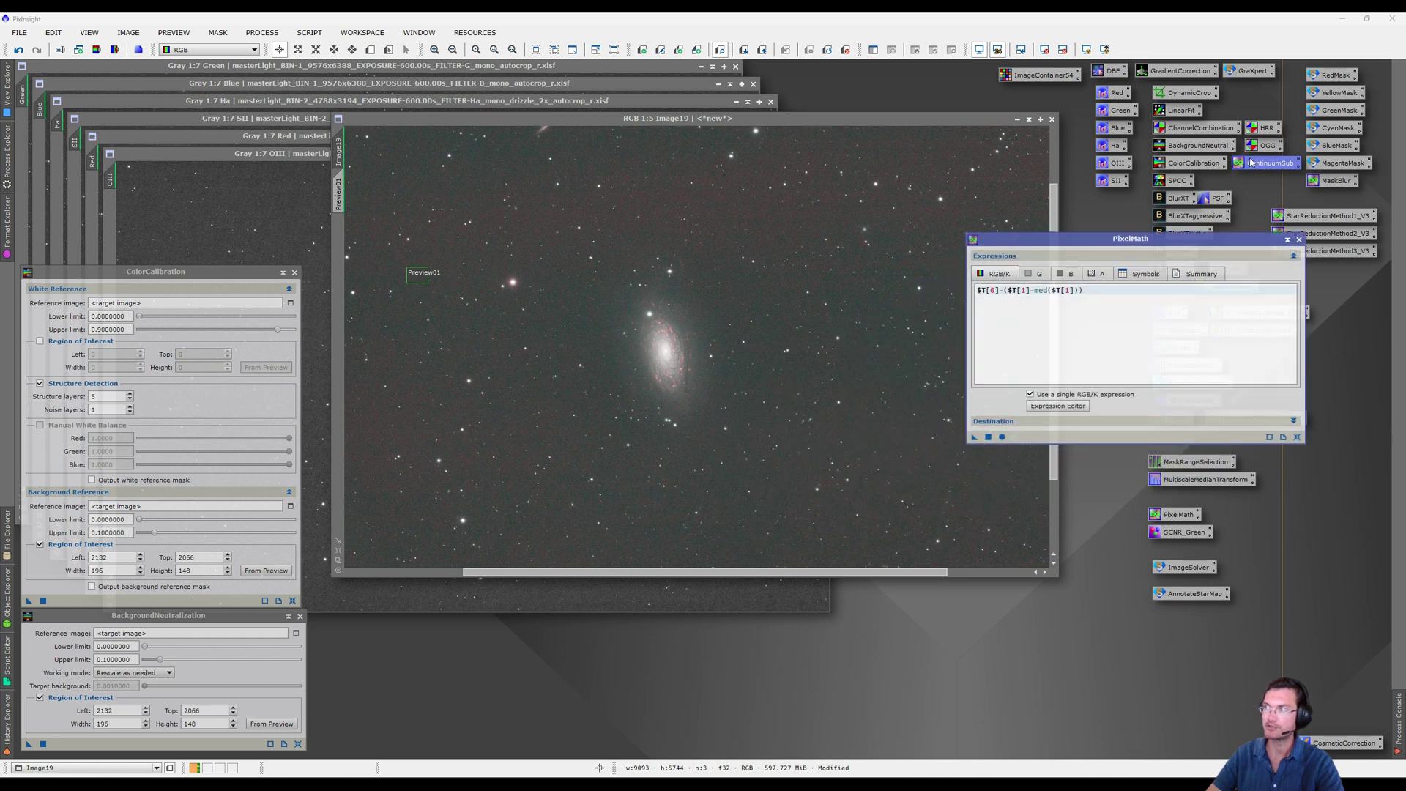
pyautogui.click(986, 424)
pyautogui.click(1030, 542)
pyautogui.write('H')
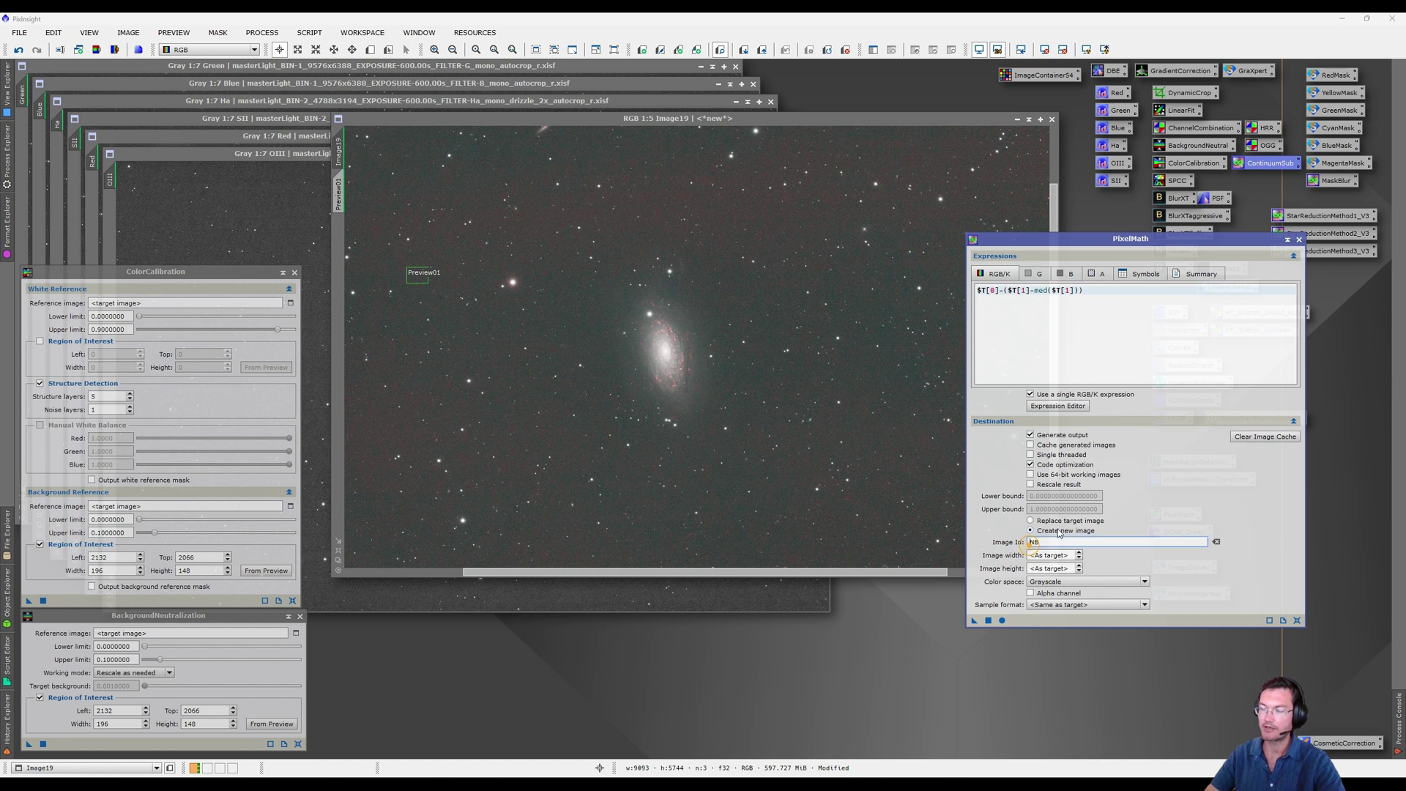
pyautogui.write('a')
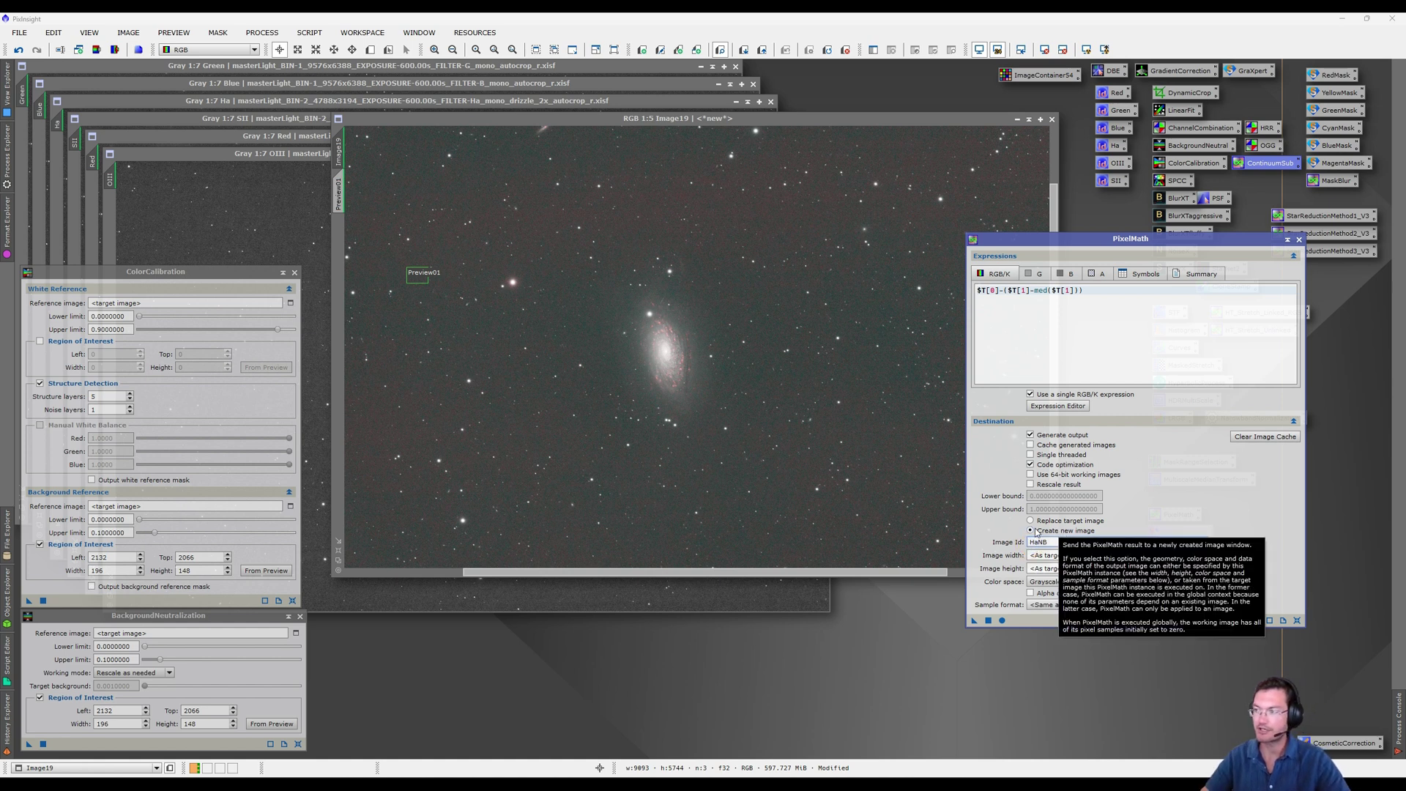
pyautogui.click(974, 620)
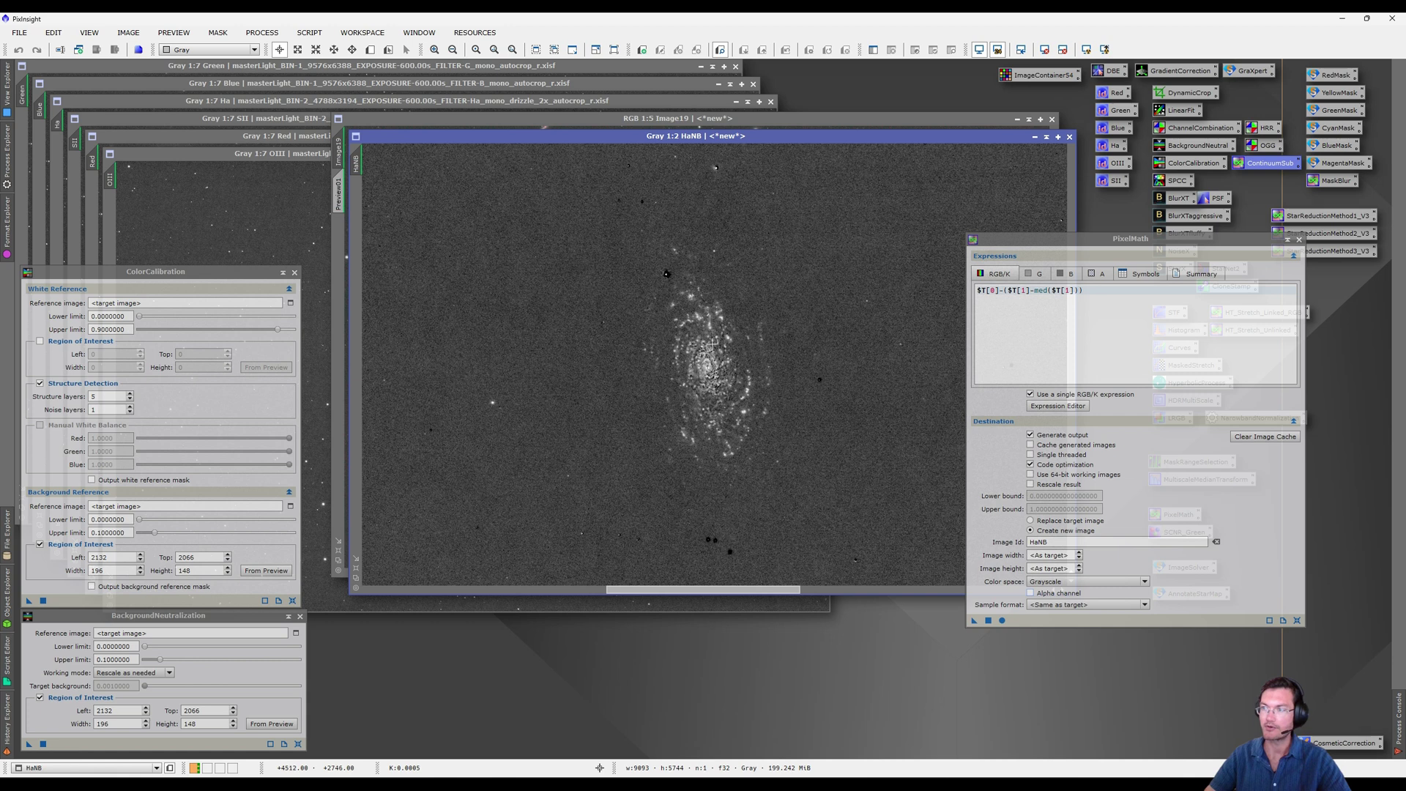
# Move the HaNB image aside and close the Ha-Red-Red combined image without saving it
pyautogui.scroll(-5, 722, 394)
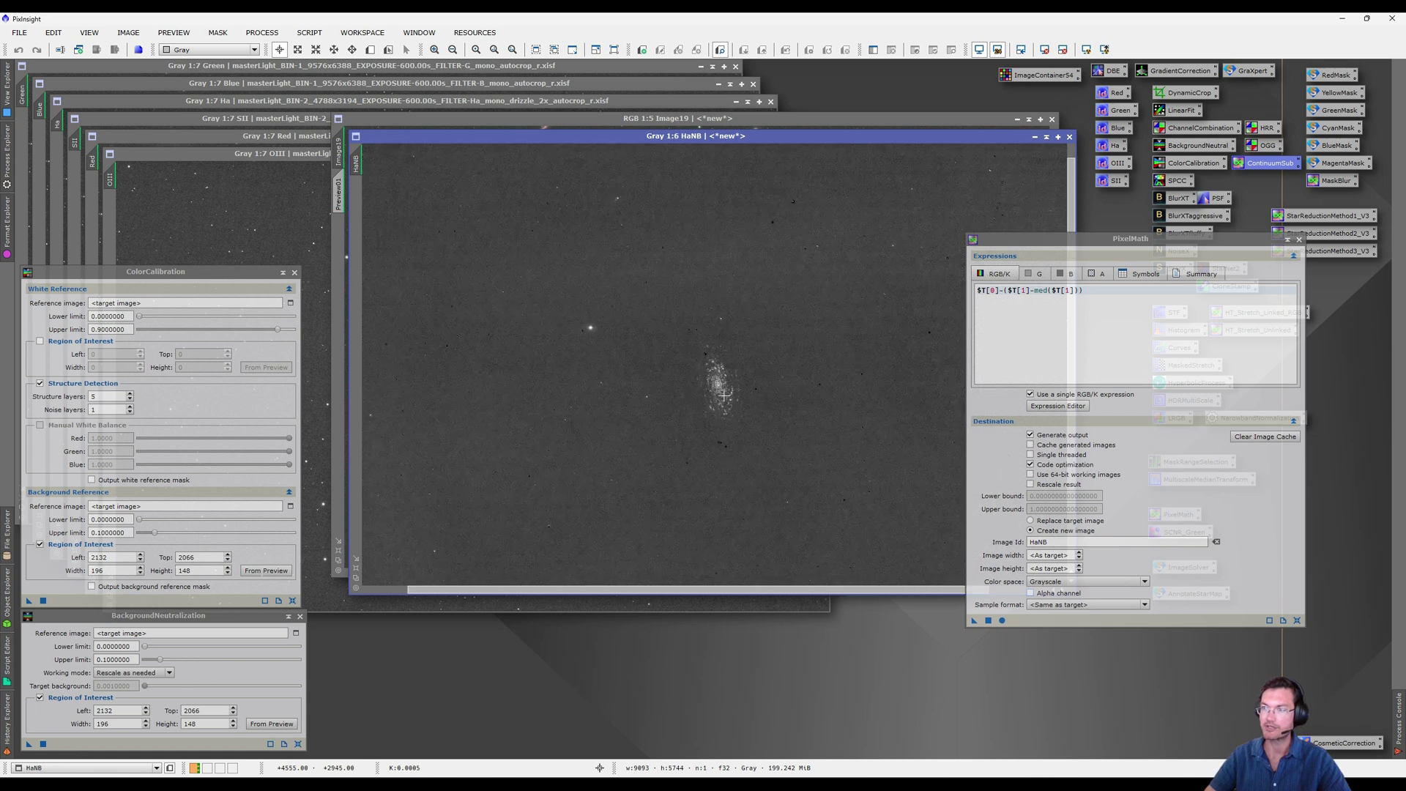
pyautogui.moveTo(685, 136); pyautogui.dragTo(603, 215)
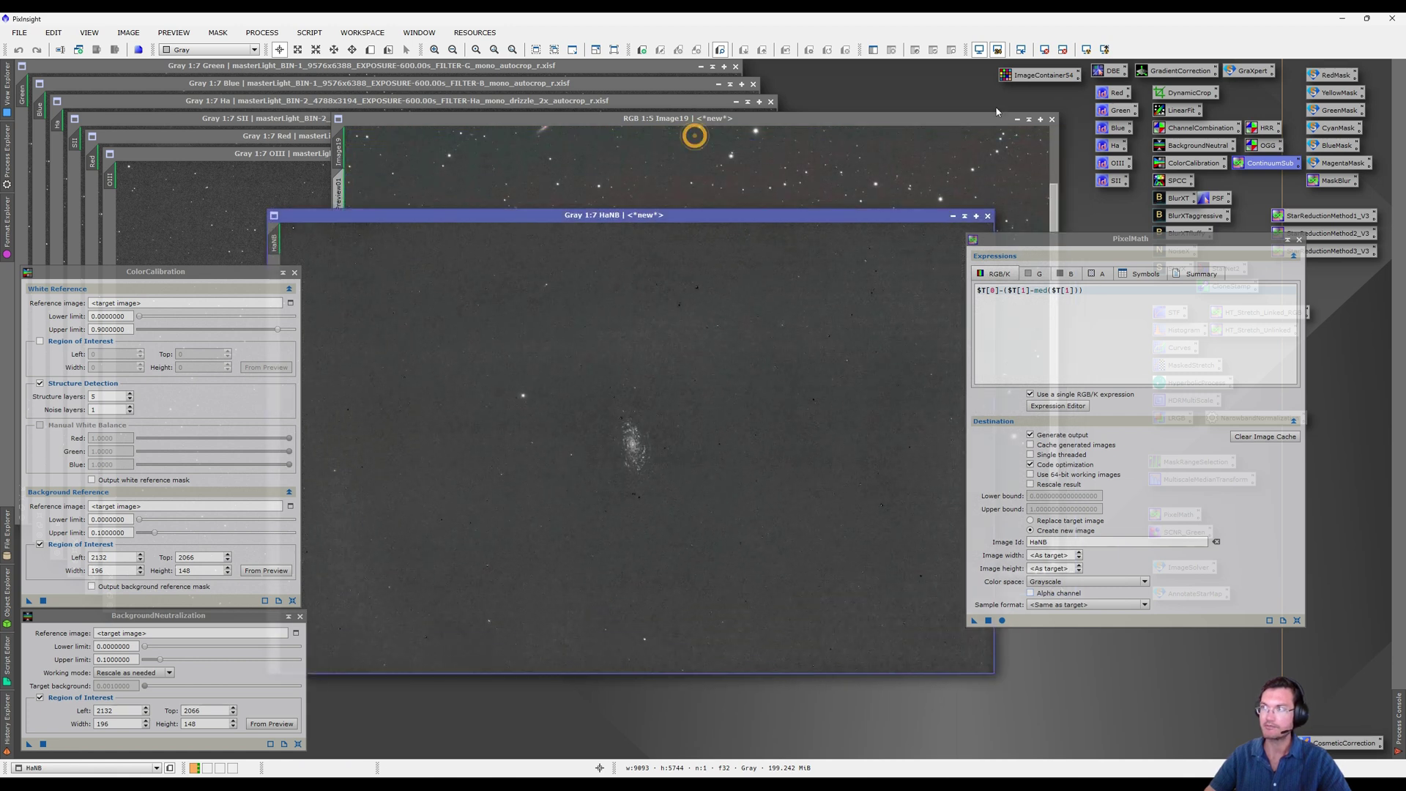
pyautogui.click(1052, 118)
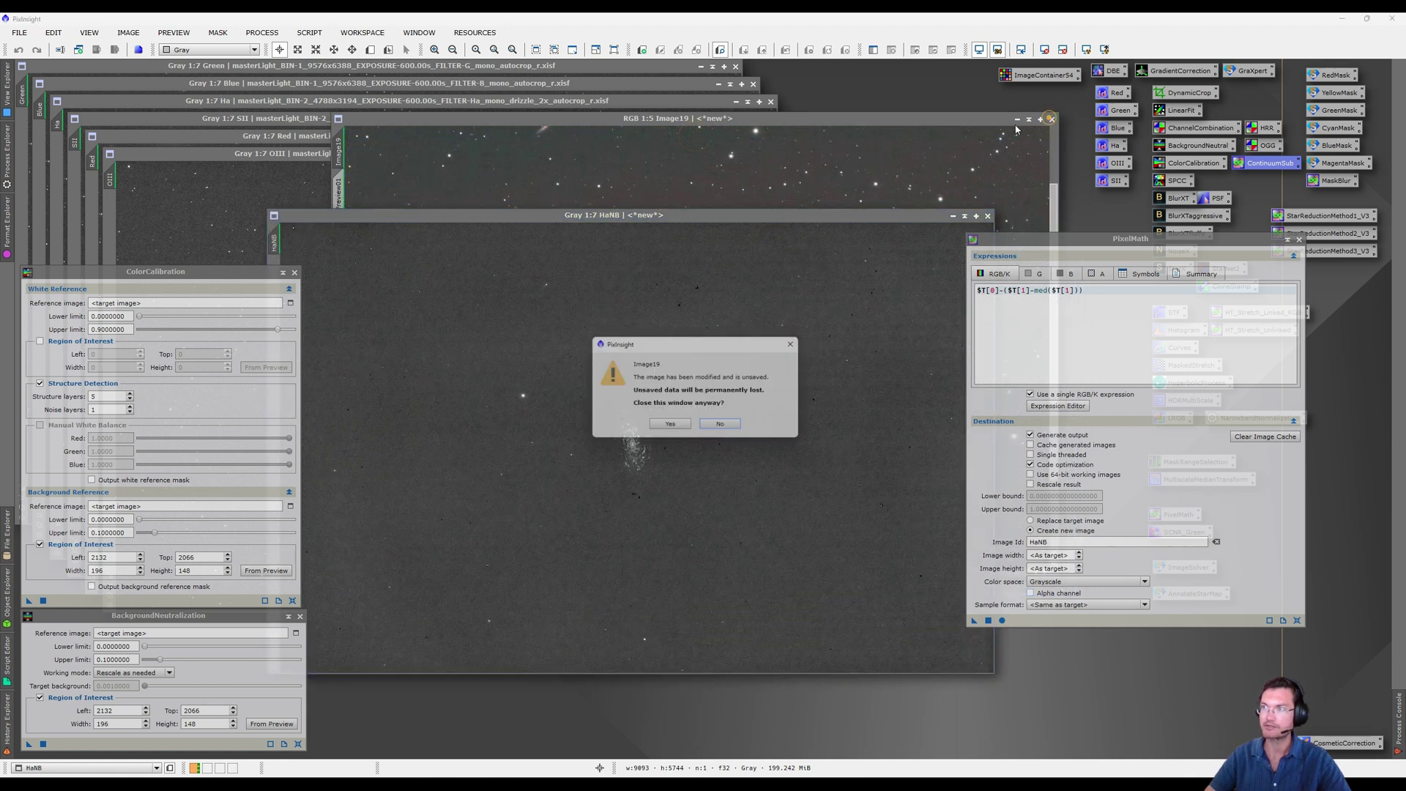
pyautogui.click(669, 423)
pyautogui.moveTo(1180, 240); pyautogui.dragTo(1278, 628)
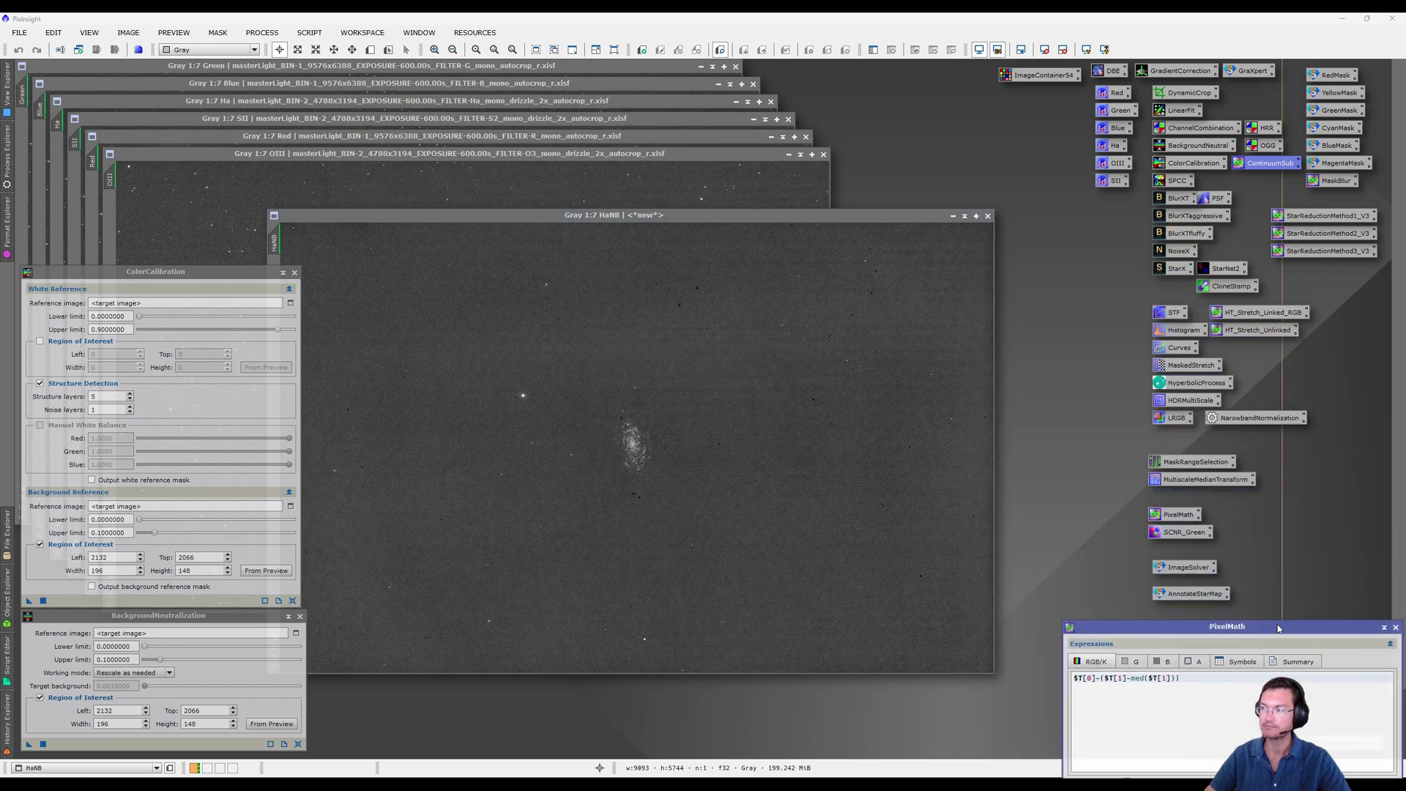
# Combine SII as red and Red as both green and blue into a new RGB image, and autostretch its display
pyautogui.doubleClick(1265, 130)
pyautogui.click(879, 213)
pyautogui.write('SI')
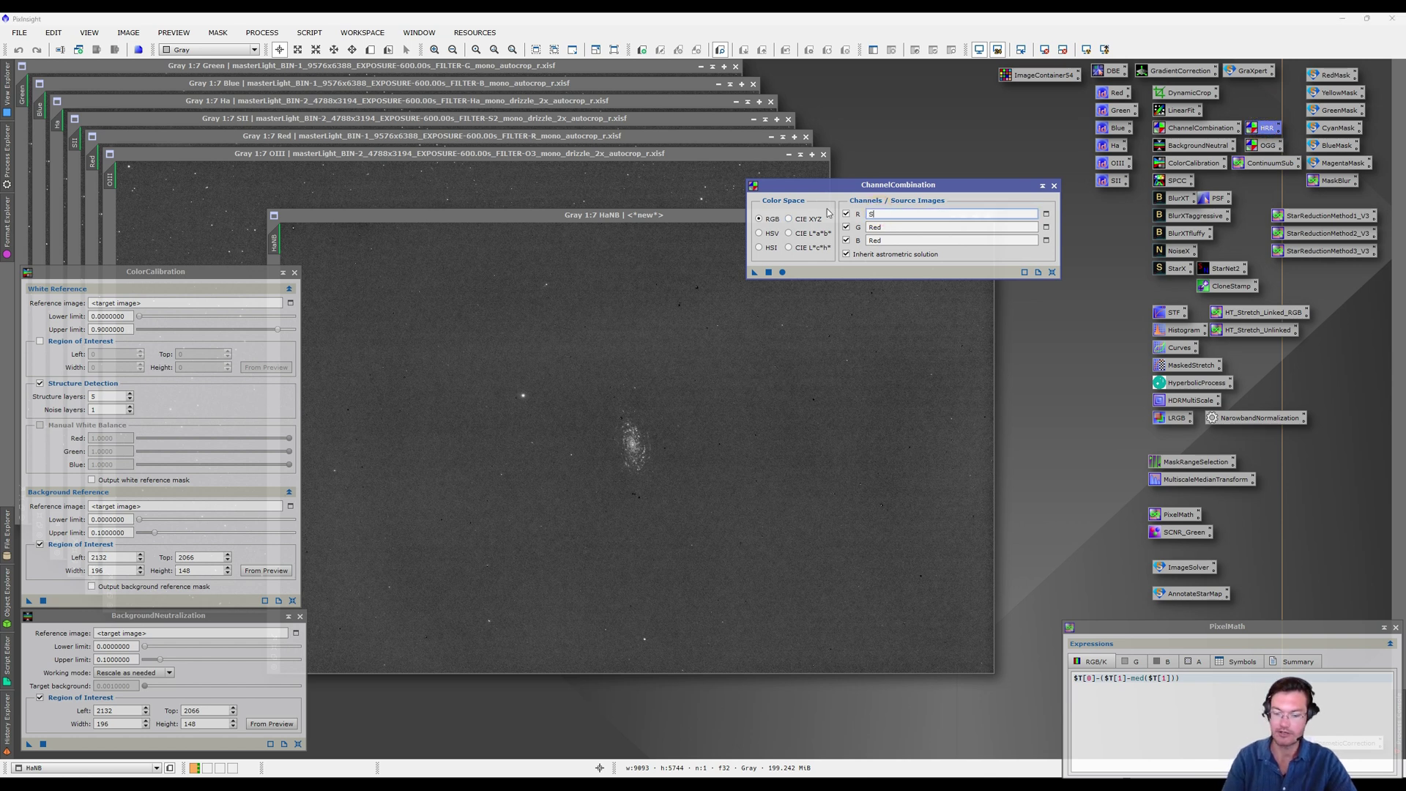
pyautogui.write('I')
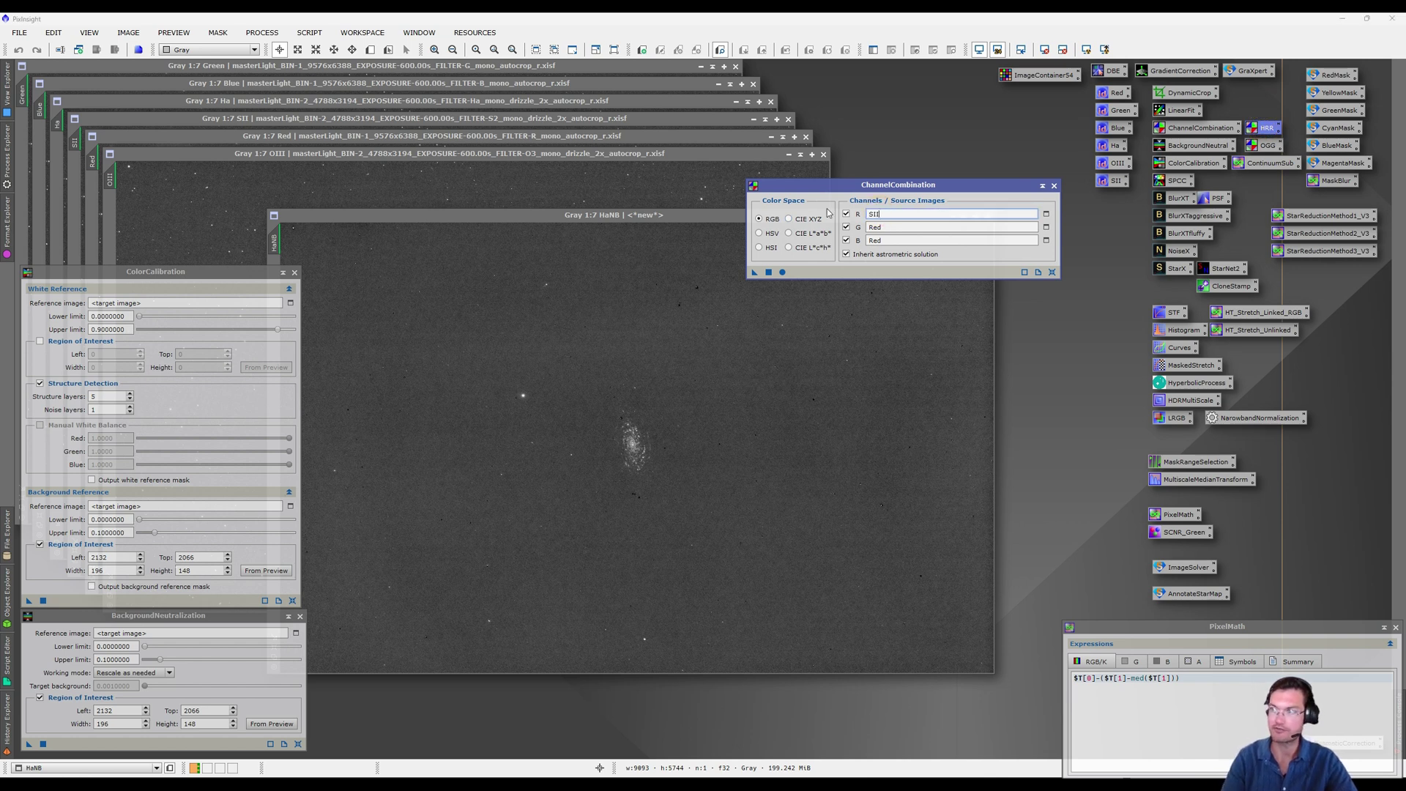
pyautogui.click(782, 272)
pyautogui.hotkey('ctrl', 'a')
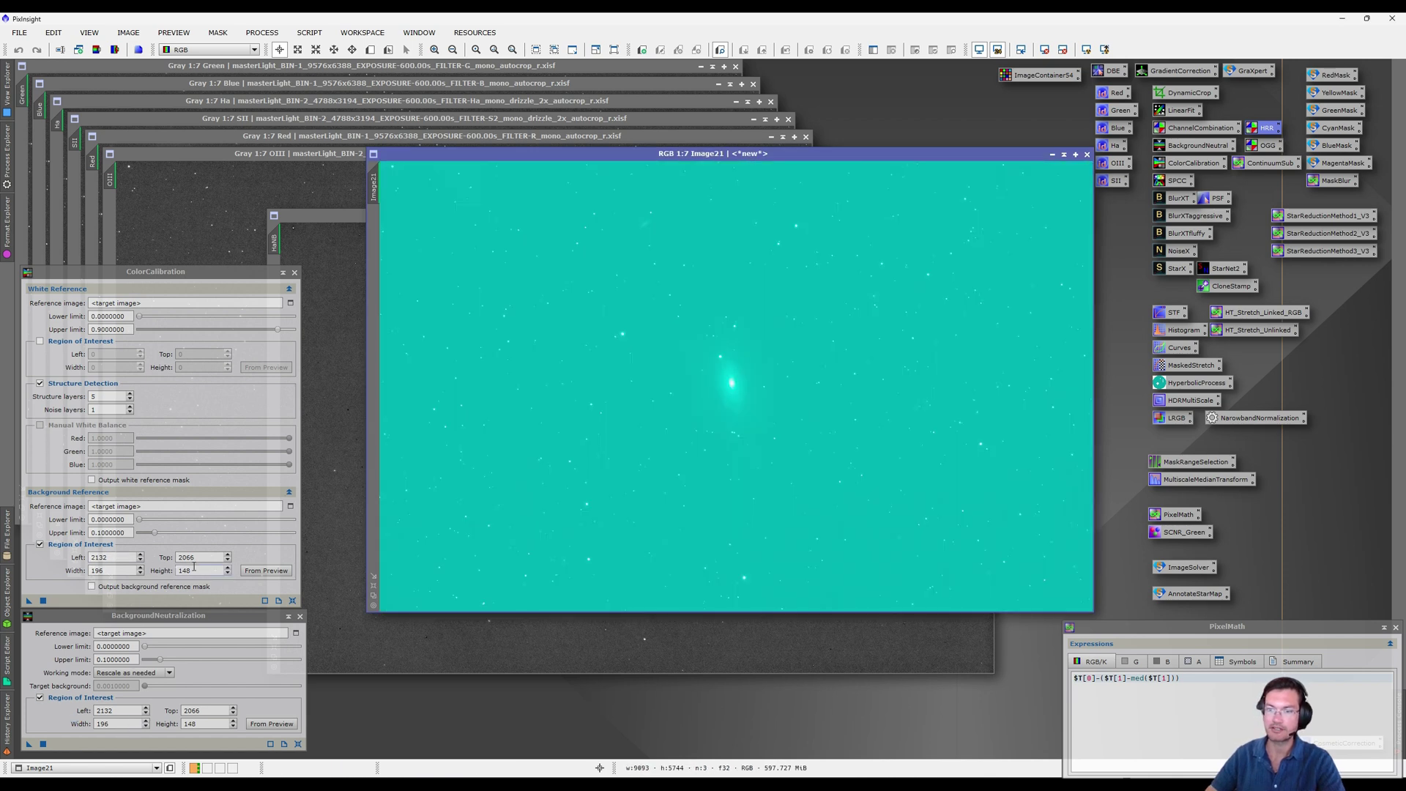
# Apply BackgroundNeutralization and ColorCalibration to the SII-Red-Red image with the existing background region of interest
pyautogui.moveTo(28, 744); pyautogui.dragTo(540, 459)
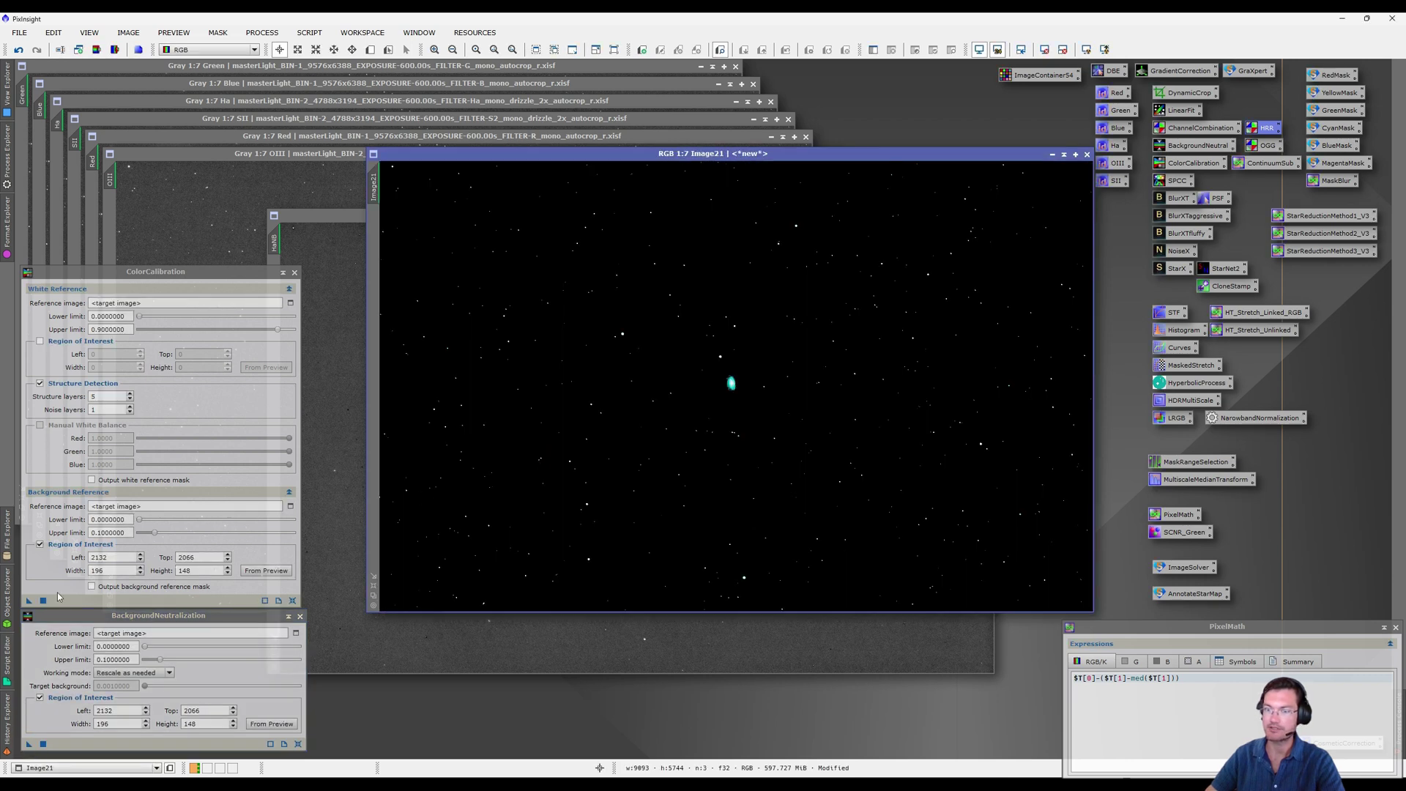
pyautogui.click(29, 601)
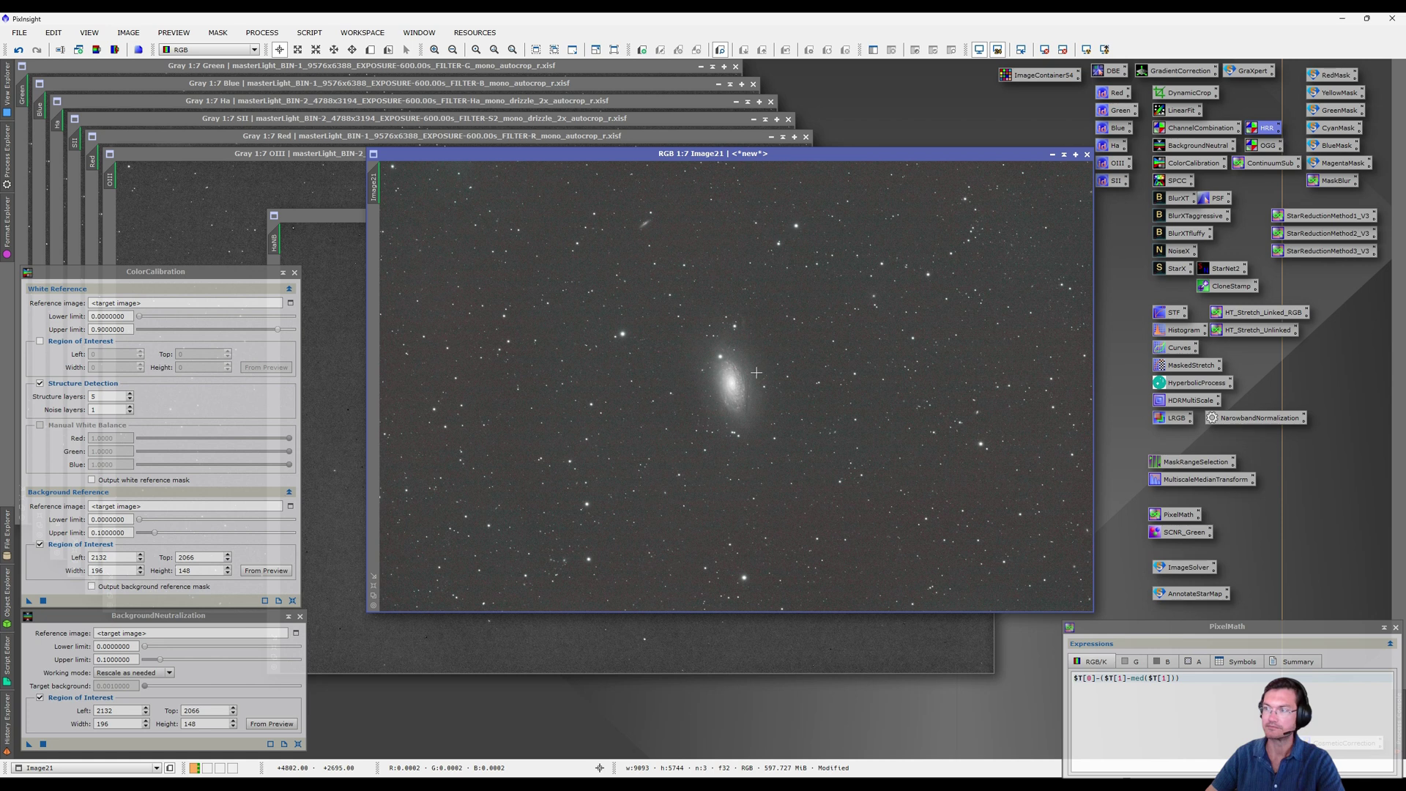
pyautogui.scroll(6, 757, 373)
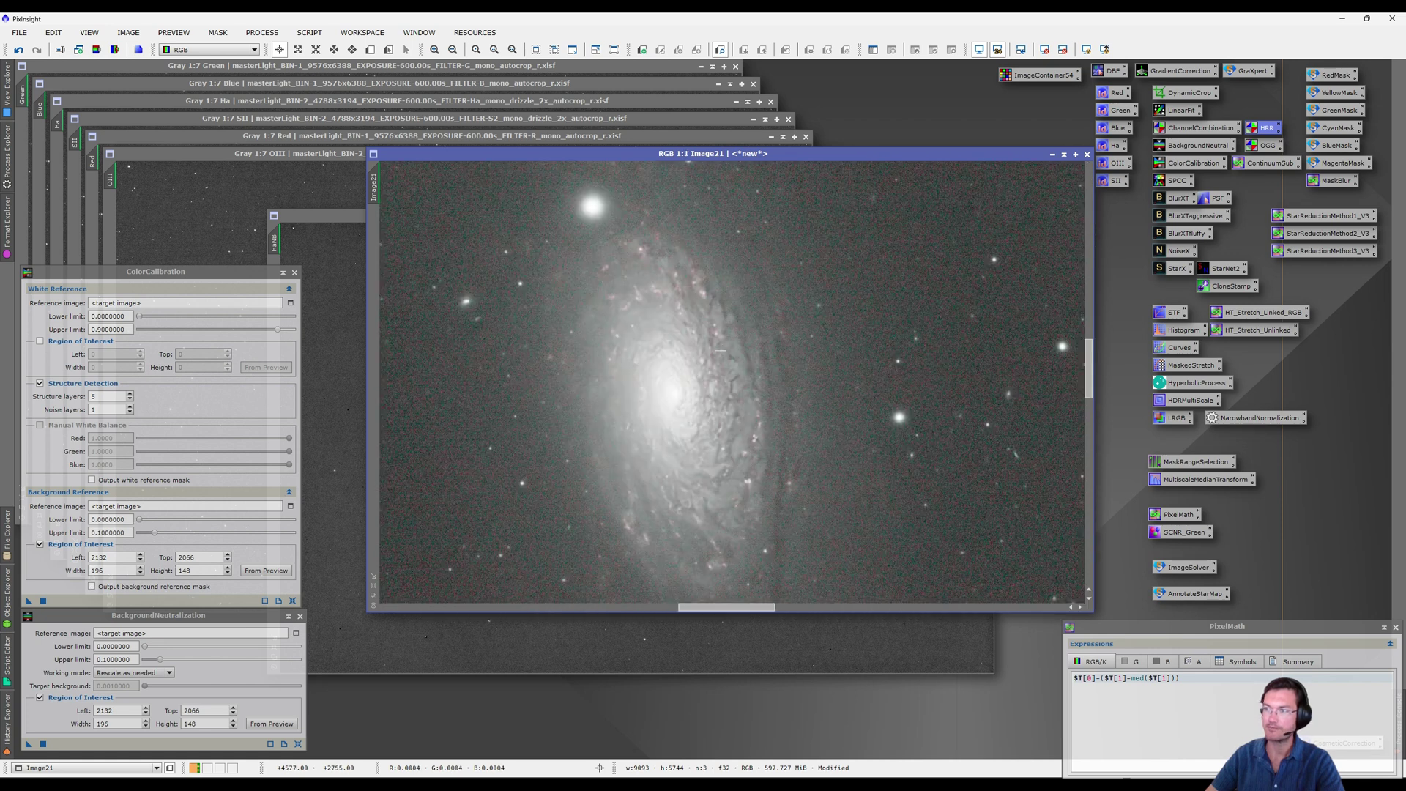
# Set the PixelMath output image identifier to SIINB
pyautogui.moveTo(1149, 634); pyautogui.dragTo(1083, 348)
pyautogui.click(1066, 642)
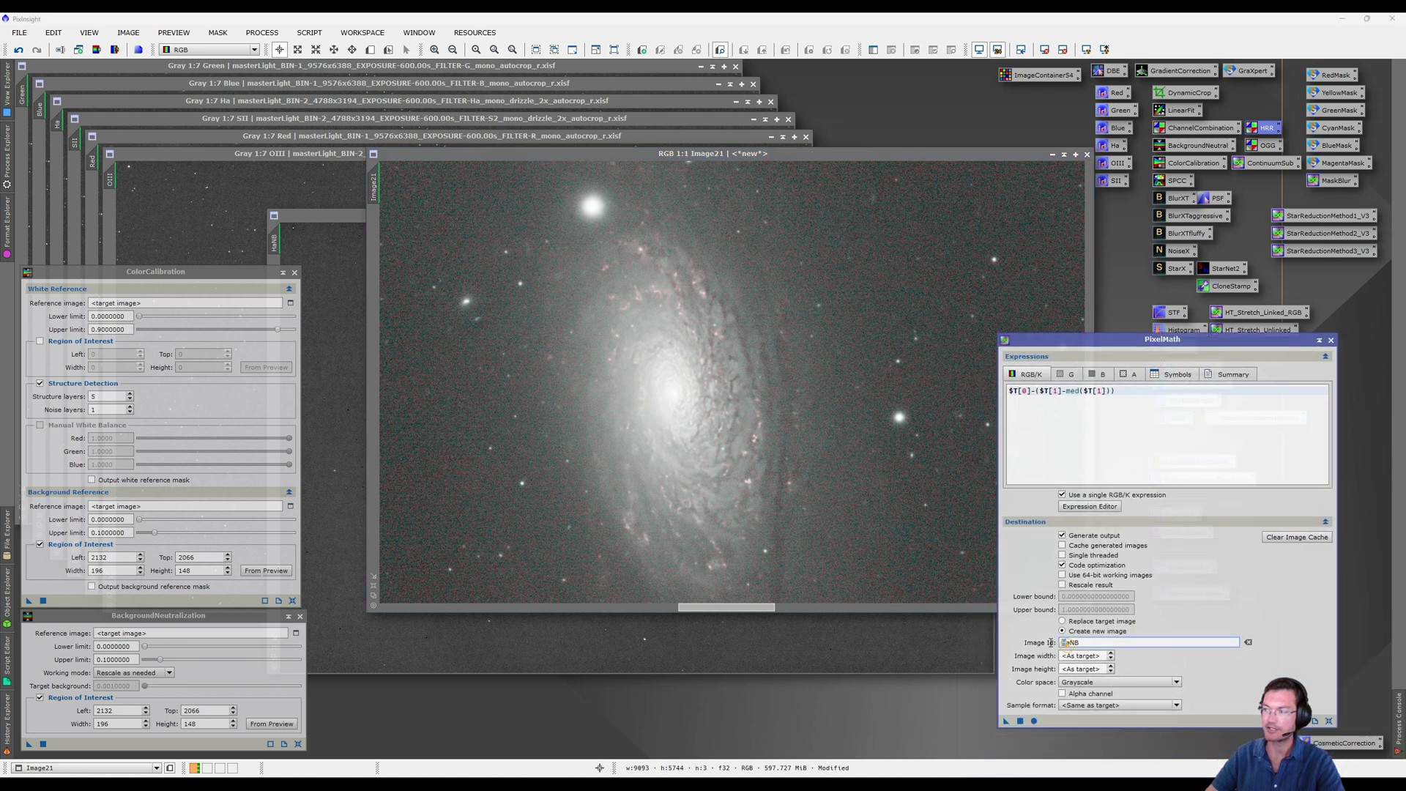
pyautogui.write('SII')
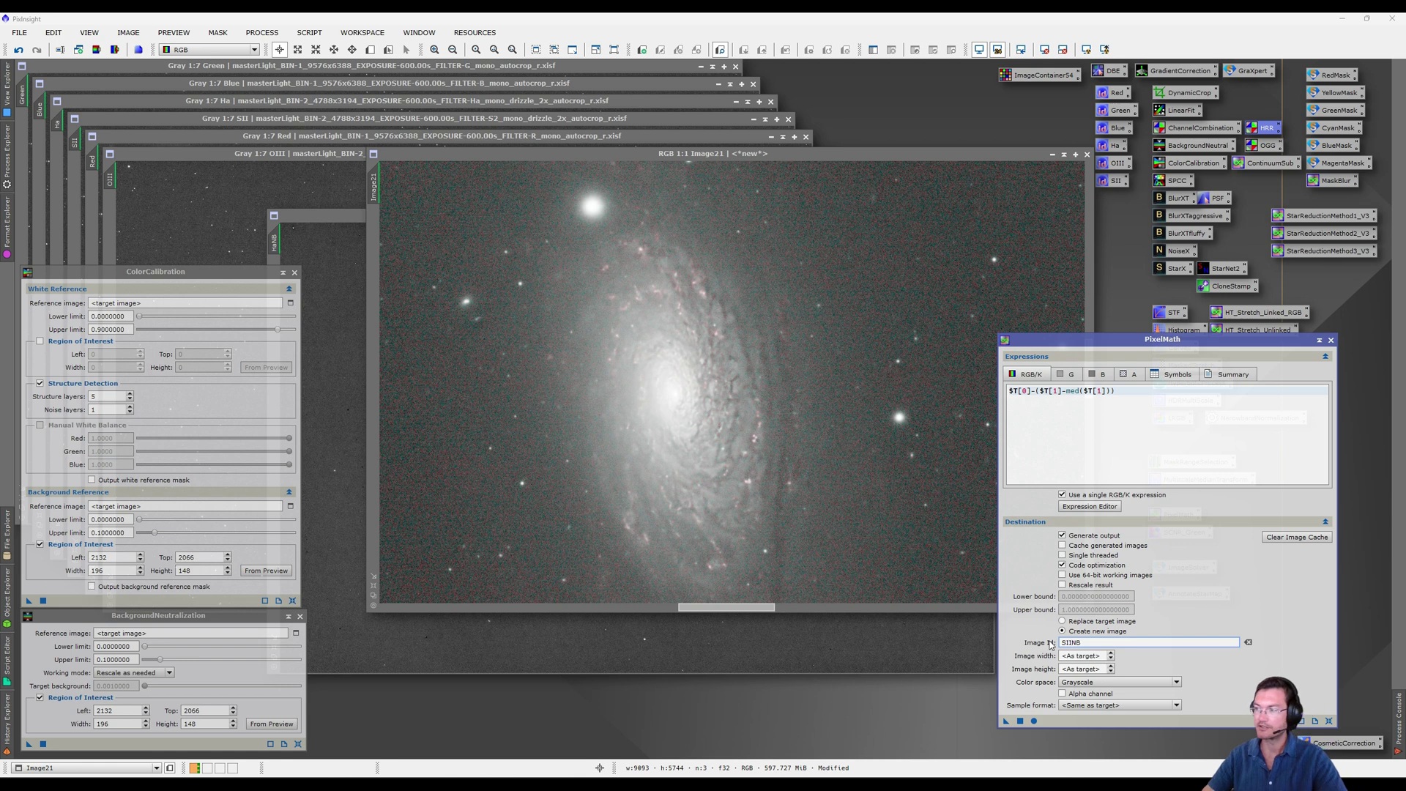
# Try the unscaled continuum subtraction on the SII-Red-Red image, inspect the galaxy core in the result, and close that image
pyautogui.click(1019, 721)
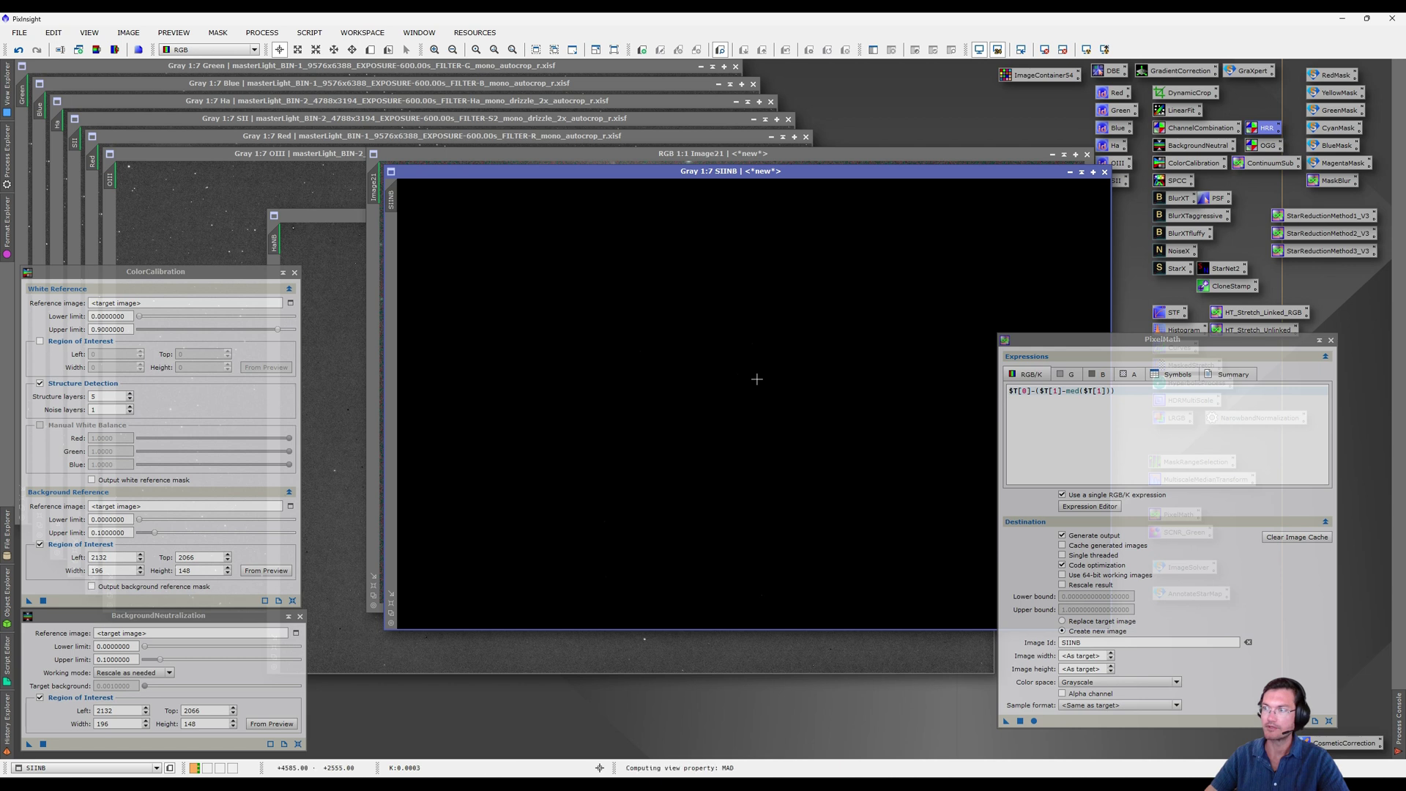
pyautogui.doubleClick(677, 174)
pyautogui.scroll(4, 621, 435)
pyautogui.scroll(1, 621, 435)
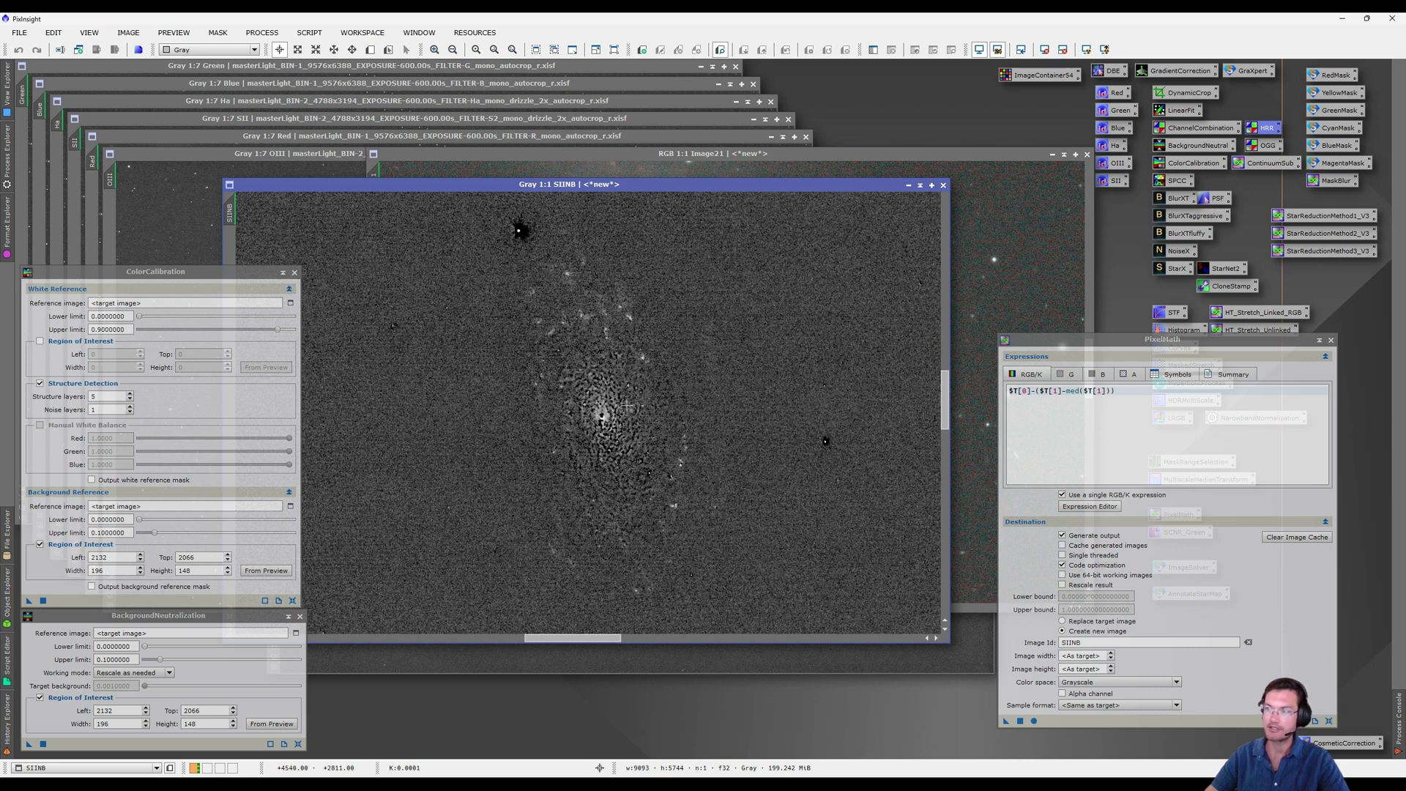
pyautogui.scroll(1, 627, 405)
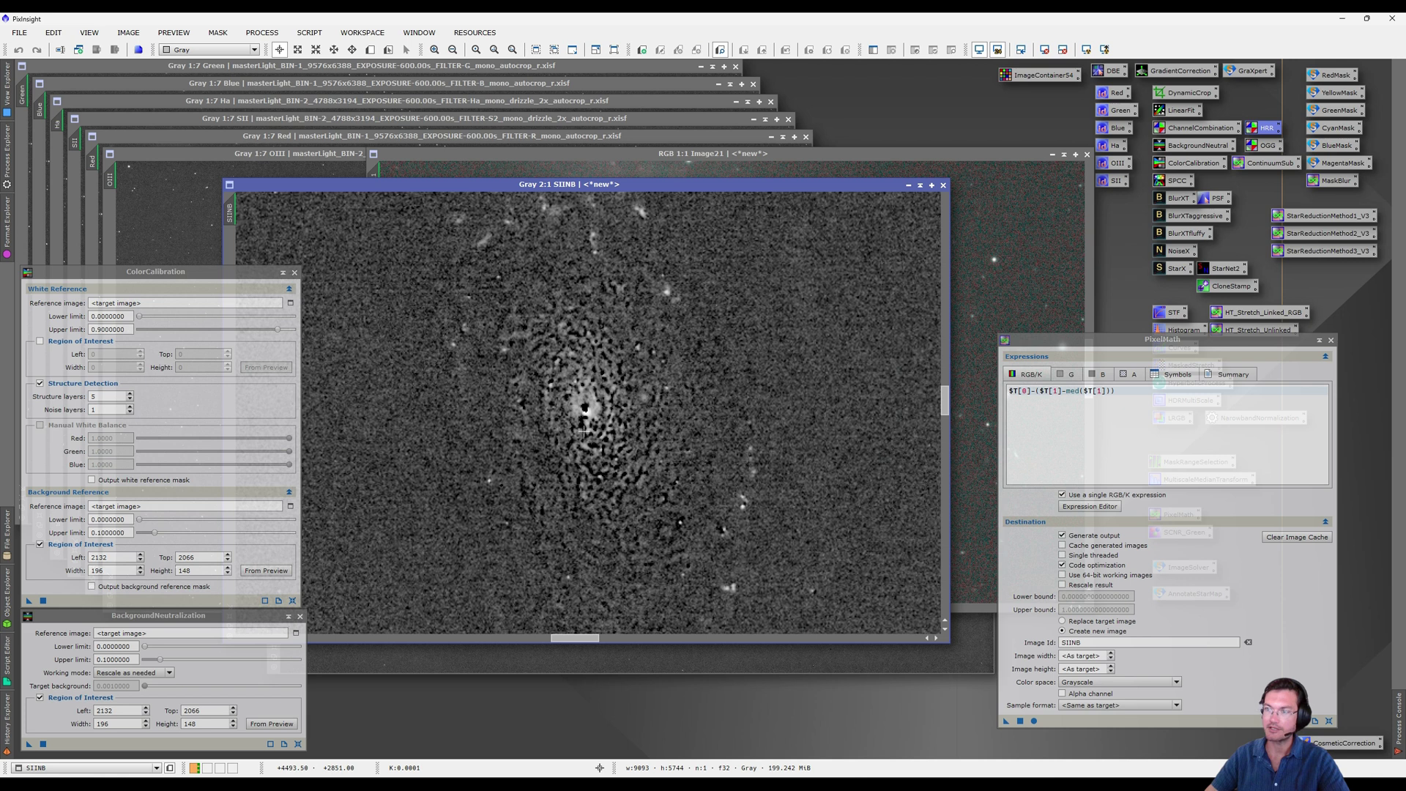
pyautogui.scroll(-2, 609, 487)
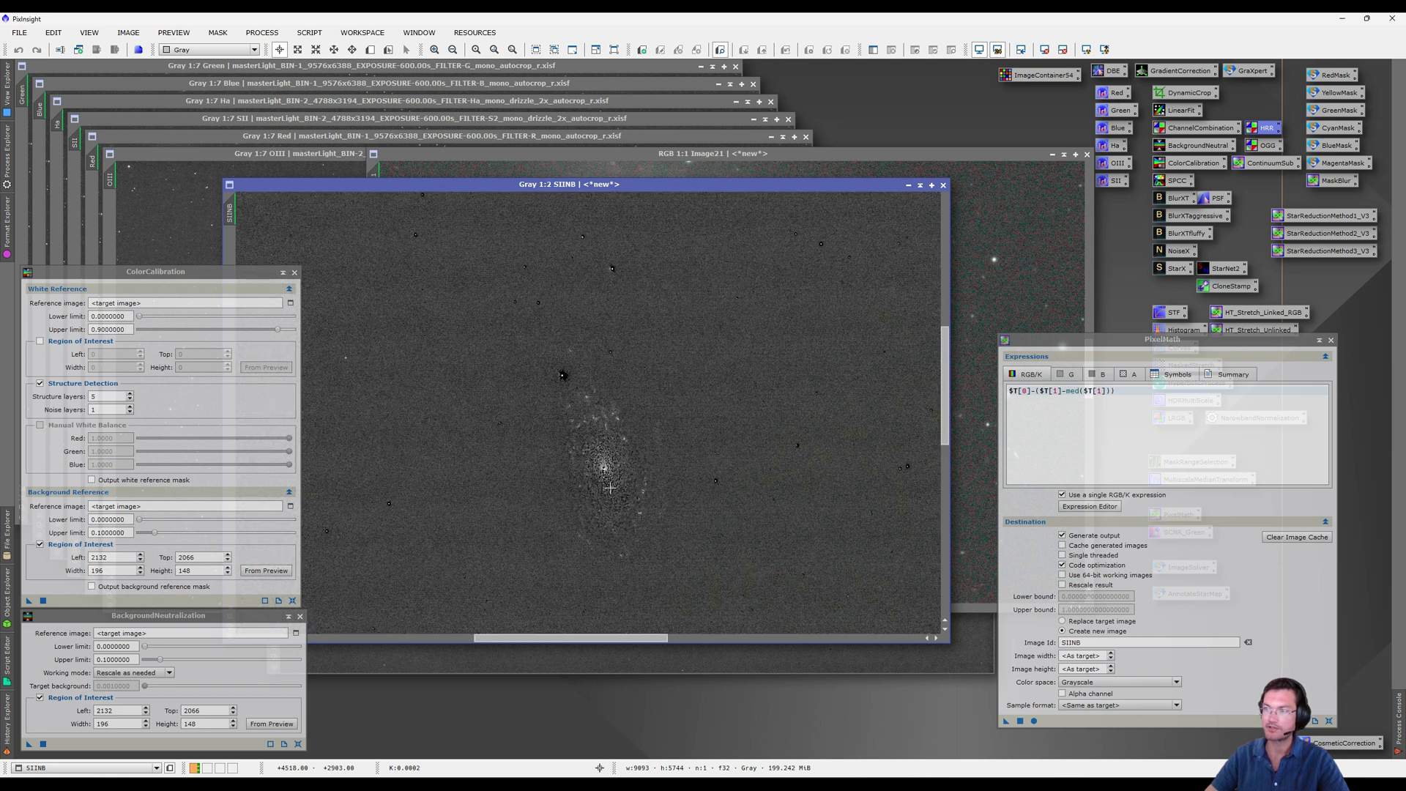
pyautogui.scroll(1, 617, 498)
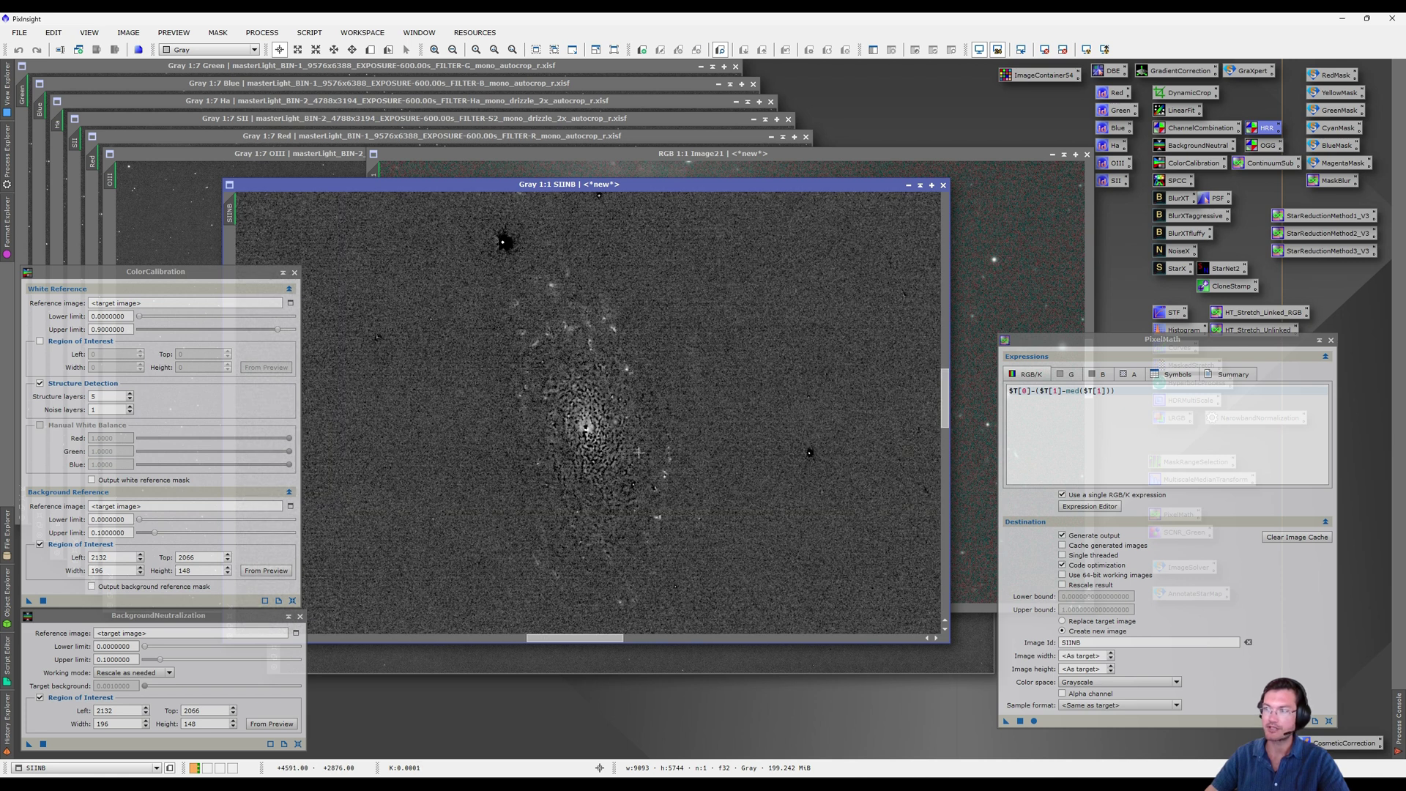
pyautogui.click(942, 185)
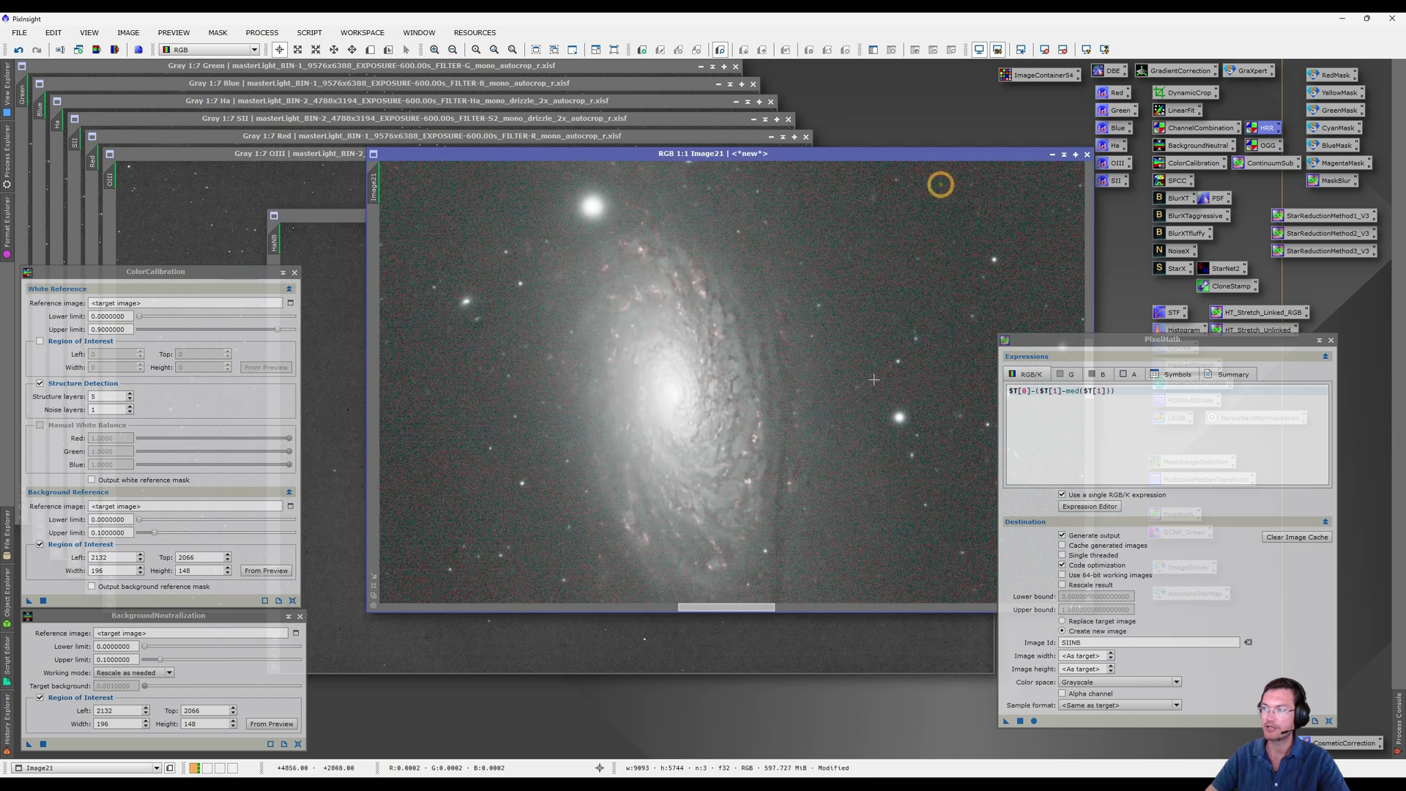
# Scale the subtracted continuum term in PixelMath, trying 0.95 and then using 0.9, and generate SIINB from the SII-Red-Red image
pyautogui.click(1037, 390)
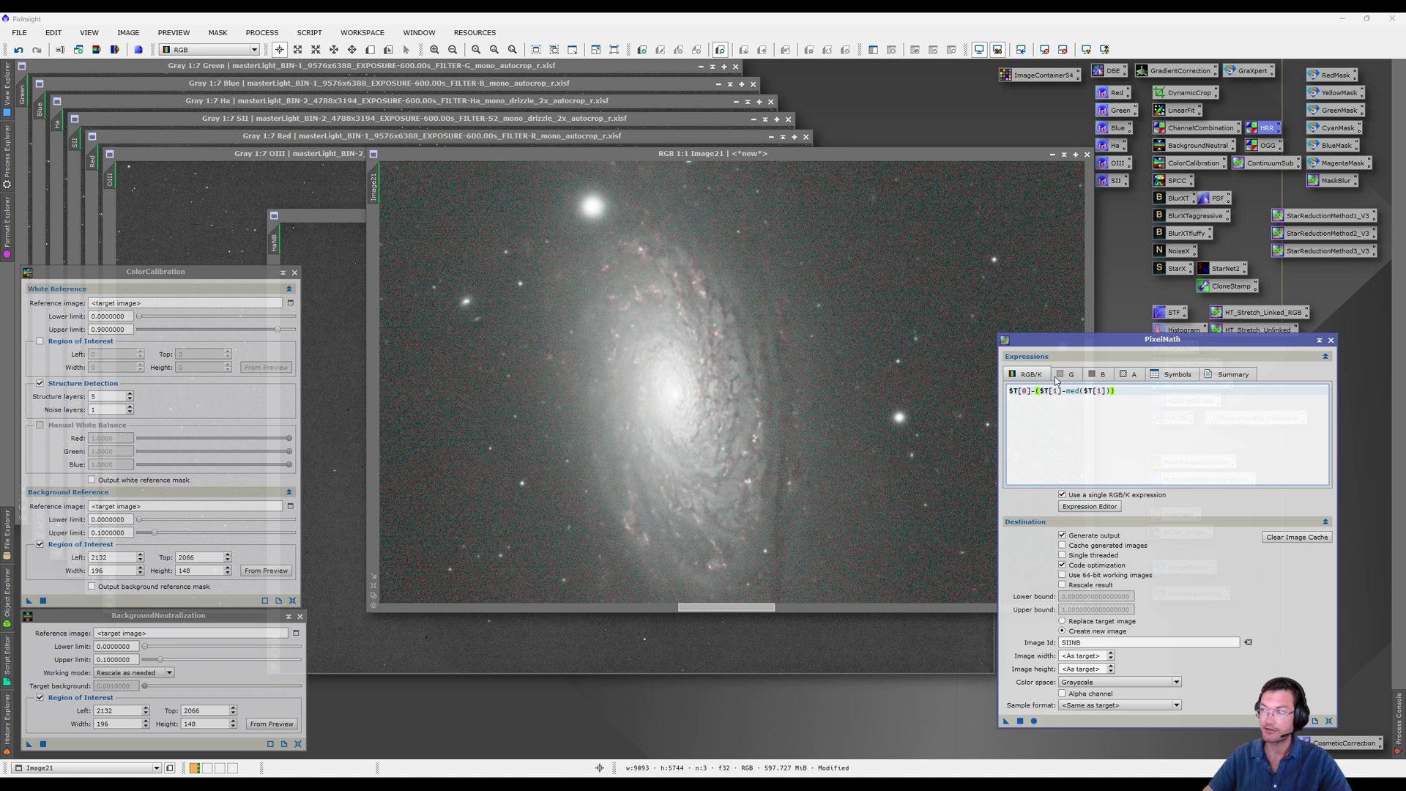
pyautogui.write('0.95*')
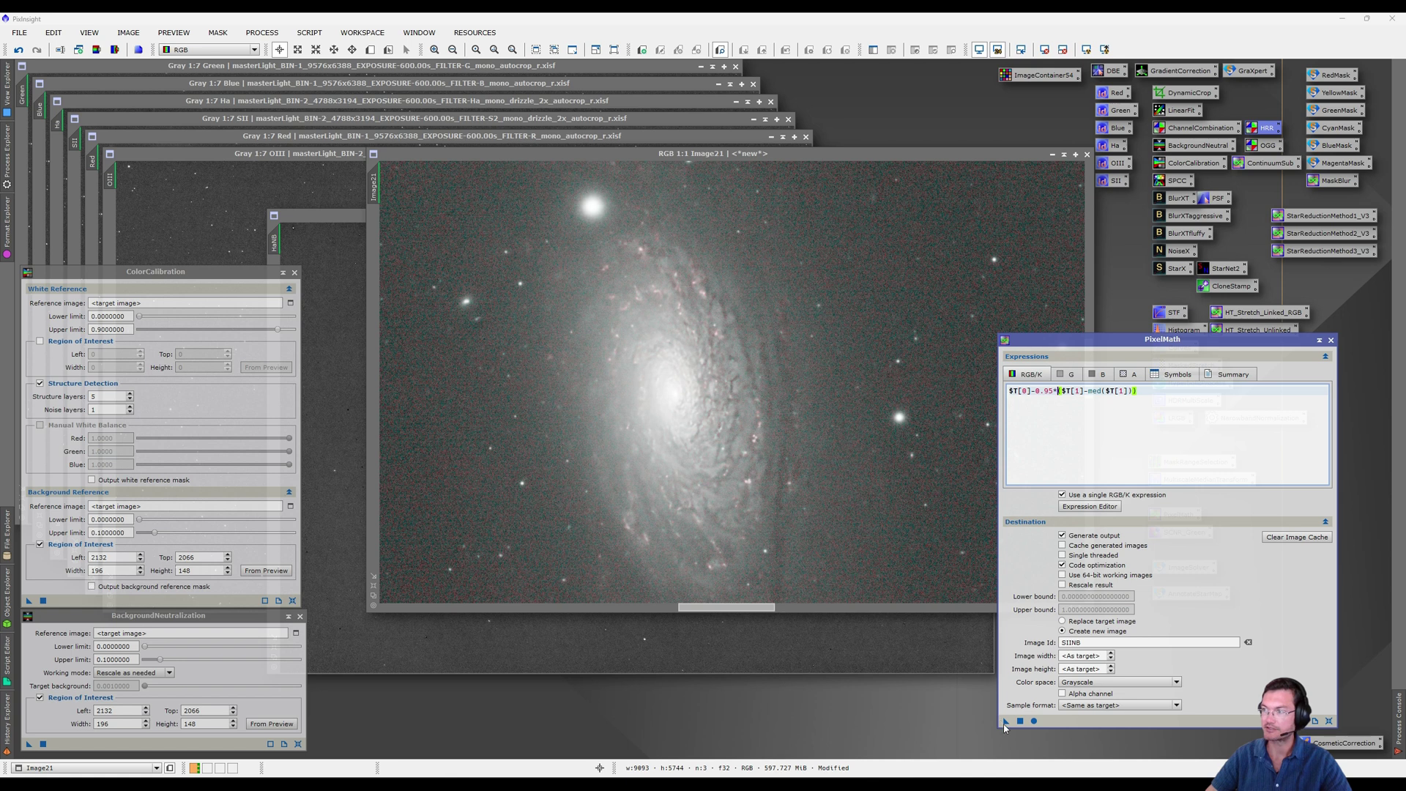
pyautogui.moveTo(1007, 723); pyautogui.dragTo(827, 426)
pyautogui.click(1051, 390)
pyautogui.press('BackSpace')
pyautogui.moveTo(1009, 721); pyautogui.dragTo(725, 475)
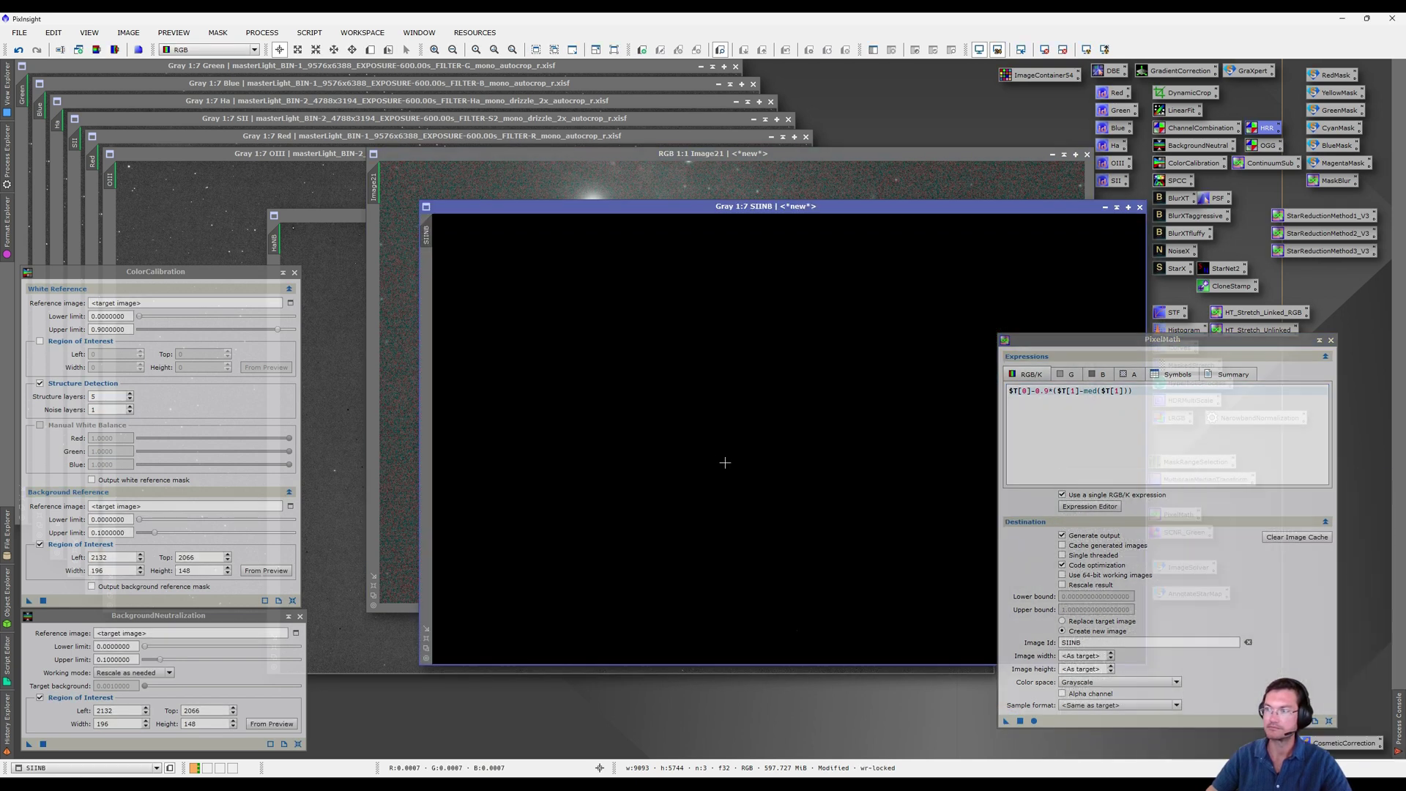
pyautogui.scroll(5, 776, 433)
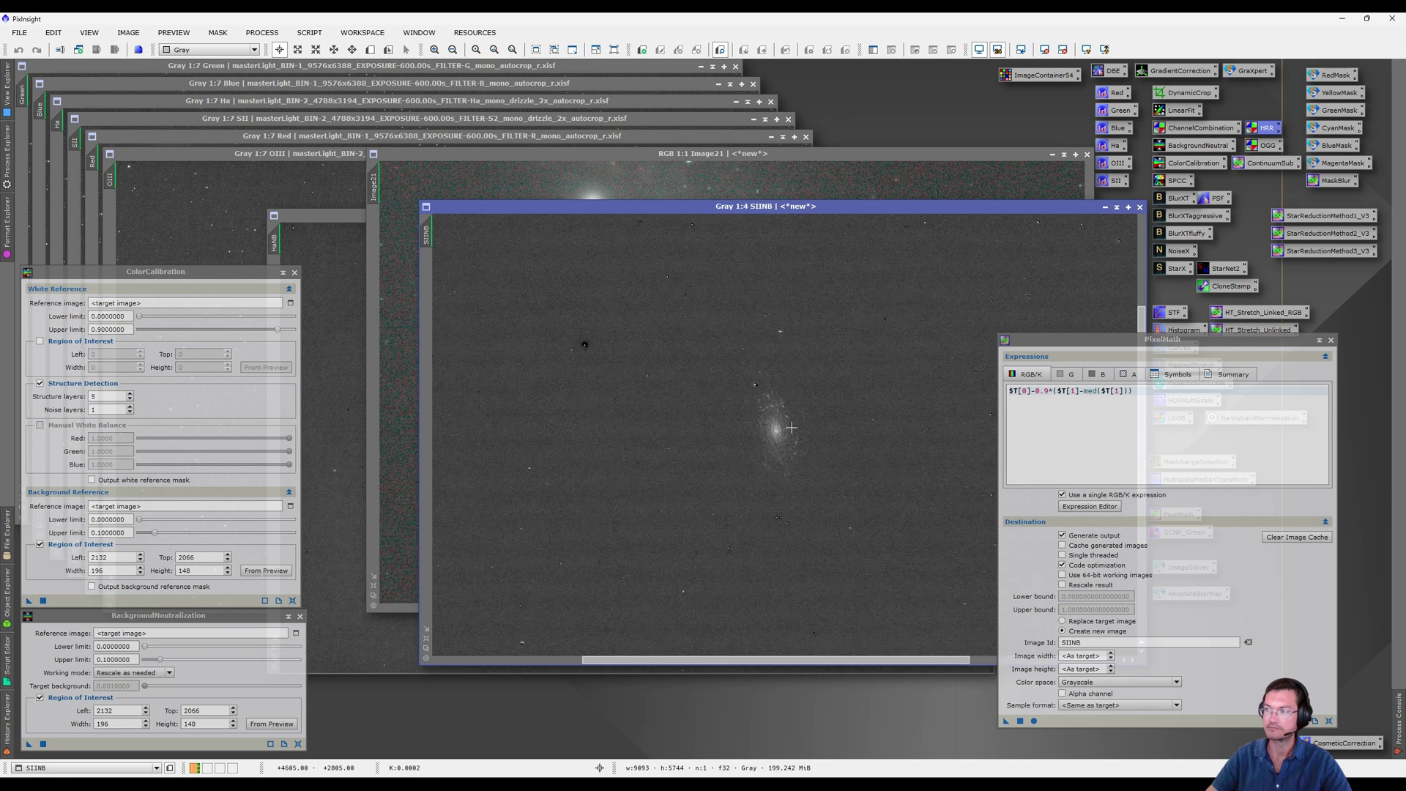
pyautogui.scroll(1, 790, 433)
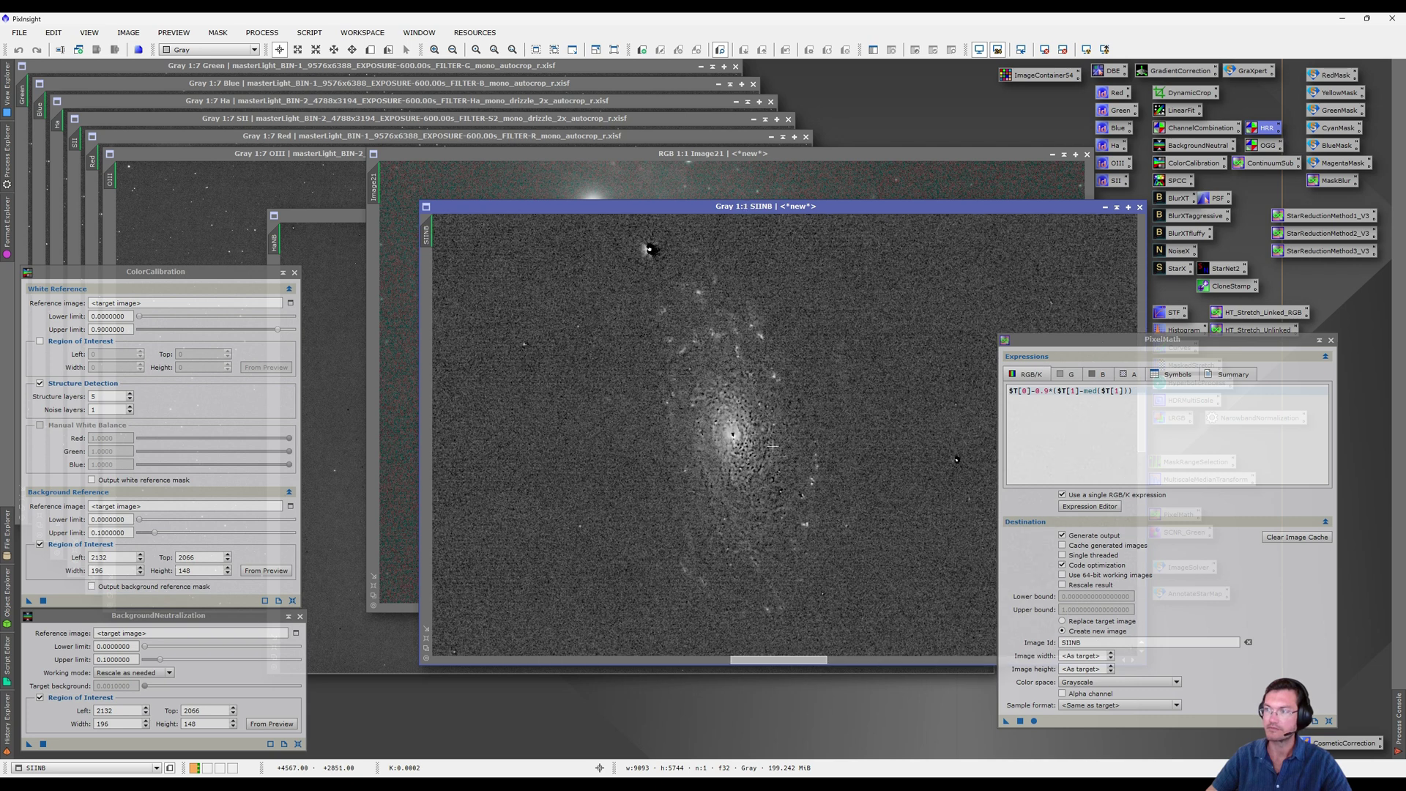
pyautogui.moveTo(647, 245); pyautogui.dragTo(437, 217)
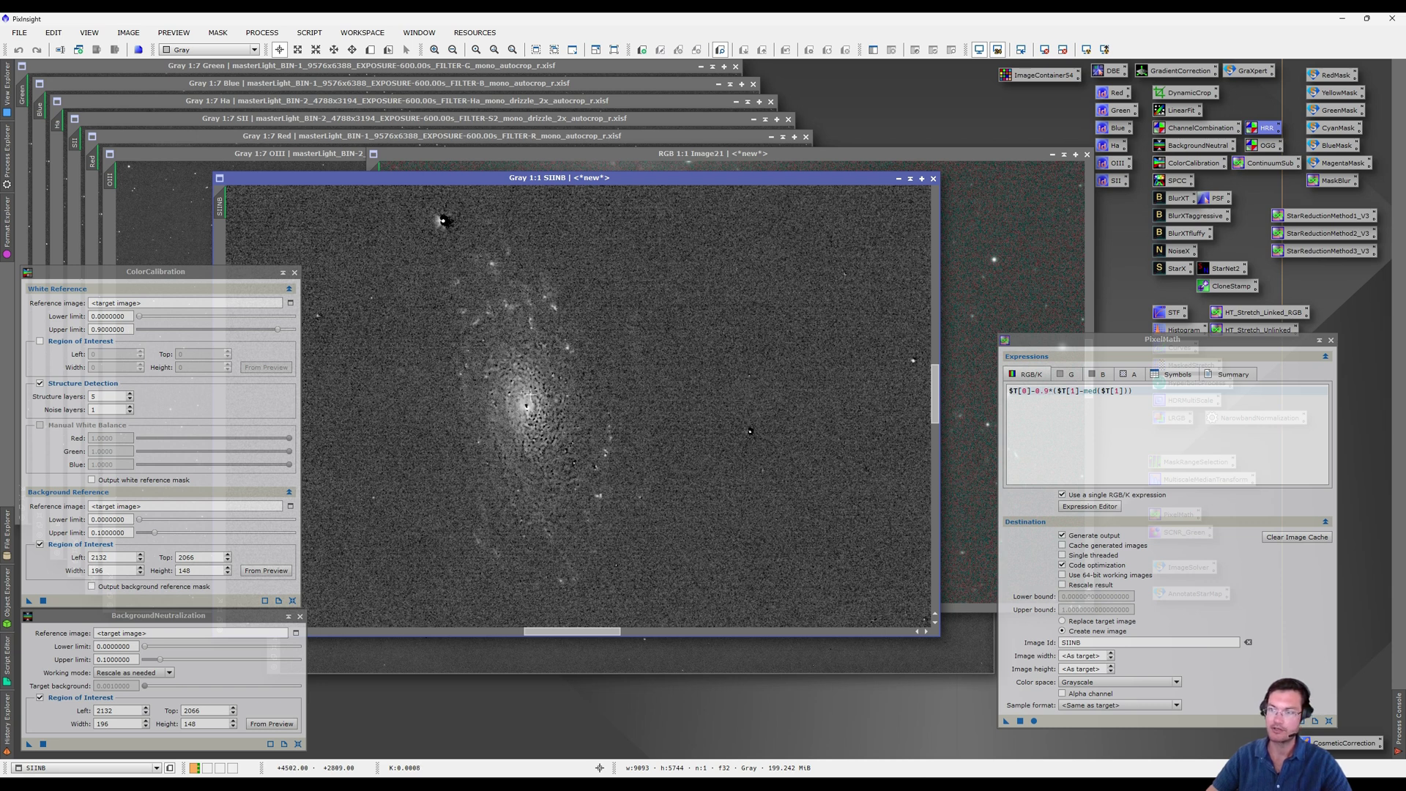
pyautogui.scroll(-2, 546, 442)
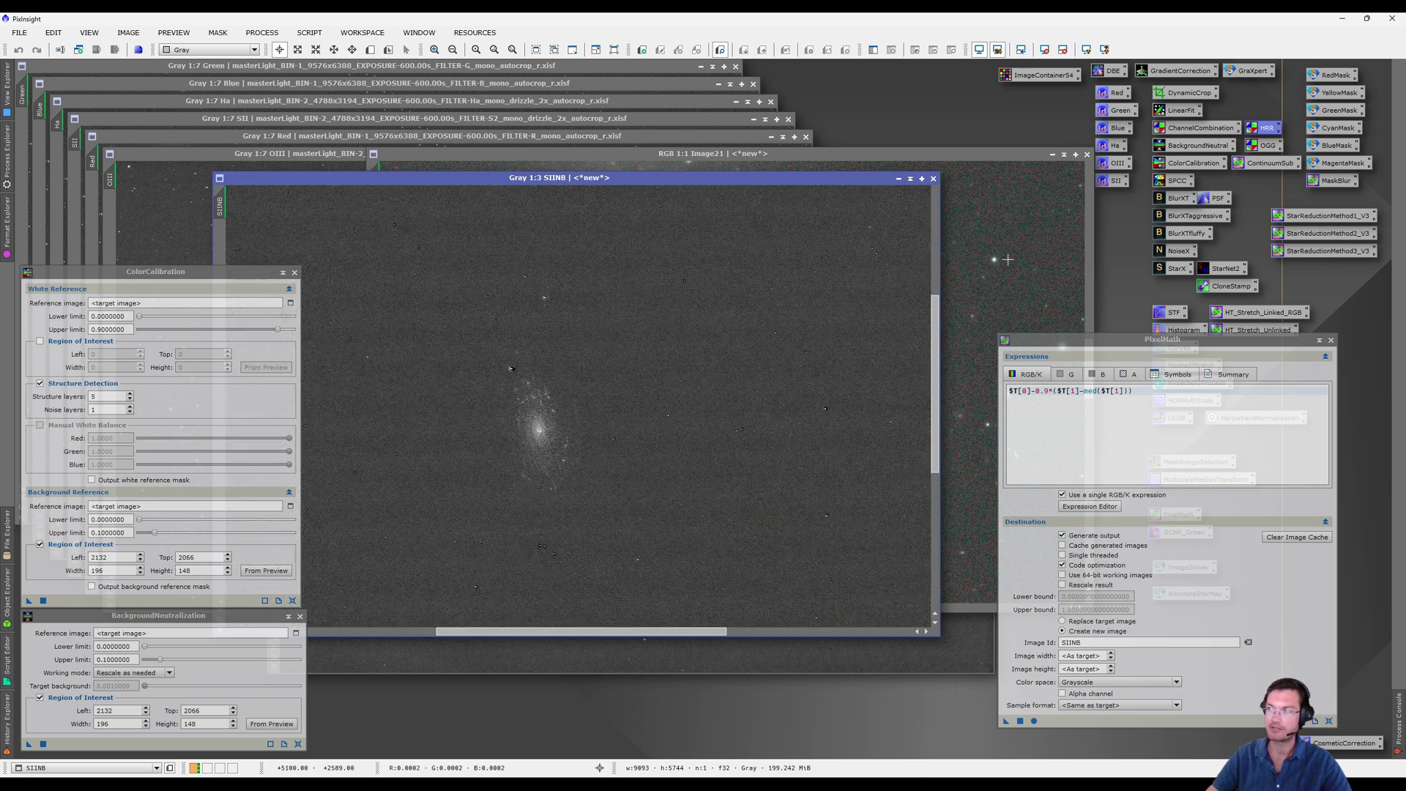
# Close the SII-Red-Red image without saving, and park HaNB and SIINB as icons on the empty workspace
pyautogui.click(1013, 259)
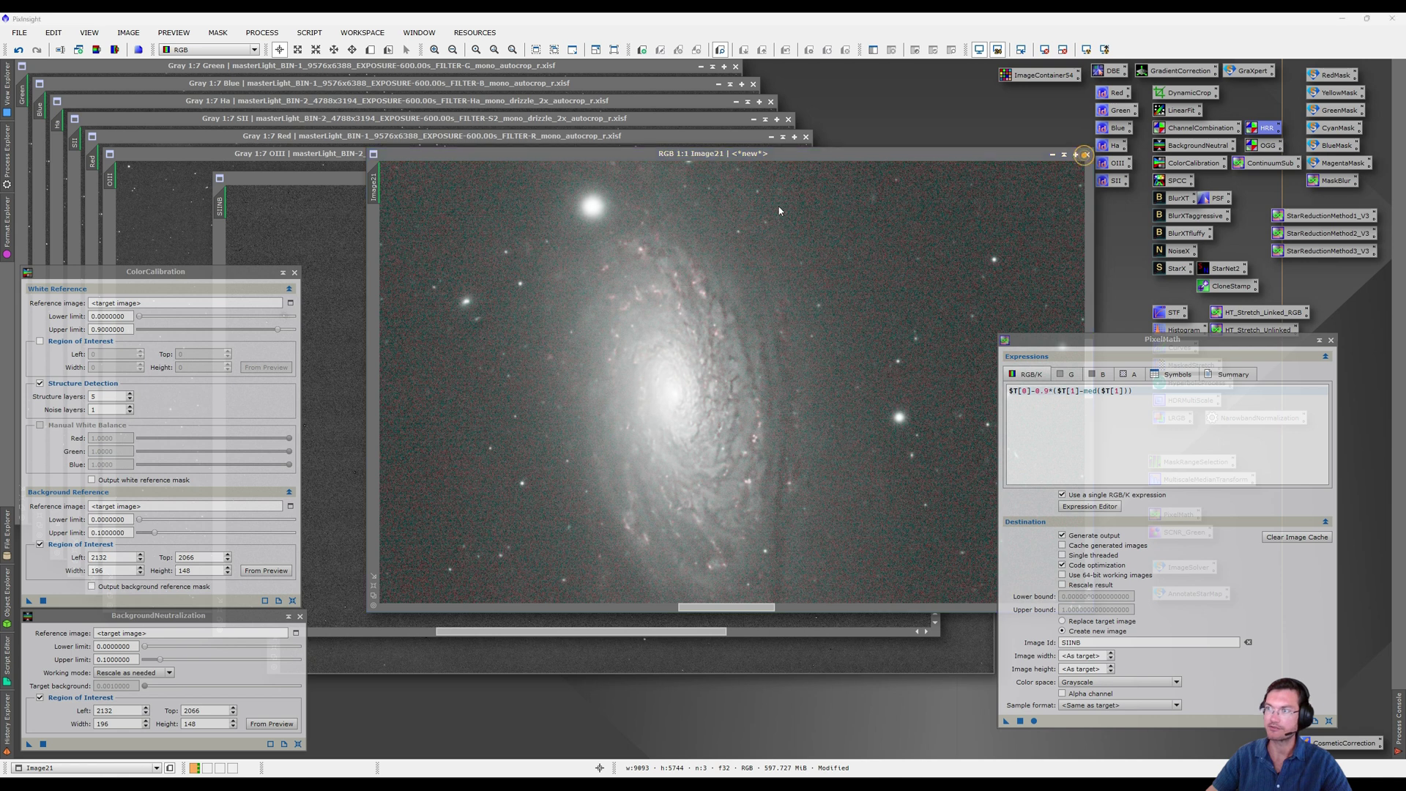
pyautogui.click(1087, 154)
pyautogui.click(669, 426)
pyautogui.moveTo(609, 180); pyautogui.dragTo(653, 334)
pyautogui.moveTo(652, 449); pyautogui.dragTo(895, 242)
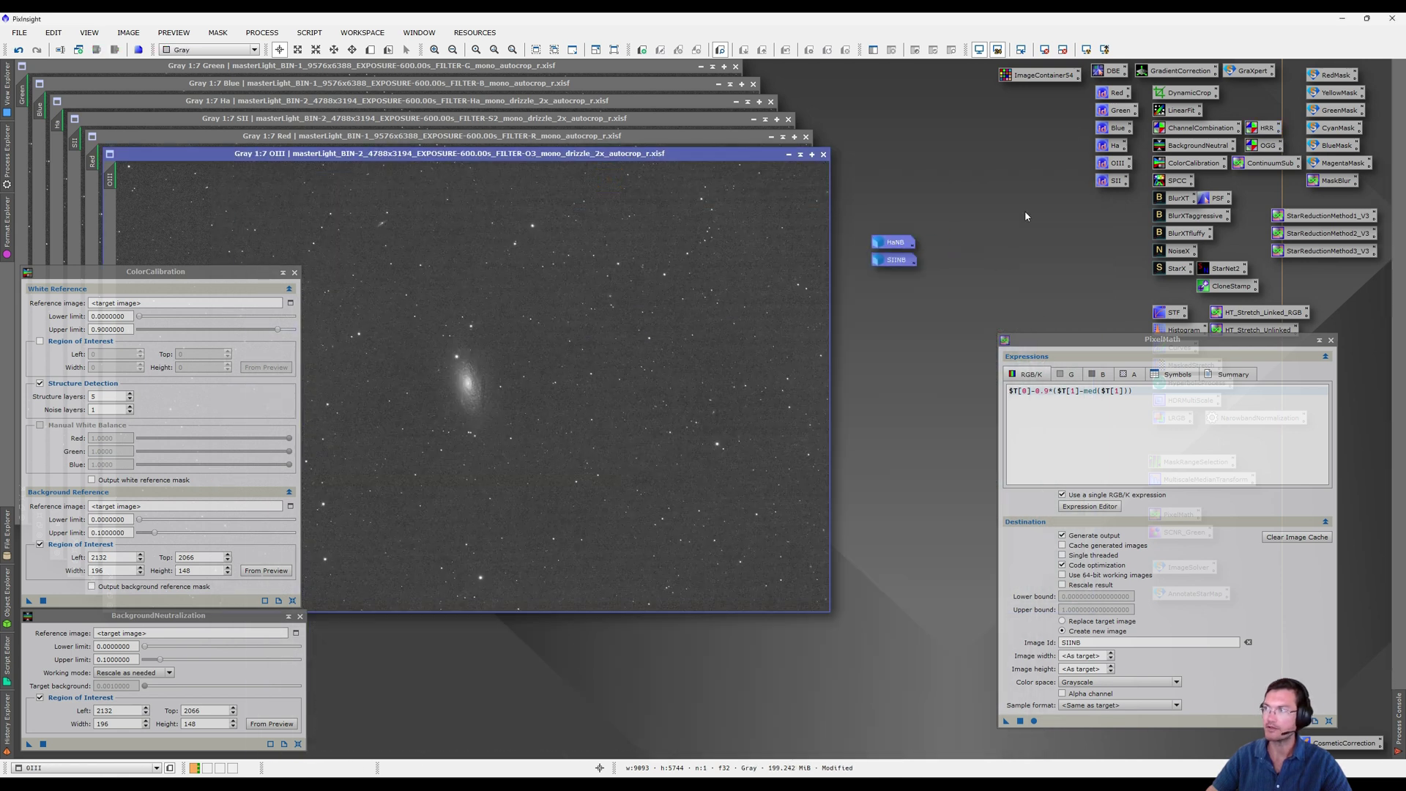
# Combine OIII as red and Green as both green and blue into a new RGB image, and close ChannelCombination
pyautogui.doubleClick(1261, 144)
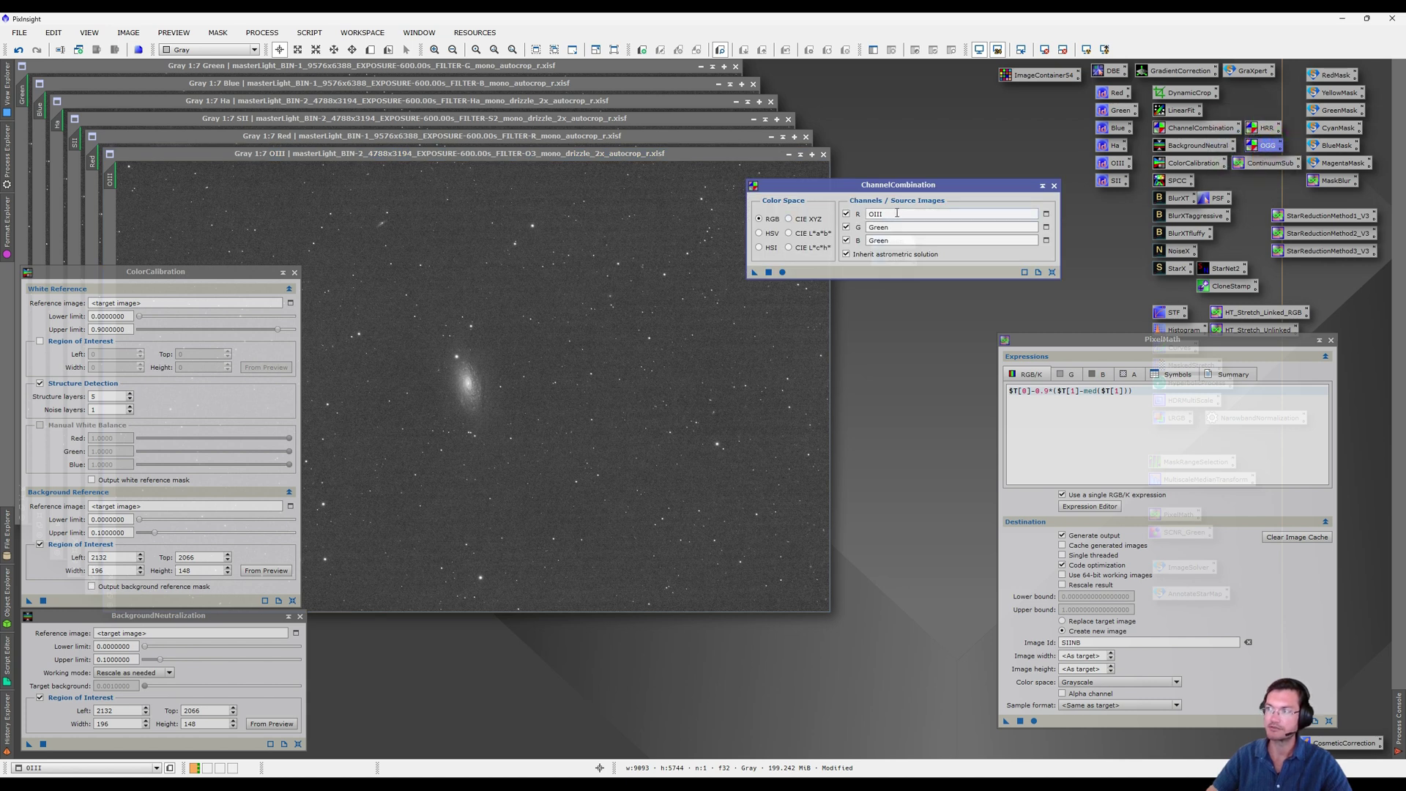
pyautogui.click(783, 271)
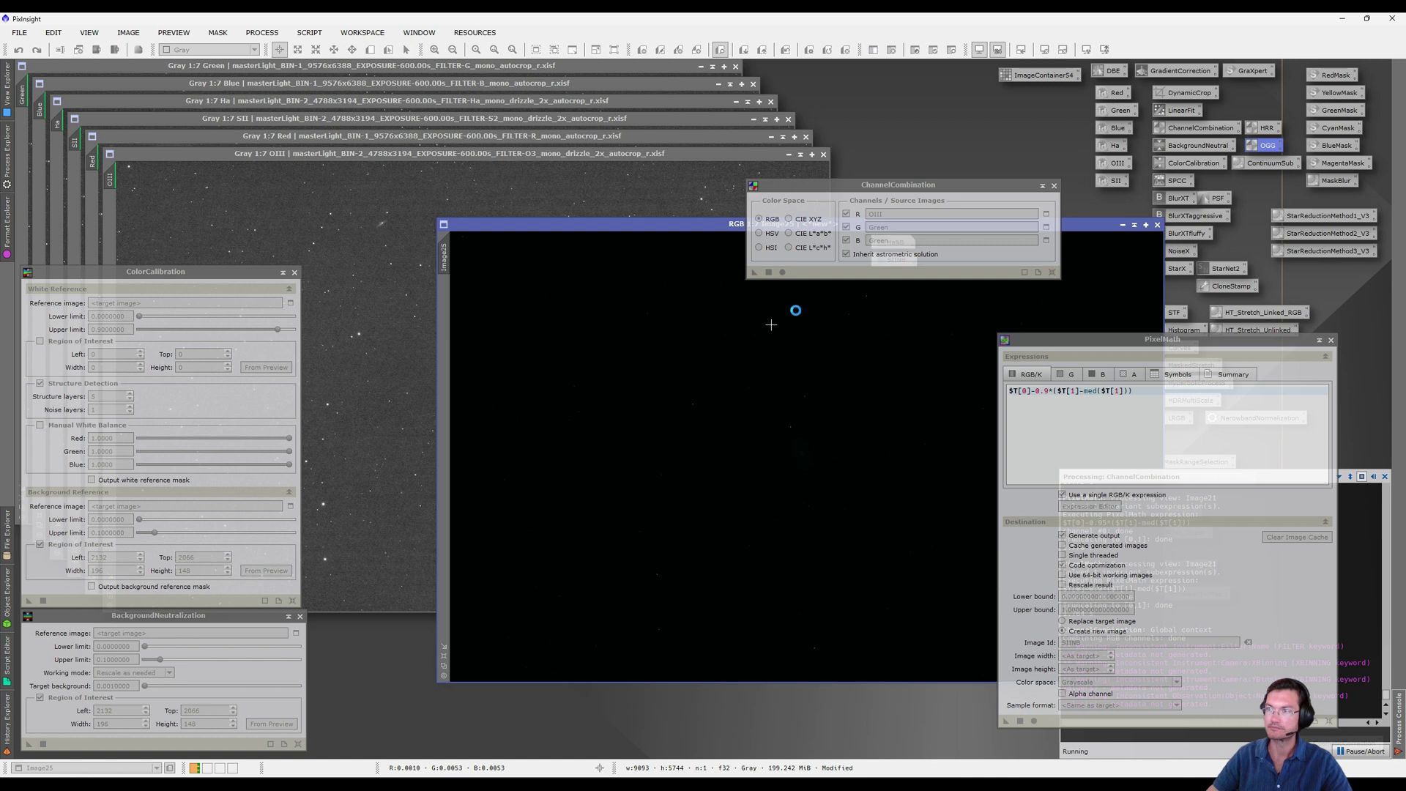
pyautogui.click(1054, 186)
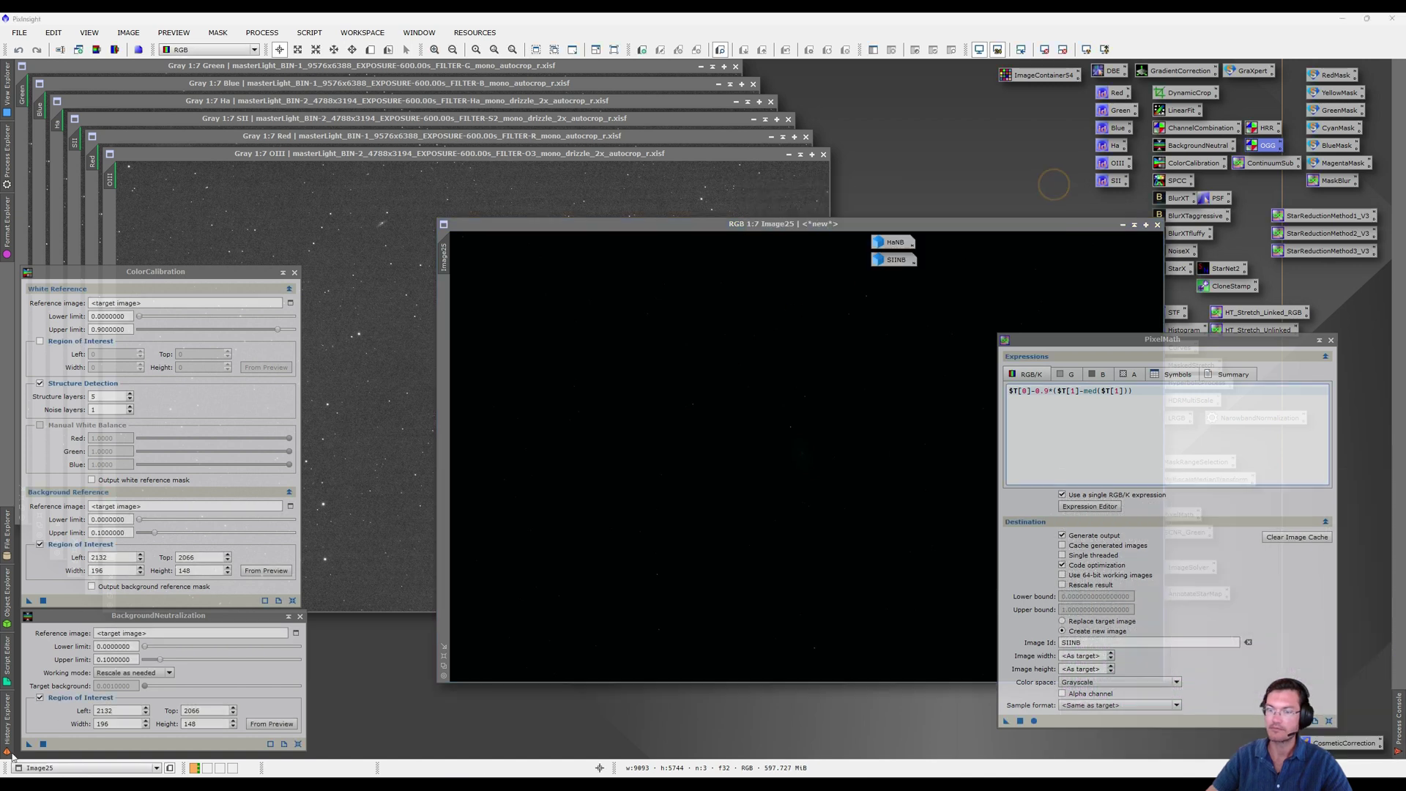
# Neutralize the background and color-calibrate the OIII-Green-Green image, and inspect the galaxy's core and outer regions up close
pyautogui.moveTo(29, 743); pyautogui.dragTo(716, 534)
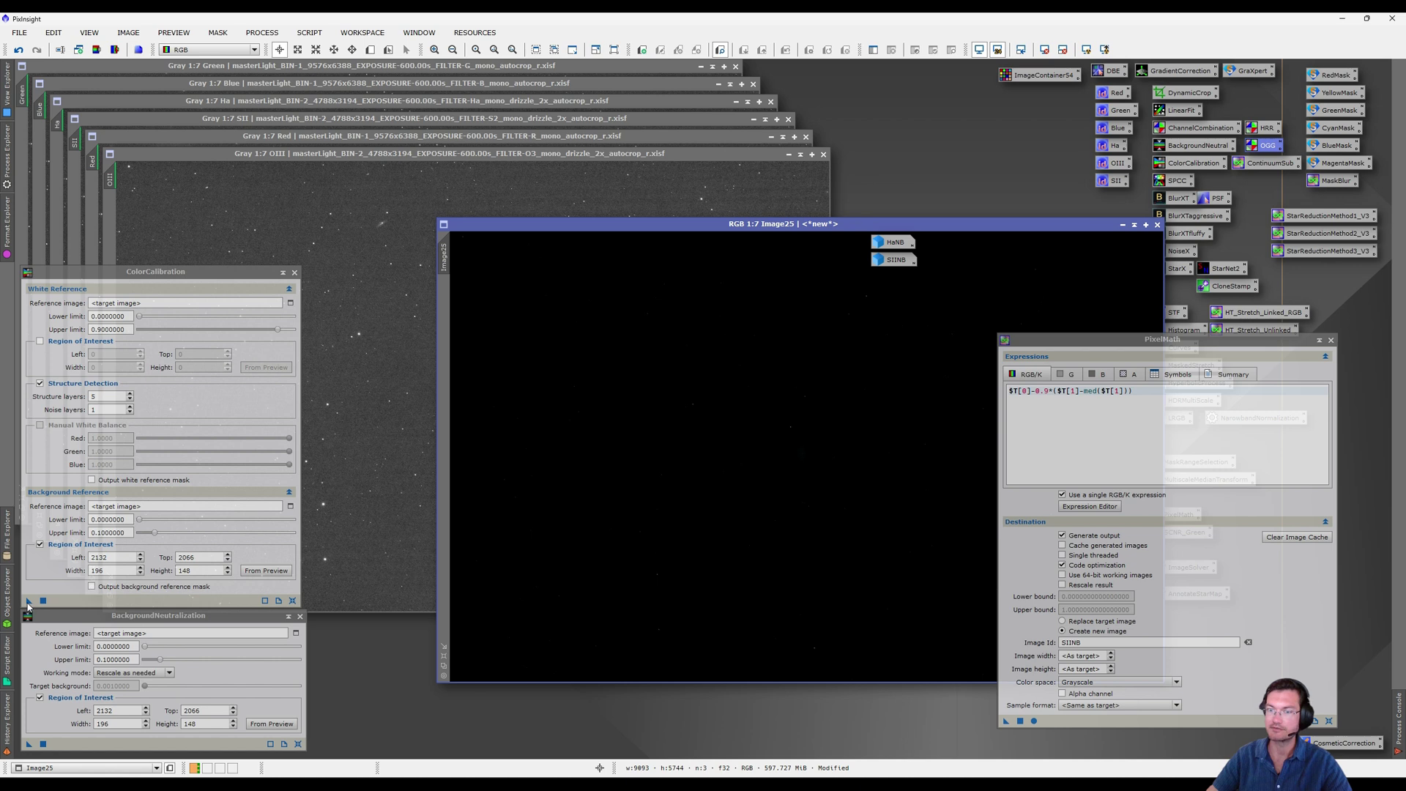
pyautogui.moveTo(28, 602); pyautogui.dragTo(612, 540)
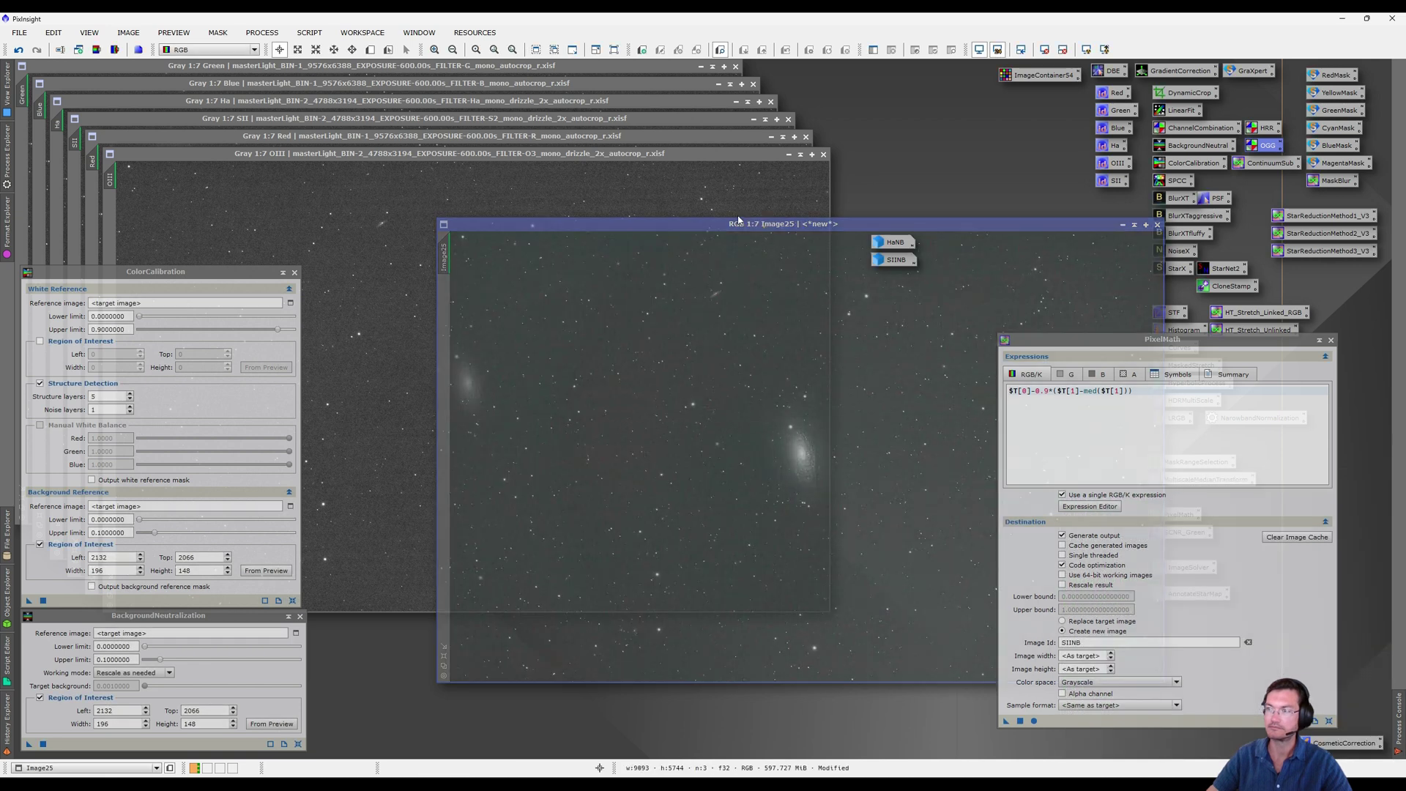
pyautogui.moveTo(764, 225); pyautogui.dragTo(587, 197)
pyautogui.scroll(7, 621, 424)
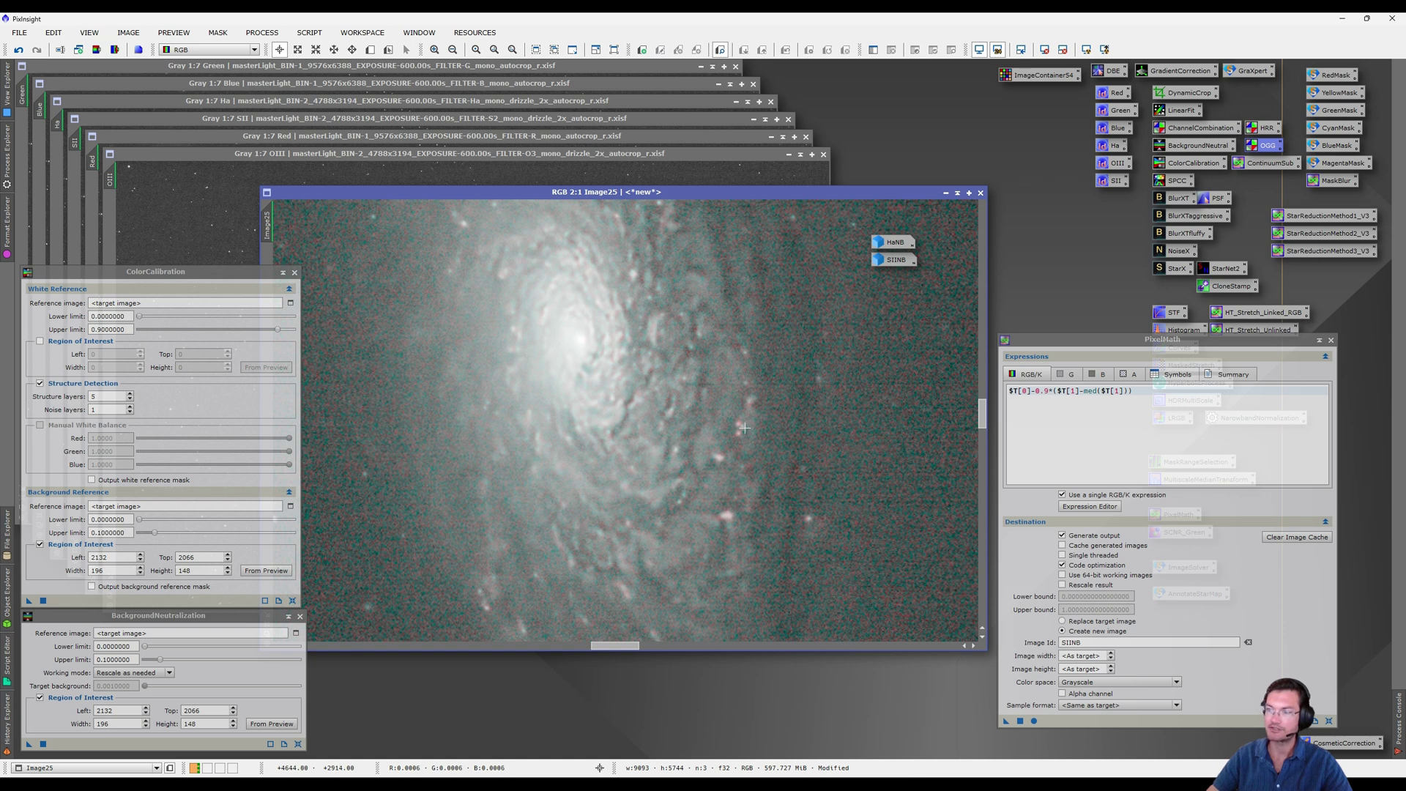
pyautogui.scroll(-1, 744, 428)
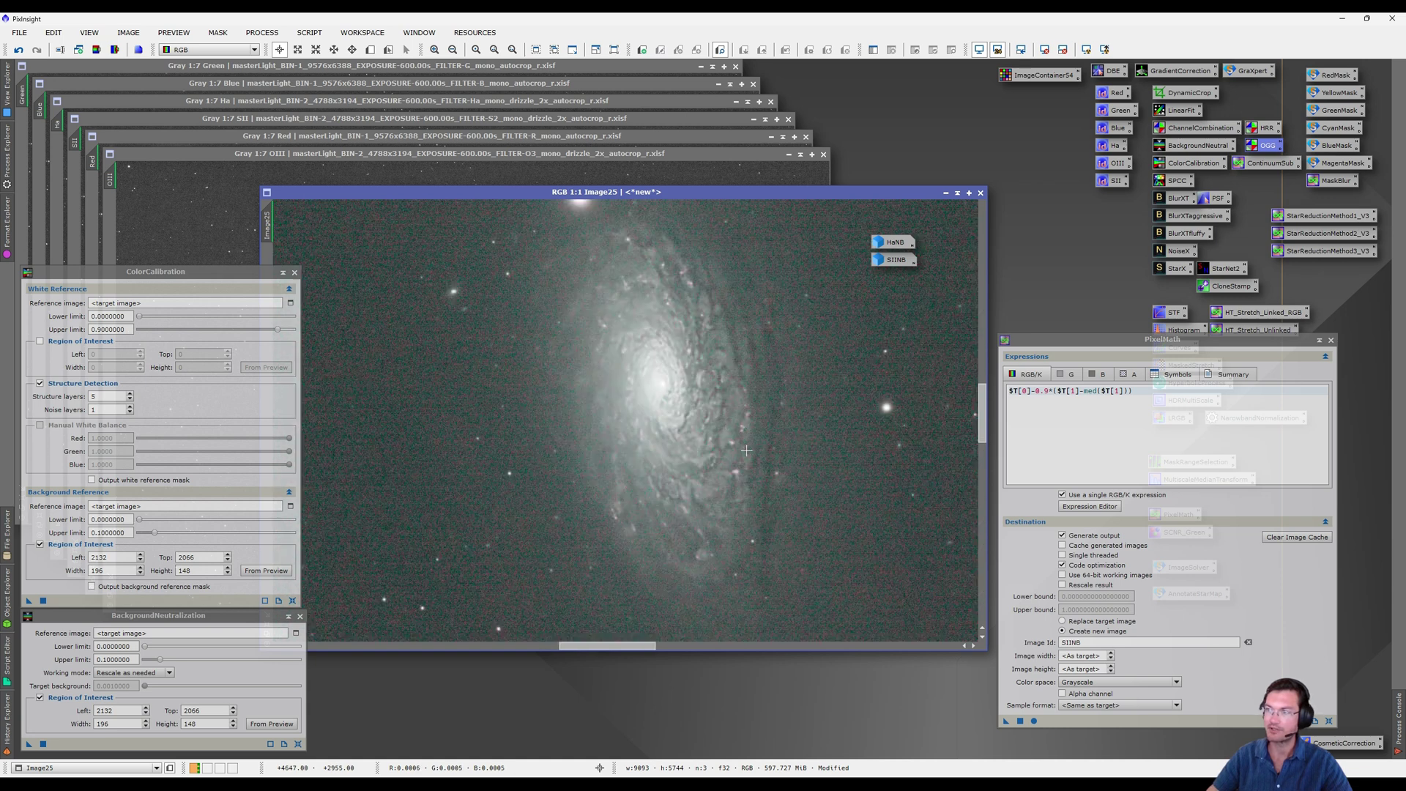
pyautogui.scroll(1, 749, 428)
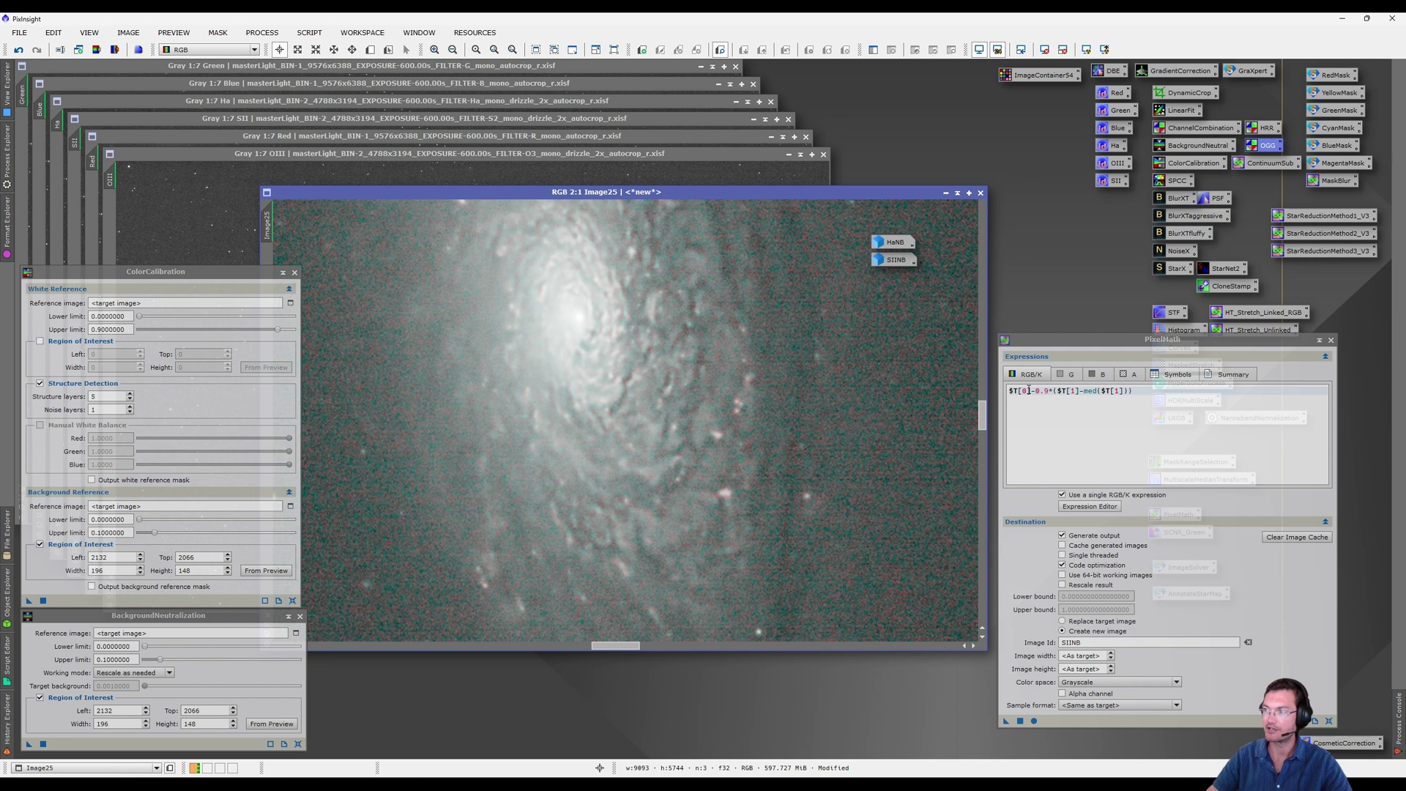
# Set the PixelMath output identifier to OIIINB and generate the continuum-subtracted image from the OIII-Green-Green image with the 0.9 factor
pyautogui.click(1084, 644)
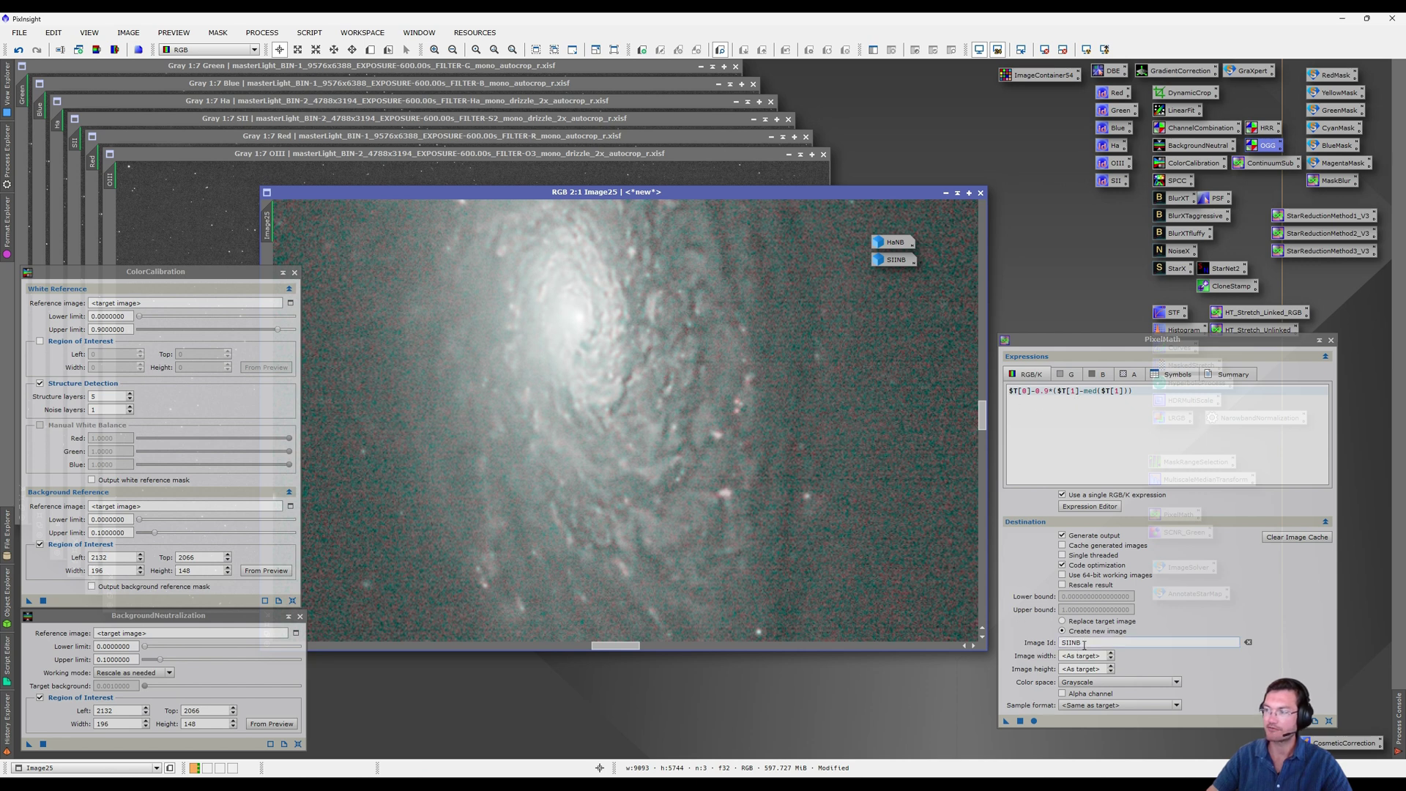
pyautogui.moveTo(1072, 643); pyautogui.dragTo(1021, 622)
pyautogui.write('OII')
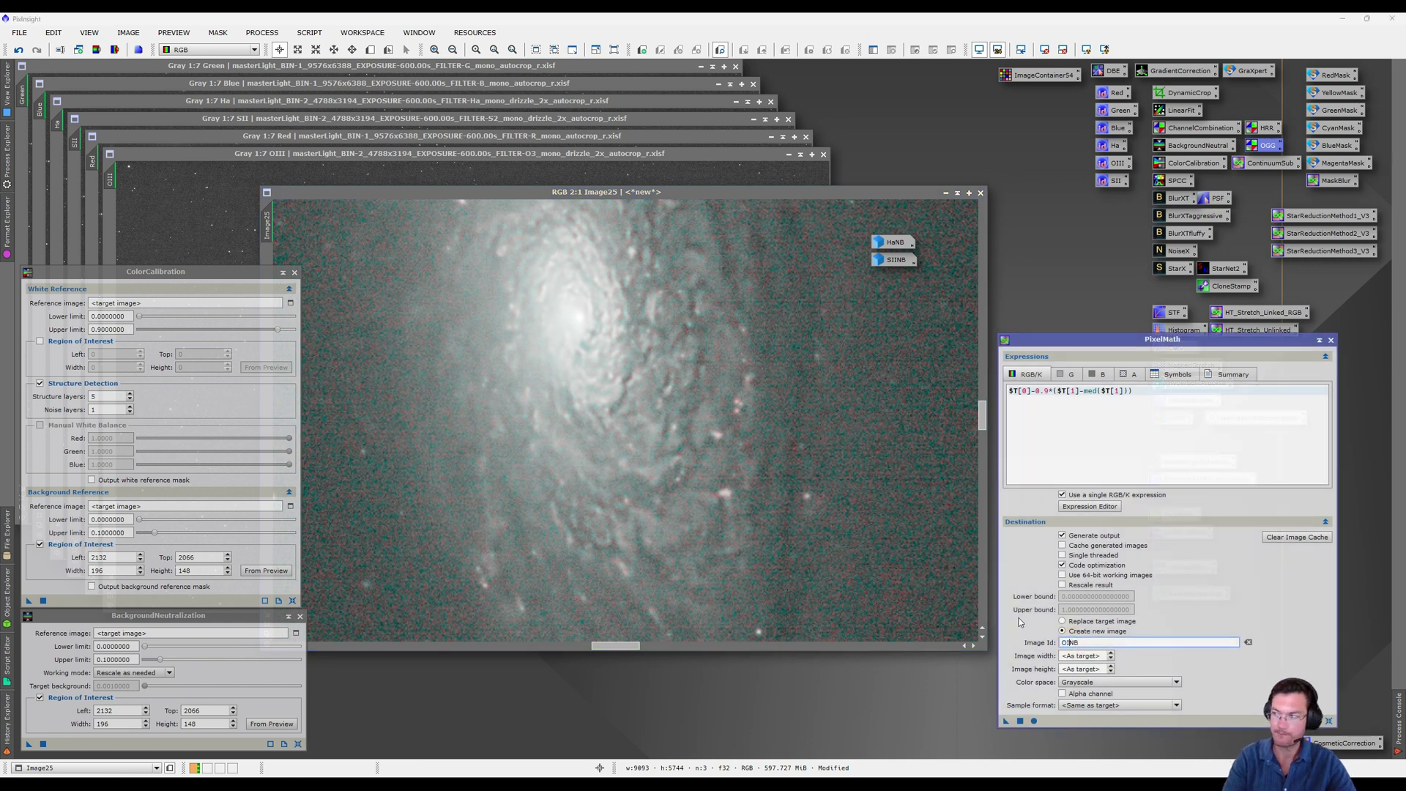
pyautogui.write('I')
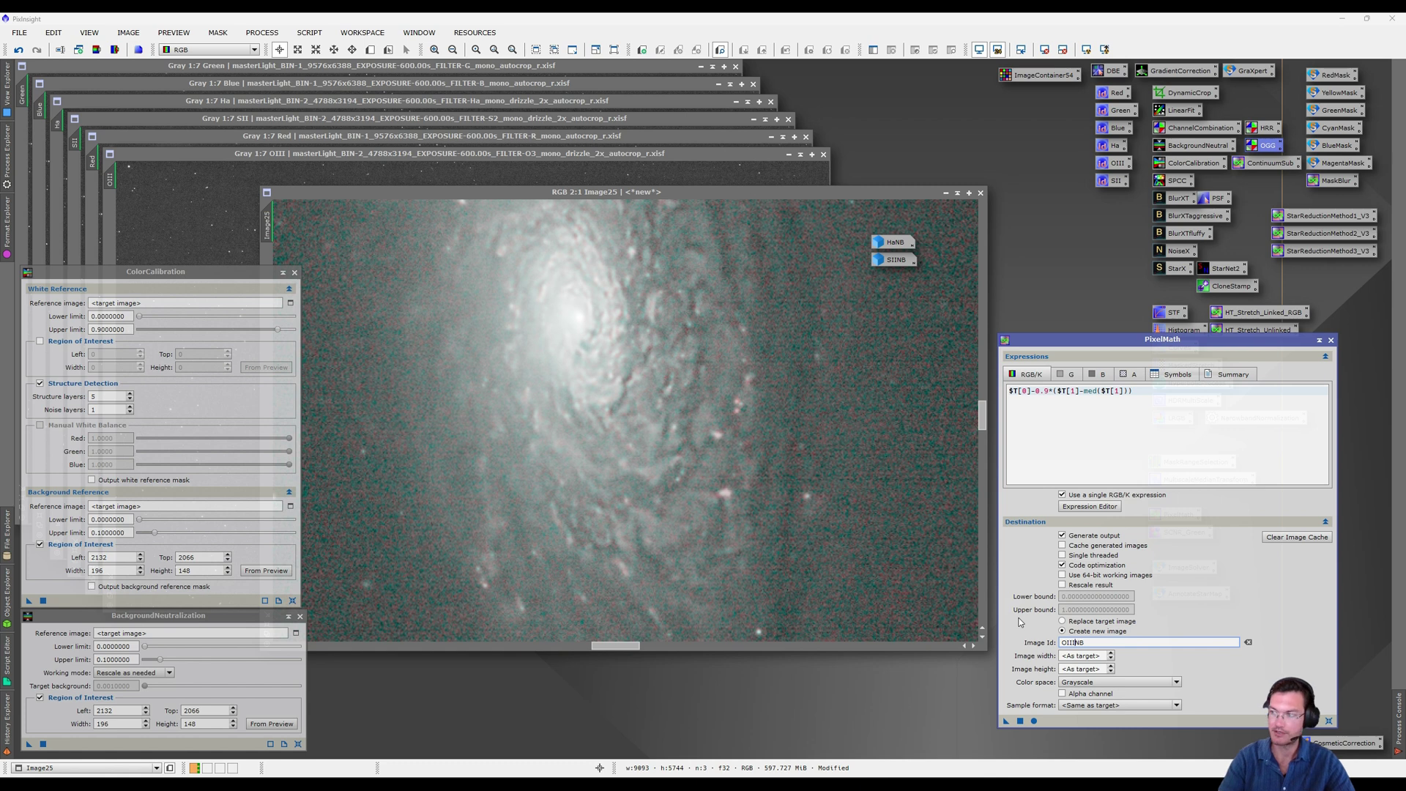
pyautogui.moveTo(1006, 720); pyautogui.dragTo(709, 432)
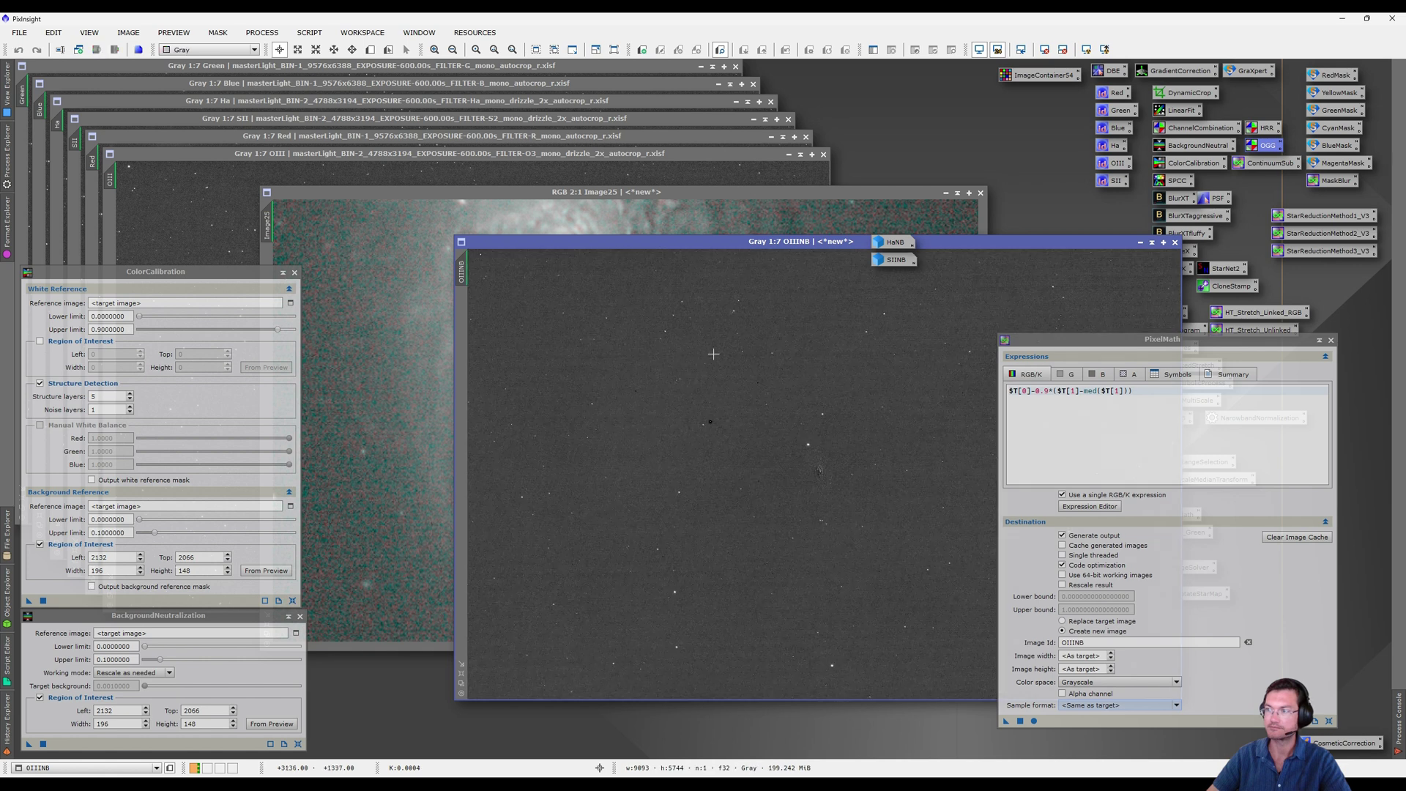
# Inspect the galaxy core in OIIINB, and close the OIII-Green-Green image without saving
pyautogui.doubleClick(701, 243)
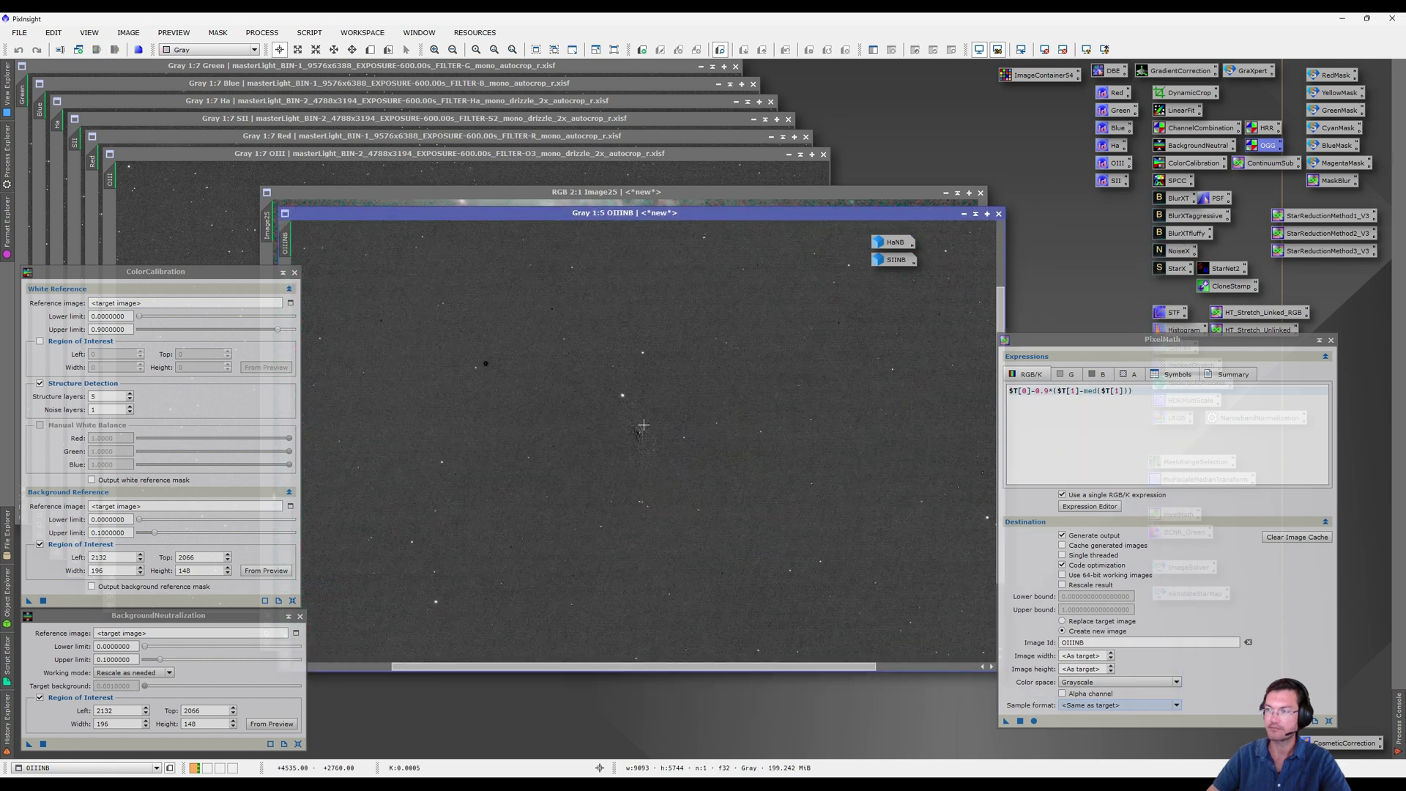
pyautogui.scroll(2, 650, 457)
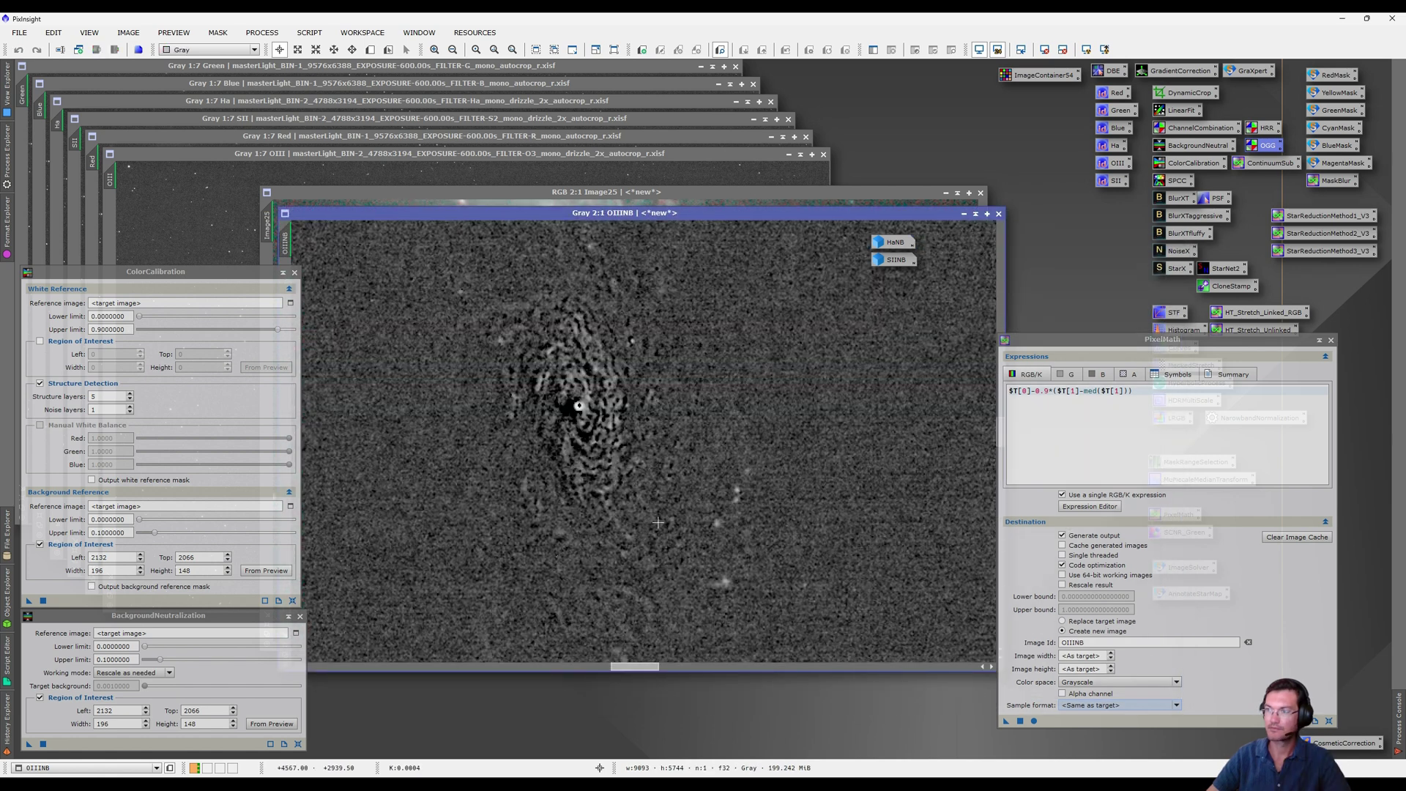
pyautogui.scroll(-1, 658, 522)
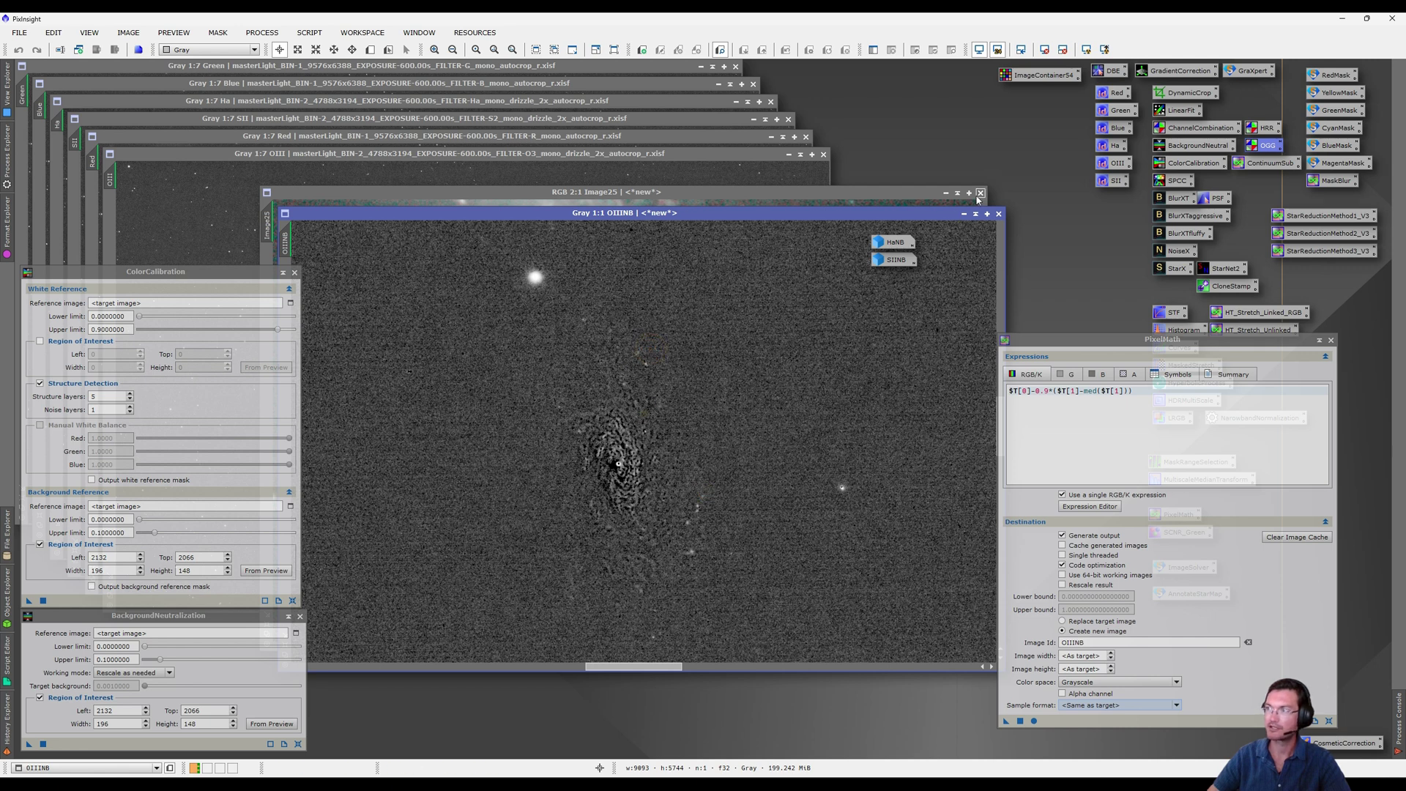
pyautogui.click(981, 193)
pyautogui.click(677, 429)
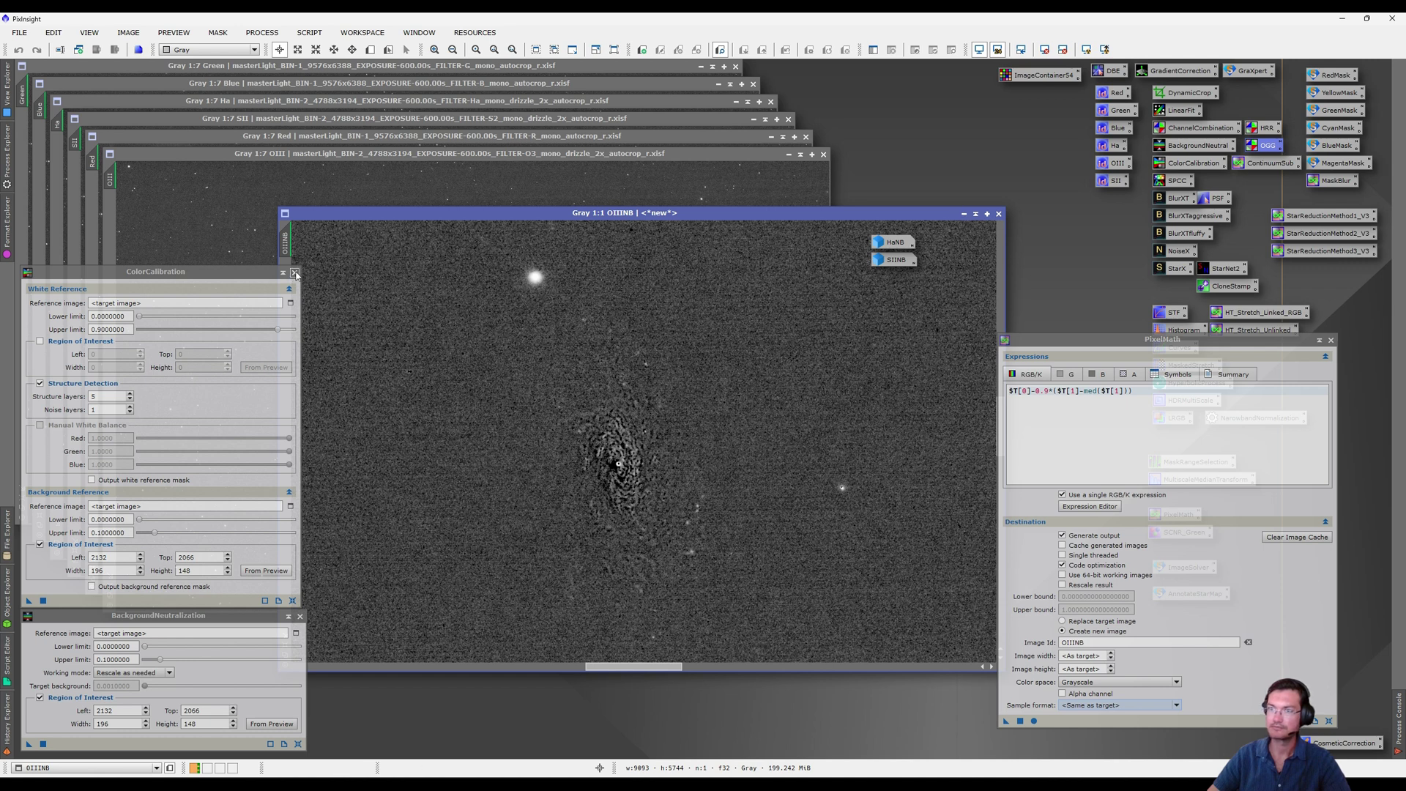
# Close ColorCalibration, BackgroundNeutralization and PixelMath, and park the original Ha, SII and OIII images as icons in a workspace corner
pyautogui.click(294, 272)
pyautogui.click(299, 617)
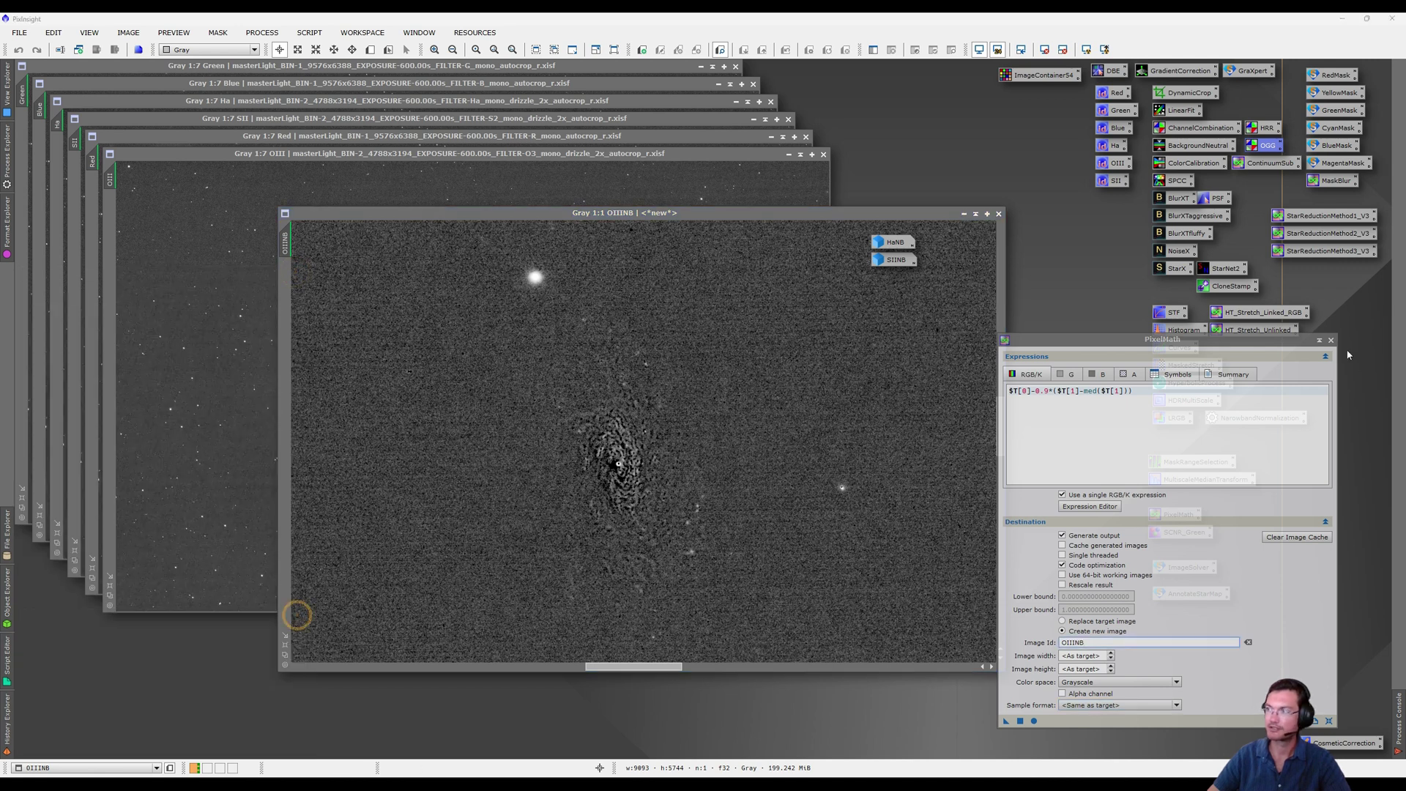
pyautogui.click(1331, 340)
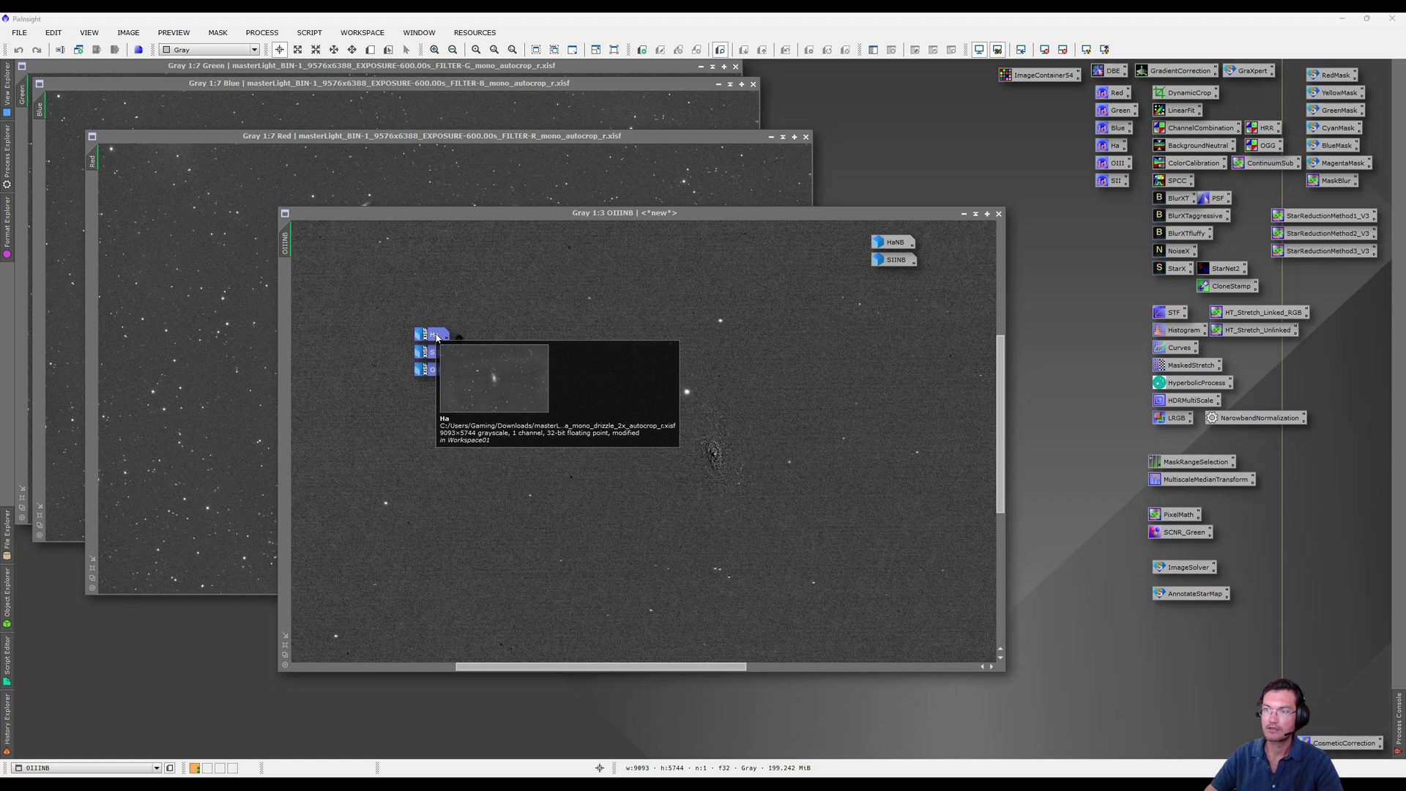
pyautogui.moveTo(432, 335); pyautogui.dragTo(43, 716)
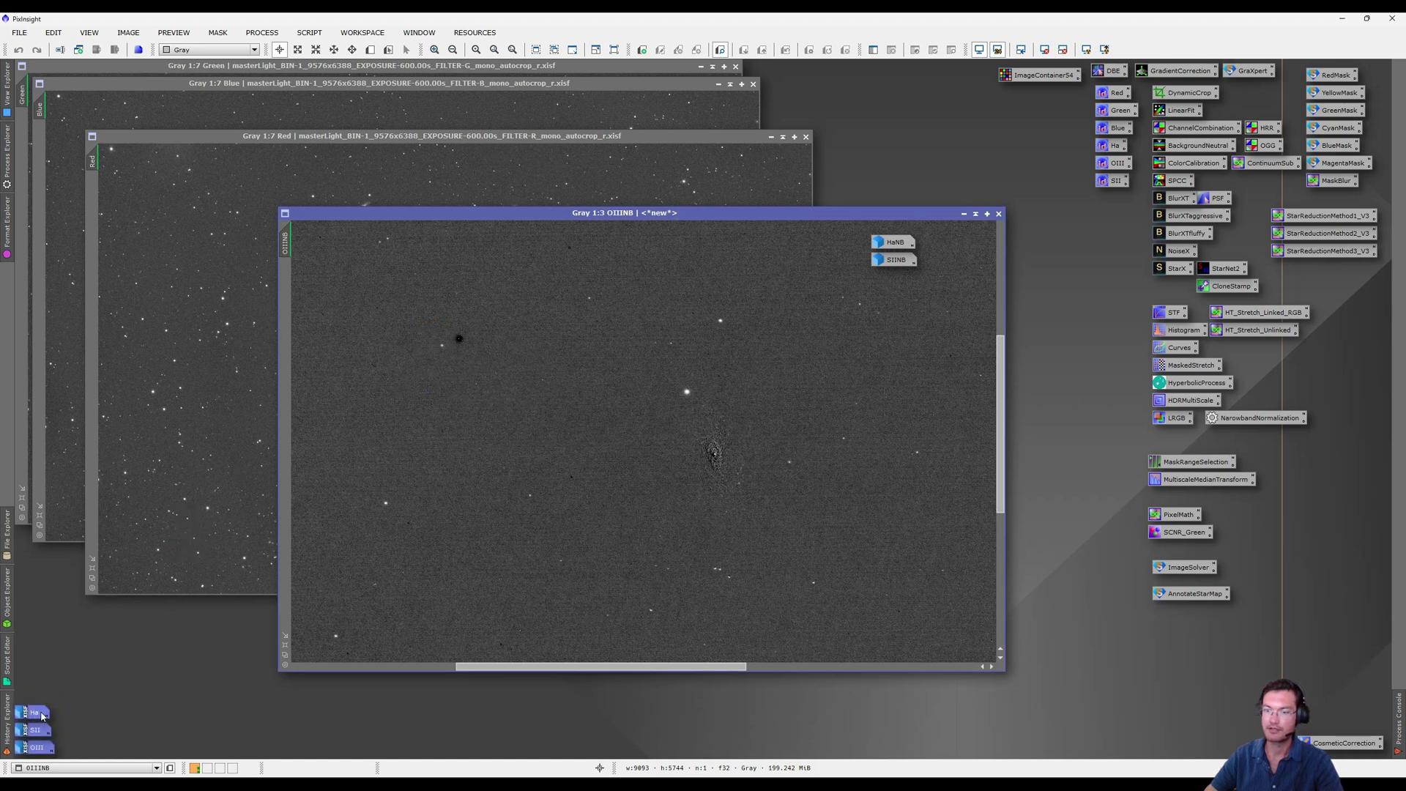
pyautogui.click(545, 721)
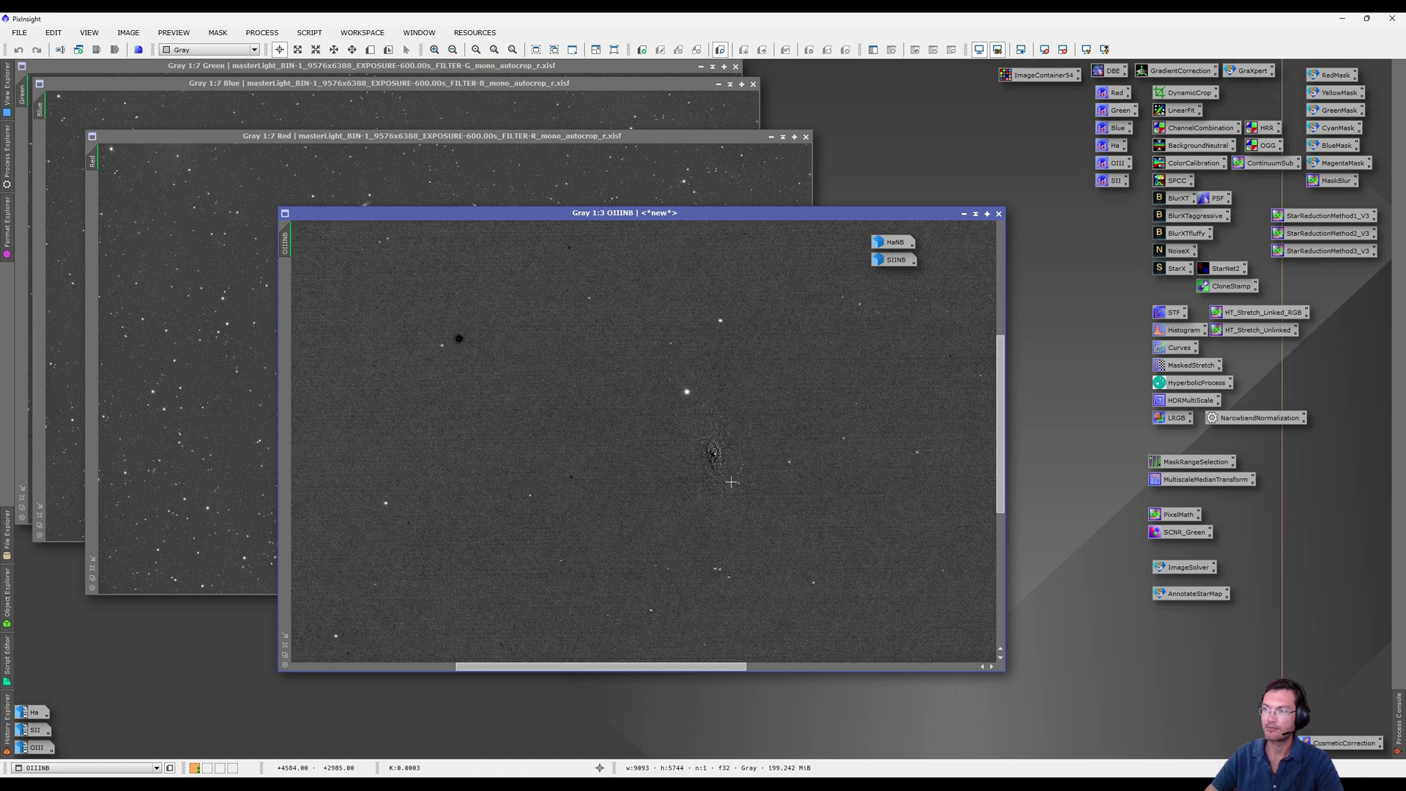
# Restore HaNB and SIINB from their icons and arrange them in a cascade with OIIINB
pyautogui.moveTo(769, 212); pyautogui.dragTo(614, 166)
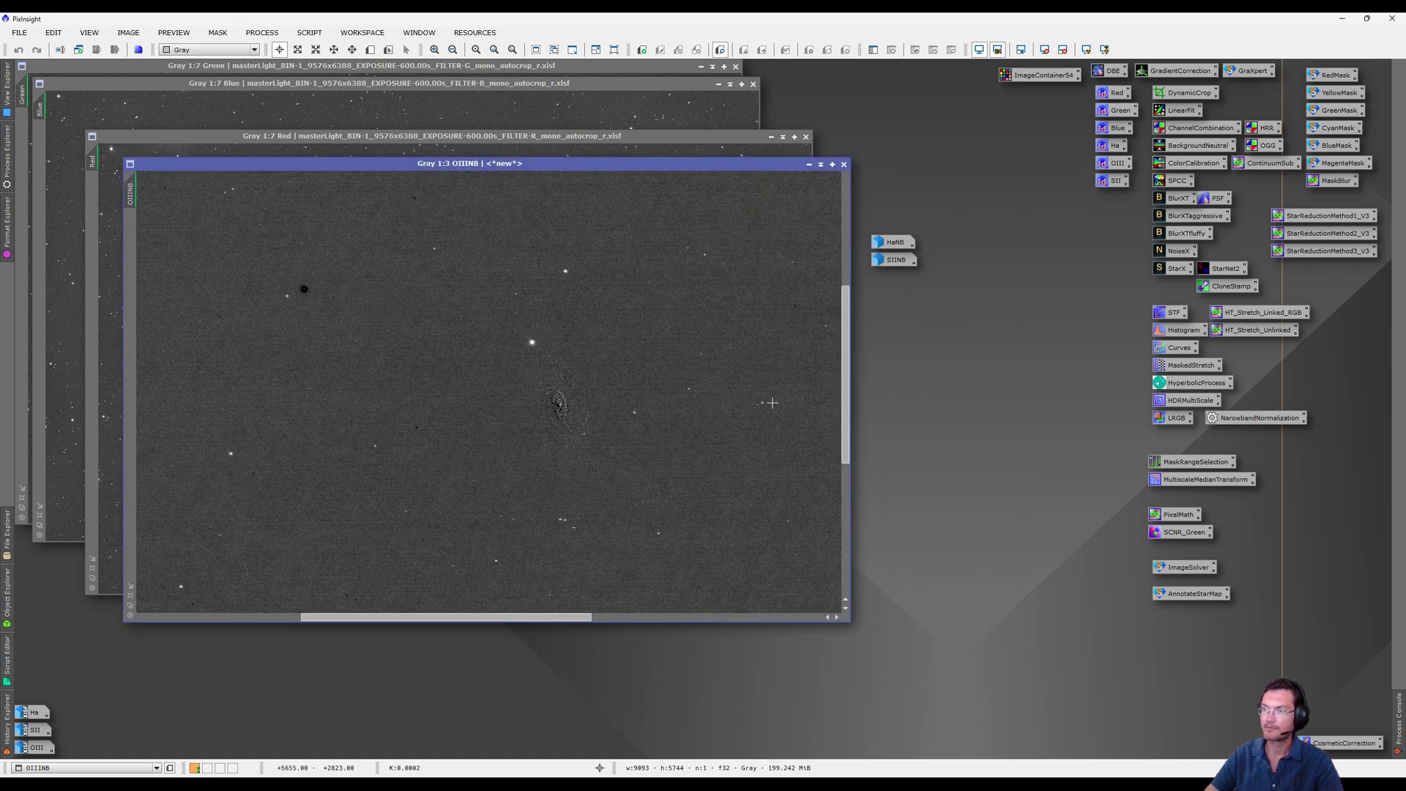
pyautogui.doubleClick(897, 243)
pyautogui.moveTo(753, 223); pyautogui.dragTo(763, 199)
pyautogui.doubleClick(892, 260)
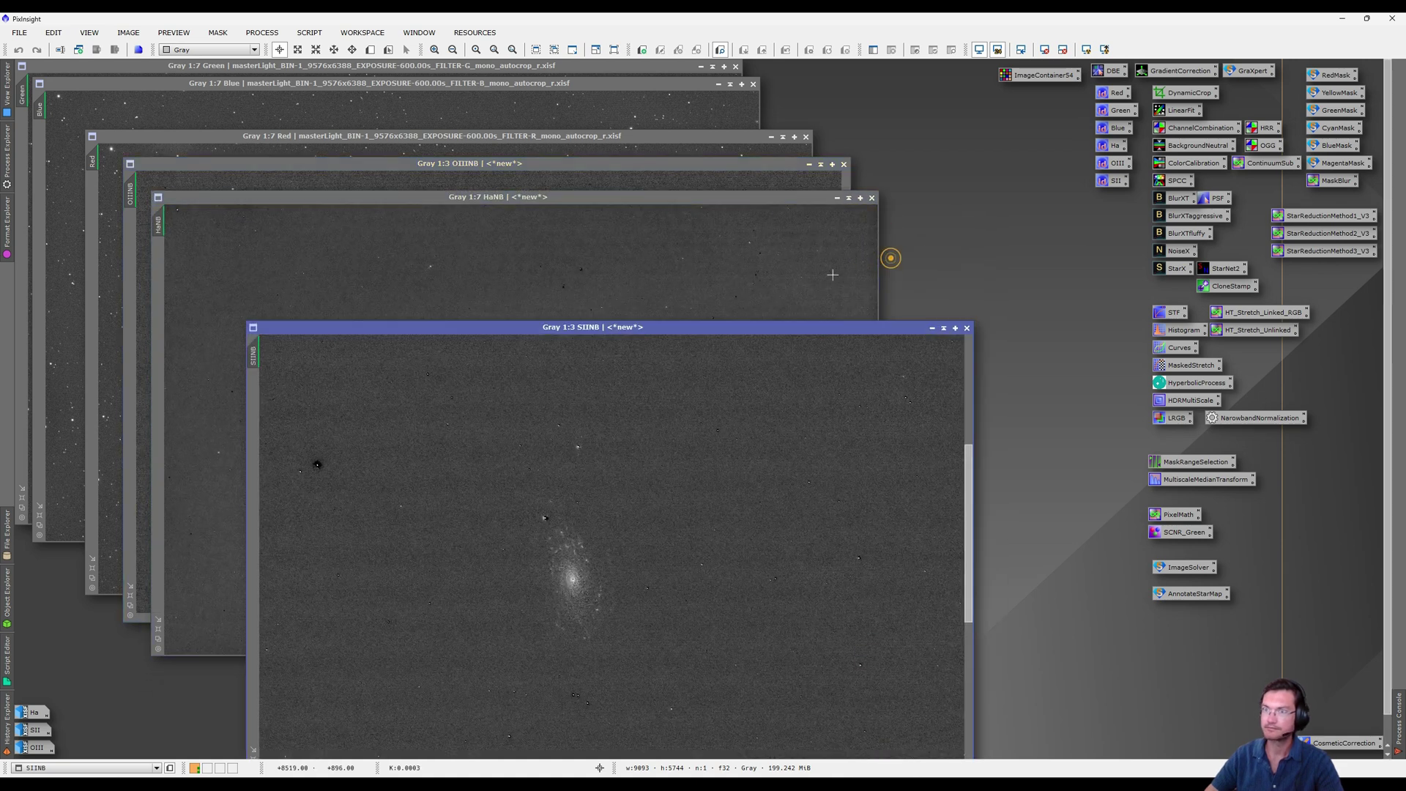
pyautogui.moveTo(571, 325); pyautogui.dragTo(520, 230)
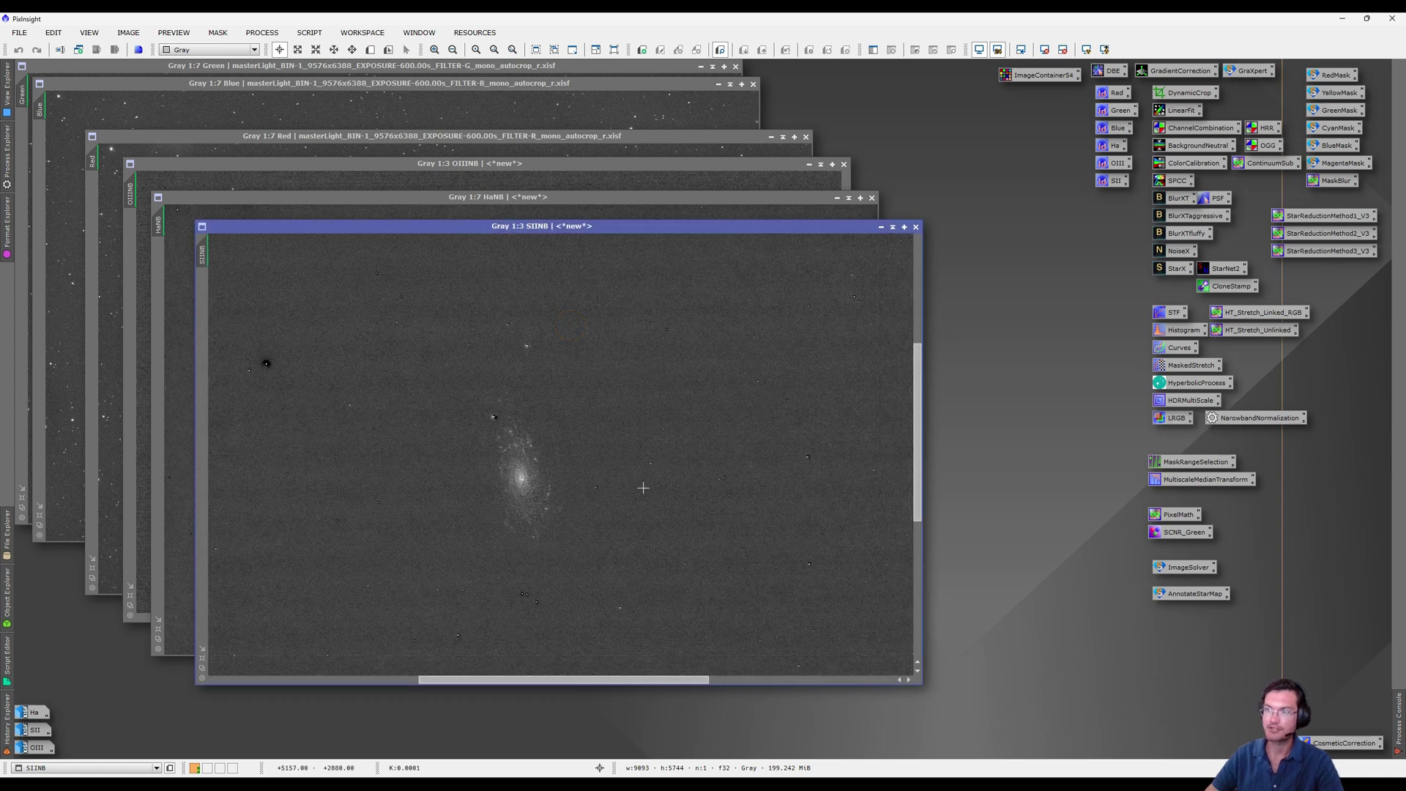
# Transfer SIINB's screen stretch to HistogramTransformation, apply it permanently to SIINB, and remove the screen stretch from that image
pyautogui.doubleClick(1170, 314)
pyautogui.doubleClick(1177, 329)
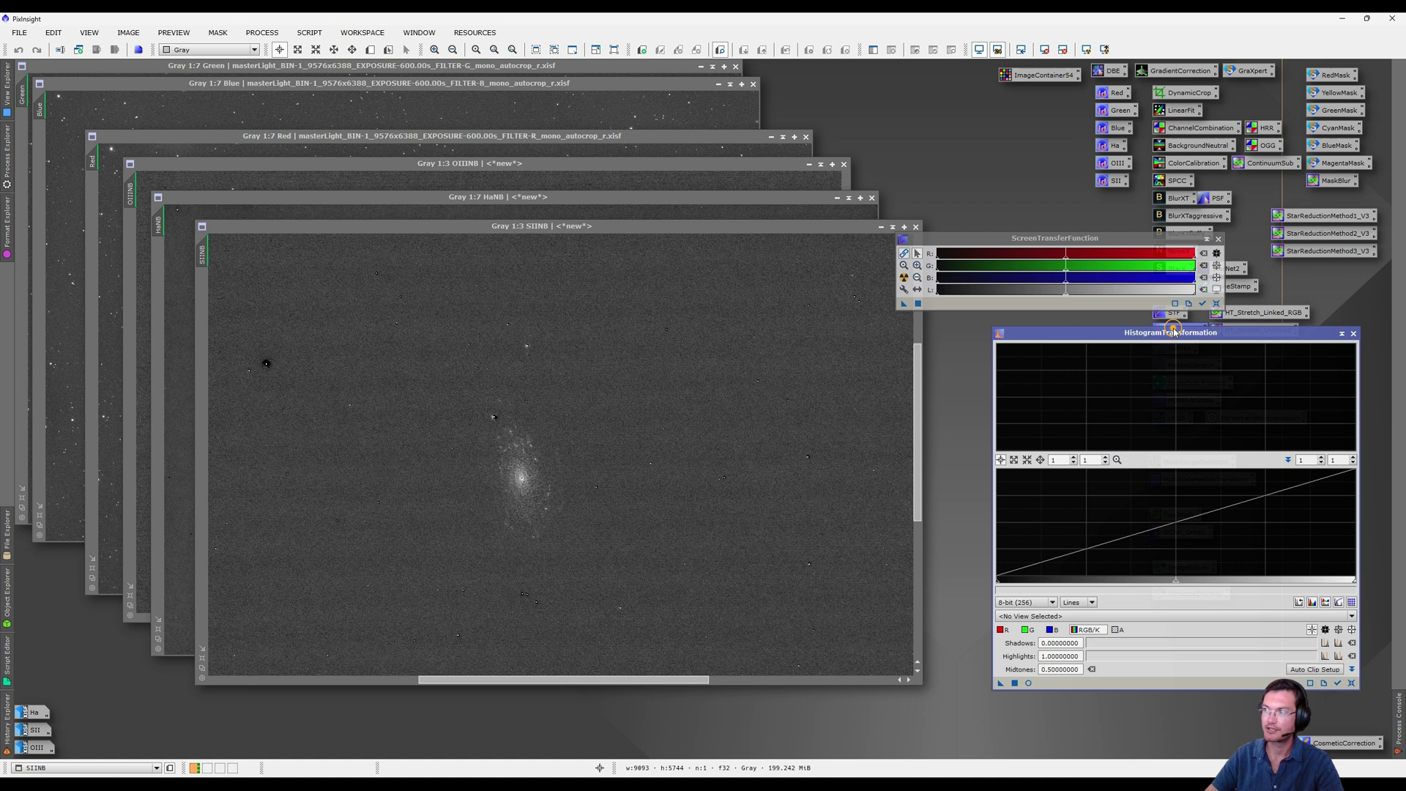
pyautogui.click(1202, 304)
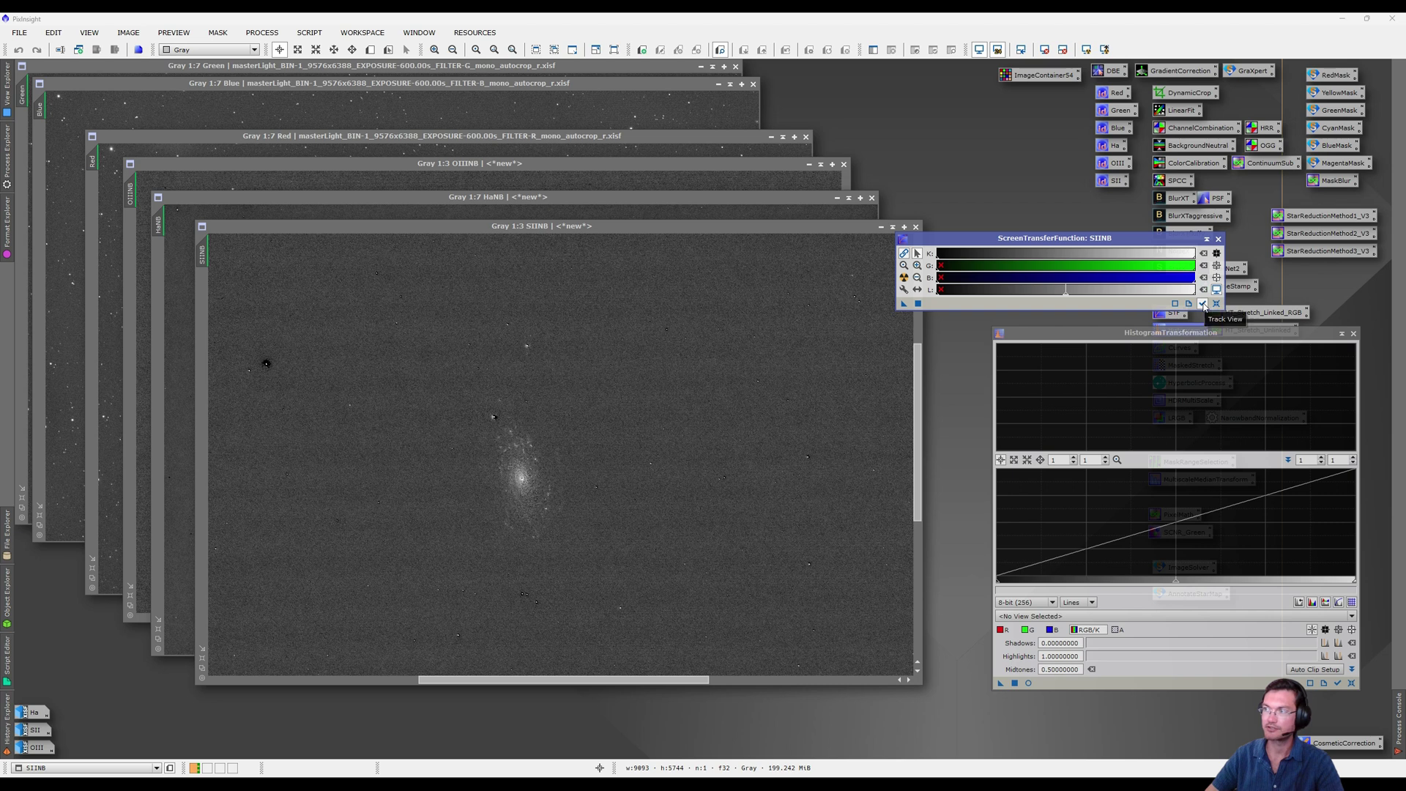
pyautogui.moveTo(905, 303); pyautogui.dragTo(673, 513)
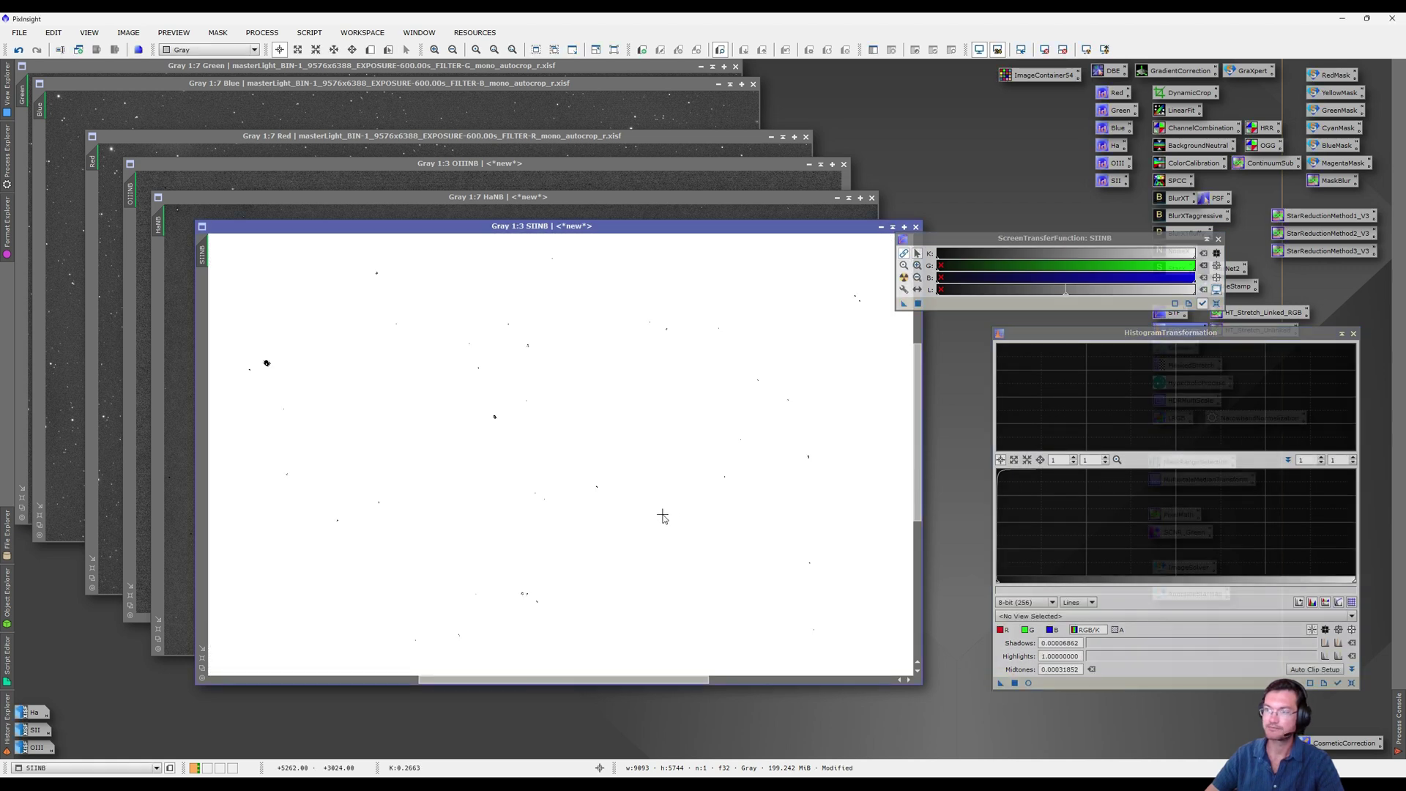
pyautogui.hotkey('ctrl', 'F12')
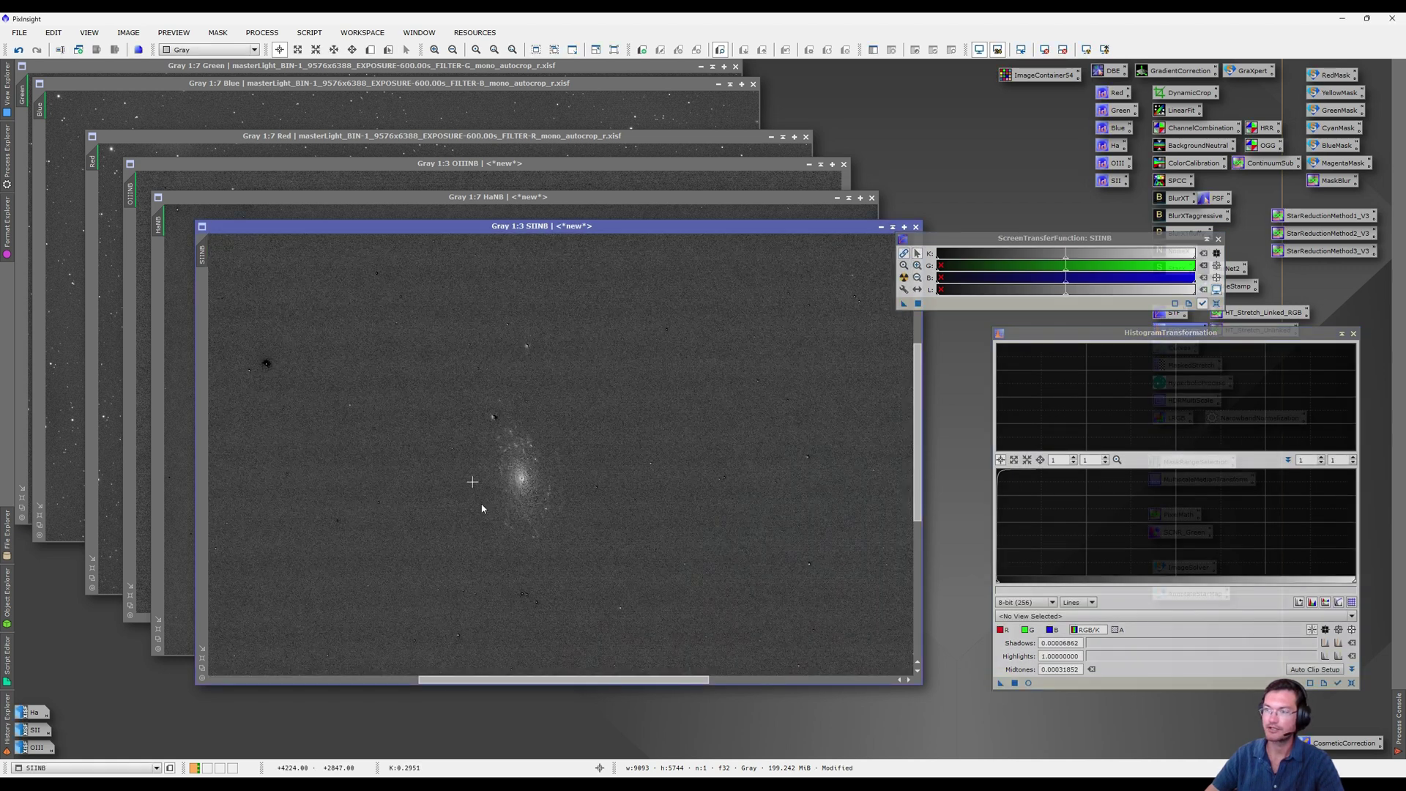
# Permanently stretch HaNB with its own screen stretch through HistogramTransformation, and remove that image's screen stretch
pyautogui.click(615, 202)
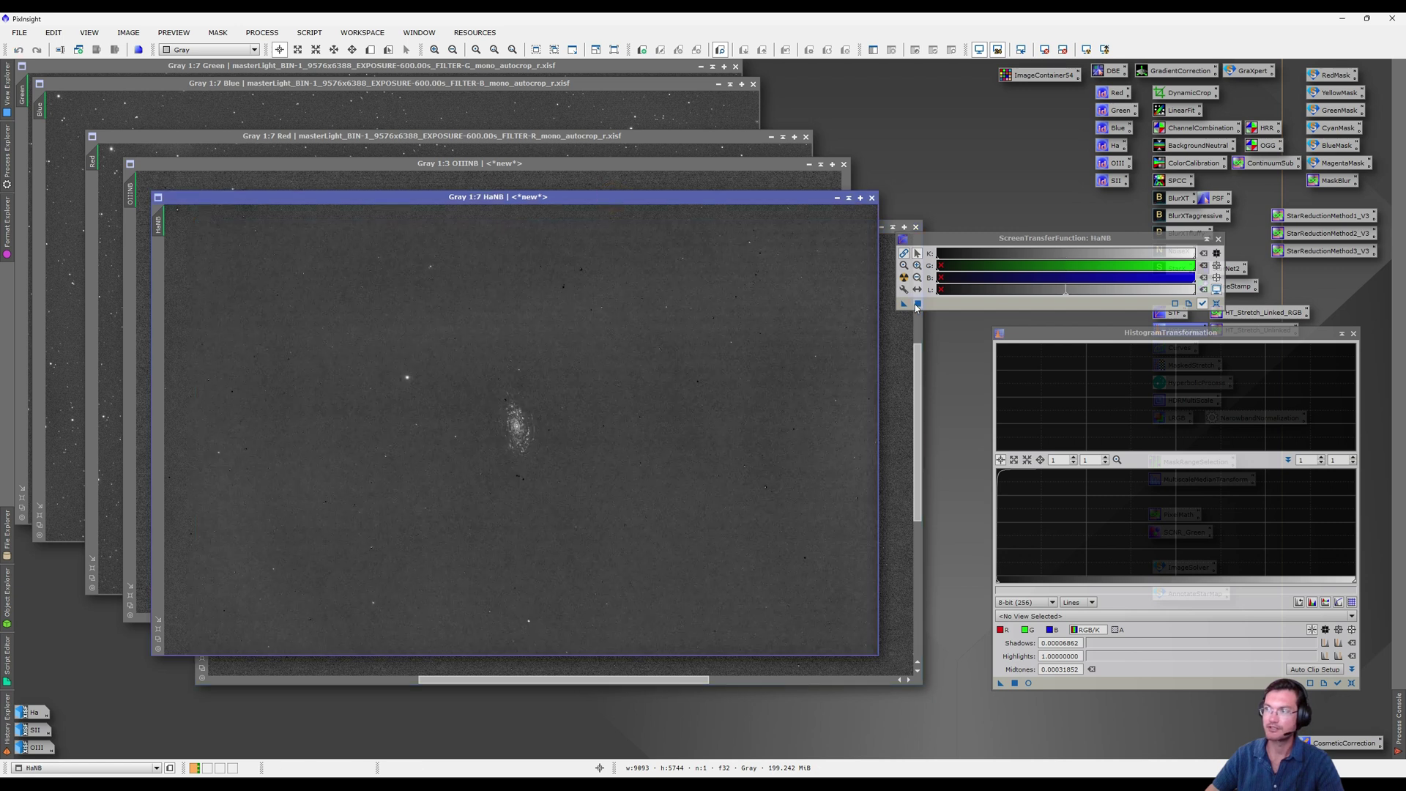
pyautogui.moveTo(915, 304); pyautogui.dragTo(1023, 526)
pyautogui.moveTo(1053, 685); pyautogui.dragTo(625, 493)
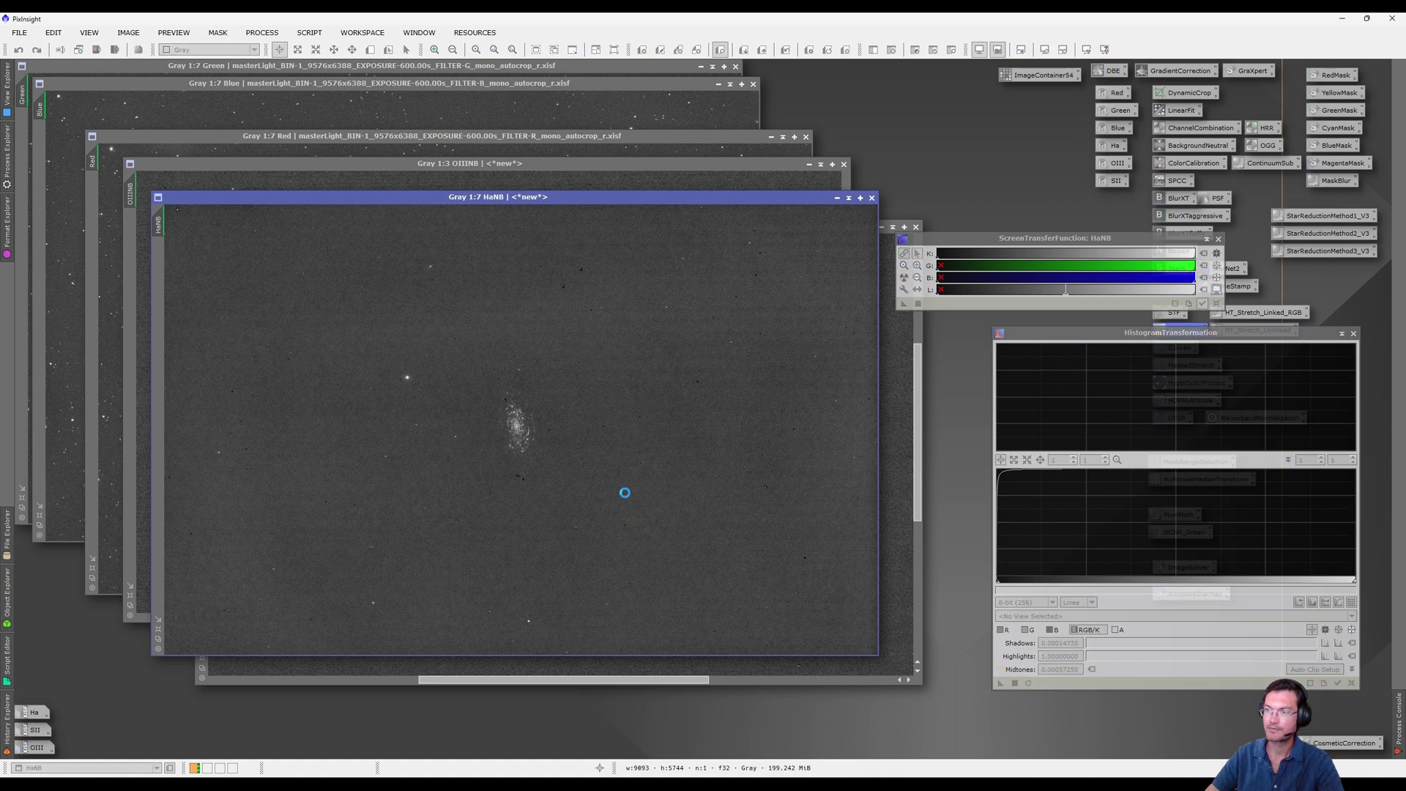
pyautogui.hotkey('ctrl', 'F12')
# Permanently stretch OIIINB with its own screen stretch, remove the screen stretch, and close ScreenTransferFunction and HistogramTransformation
pyautogui.click(523, 163)
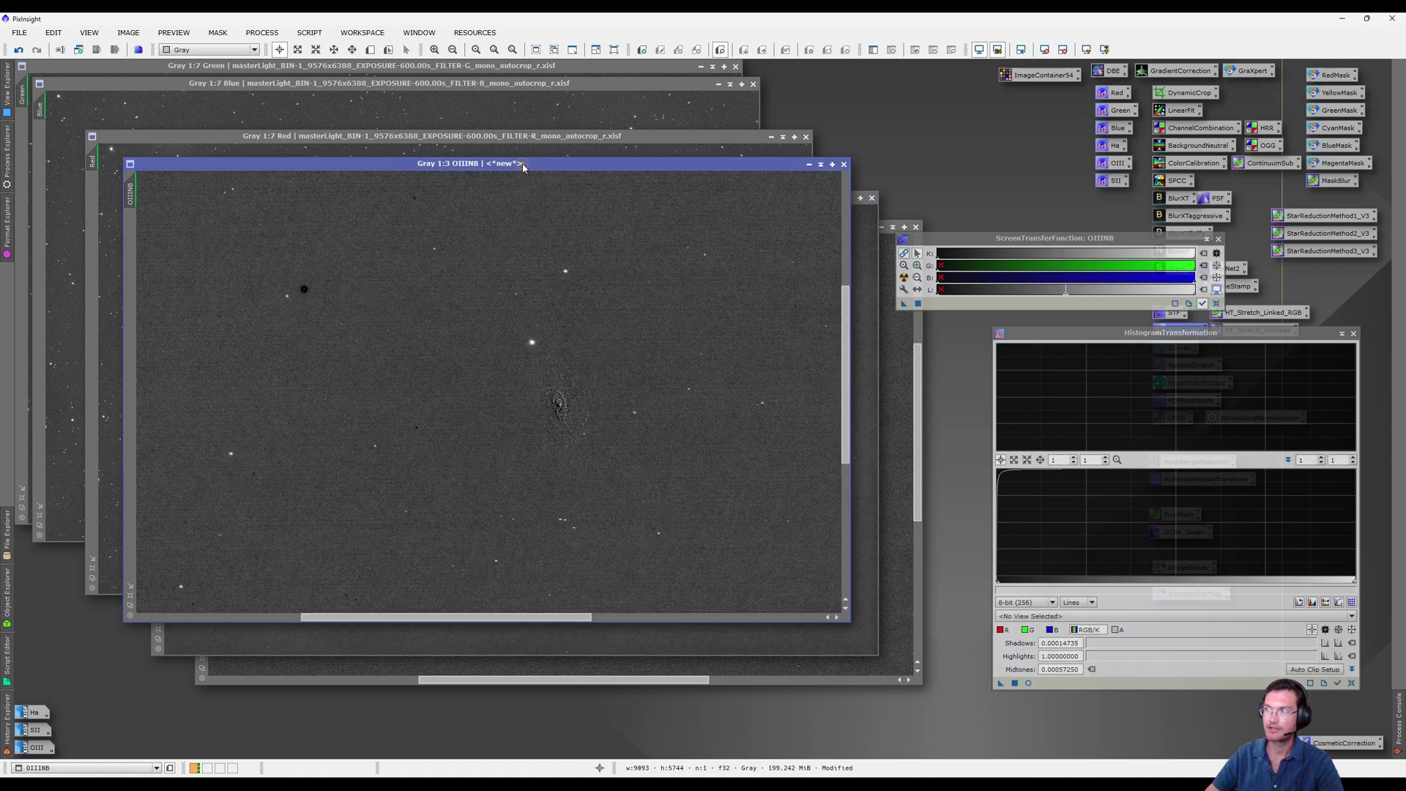
pyautogui.moveTo(905, 308); pyautogui.dragTo(683, 467)
pyautogui.hotkey('ctrl', 'F12')
pyautogui.click(1219, 239)
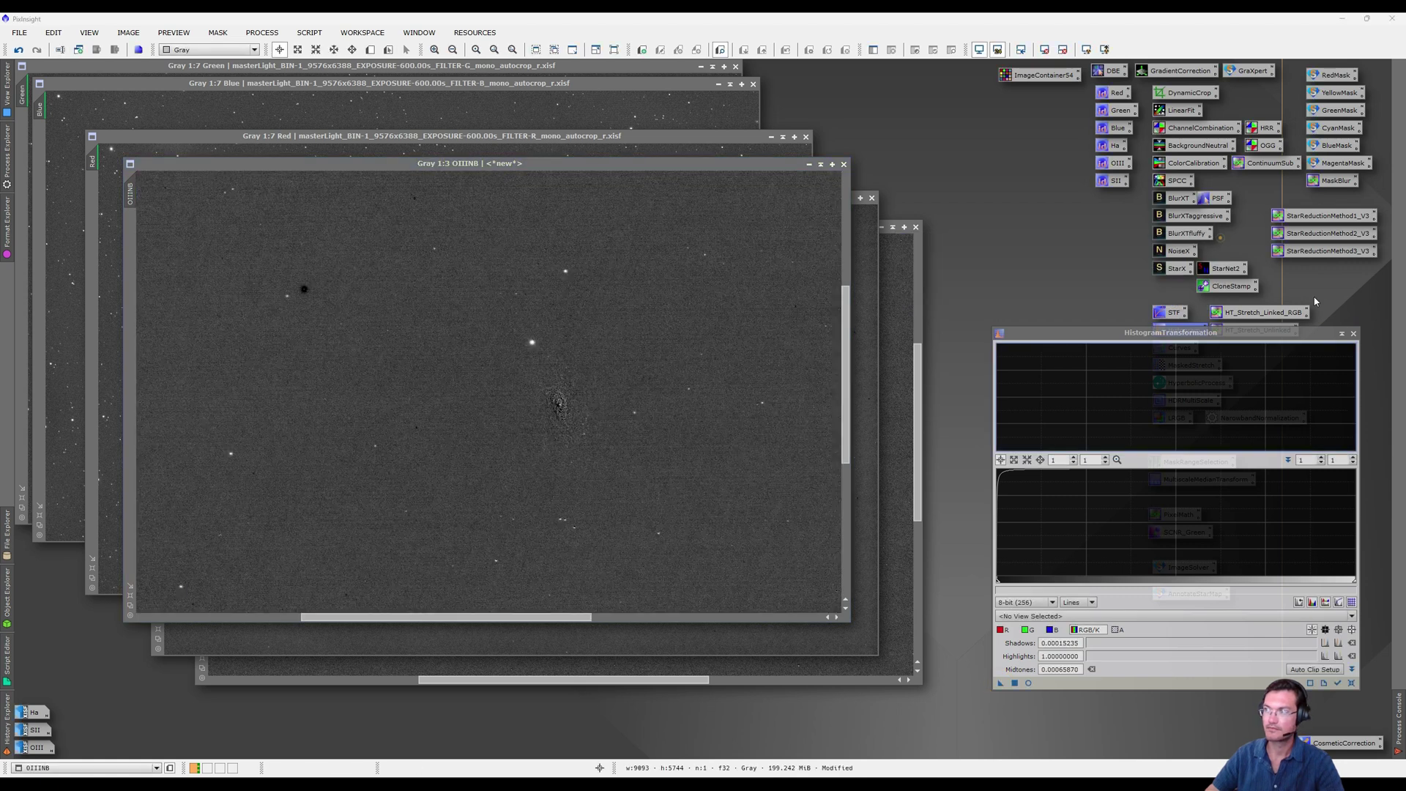
pyautogui.click(1353, 333)
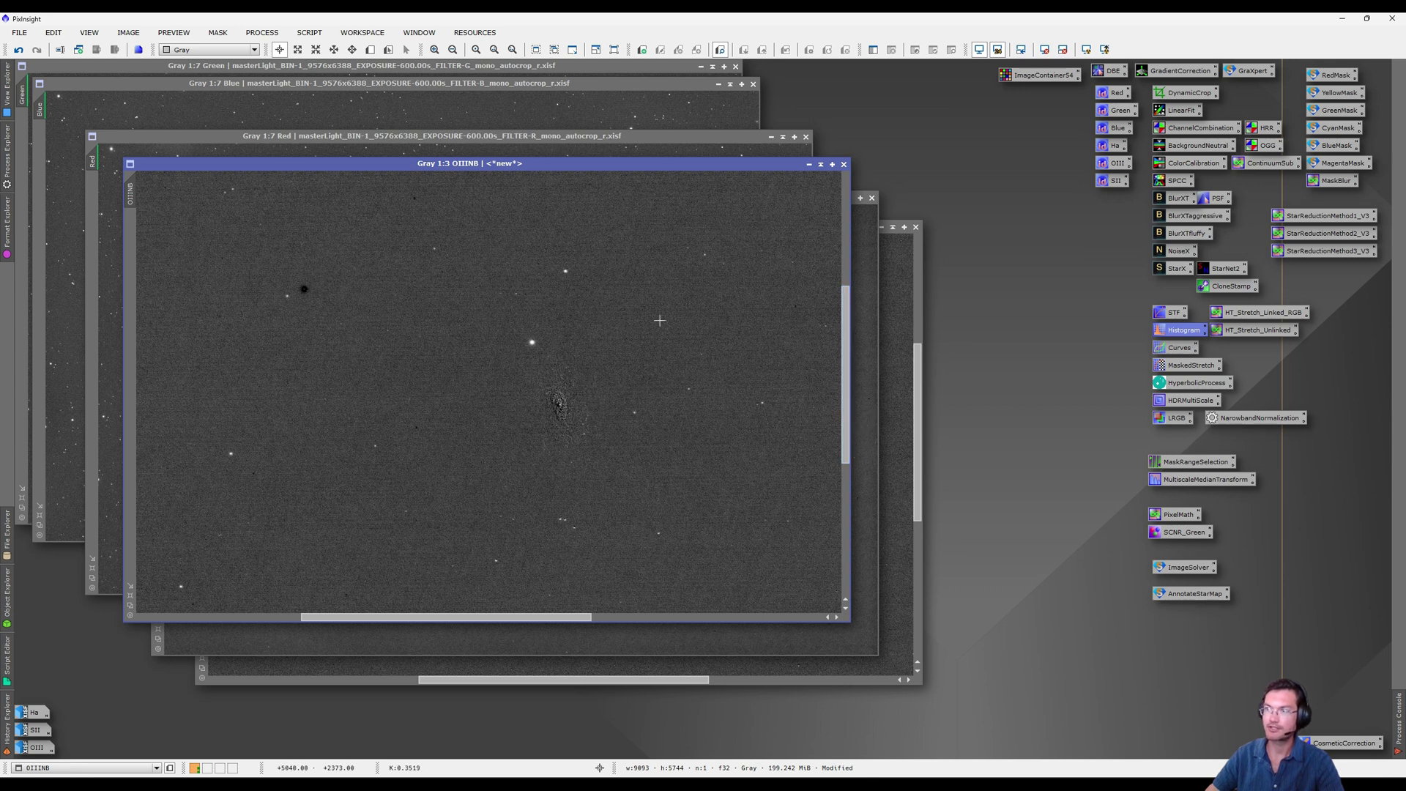
# Run NoiseXTerminator with denoise 0.90 and detail 0.15 on OIIINB, HaNB and SIINB
pyautogui.doubleClick(1179, 251)
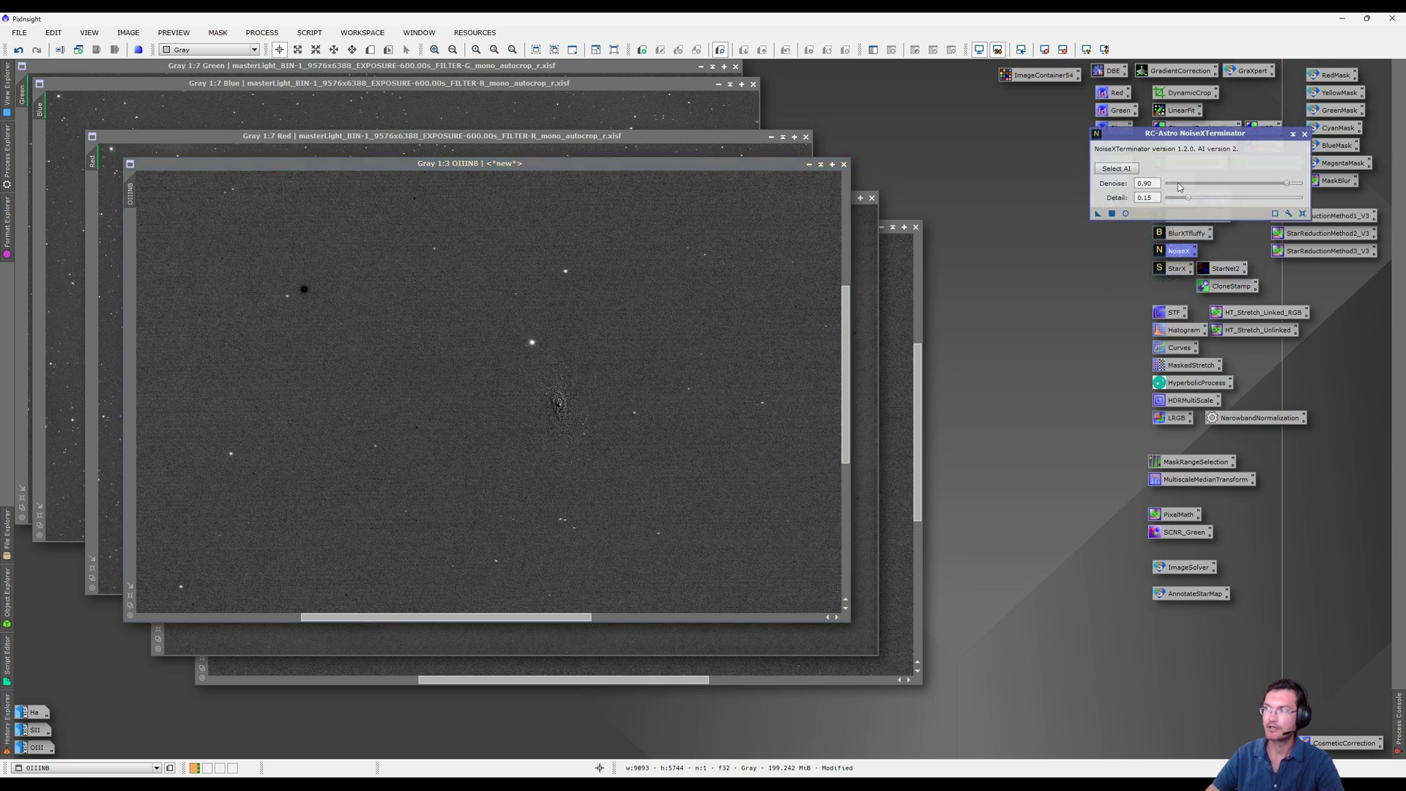
pyautogui.click(1304, 134)
pyautogui.moveTo(1179, 251); pyautogui.dragTo(695, 359)
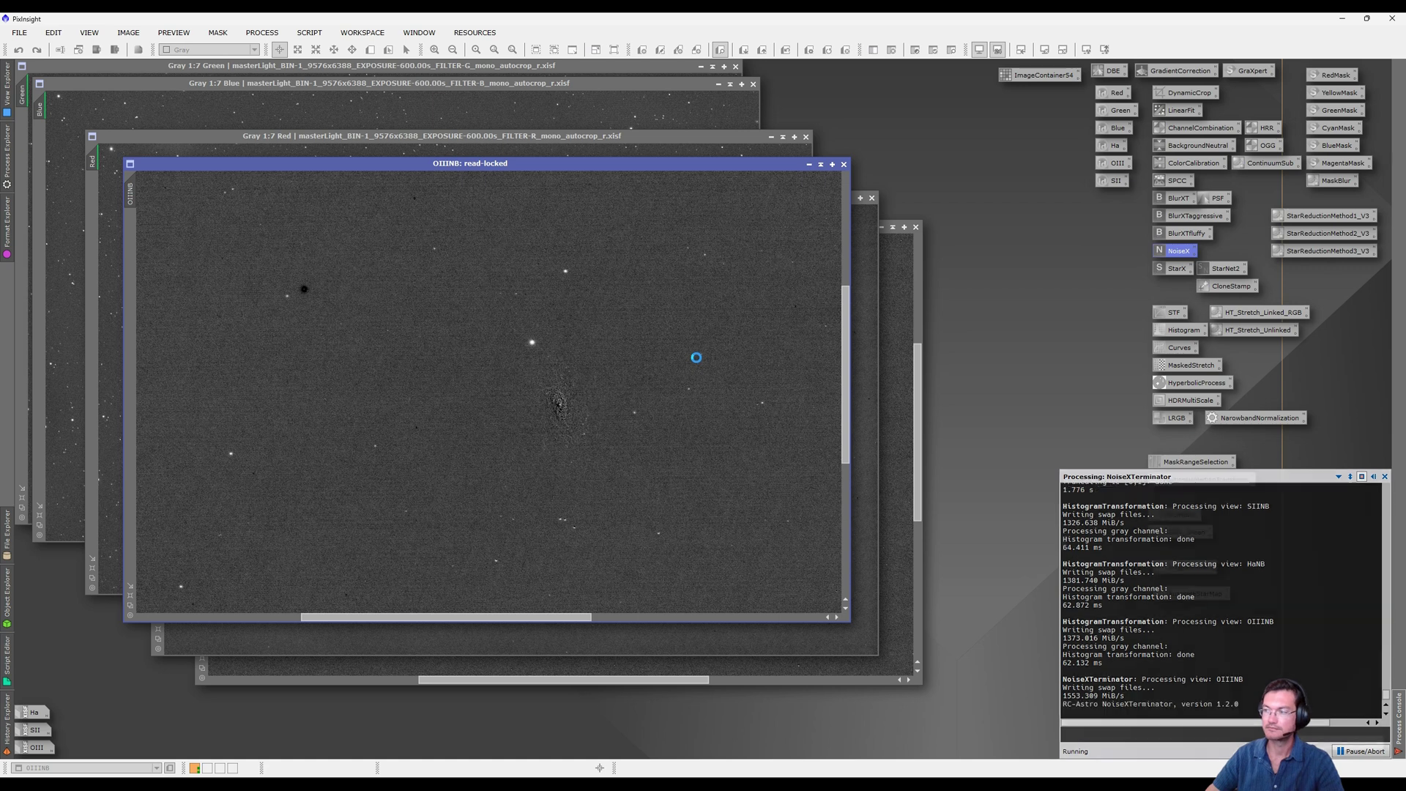
pyautogui.moveTo(1179, 251); pyautogui.dragTo(872, 324)
pyautogui.moveTo(1179, 251); pyautogui.dragTo(912, 328)
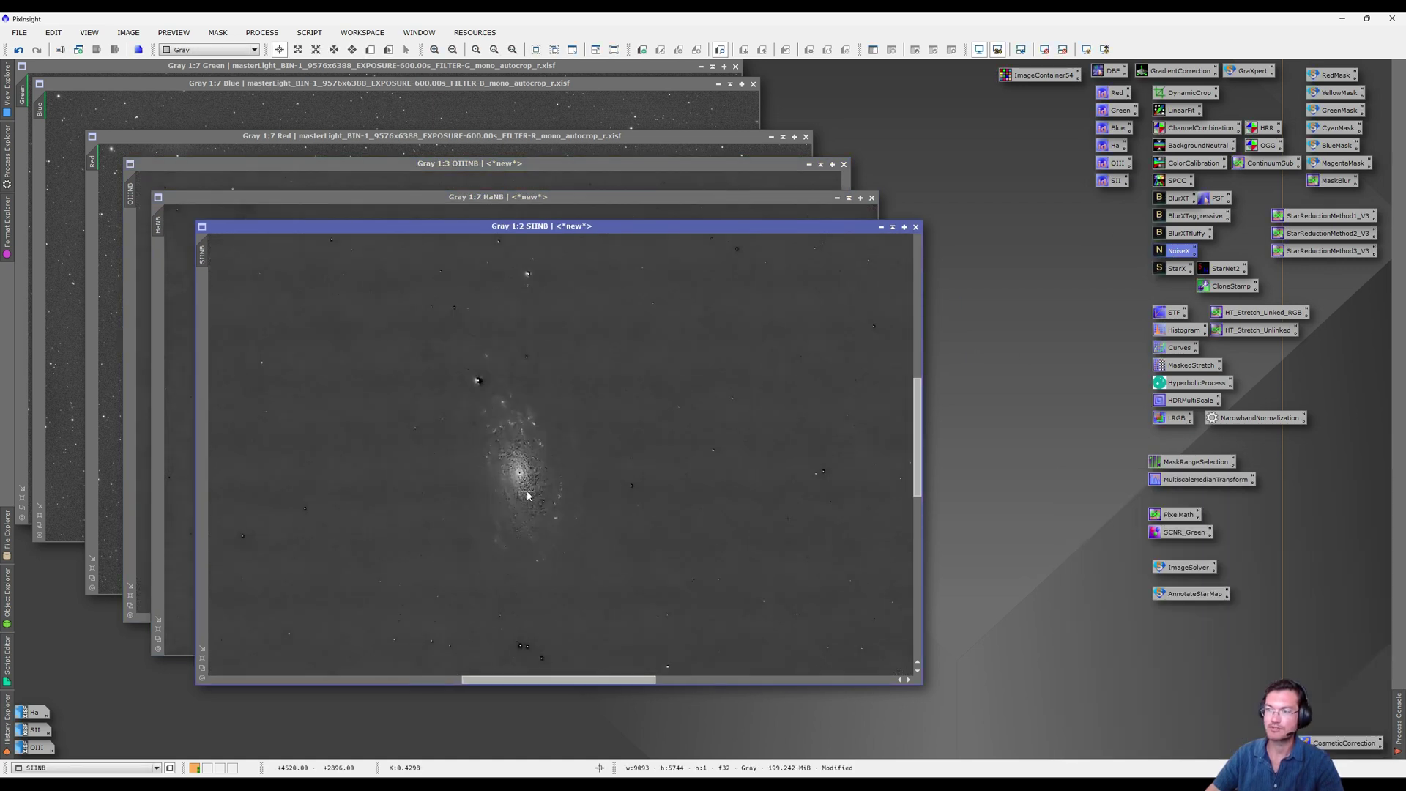
# Examine the denoised galaxy detail in SIINB, HaNB and OIIINB at closer zoom
pyautogui.scroll(1, 527, 495)
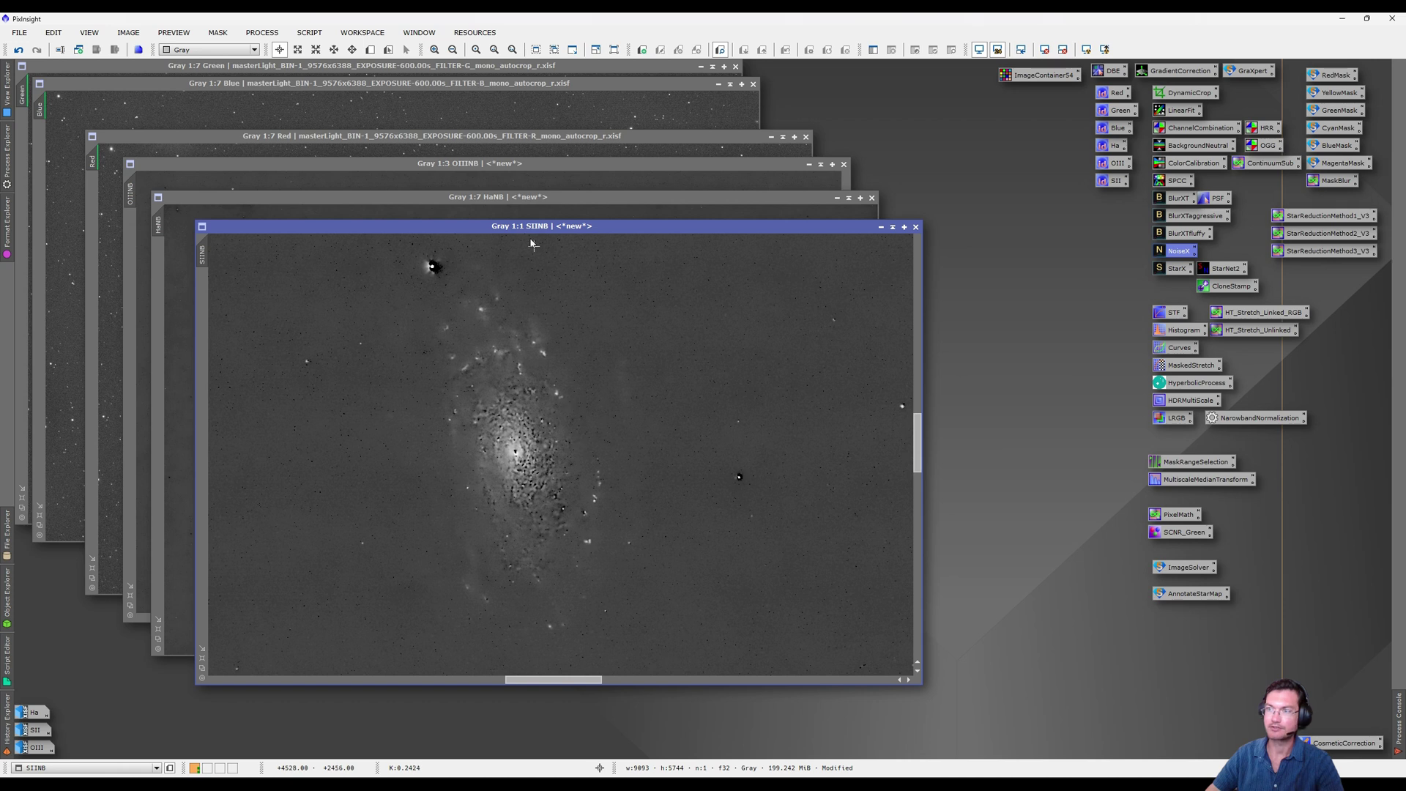
pyautogui.click(518, 197)
pyautogui.scroll(5, 515, 436)
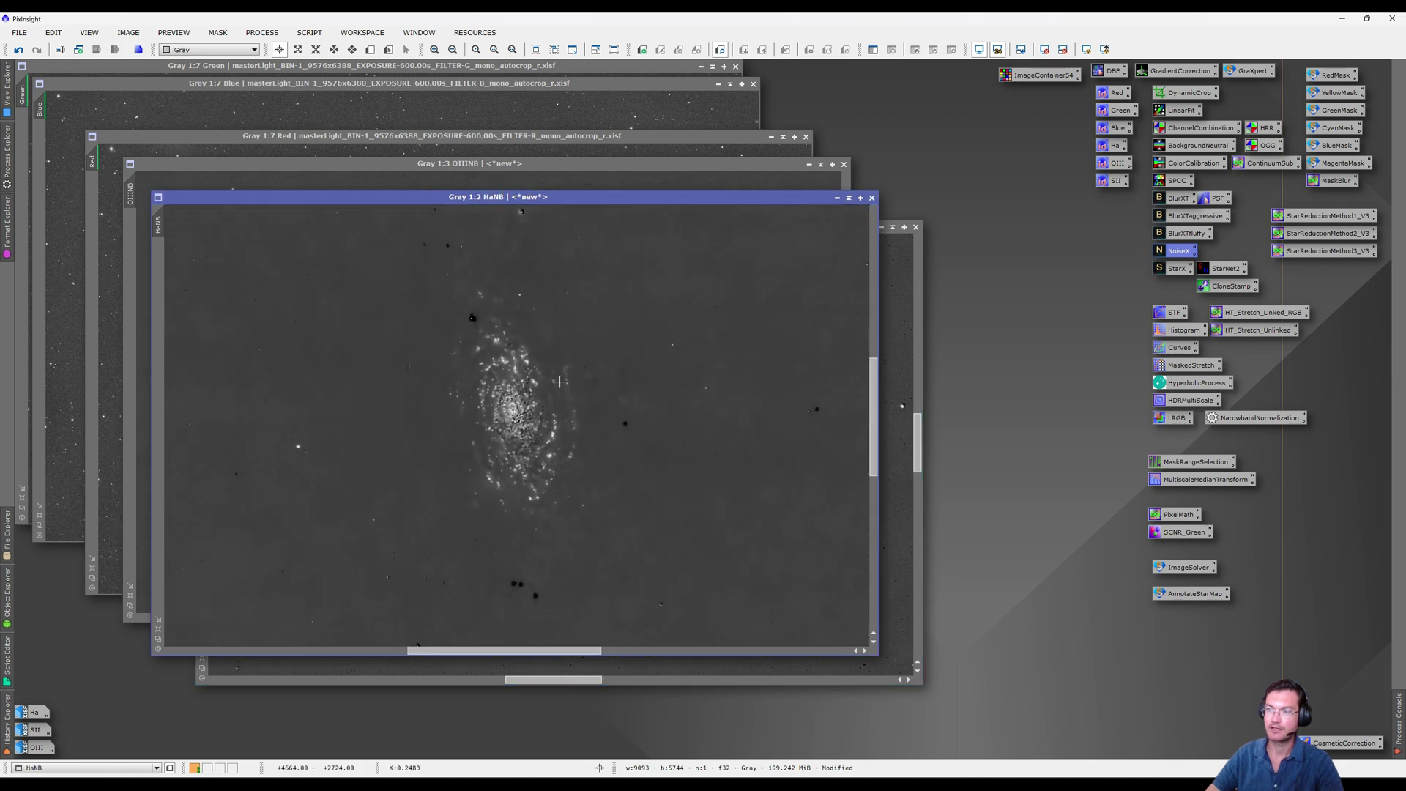
pyautogui.click(485, 163)
pyautogui.scroll(2, 580, 407)
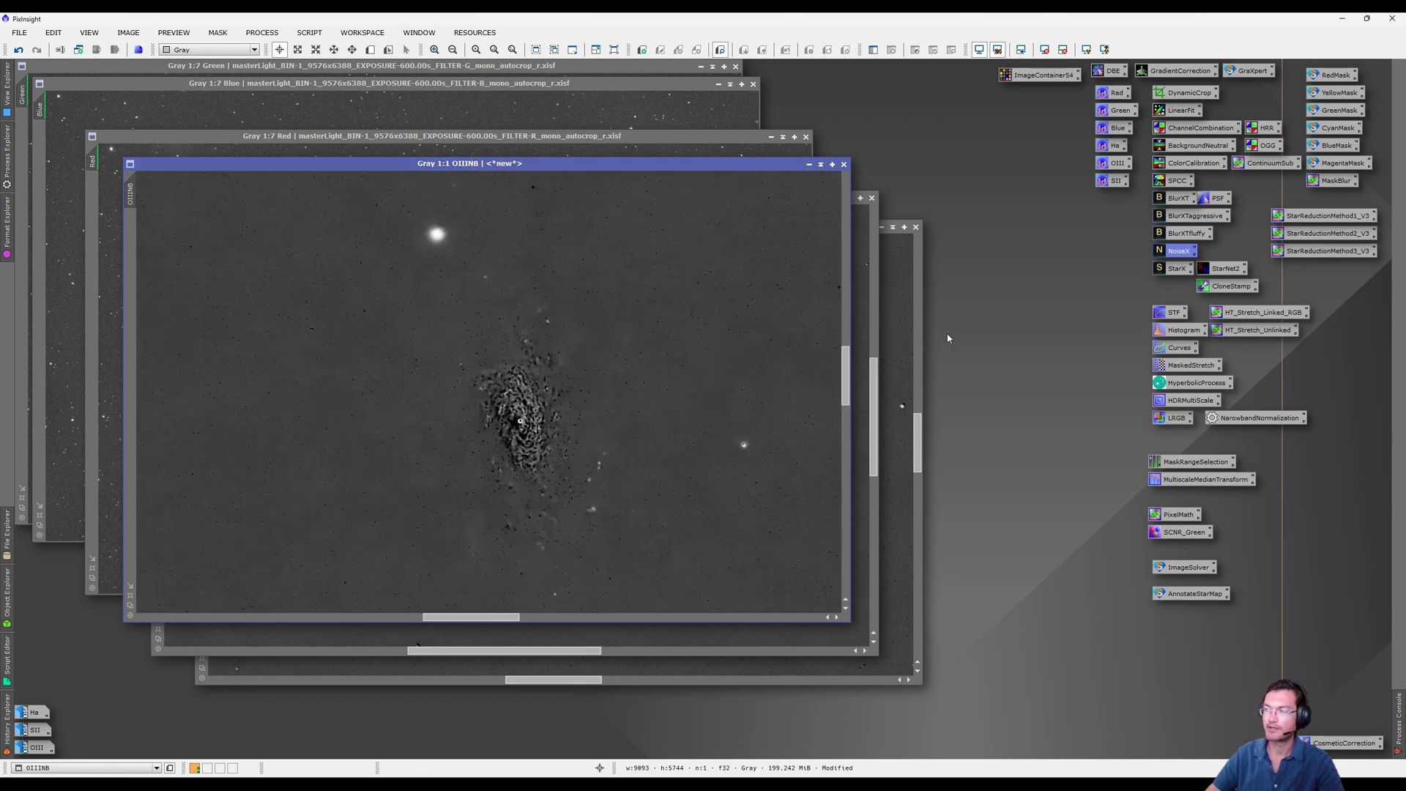
# Set up PixelMath with the expression $T-med($T) to subtract the median background from the target image
pyautogui.doubleClick(1179, 512)
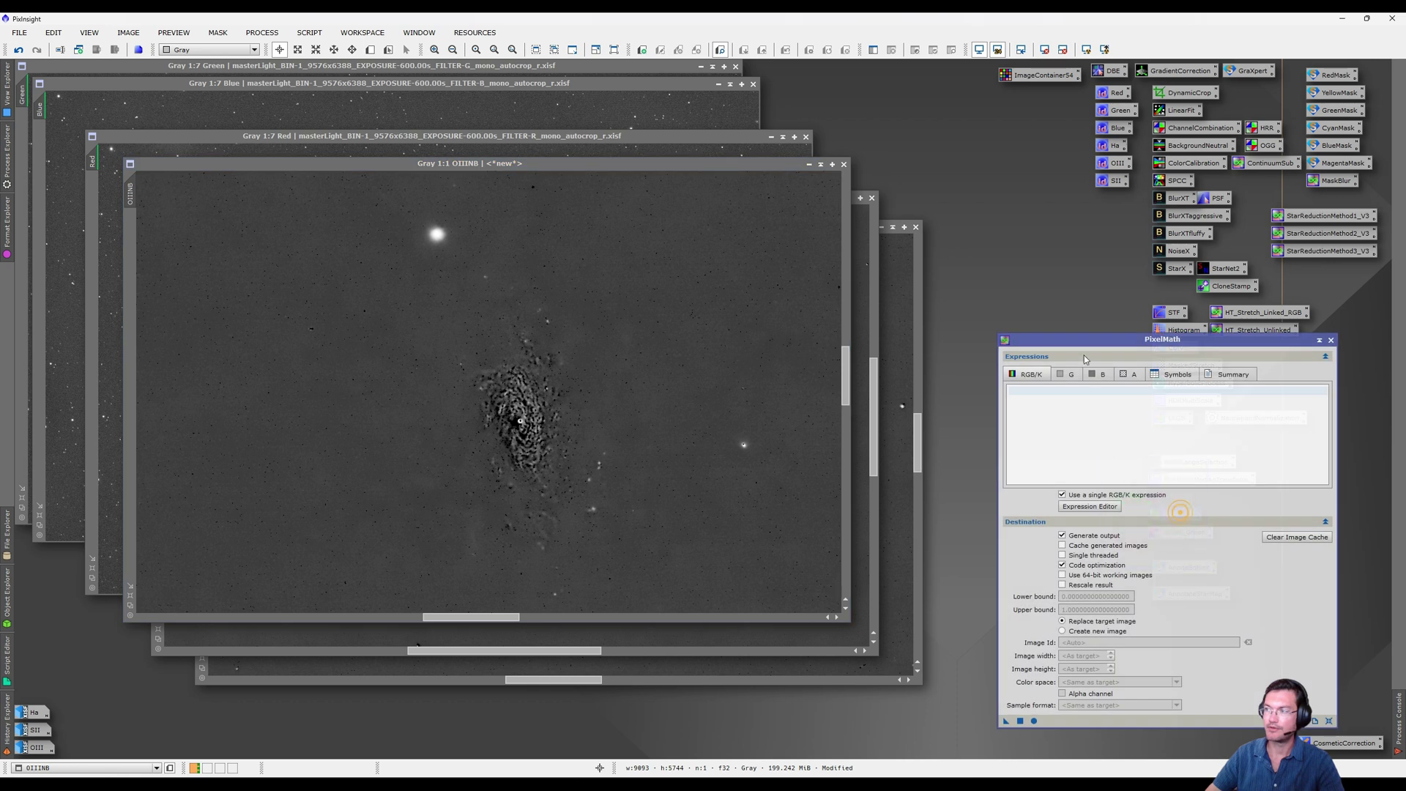
pyautogui.moveTo(1081, 340); pyautogui.dragTo(1014, 246)
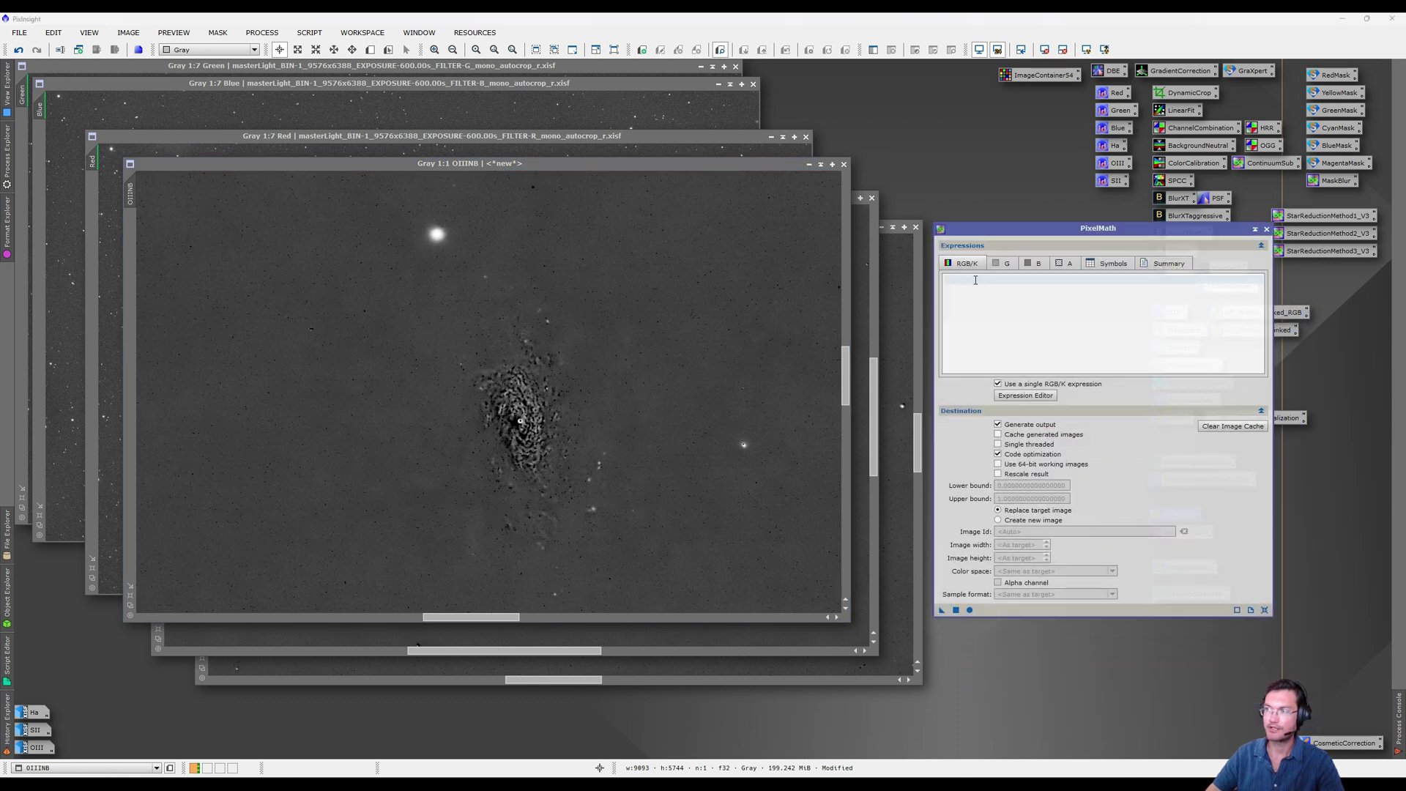
pyautogui.write('$T')
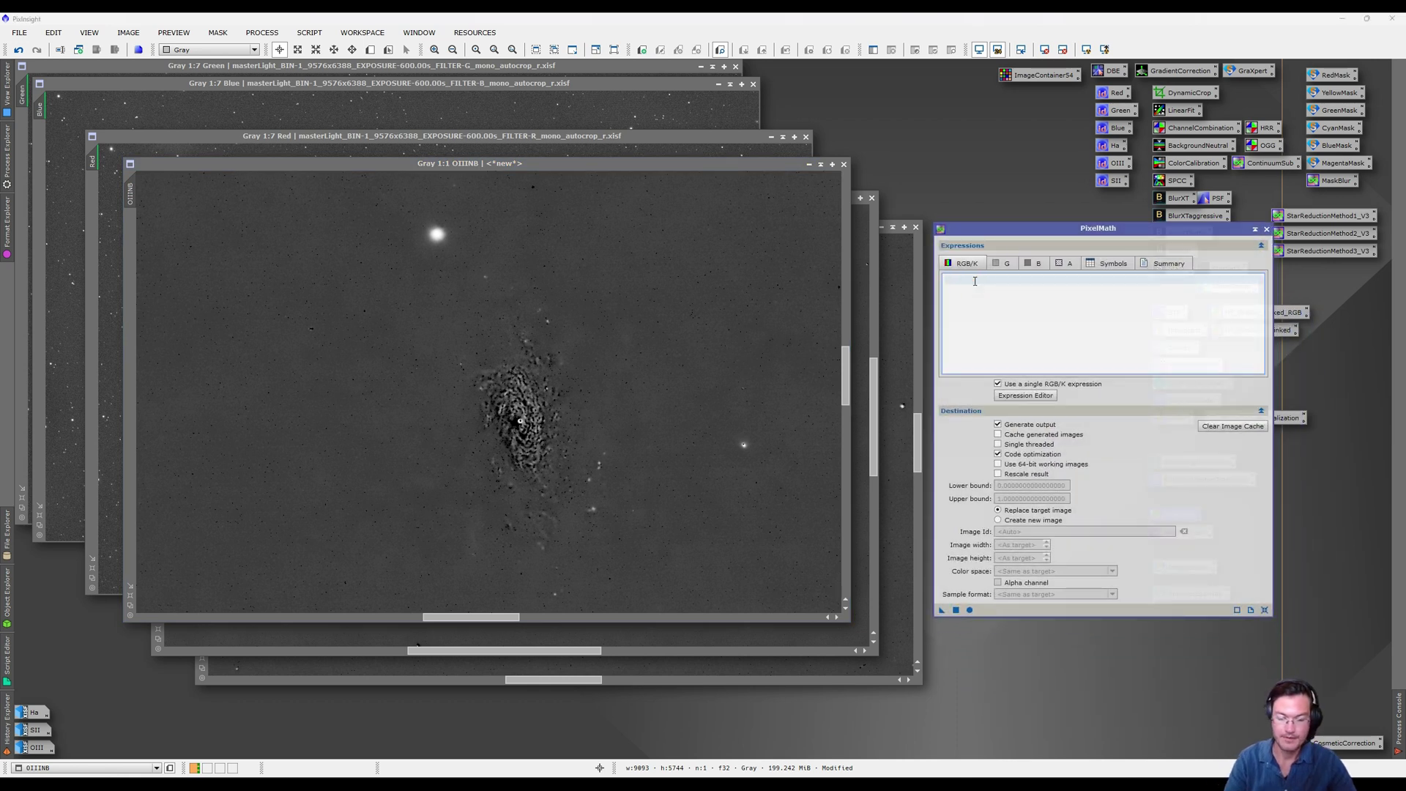
pyautogui.write('-')
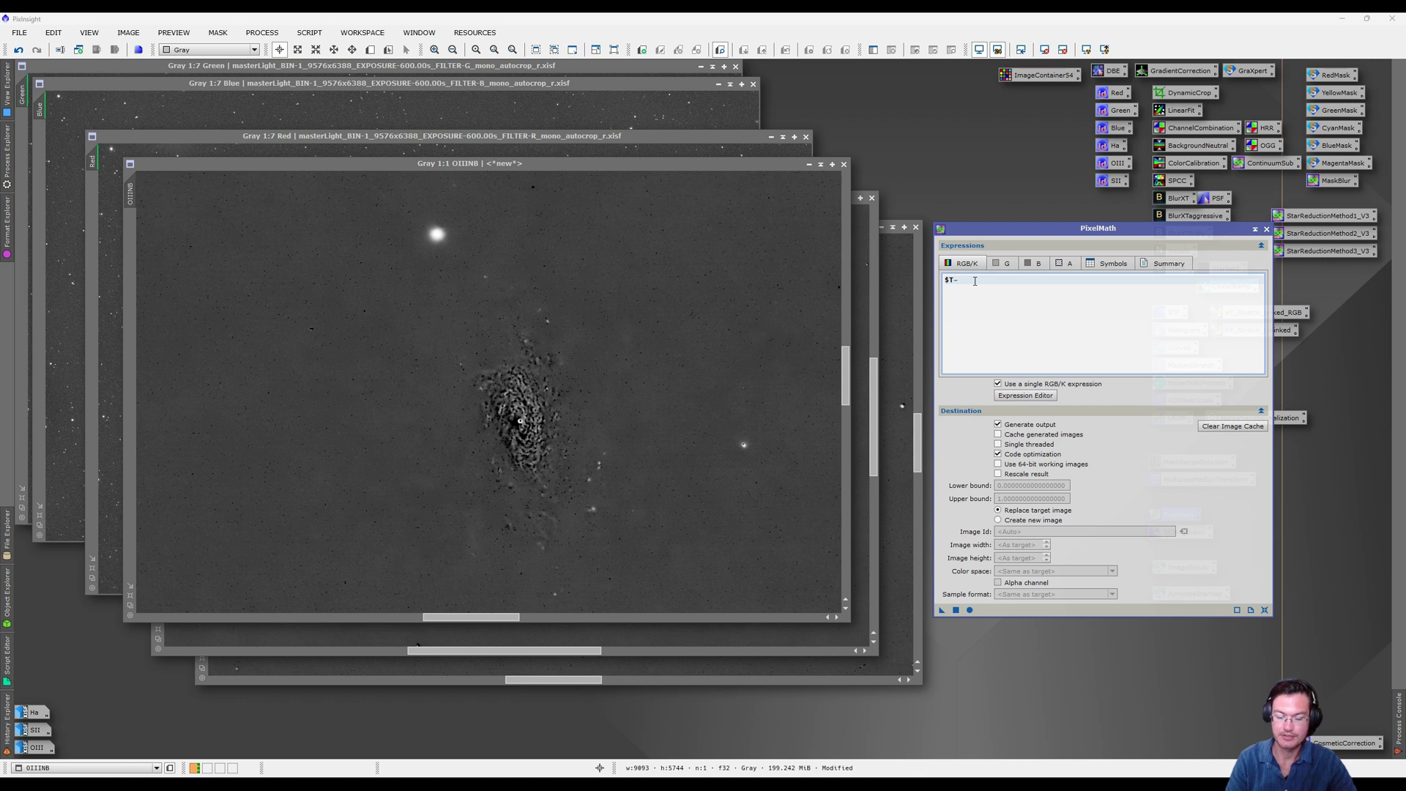
pyautogui.write('med($T')
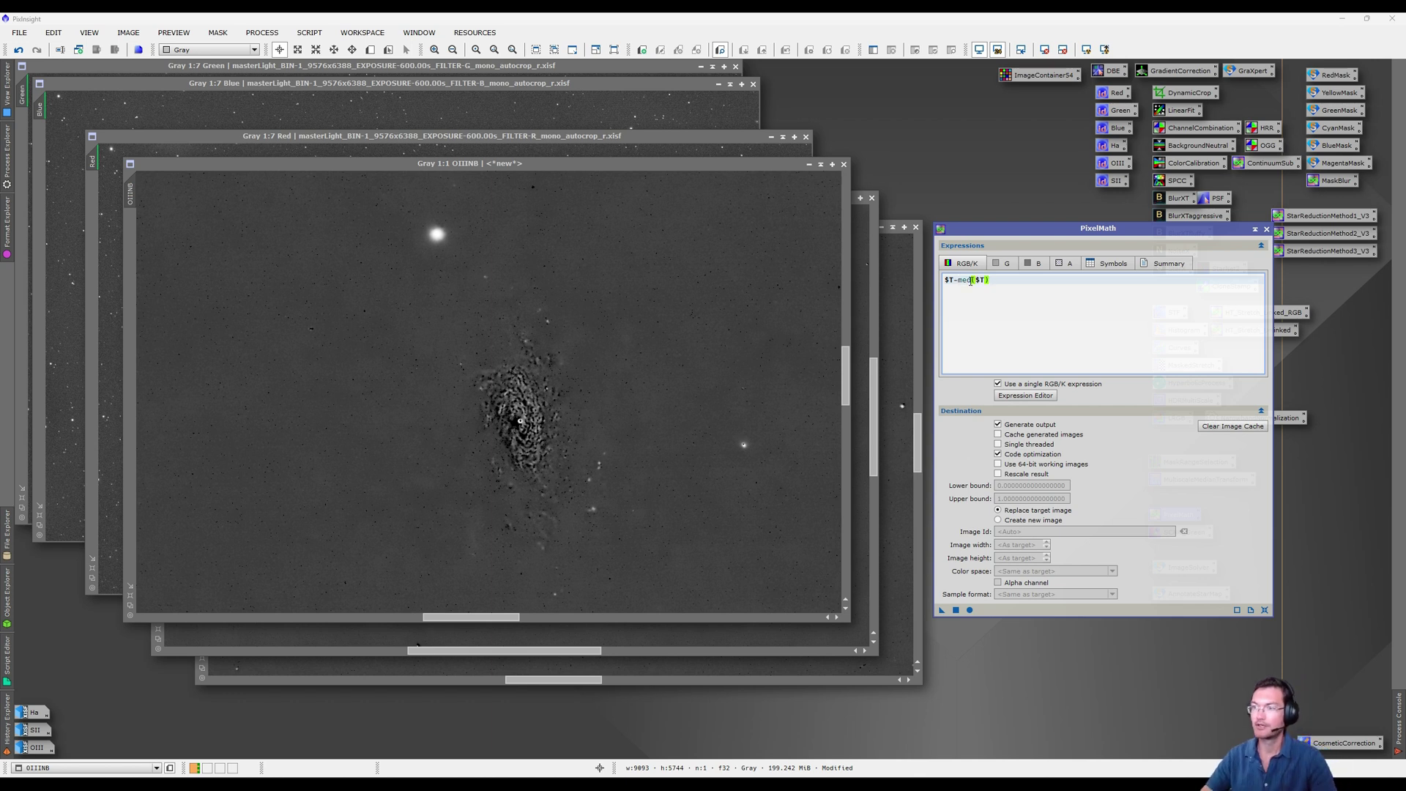
# Examine the OIIINB histogram in HistogramTransformation, comparing the background peak with the black point, and close the tool
pyautogui.moveTo(1032, 234); pyautogui.dragTo(1054, 450)
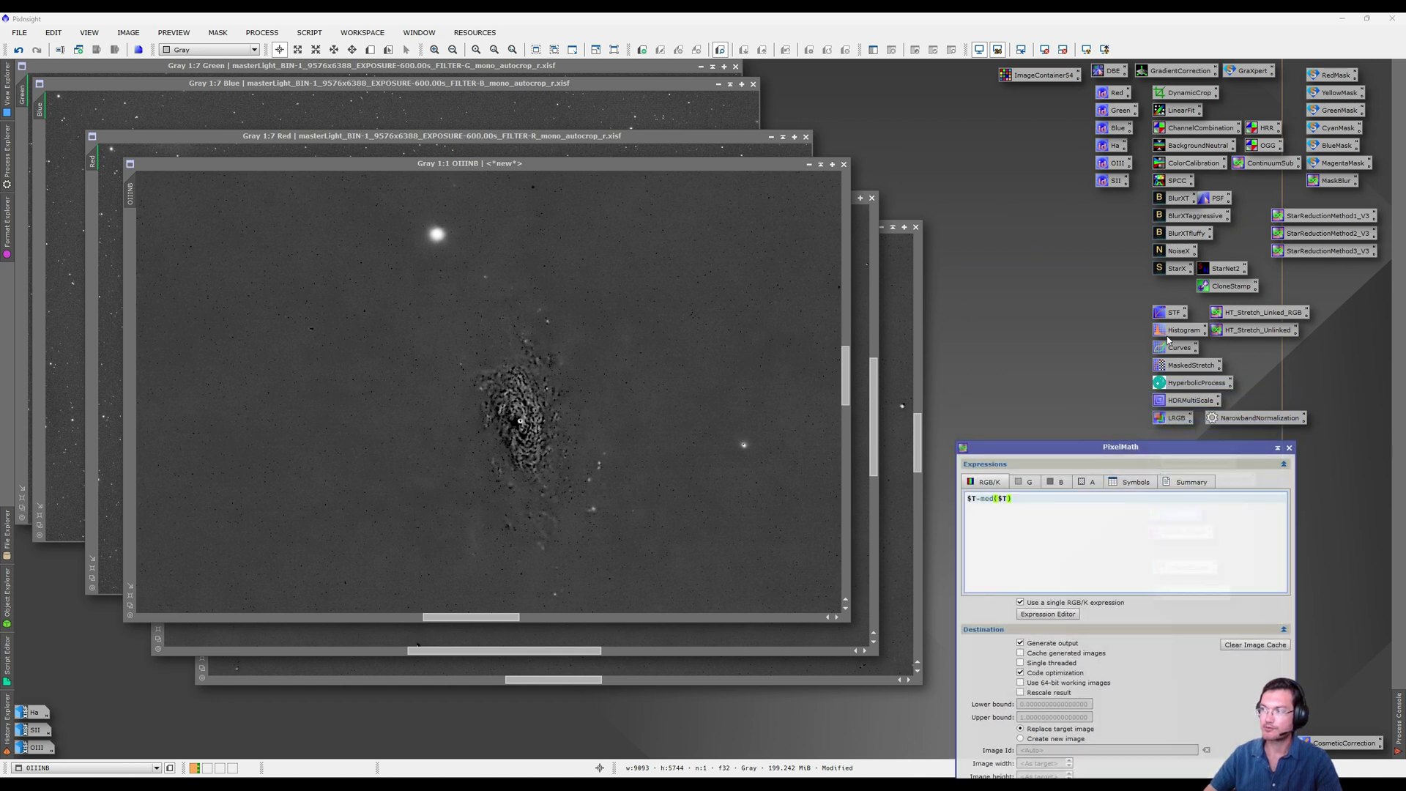
pyautogui.doubleClick(1170, 331)
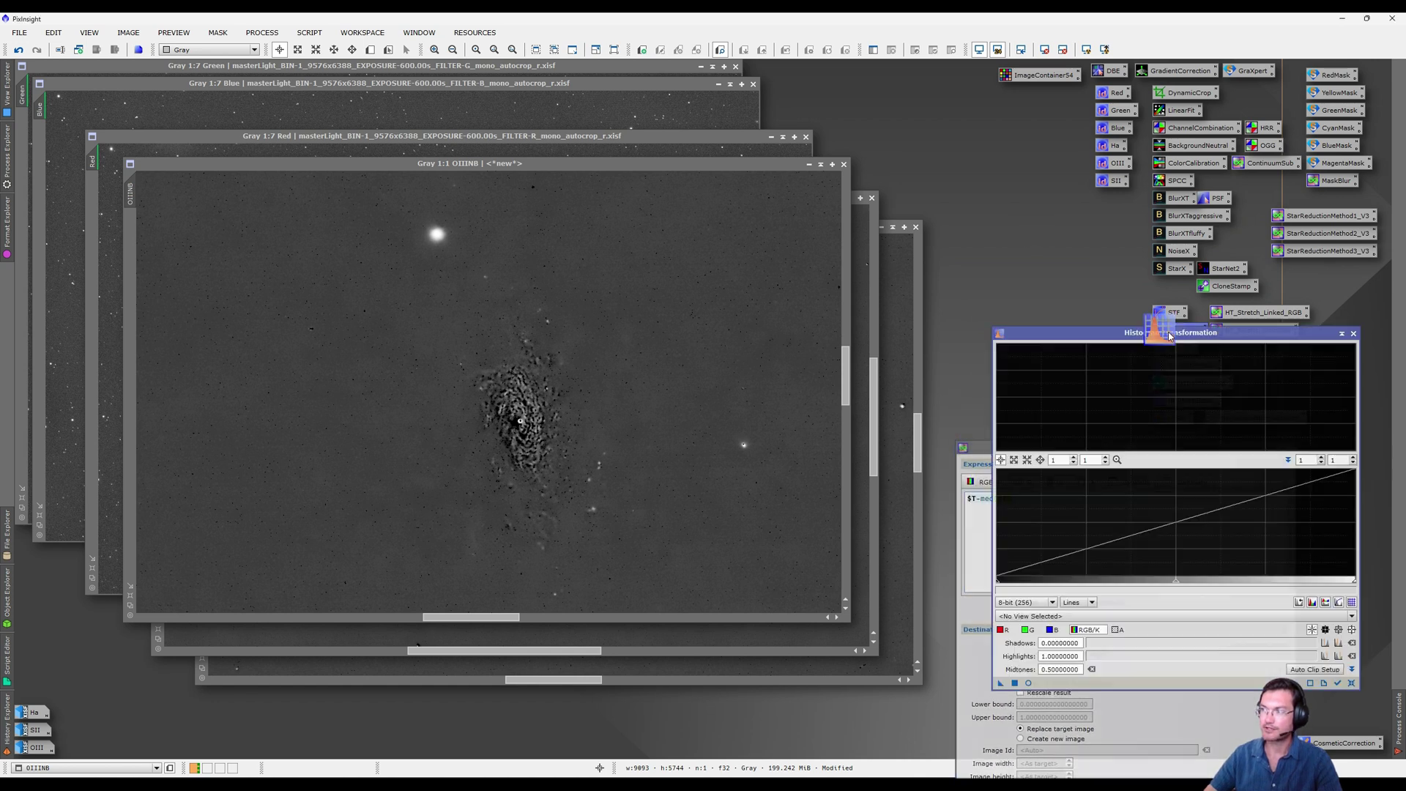
pyautogui.click(1338, 682)
pyautogui.moveTo(1170, 333); pyautogui.dragTo(1093, 152)
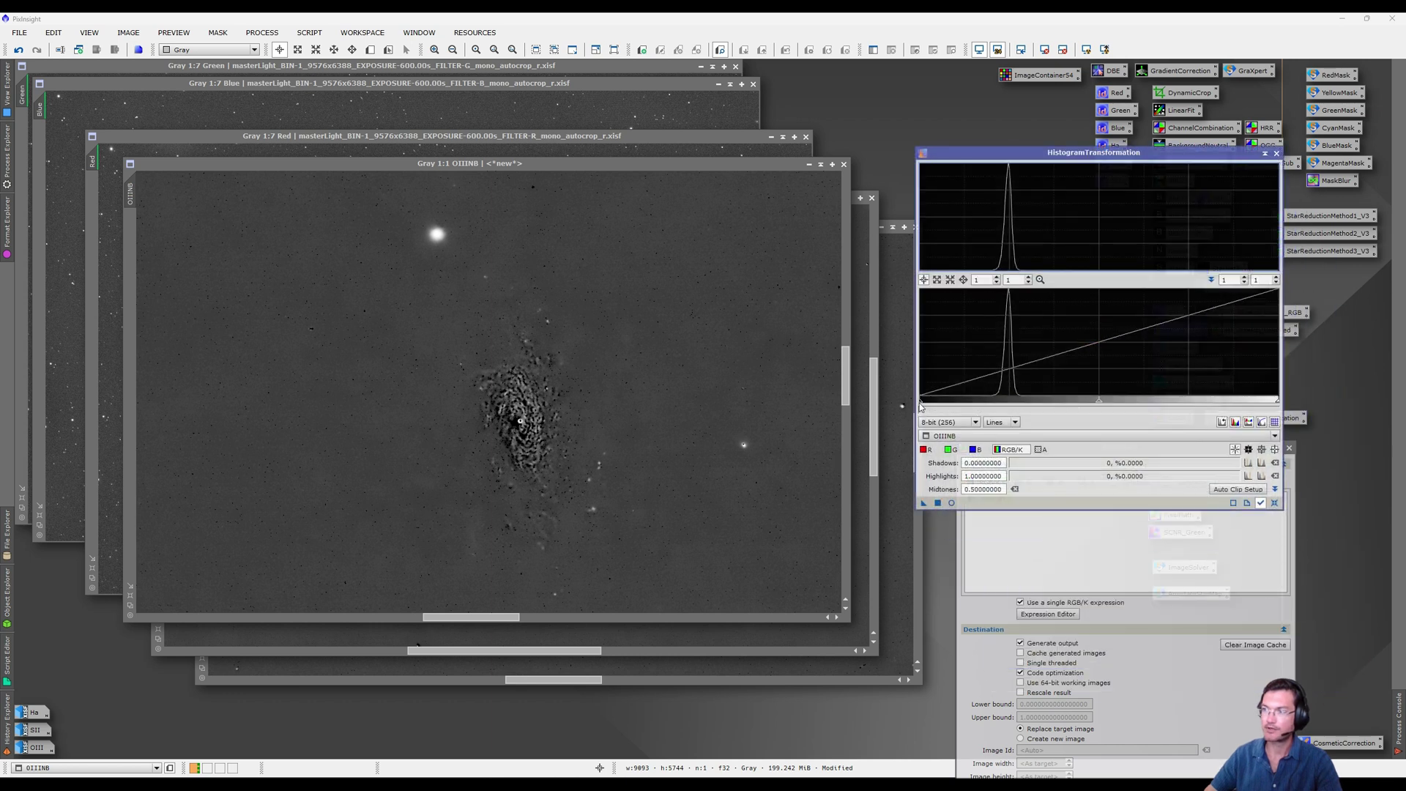
pyautogui.moveTo(921, 405)
pyautogui.mouseDown()
pyautogui.moveTo(1008, 409)
pyautogui.moveTo(921, 411)
pyautogui.mouseUp()
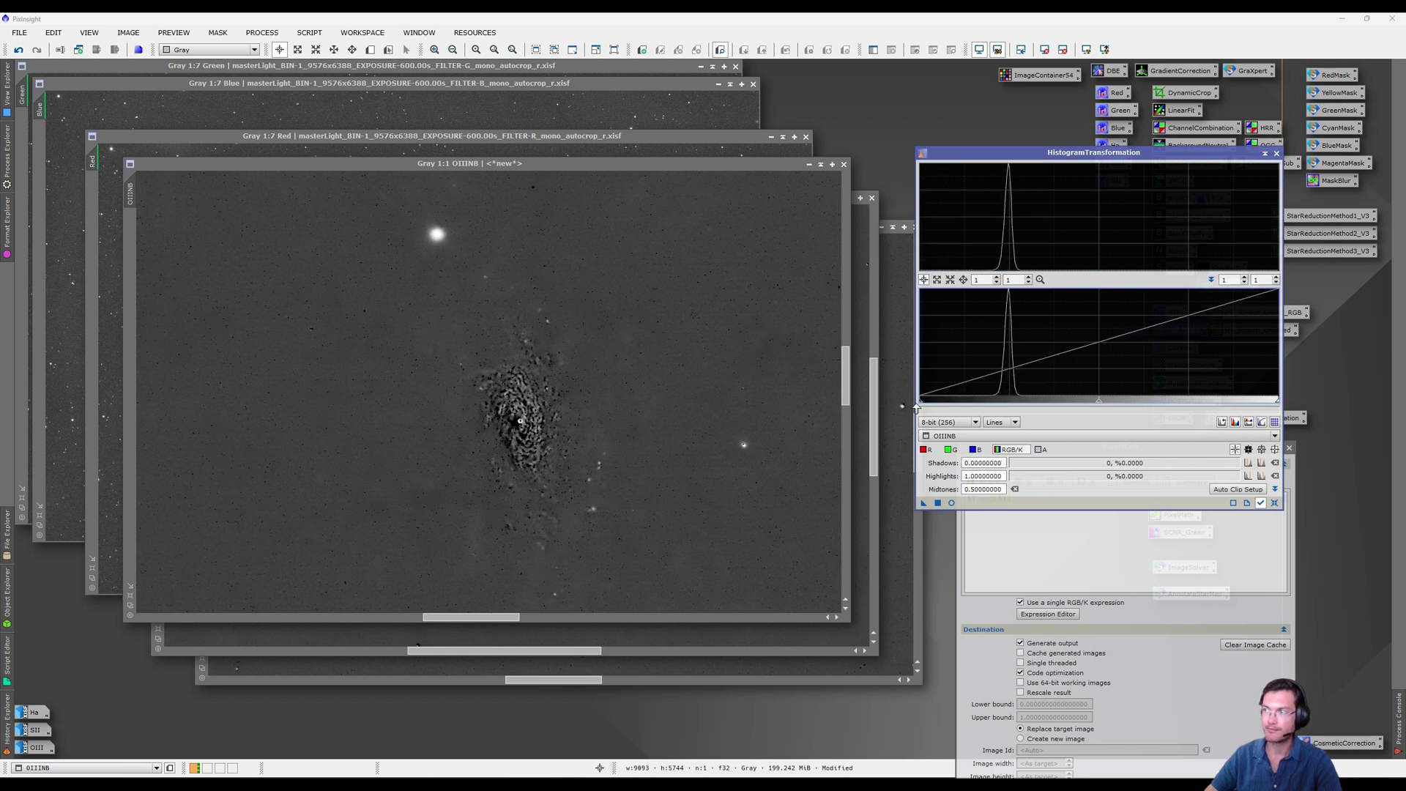
pyautogui.click(1276, 154)
# Apply the median-subtraction PixelMath expression to OIIINB, HaNB and SIINB, replacing each target image, and close PixelMath
pyautogui.moveTo(1086, 449); pyautogui.dragTo(1074, 213)
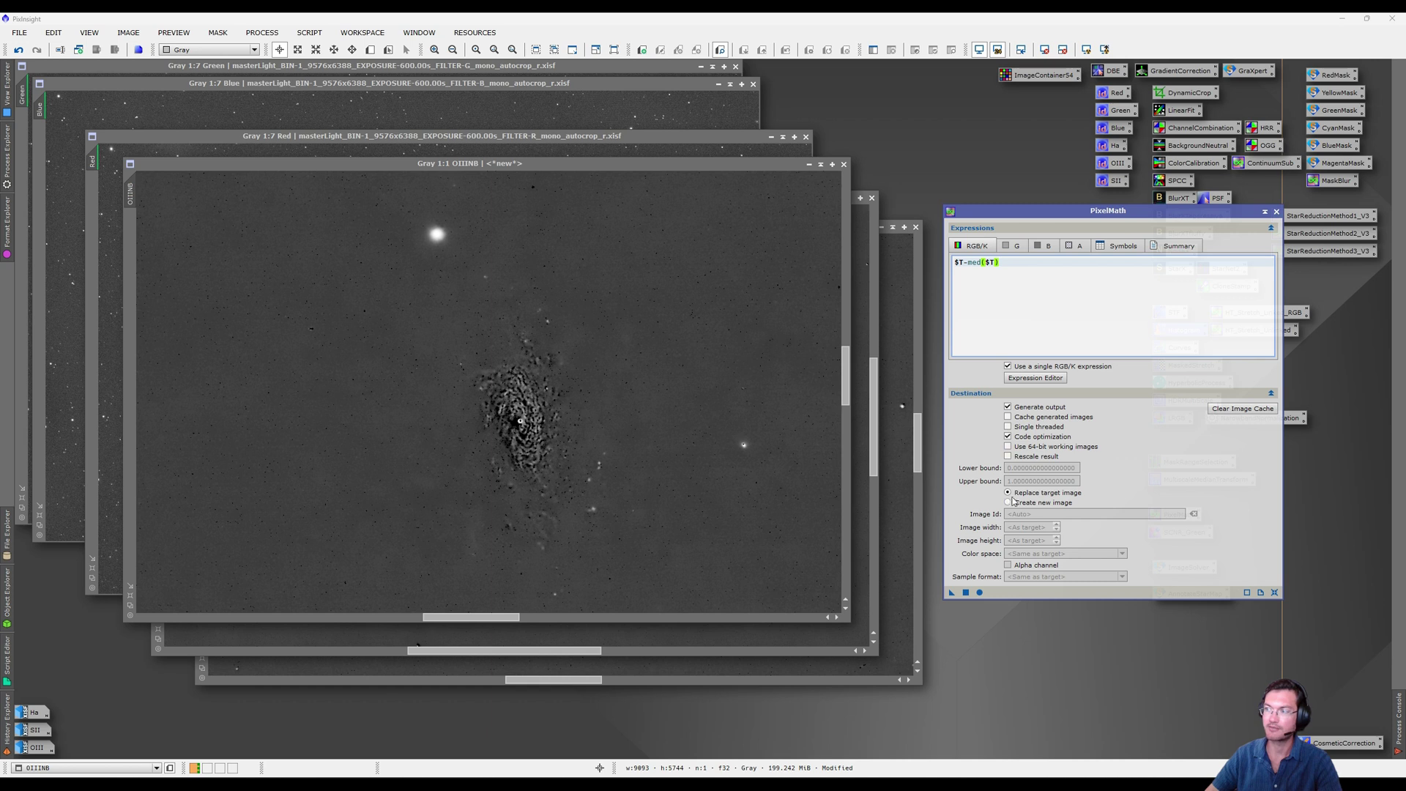
pyautogui.moveTo(951, 593); pyautogui.dragTo(644, 439)
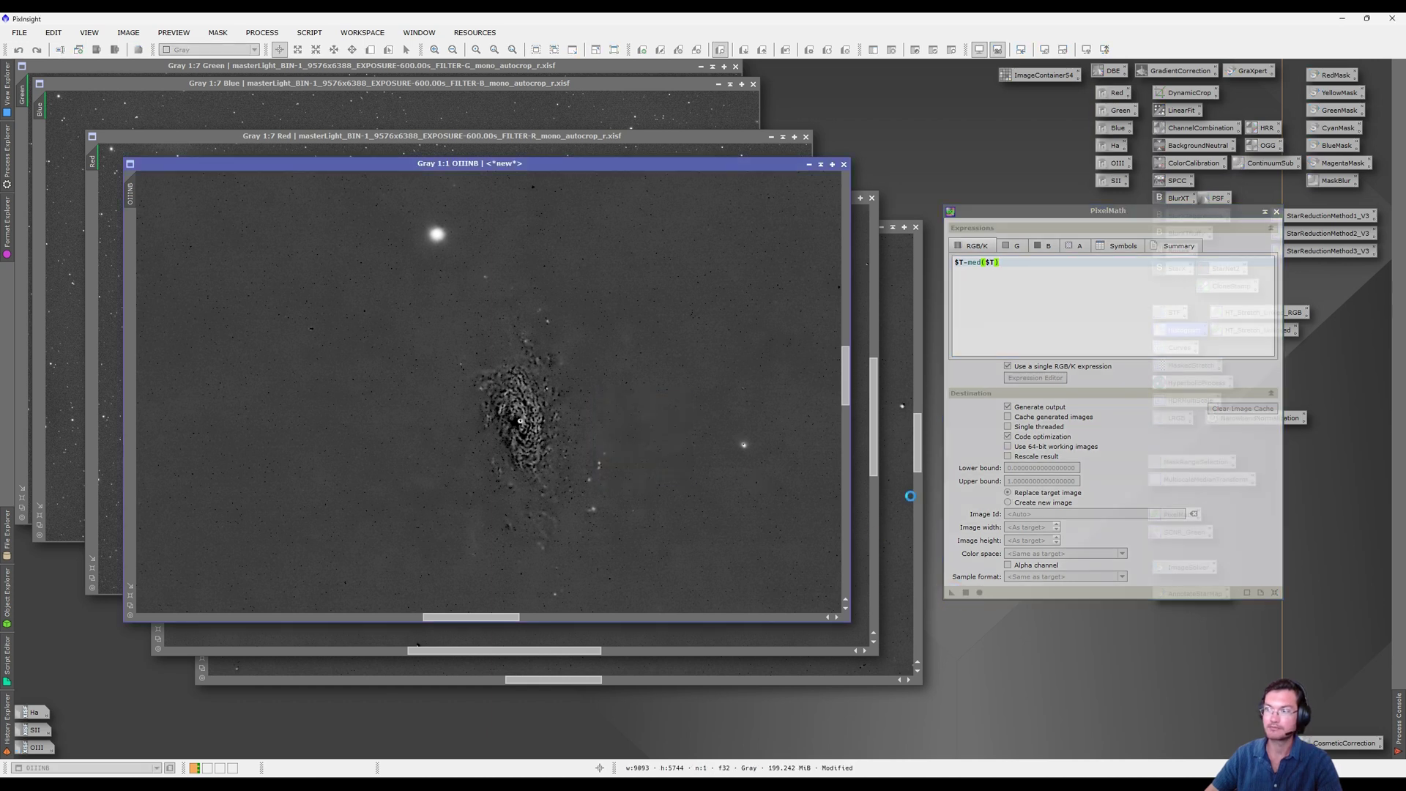
pyautogui.moveTo(951, 593); pyautogui.dragTo(864, 513)
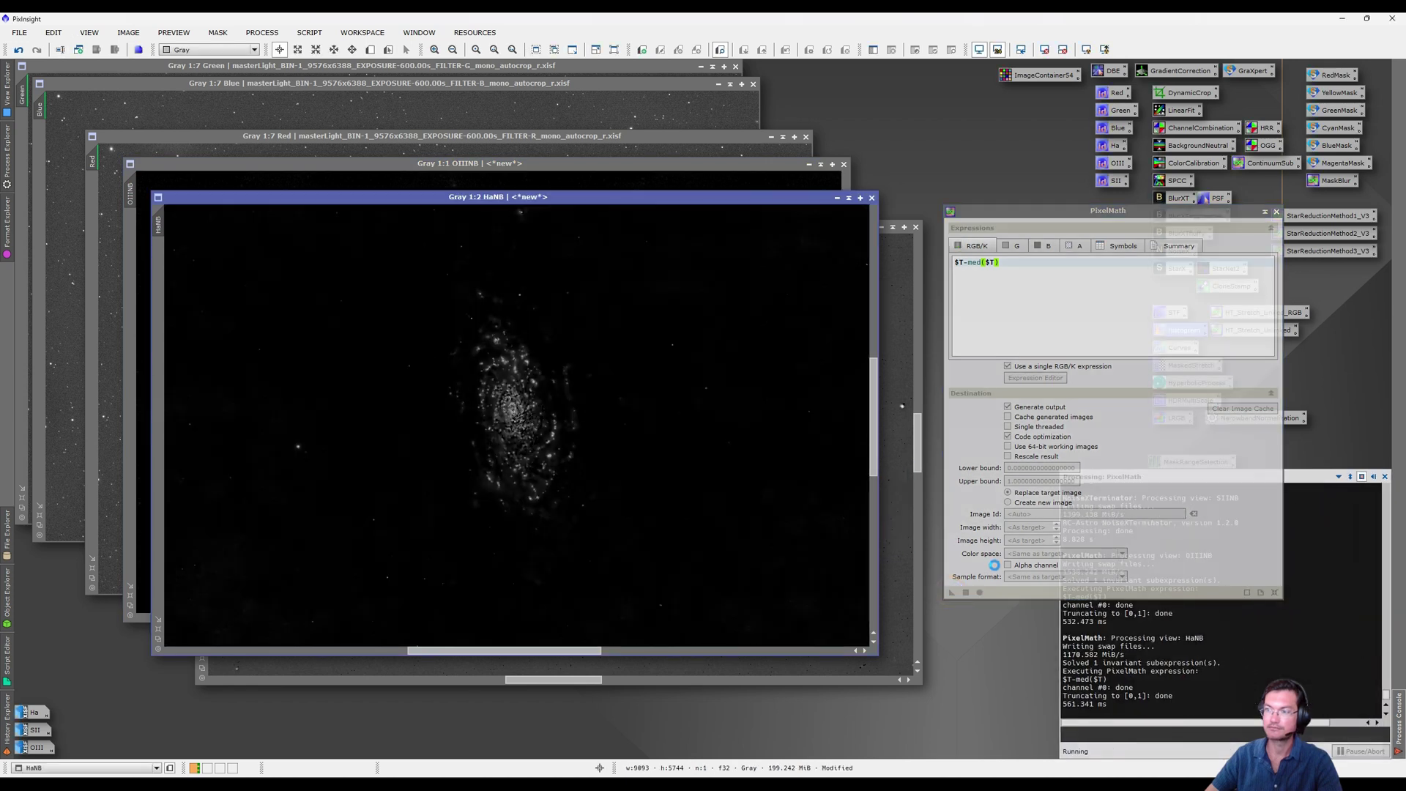
pyautogui.moveTo(952, 595); pyautogui.dragTo(895, 527)
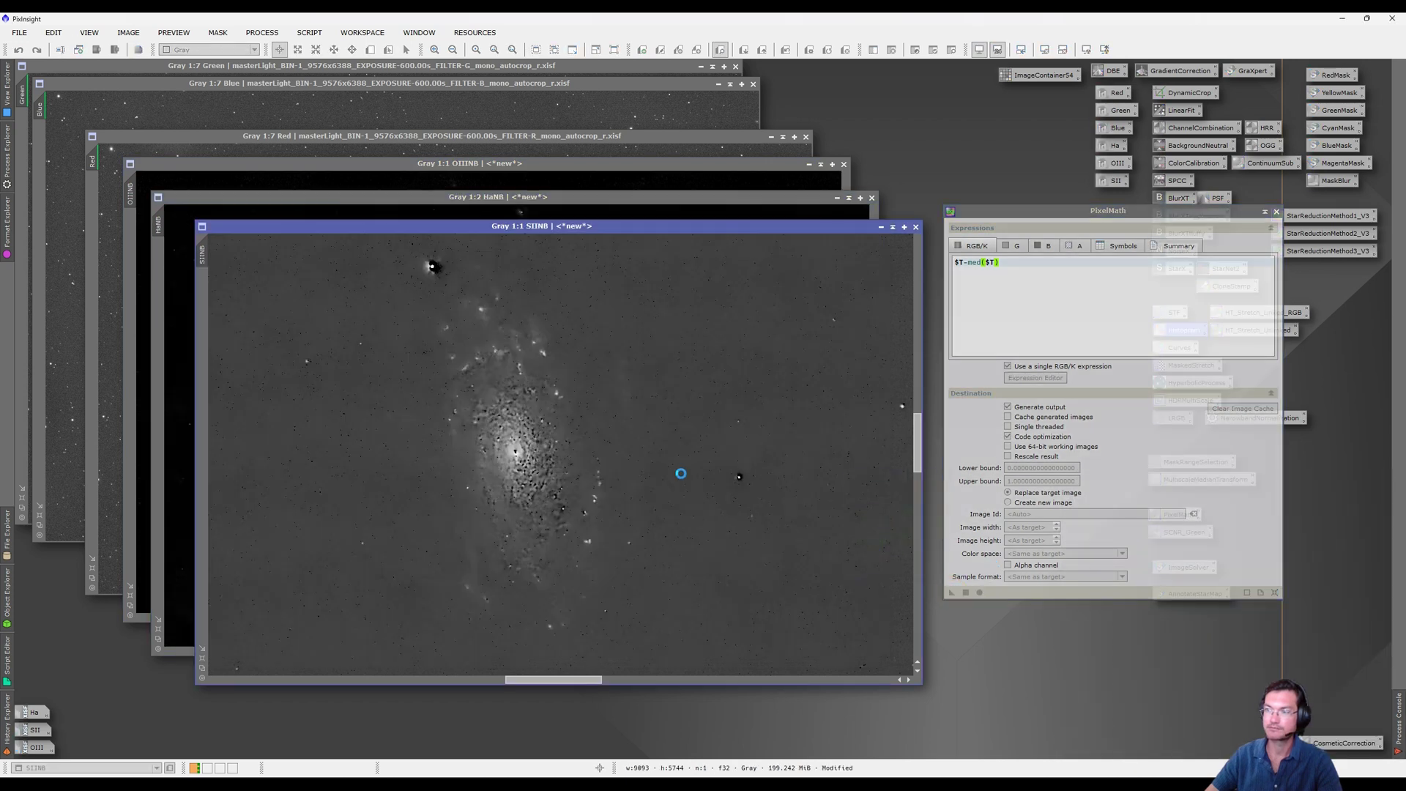
pyautogui.click(1275, 212)
# Examine the galaxy emission against the darkened background in SIINB, HaNB and OIIINB
pyautogui.moveTo(716, 334); pyautogui.dragTo(779, 350)
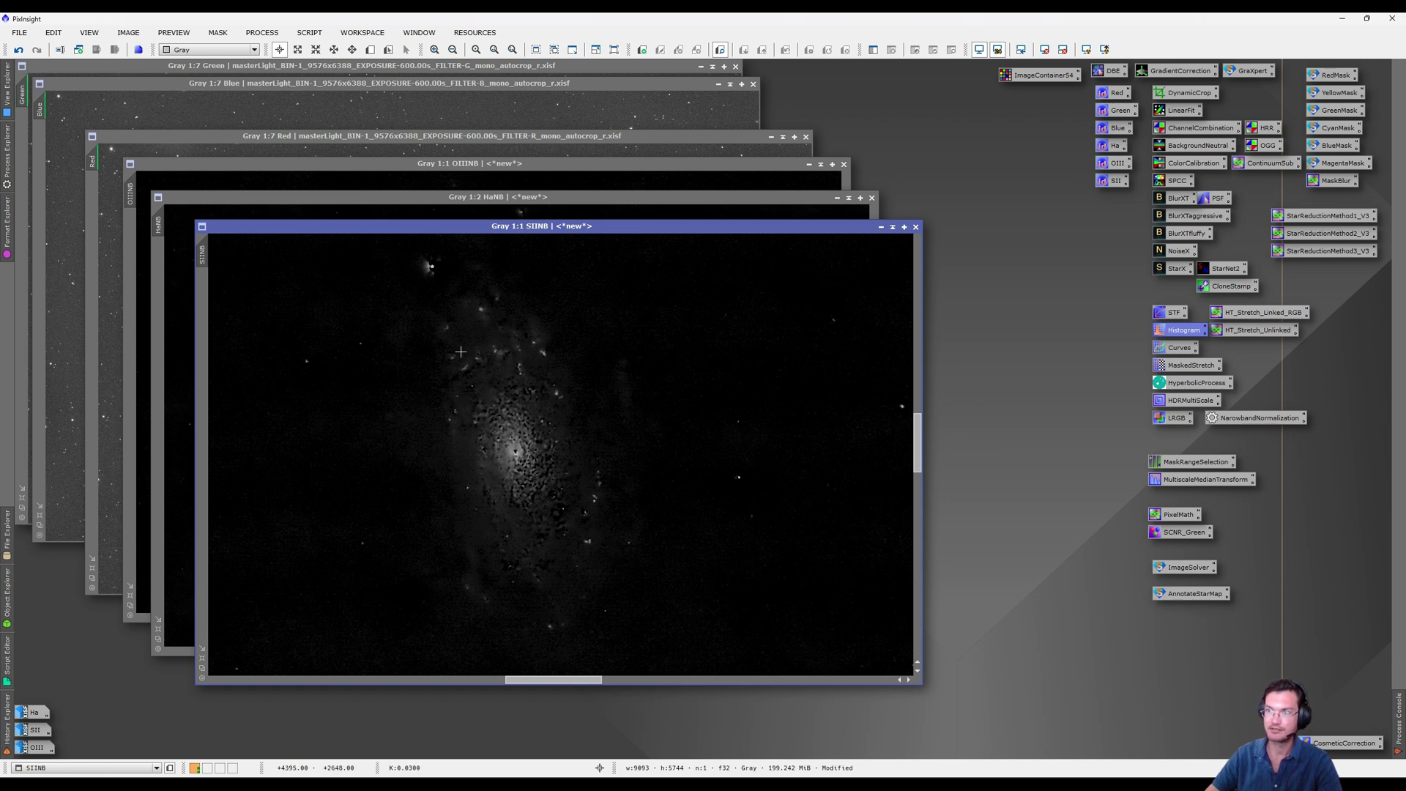
pyautogui.click(470, 208)
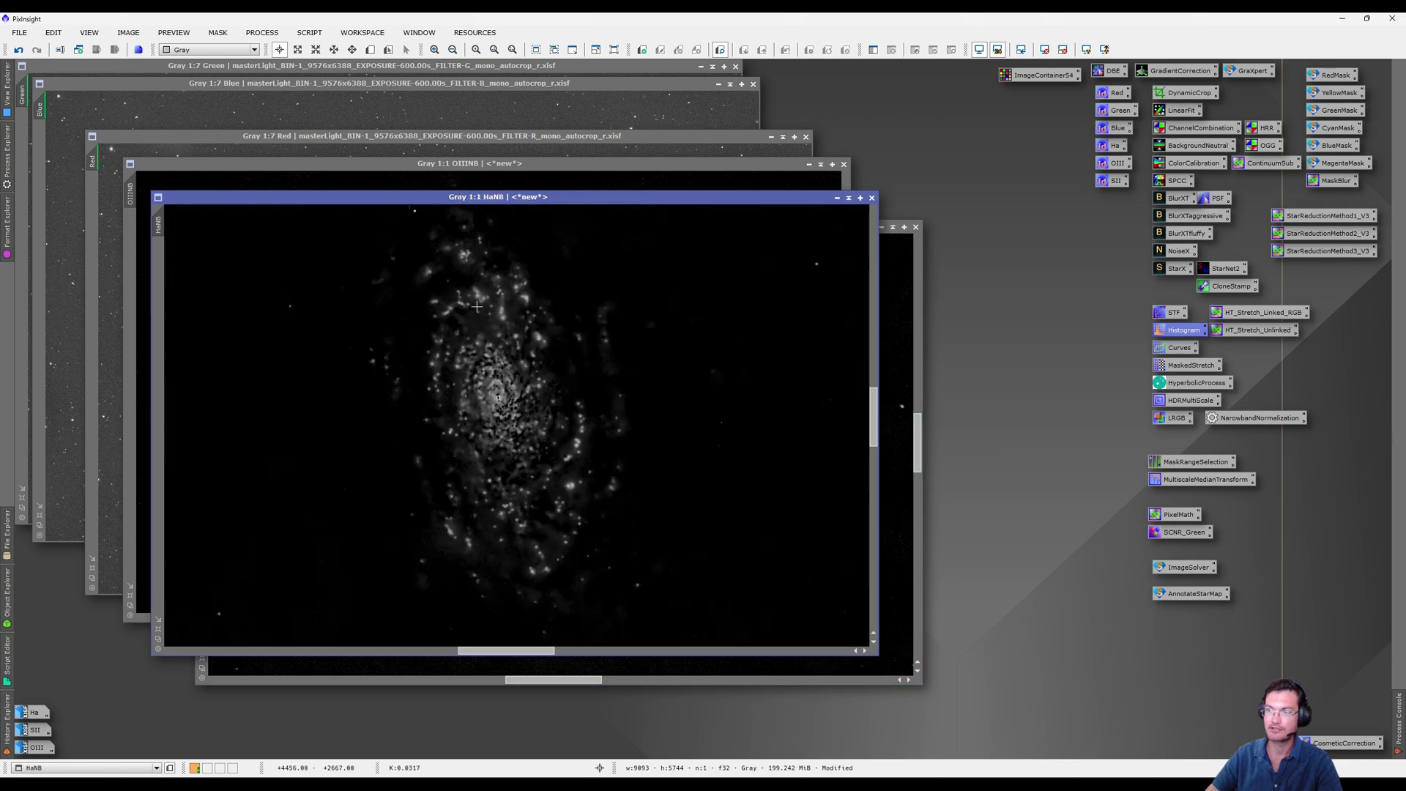
pyautogui.click(509, 166)
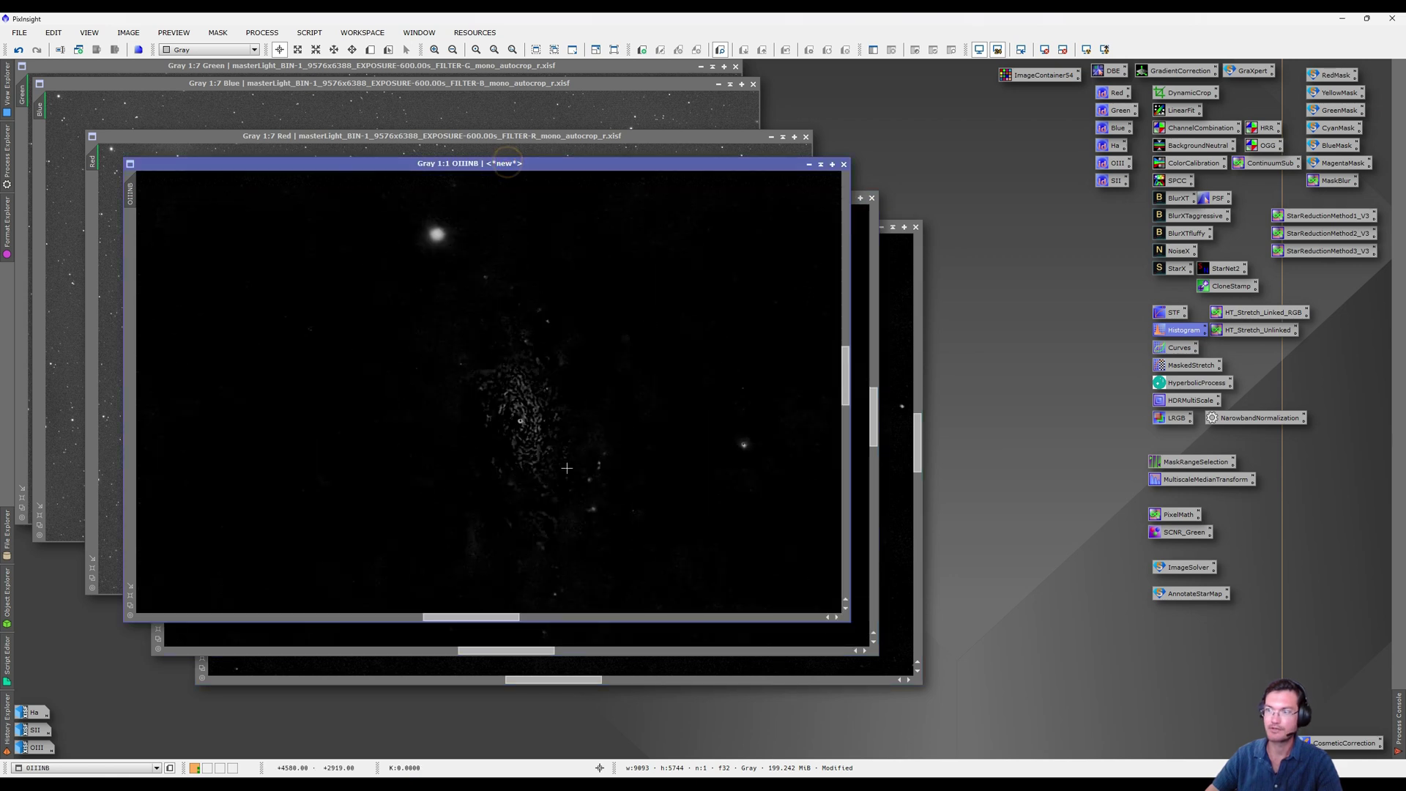
pyautogui.scroll(1, 592, 483)
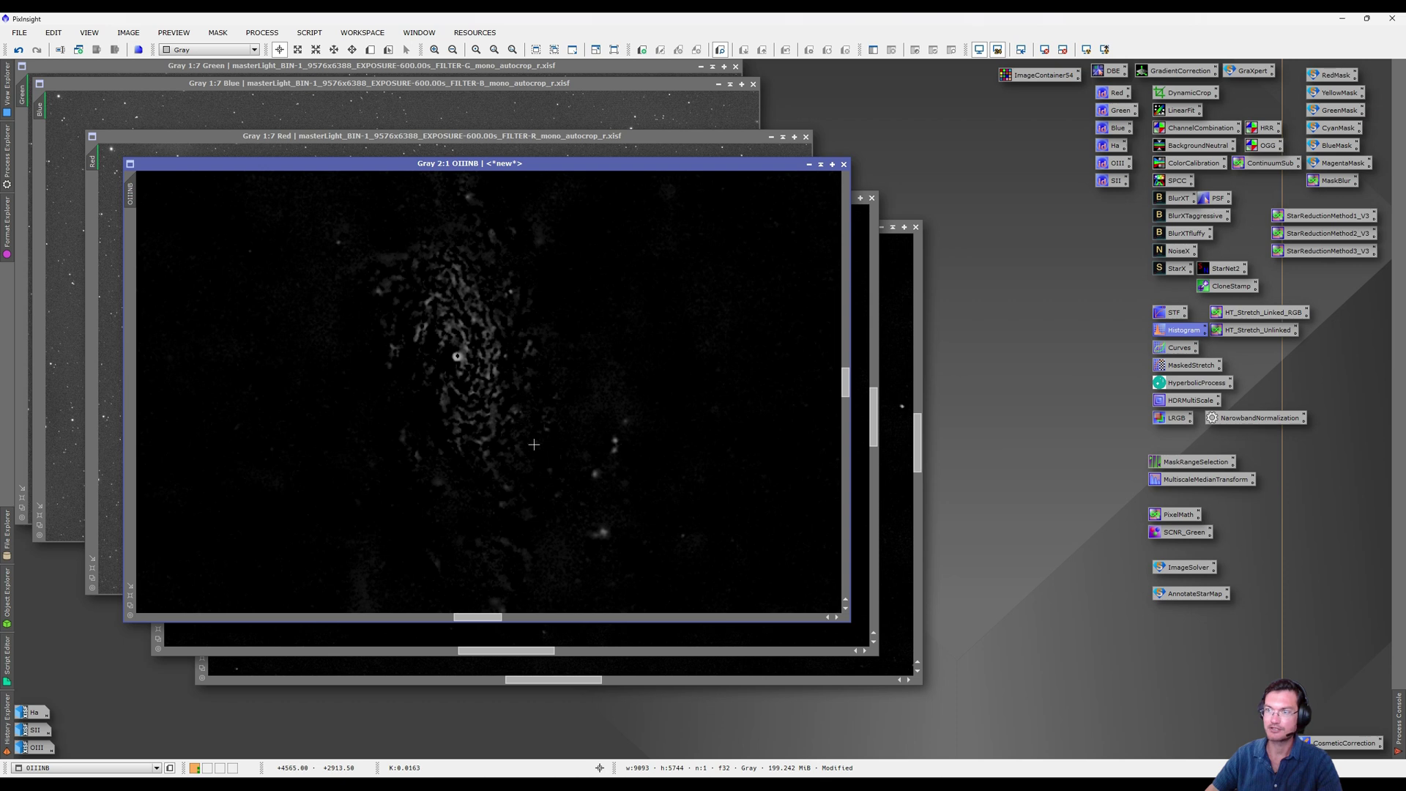
pyautogui.scroll(-1, 534, 444)
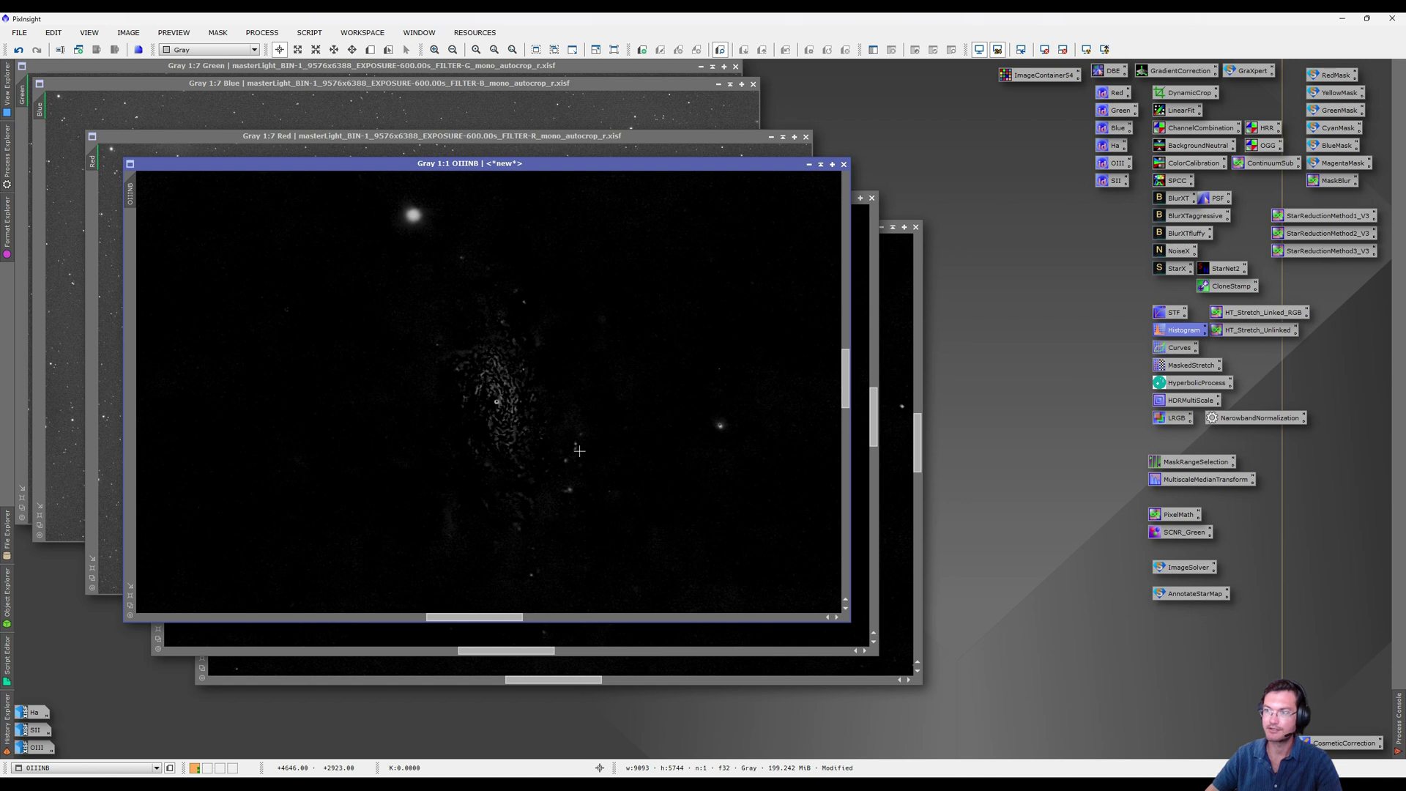
pyautogui.scroll(-1, 576, 423)
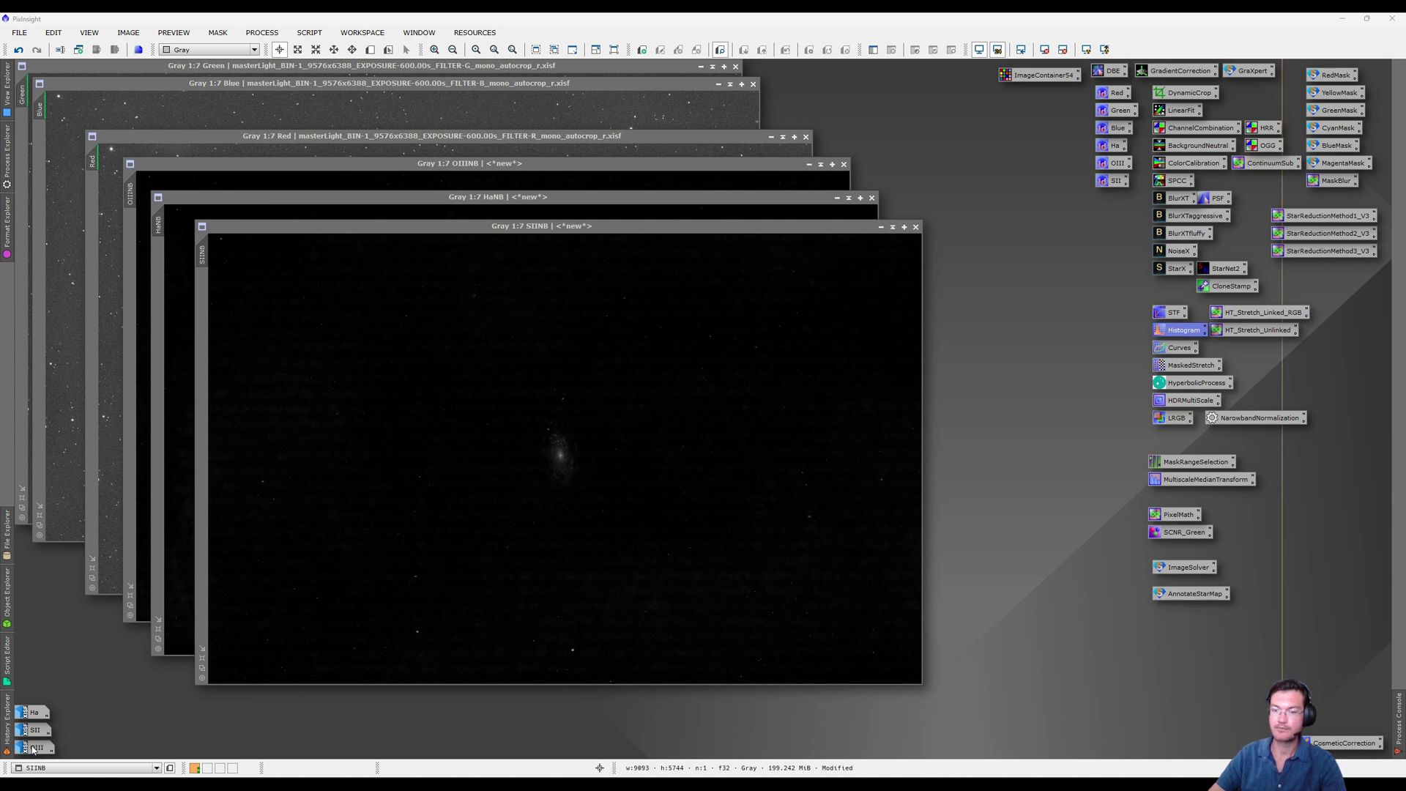
# Reopen the iconized Ha, SII and OIII masters and iconize them again
pyautogui.doubleClick(30, 715)
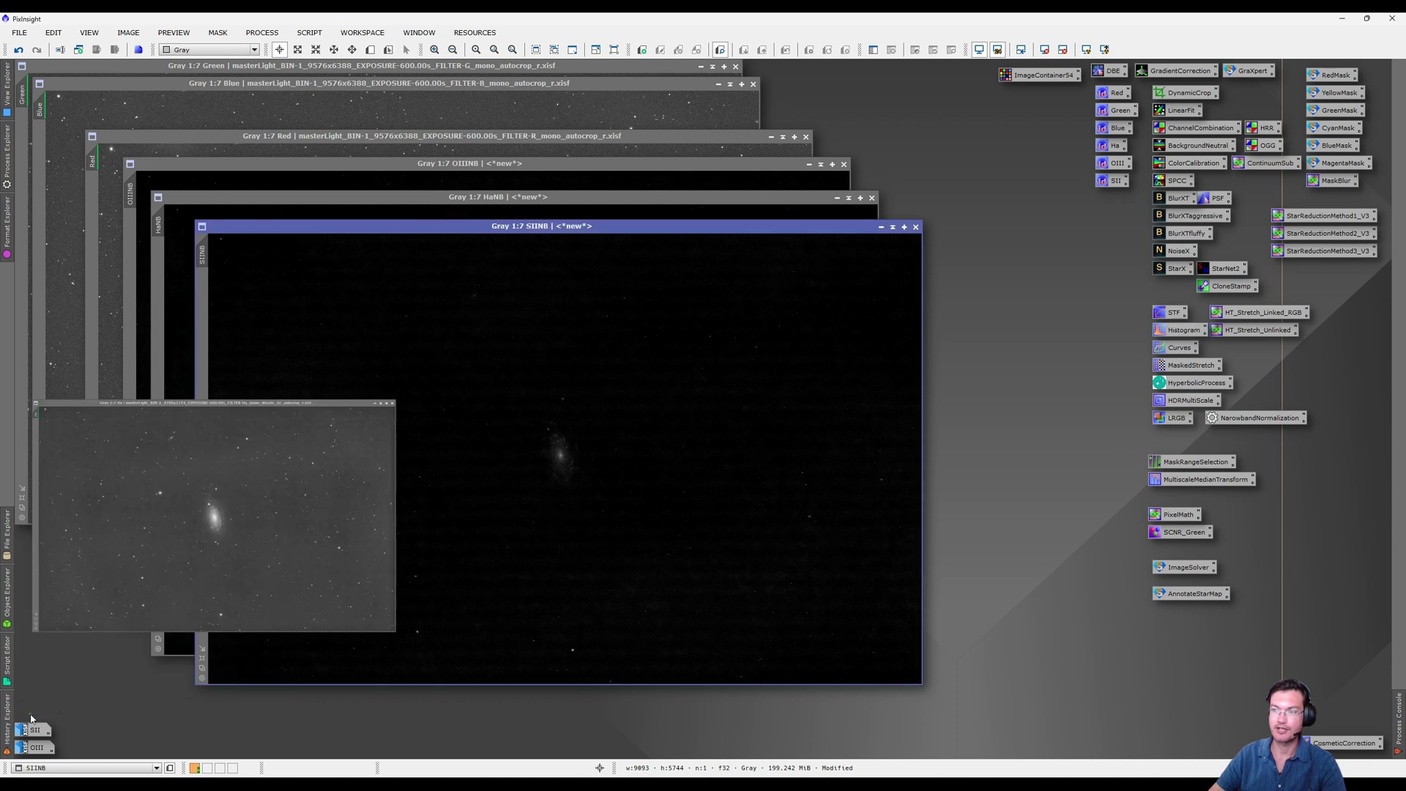
pyautogui.doubleClick(33, 730)
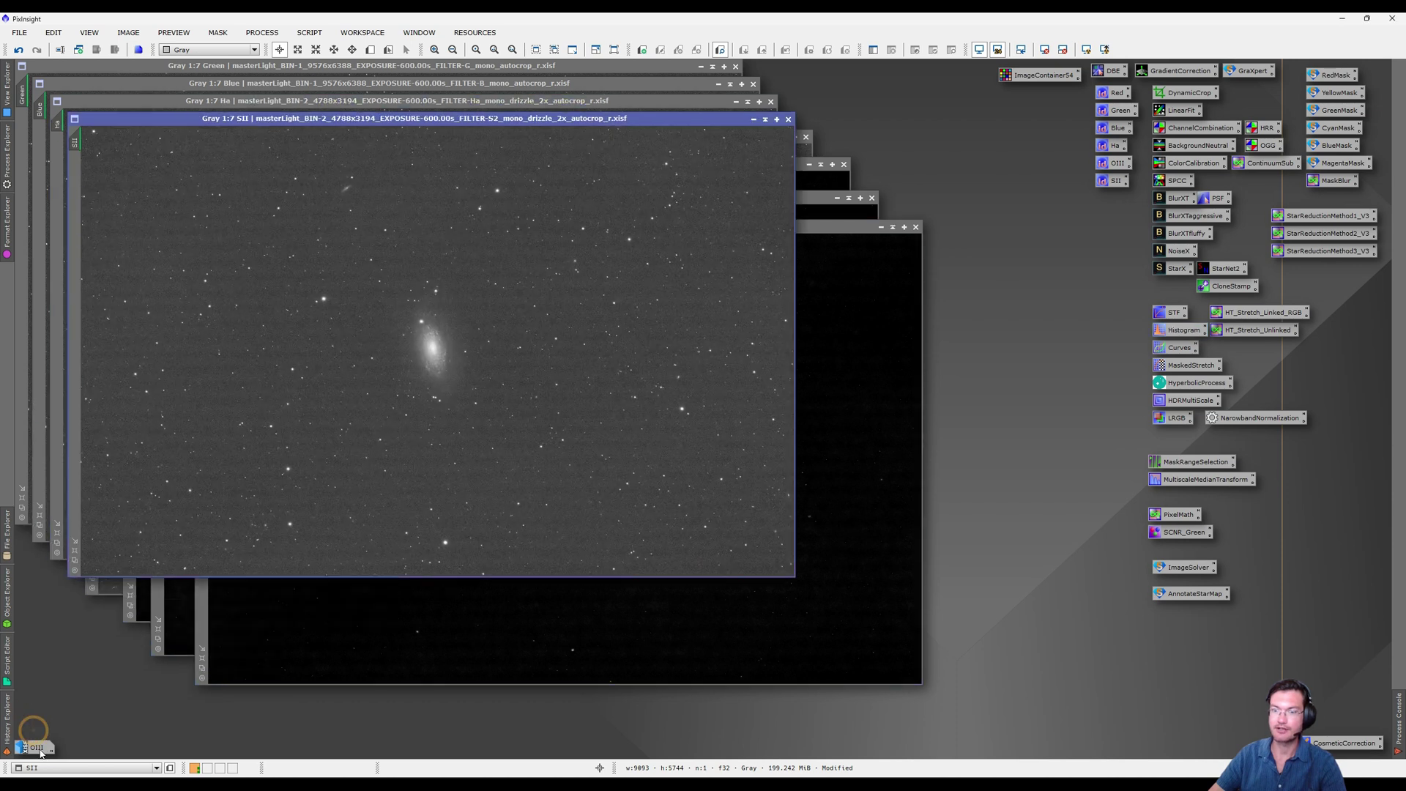
pyautogui.doubleClick(38, 748)
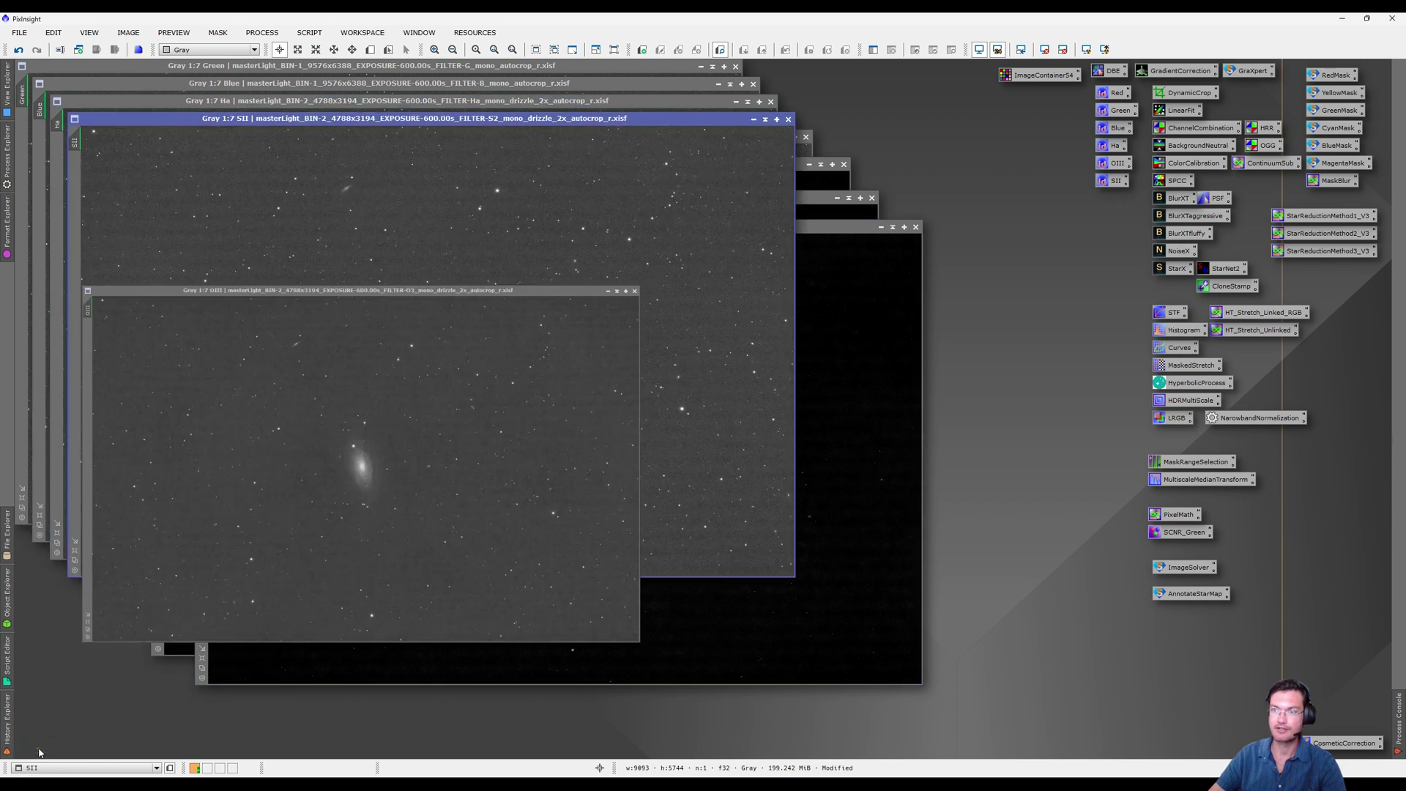
pyautogui.click(777, 119)
pyautogui.click(759, 101)
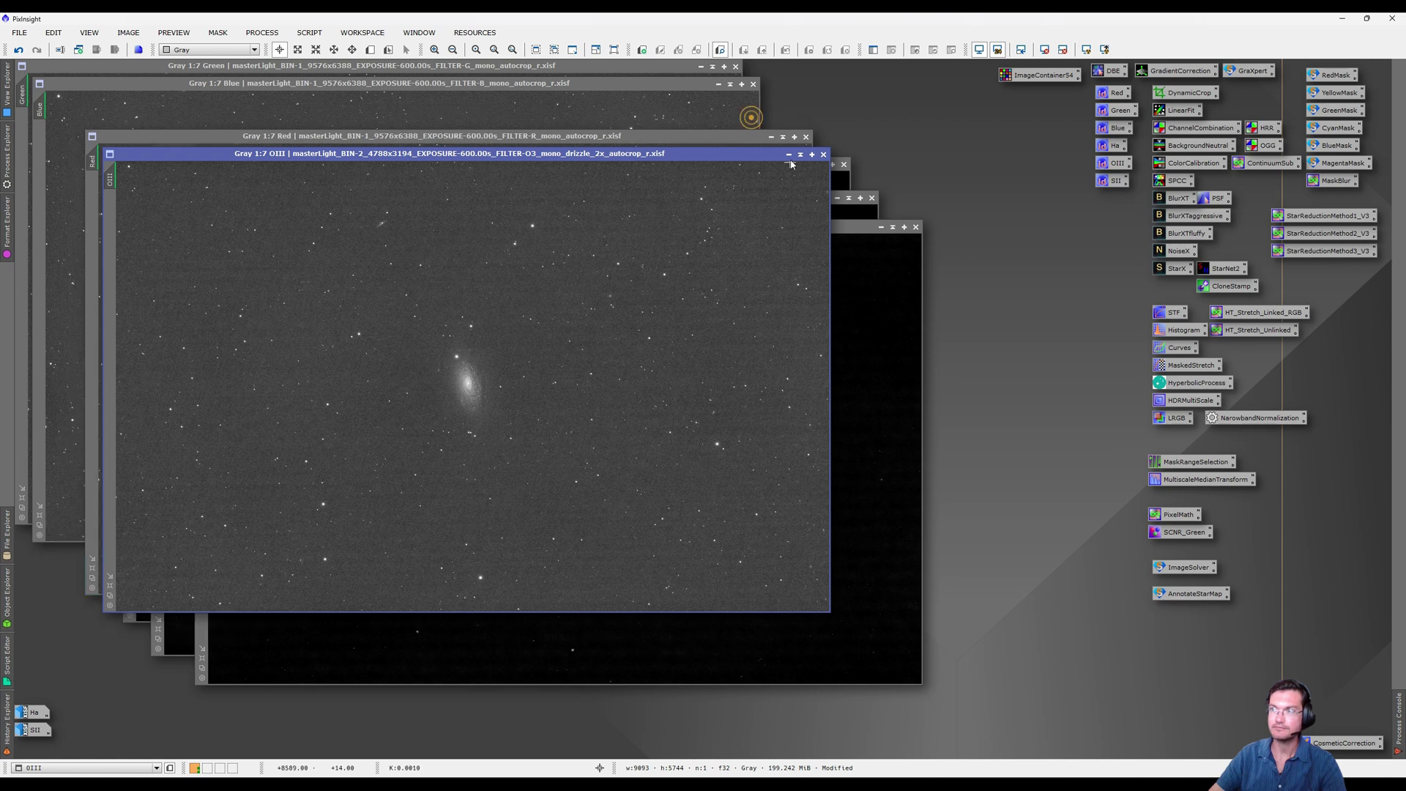
pyautogui.click(789, 155)
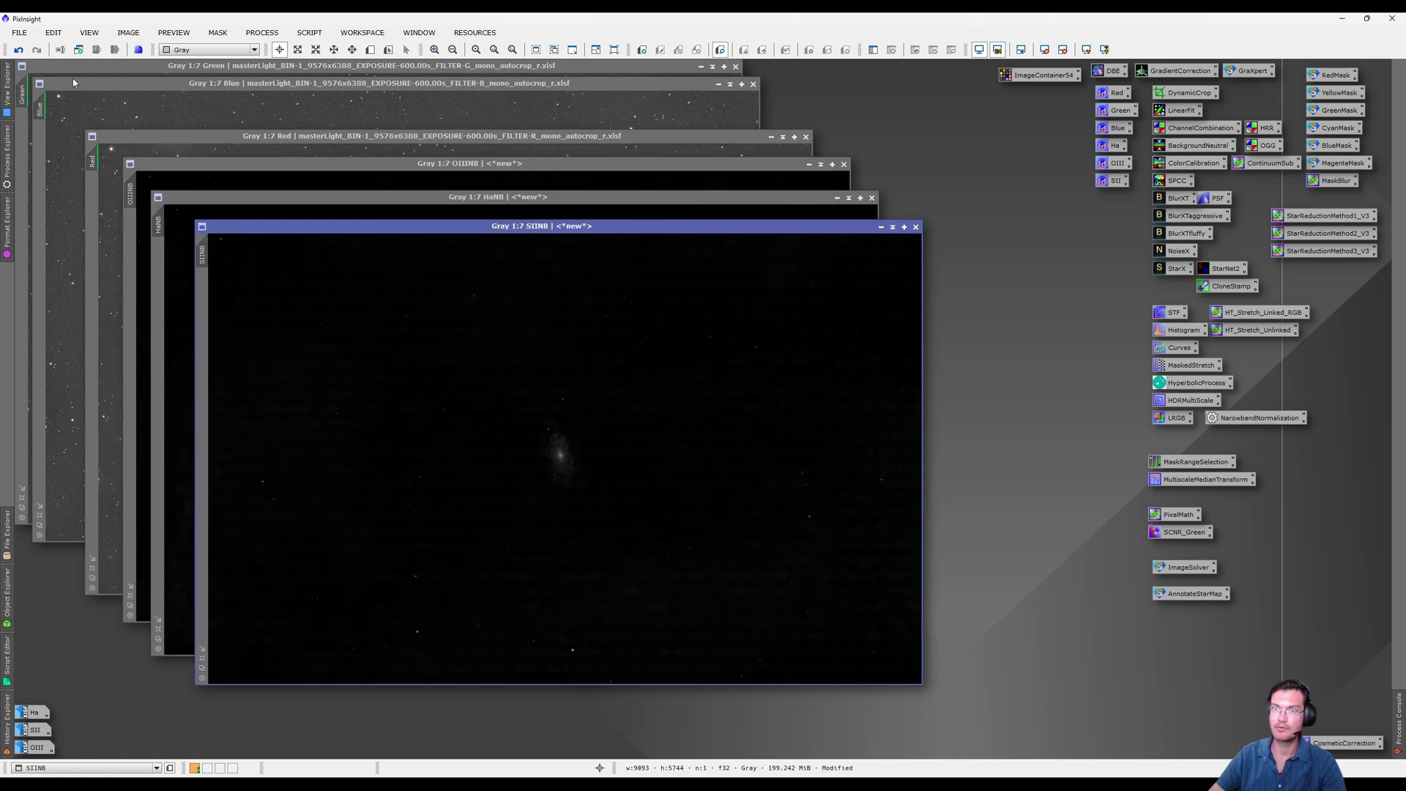
# Run StarXTerminator on the image container holding OIII, Green, Blue, Ha, SII and Red, generating separate star images
pyautogui.doubleClick(1047, 76)
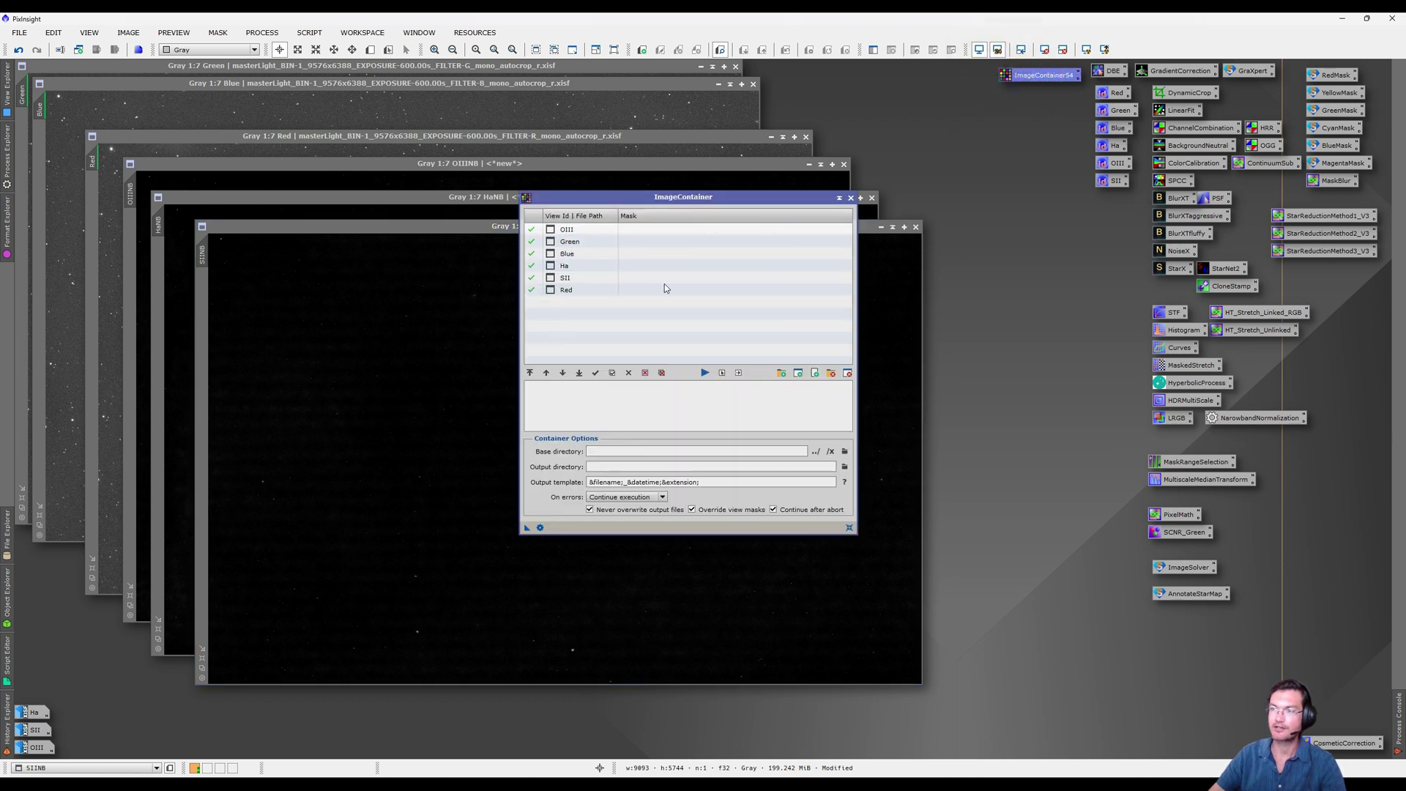
pyautogui.click(840, 200)
pyautogui.moveTo(1175, 268); pyautogui.dragTo(1042, 78)
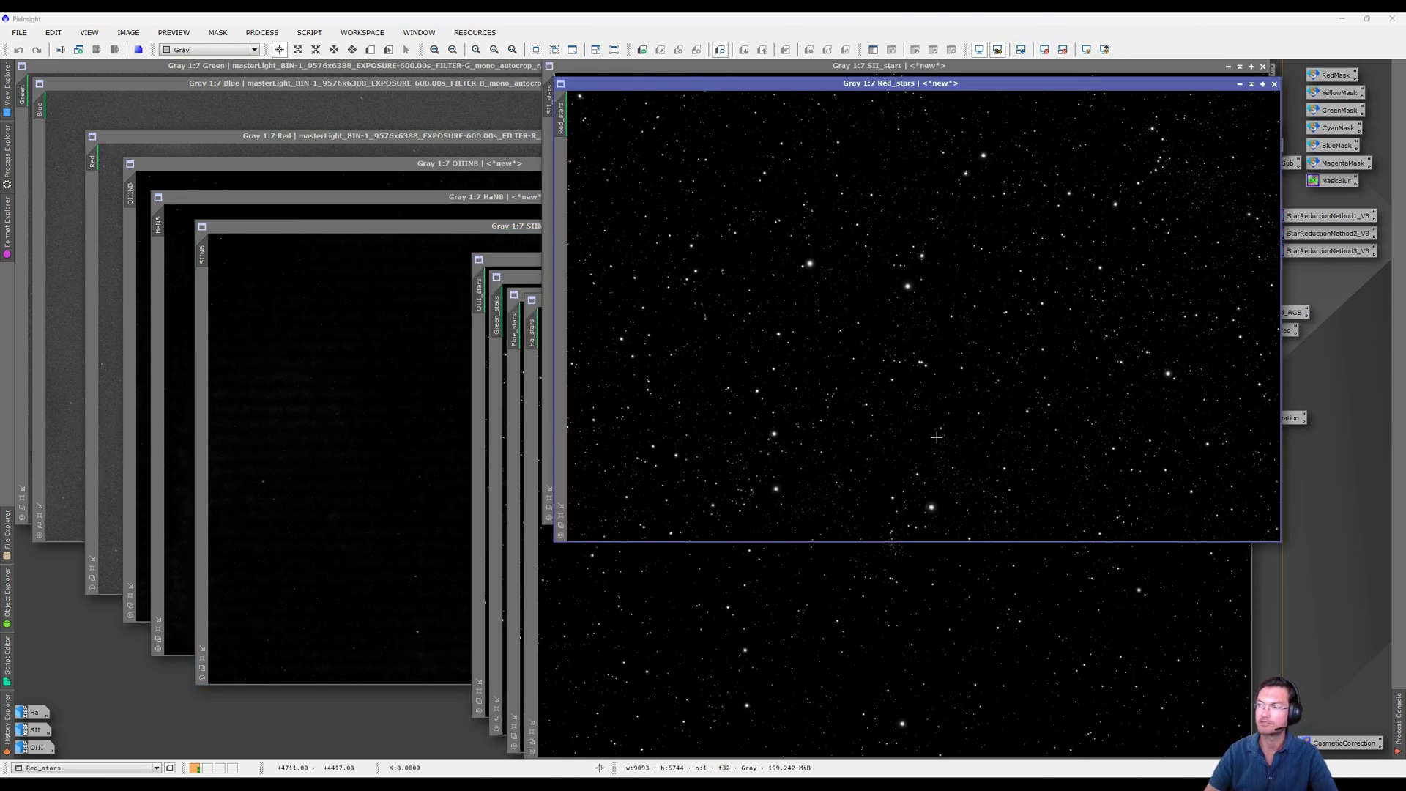
# Iconize the six generated star images: Red, SII, Ha, Blue, Green and OIII
pyautogui.click(1239, 84)
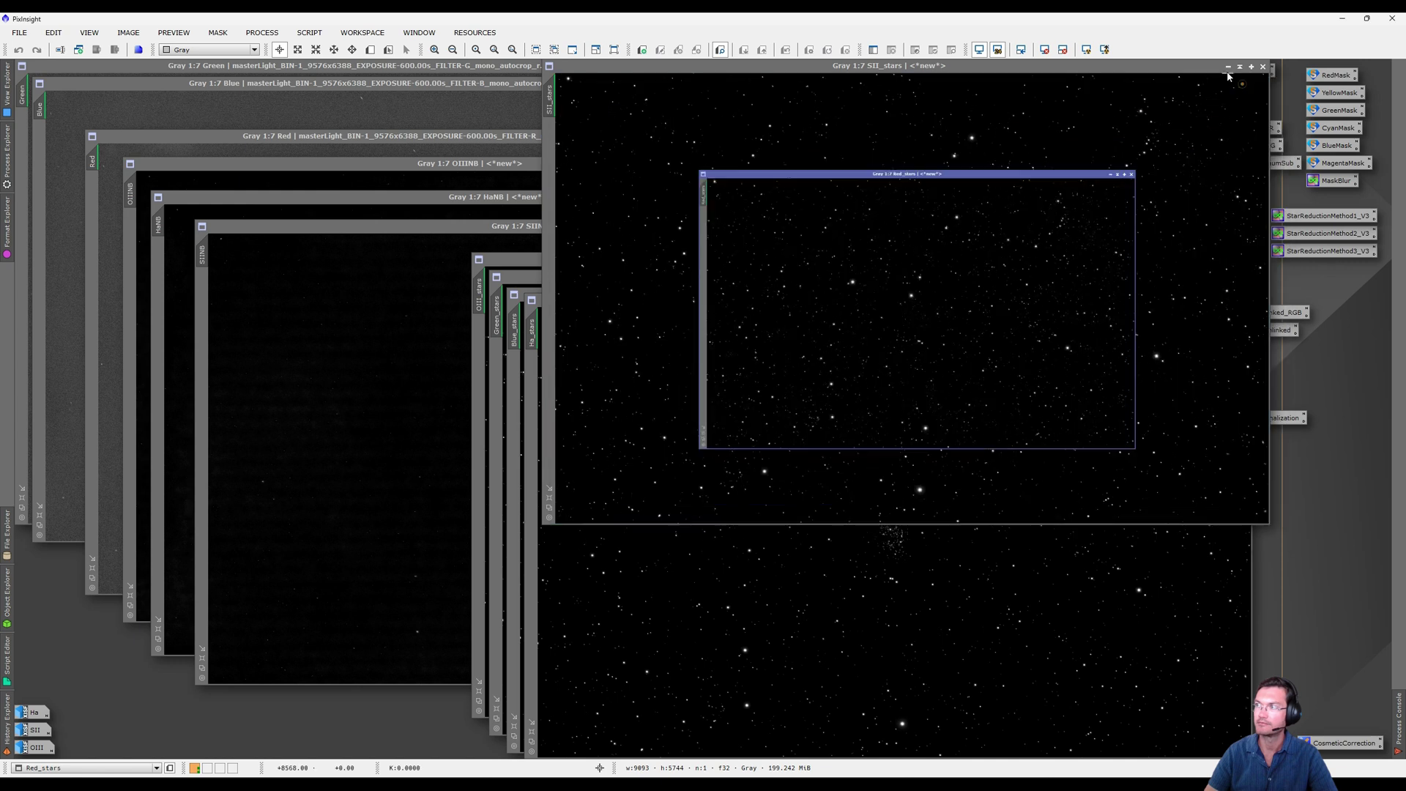
pyautogui.click(1228, 66)
pyautogui.click(1210, 305)
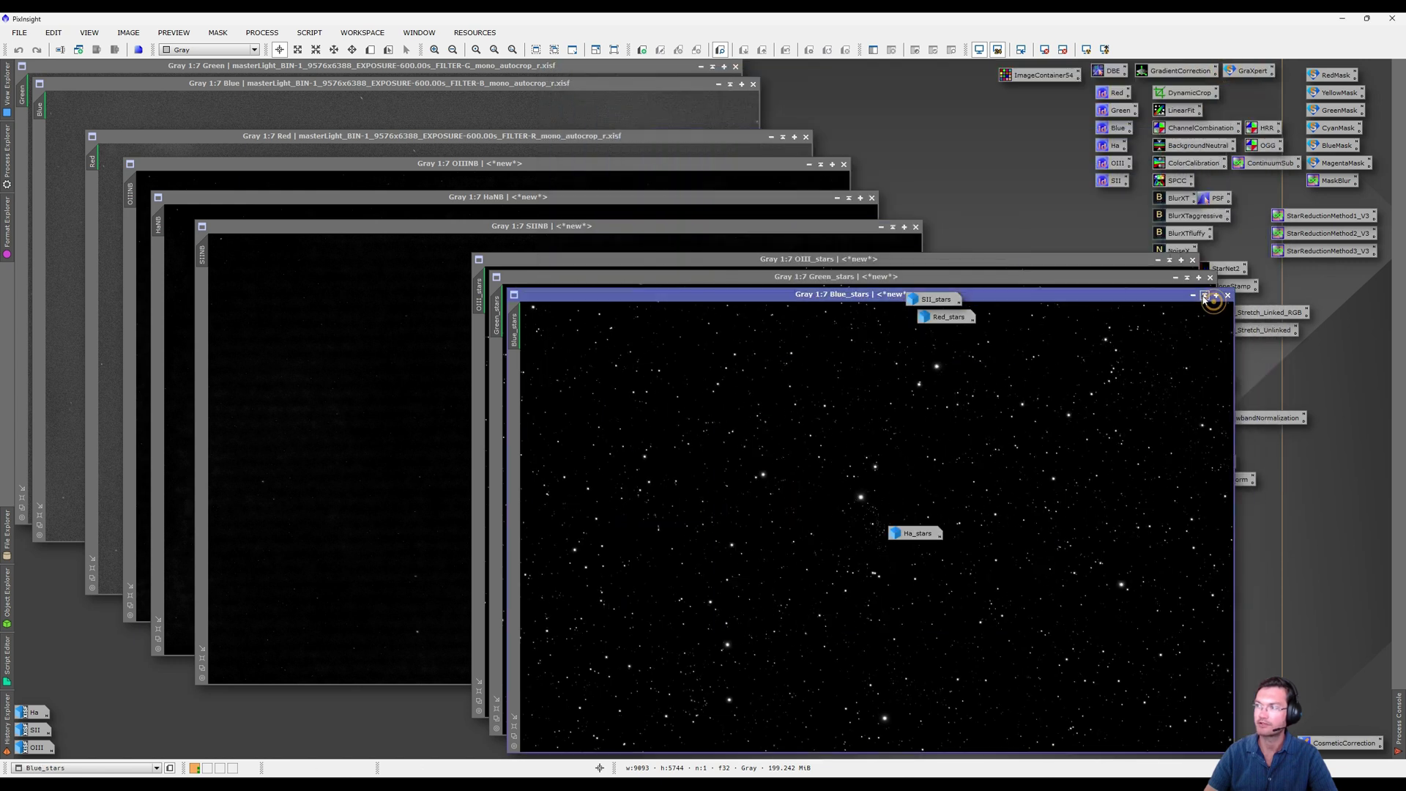
pyautogui.click(1192, 296)
pyautogui.click(1176, 277)
pyautogui.click(1158, 260)
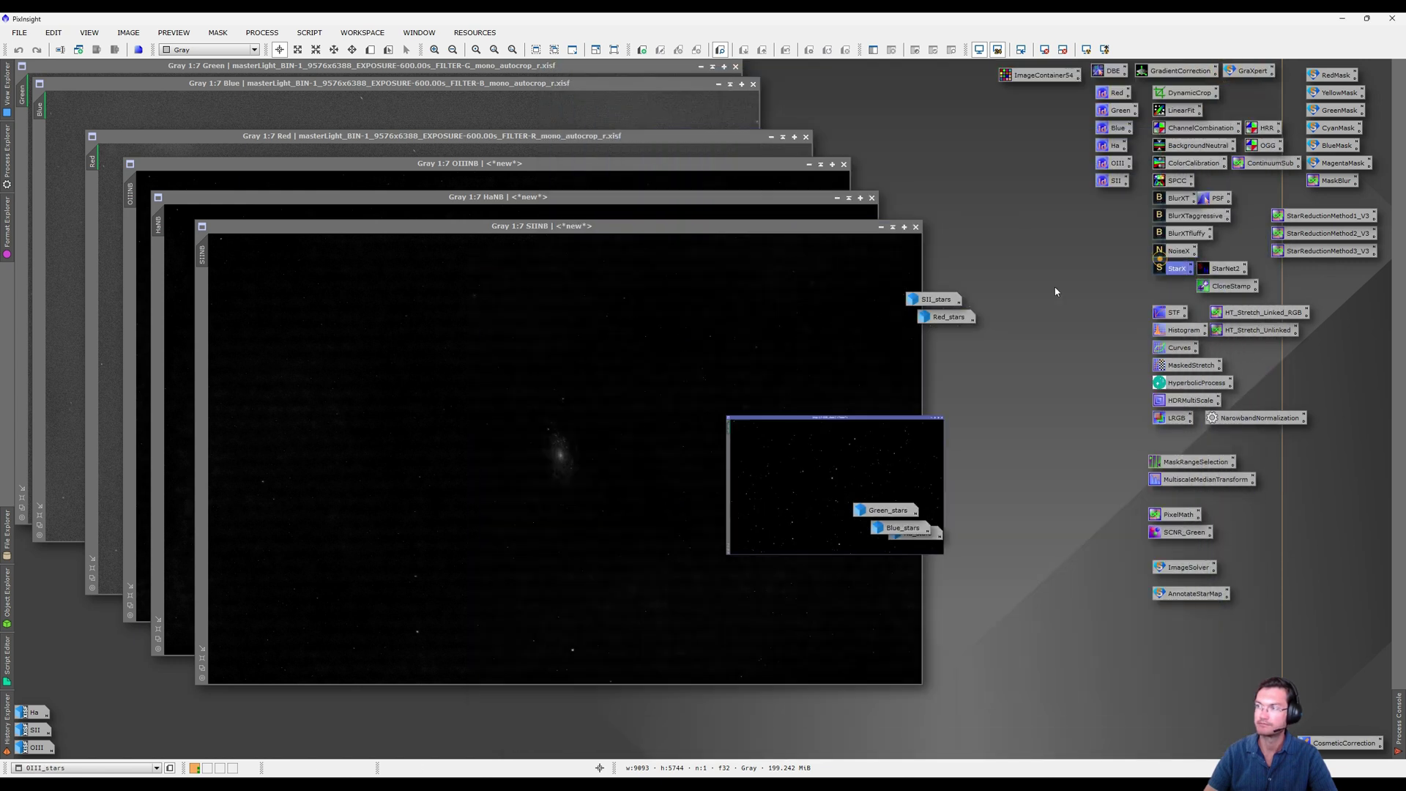
# Arrange the six star-image icons in a column and place them below the AnnotateStarMap icon
pyautogui.moveTo(913, 554); pyautogui.dragTo(882, 555)
pyautogui.rightClick(863, 496)
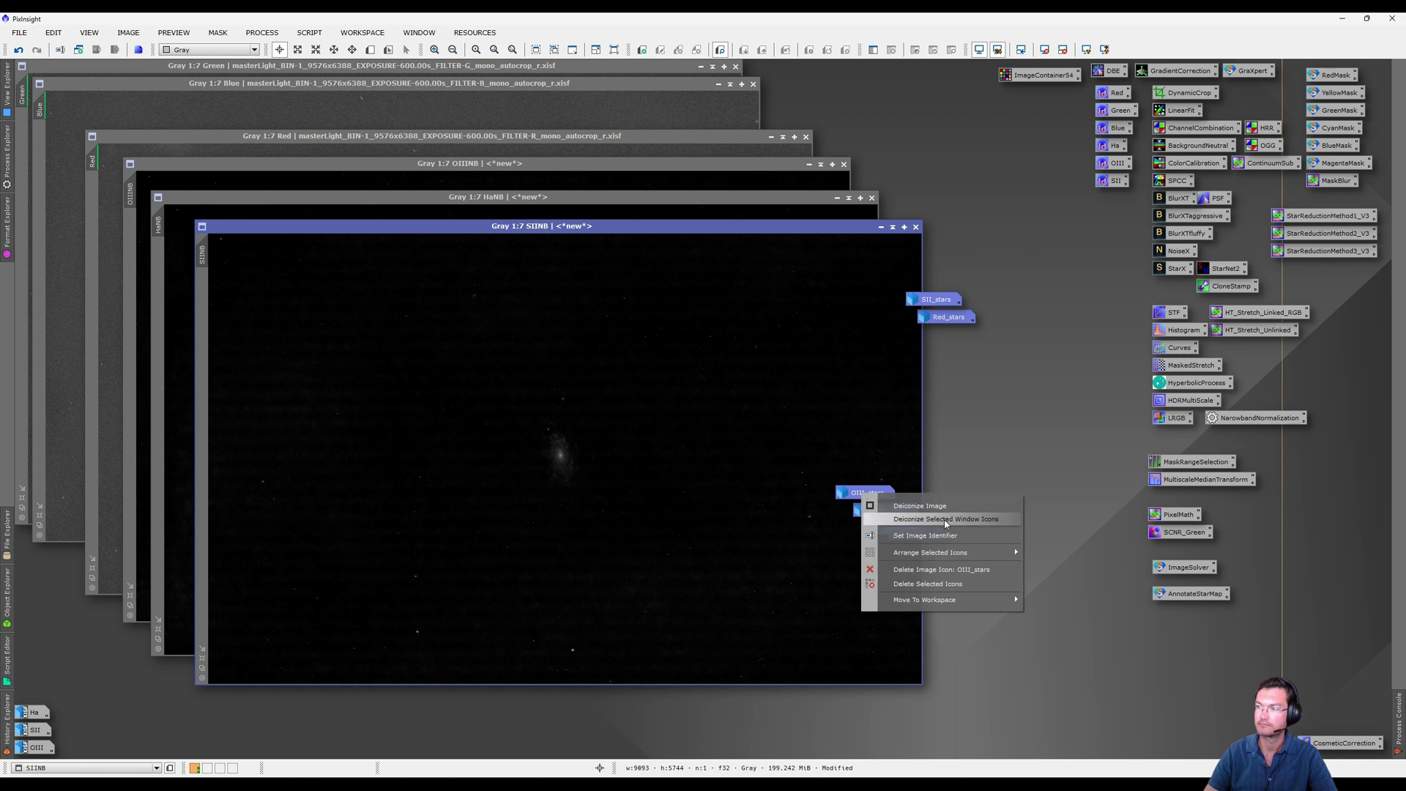
pyautogui.click(1055, 553)
pyautogui.moveTo(933, 390)
pyautogui.mouseDown()
pyautogui.moveTo(1126, 665)
pyautogui.moveTo(1179, 709)
pyautogui.mouseUp()
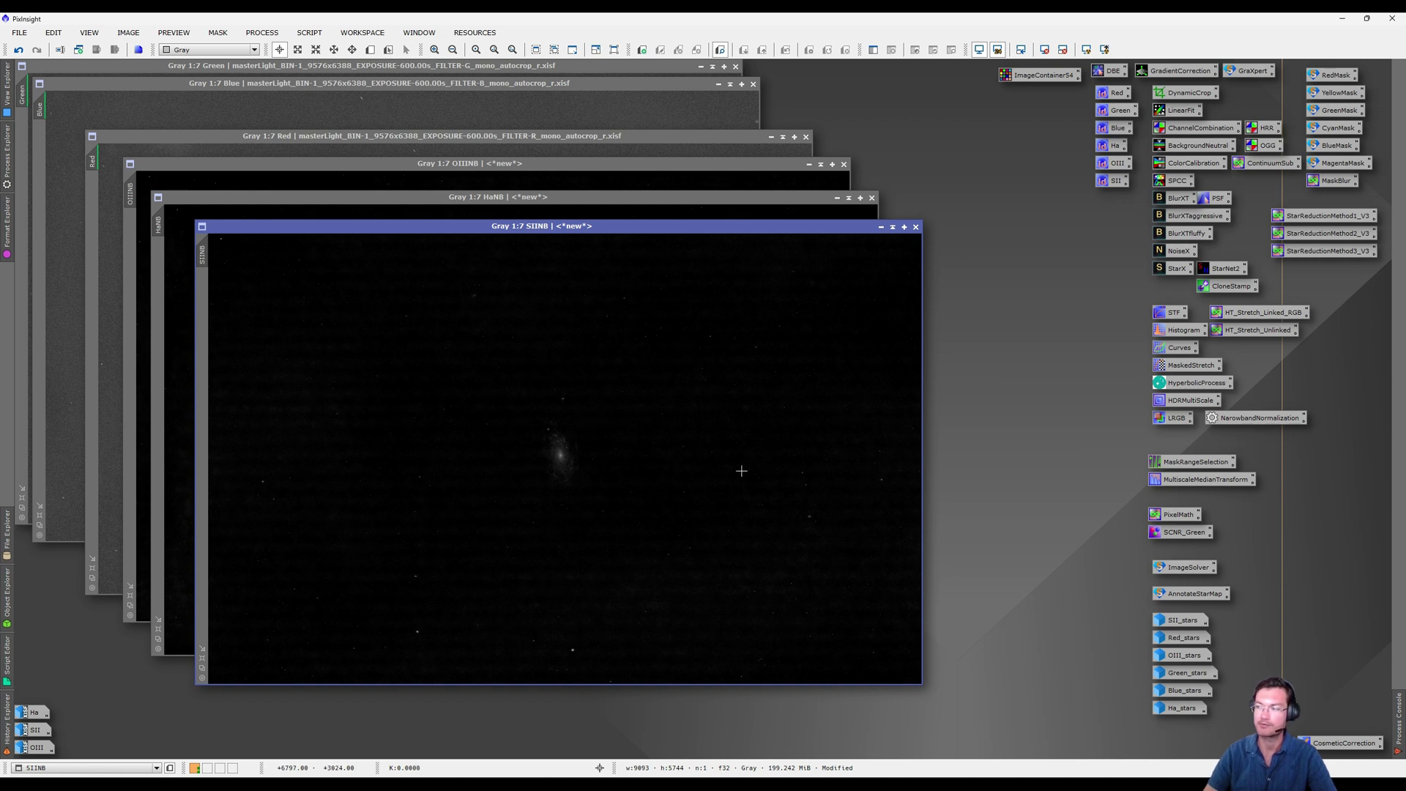
# Set up the ForaxxPaletteUtility script for three channels, assigning SIINB to Sii, HaNB to Ha and OIIINB to Oiii
pyautogui.click(309, 32)
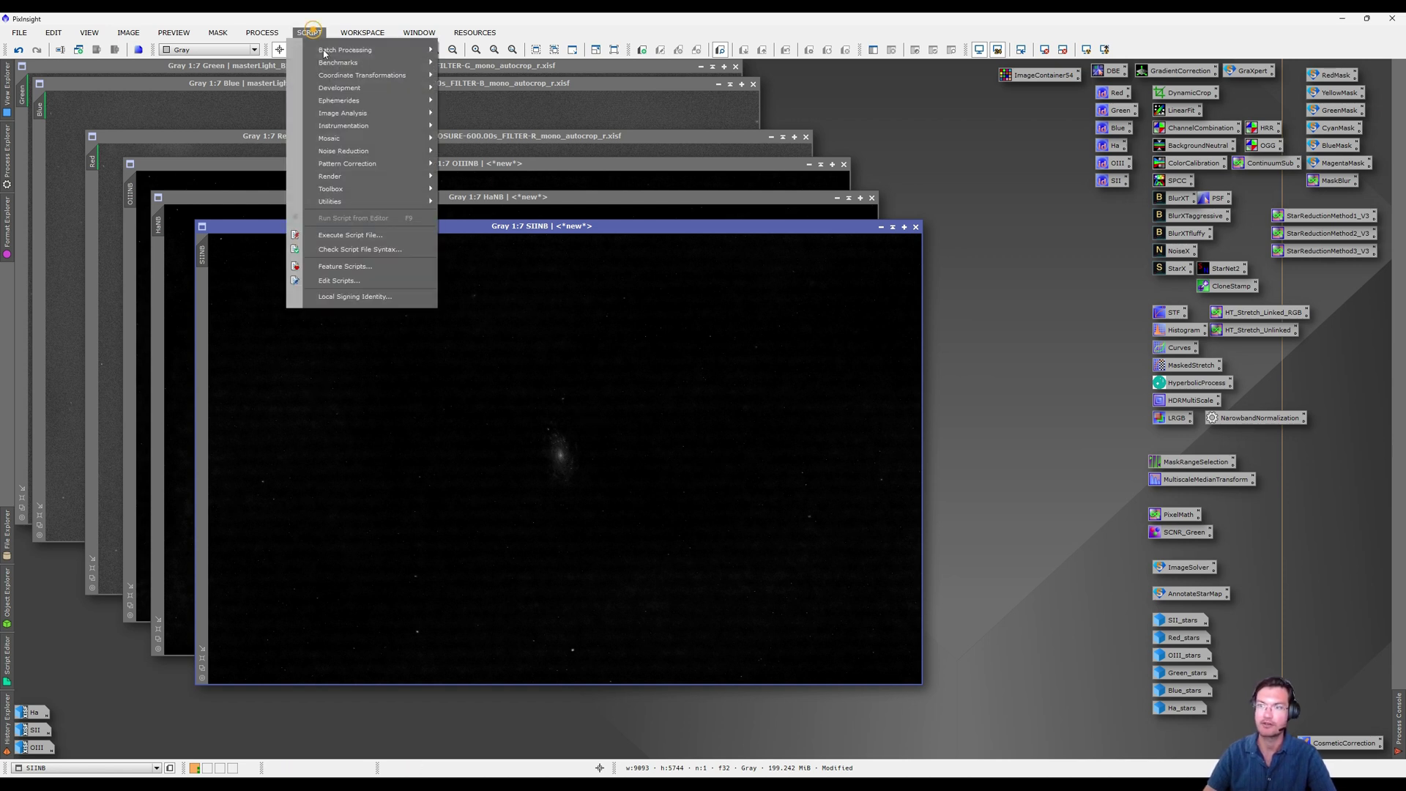
pyautogui.moveTo(368, 206)
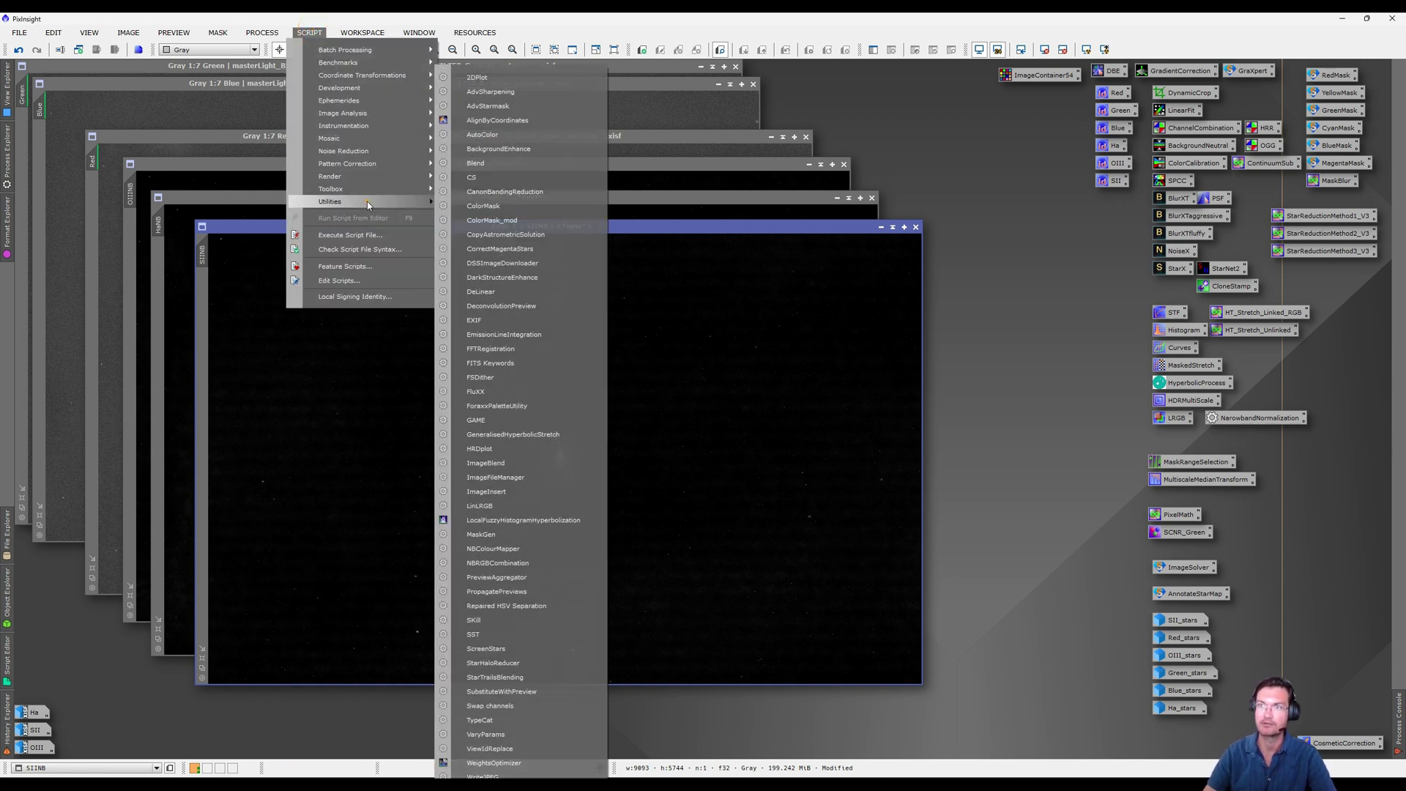
pyautogui.click(555, 407)
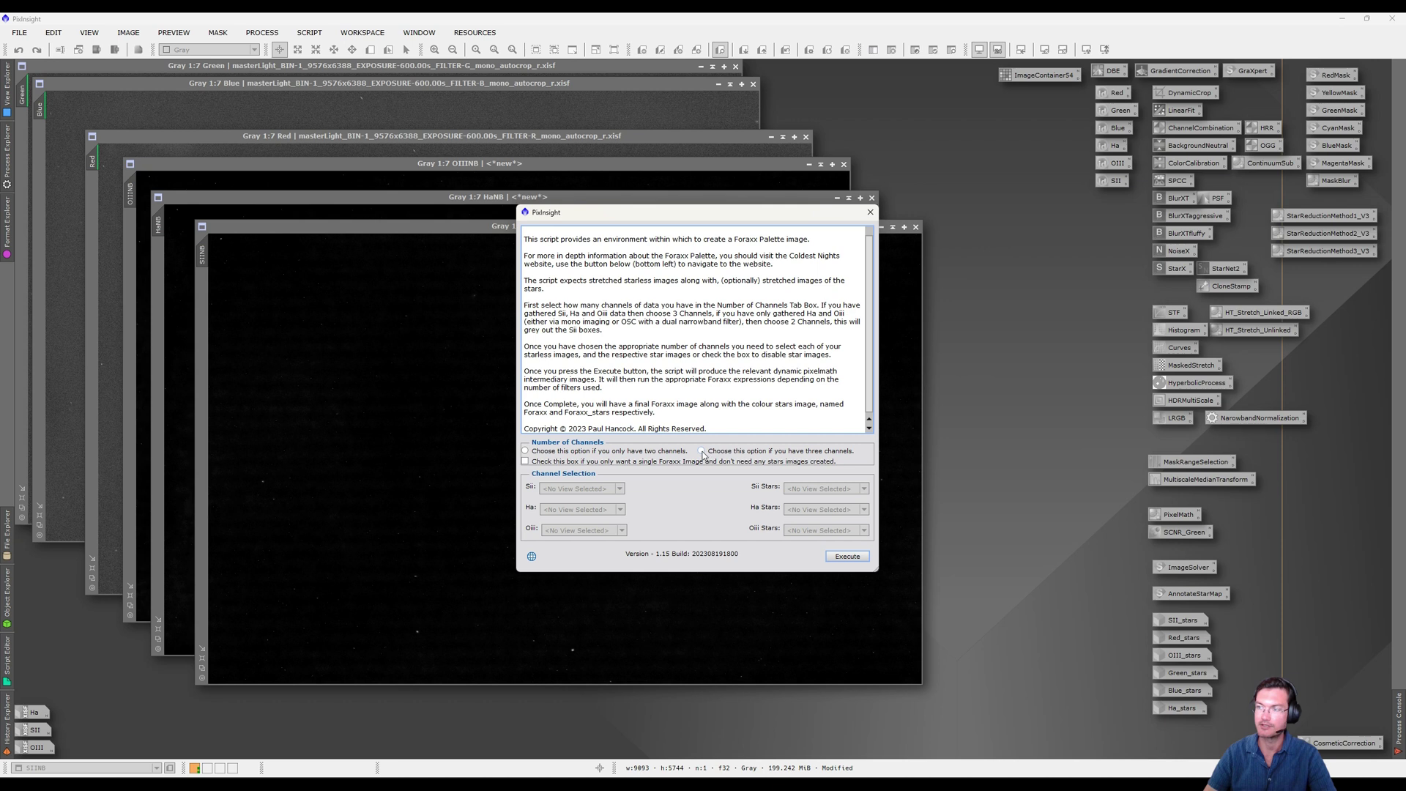
pyautogui.click(701, 451)
pyautogui.click(580, 489)
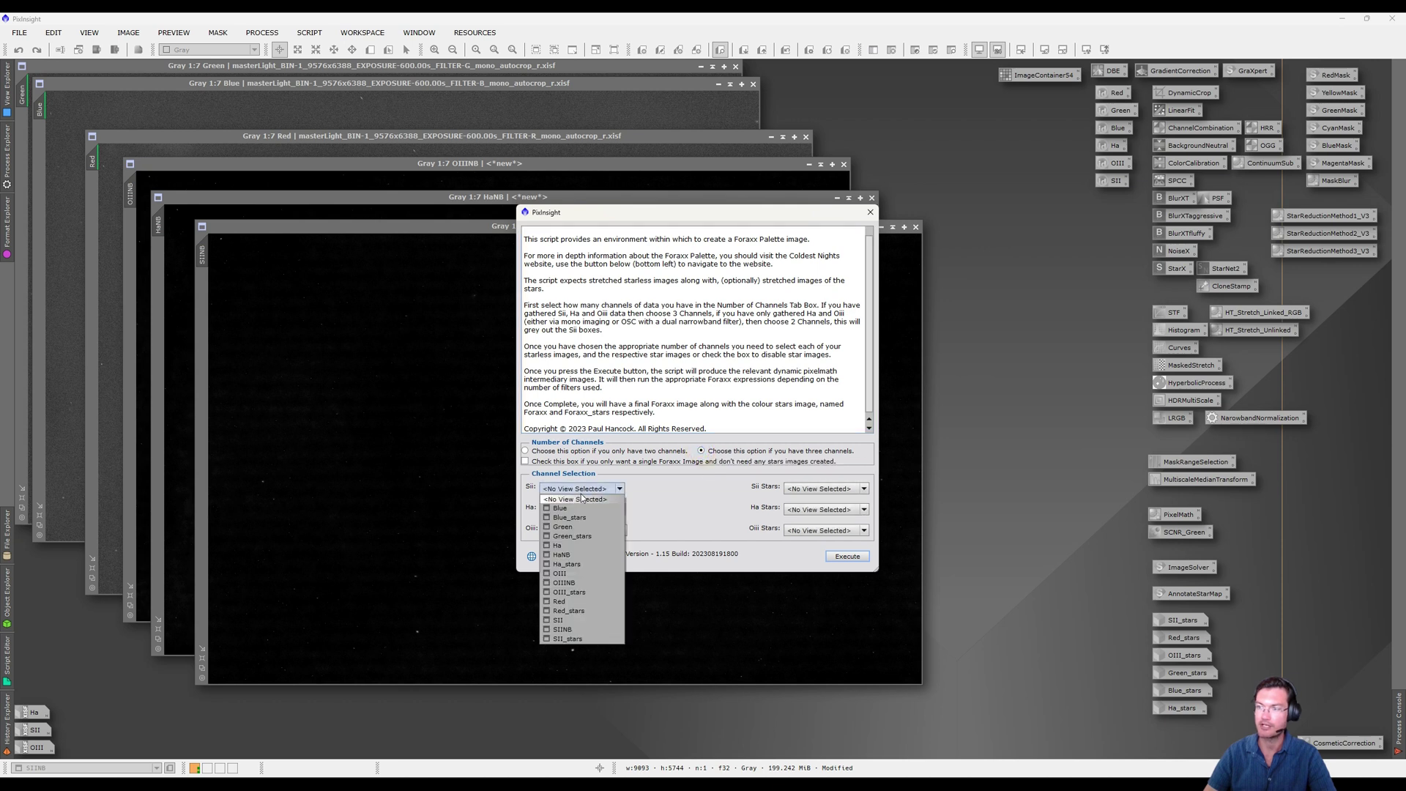
pyautogui.click(582, 631)
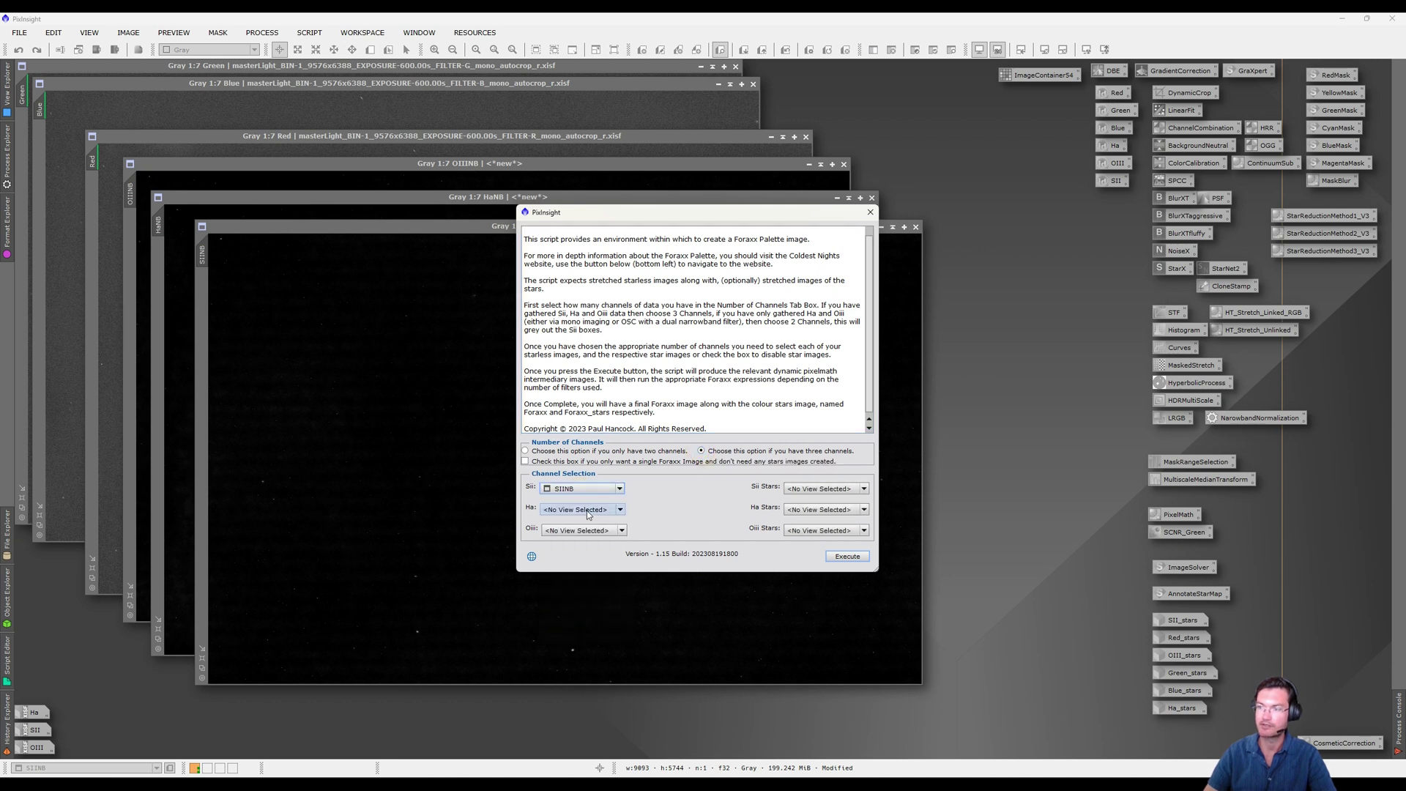
pyautogui.click(587, 510)
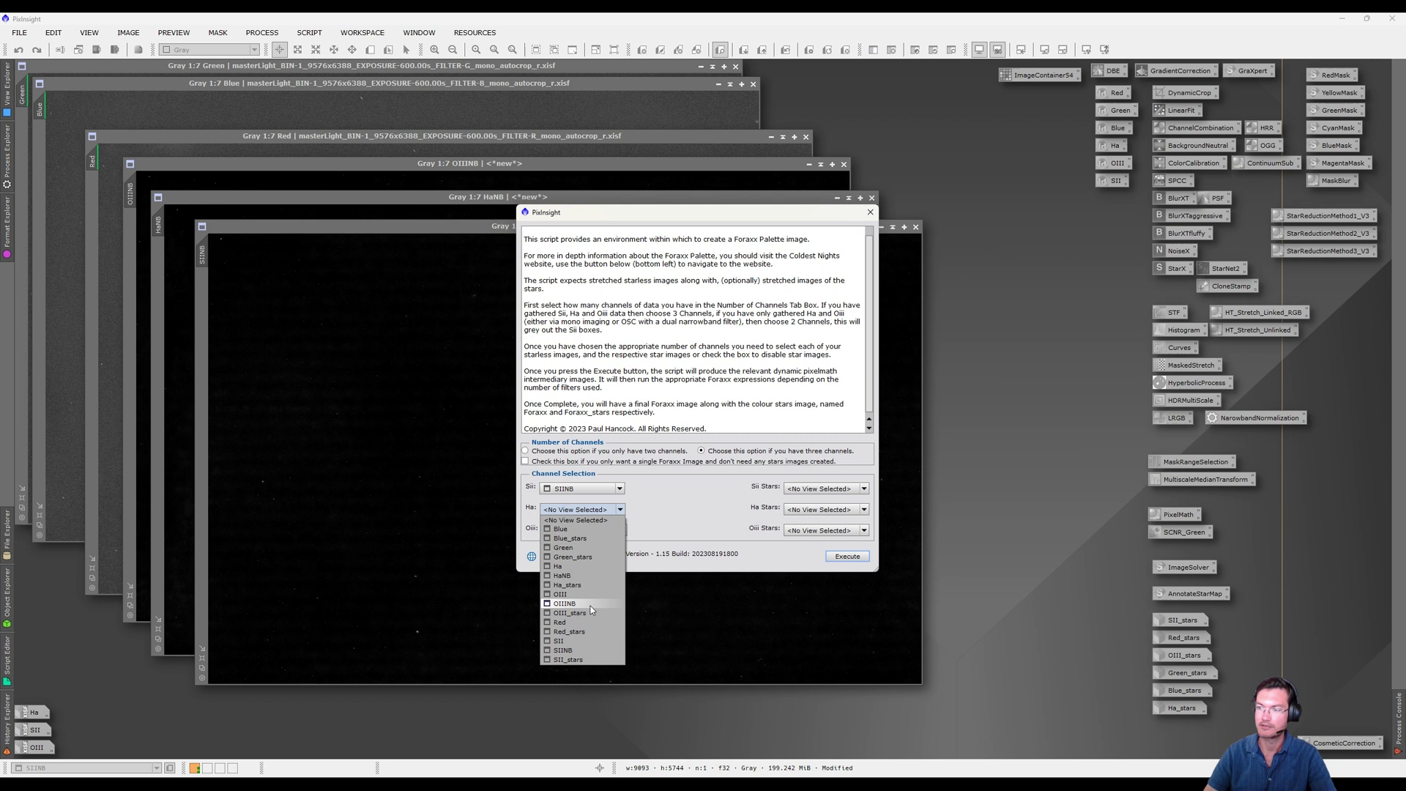
pyautogui.click(568, 576)
pyautogui.click(573, 531)
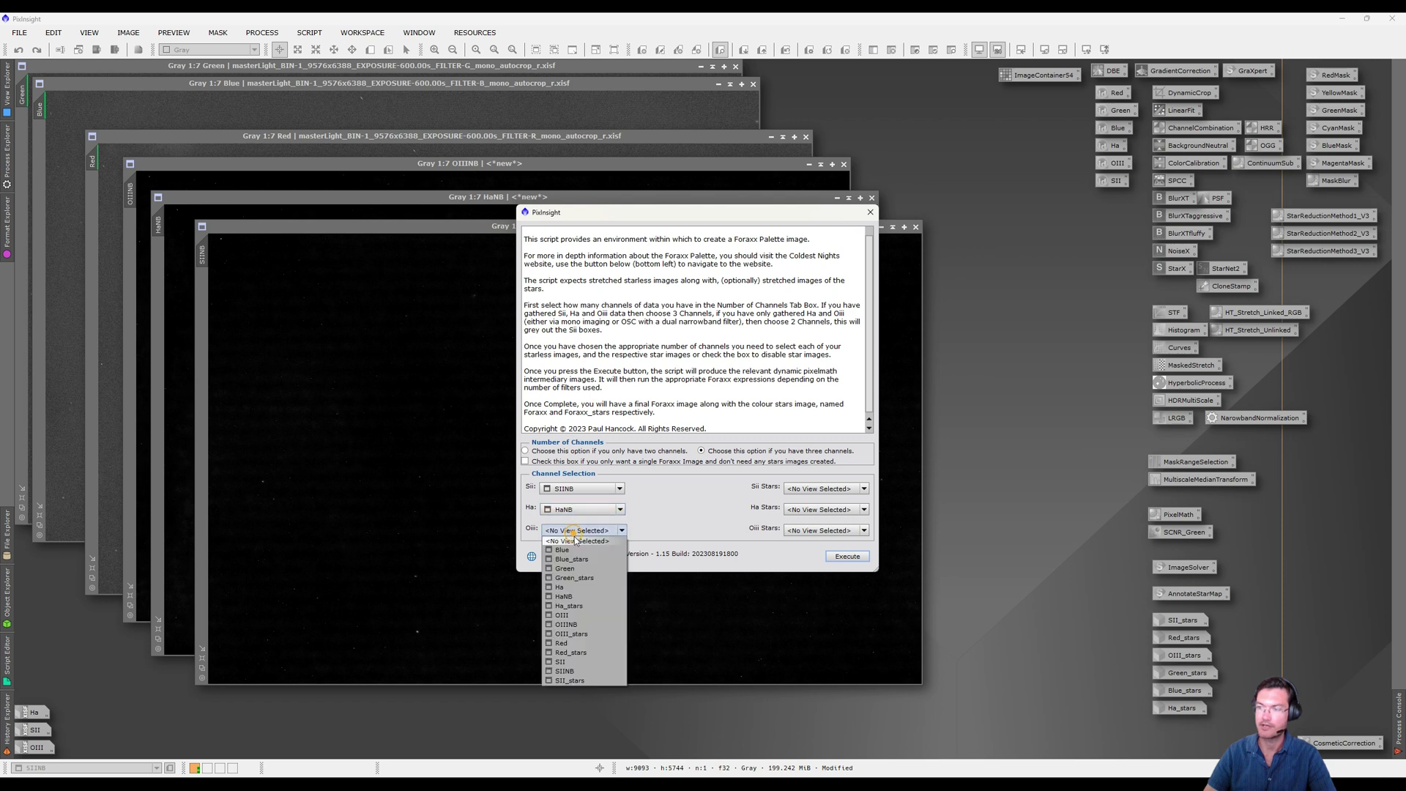
pyautogui.click(575, 624)
# Assign SII_stars, Ha_stars and OIII_stars as the script's star images and execute it to create the Foraxx palette images
pyautogui.click(815, 489)
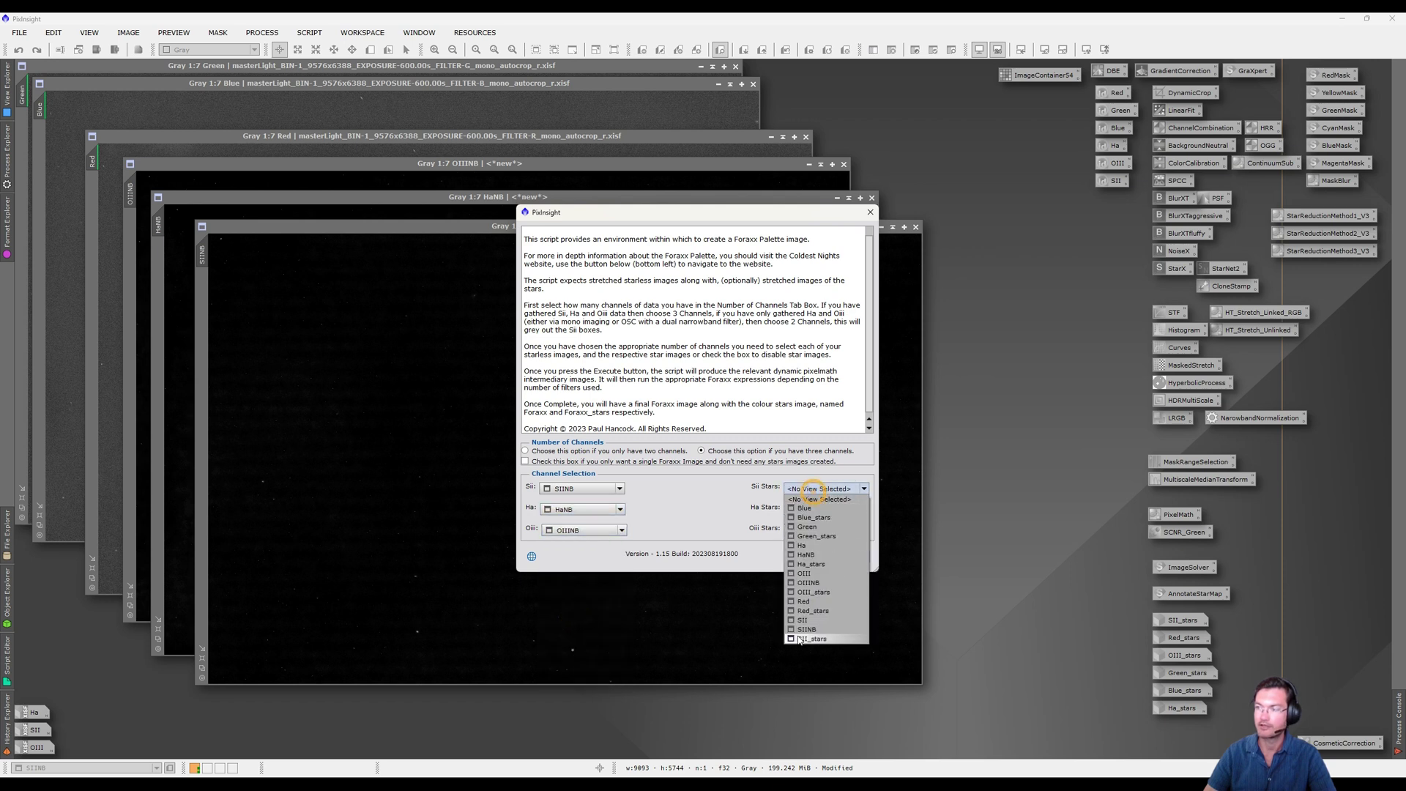
pyautogui.click(805, 638)
pyautogui.click(798, 509)
pyautogui.click(826, 583)
pyautogui.click(824, 530)
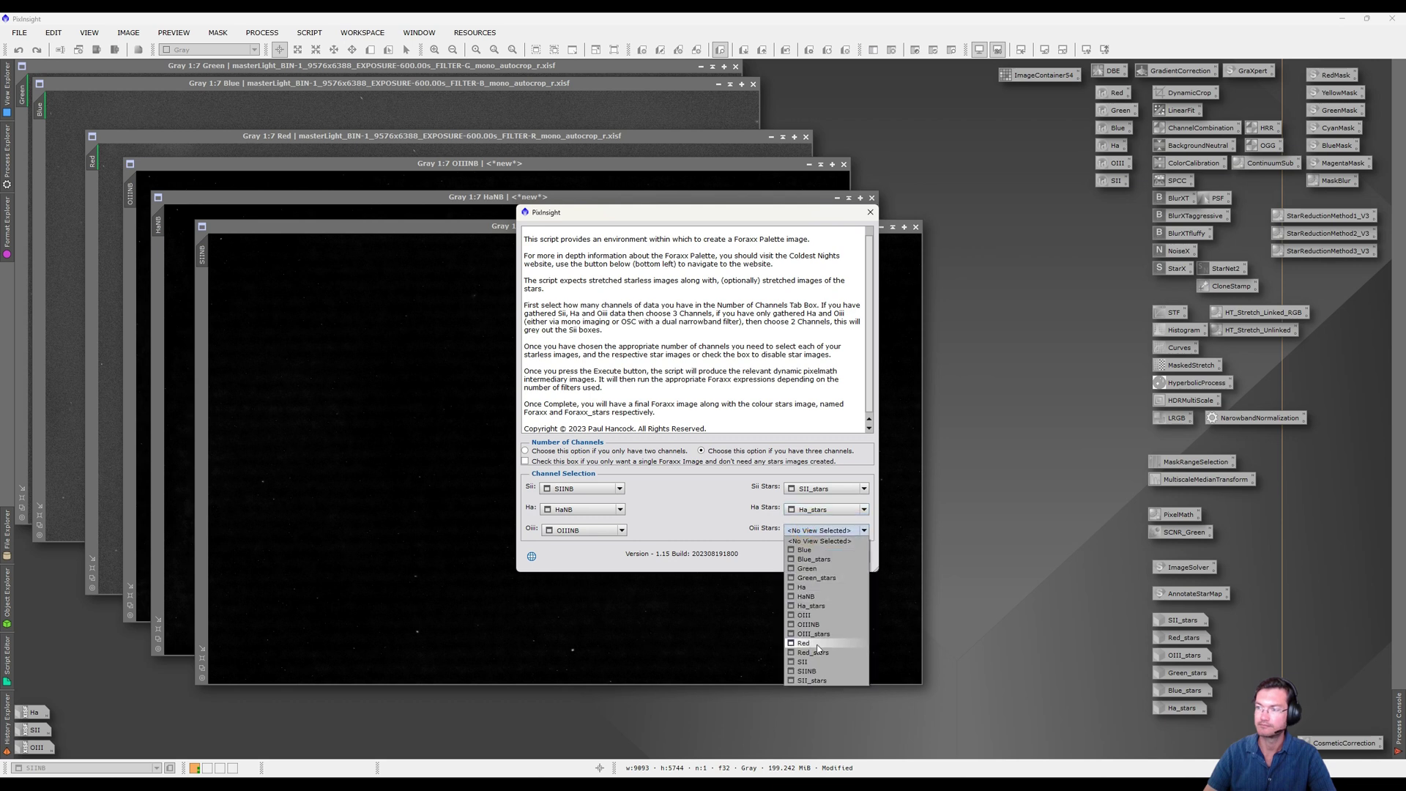
pyautogui.click(813, 634)
pyautogui.click(846, 556)
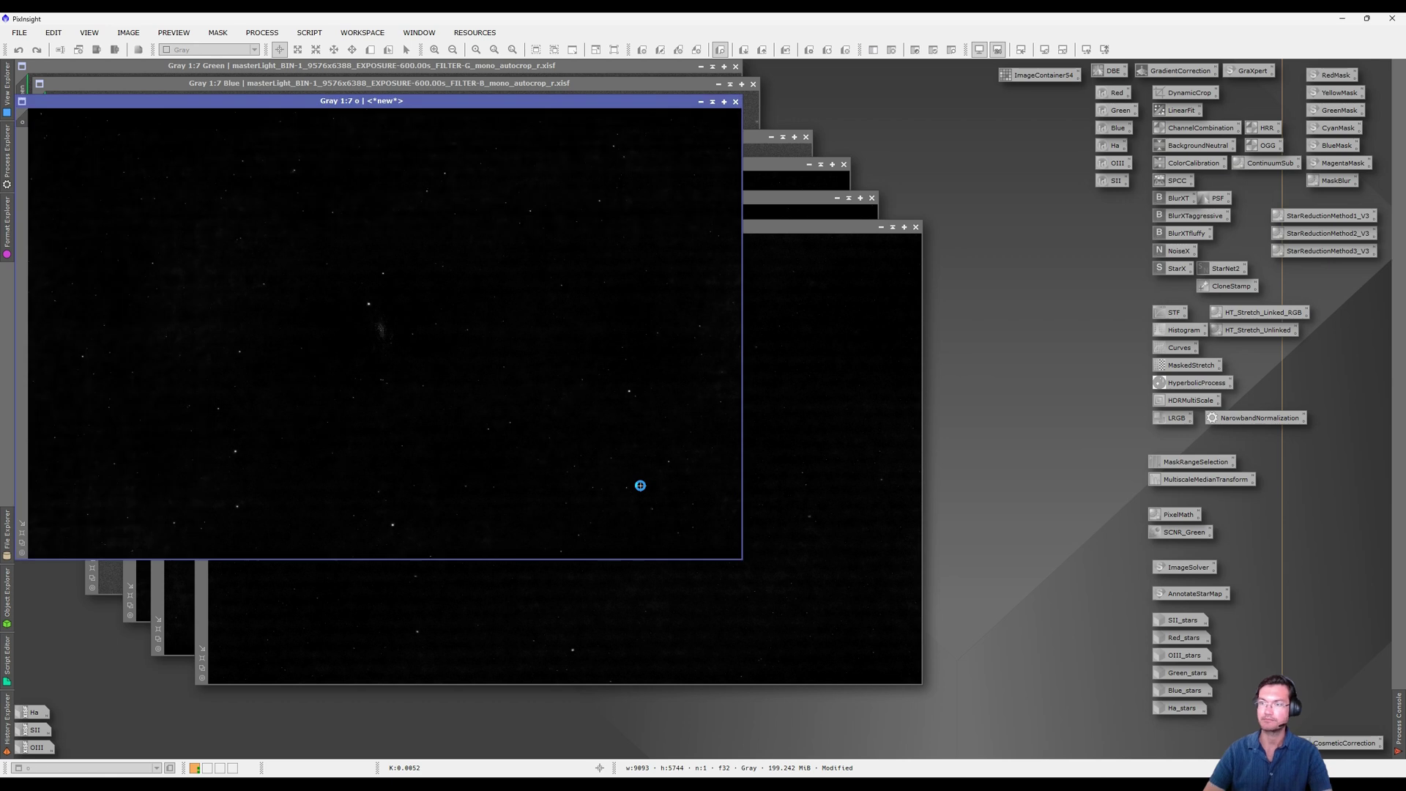
# Place the Foraxx_stars icon below the Ha_stars icon and inspect the galaxy up close in the Foraxx image
pyautogui.moveTo(1115, 584); pyautogui.dragTo(1181, 731)
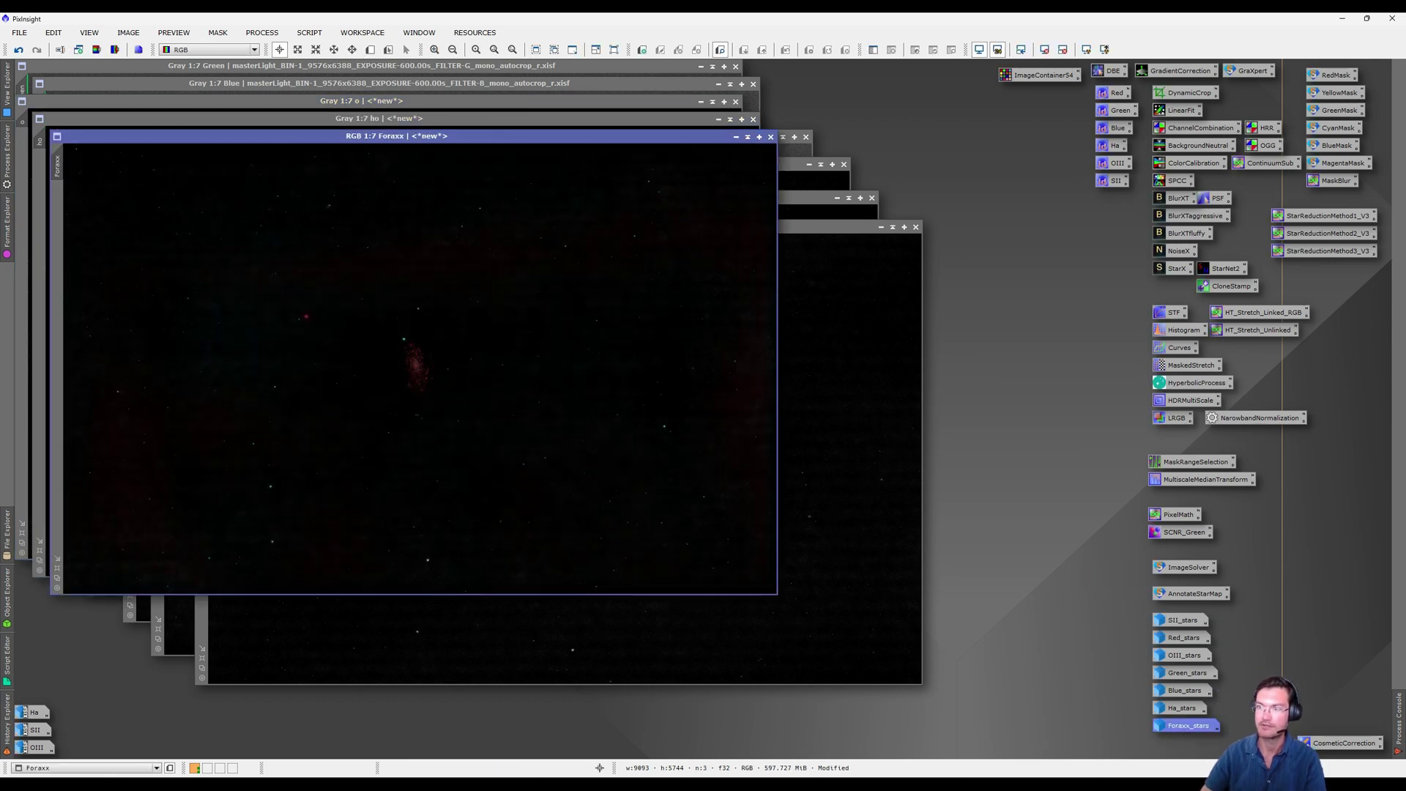
pyautogui.scroll(3, 387, 339)
pyautogui.scroll(3, 388, 339)
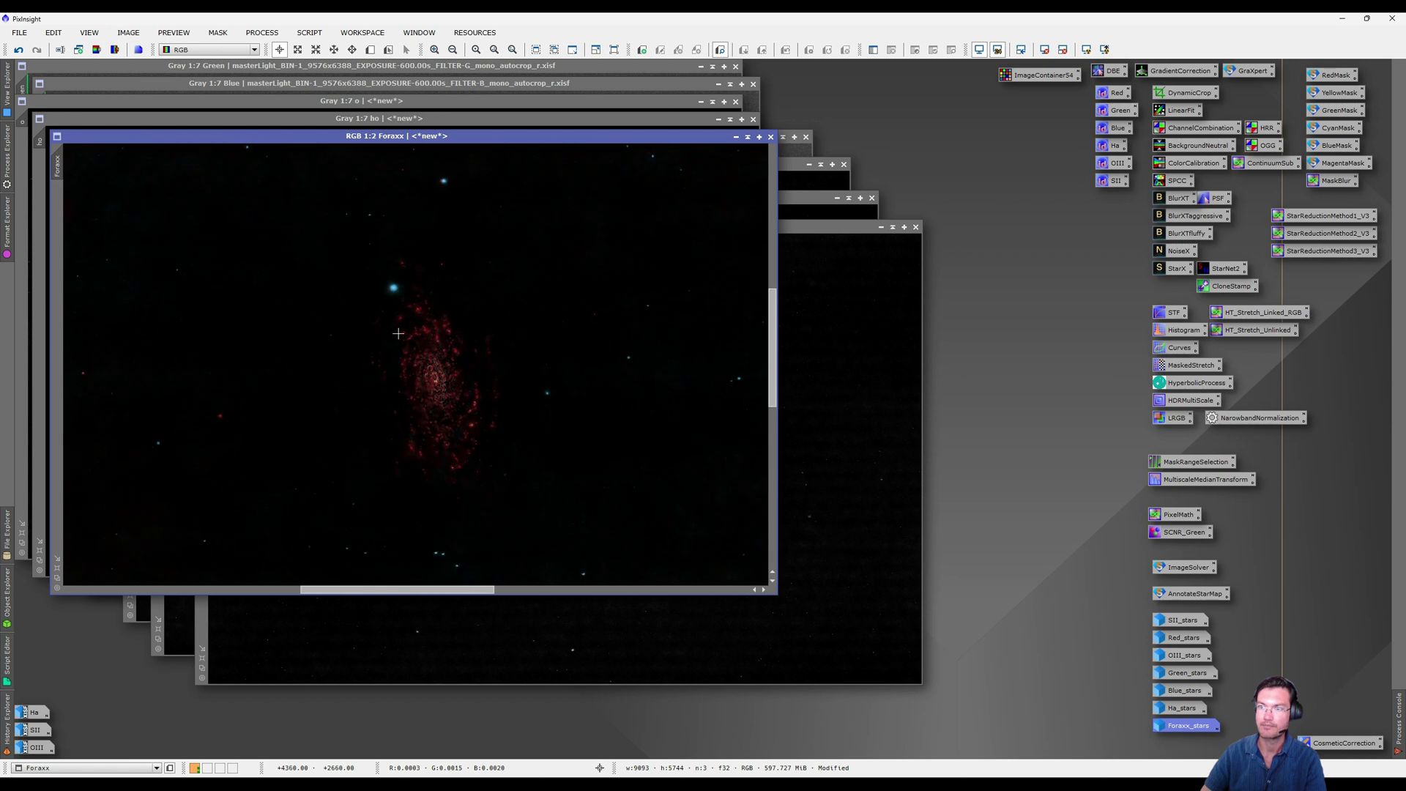
pyautogui.moveTo(772, 343); pyautogui.dragTo(771, 348)
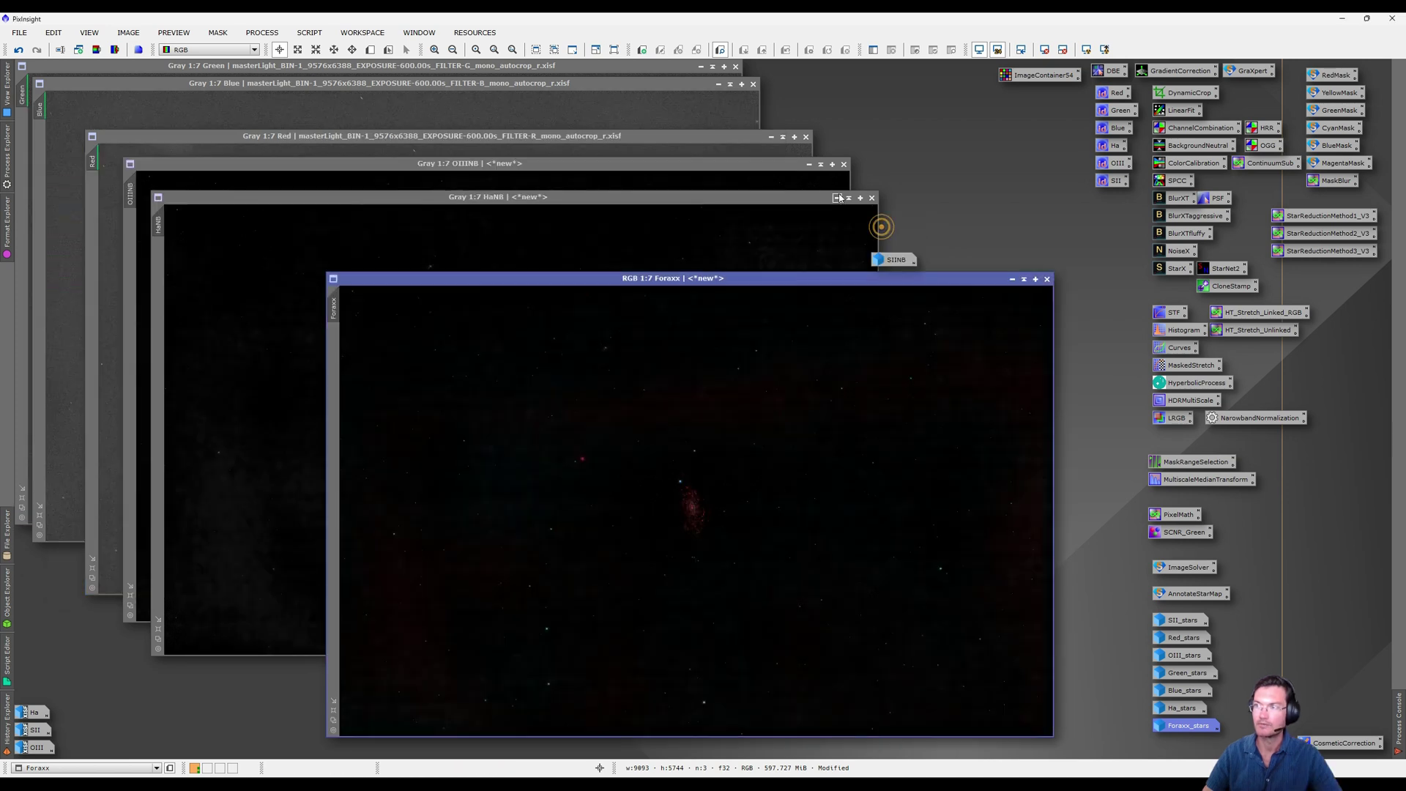
# Iconize the SIINB, HaNB, OIIINB and Foraxx images and place their icons beside the Ha, SII and OIII icons
pyautogui.moveTo(511, 396); pyautogui.dragTo(81, 721)
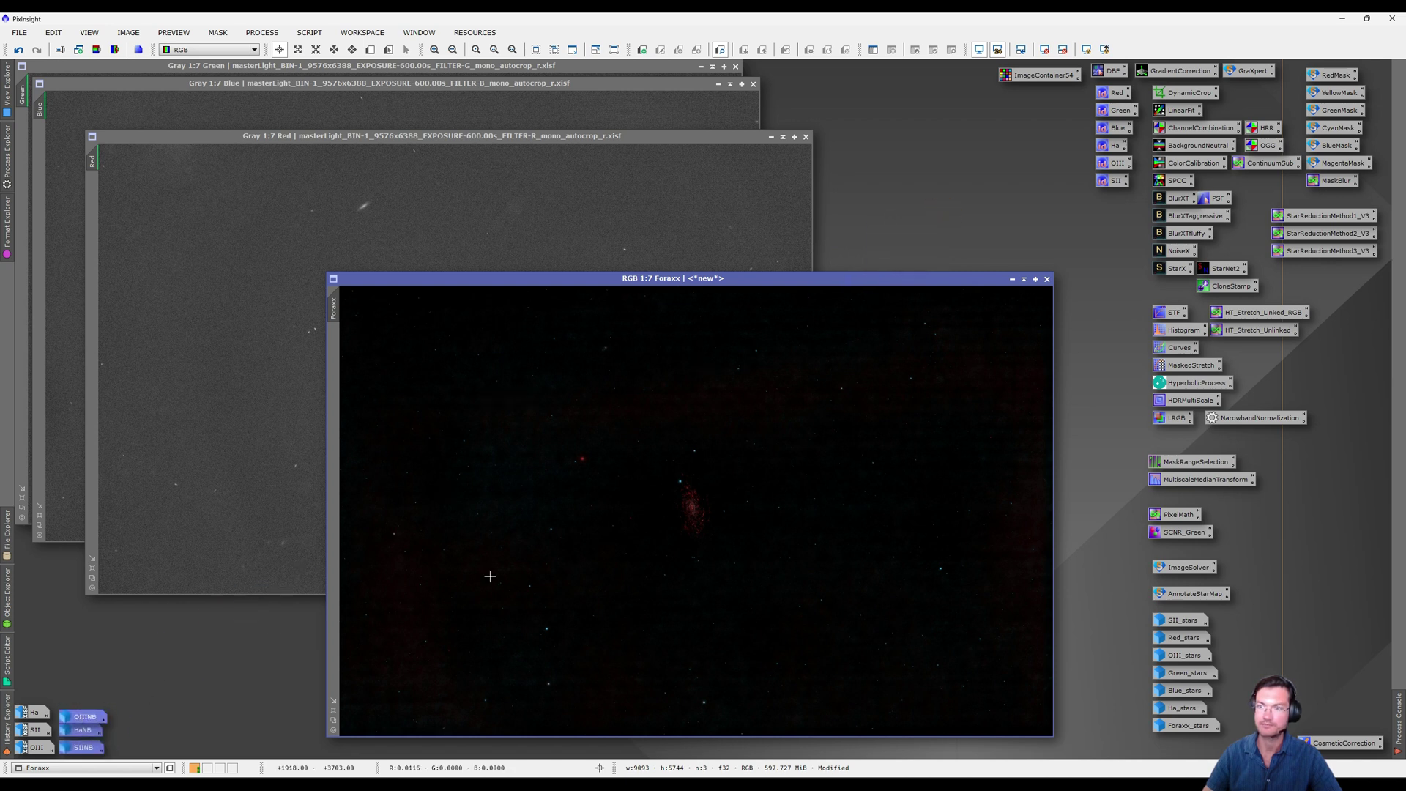
pyautogui.click(1013, 283)
pyautogui.moveTo(714, 512); pyautogui.dragTo(123, 753)
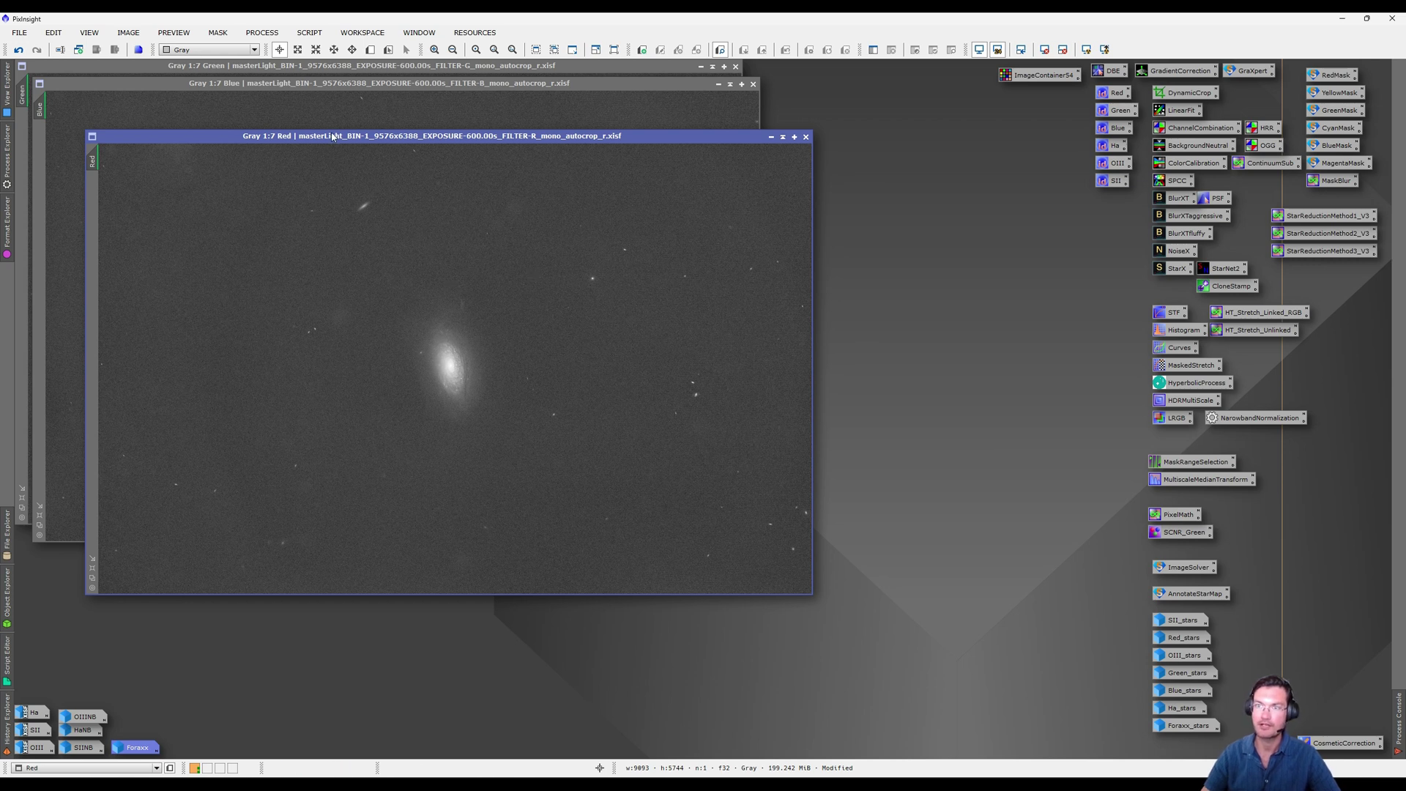
# Combine the Red, Green and Blue starless images into a new RGB image with ChannelCombination
pyautogui.moveTo(333, 138); pyautogui.dragTo(307, 109)
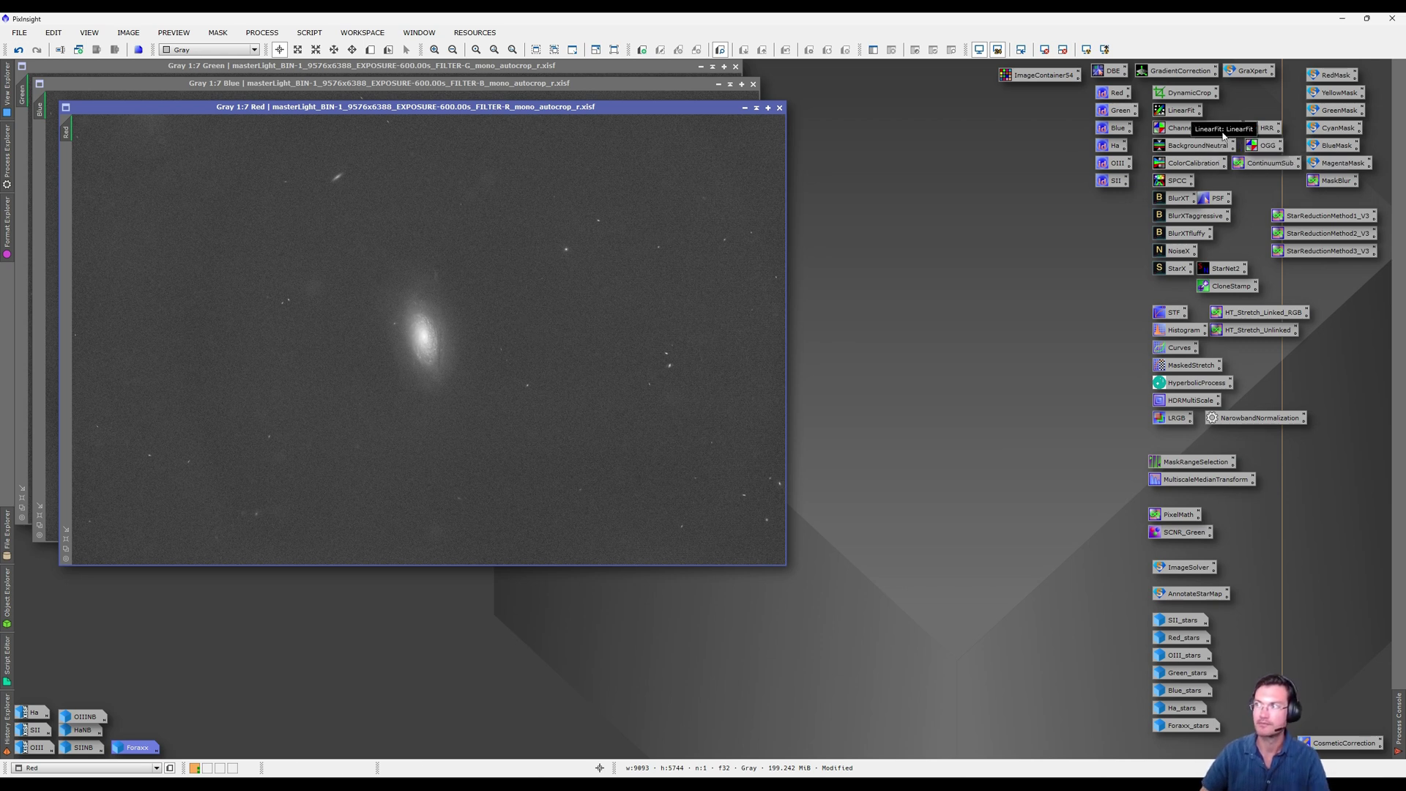
pyautogui.doubleClick(1200, 128)
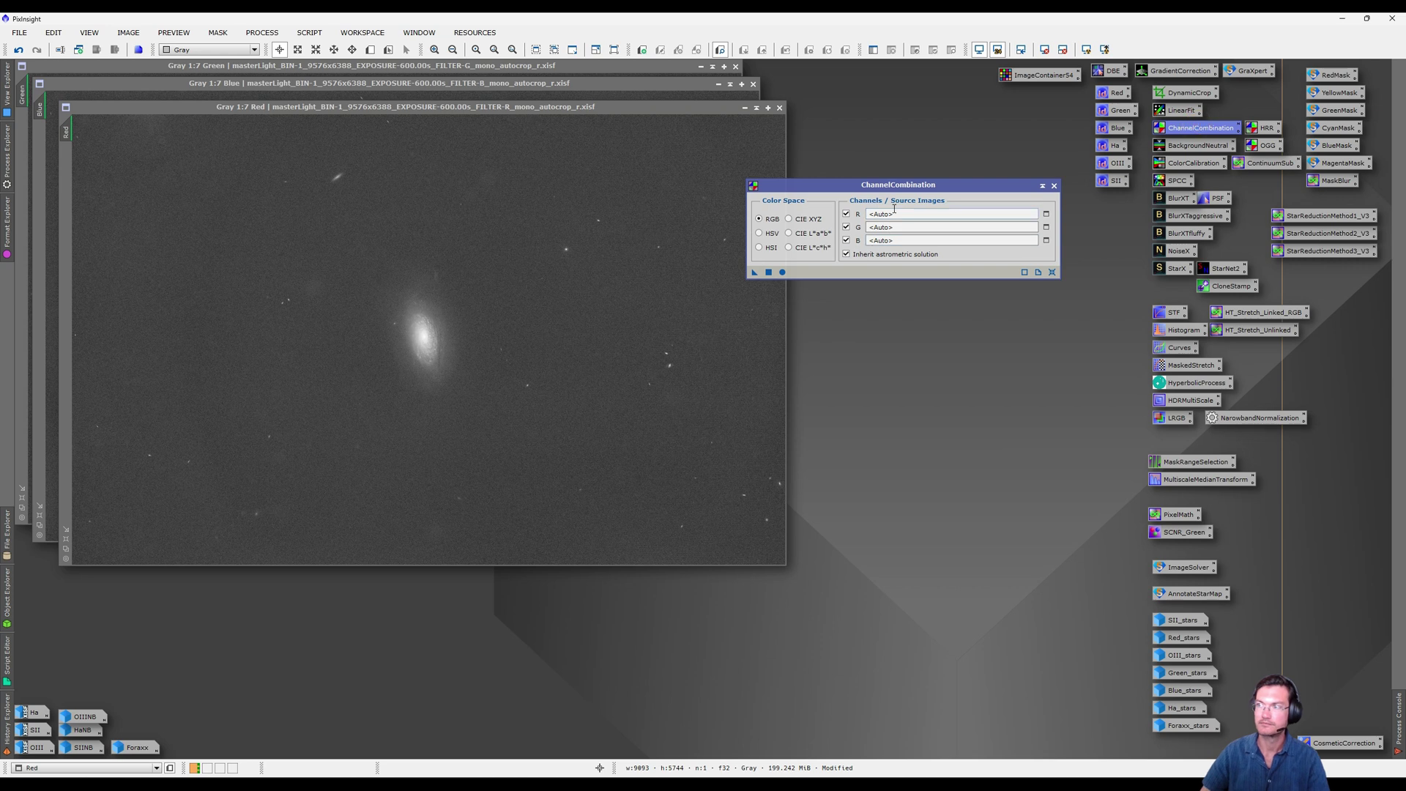
pyautogui.moveTo(66, 132); pyautogui.dragTo(886, 213)
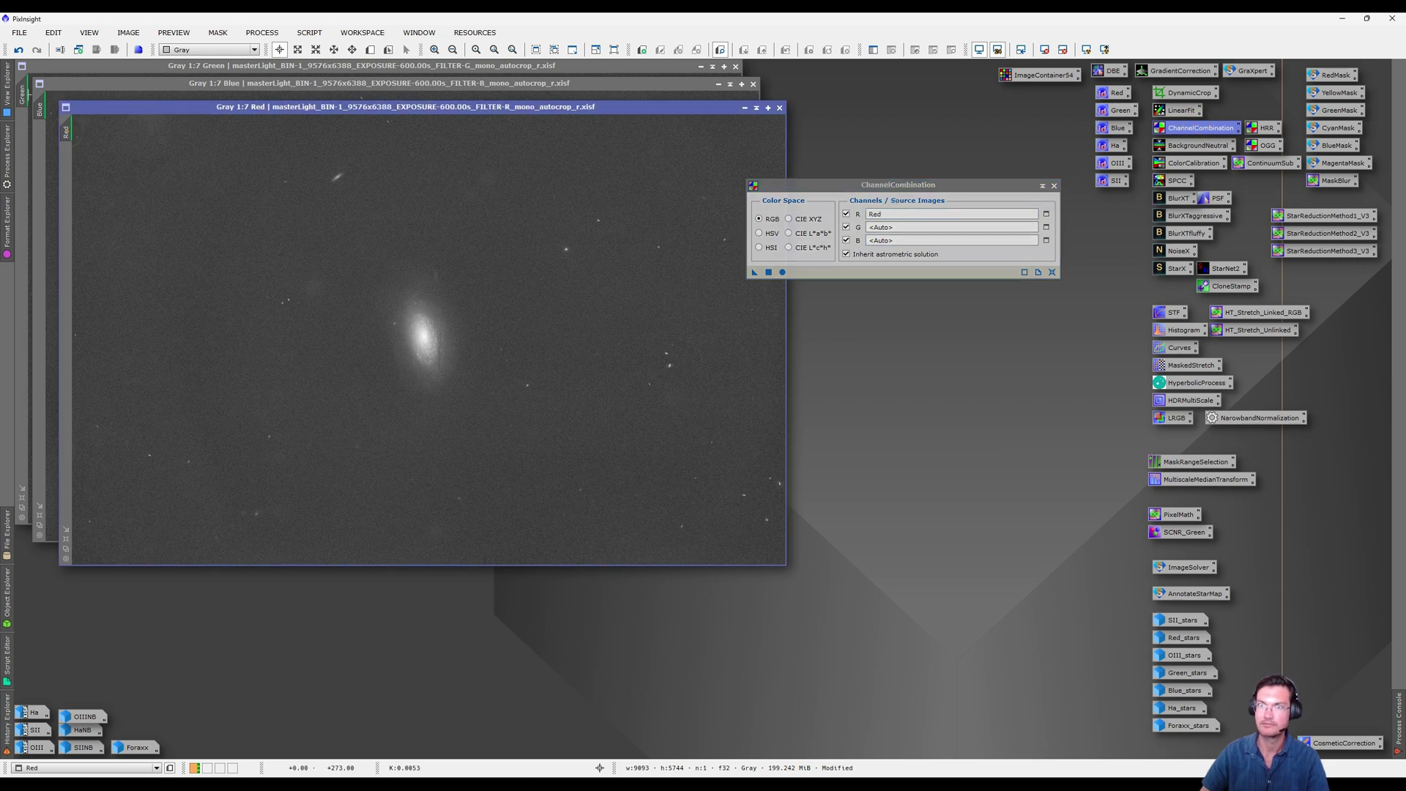
pyautogui.moveTo(22, 94); pyautogui.dragTo(886, 227)
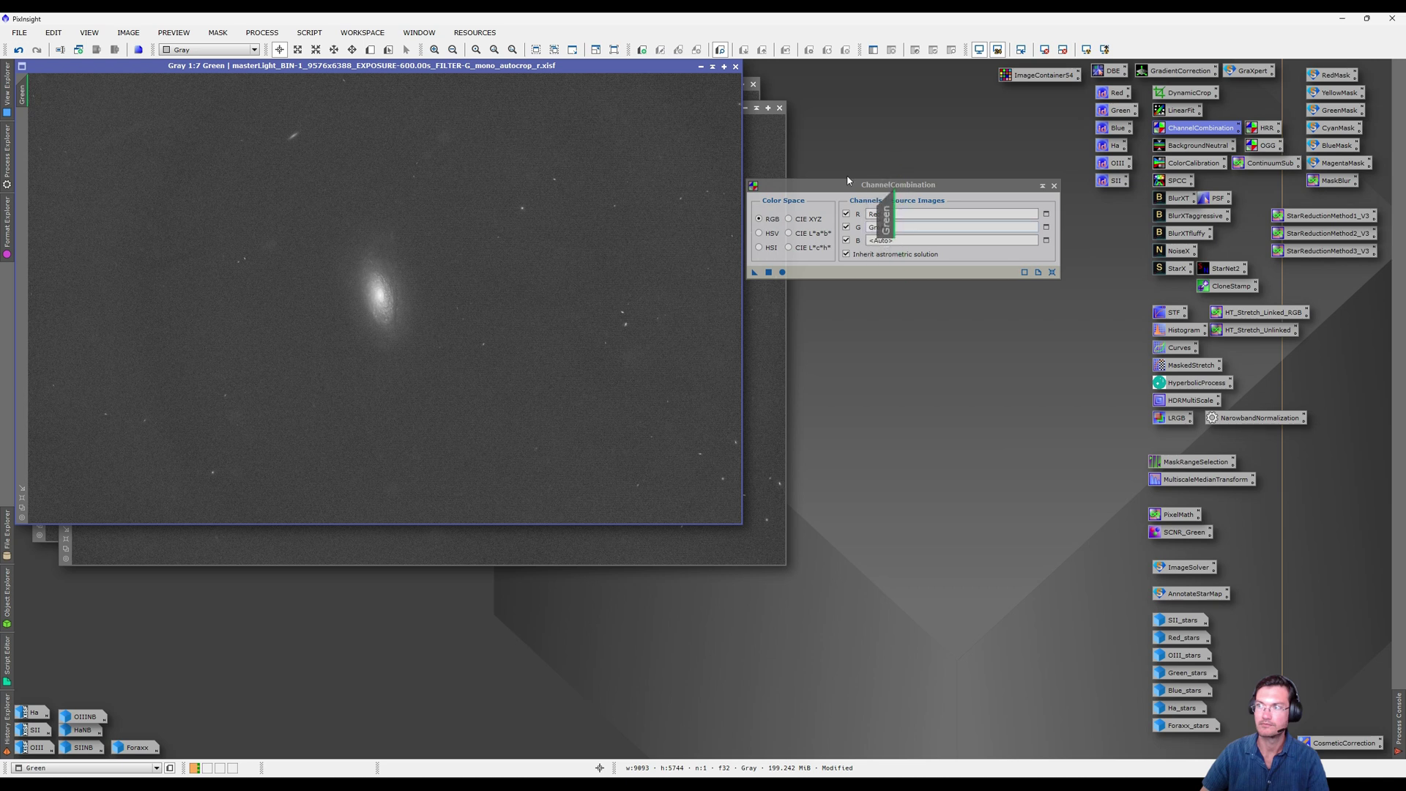
pyautogui.click(754, 99)
pyautogui.moveTo(40, 109); pyautogui.dragTo(886, 240)
pyautogui.moveTo(782, 272); pyautogui.dragTo(788, 277)
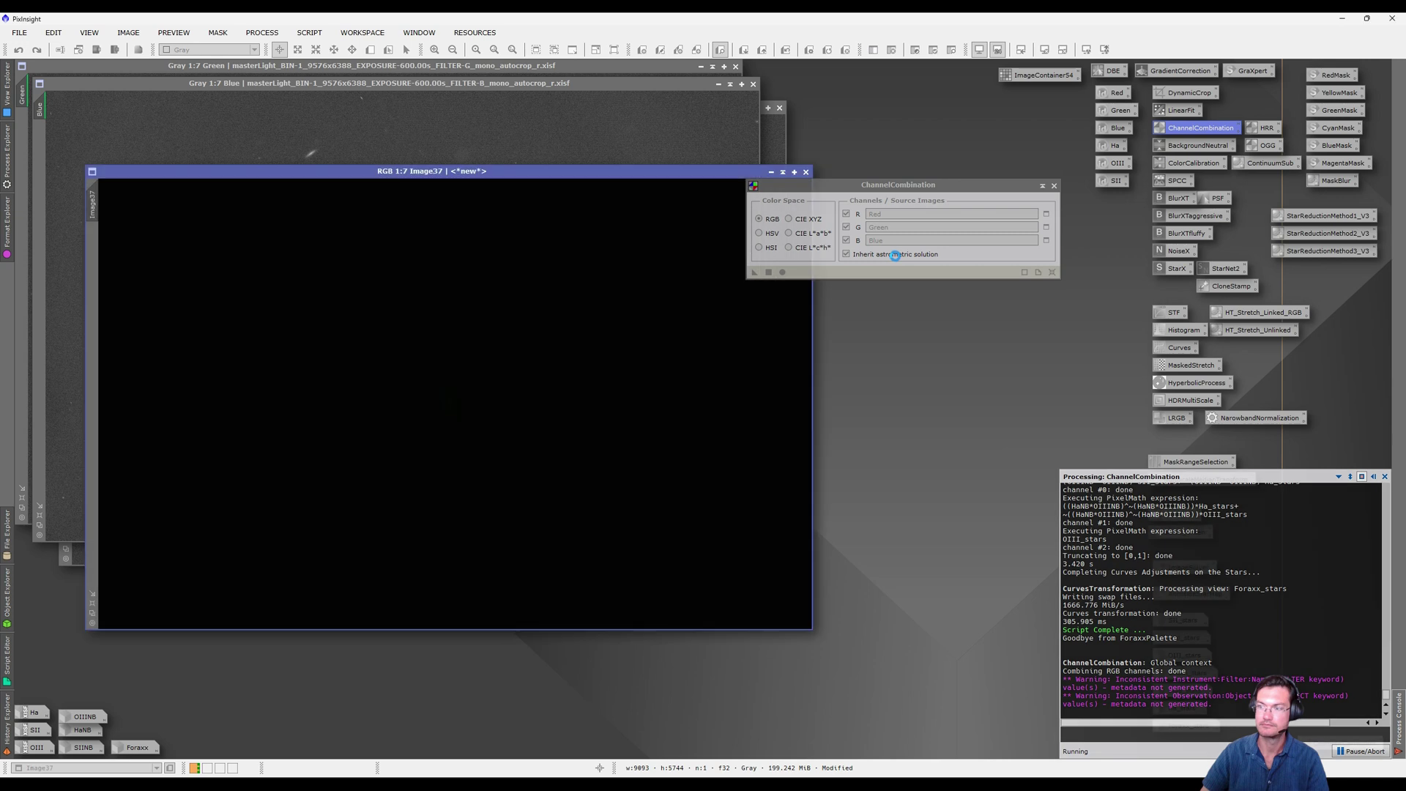
pyautogui.click(1054, 186)
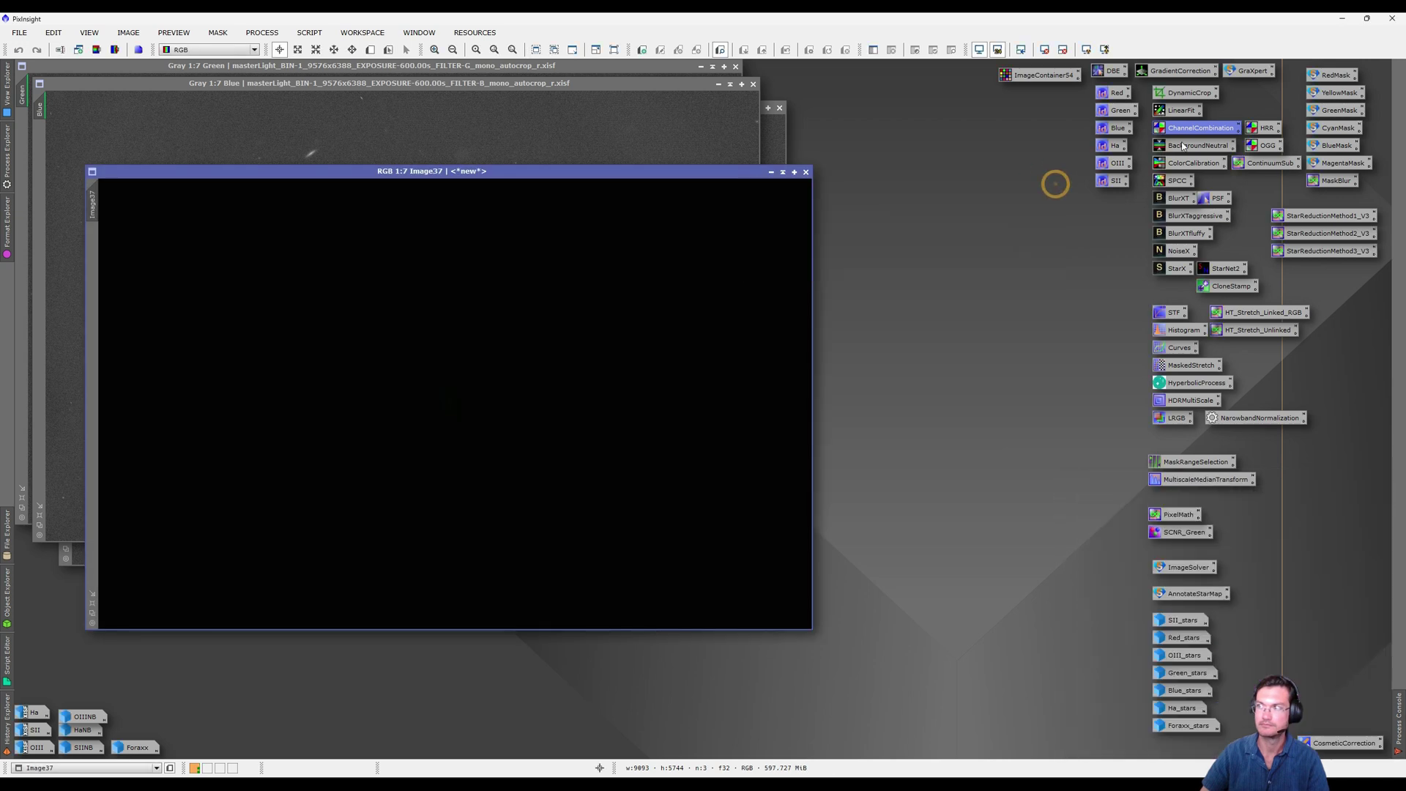
# Auto-stretch the RGB image's display and create previews of about 260 × 172 px on empty background and 340 × 388 px around the galaxy core
pyautogui.hotkey('ctrl', 'a')
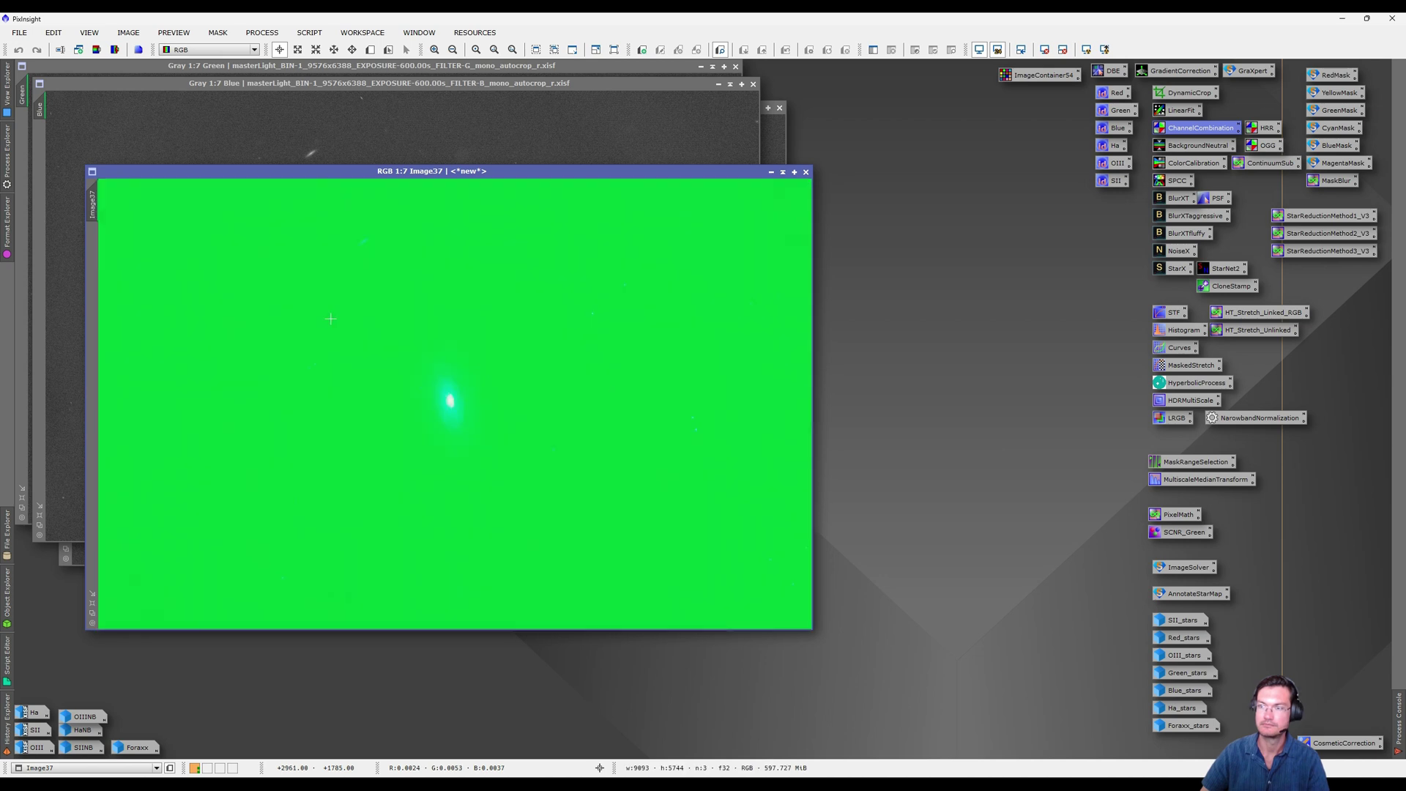
pyautogui.scroll(3, 353, 366)
pyautogui.click(369, 49)
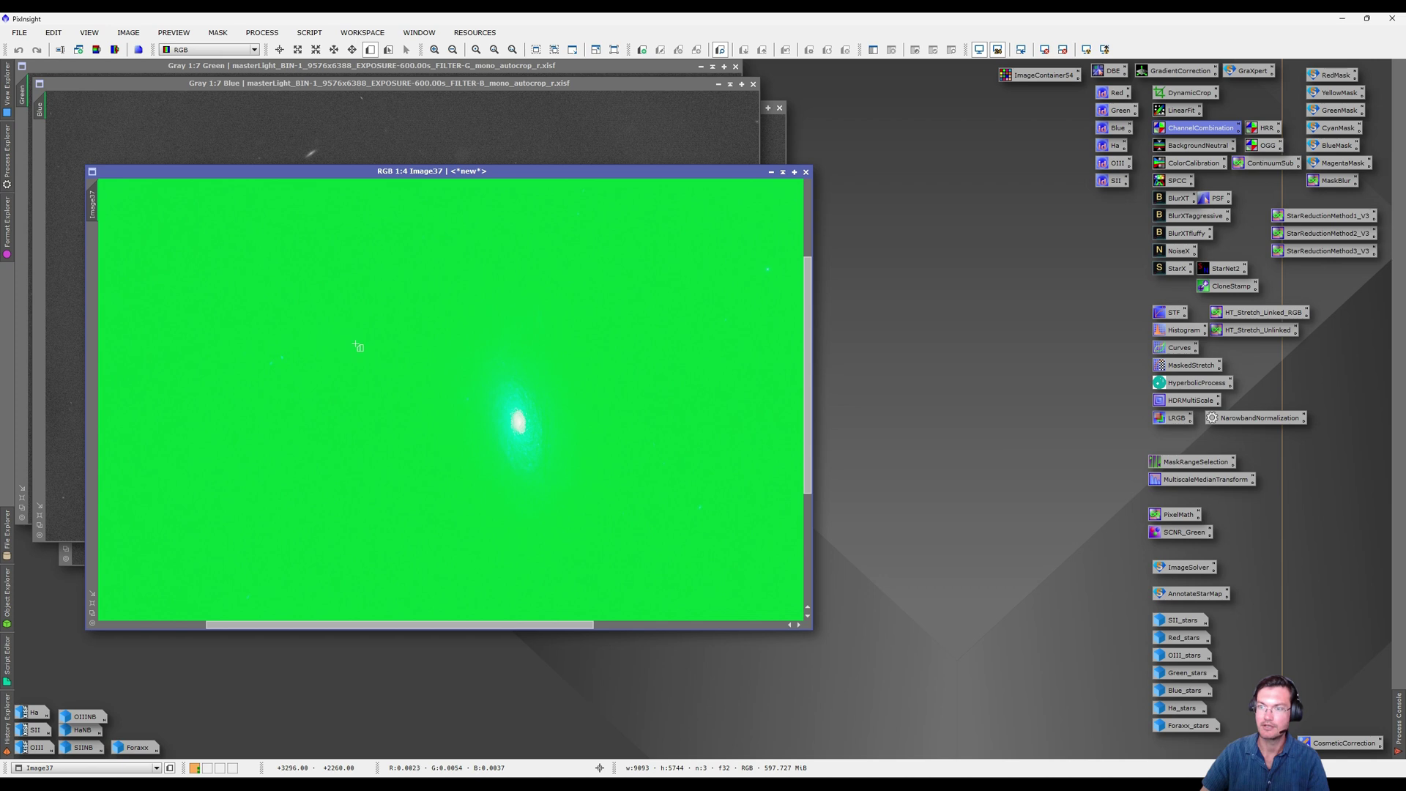
pyautogui.moveTo(339, 337); pyautogui.dragTo(374, 357)
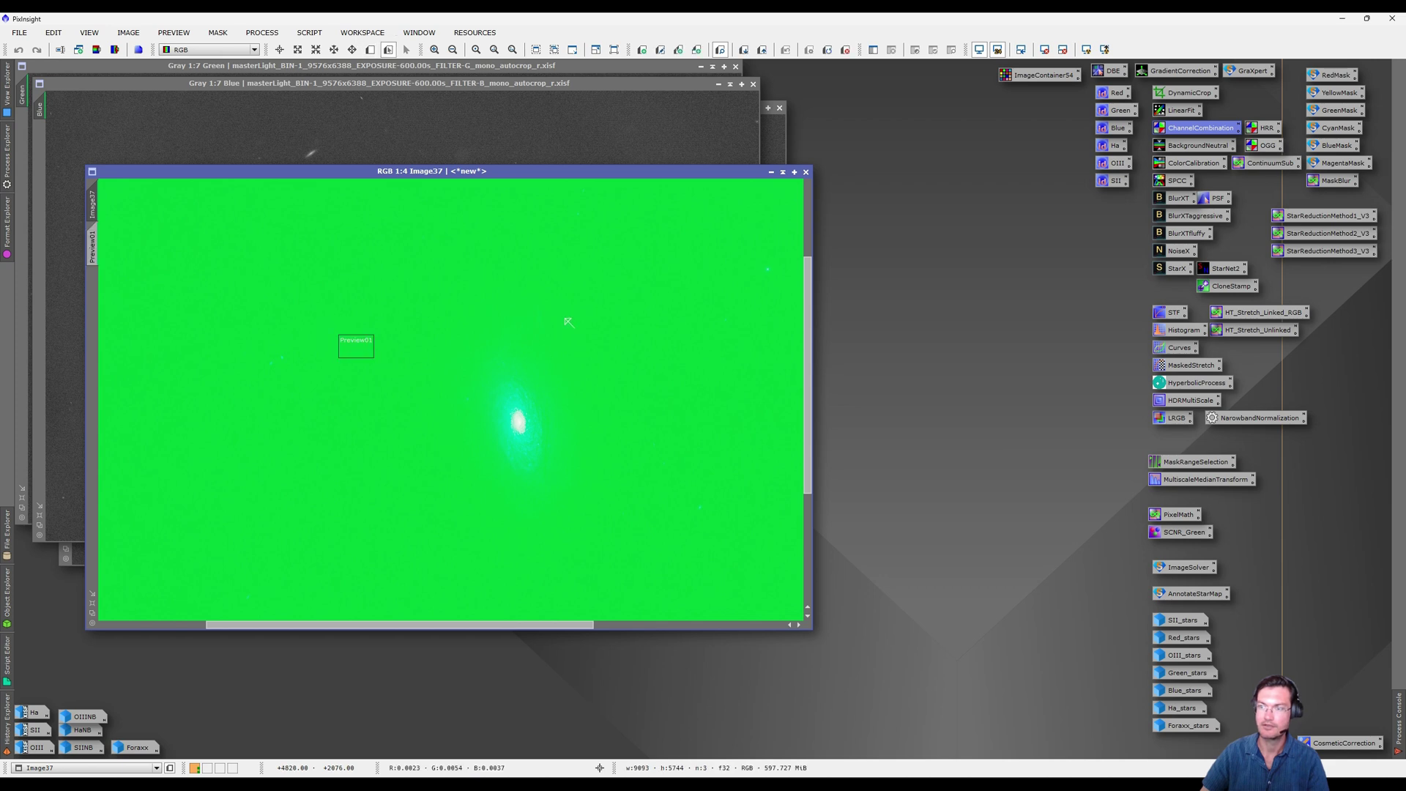
pyautogui.click(370, 49)
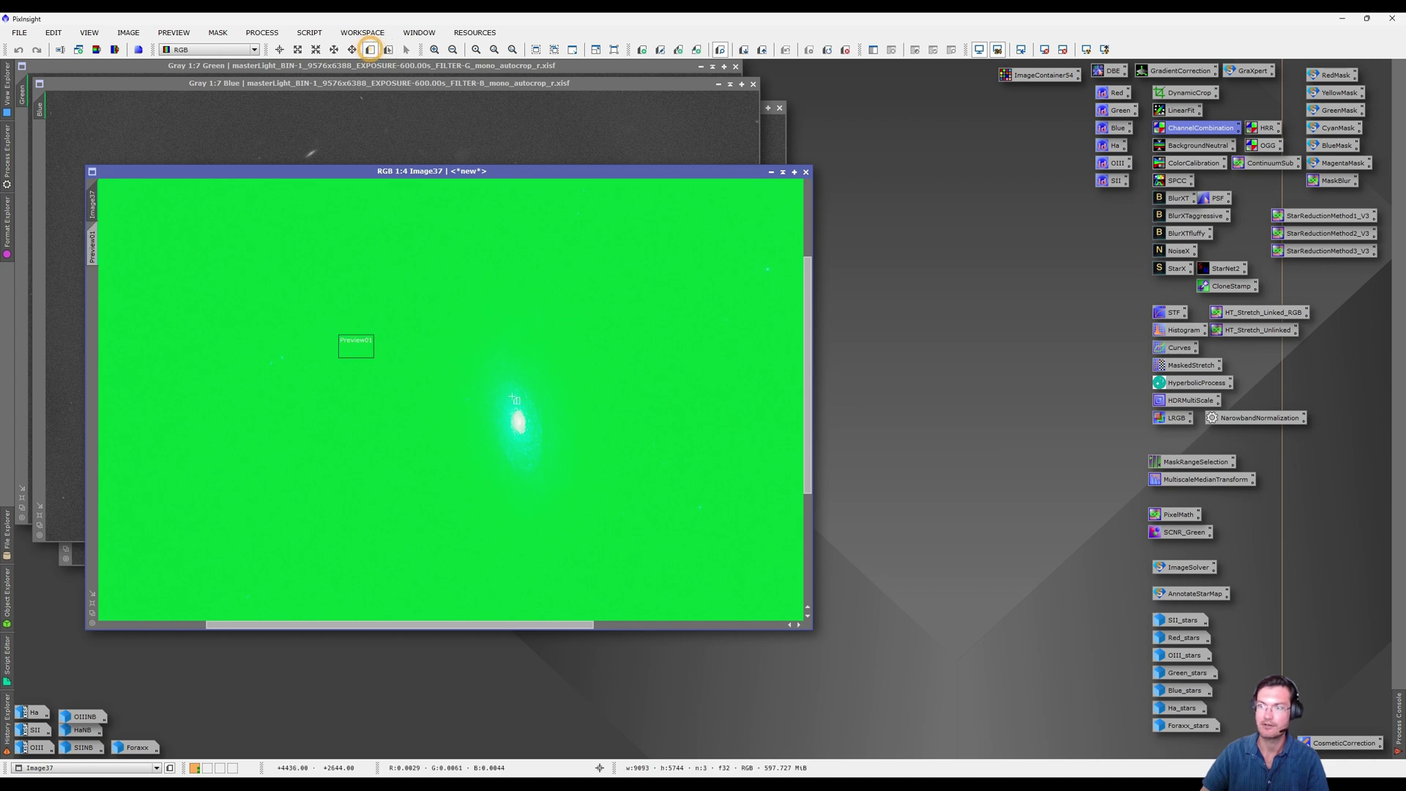
pyautogui.moveTo(506, 407); pyautogui.dragTo(542, 443)
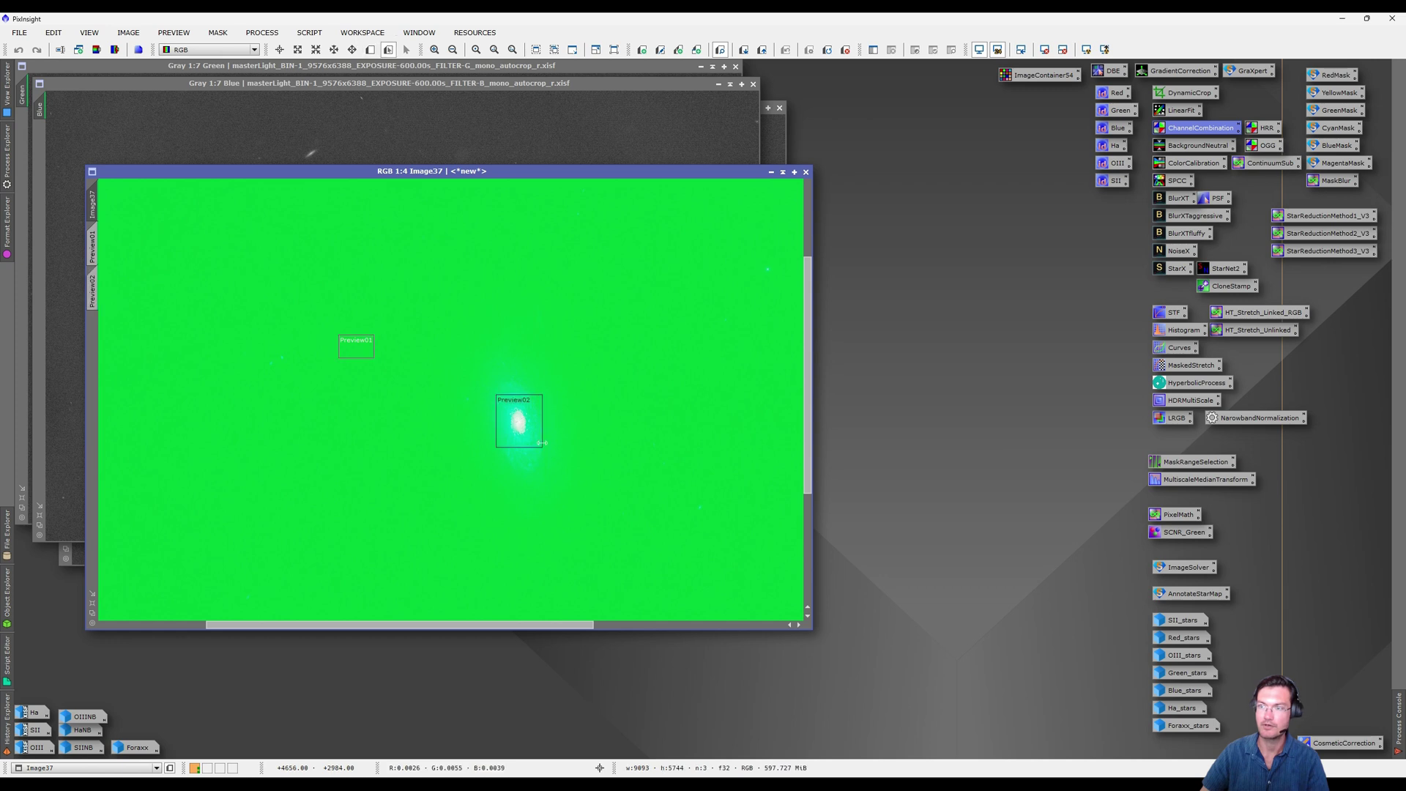
# Apply BackgroundNeutralization to the RGB image using the background preview, Preview01, as the region of interest
pyautogui.doubleClick(1174, 147)
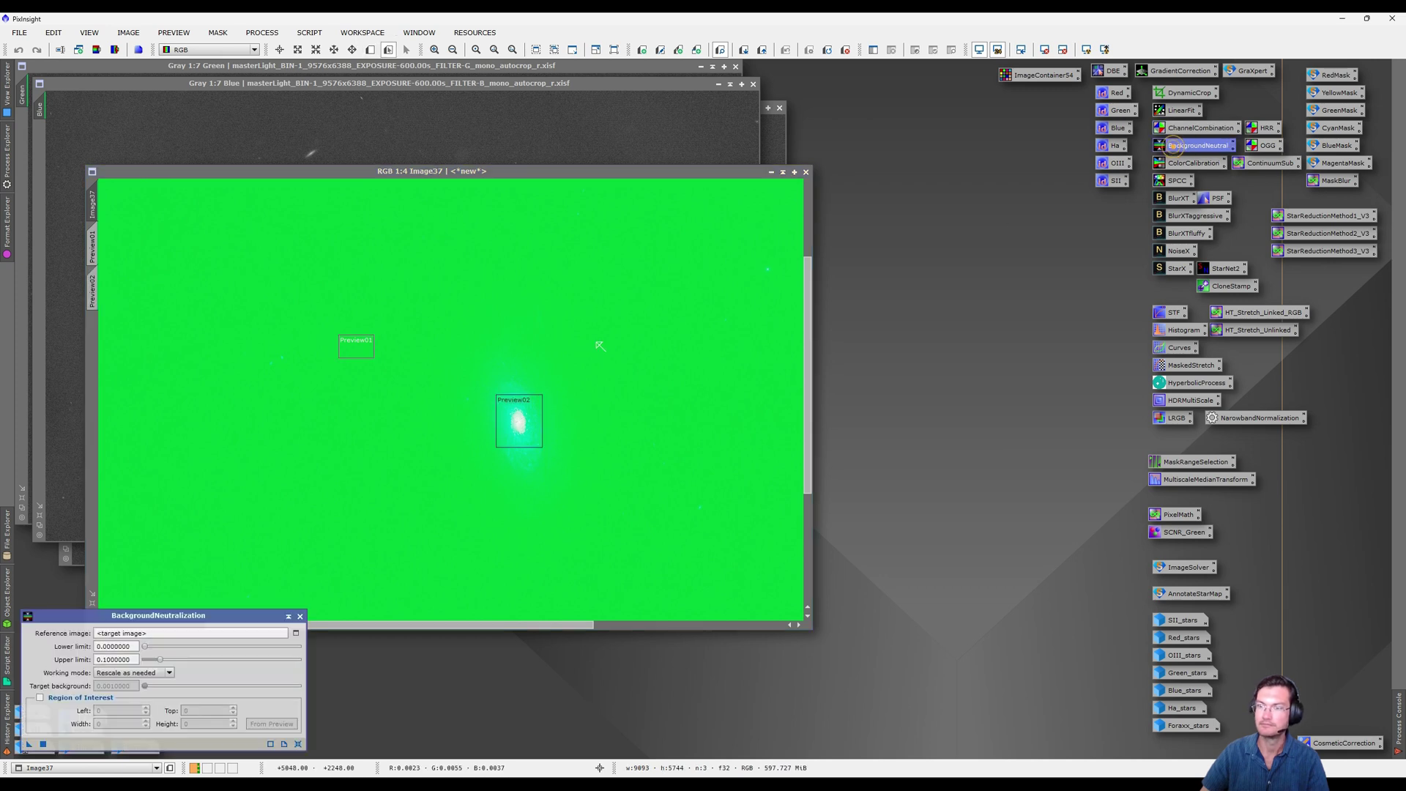
pyautogui.click(97, 235)
pyautogui.moveTo(98, 236); pyautogui.dragTo(41, 697)
pyautogui.click(92, 205)
pyautogui.moveTo(29, 745); pyautogui.dragTo(317, 433)
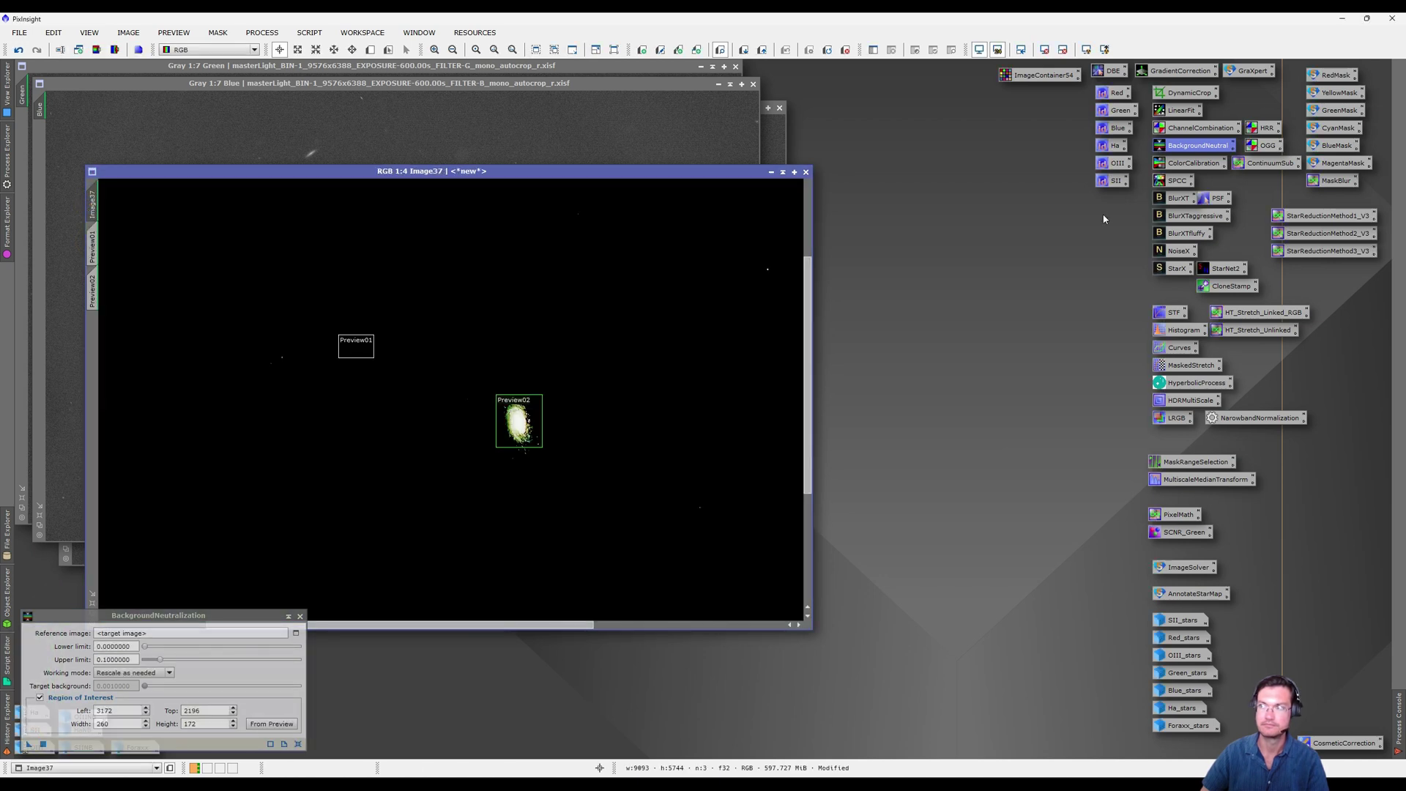
# Open ColorCalibration and set its background reference region of interest from the background preview, Preview01
pyautogui.doubleClick(1186, 163)
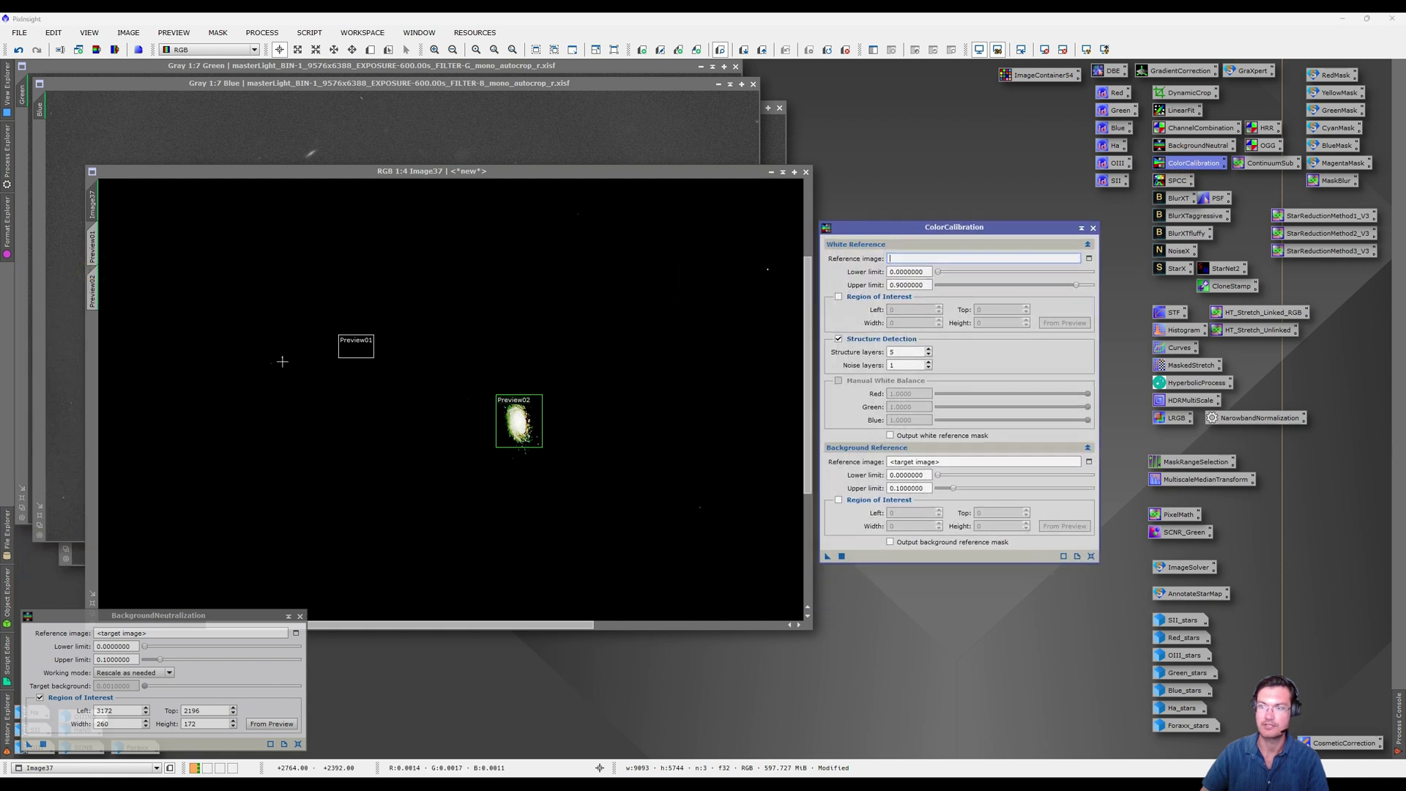
pyautogui.click(93, 249)
pyautogui.doubleClick(93, 249)
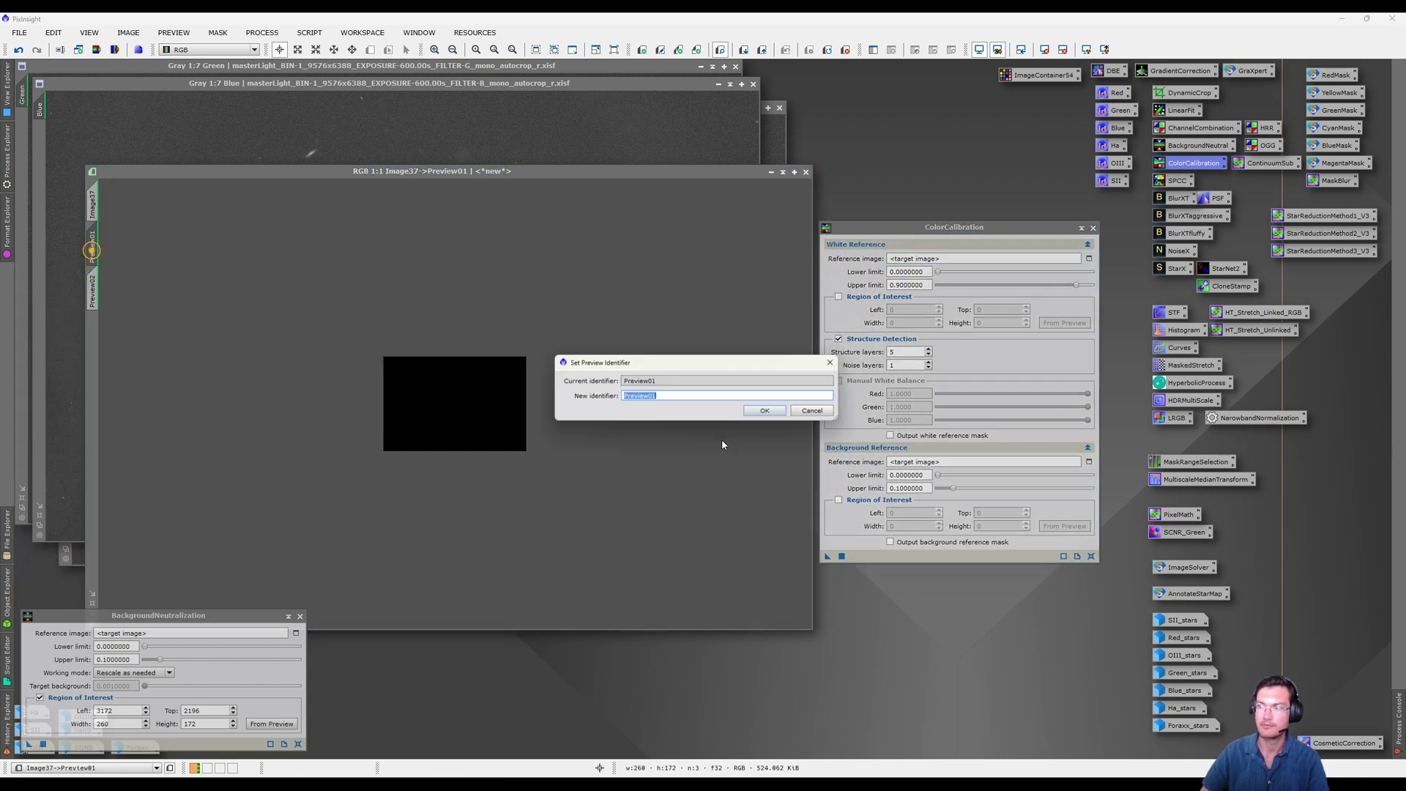
pyautogui.click(813, 412)
pyautogui.moveTo(93, 249); pyautogui.dragTo(853, 505)
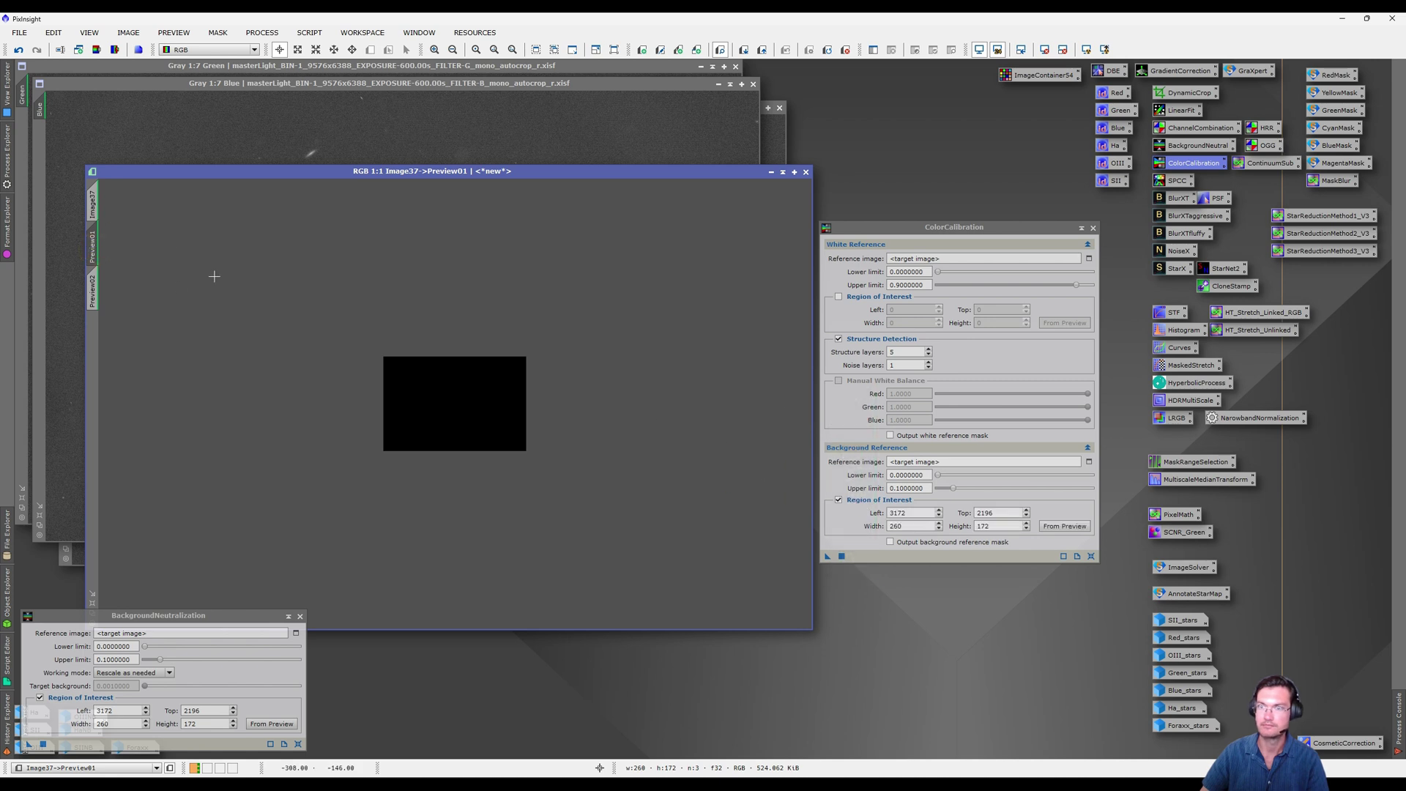
# Set the white reference region from Preview02, disable structure detection, apply ColorCalibration to the RGB image and refresh its auto-stretch
pyautogui.click(93, 291)
pyautogui.moveTo(101, 297); pyautogui.dragTo(839, 345)
pyautogui.click(839, 339)
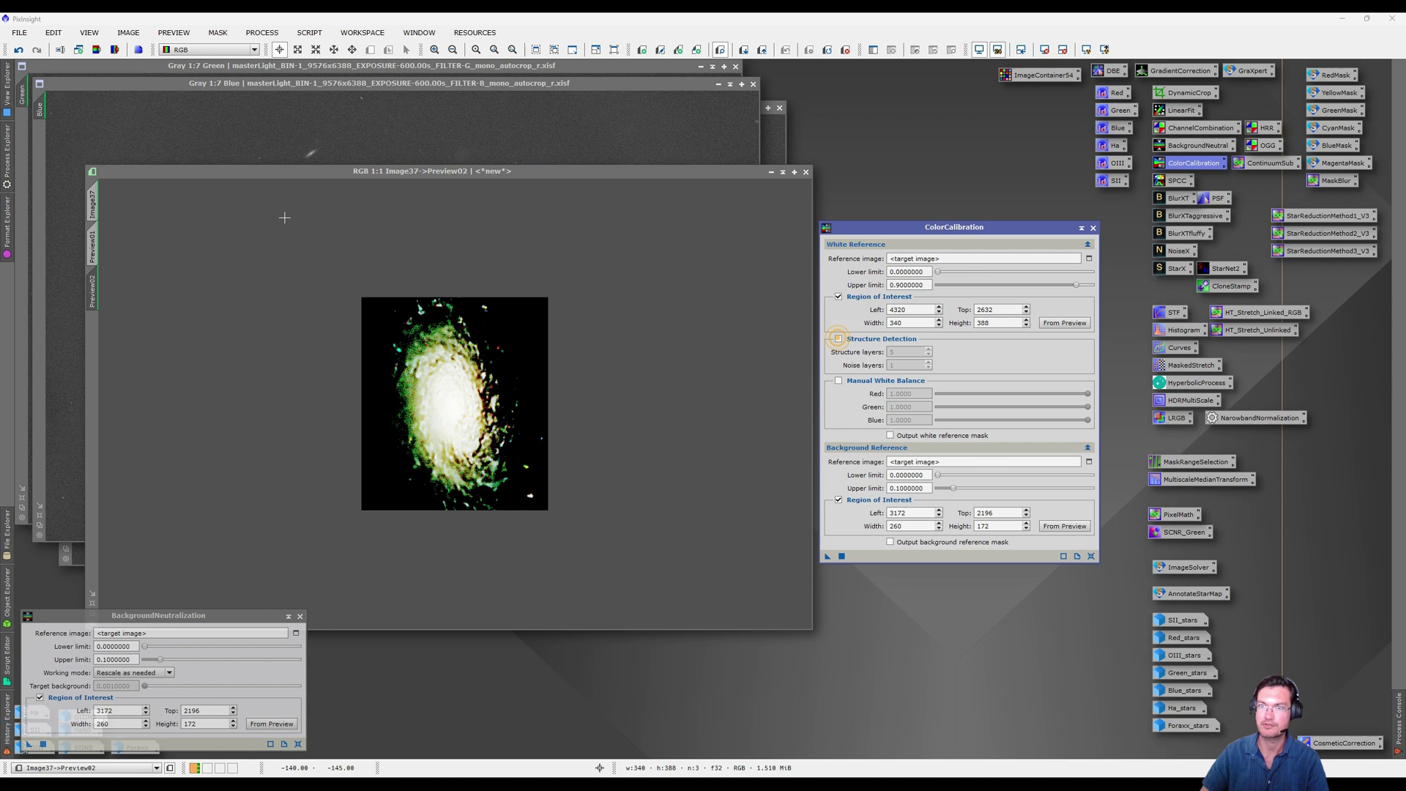
pyautogui.click(93, 202)
pyautogui.click(827, 555)
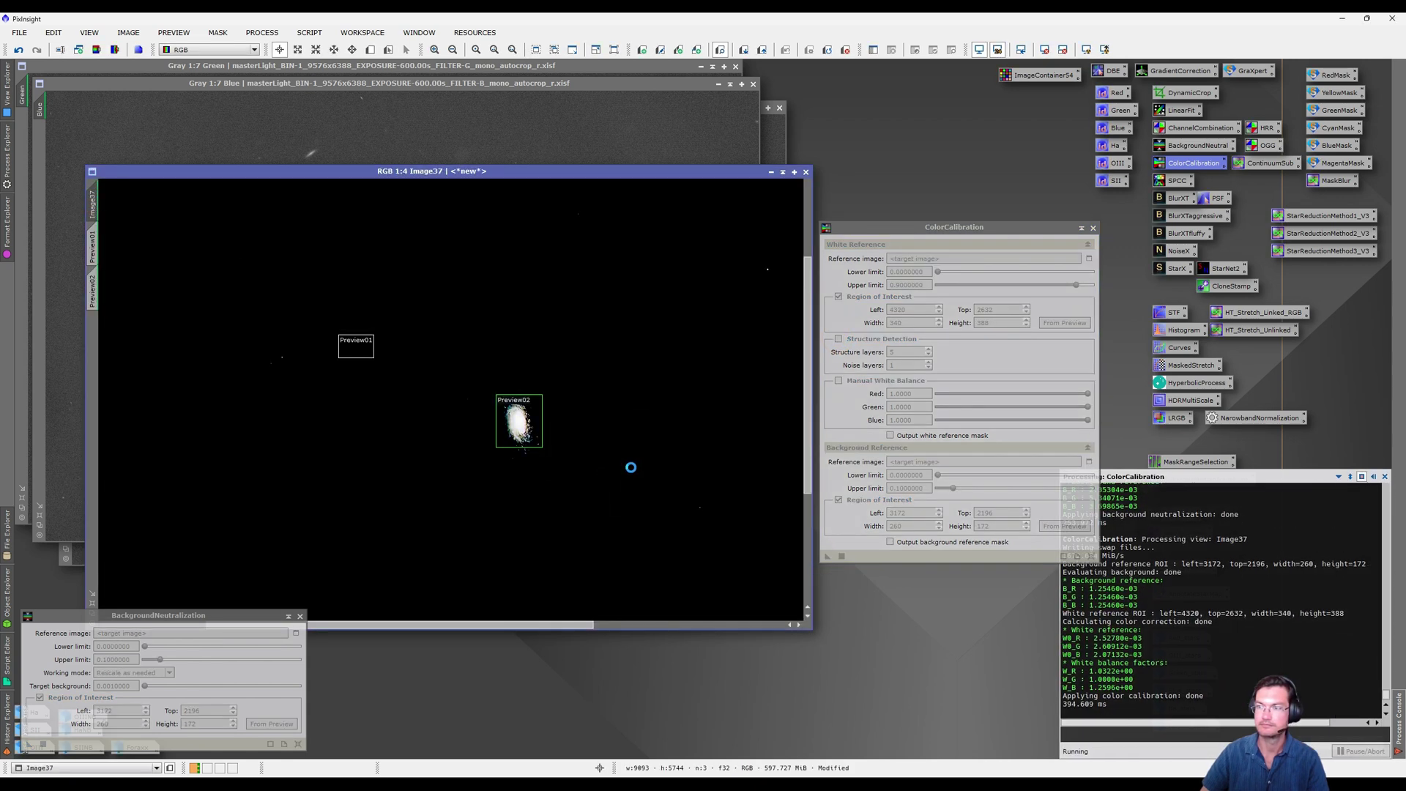
pyautogui.hotkey('ctrl', 'a')
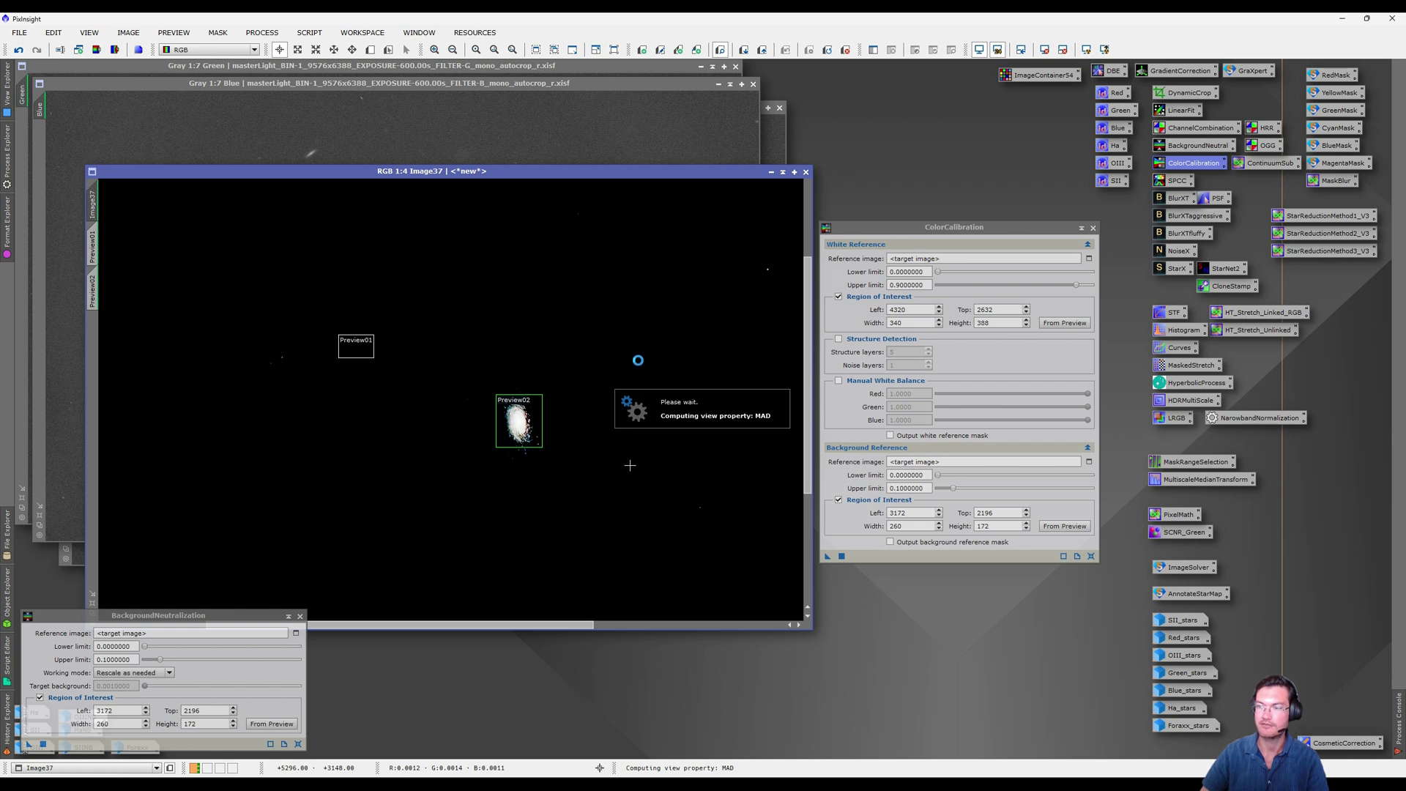
pyautogui.scroll(1, 634, 365)
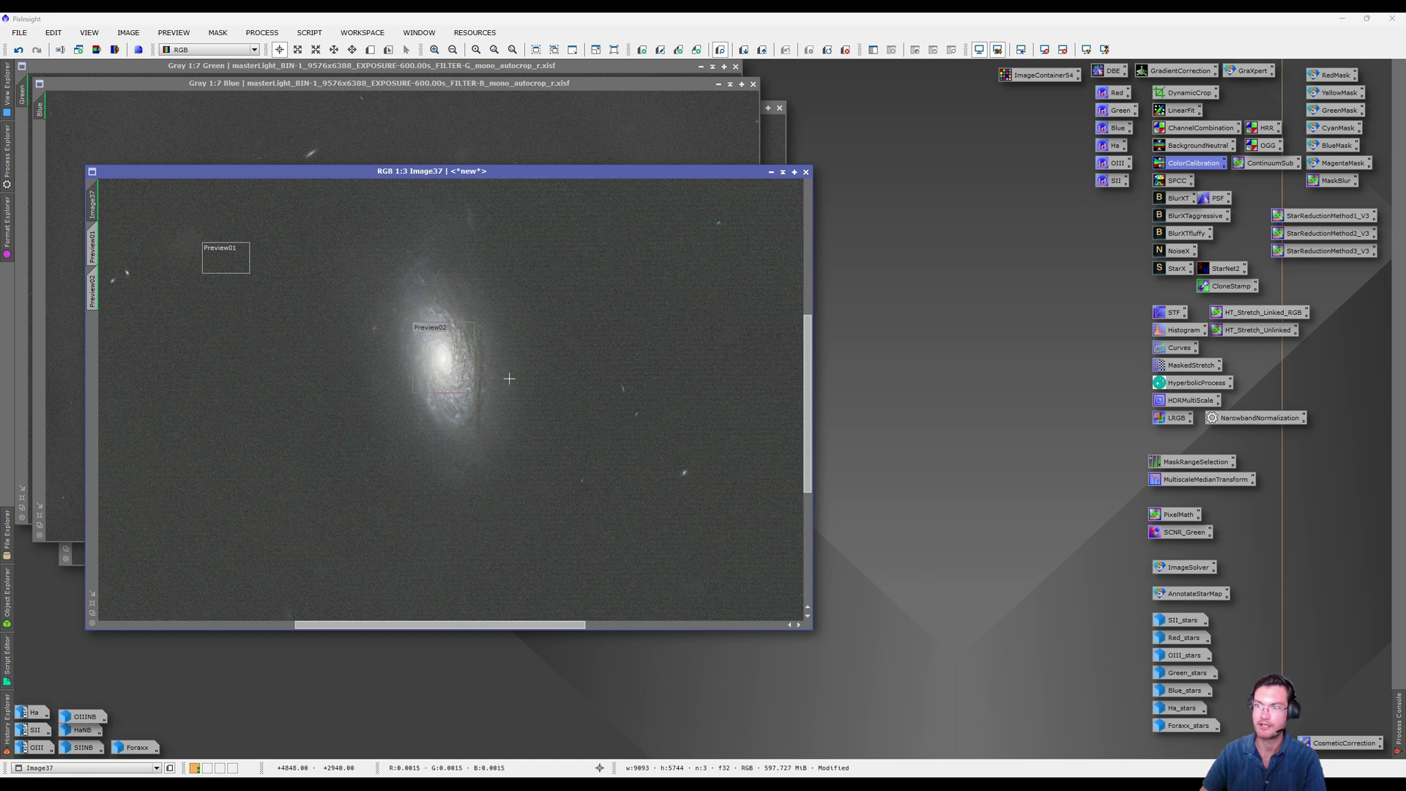
# Apply NoiseX noise reduction to the color-calibrated RGB image, Image37
pyautogui.click(447, 363)
pyautogui.scroll(1, 567, 389)
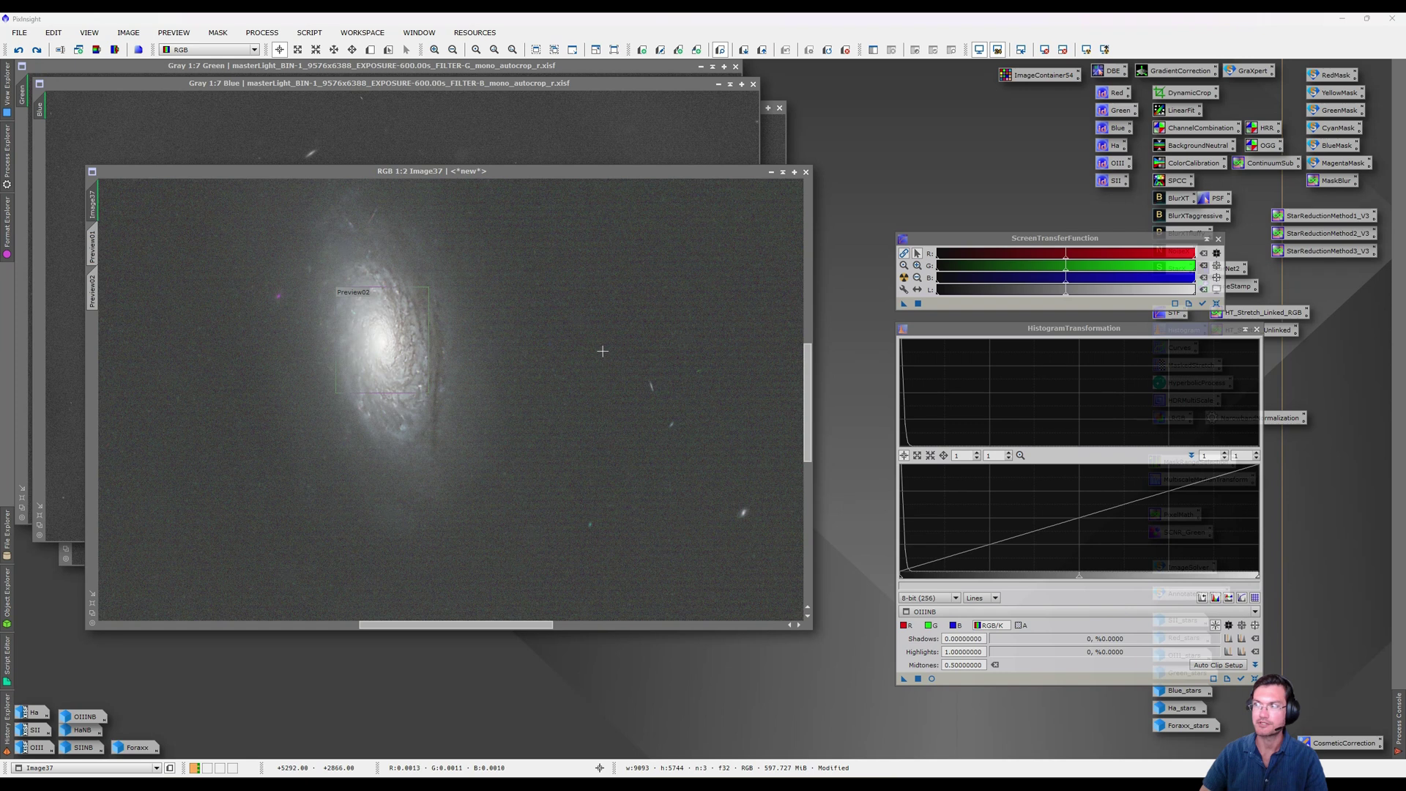
pyautogui.moveTo(1052, 236); pyautogui.dragTo(1041, 136)
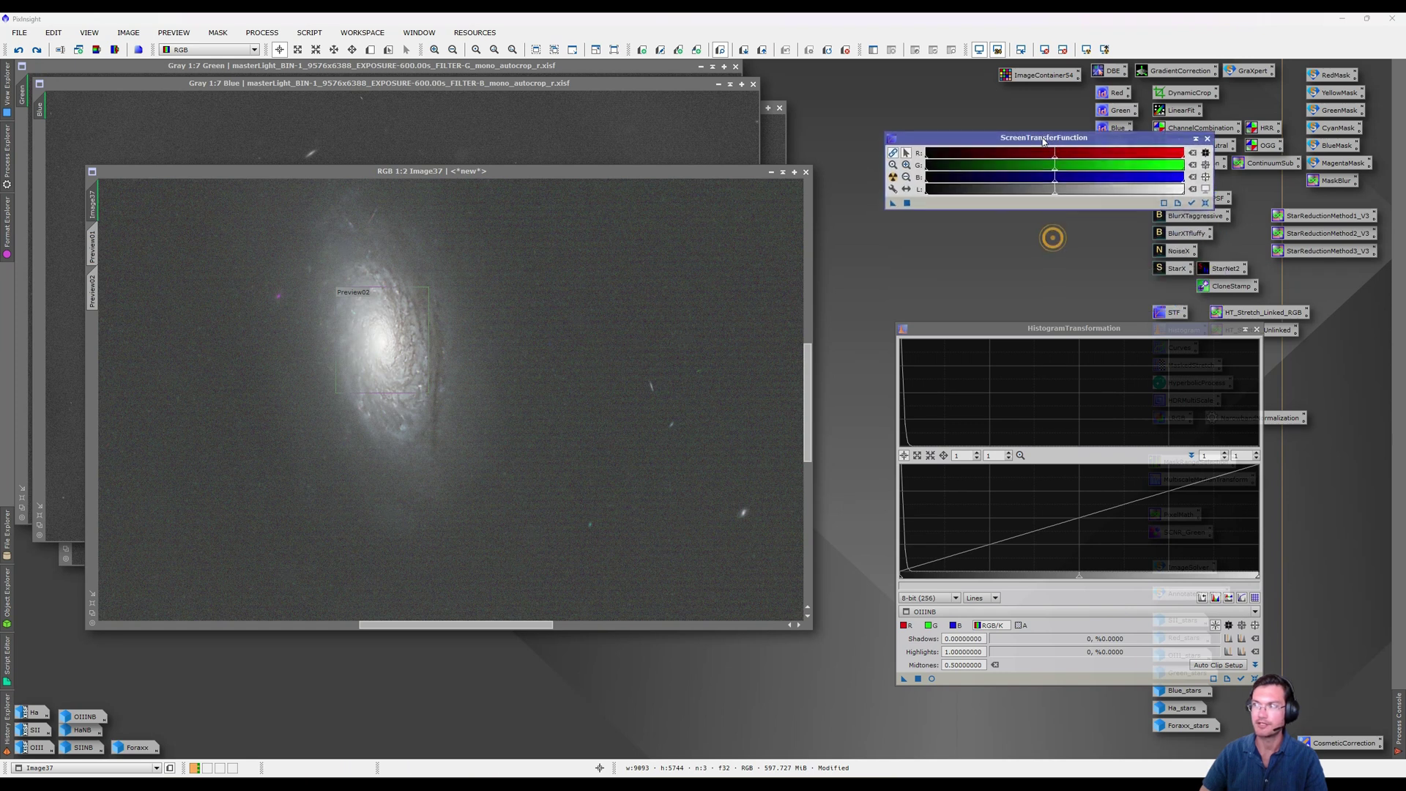
pyautogui.moveTo(1184, 254); pyautogui.dragTo(706, 340)
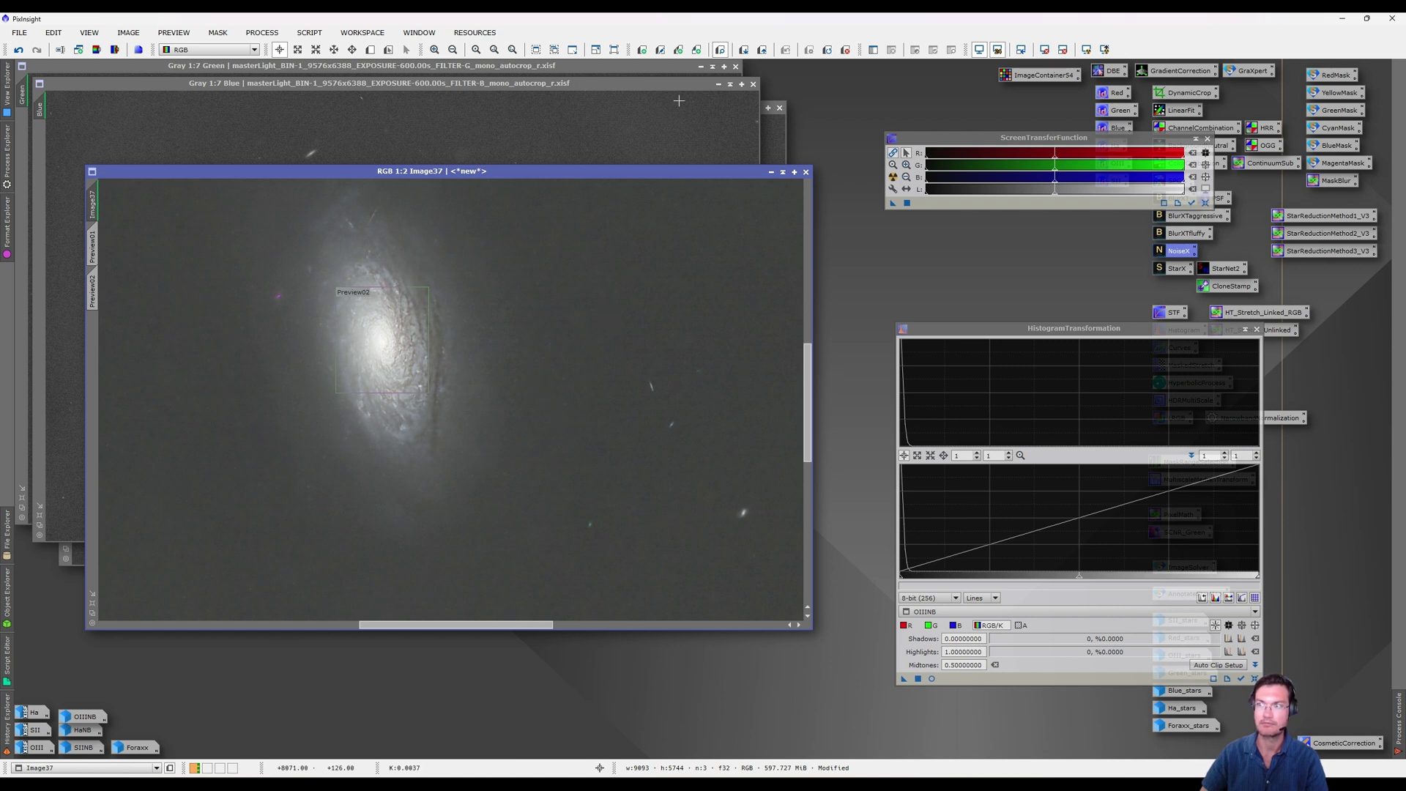
# Compare detail in the Green, Blue and Red channel images and apply NoiseX noise reduction to the Red image
pyautogui.hotkey('ctrl', 'Tab')
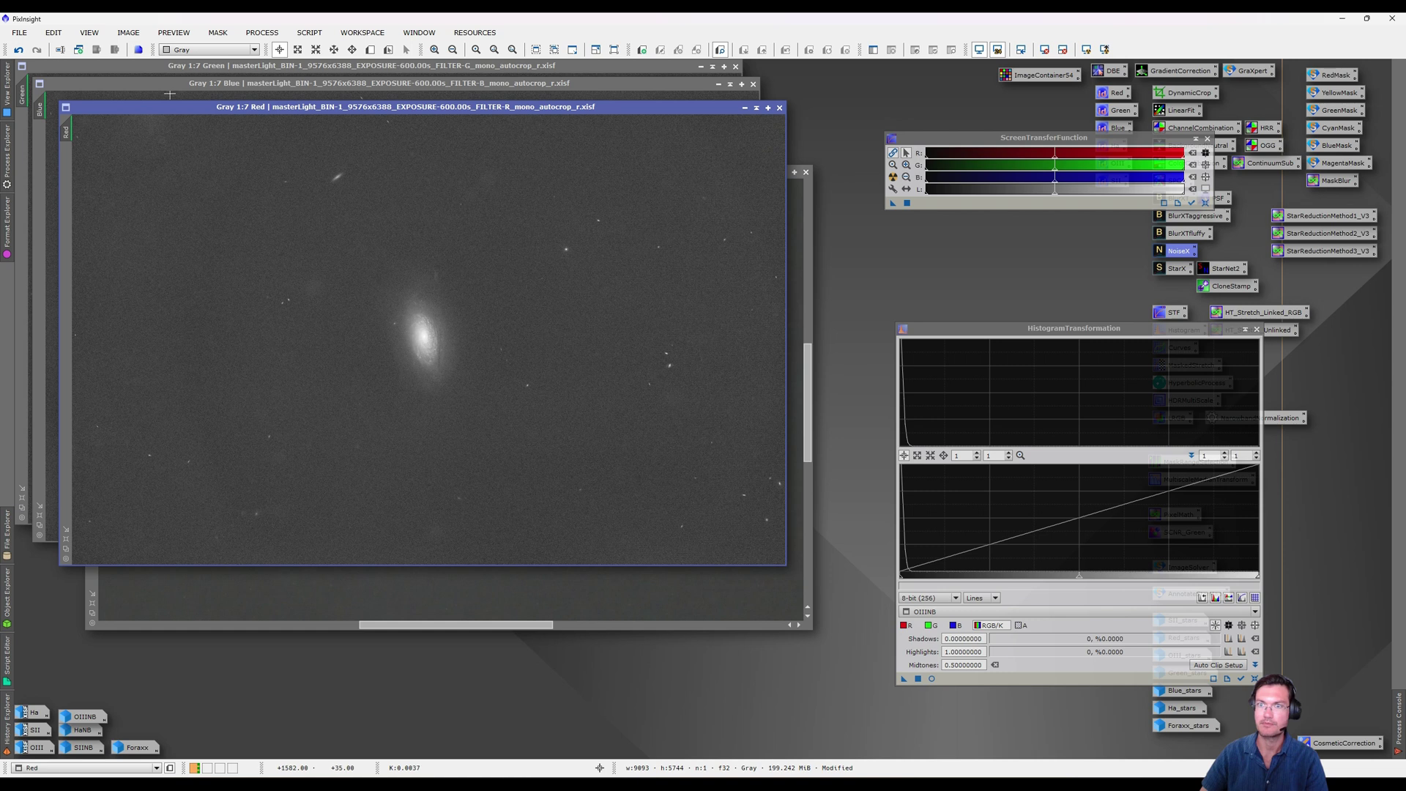
pyautogui.click(180, 68)
pyautogui.scroll(3, 411, 297)
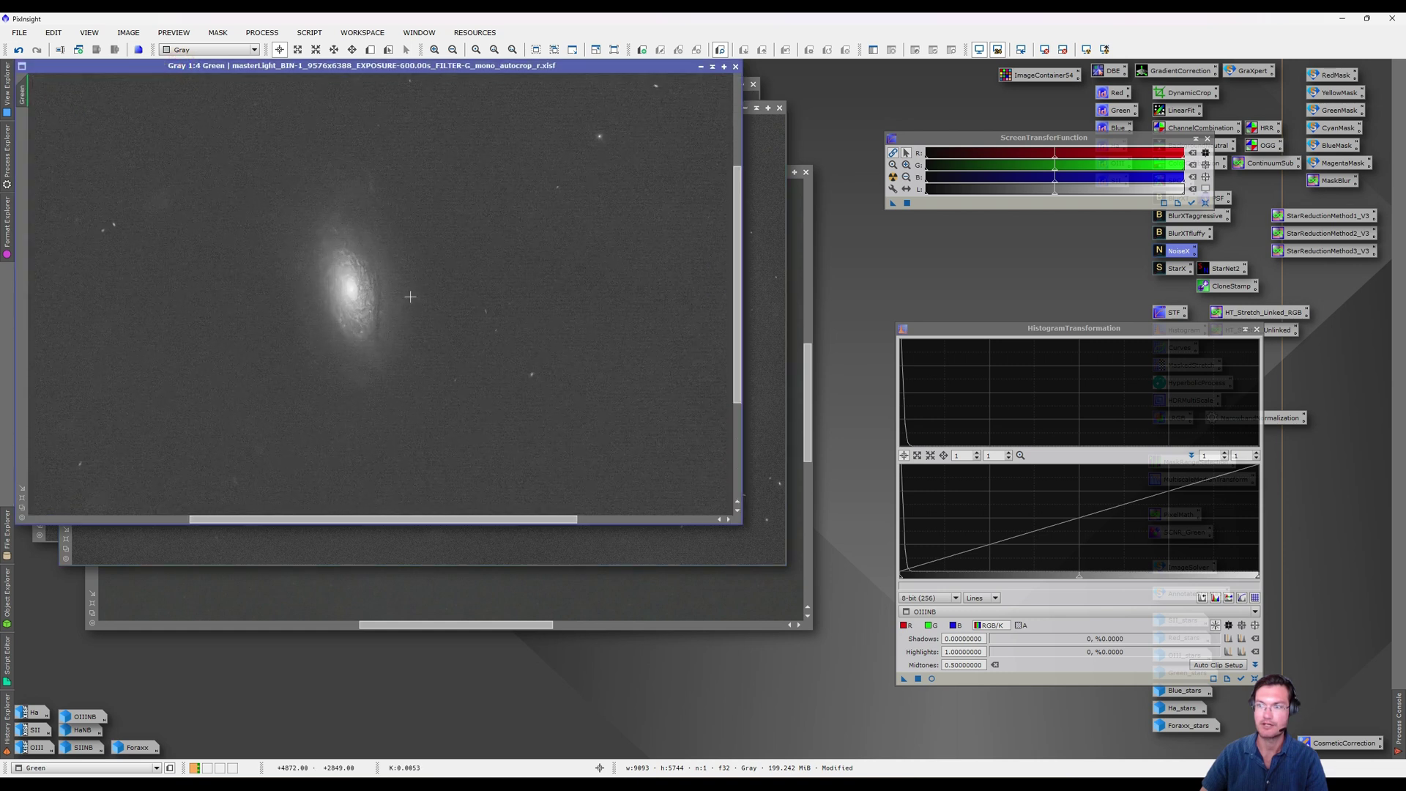
pyautogui.scroll(1, 410, 297)
pyautogui.scroll(1, 410, 296)
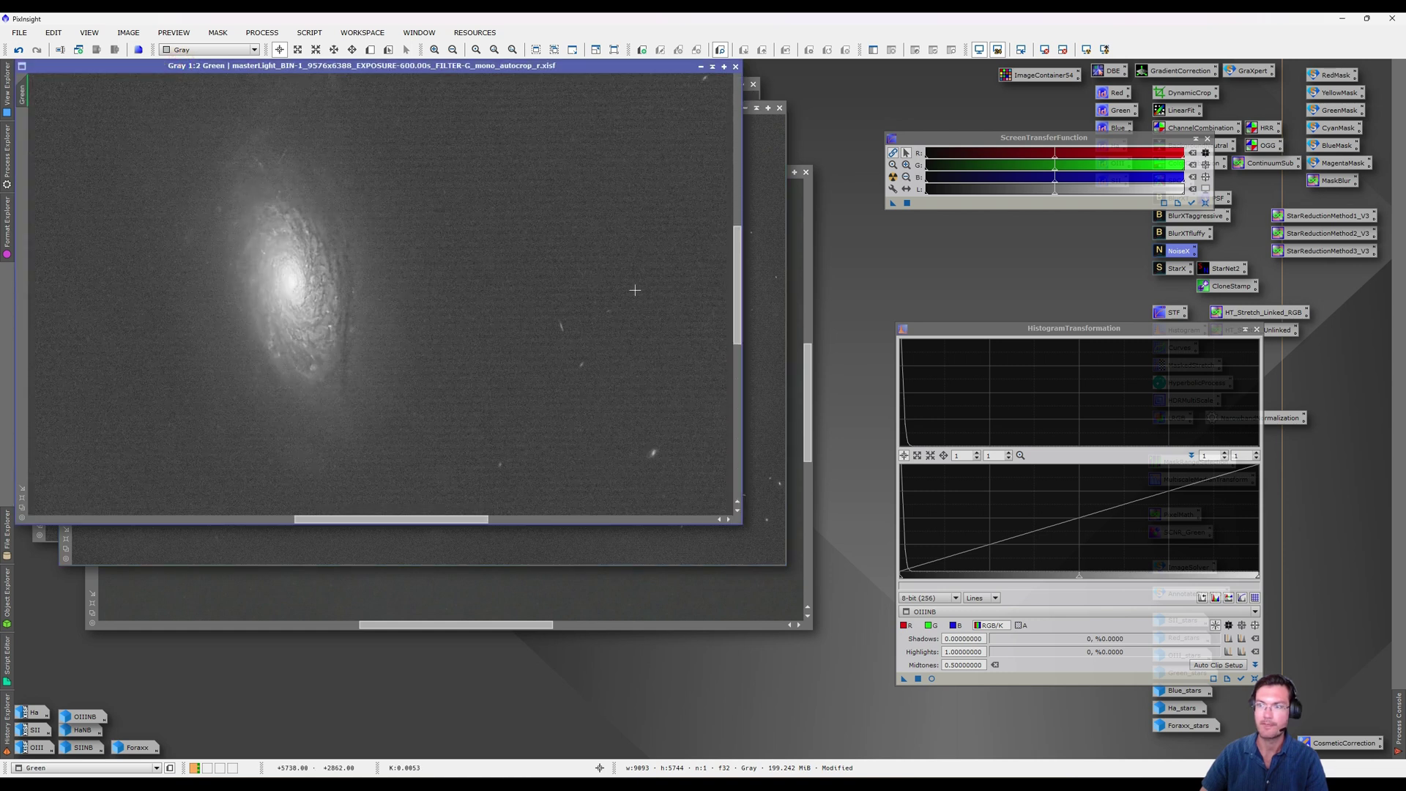
pyautogui.click(748, 93)
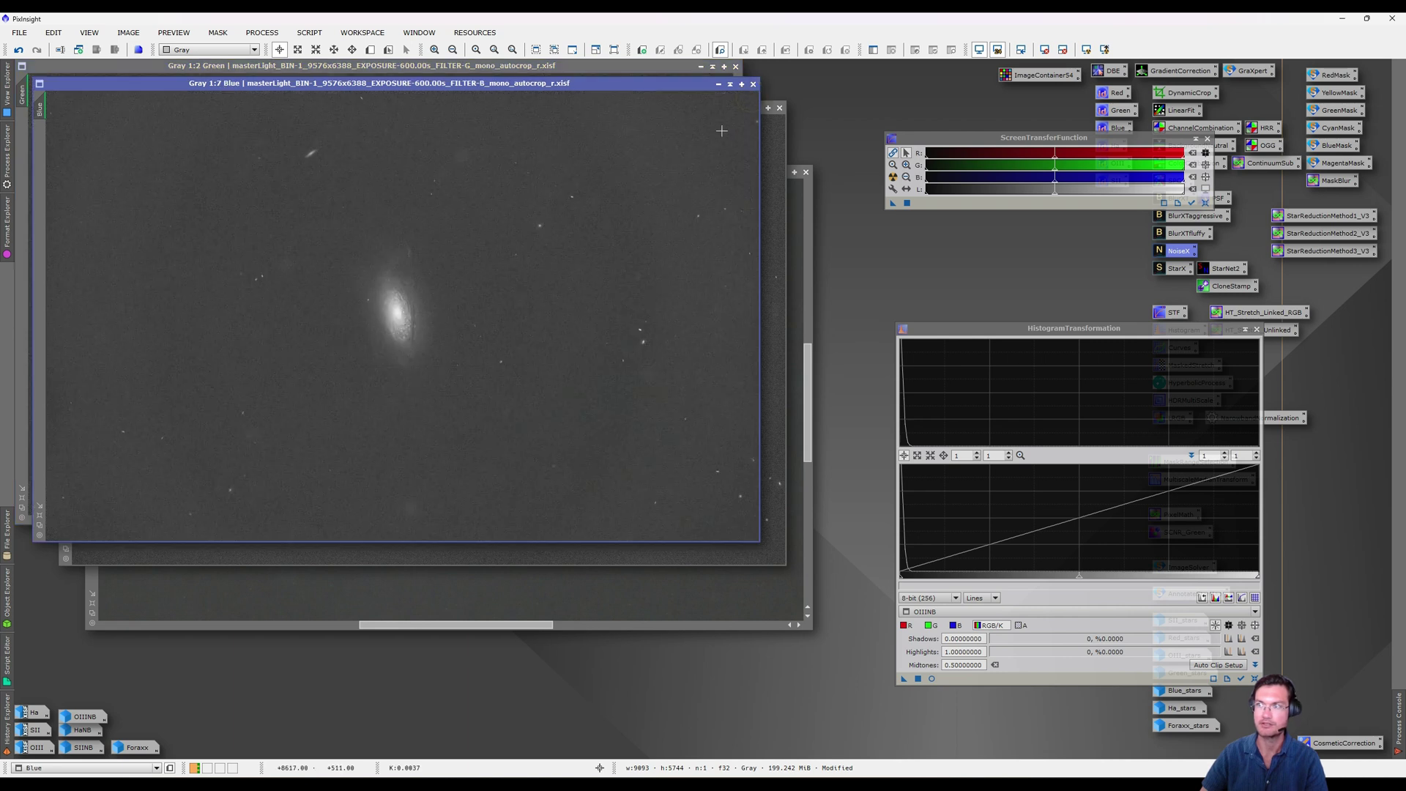
pyautogui.click(770, 149)
pyautogui.scroll(2, 428, 363)
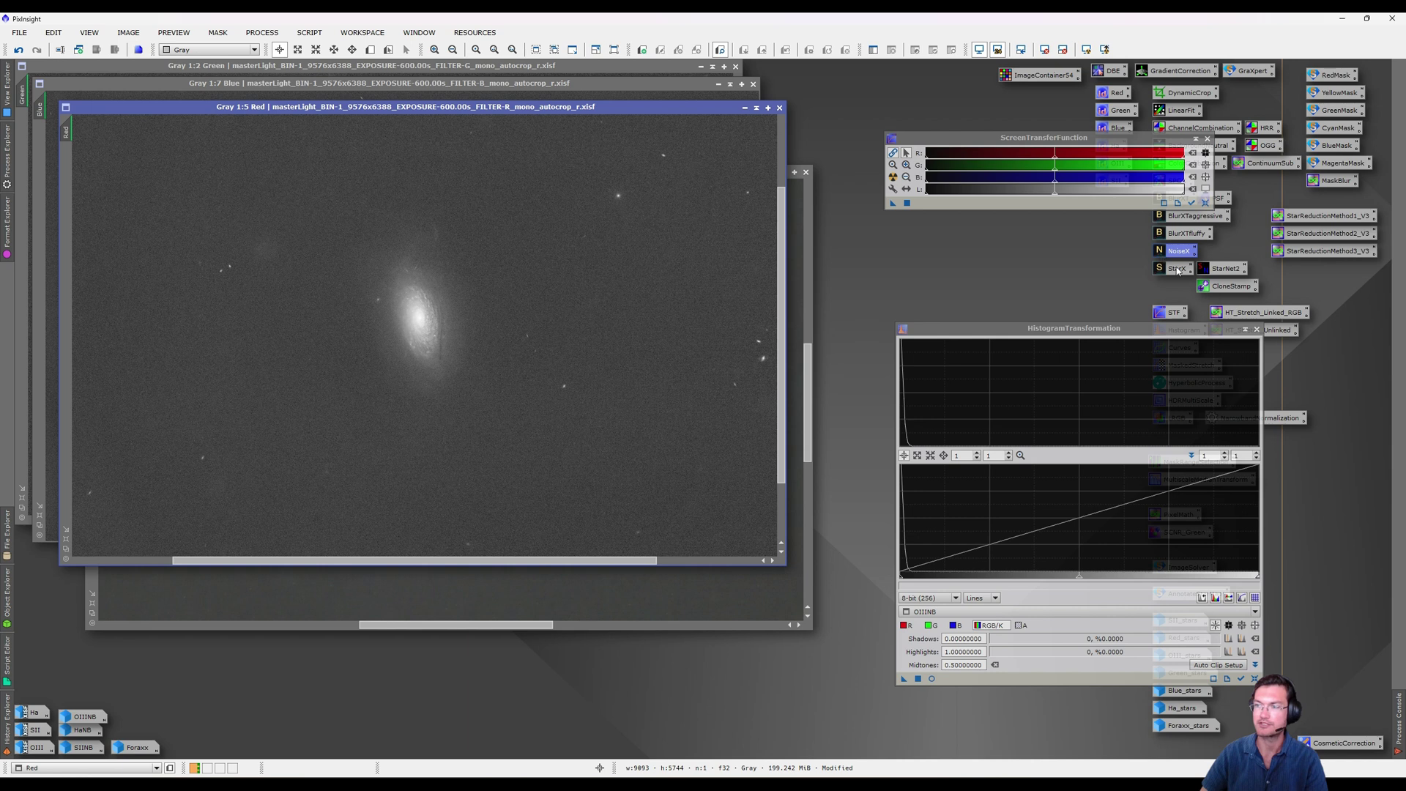
pyautogui.moveTo(1179, 257); pyautogui.dragTo(551, 277)
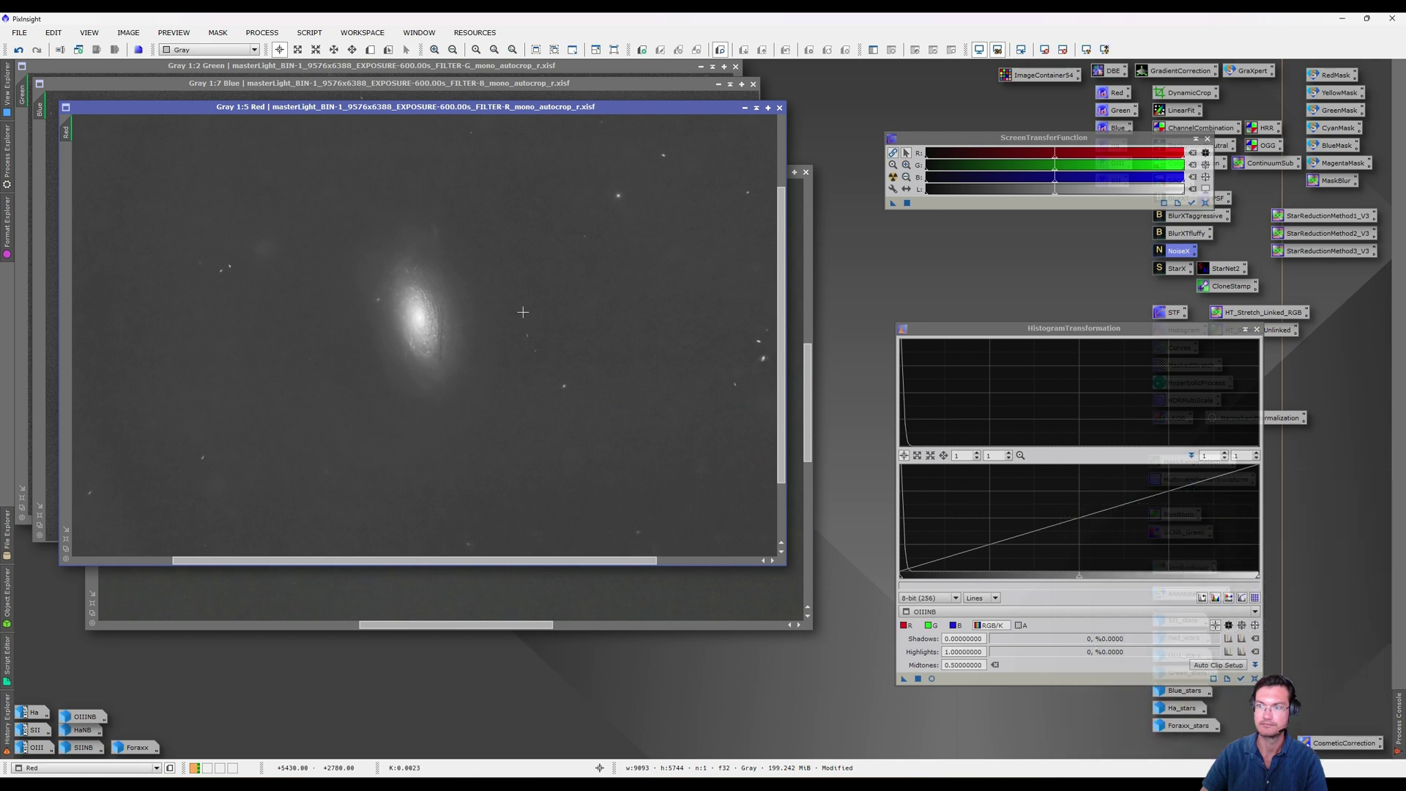
# Permanently stretch Image37 and the Red image with HistogramTransformation using each image's auto-stretch, and clear their screen stretches
pyautogui.click(790, 285)
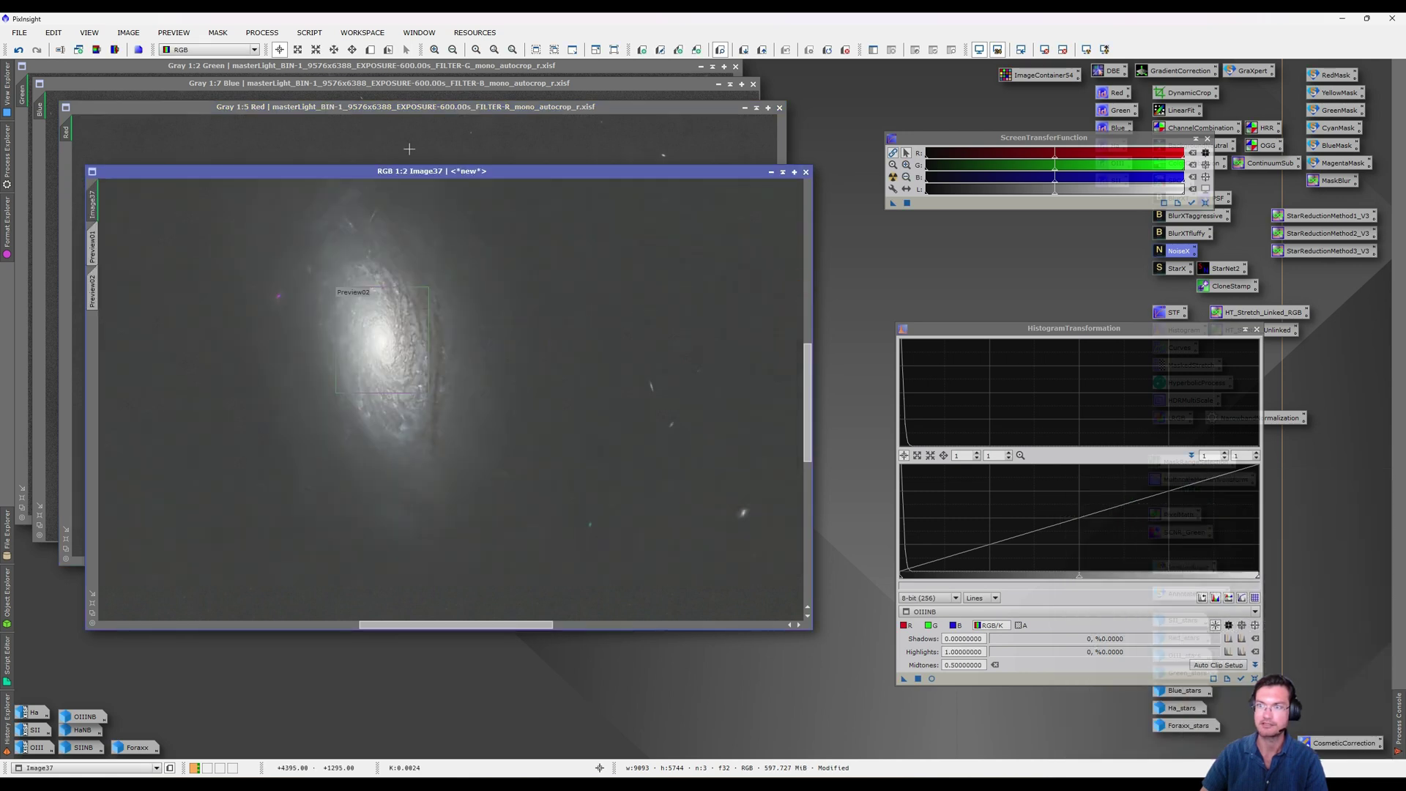
pyautogui.click(1191, 202)
pyautogui.moveTo(892, 207); pyautogui.dragTo(533, 463)
pyautogui.hotkey('ctrl', 'F12')
pyautogui.click(565, 139)
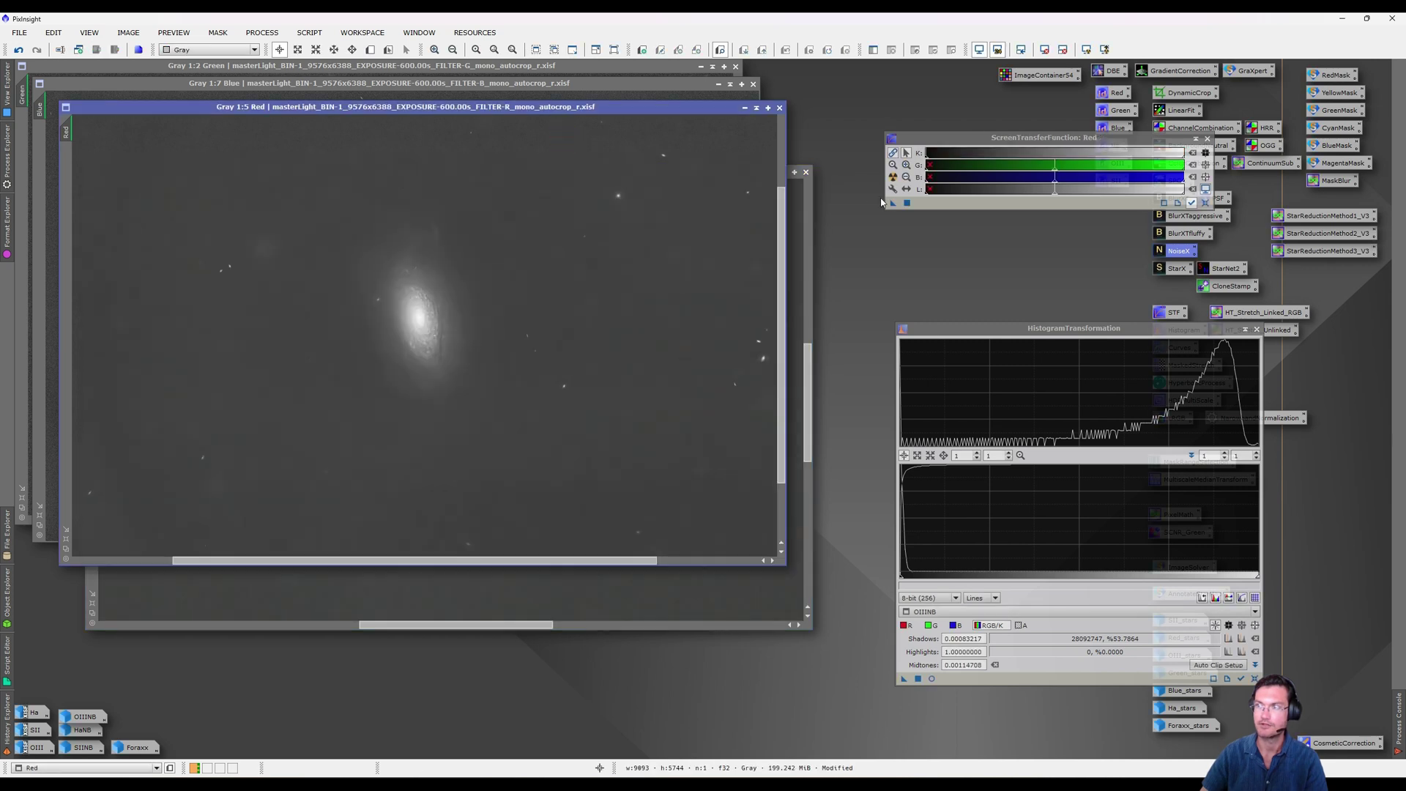
pyautogui.moveTo(893, 205); pyautogui.dragTo(526, 378)
pyautogui.hotkey('ctrl', 'F12')
pyautogui.click(407, 596)
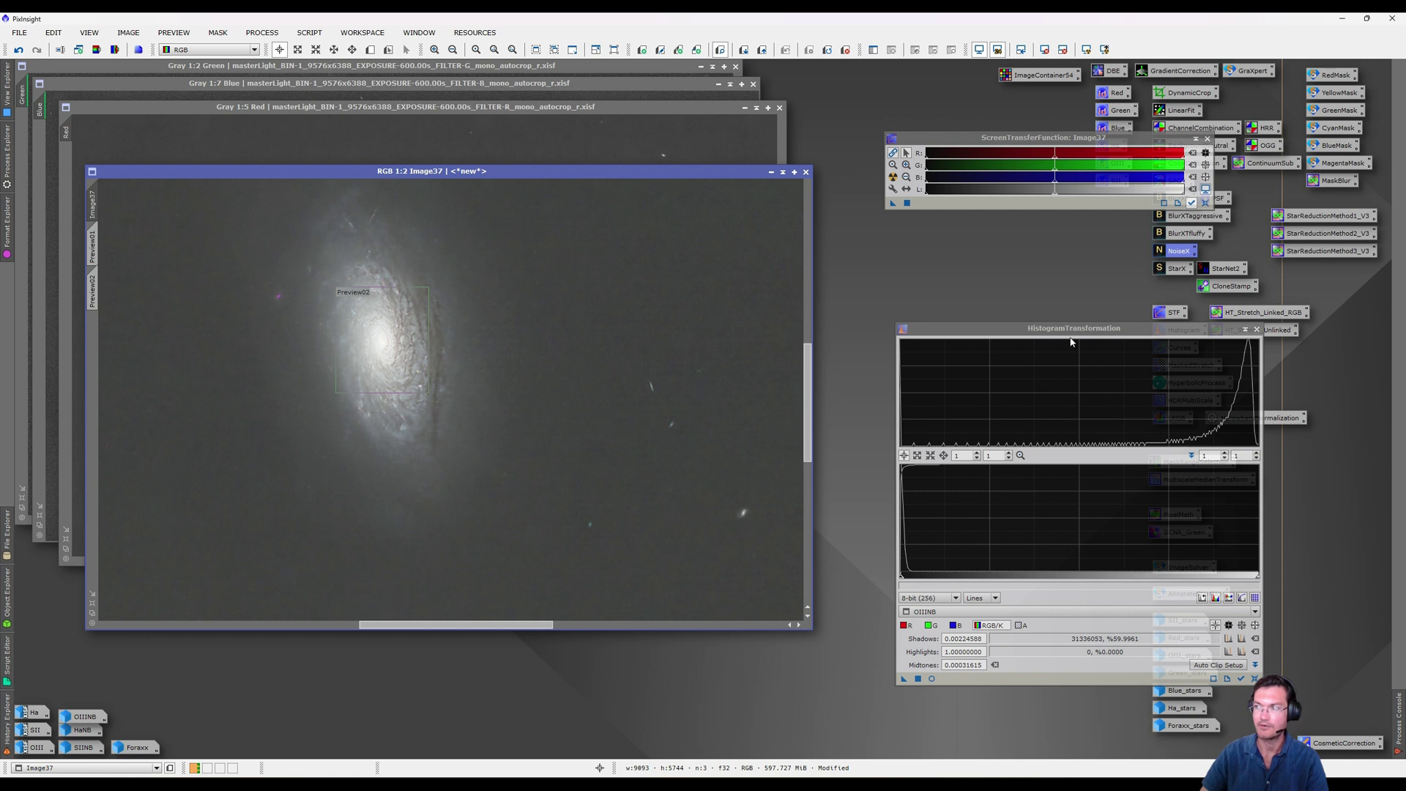
pyautogui.click(1256, 331)
# Open LRGBCombination and assign the Red image as the luminance source
pyautogui.doubleClick(1173, 420)
pyautogui.click(1207, 138)
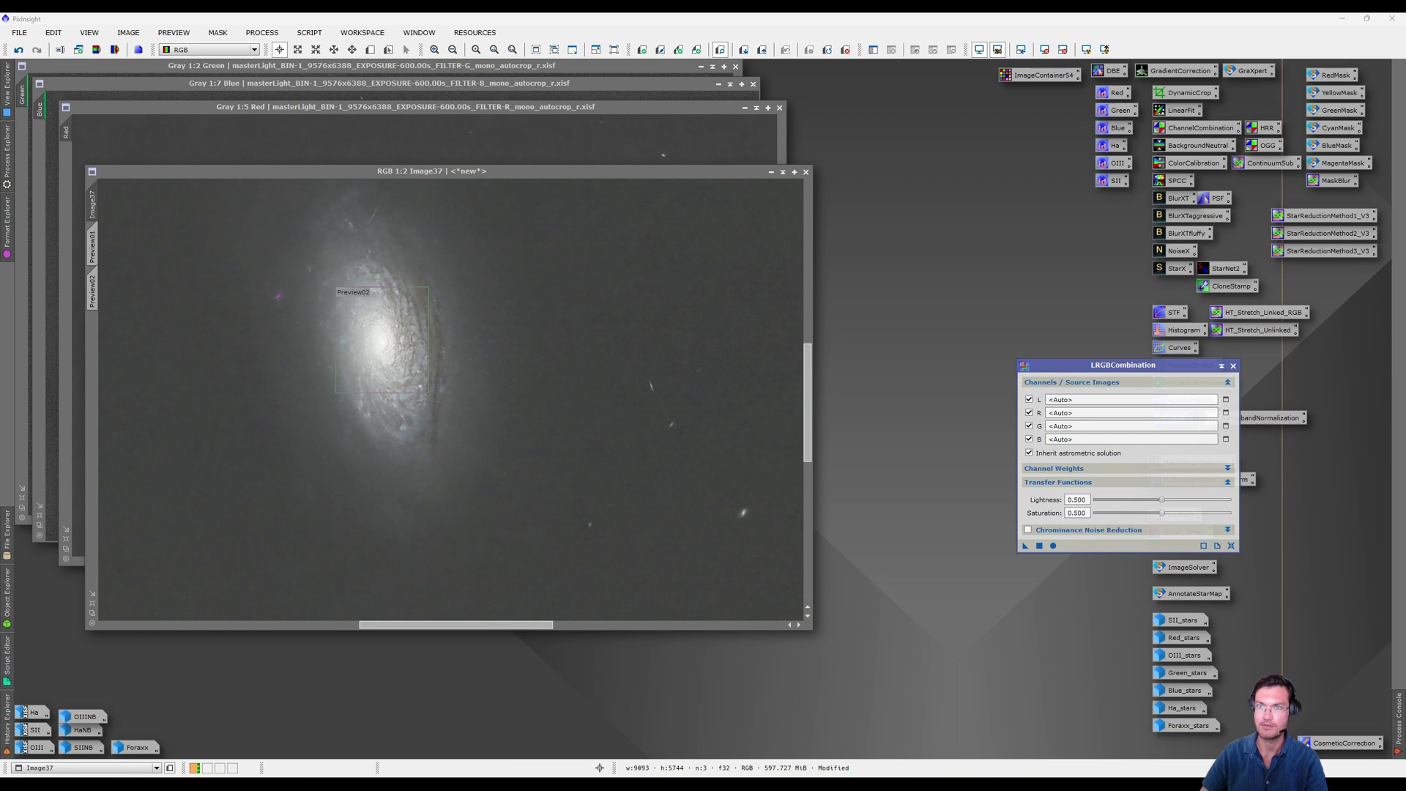
pyautogui.moveTo(67, 137); pyautogui.dragTo(881, 369)
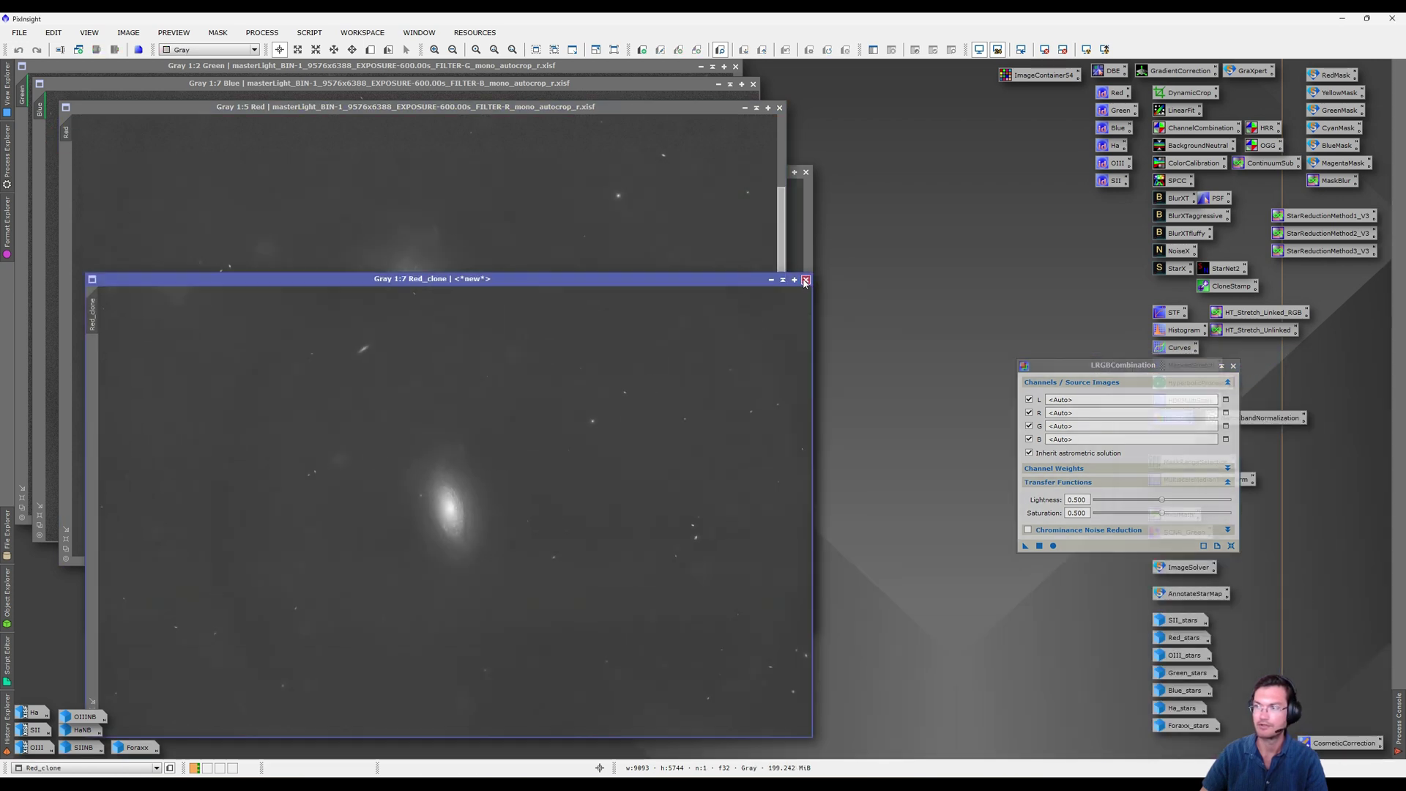
pyautogui.click(803, 279)
pyautogui.moveTo(67, 134); pyautogui.dragTo(1069, 399)
pyautogui.click(794, 354)
# Disable the R, G and B sources in LRGBCombination and apply the Red luminance to Image37
pyautogui.click(1029, 413)
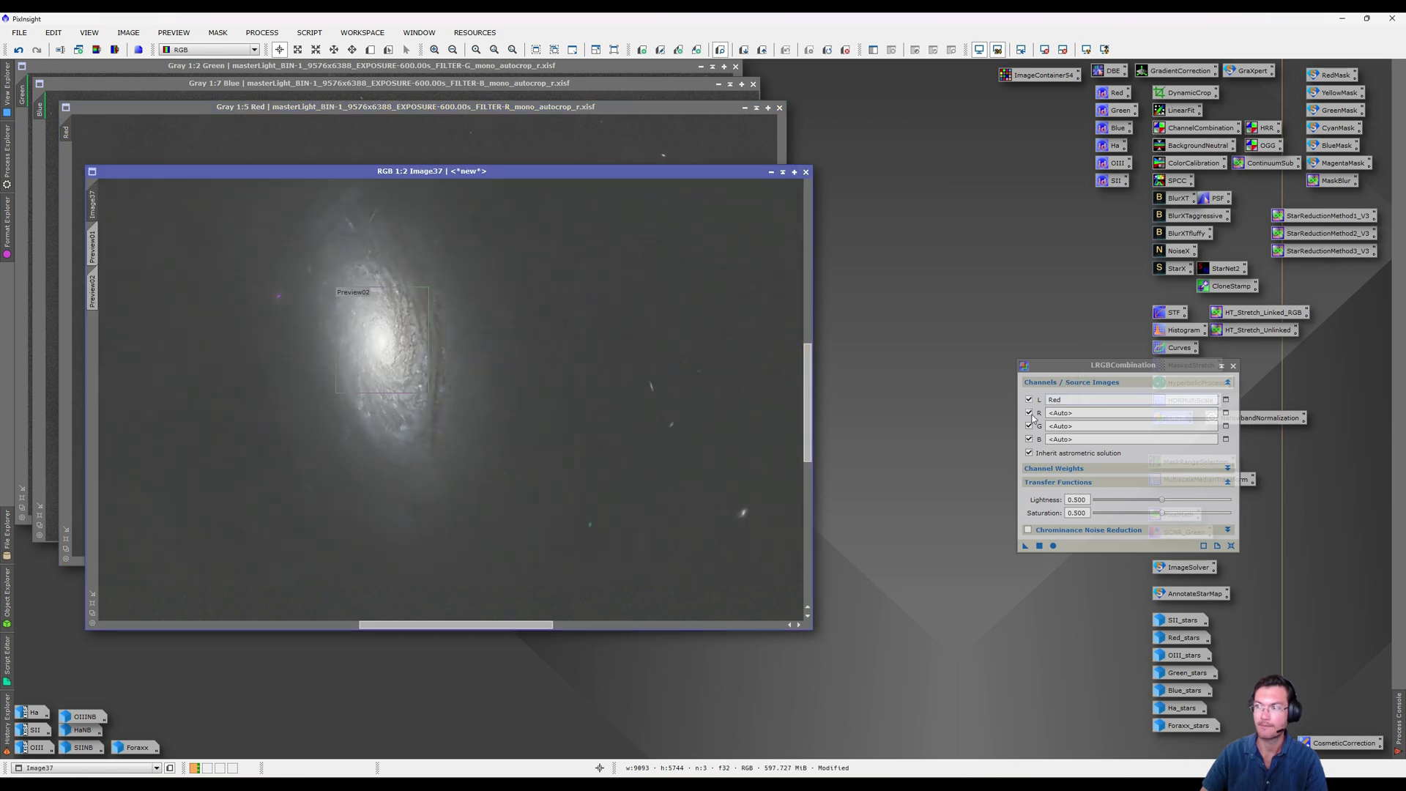
pyautogui.click(1029, 426)
pyautogui.click(1029, 438)
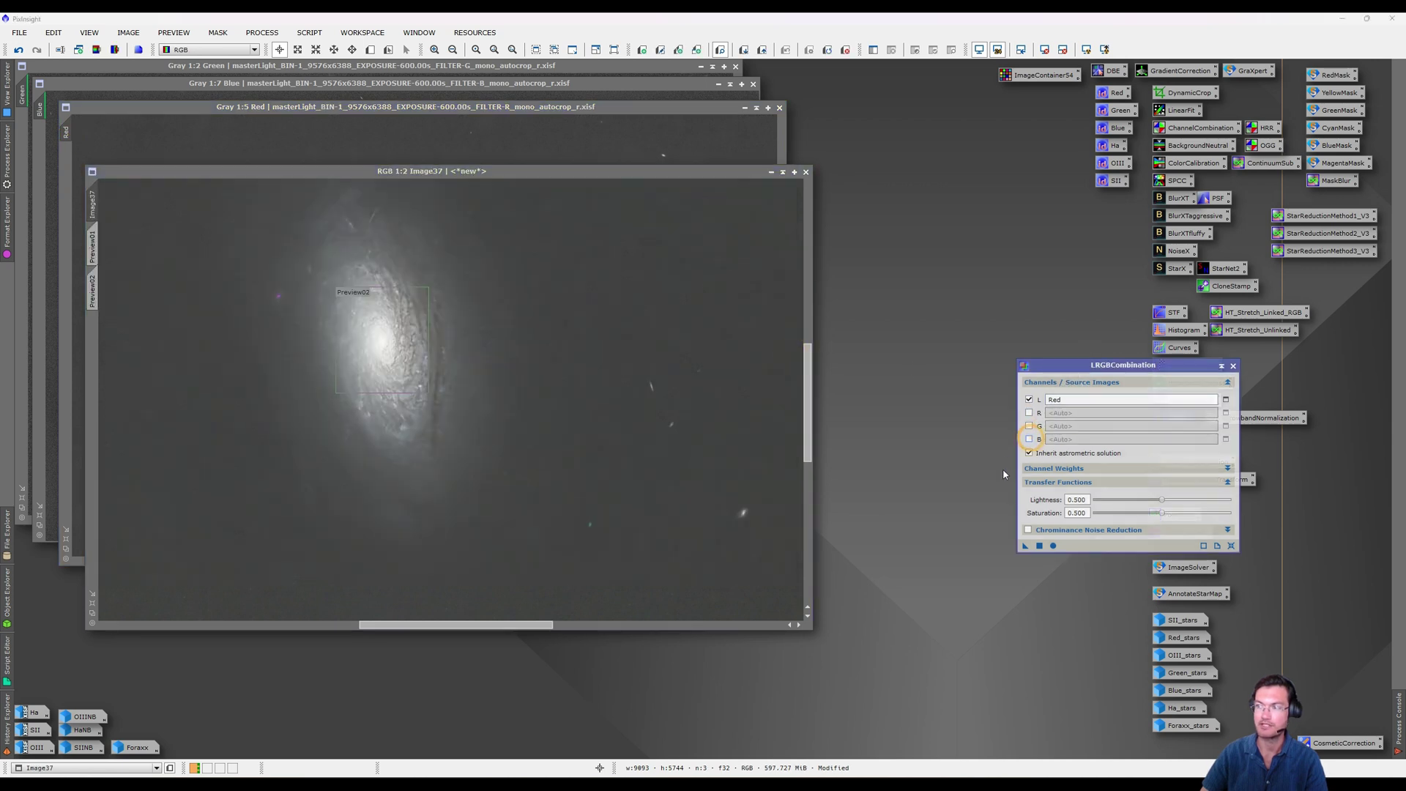
pyautogui.moveTo(1024, 546); pyautogui.dragTo(490, 367)
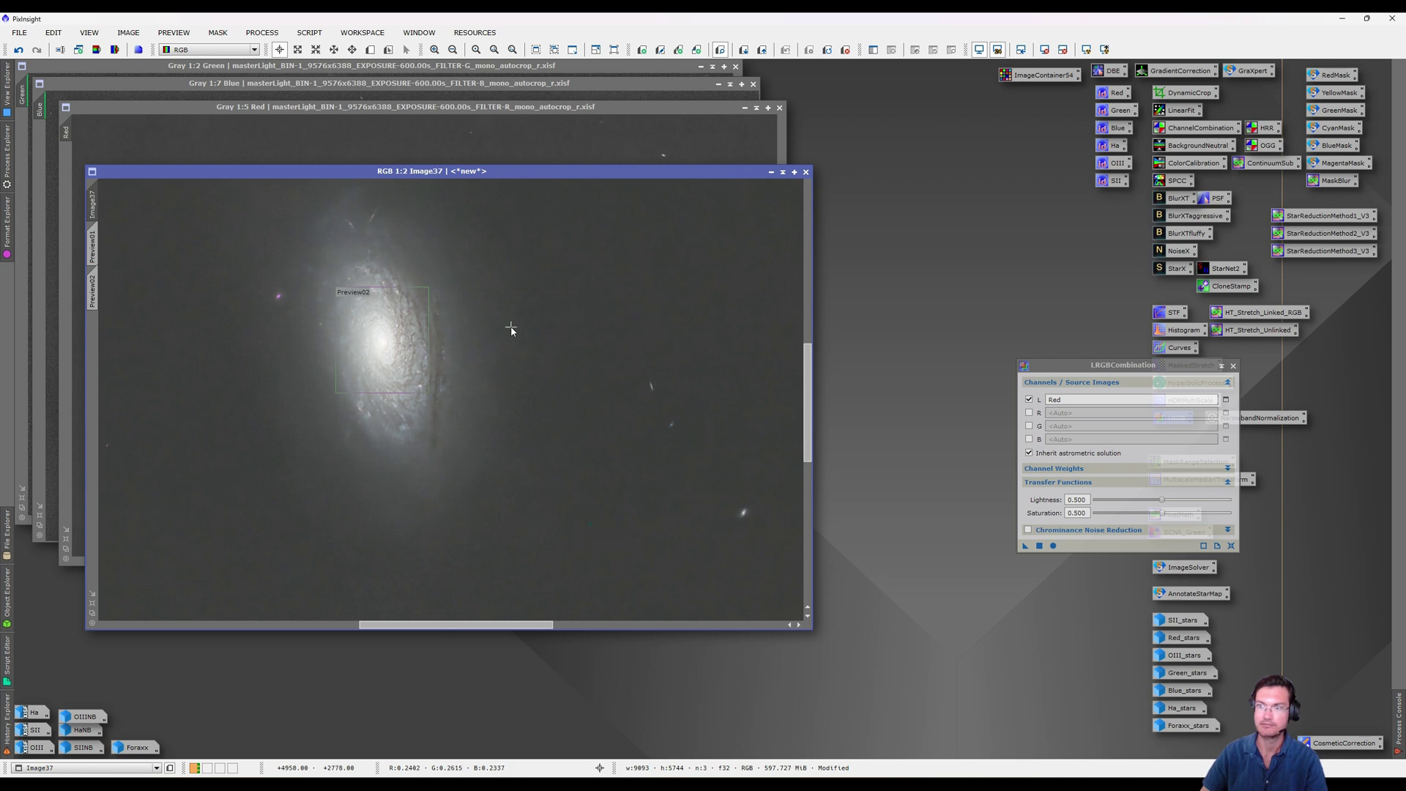
pyautogui.click(1234, 366)
# Open GeneralizedHyperbolicStretch on Image37 and set the symmetry point to 0.396568 by sampling the lower part of the galaxy's disk
pyautogui.scroll(-3, 439, 344)
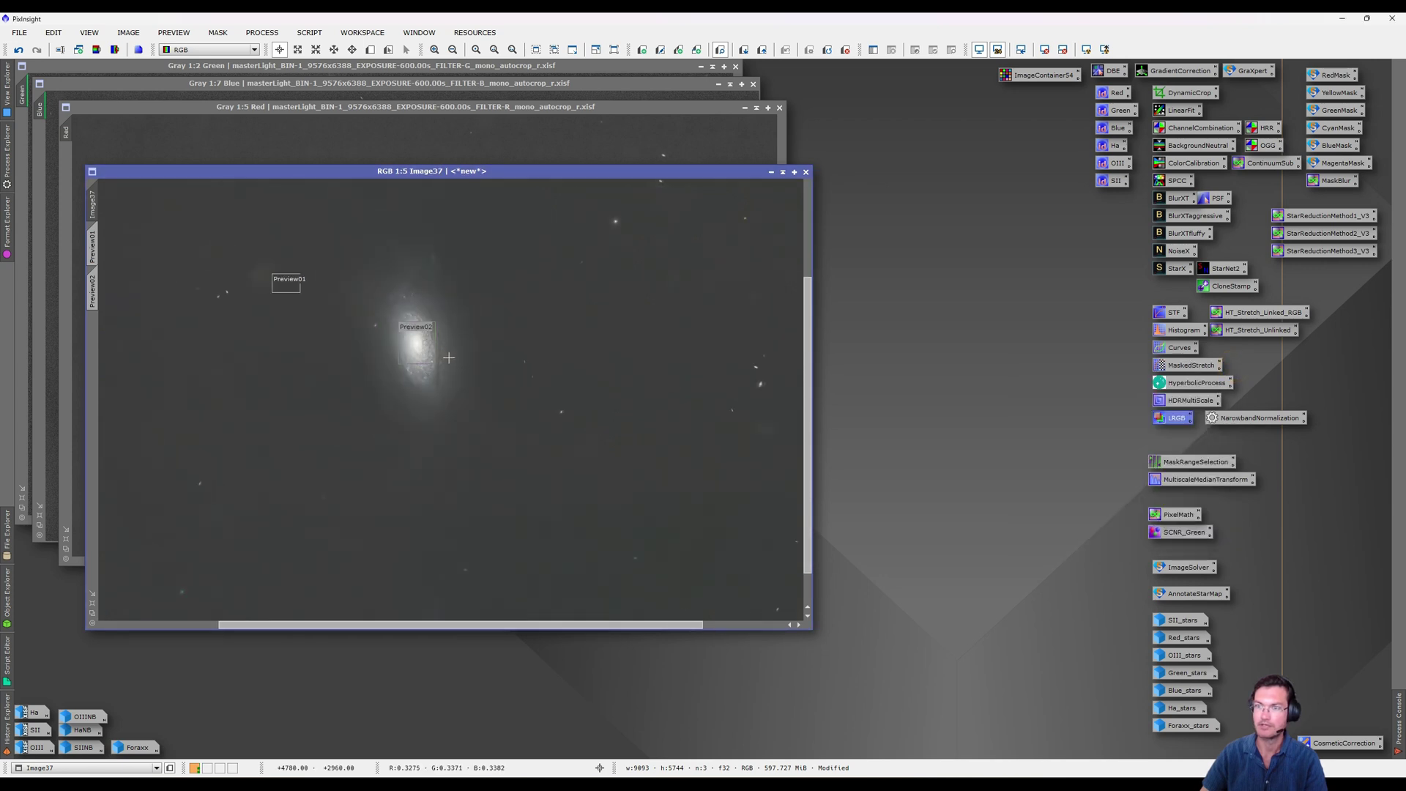
pyautogui.scroll(-1, 380, 308)
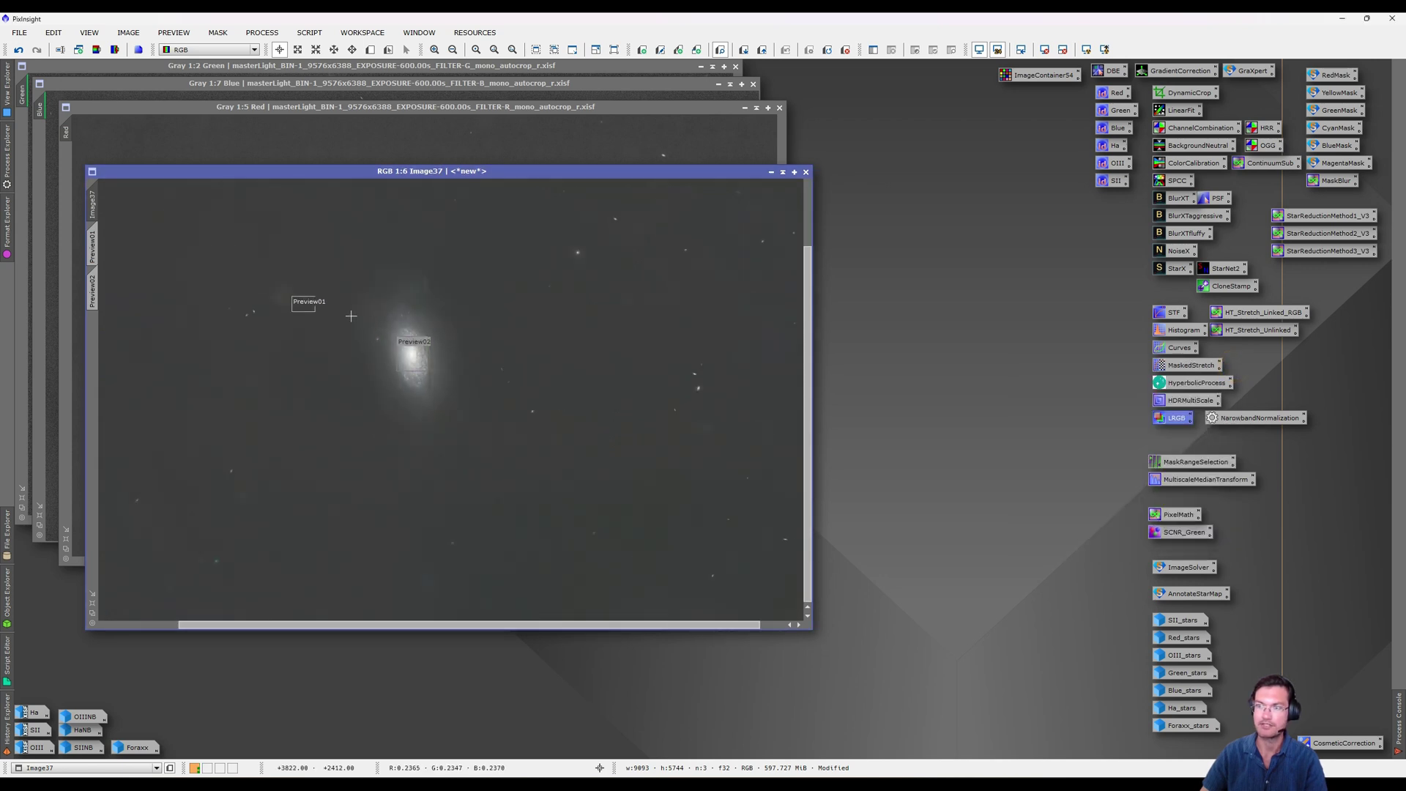
pyautogui.scroll(2, 351, 315)
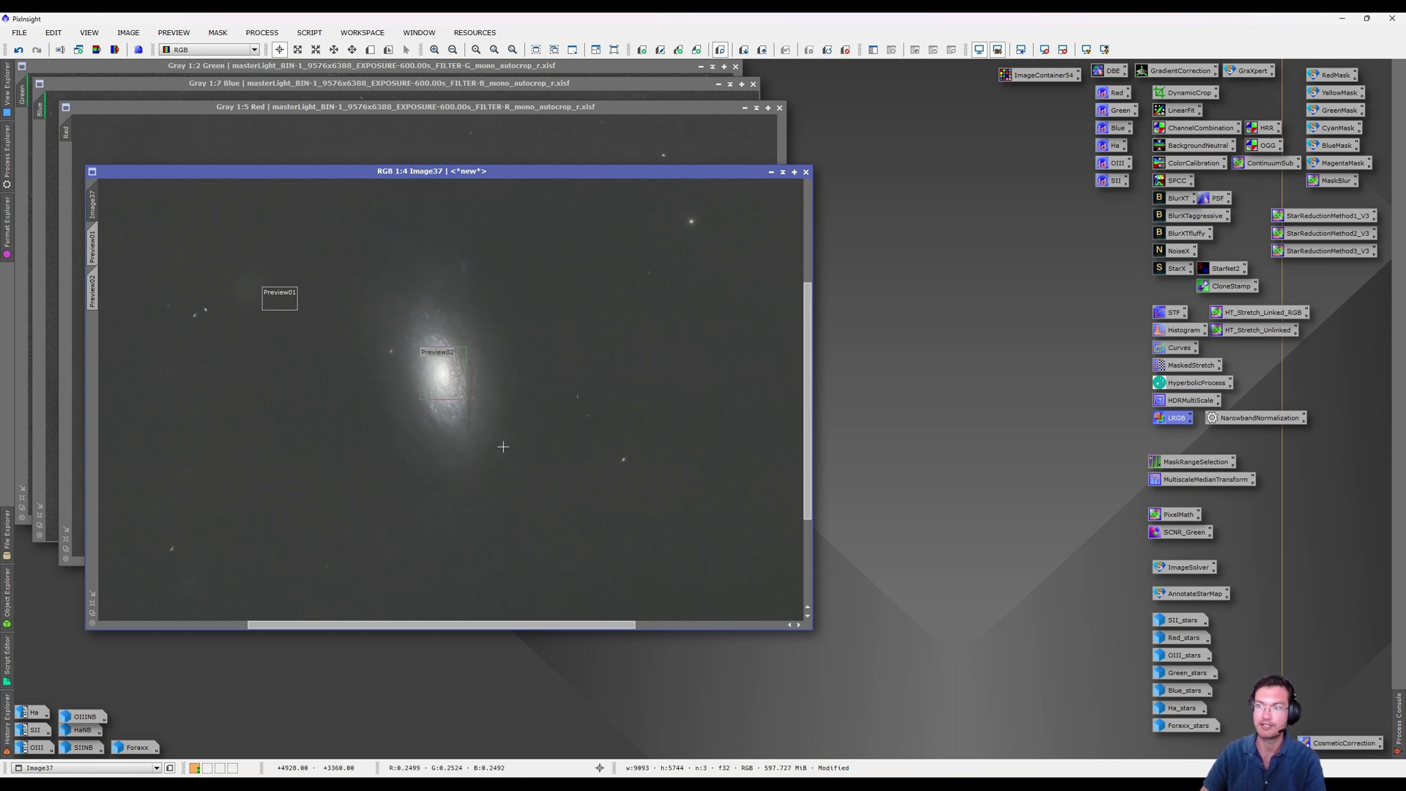
pyautogui.scroll(1, 502, 417)
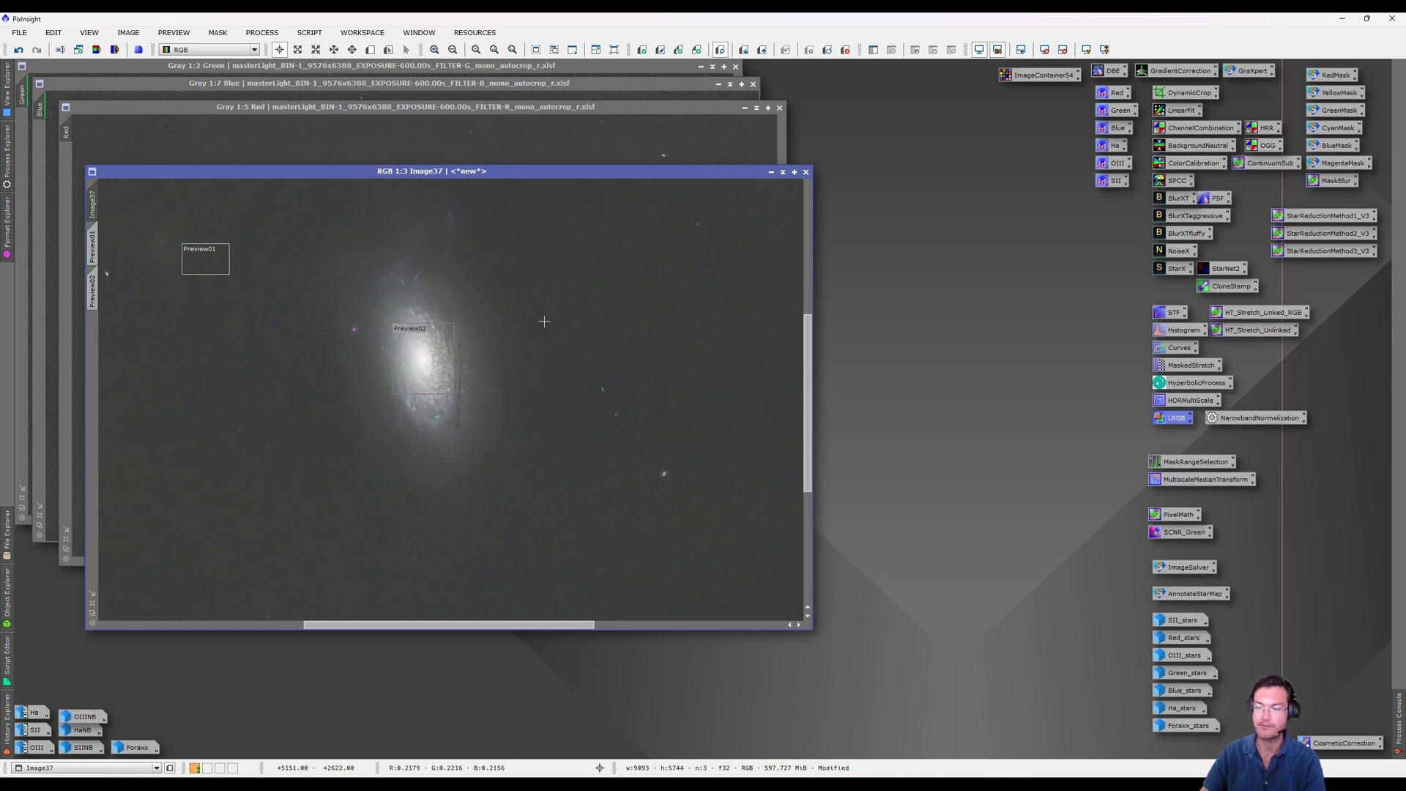
pyautogui.doubleClick(1181, 382)
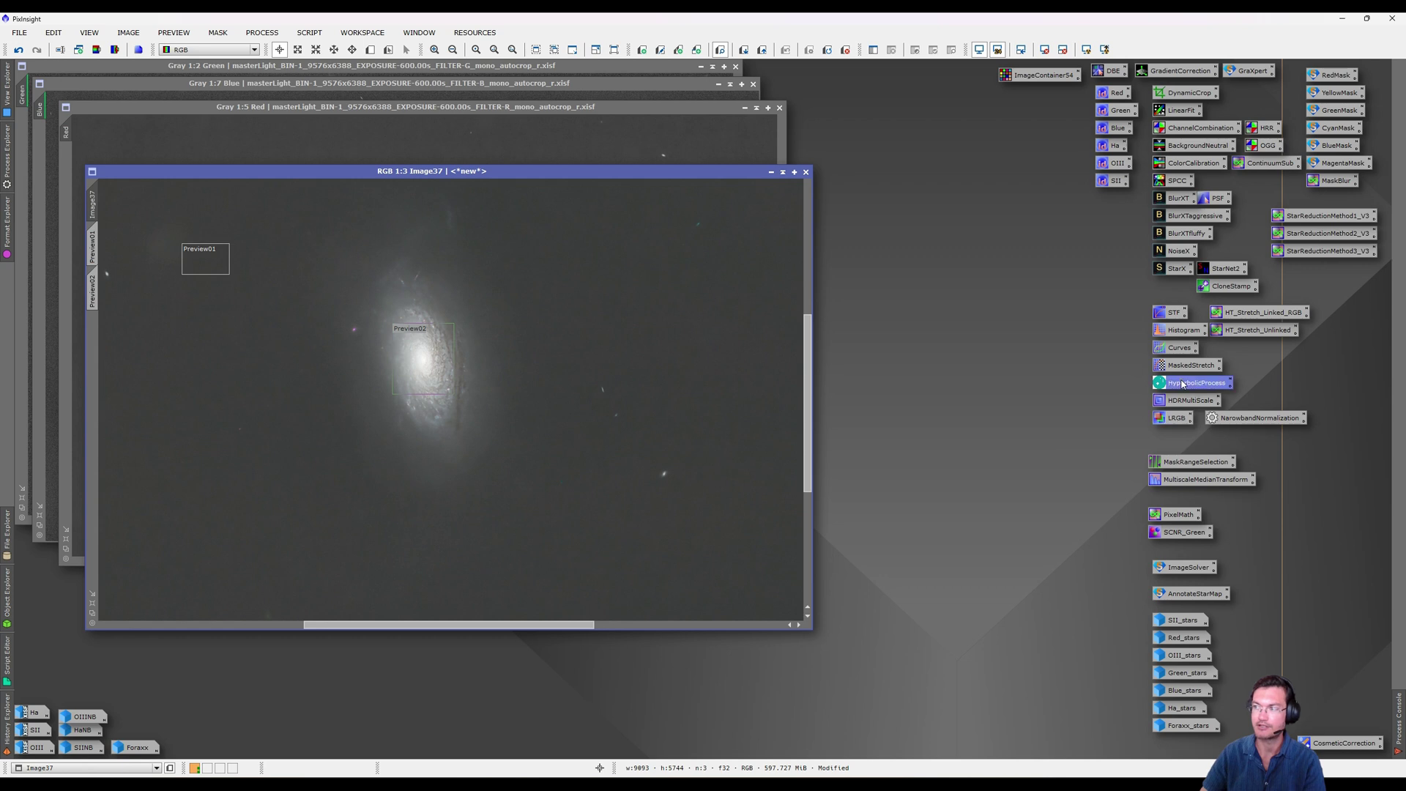
pyautogui.moveTo(944, 312); pyautogui.dragTo(920, 235)
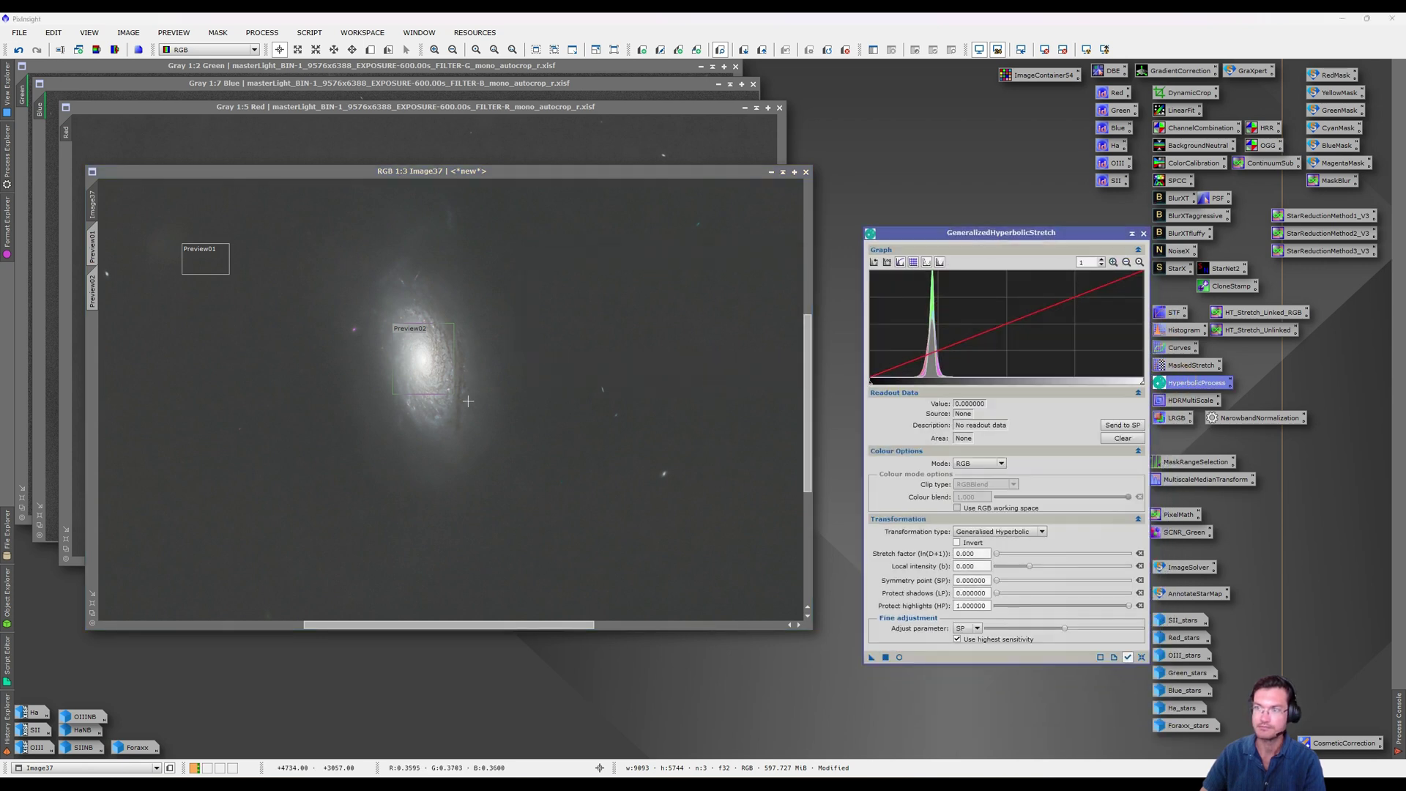
pyautogui.click(446, 420)
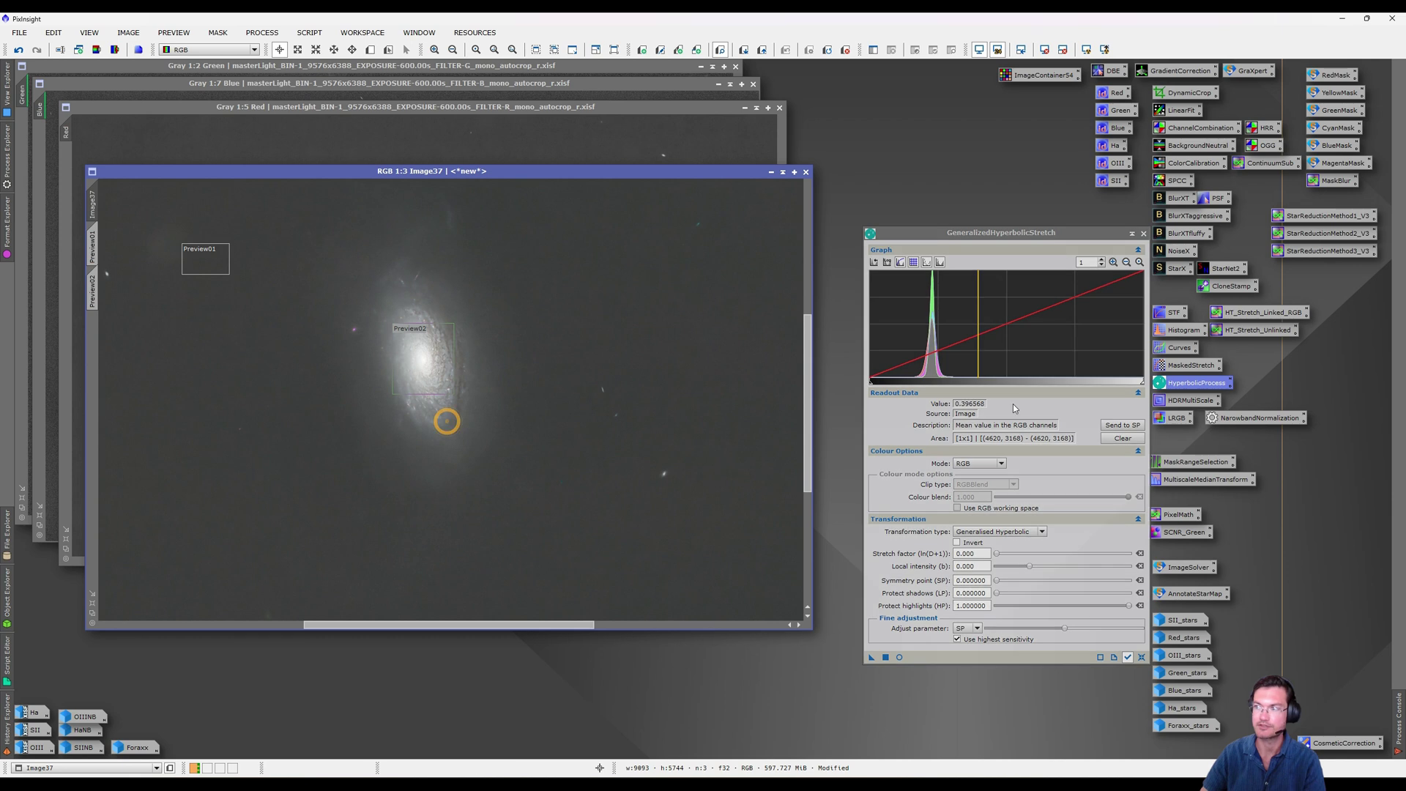
pyautogui.click(1122, 425)
# Set the stretch factor to 1.24 and highlight protection to 0.5, preview the result and apply the stretch to Image37
pyautogui.click(1003, 554)
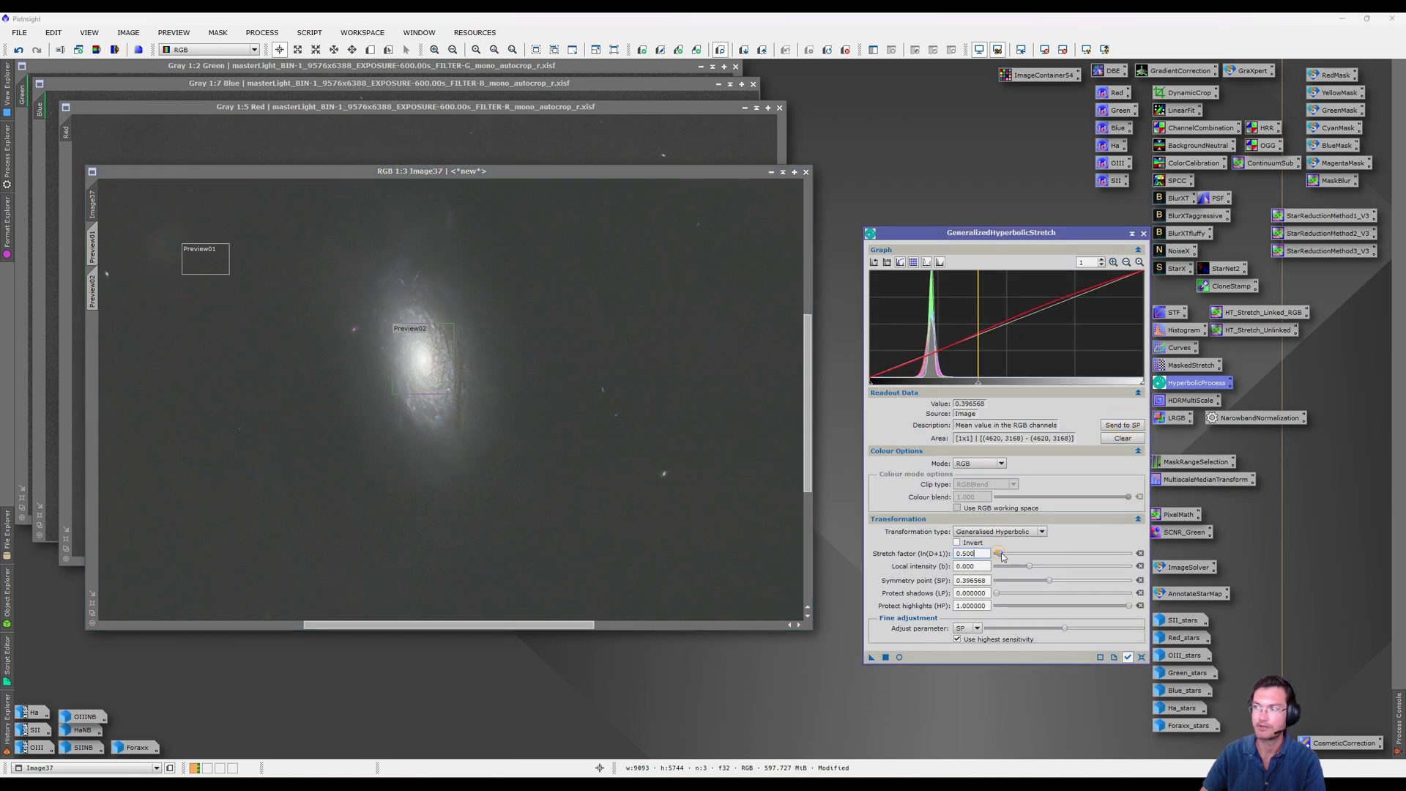
pyautogui.moveTo(1128, 606); pyautogui.dragTo(1062, 606)
pyautogui.click(985, 554)
pyautogui.write('1.24')
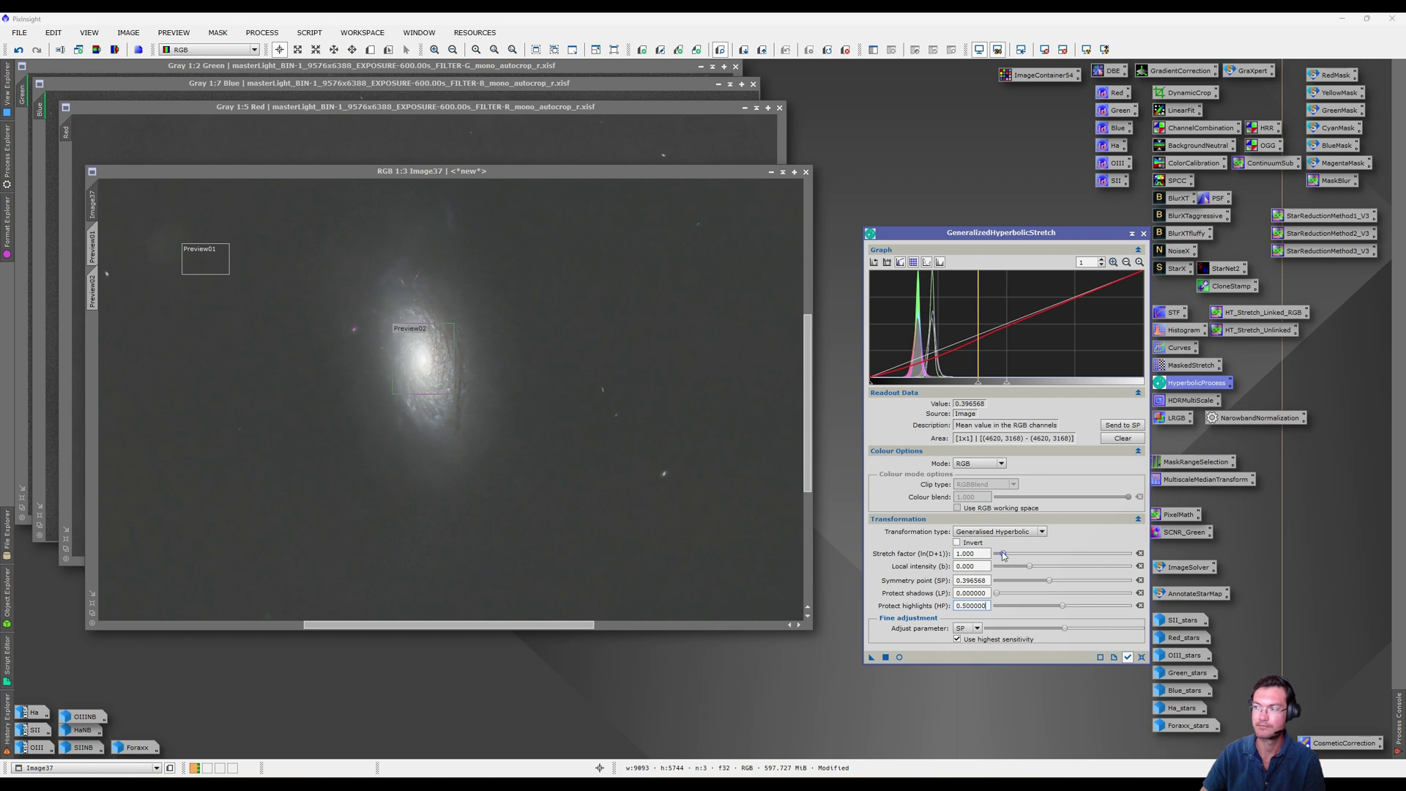
pyautogui.press('Return')
pyautogui.click(899, 657)
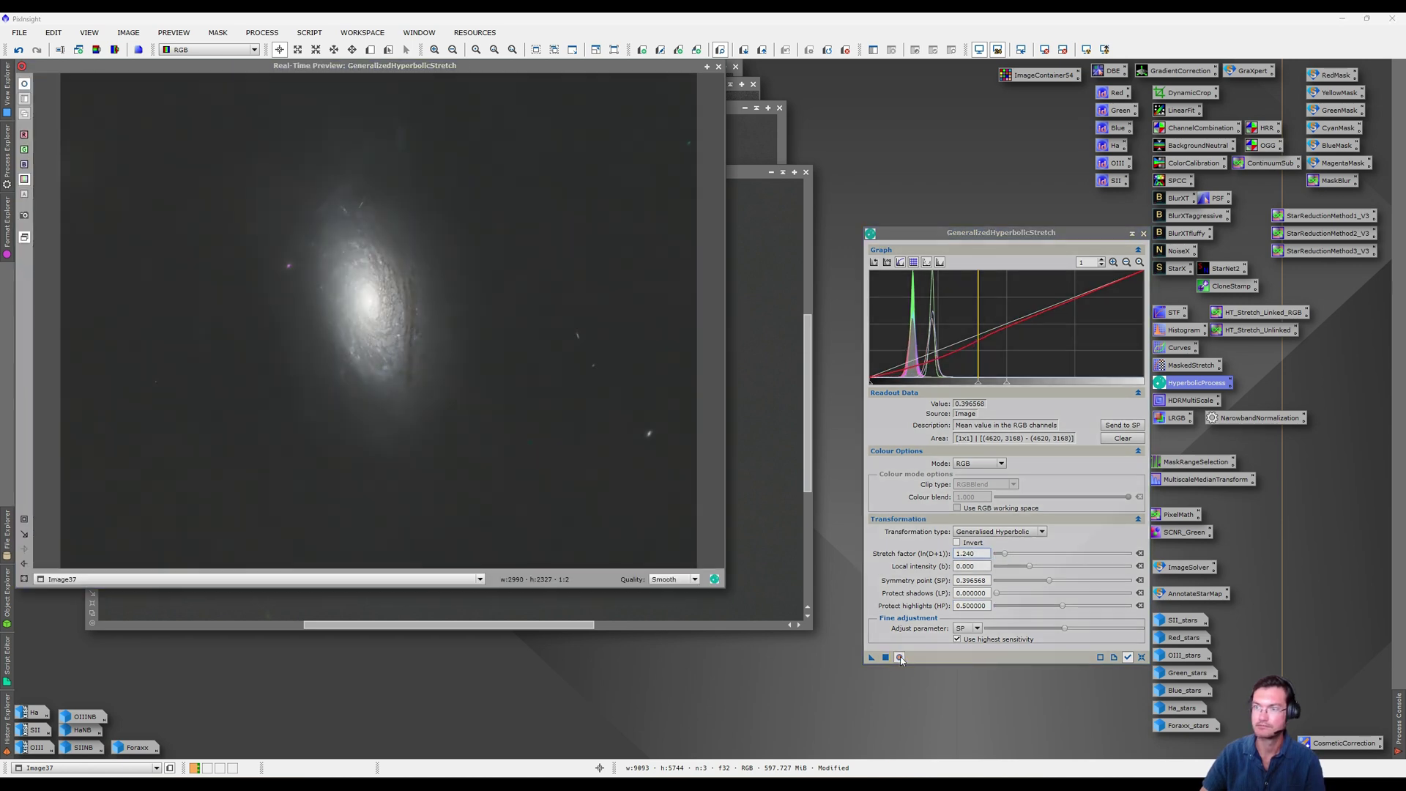
pyautogui.click(899, 657)
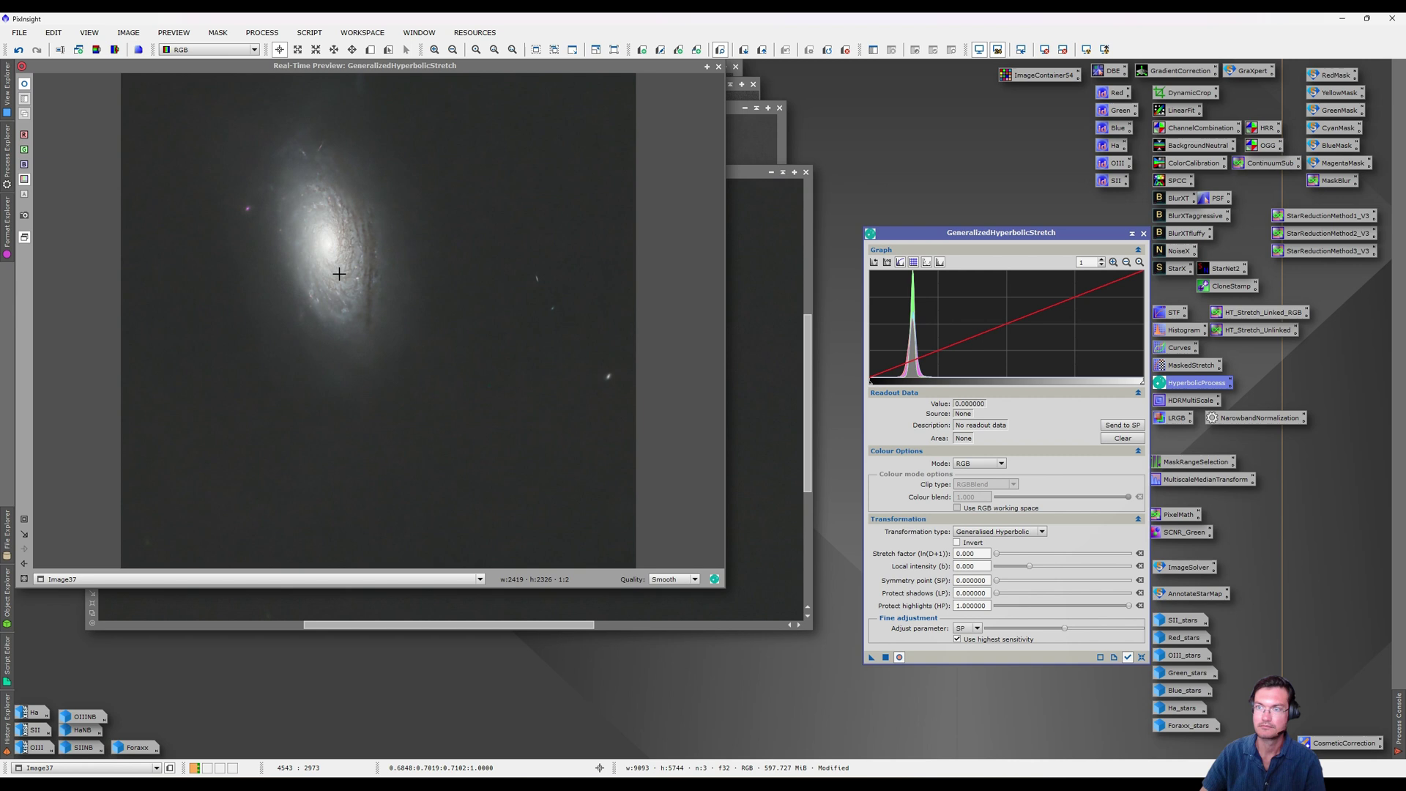
# Apply a second hyperbolic stretch to Image37 using a brightness sampled just beside the galaxy's core and a raised stretch factor
pyautogui.click(340, 274)
pyautogui.moveTo(996, 554); pyautogui.dragTo(1037, 591)
pyautogui.click(900, 657)
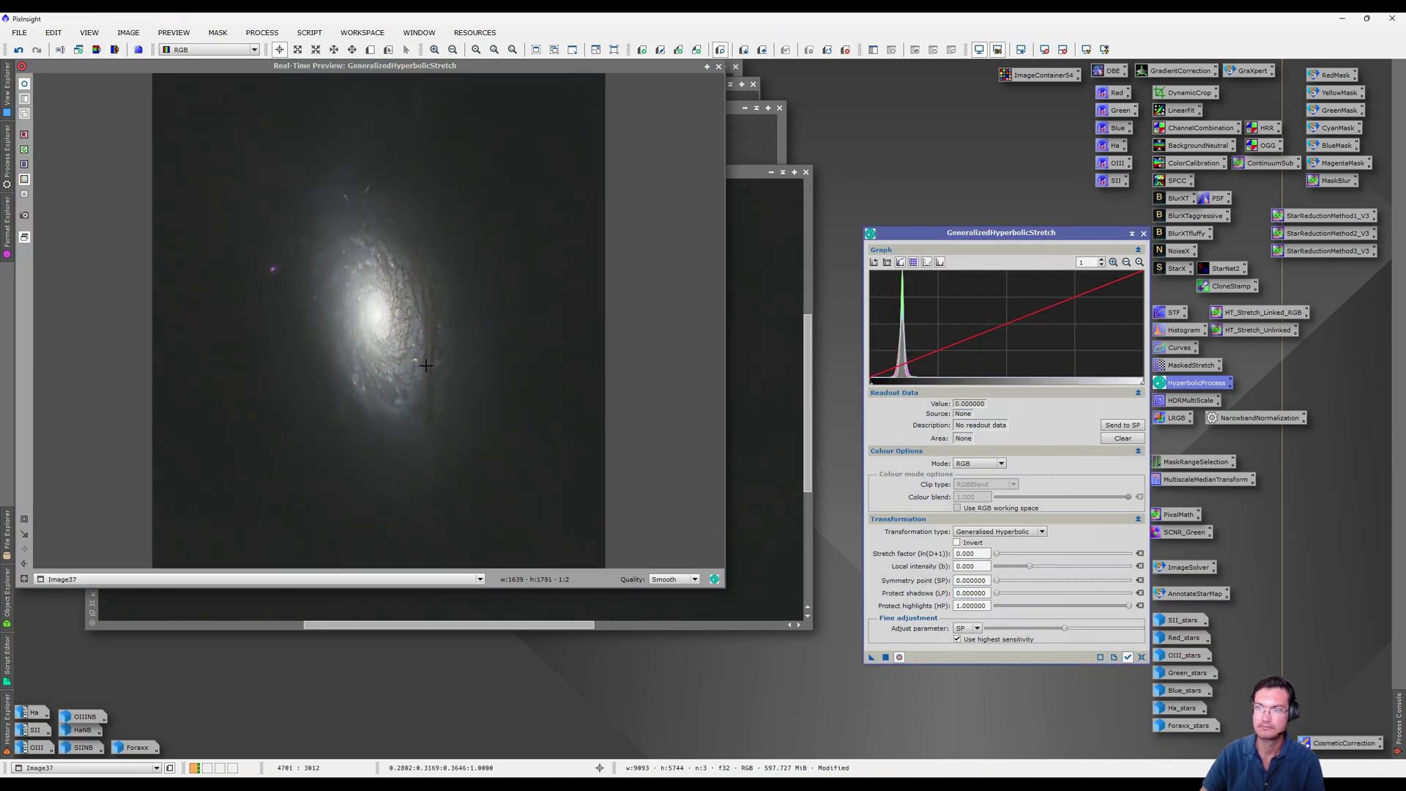
# Apply a third hyperbolic stretch to Image37 with symmetry point 0.371865, highlight protection 0.46 and a stretch factor above 0.74
pyautogui.click(392, 411)
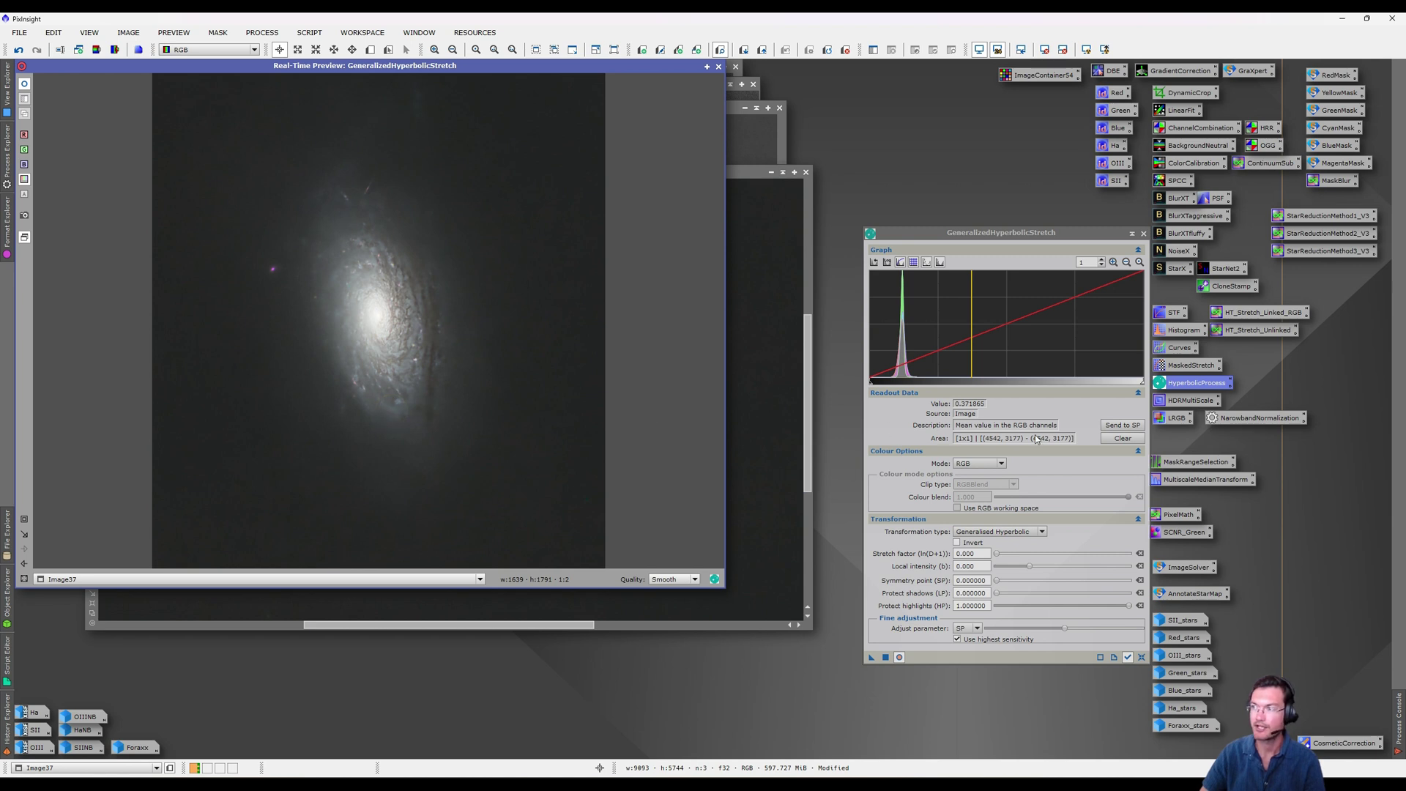
pyautogui.click(1110, 427)
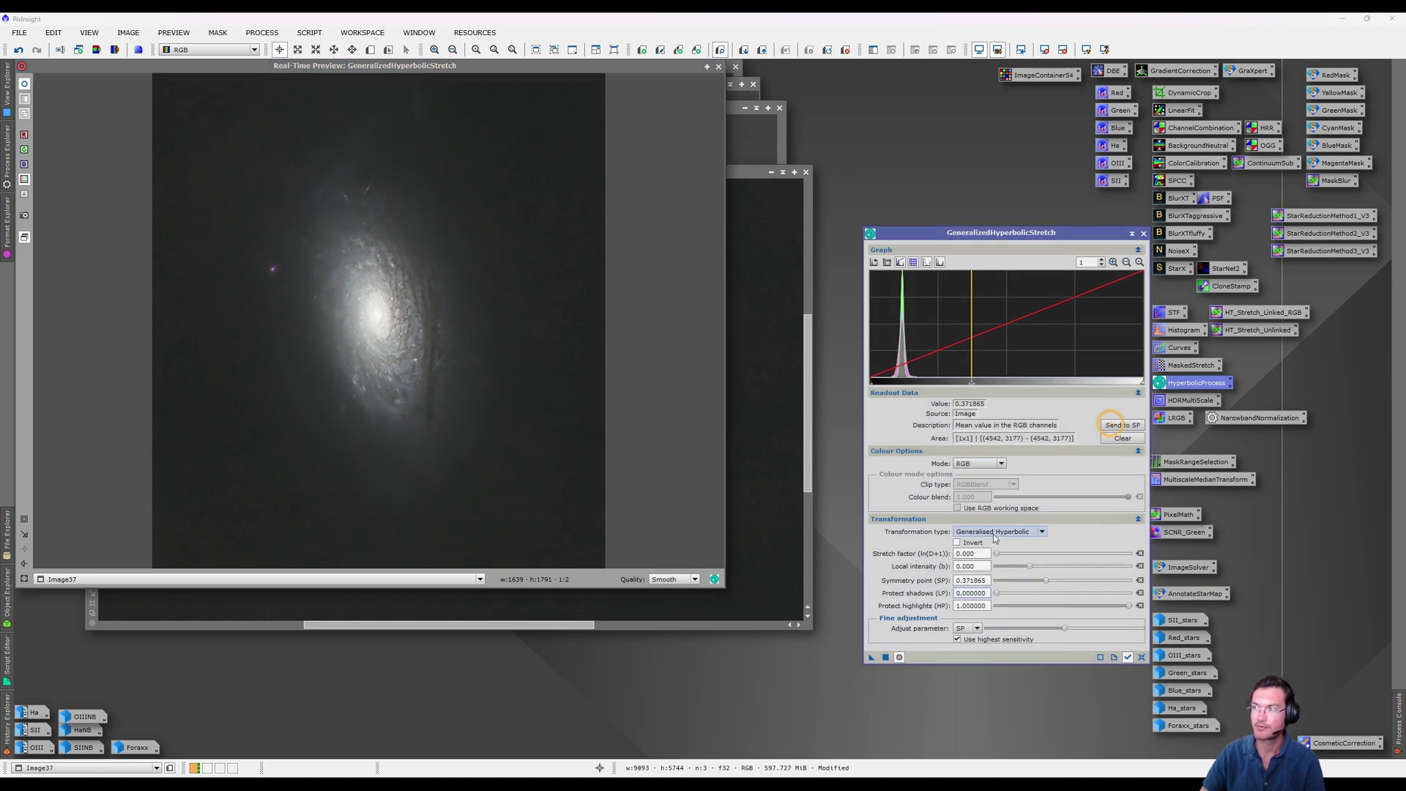
pyautogui.moveTo(996, 555); pyautogui.dragTo(1003, 558)
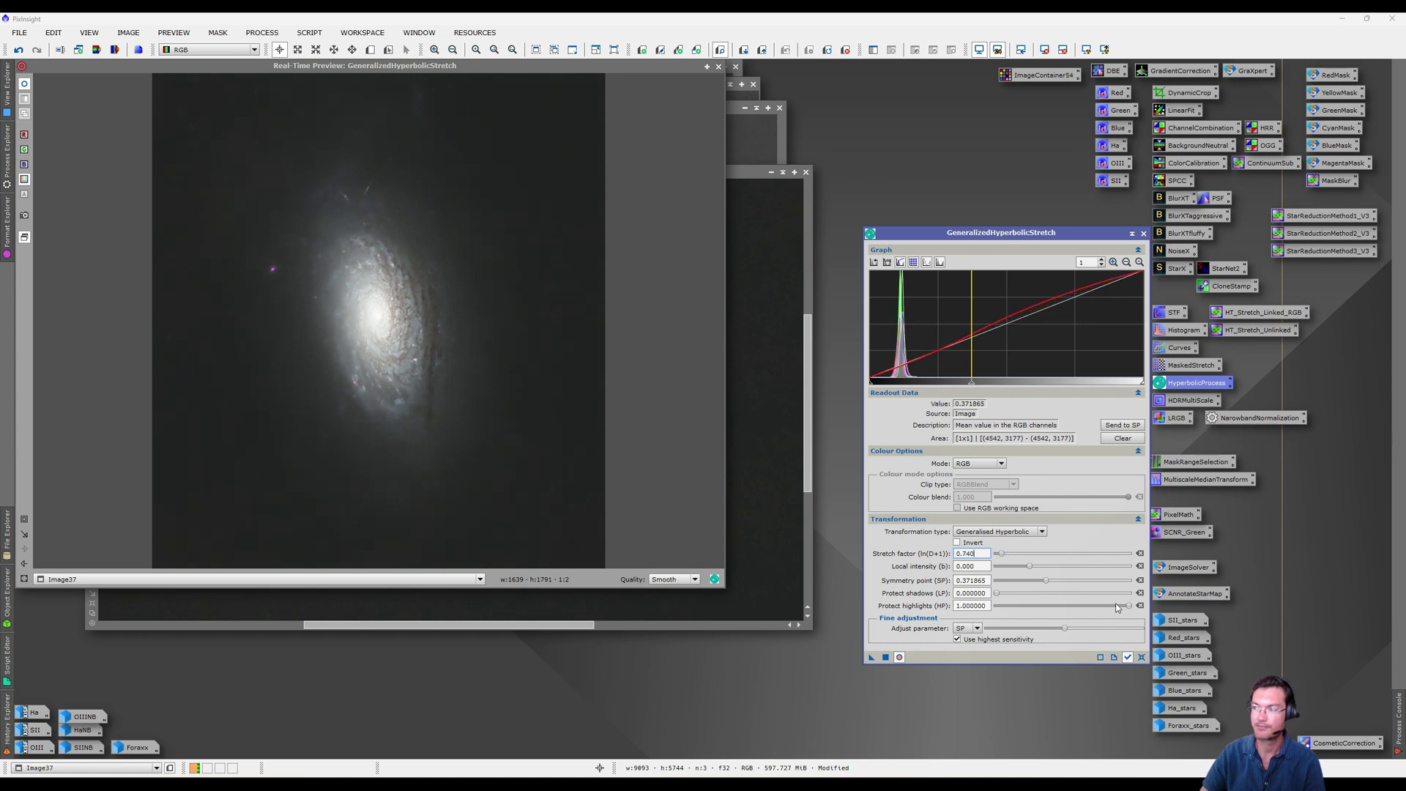
pyautogui.moveTo(1127, 605); pyautogui.dragTo(1056, 605)
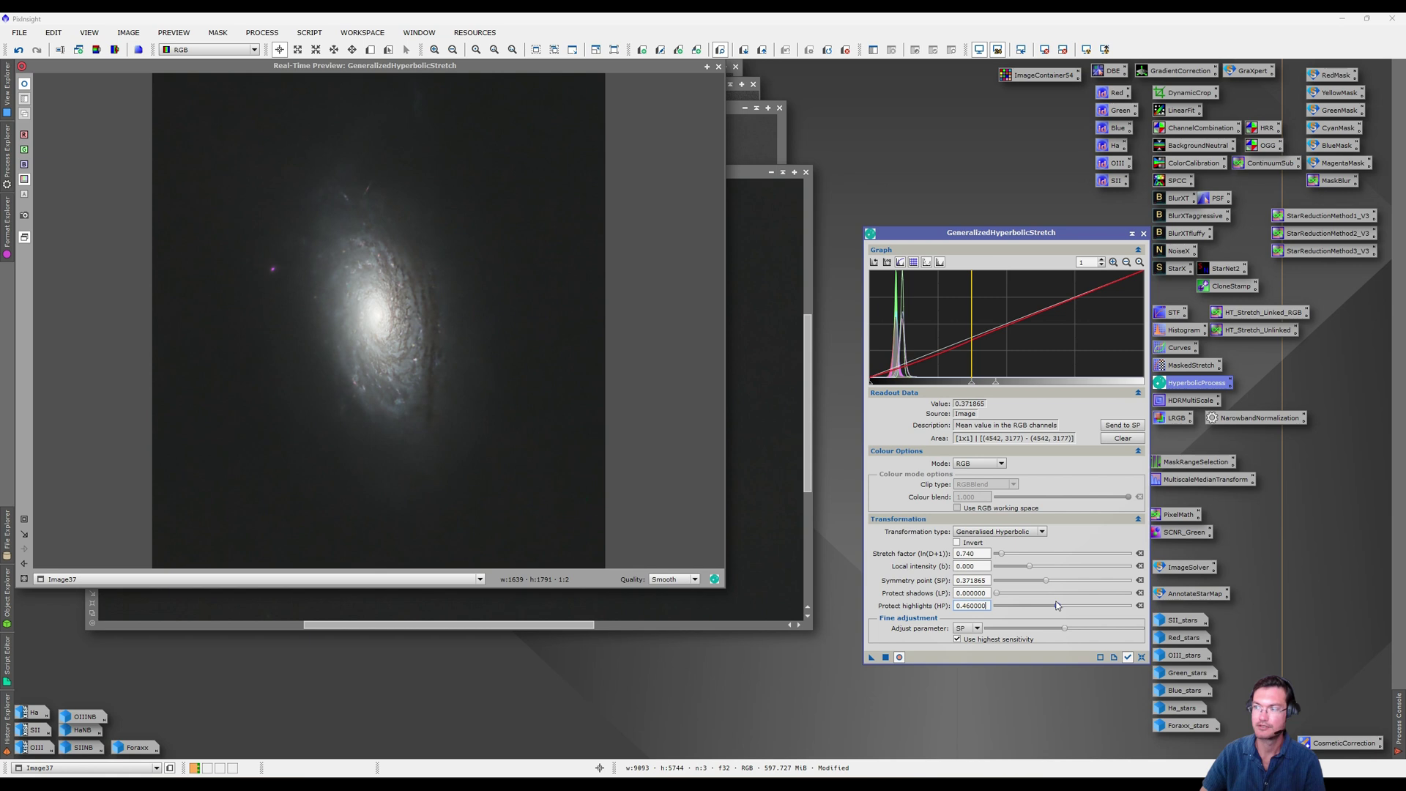
pyautogui.moveTo(1003, 558); pyautogui.dragTo(1006, 559)
pyautogui.click(885, 656)
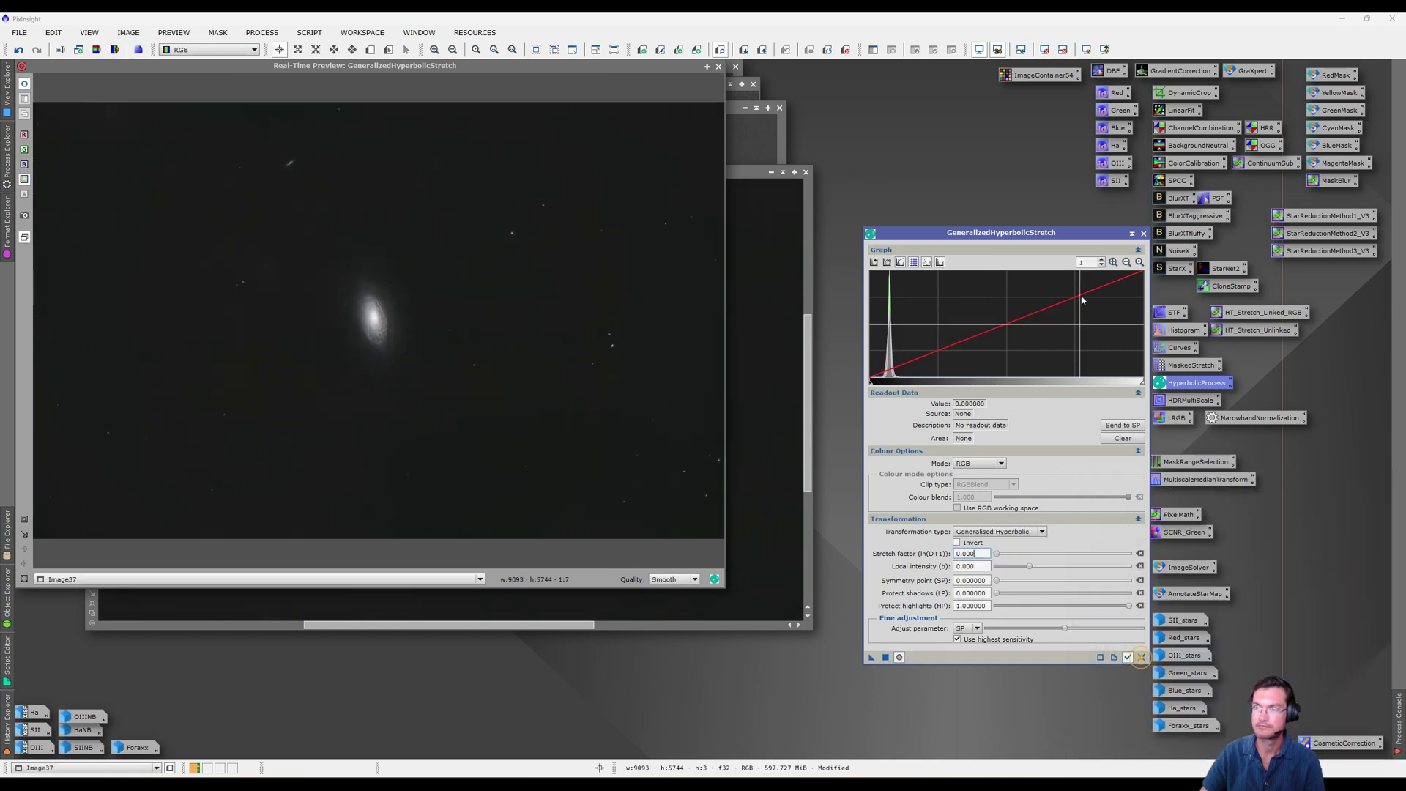
pyautogui.click(1143, 234)
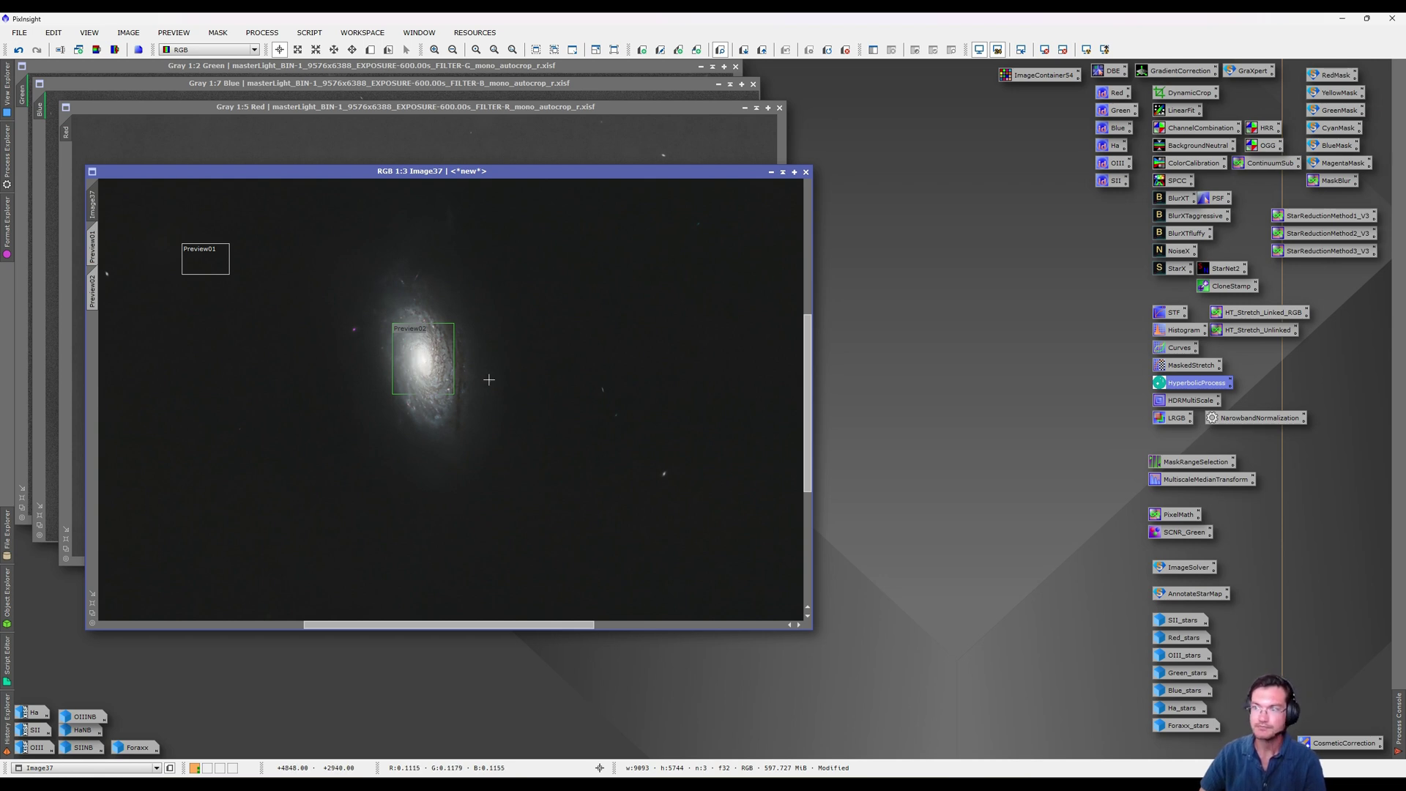
# Create a lightness-based range mask from Image37 with lower limit 0.14, fuzziness 0.14 and smoothness 13
pyautogui.scroll(-4, 542, 361)
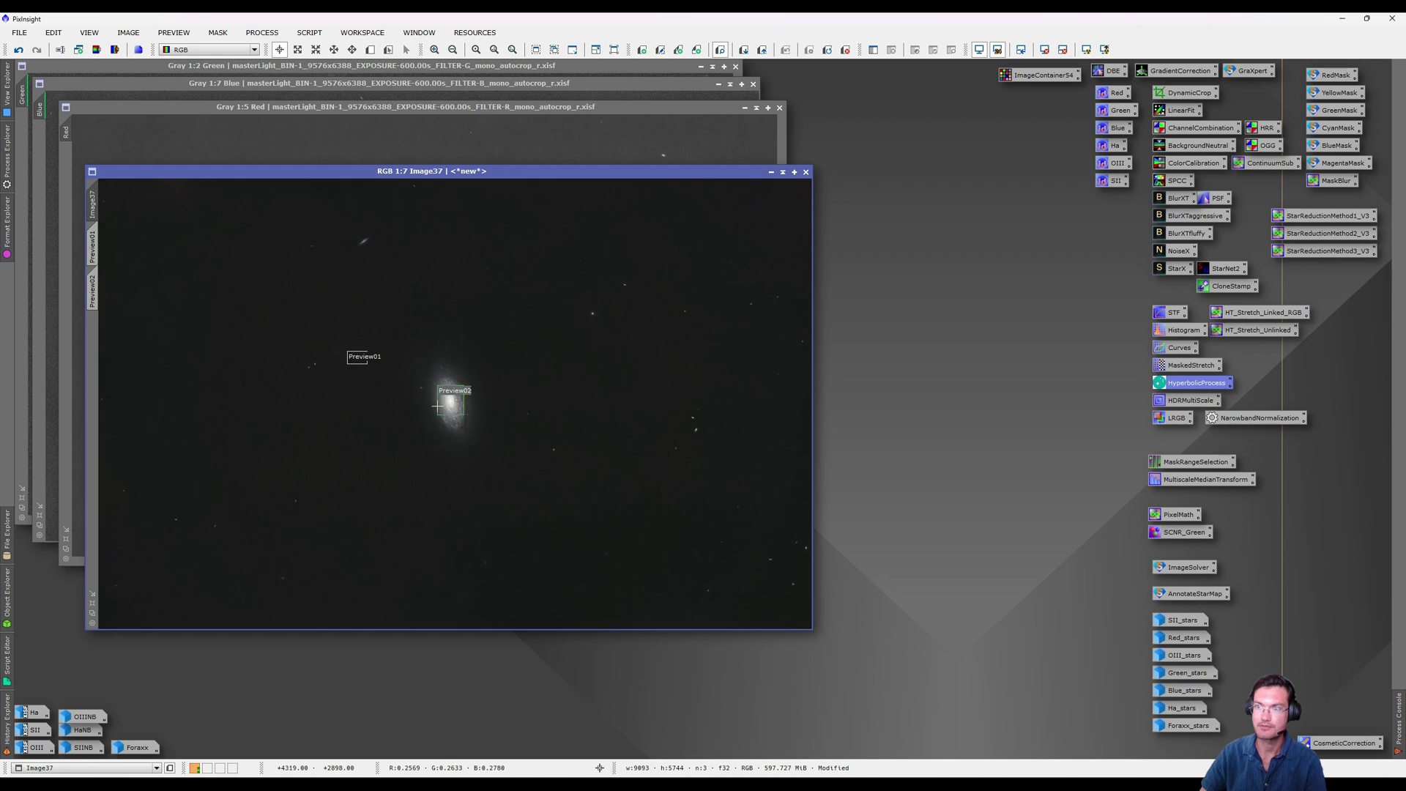
pyautogui.scroll(5, 454, 405)
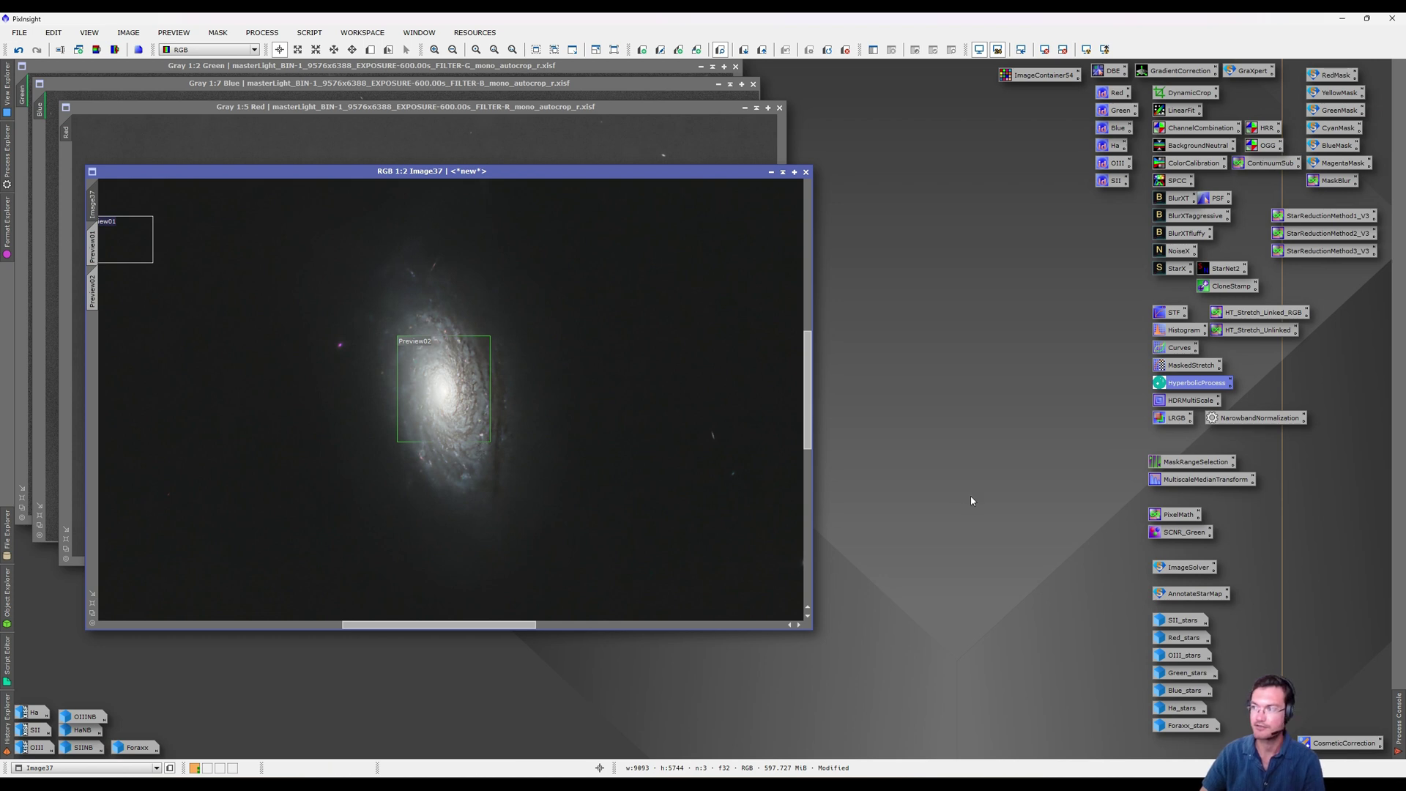
pyautogui.doubleClick(1184, 464)
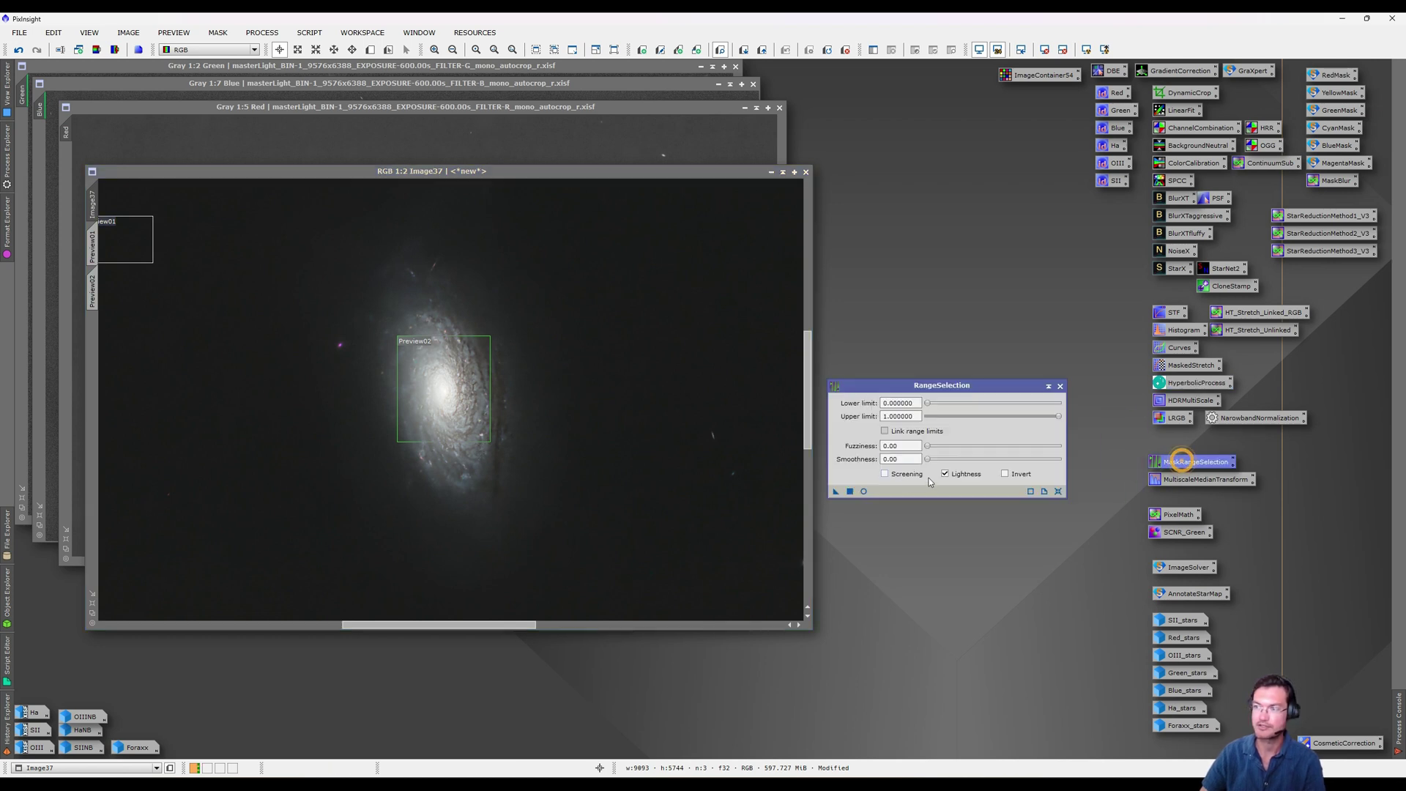
pyautogui.click(863, 491)
pyautogui.moveTo(928, 403); pyautogui.dragTo(946, 448)
pyautogui.moveTo(927, 463); pyautogui.dragTo(945, 465)
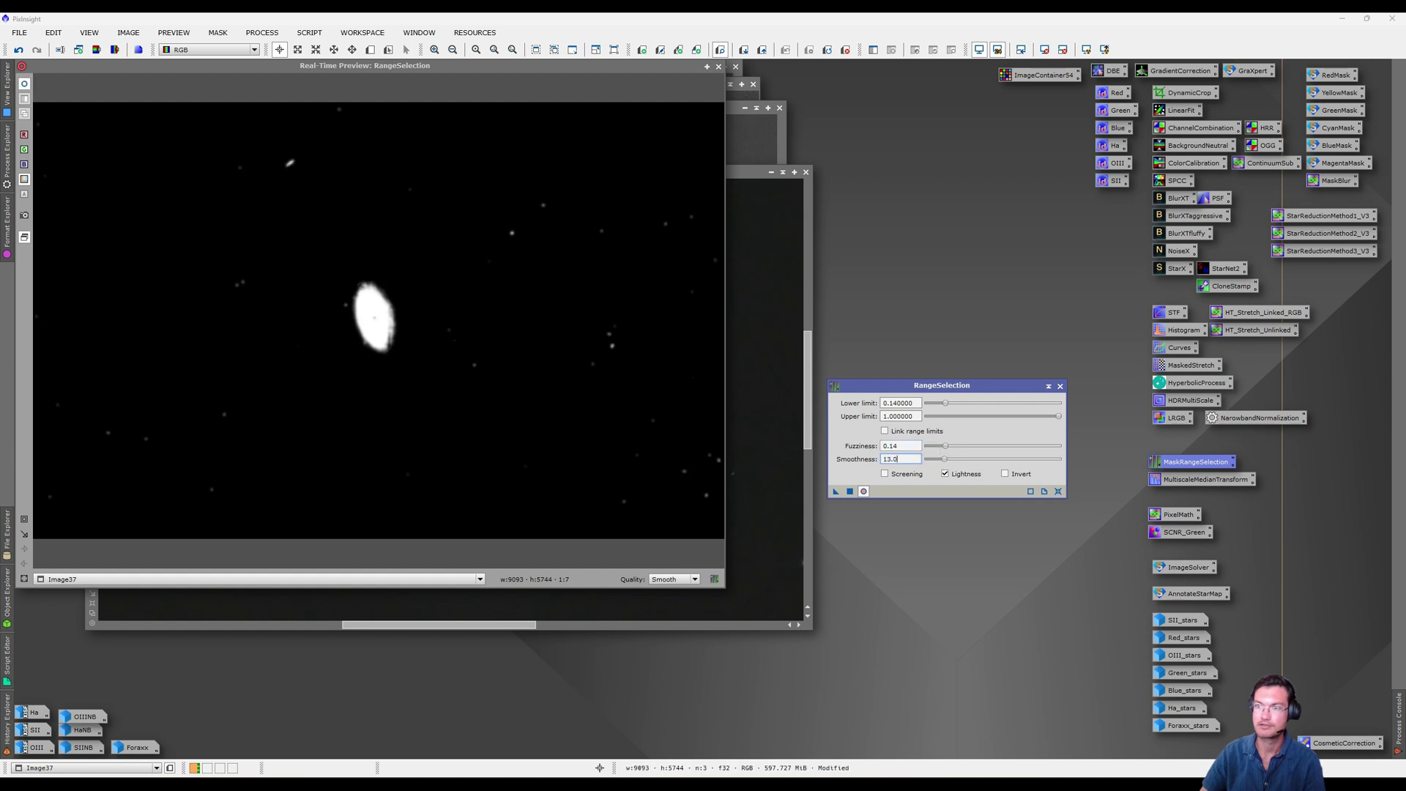
pyautogui.click(850, 491)
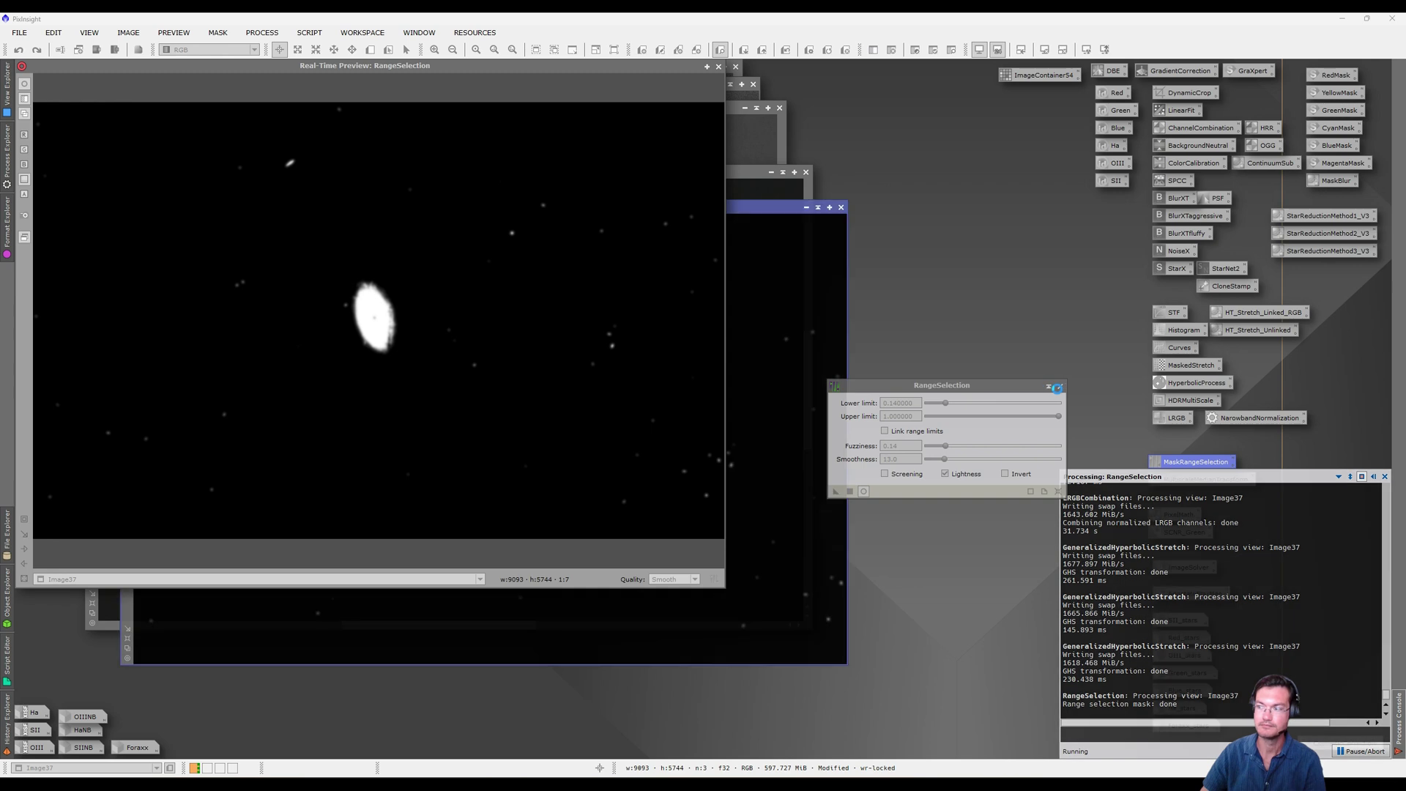
pyautogui.click(1059, 386)
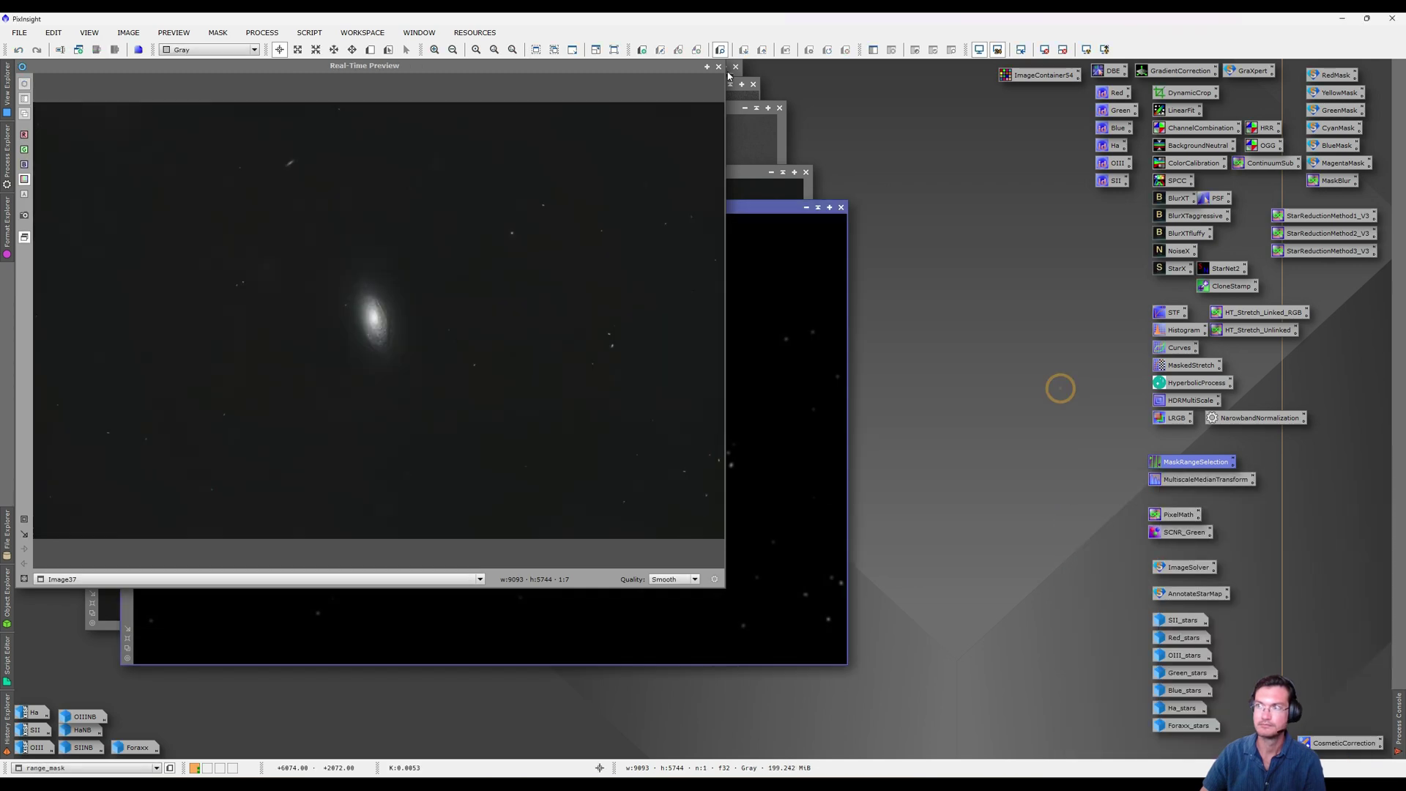
pyautogui.click(718, 66)
# Apply range_mask to Image37 as its mask and hide the red mask overlay
pyautogui.moveTo(445, 206); pyautogui.dragTo(634, 427)
pyautogui.moveTo(318, 472); pyautogui.dragTo(94, 364)
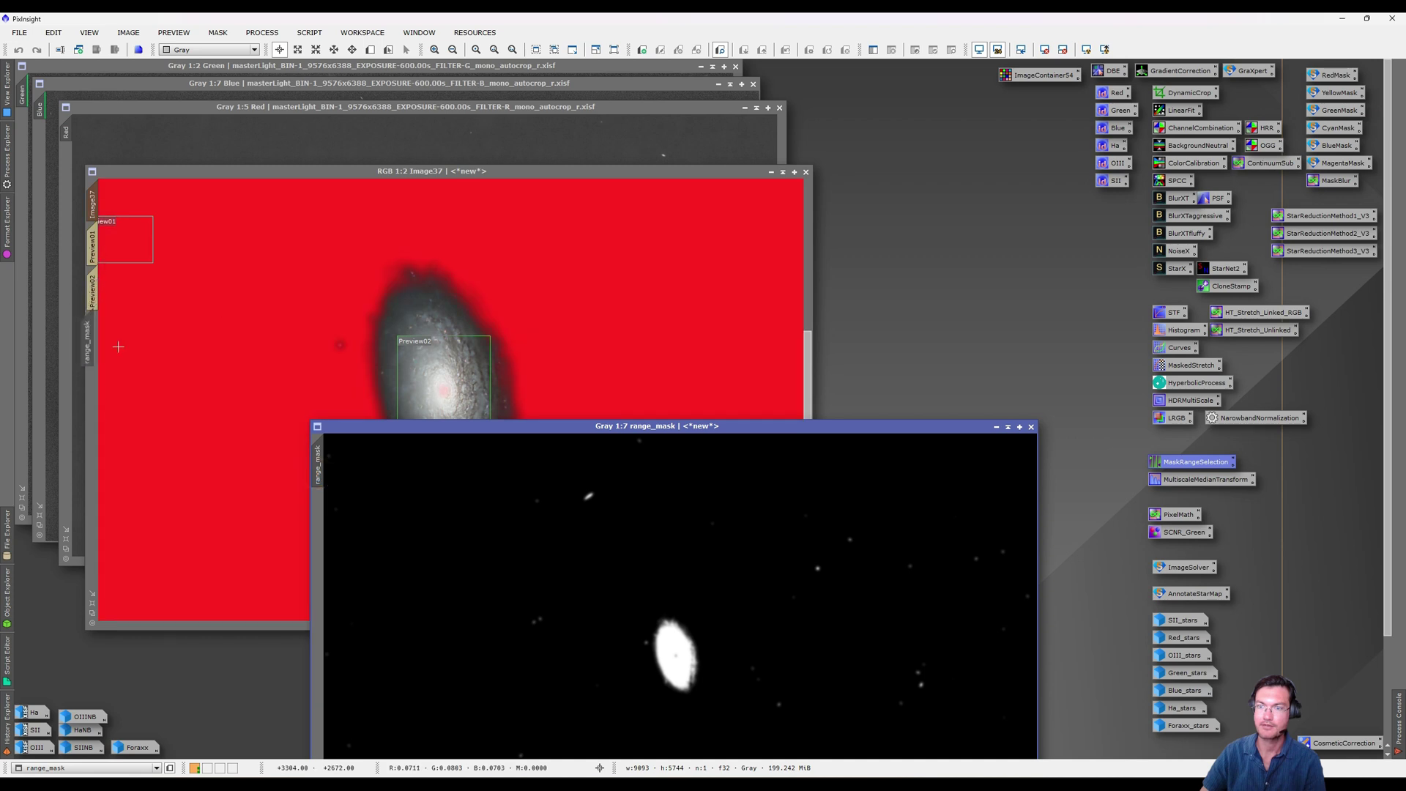
pyautogui.click(116, 344)
pyautogui.hotkey('ctrl', 'k')
pyautogui.hotkey('ctrl', 'k')
pyautogui.hotkey('ctrl', 'k')
pyautogui.hotkey('ctrl', 'k')
pyautogui.hotkey('ctrl', 'k')
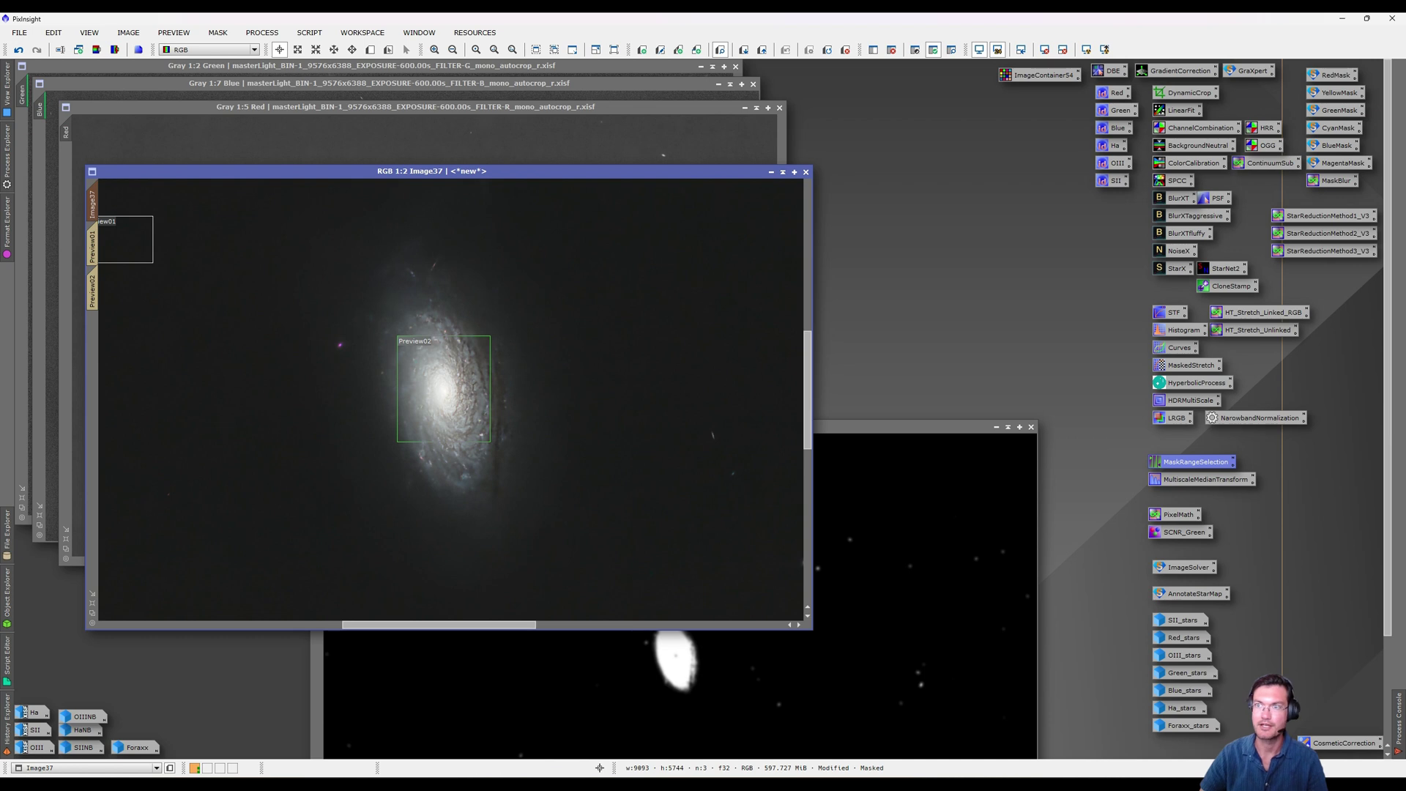
# Open LocalHistogramEqualization and preview its effect on Image37, framed closely on the galaxy
pyautogui.click(263, 33)
pyautogui.moveTo(273, 51)
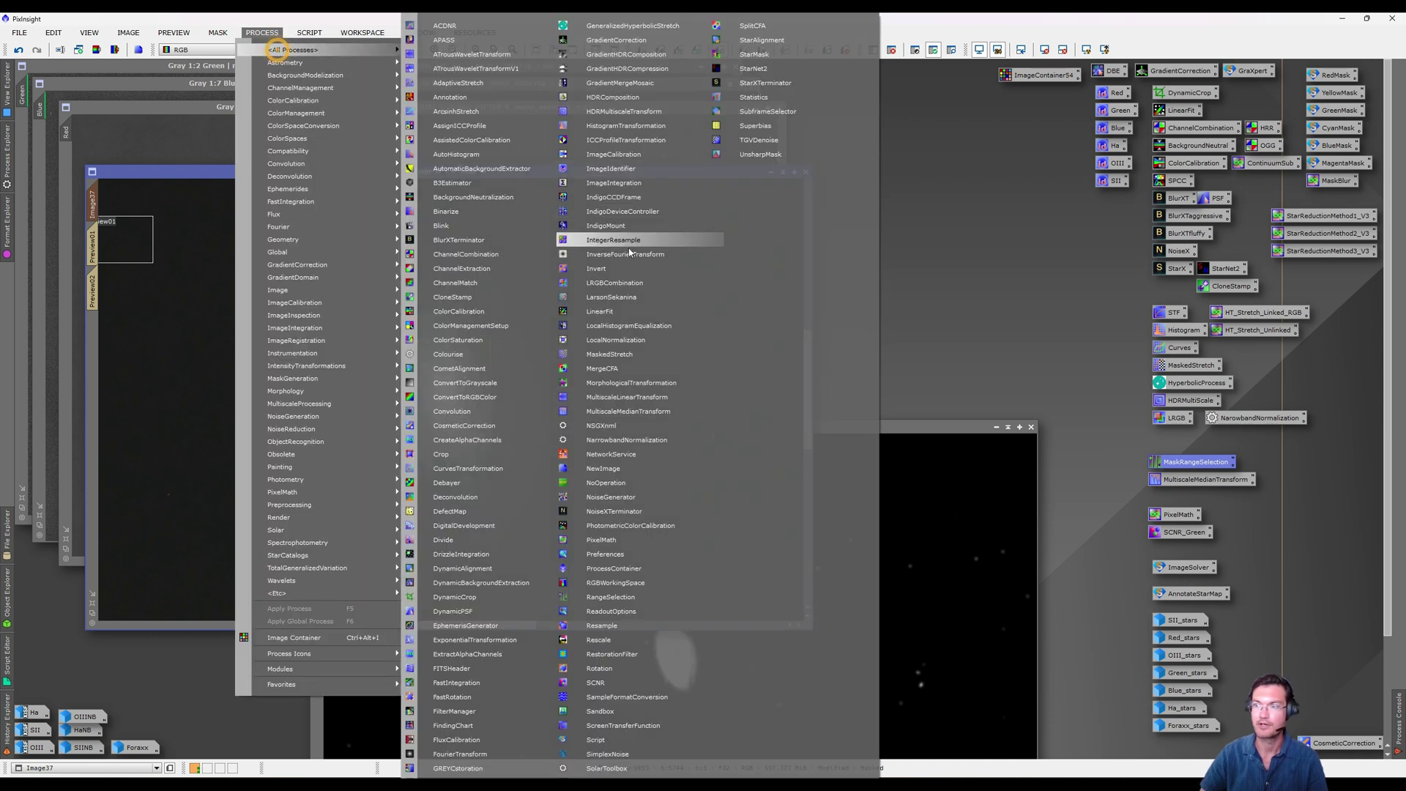
pyautogui.click(642, 331)
pyautogui.click(857, 311)
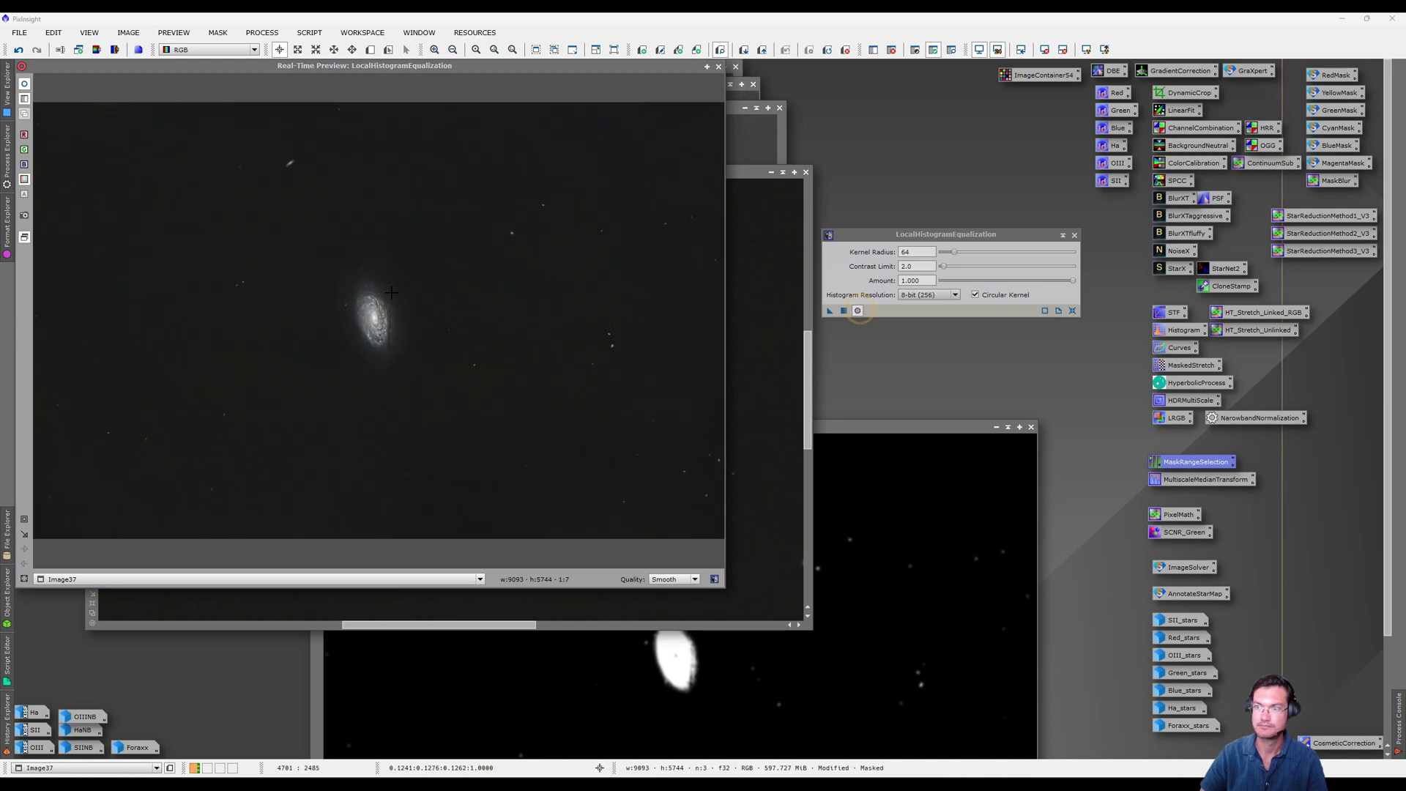
pyautogui.moveTo(418, 279); pyautogui.dragTo(329, 355)
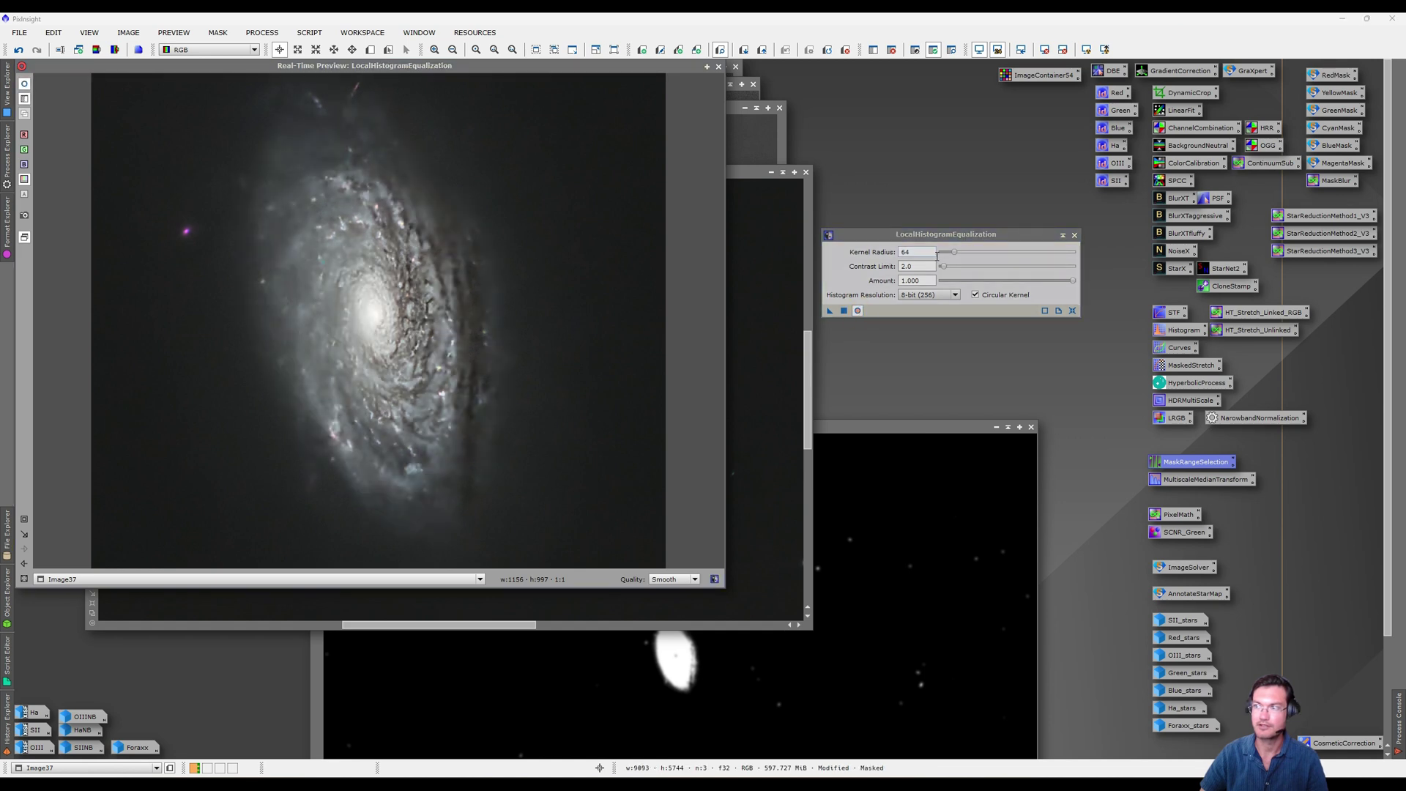
# Apply LocalHistogramEqualization to the masked Image37 with kernel radius 40 and amount 0.26, comparing the preview before and after
pyautogui.moveTo(955, 252)
pyautogui.mouseDown()
pyautogui.moveTo(997, 252)
pyautogui.moveTo(949, 262)
pyautogui.mouseUp()
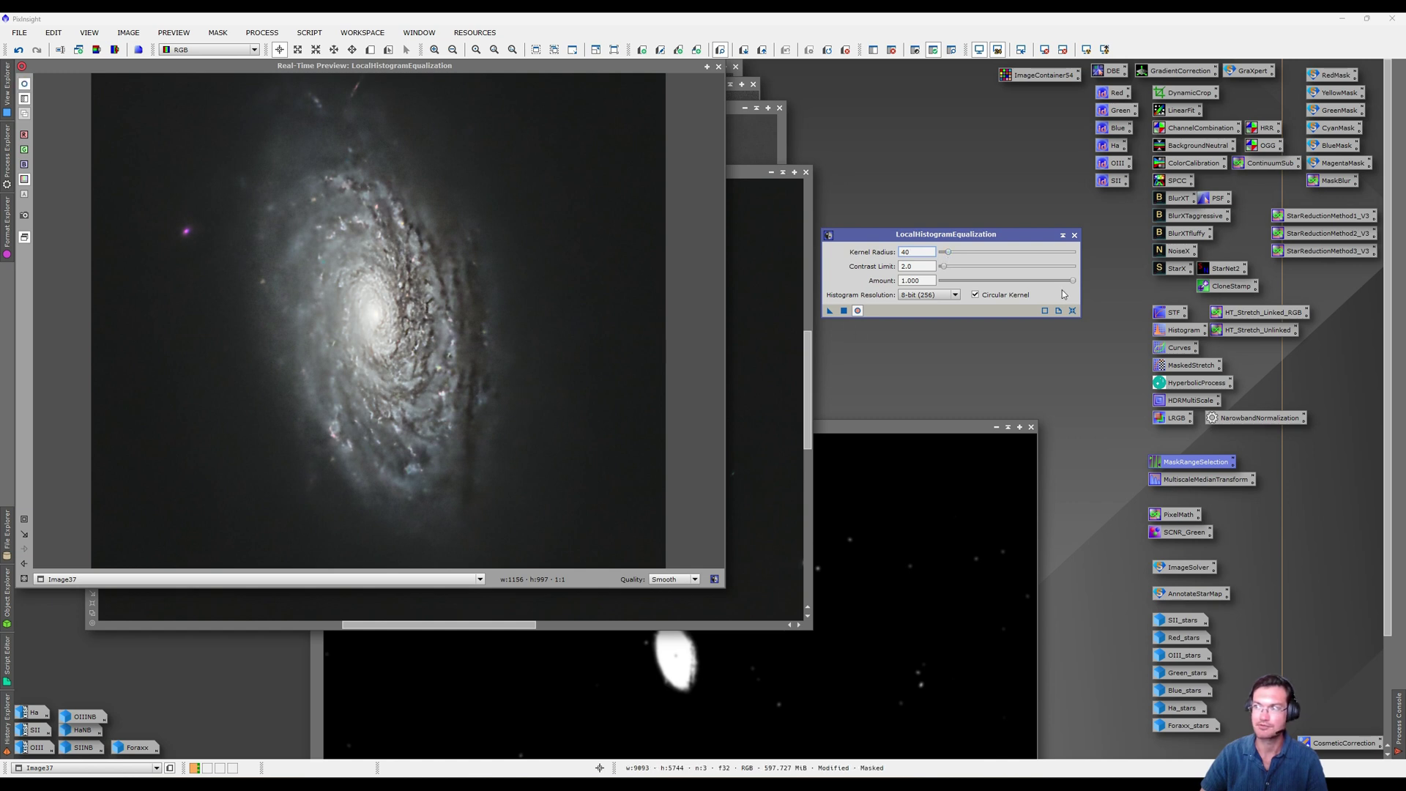
pyautogui.moveTo(1074, 280); pyautogui.dragTo(969, 284)
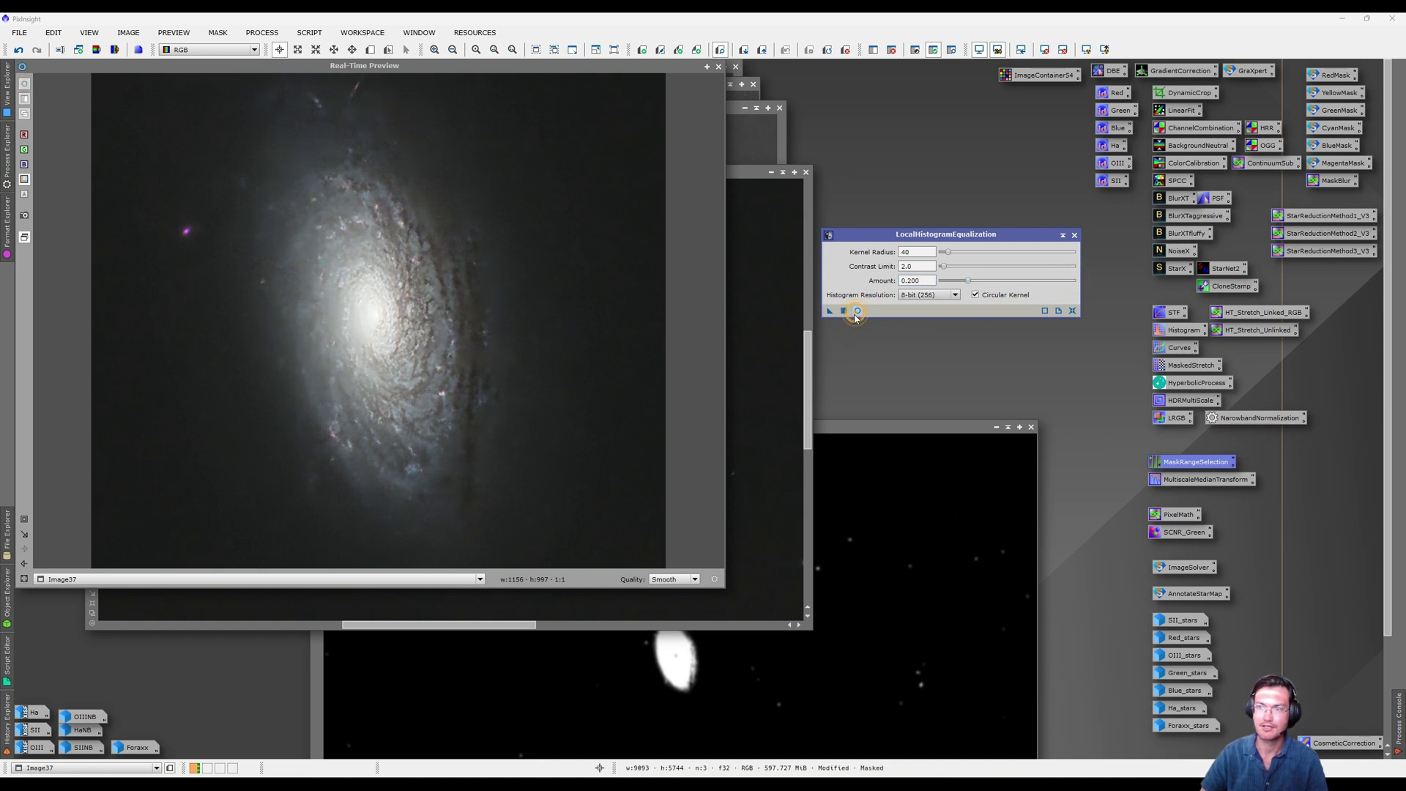
pyautogui.click(857, 313)
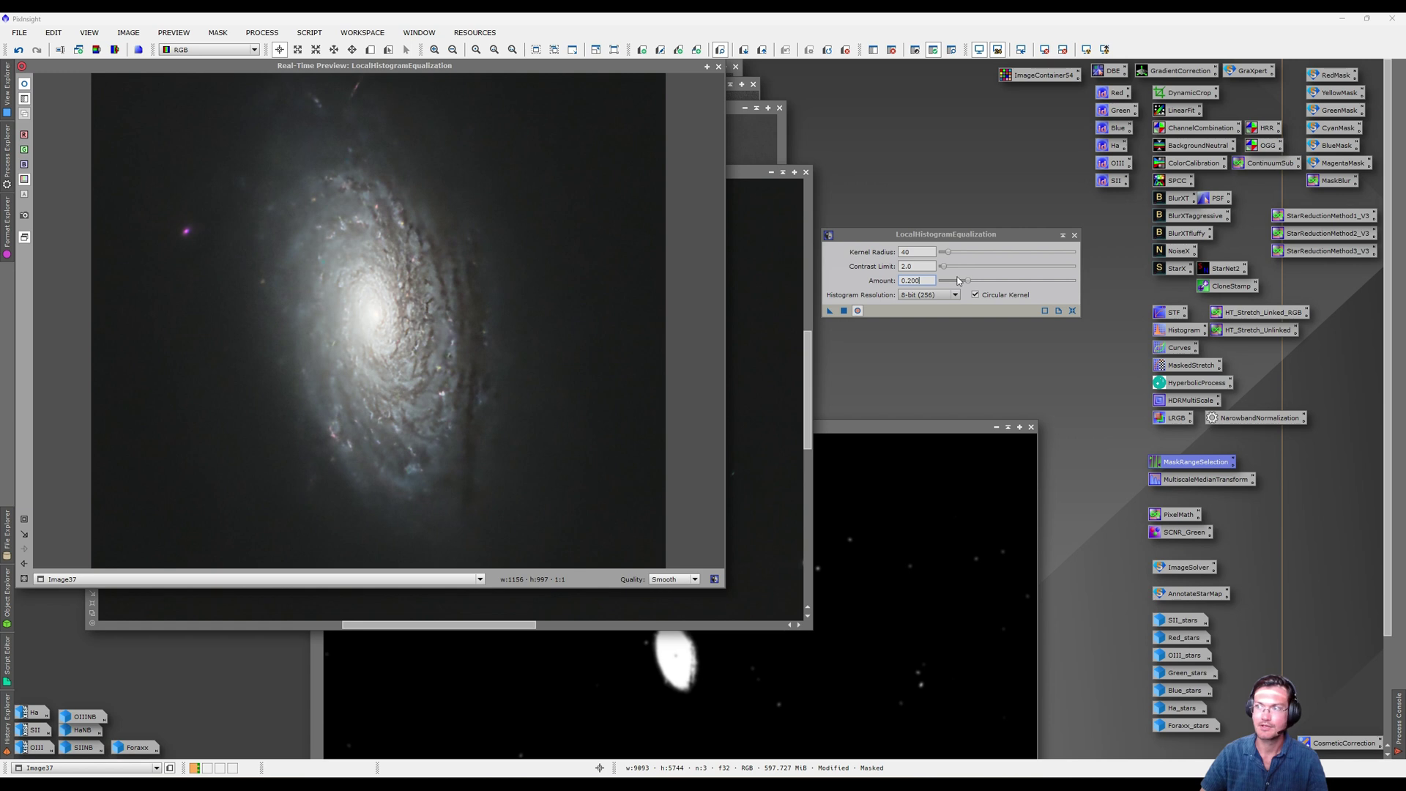
pyautogui.moveTo(969, 283); pyautogui.dragTo(977, 281)
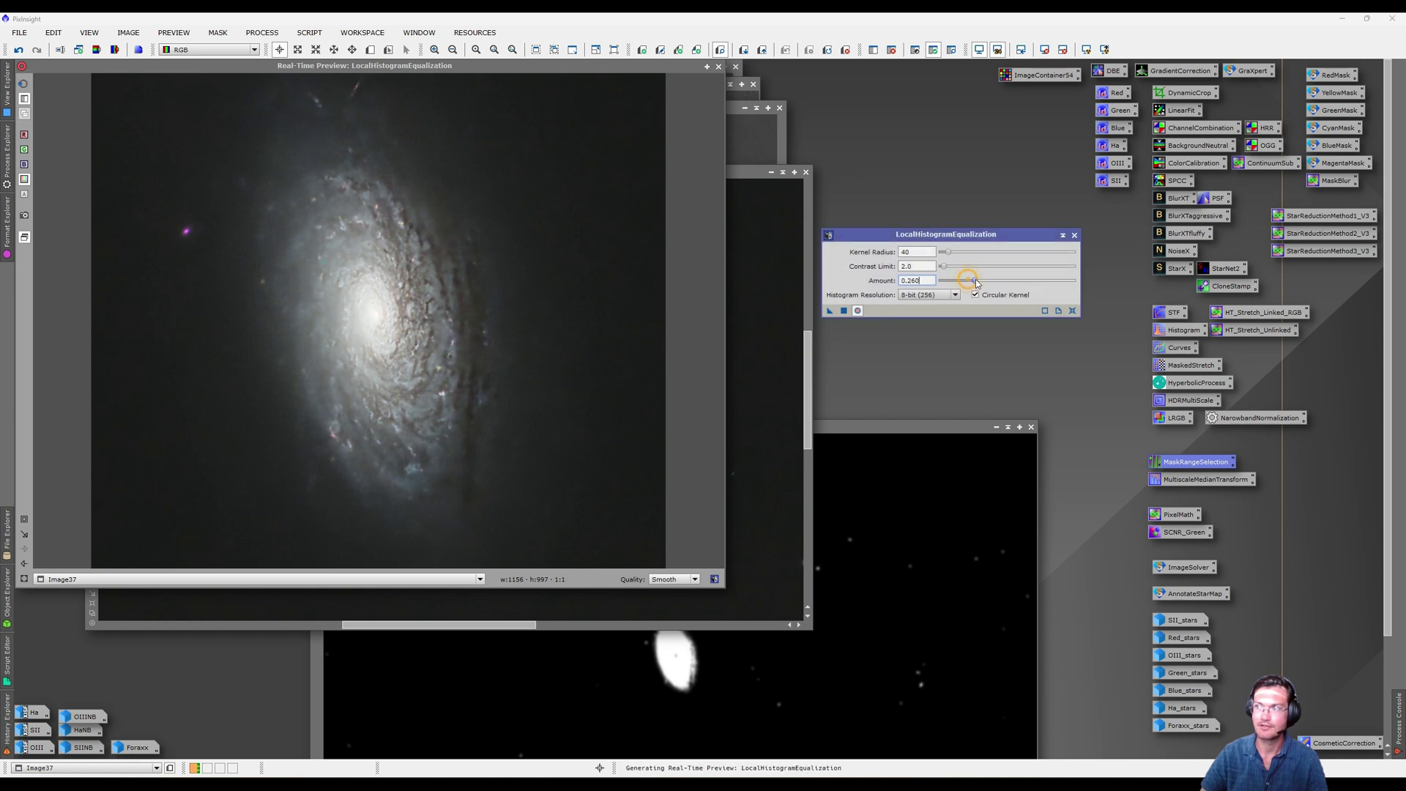
pyautogui.click(858, 312)
pyautogui.click(844, 310)
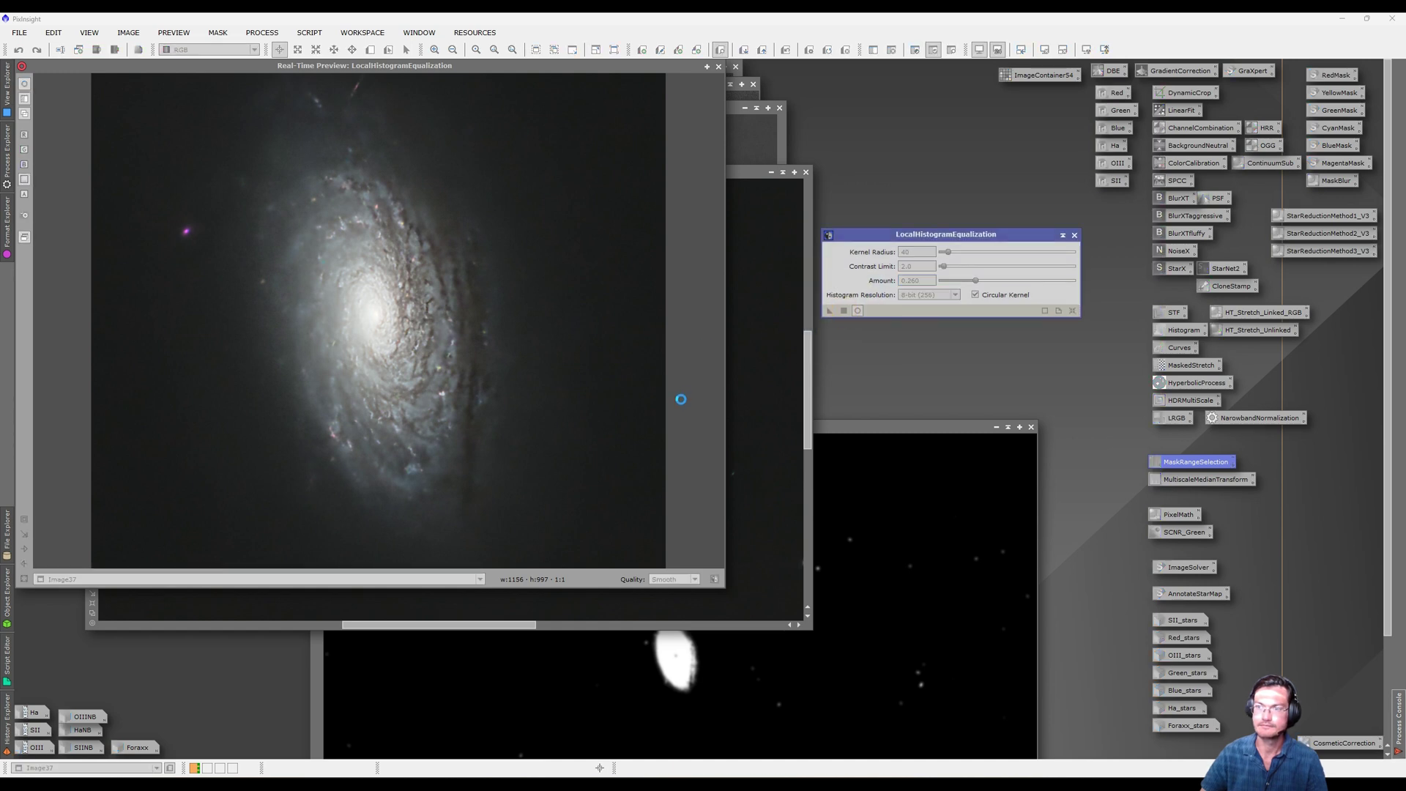
pyautogui.click(719, 66)
pyautogui.click(1074, 234)
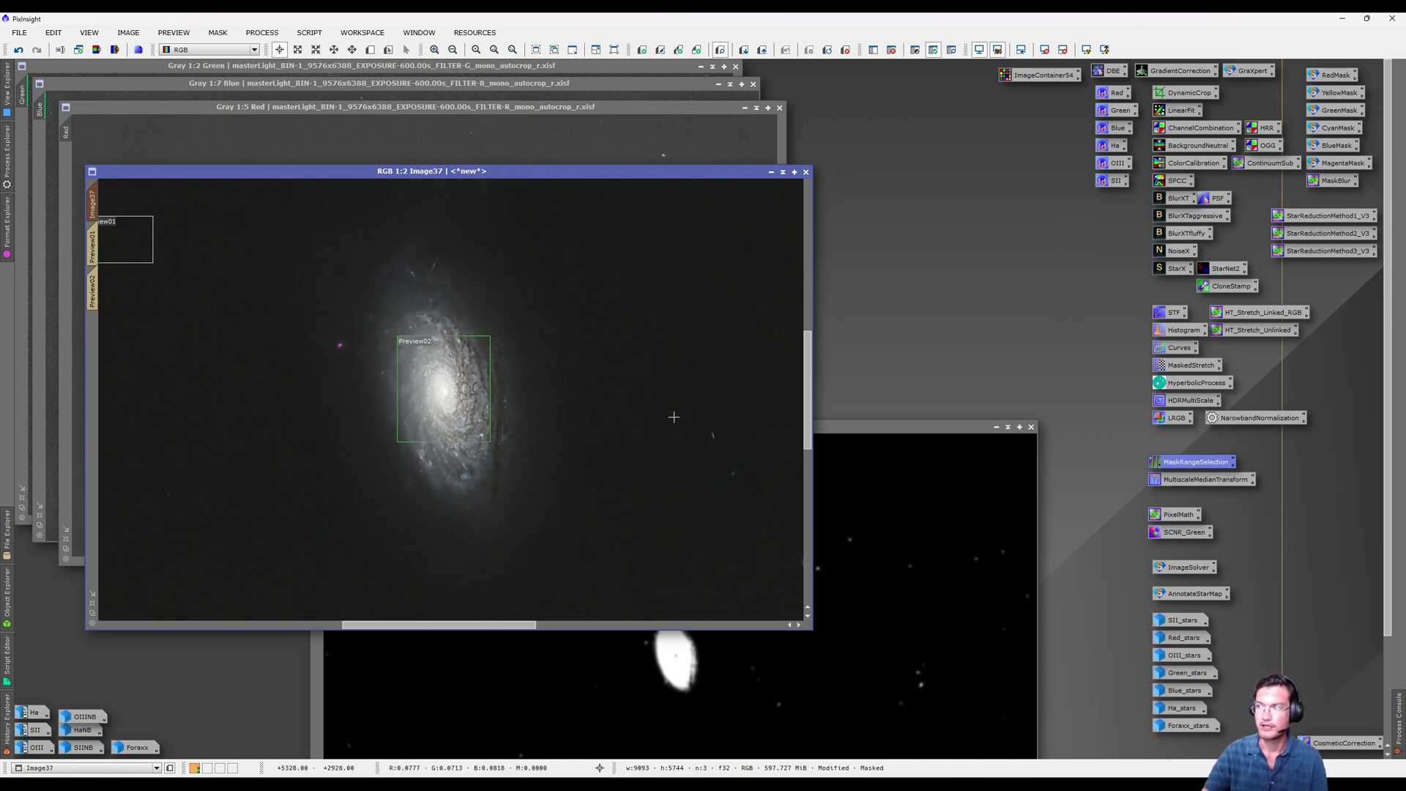
# Open CurvesTransformation for the masked Image37
pyautogui.doubleClick(1174, 349)
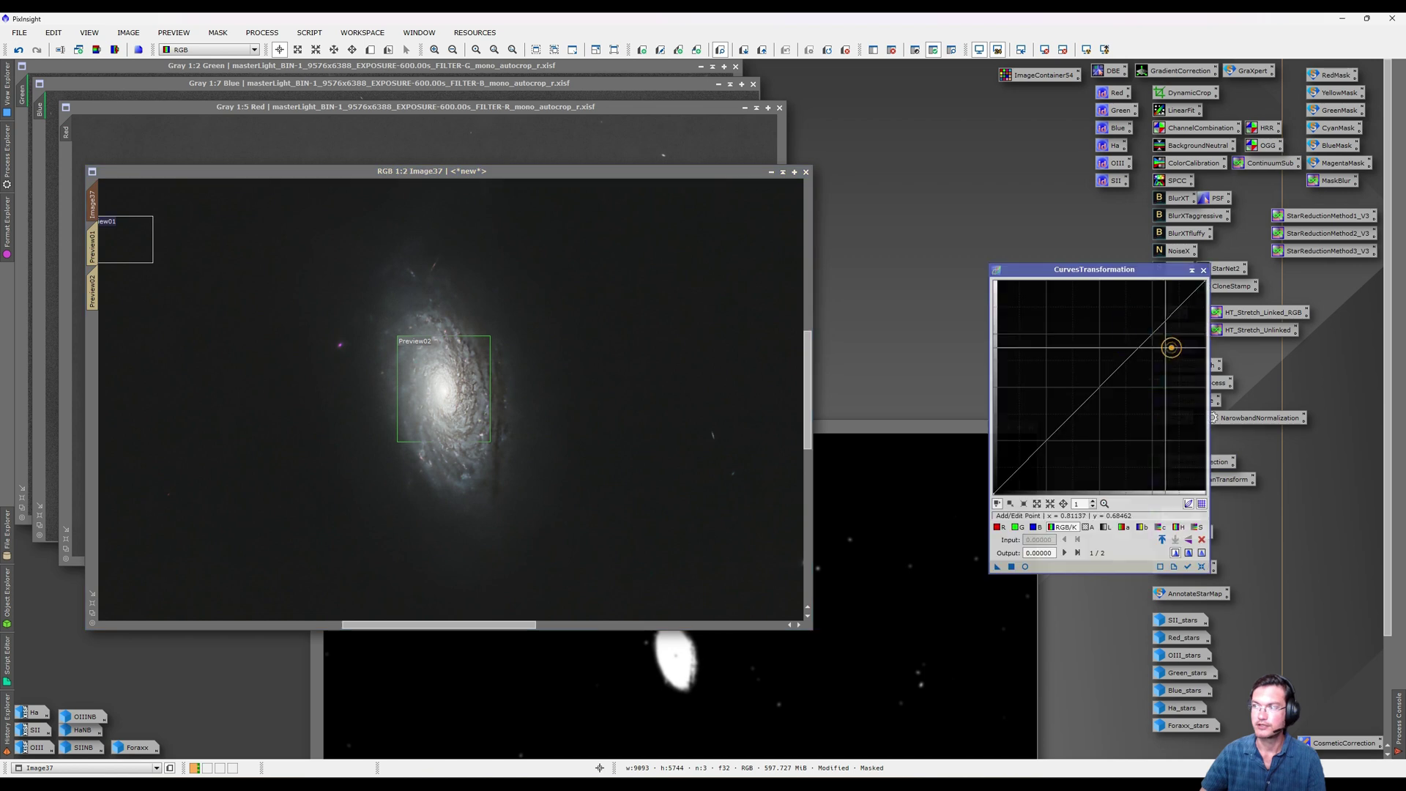
# In CurvesTransformation with a real-time preview of the galaxy, raise the saturation curve's middle to input 0.49354 and output 0.66410
pyautogui.click(1197, 527)
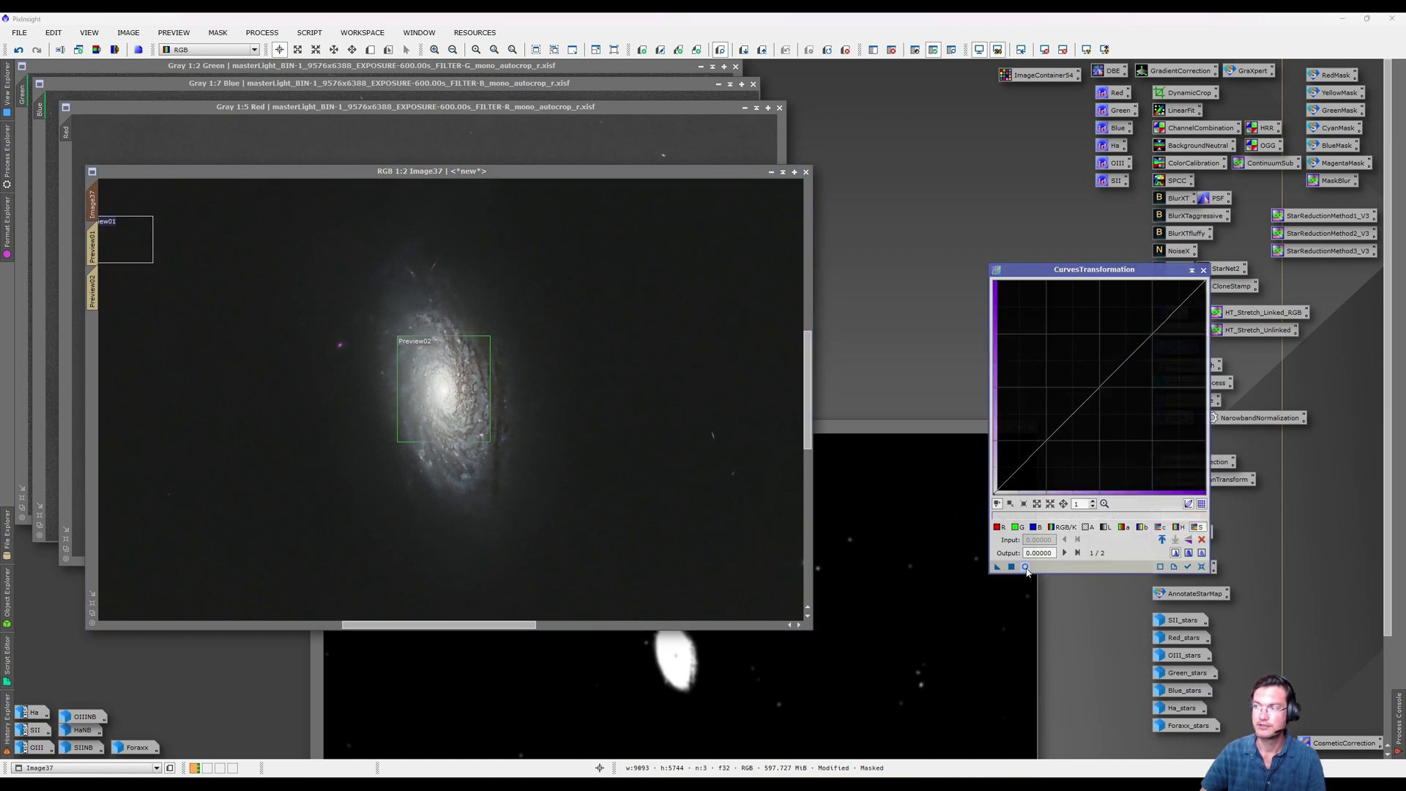
pyautogui.click(1025, 566)
pyautogui.moveTo(311, 373); pyautogui.dragTo(436, 252)
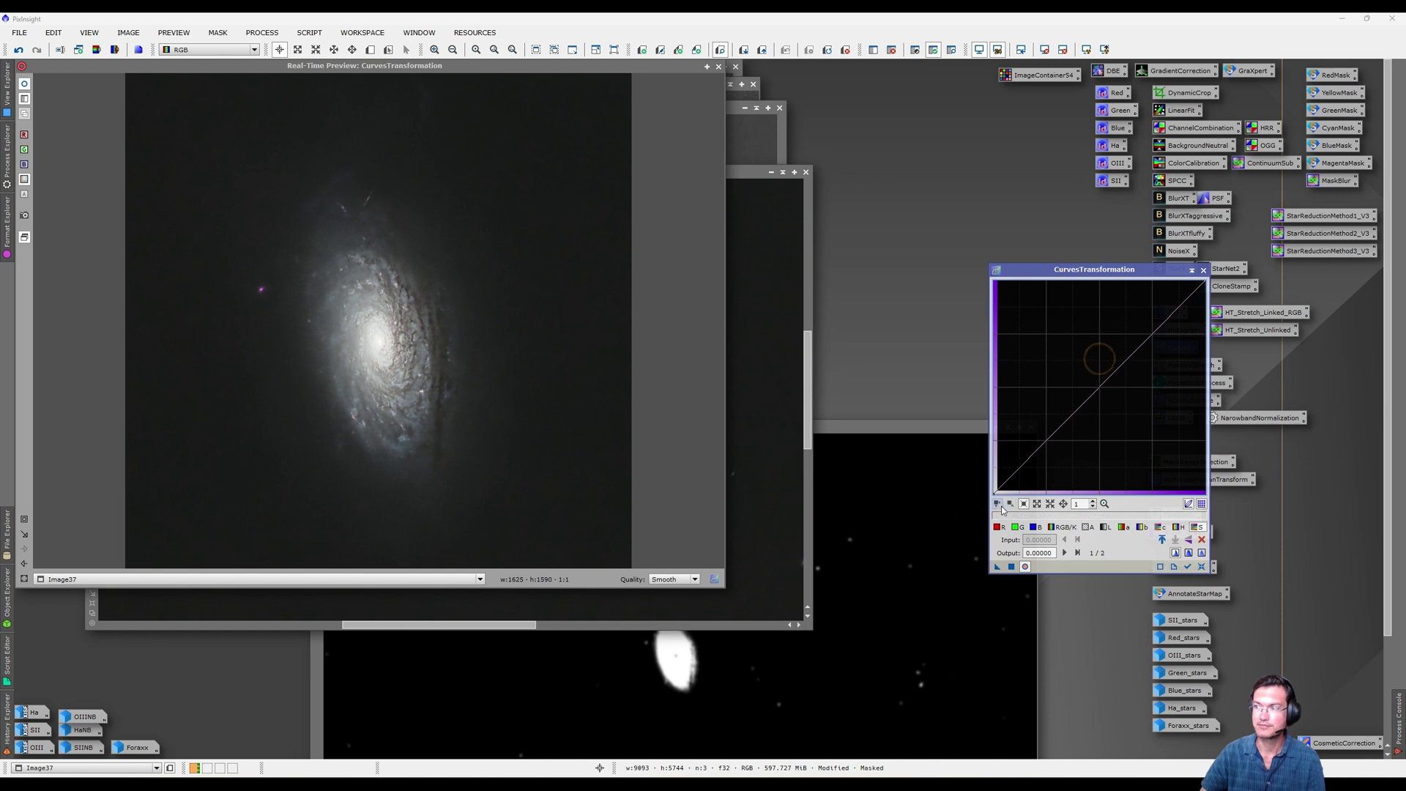
pyautogui.moveTo(1101, 384); pyautogui.dragTo(1099, 350)
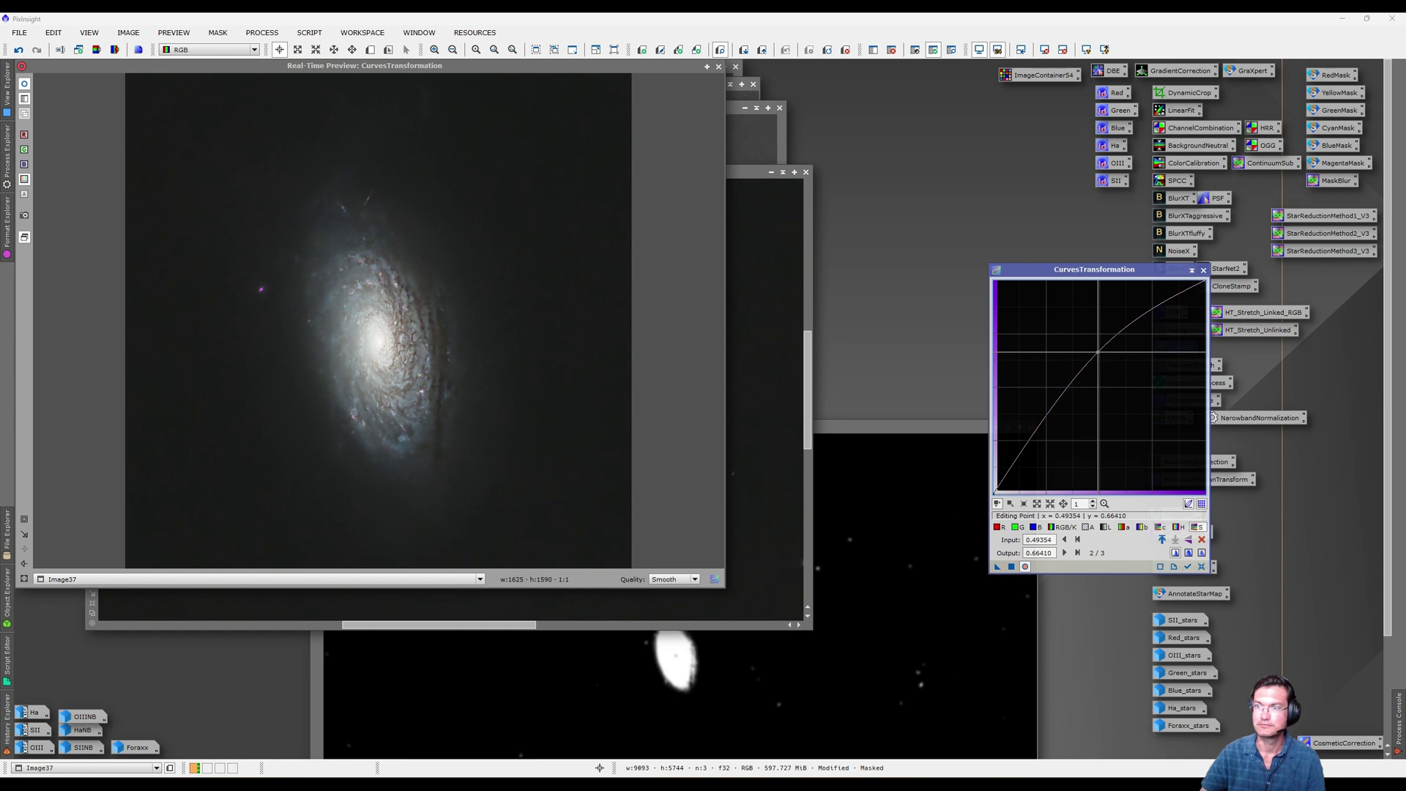
# Lift the chrominance (c) curve to input 0.50129 and output 0.54103, apply the curves to Image37, and reset them
pyautogui.click(1159, 527)
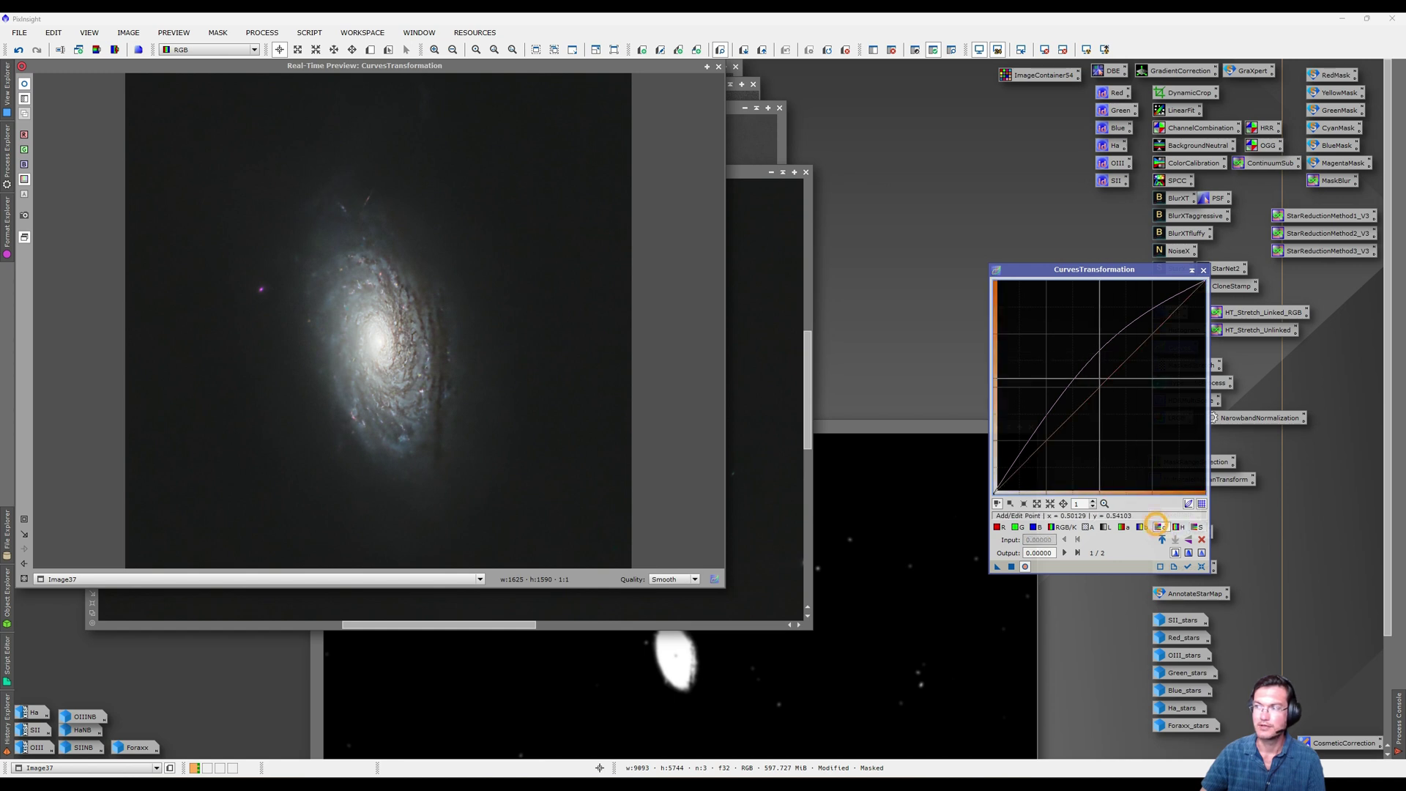
pyautogui.click(1099, 378)
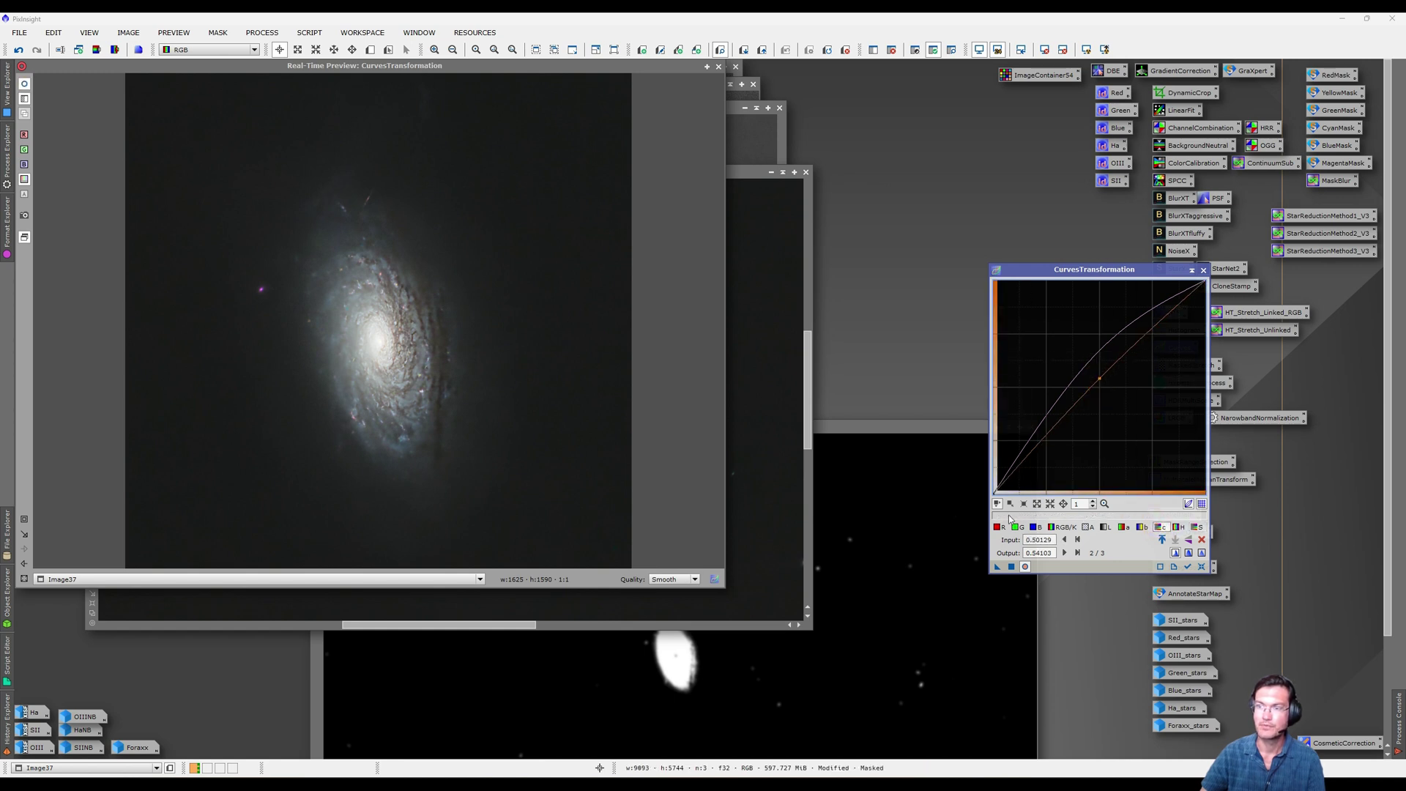
pyautogui.click(1011, 566)
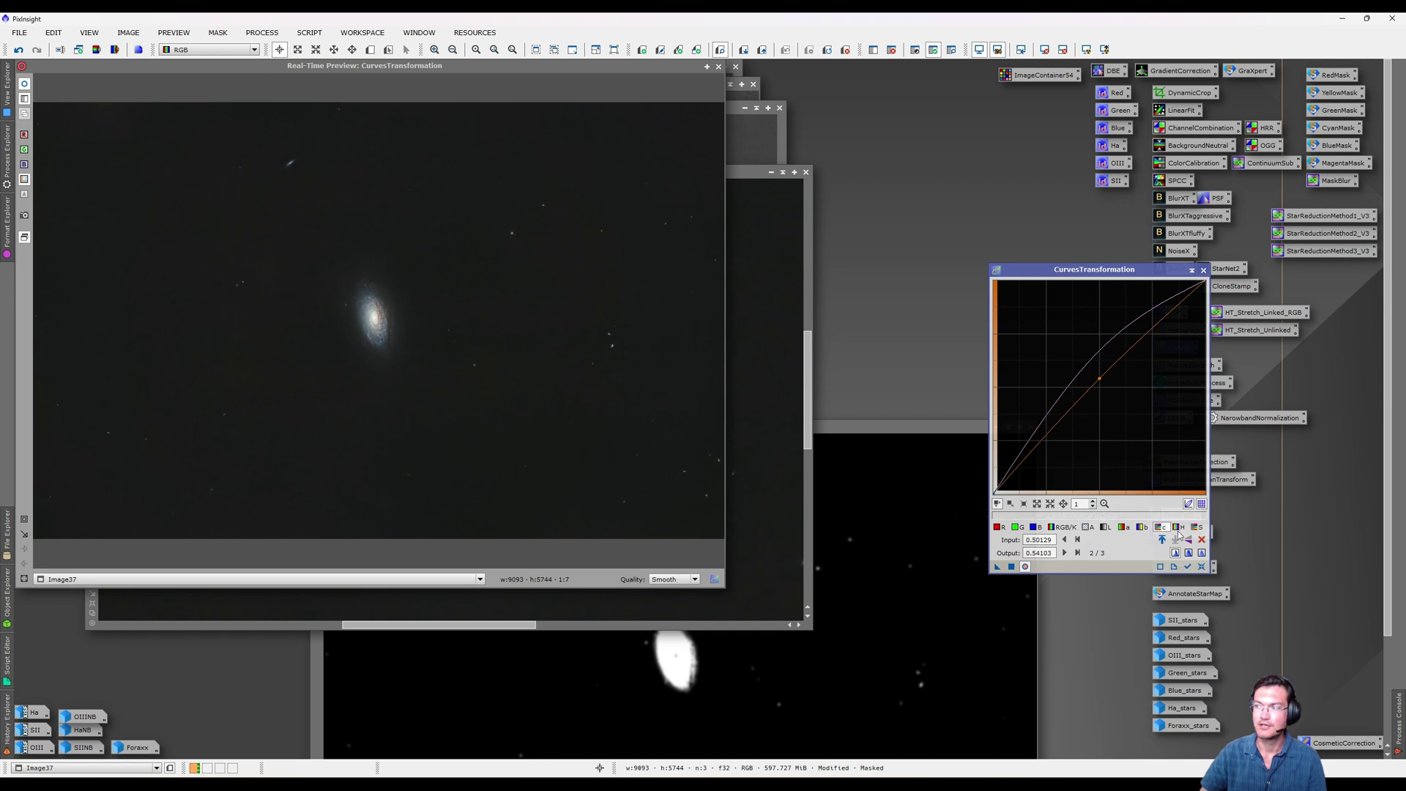
pyautogui.click(1201, 567)
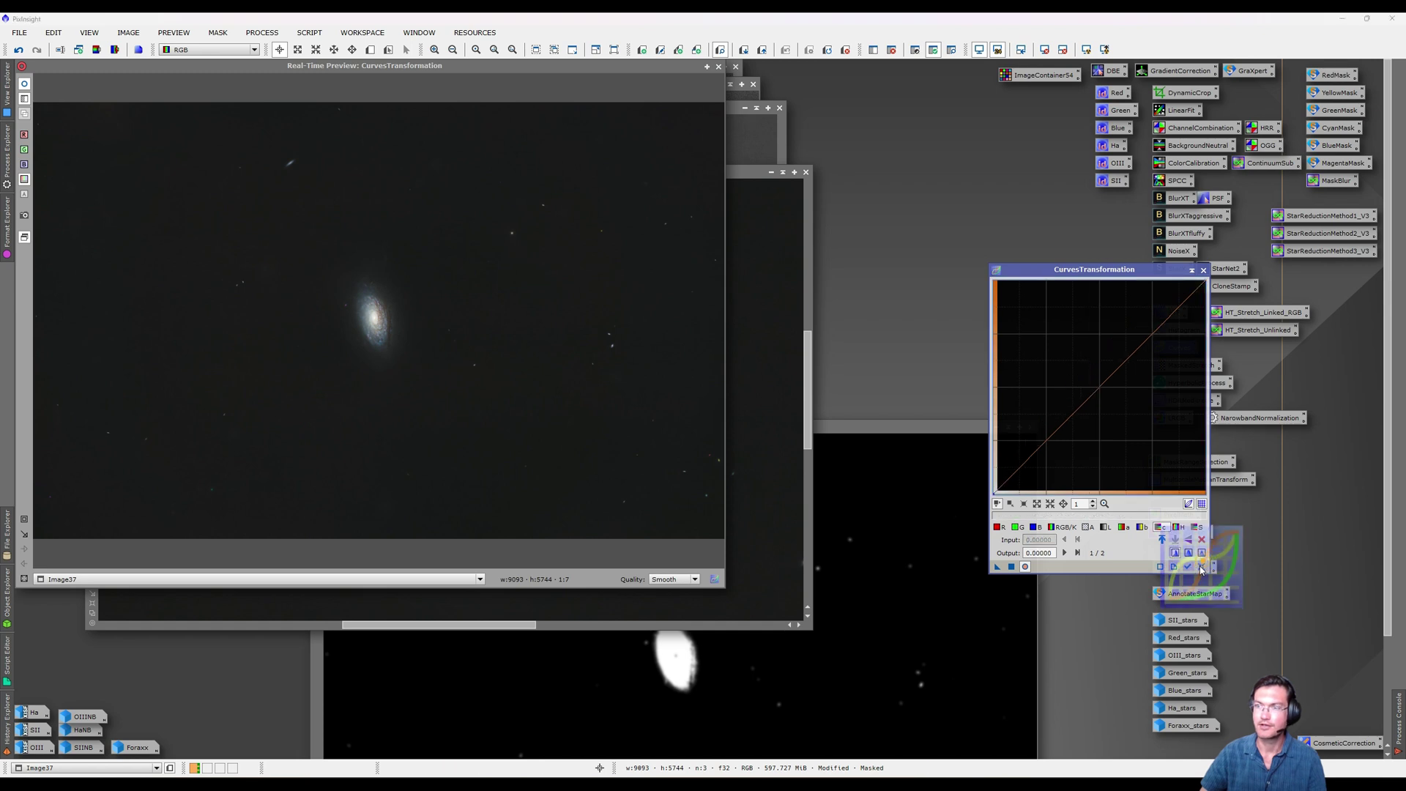
# Invert the mask on Image37 so it protects the galaxy, checking the coverage with the mask overlay and hiding the overlay again
pyautogui.click(763, 353)
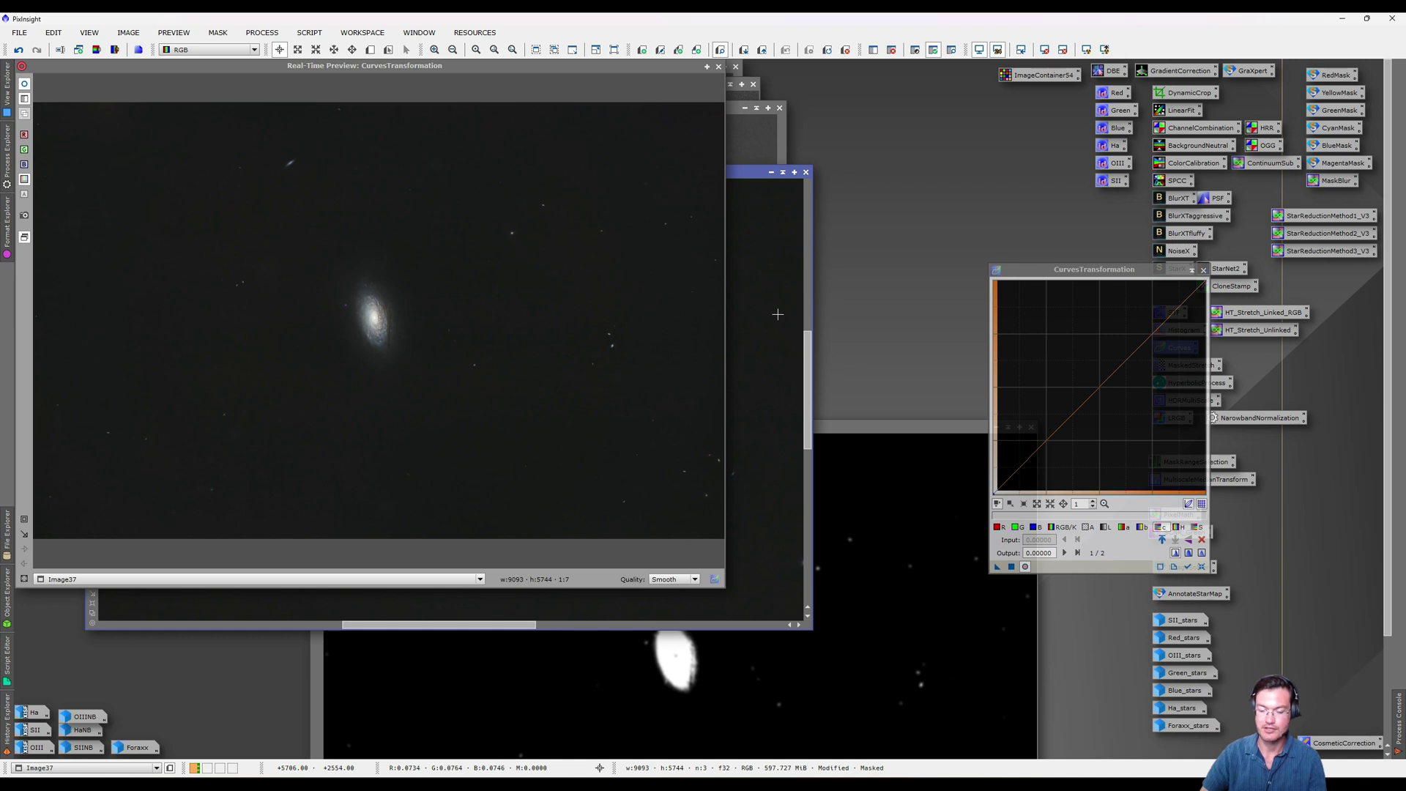
pyautogui.hotkey('ctrl', 'k')
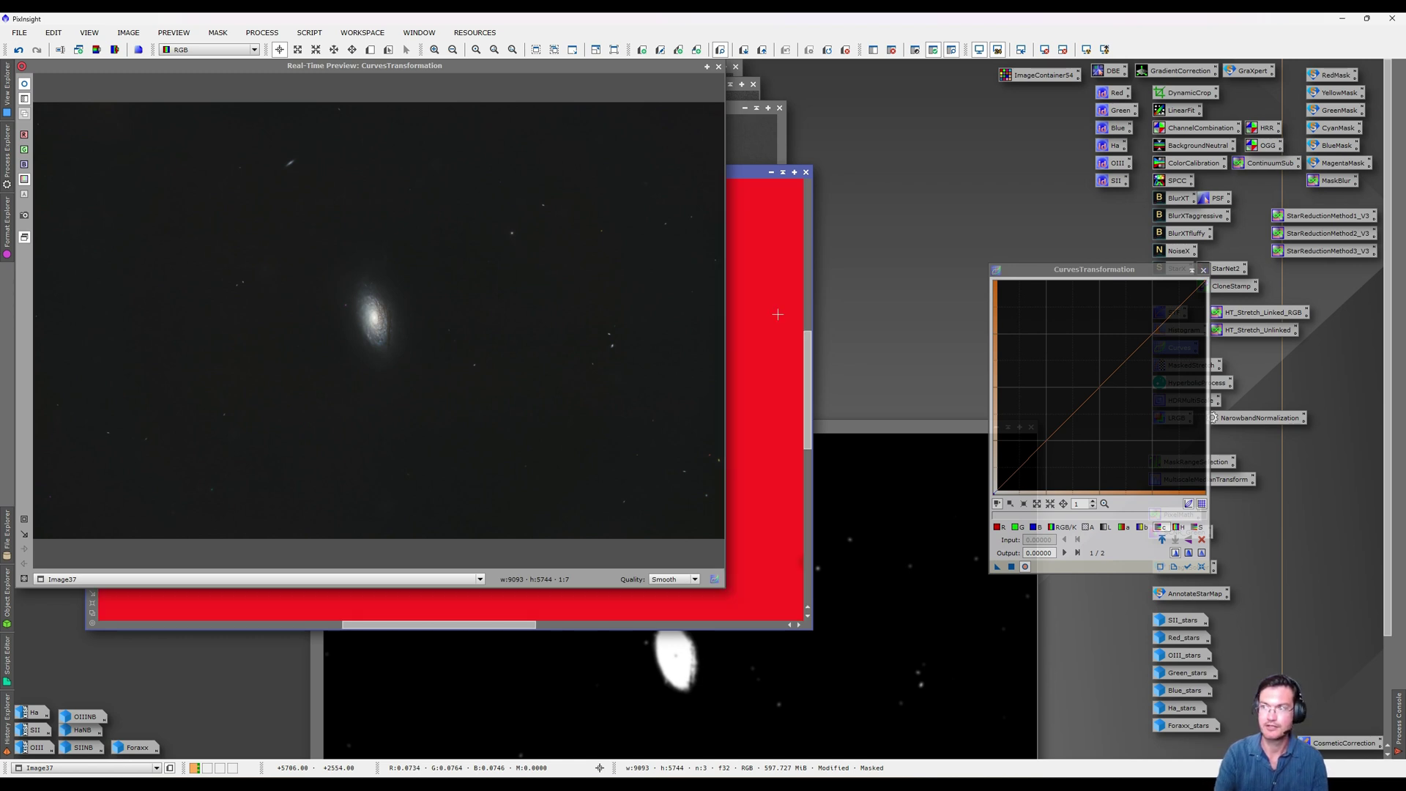
pyautogui.hotkey('ctrl', 'i')
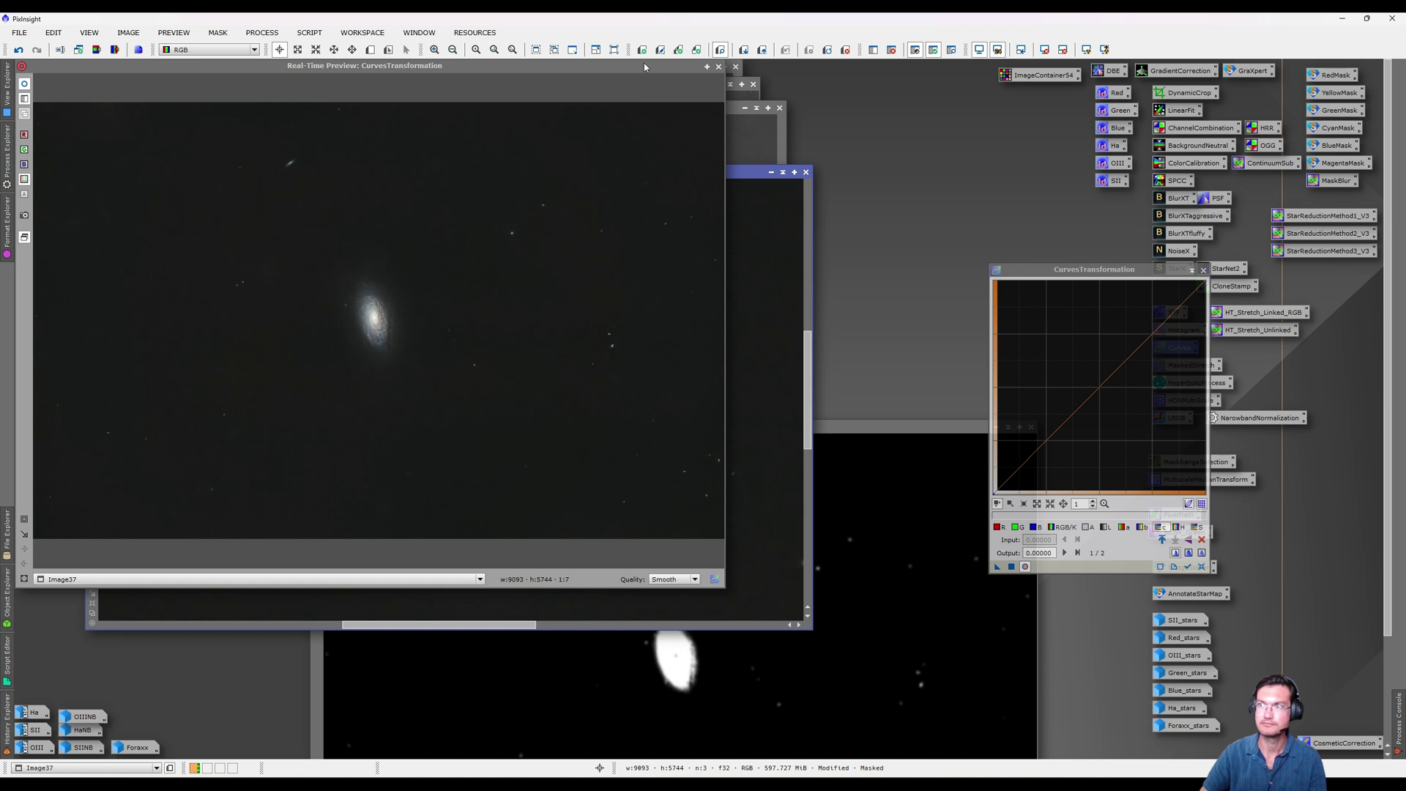
pyautogui.moveTo(645, 67); pyautogui.dragTo(732, 470)
pyautogui.hotkey('ctrl', 'k')
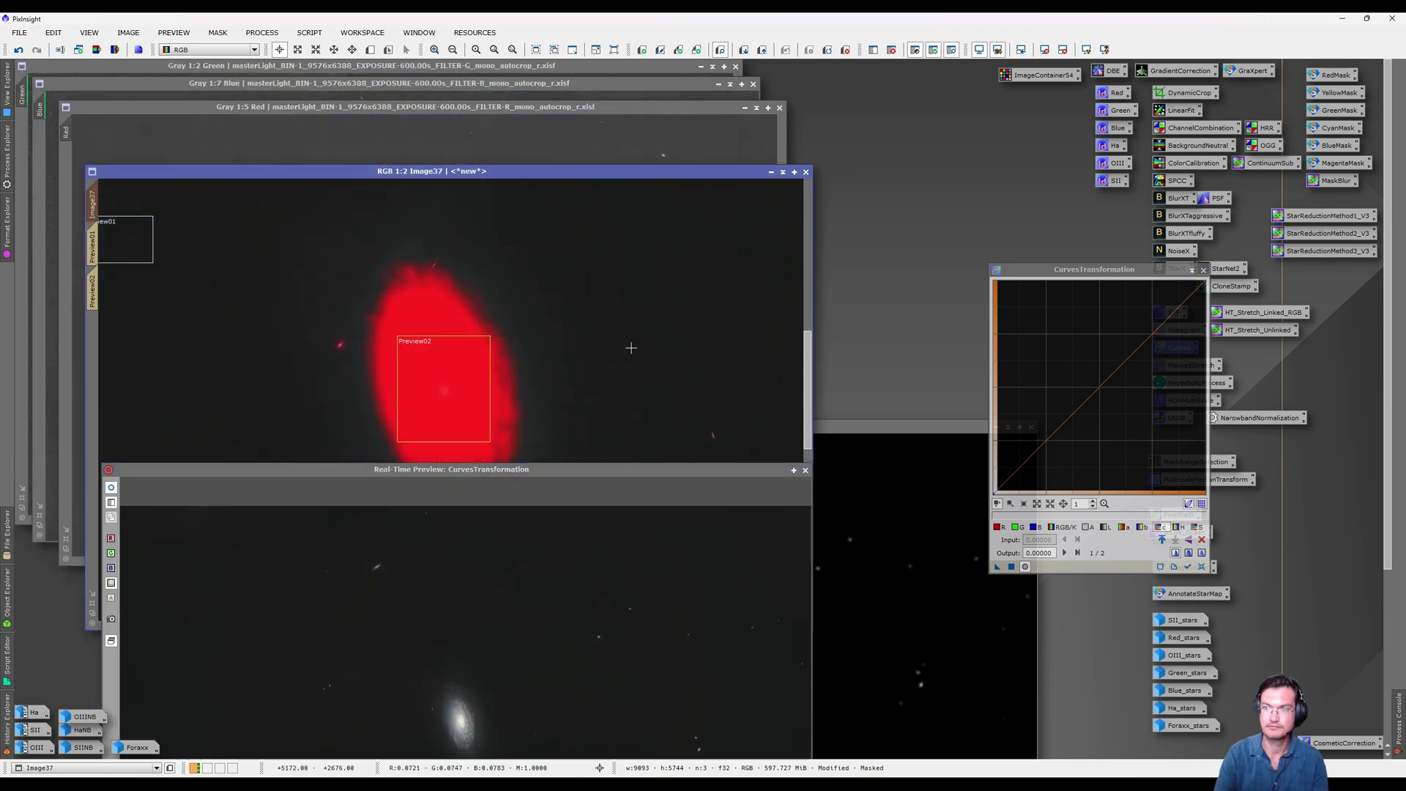
pyautogui.hotkey('ctrl', 'i')
pyautogui.hotkey('ctrl', 'i')
pyautogui.hotkey('ctrl', 'i')
pyautogui.hotkey('ctrl', 'i')
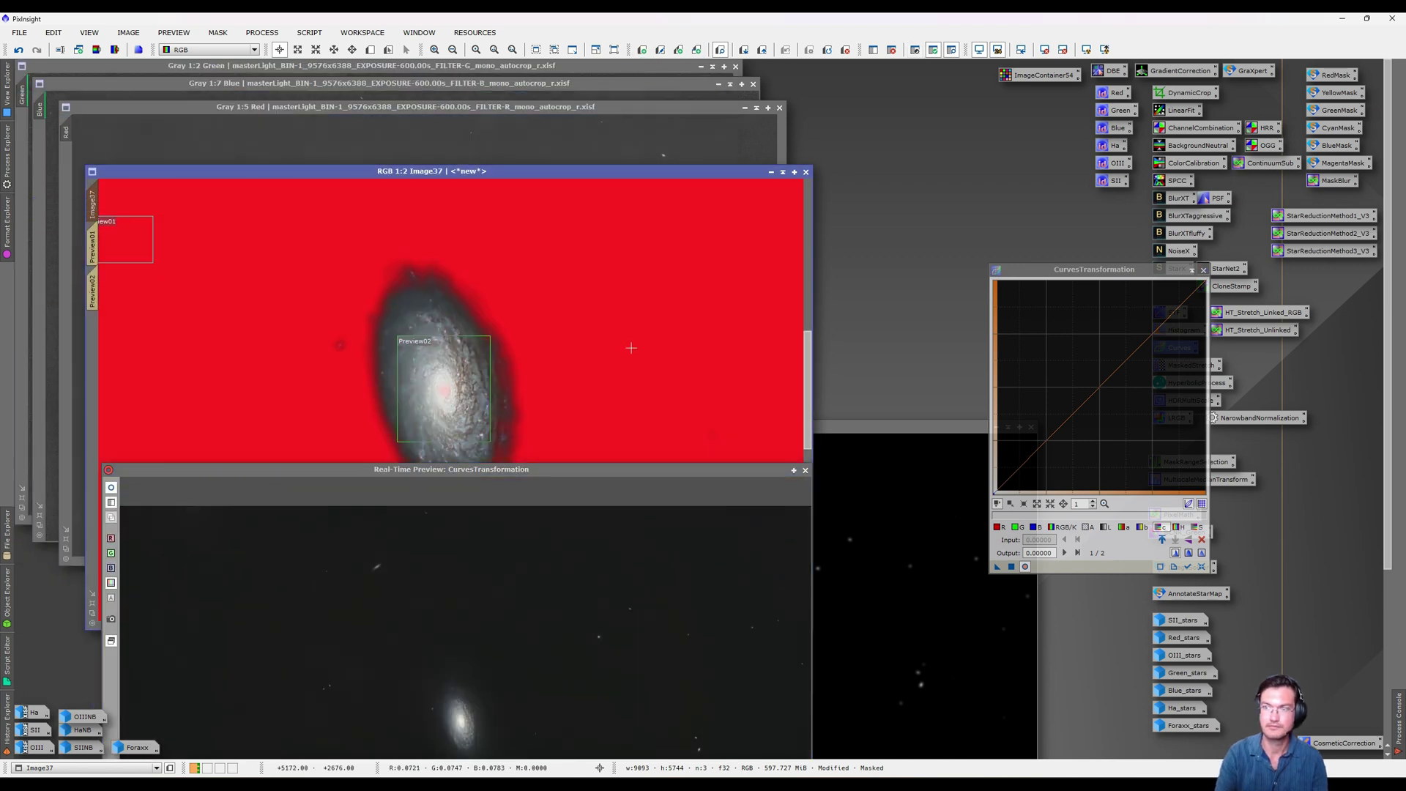
pyautogui.hotkey('ctrl', 'k')
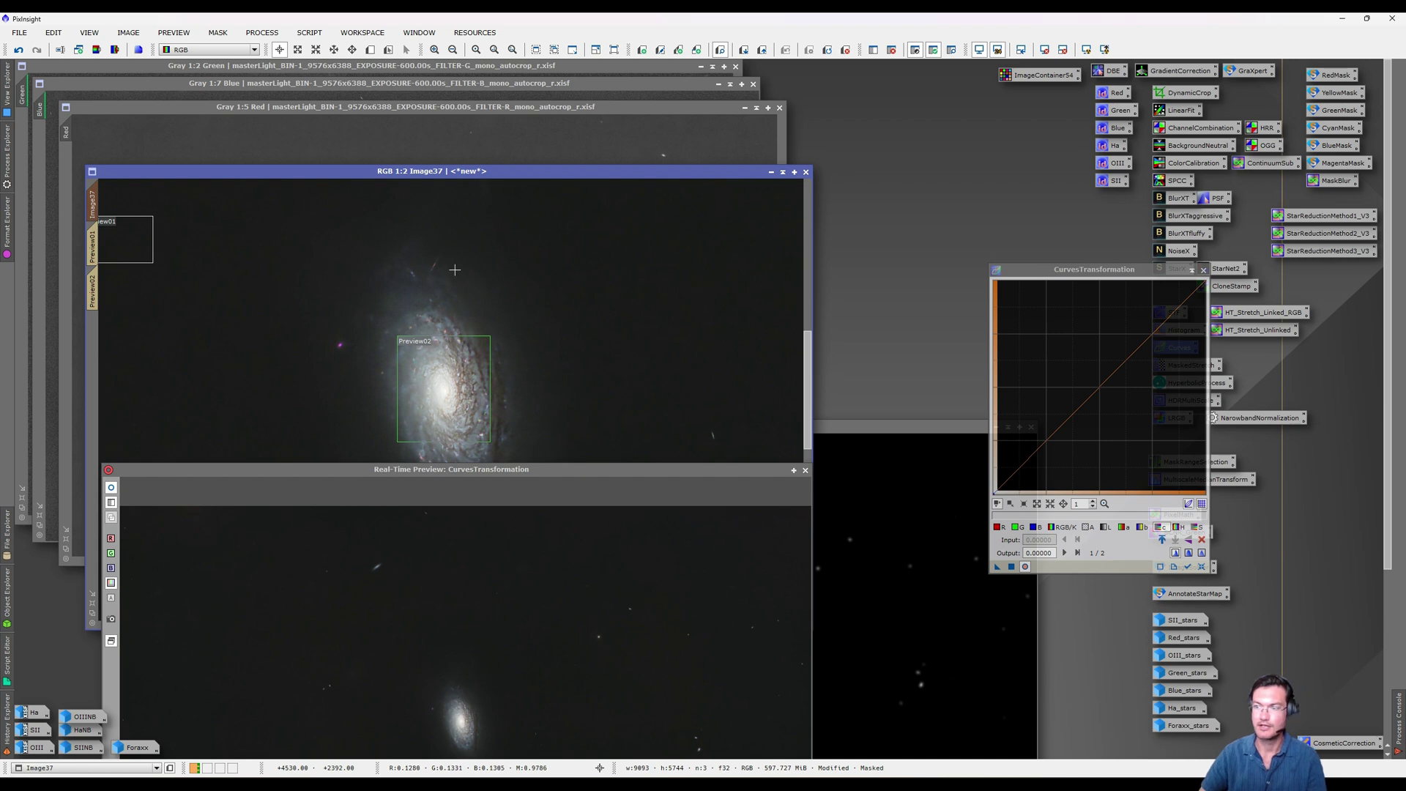
# Pull the saturation curve down to input 0.76227 and output 0.46154, apply it to the masked Image37, and close the process and preview
pyautogui.moveTo(485, 472); pyautogui.dragTo(467, 174)
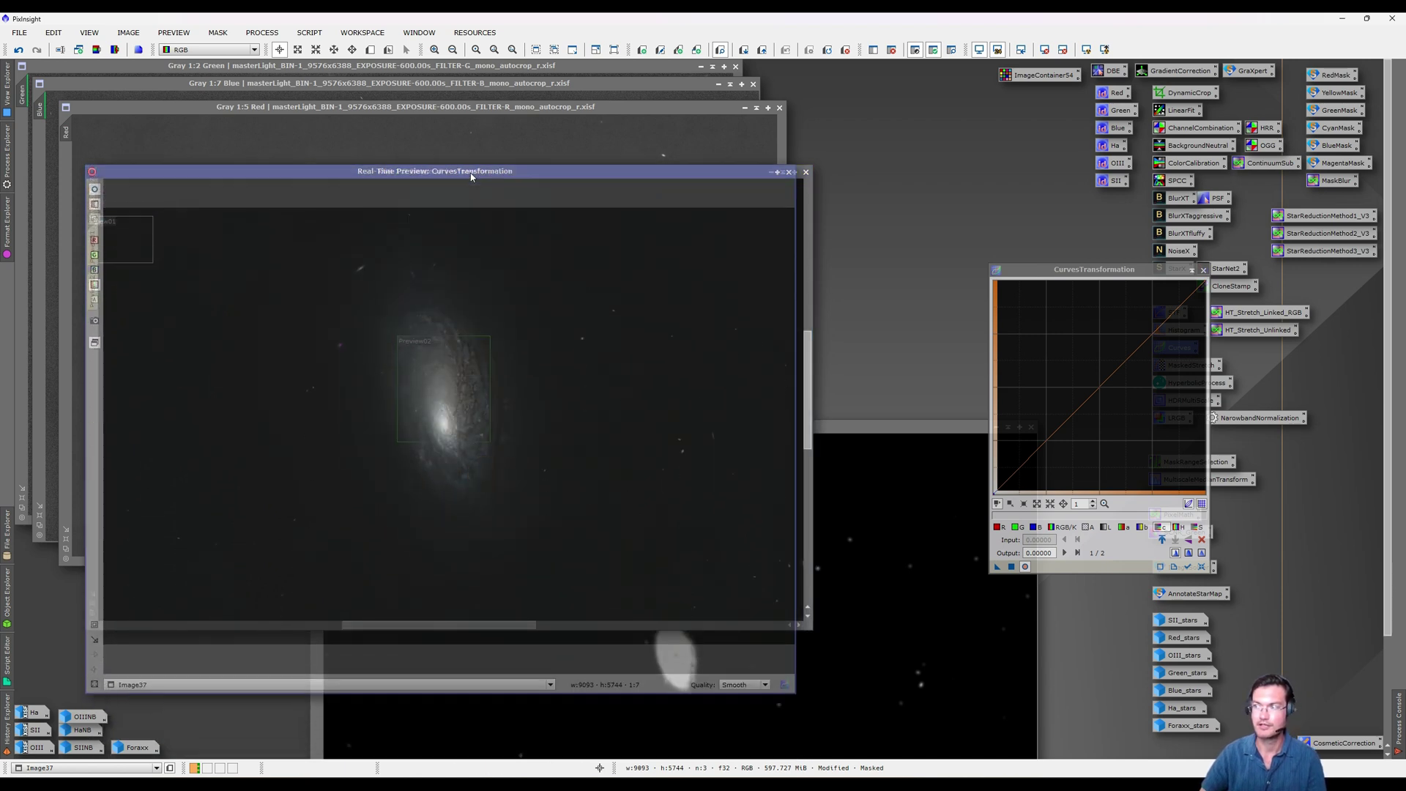
pyautogui.click(1191, 527)
pyautogui.click(1149, 396)
pyautogui.moveTo(1149, 396); pyautogui.dragTo(1155, 396)
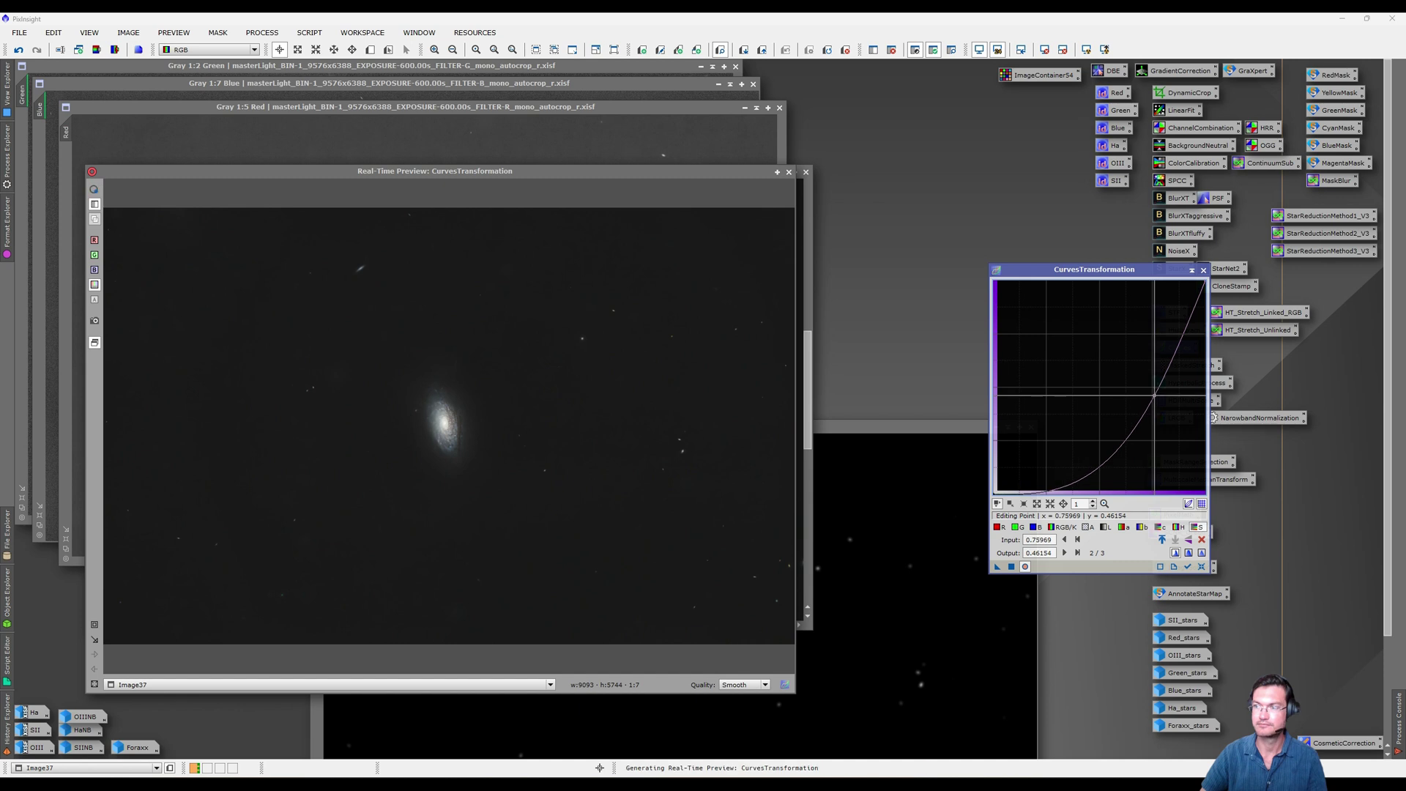
pyautogui.click(1011, 566)
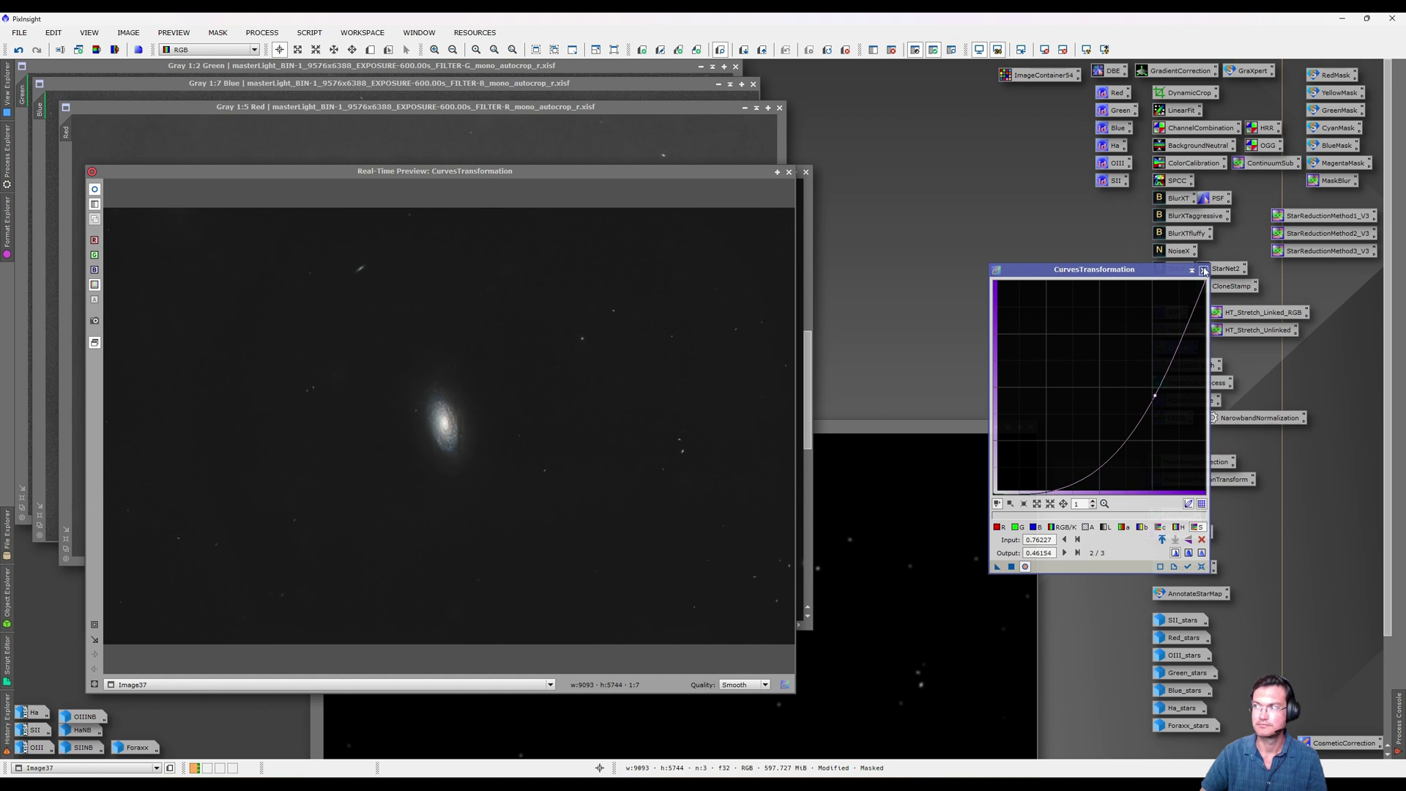
pyautogui.click(1203, 270)
pyautogui.click(788, 172)
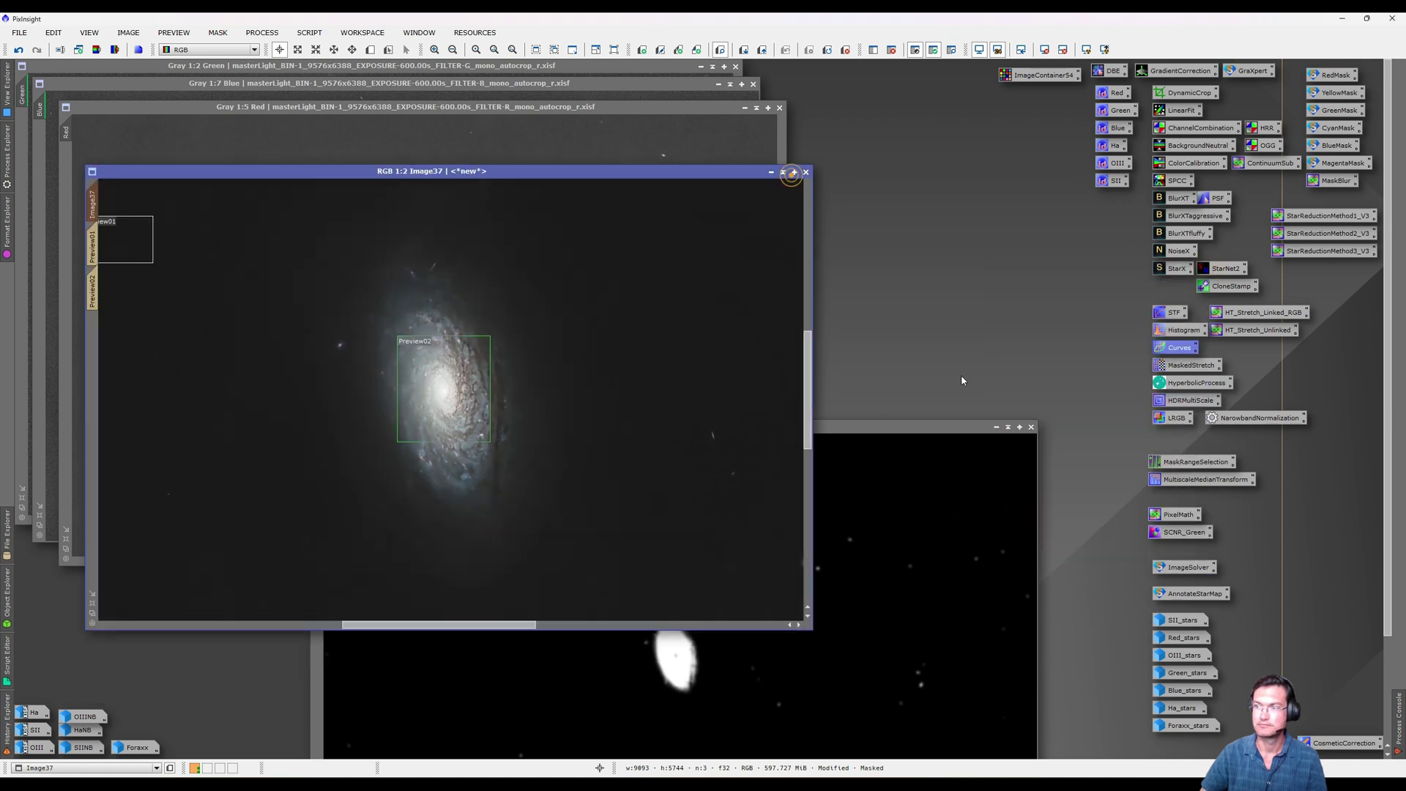
# Close the range_mask image and accept breaking its mask references
pyautogui.click(869, 427)
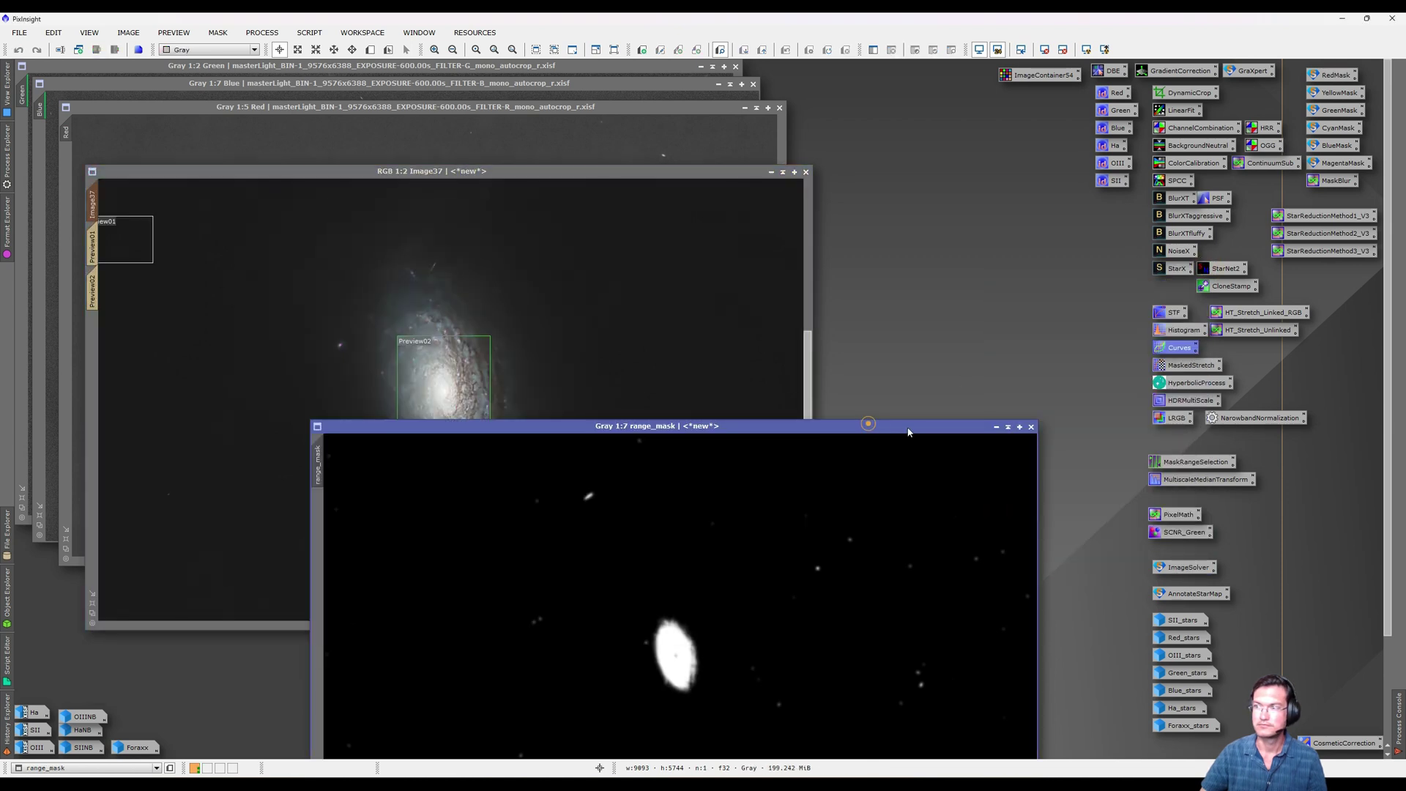
pyautogui.click(1031, 427)
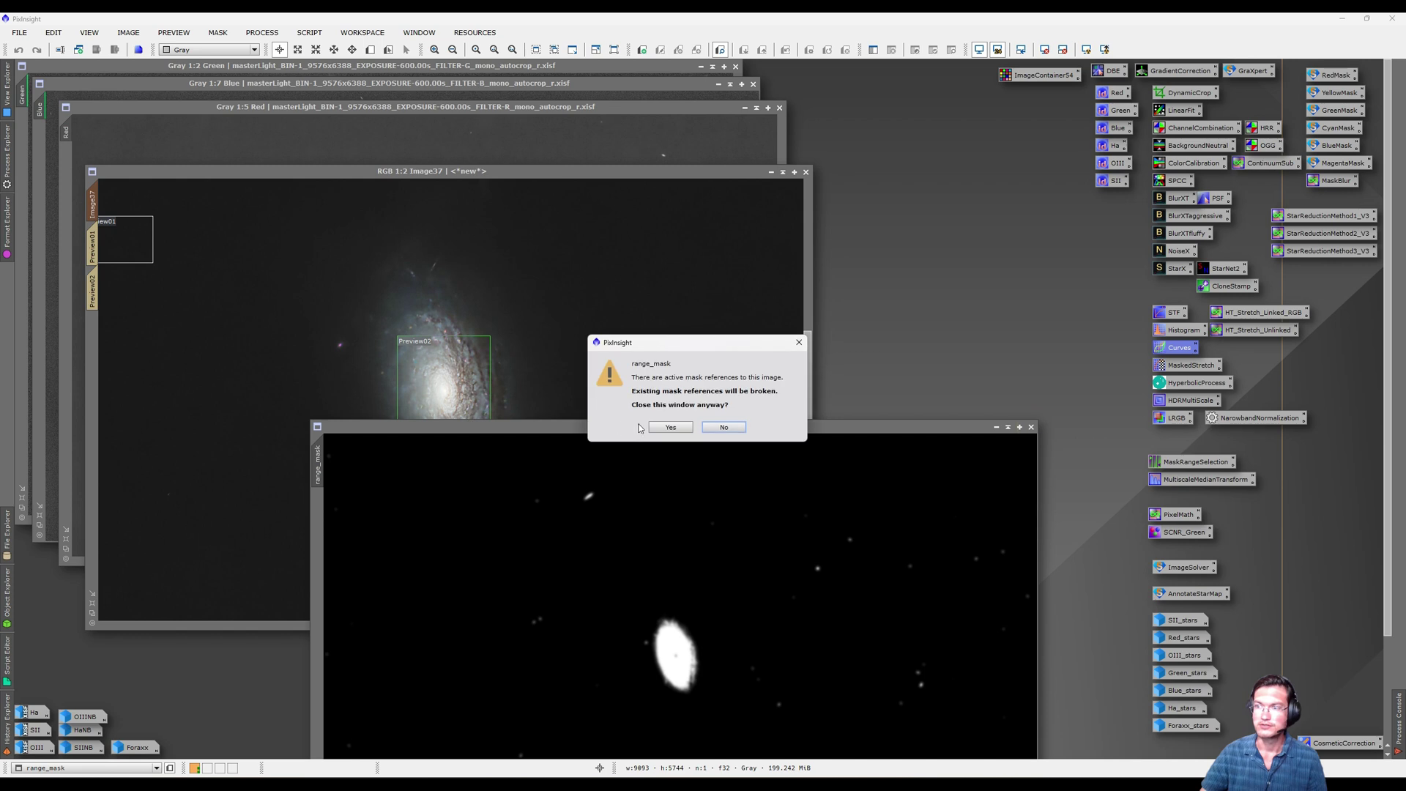
pyautogui.click(671, 428)
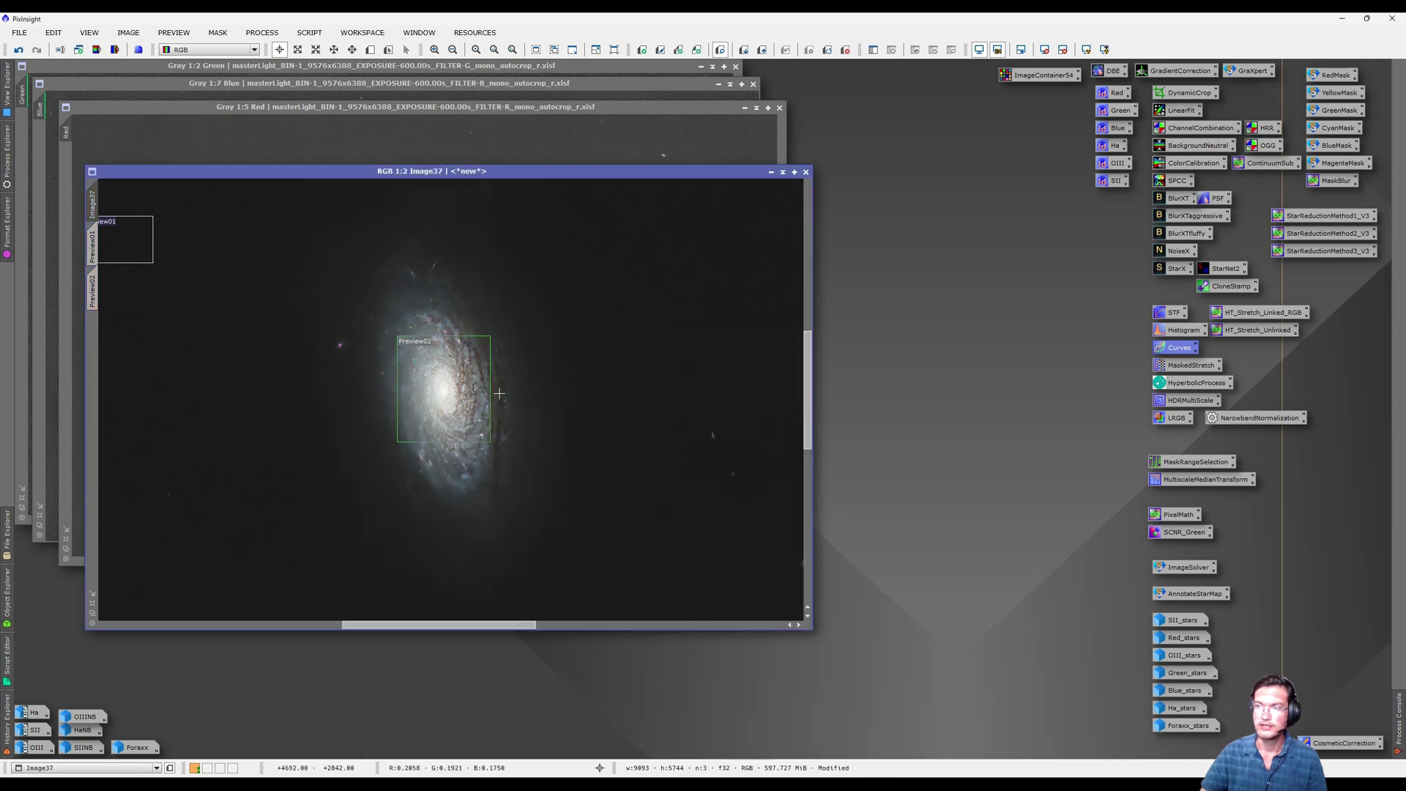
# Enlarge the Image37 window and examine the galaxy centred at 1:1
pyautogui.scroll(1, 468, 386)
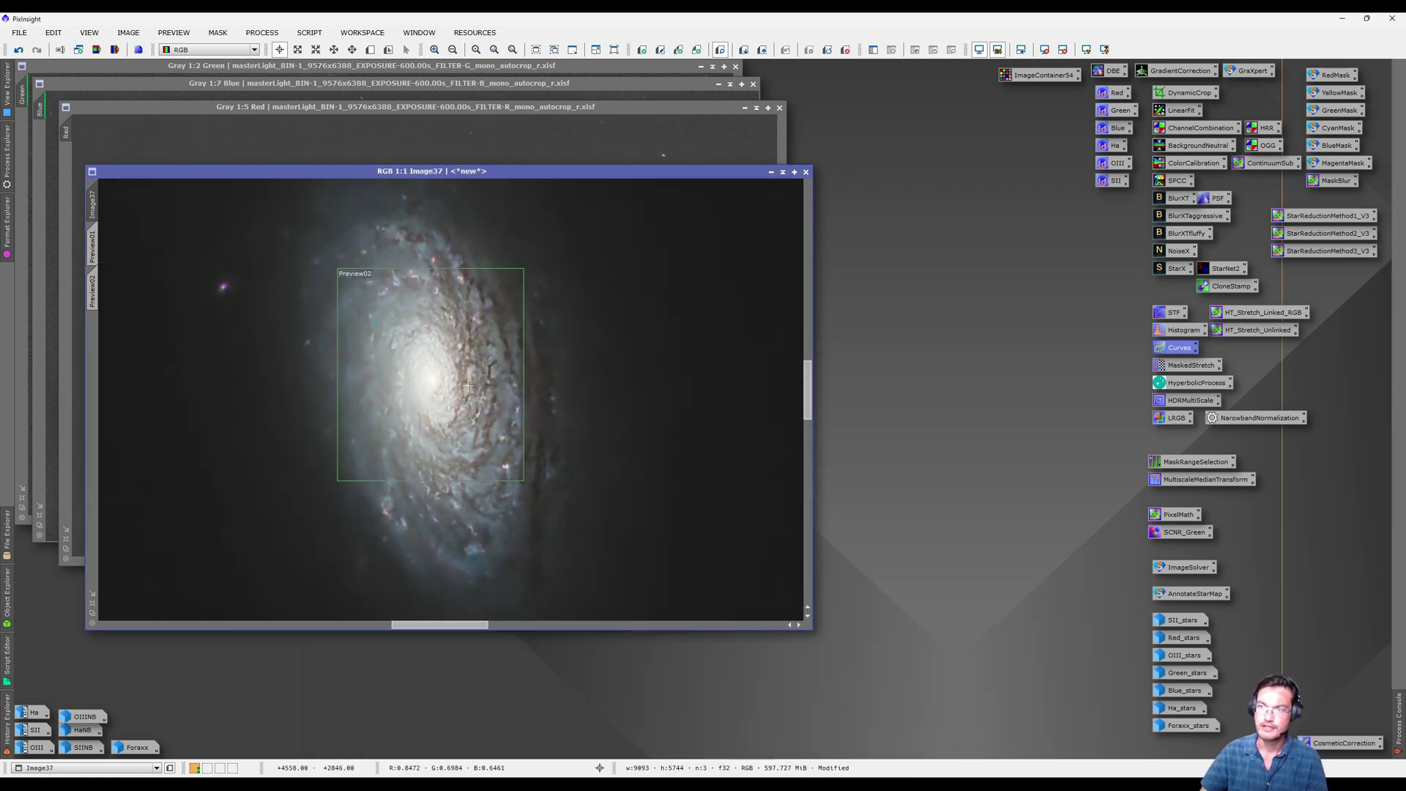
pyautogui.moveTo(477, 171); pyautogui.dragTo(475, 119)
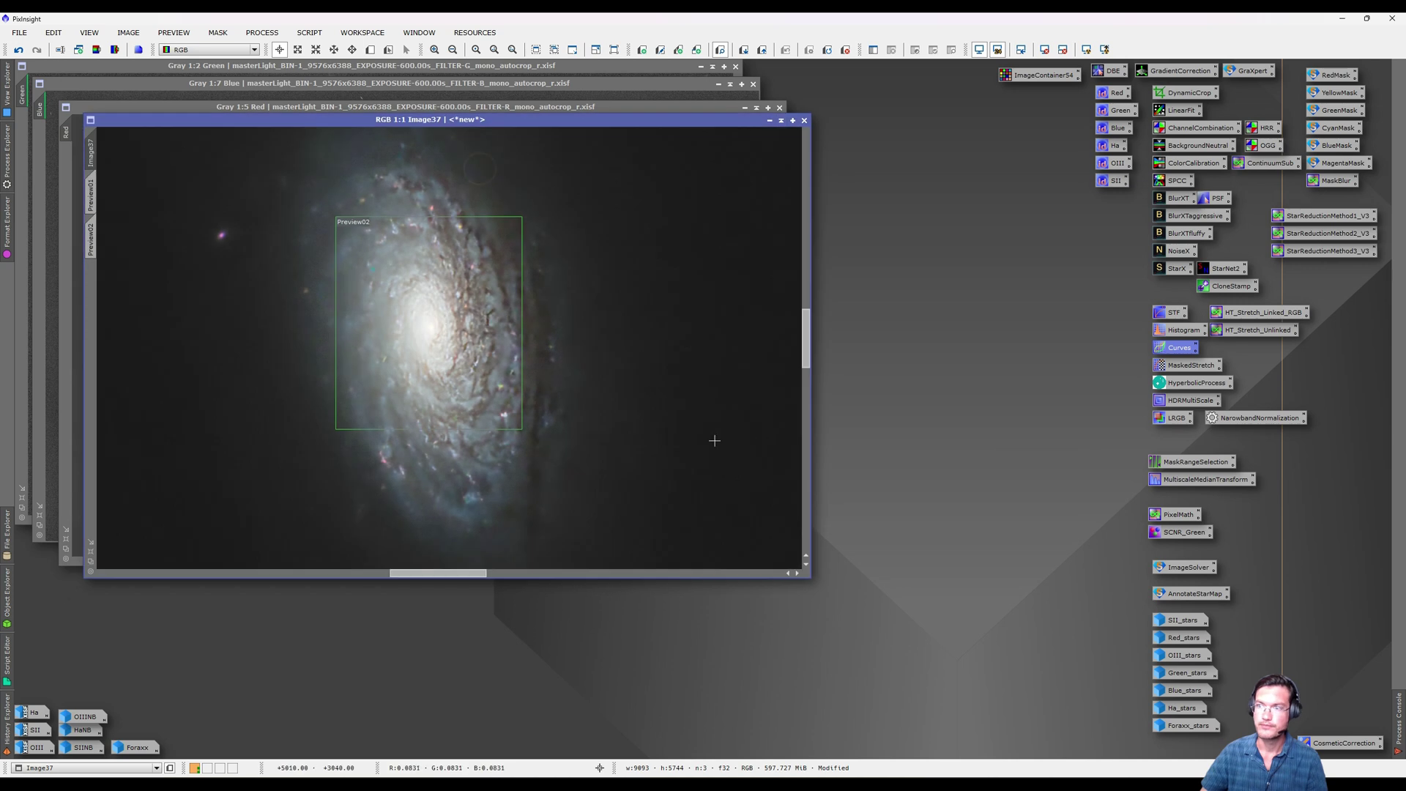
pyautogui.moveTo(810, 577); pyautogui.dragTo(1051, 701)
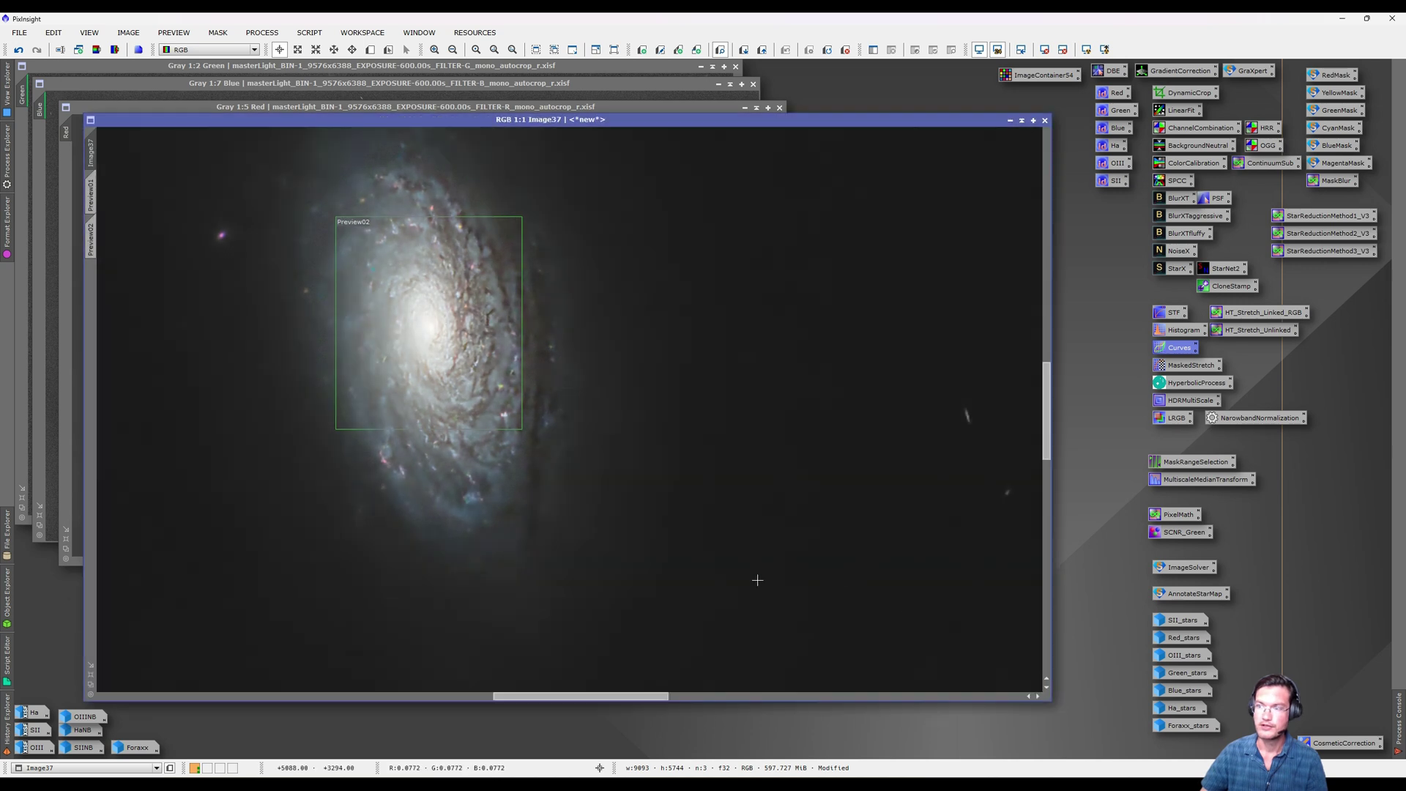
pyautogui.moveTo(628, 696); pyautogui.dragTo(597, 696)
pyautogui.moveTo(1049, 436); pyautogui.dragTo(1046, 417)
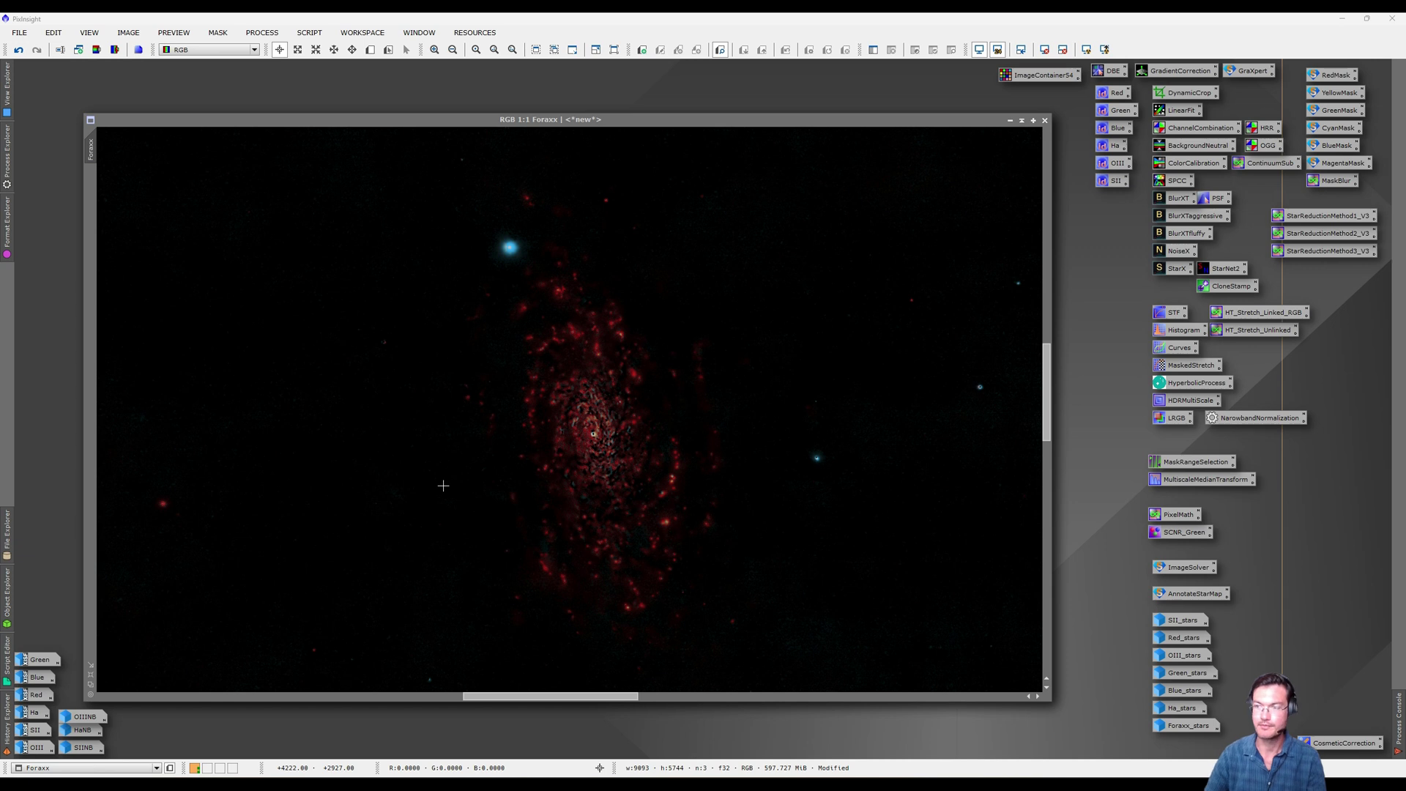
# Reveal the RGB image beneath the Foraxx image, and realign the Foraxx window exactly over it for comparison
pyautogui.moveTo(478, 126); pyautogui.dragTo(495, 180)
pyautogui.click(484, 119)
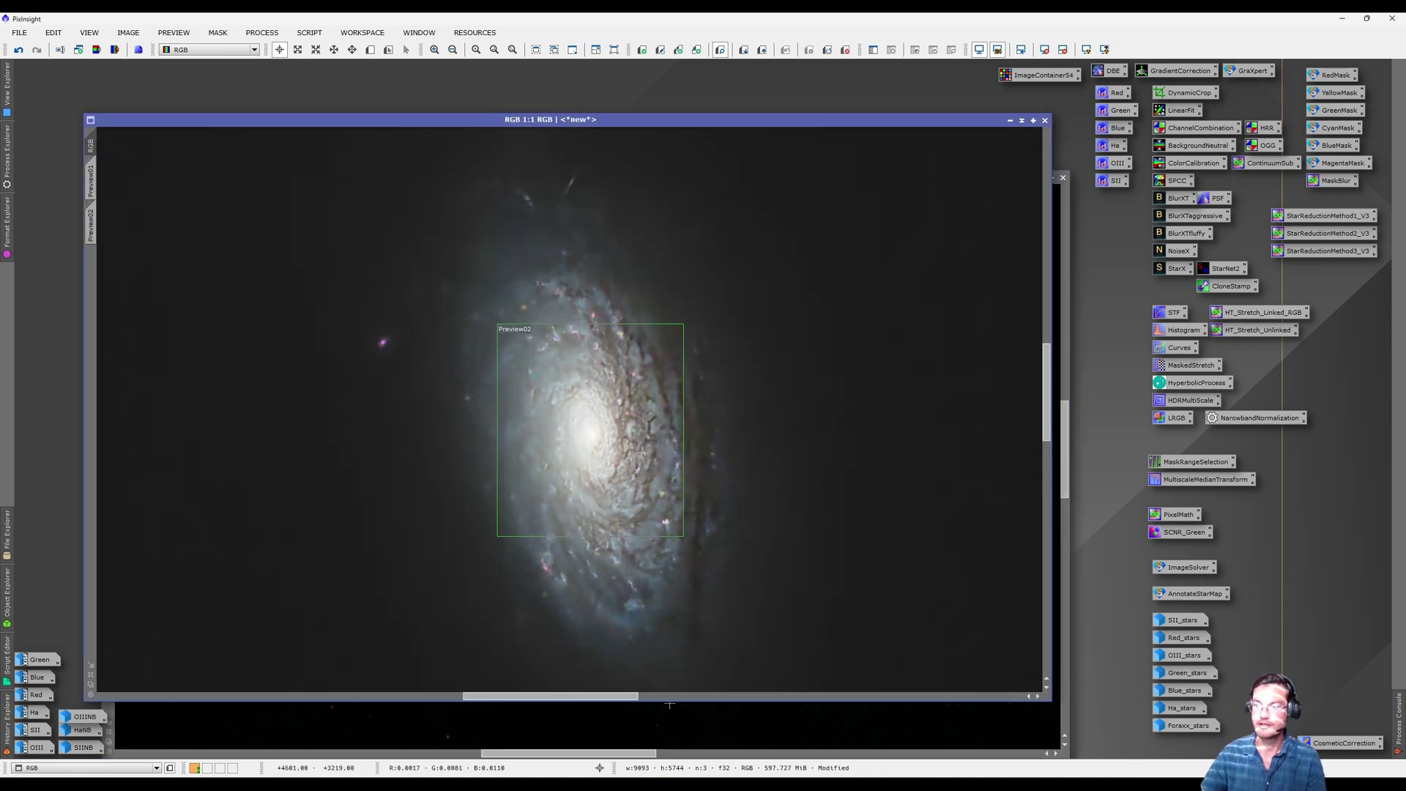
pyautogui.click(673, 728)
pyautogui.moveTo(593, 175); pyautogui.dragTo(577, 123)
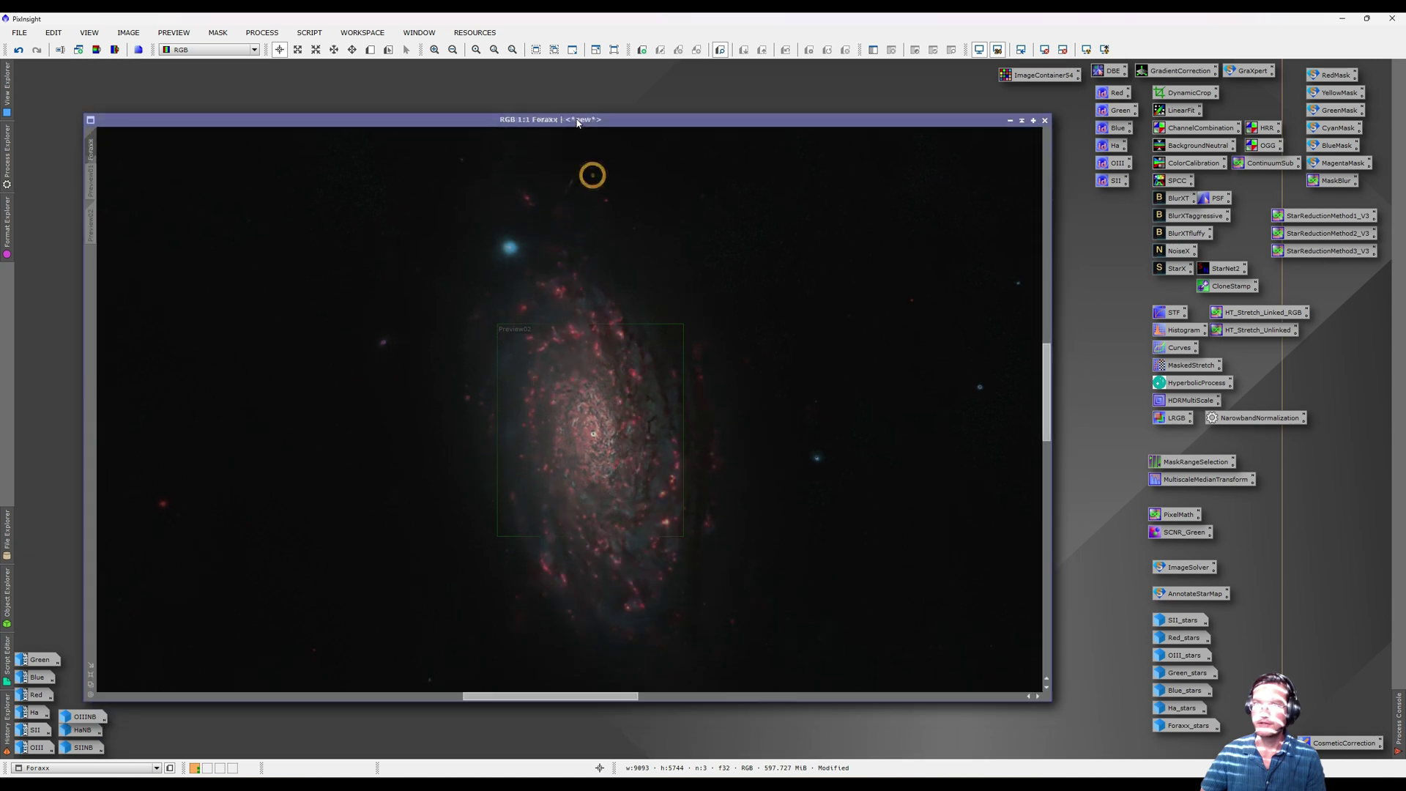
# Compare the galaxy's structure and emission regions by alternating repeatedly between the Foraxx and RGB images
pyautogui.hotkey('ctrl', 'Tab')
pyautogui.hotkey('ctrl', 'Tab')
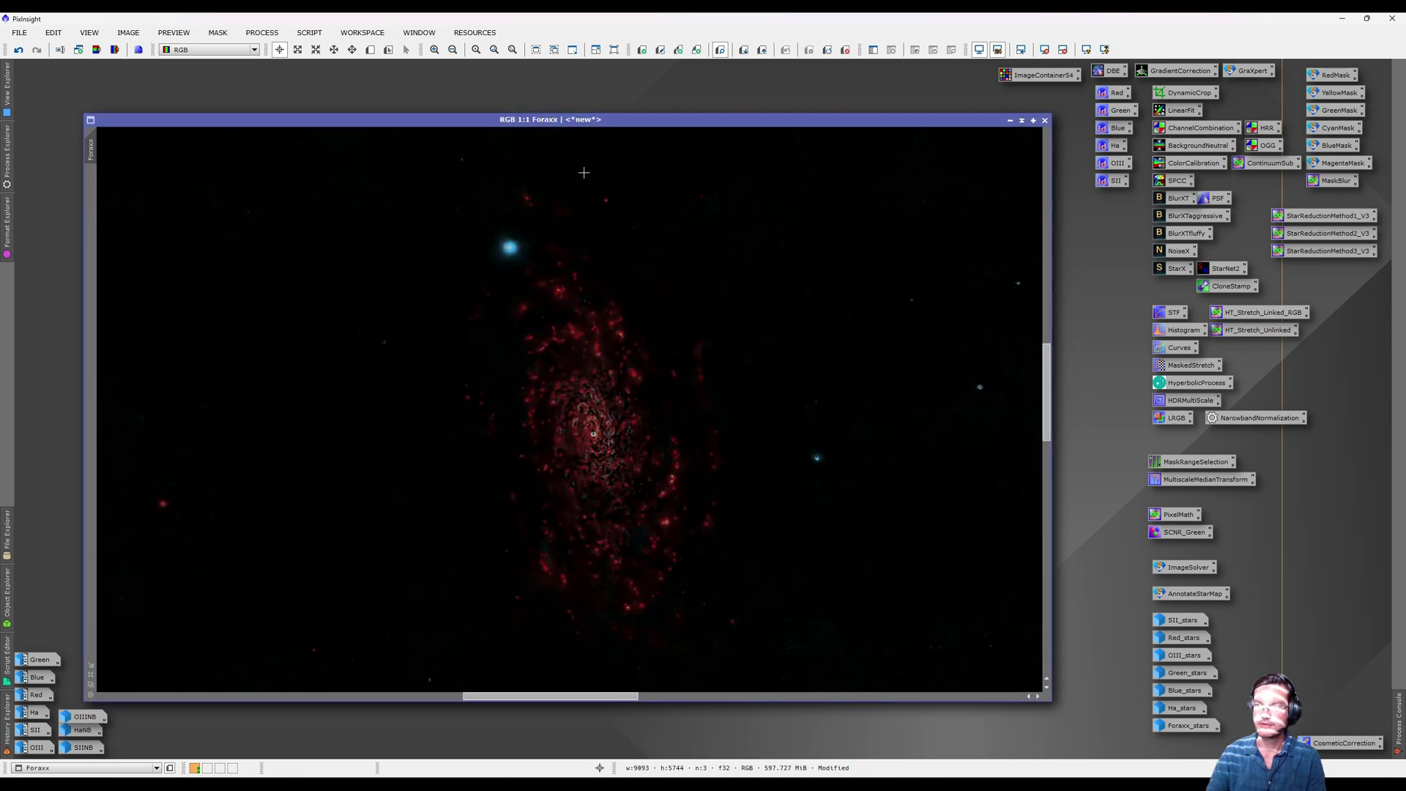
pyautogui.hotkey('ctrl', 'Tab')
pyautogui.hotkey('ctrl', 'Tab')
pyautogui.hotkey('ctrl', 'Tab')
pyautogui.hotkey('ctrl', 'Tab')
pyautogui.hotkey('ctrl', 'Tab')
pyautogui.hotkey('ctrl', 'Tab')
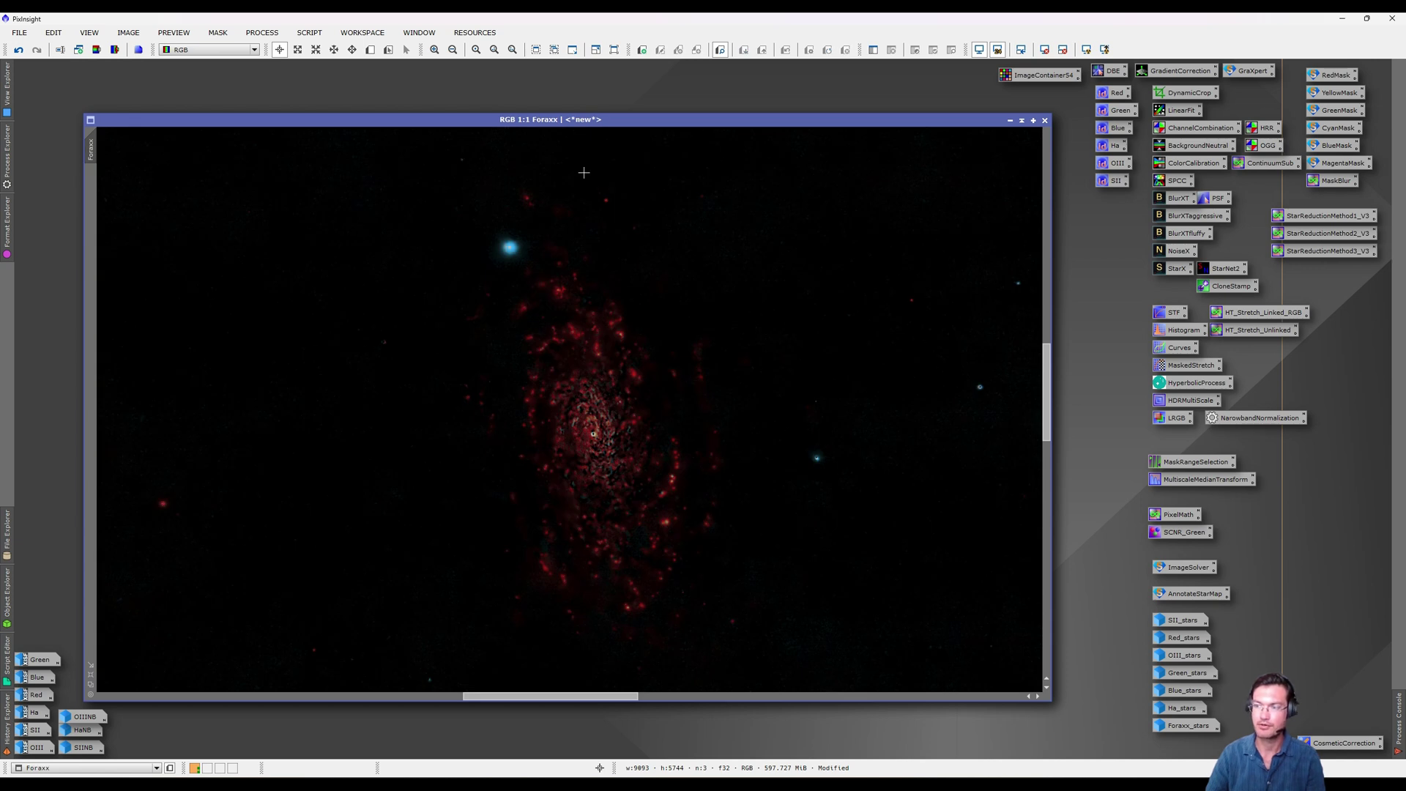
pyautogui.hotkey('ctrl', 'Tab')
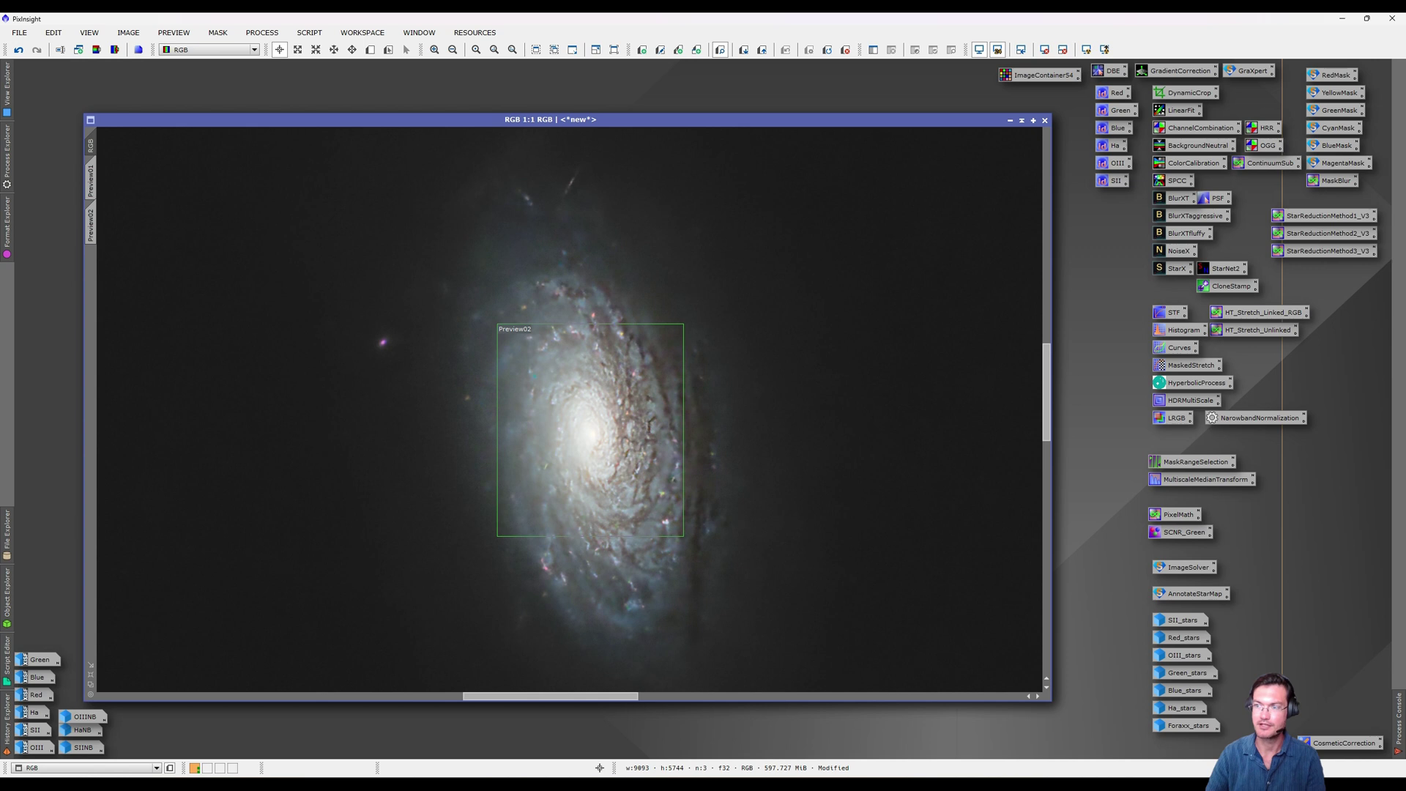
pyautogui.hotkey('ctrl', 'Tab')
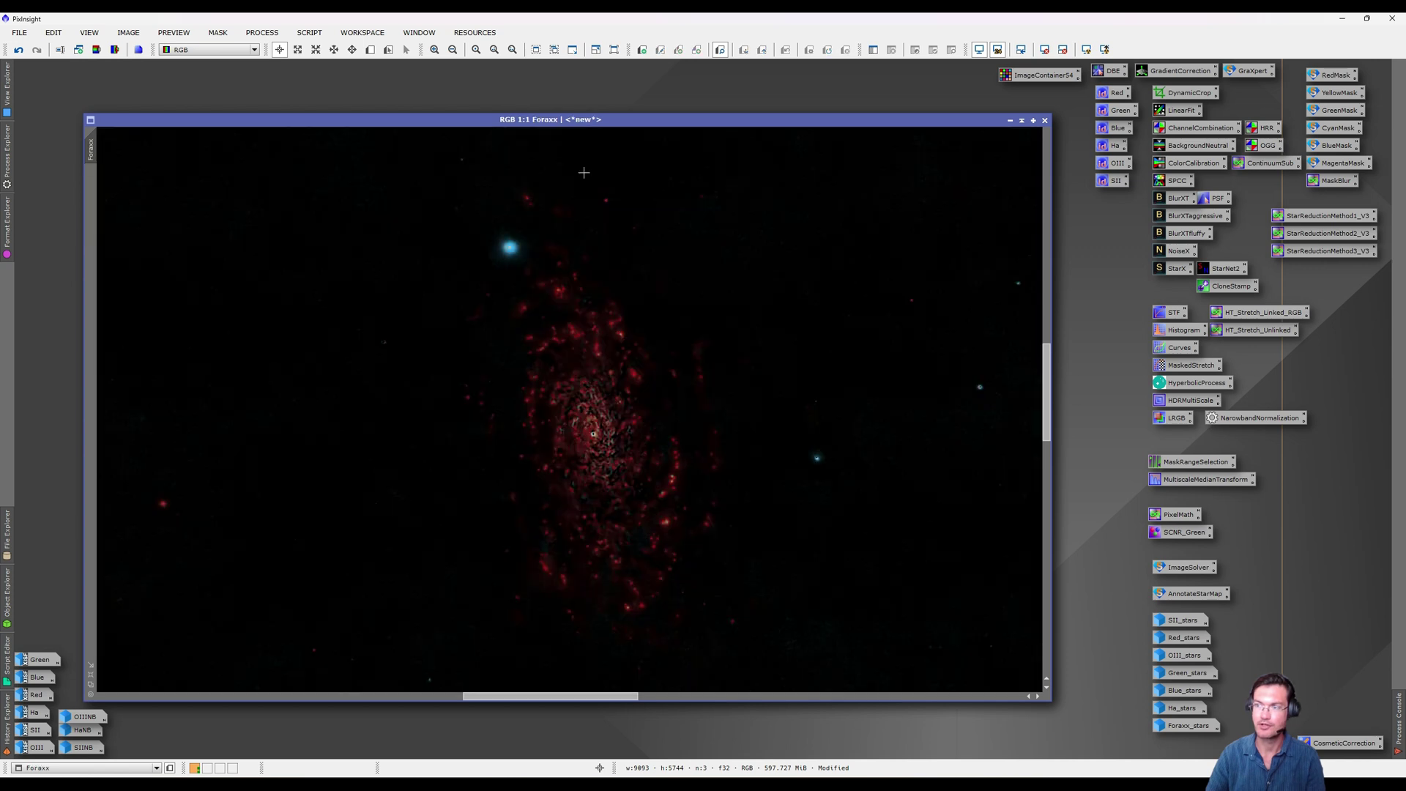
pyautogui.hotkey('ctrl', 'Tab')
pyautogui.hotkey('ctrl', 'Tab')
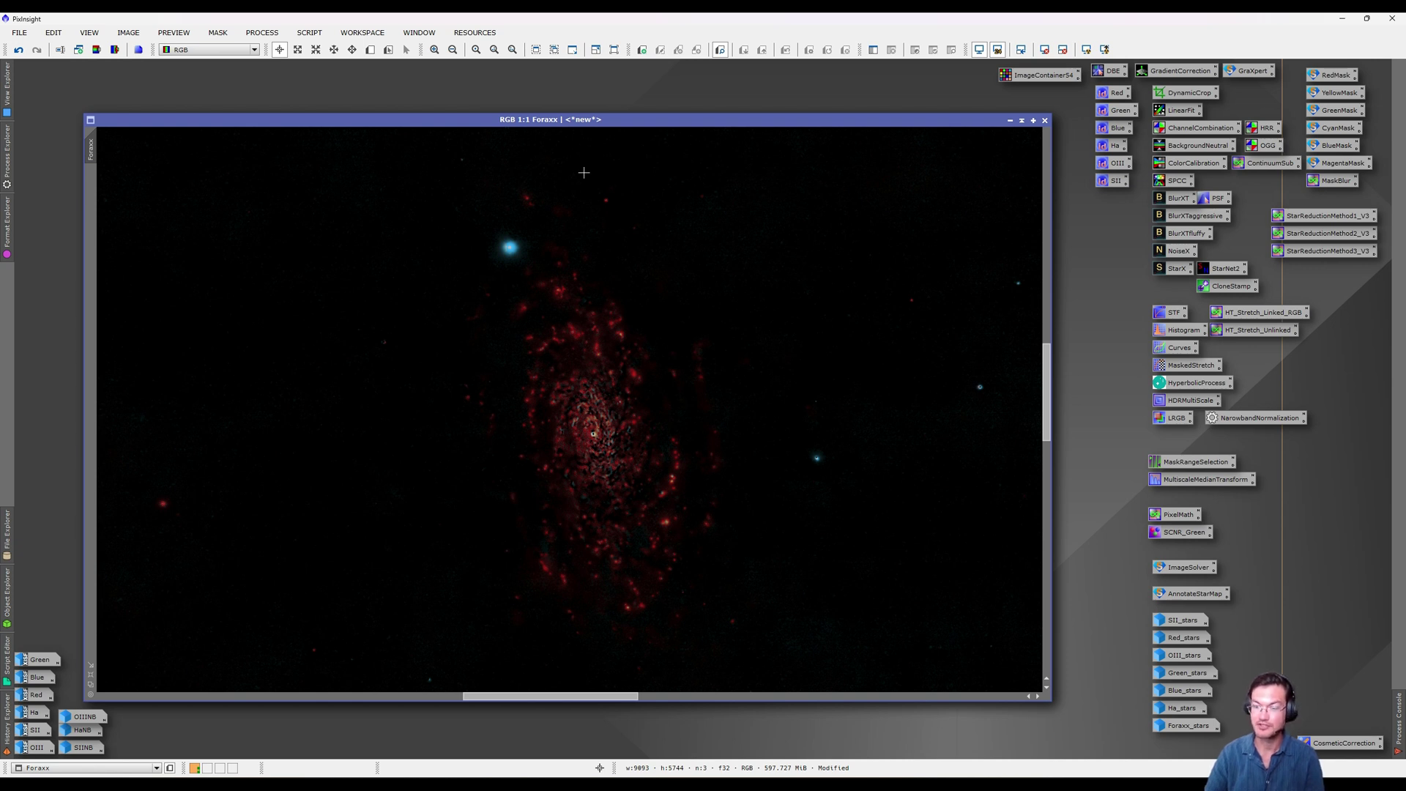
pyautogui.hotkey('ctrl', 'Tab')
pyautogui.hotkey('ctrl', 'Tab')
# Brighten the Foraxx image by applying an RGB/K curve lifted to input 0.48320 and output 0.68718, and close CurvesTransformation
pyautogui.hotkey('ctrl', 'shift', 'c')
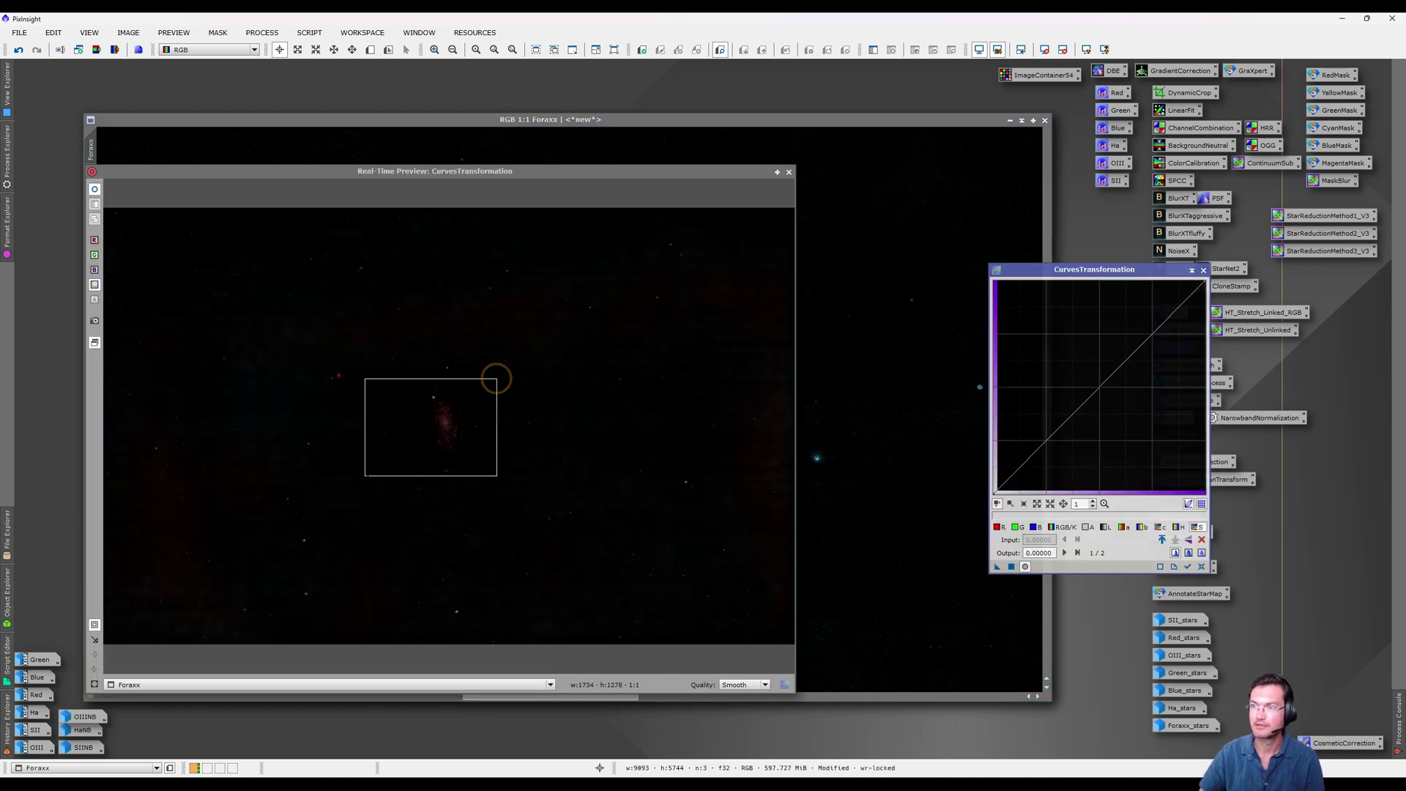
pyautogui.moveTo(1099, 387); pyautogui.dragTo(1097, 345)
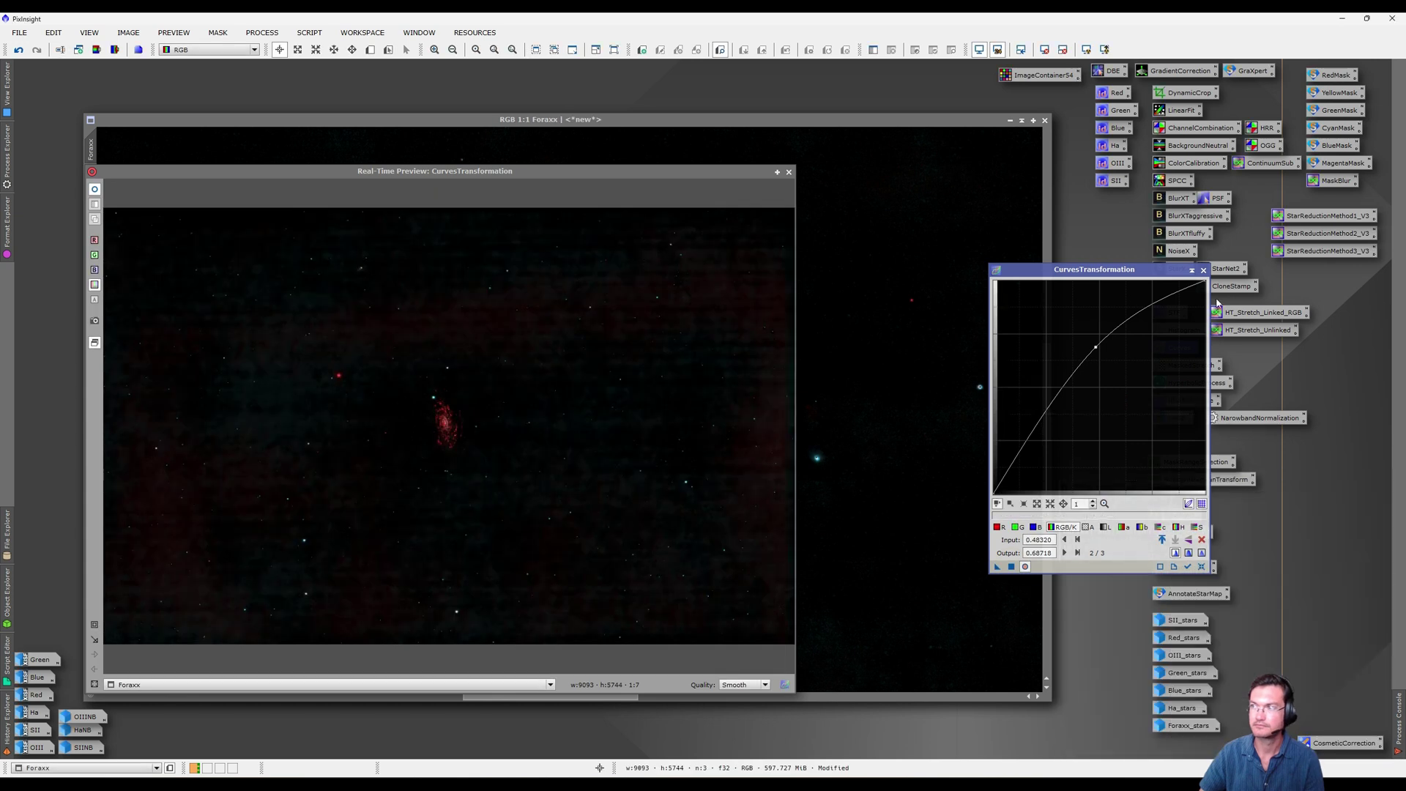
pyautogui.click(1204, 271)
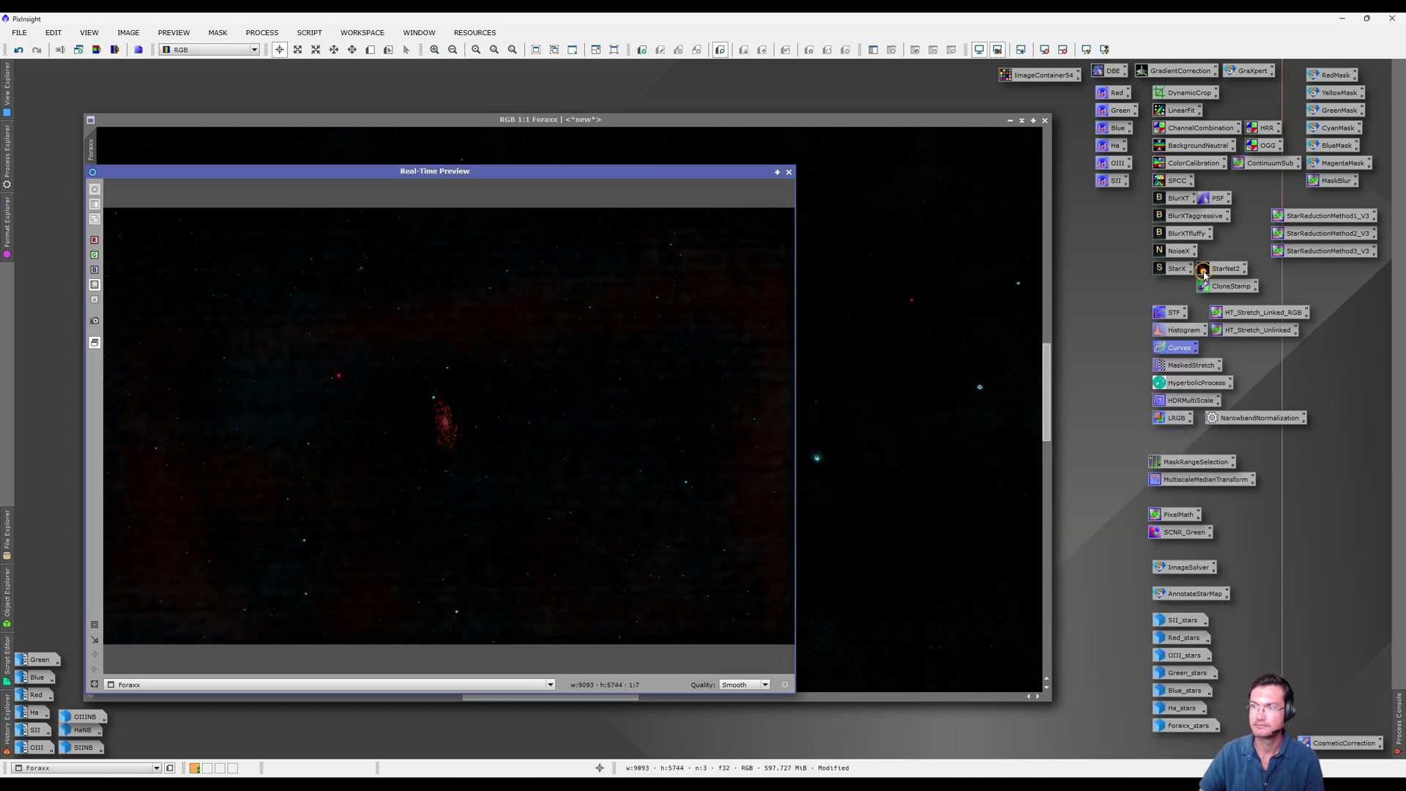
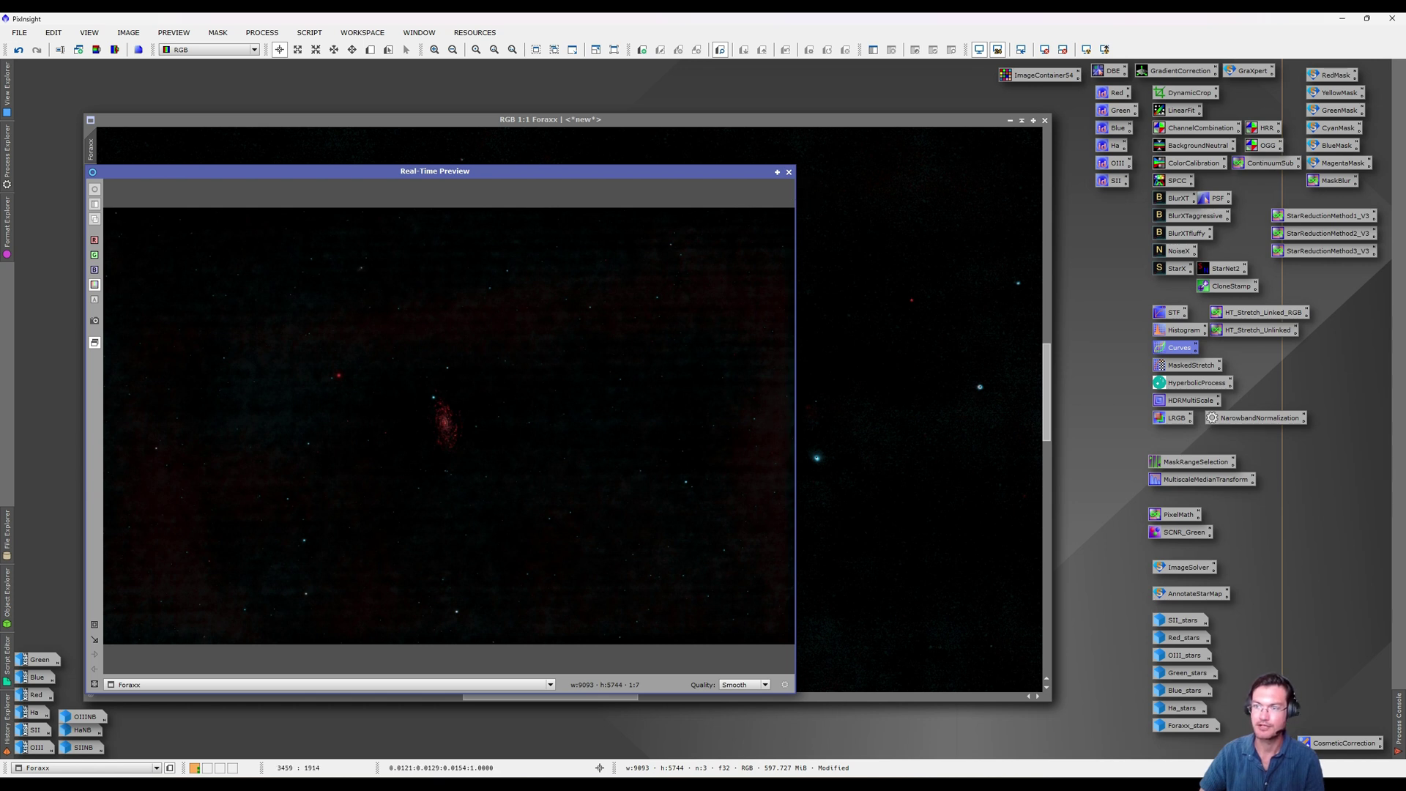
# Close the old real-time preview, and generate a range mask from the Foraxx image with RangeSelection's lower limit at 0.040000
pyautogui.click(788, 172)
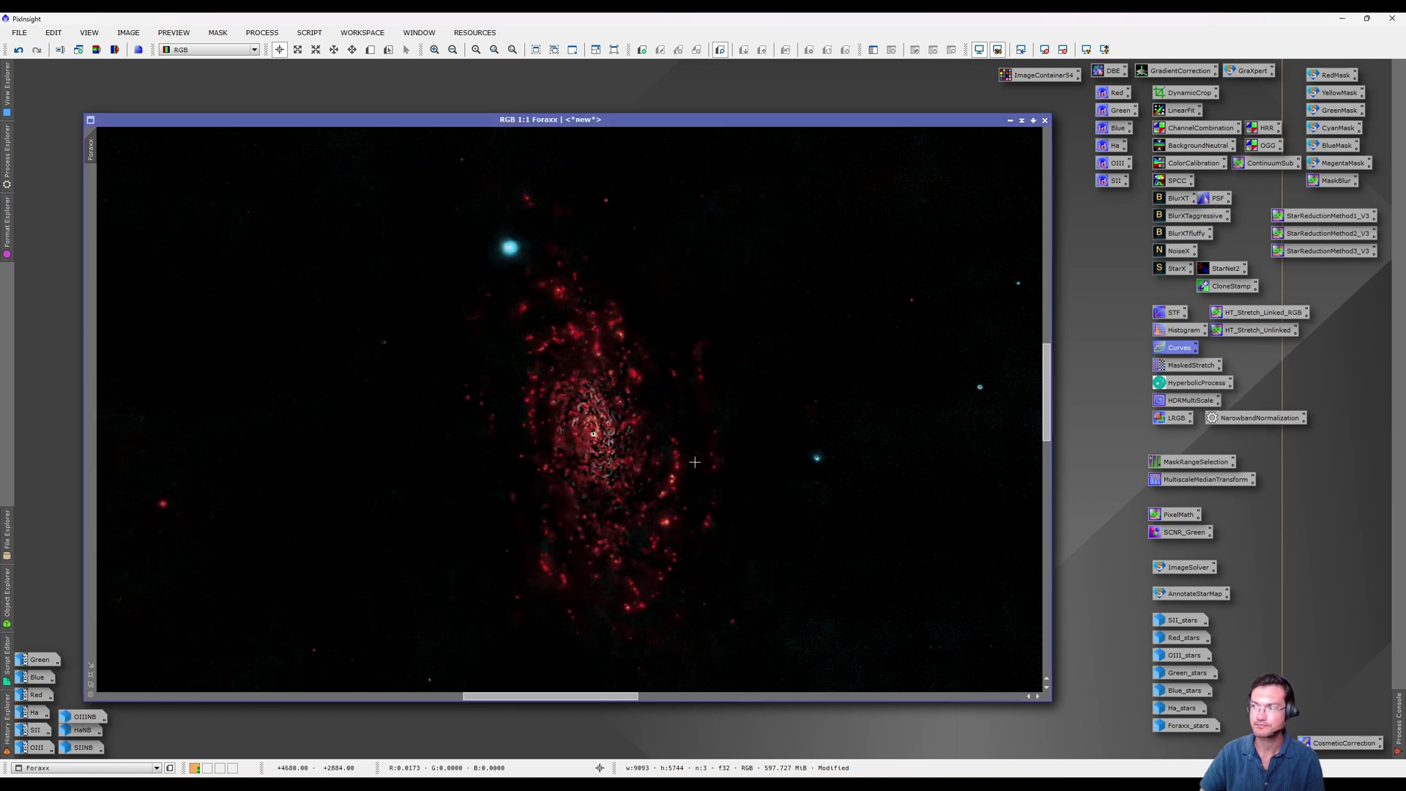
pyautogui.doubleClick(1183, 466)
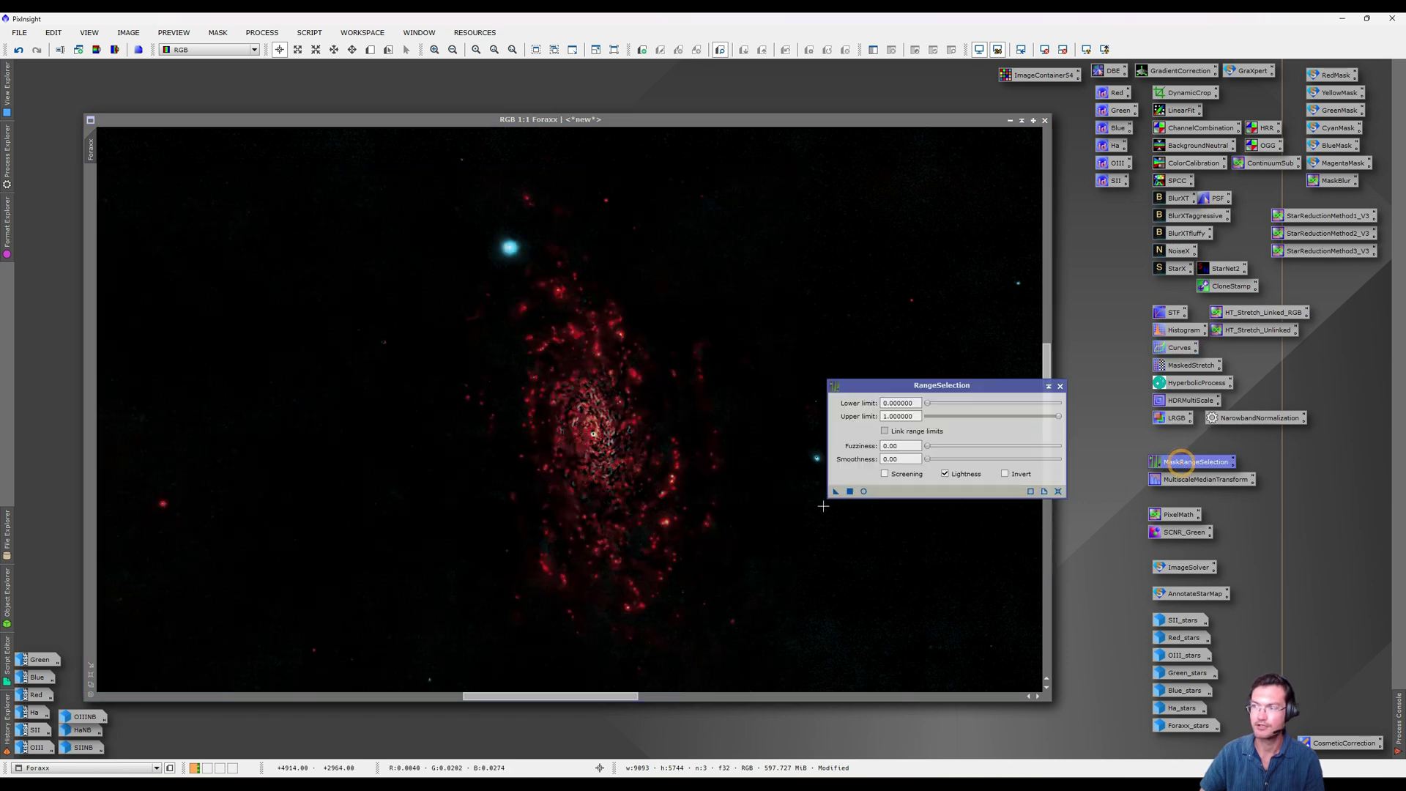
pyautogui.click(865, 491)
pyautogui.moveTo(927, 402); pyautogui.dragTo(933, 404)
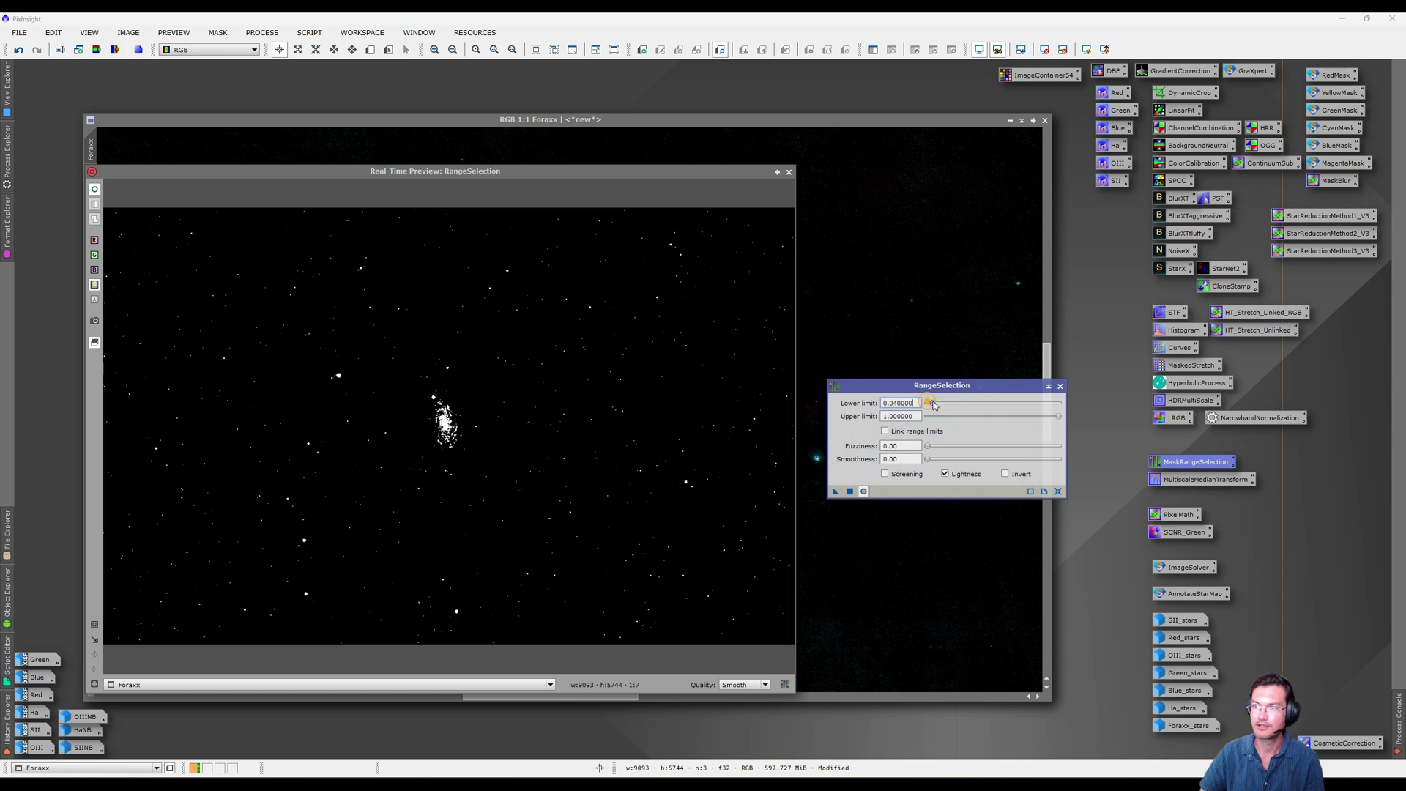
pyautogui.click(850, 492)
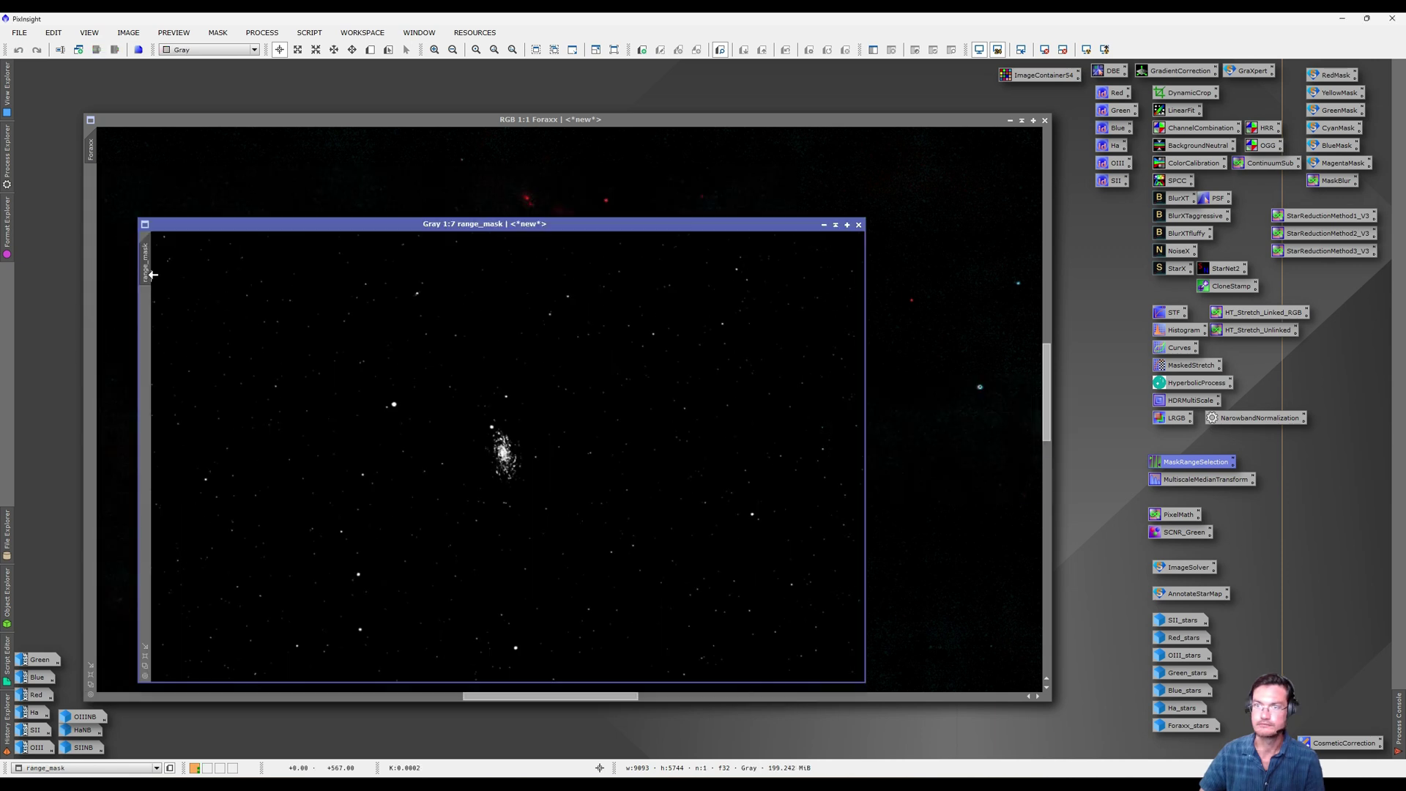
# Apply range_mask to the Foraxx image, inverted so that the galaxy's emission regions and stars are protected
pyautogui.moveTo(144, 270); pyautogui.dragTo(93, 230)
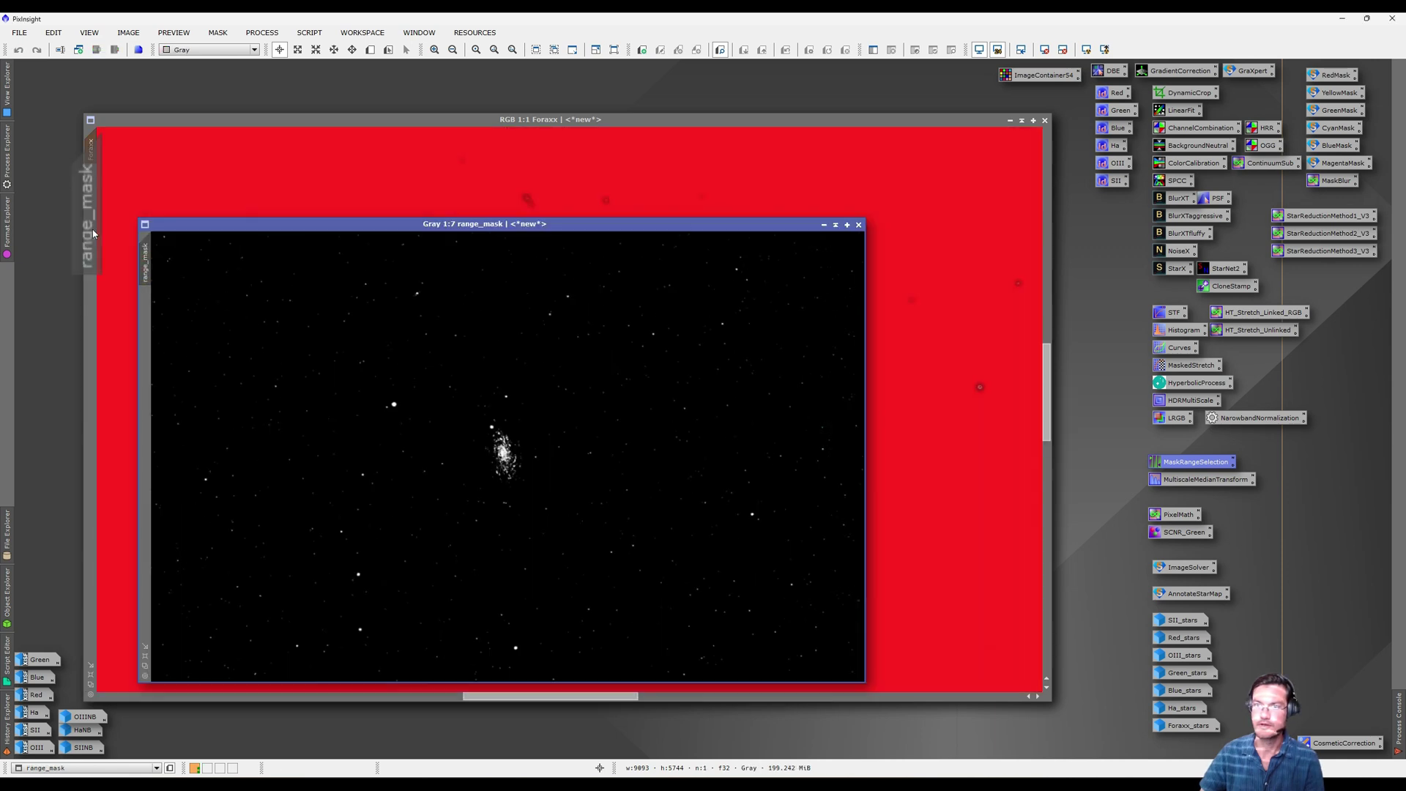
pyautogui.click(316, 119)
pyautogui.hotkey('ctrl', 'k')
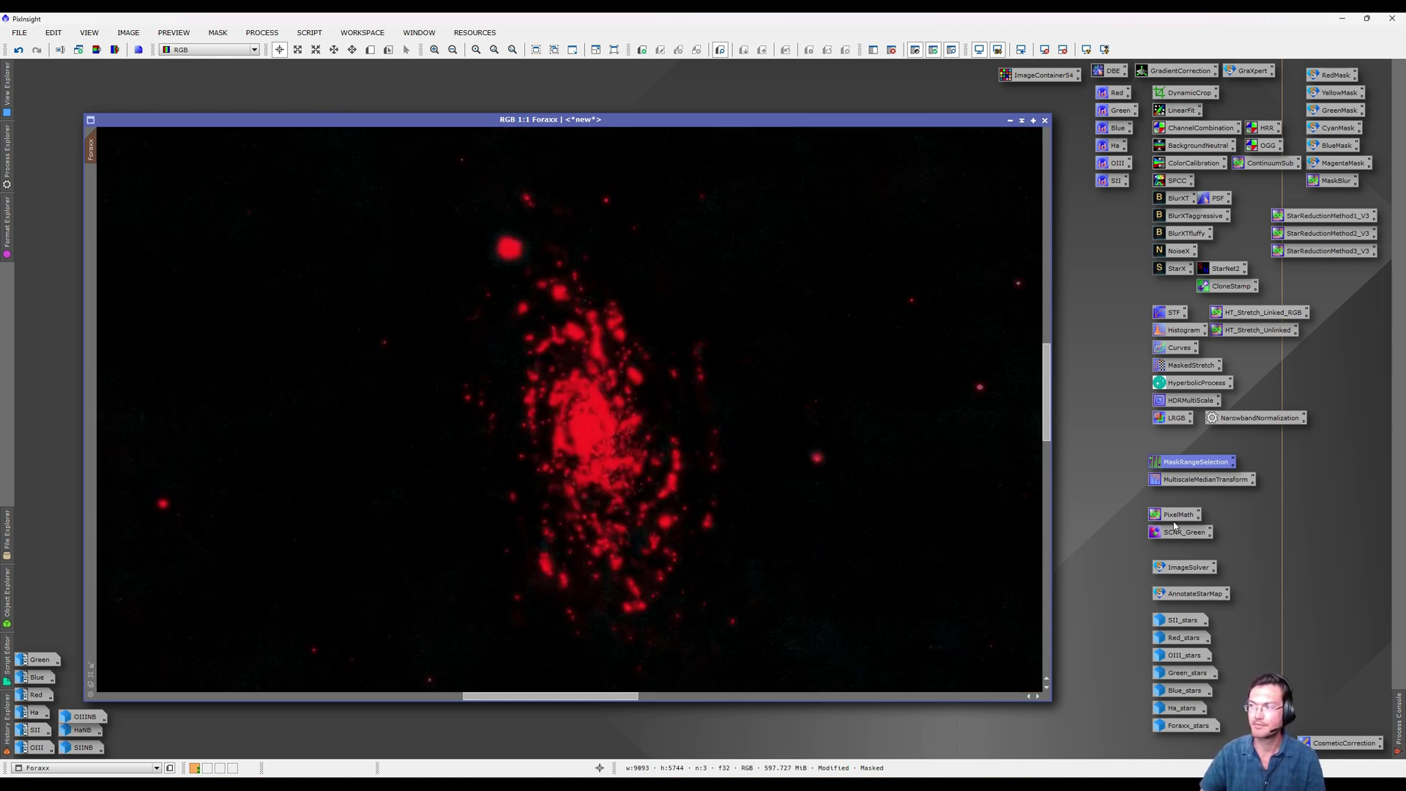
# Desaturate the unprotected areas of the Foraxx image with a lowered saturation curve in CurvesTransformation, and remove the mask
pyautogui.doubleClick(1166, 353)
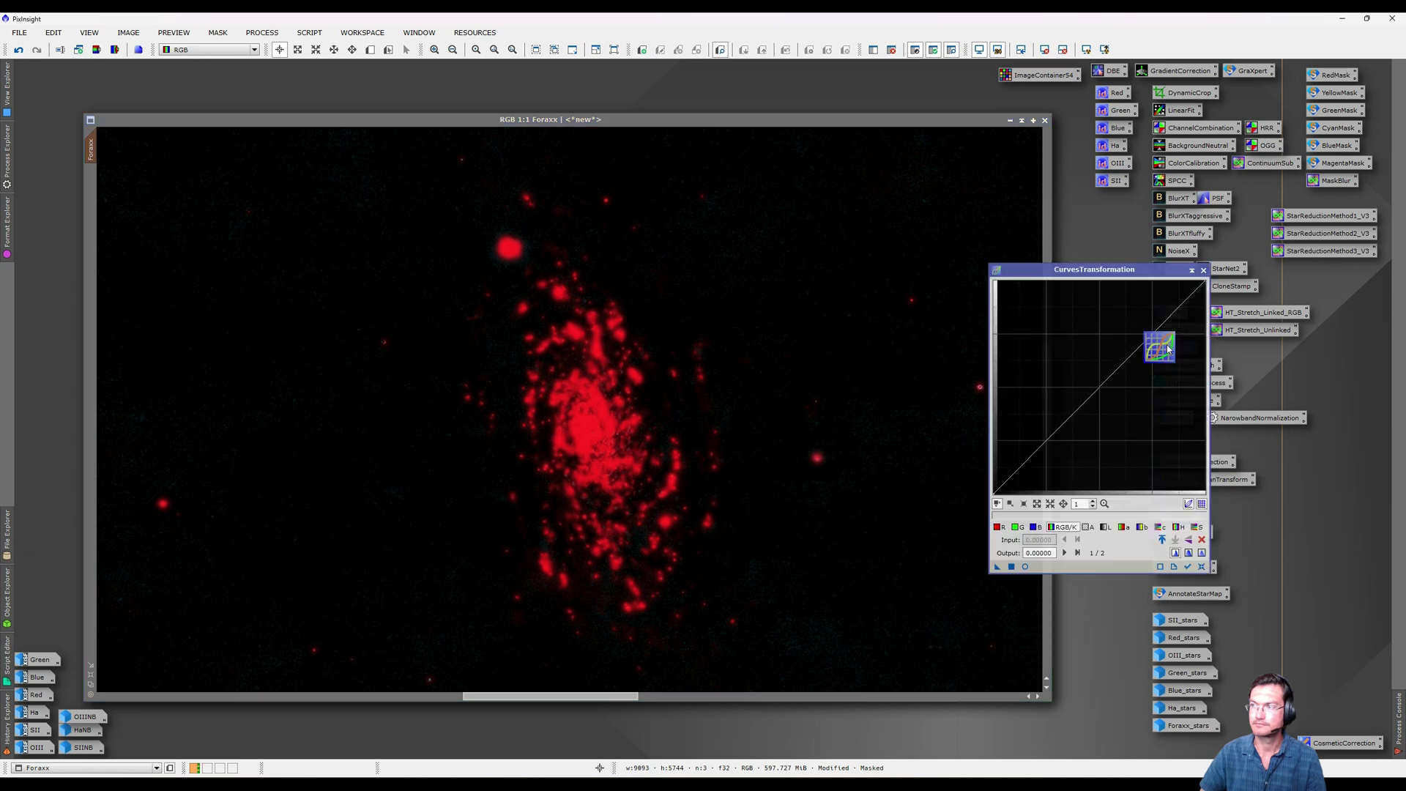
pyautogui.click(1195, 526)
pyautogui.moveTo(1105, 386); pyautogui.dragTo(1137, 419)
pyautogui.moveTo(997, 566); pyautogui.dragTo(798, 340)
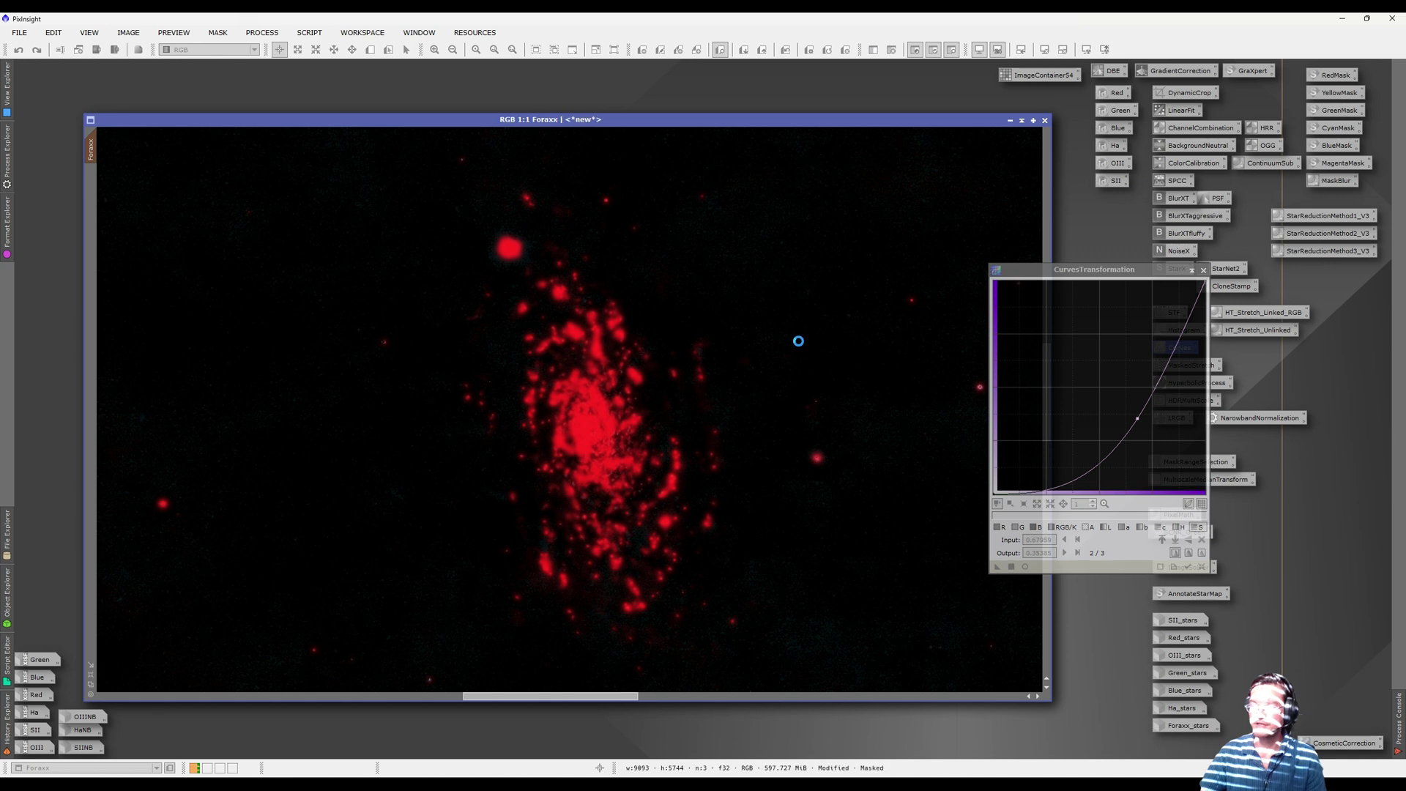
pyautogui.click(1203, 271)
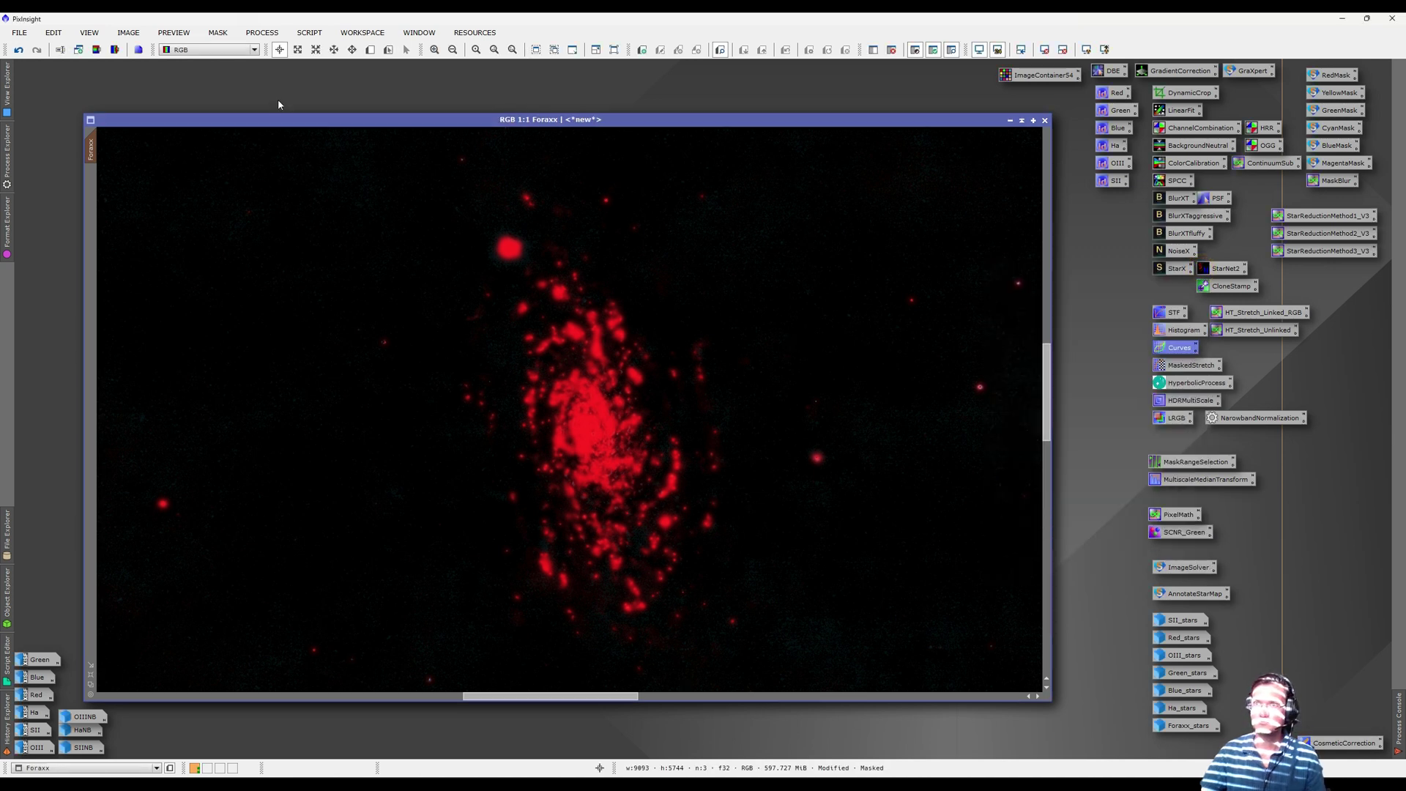
pyautogui.click(218, 32)
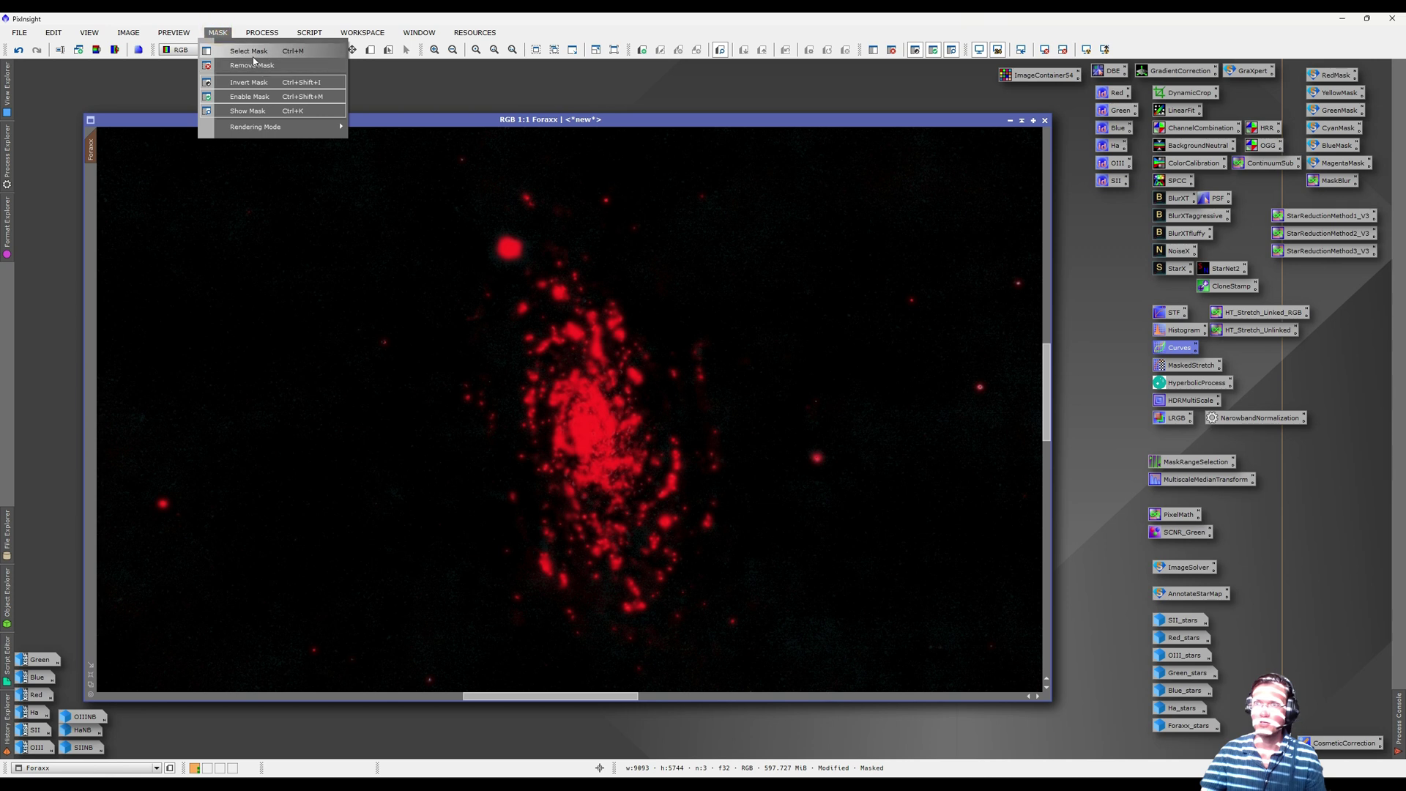
pyautogui.click(254, 66)
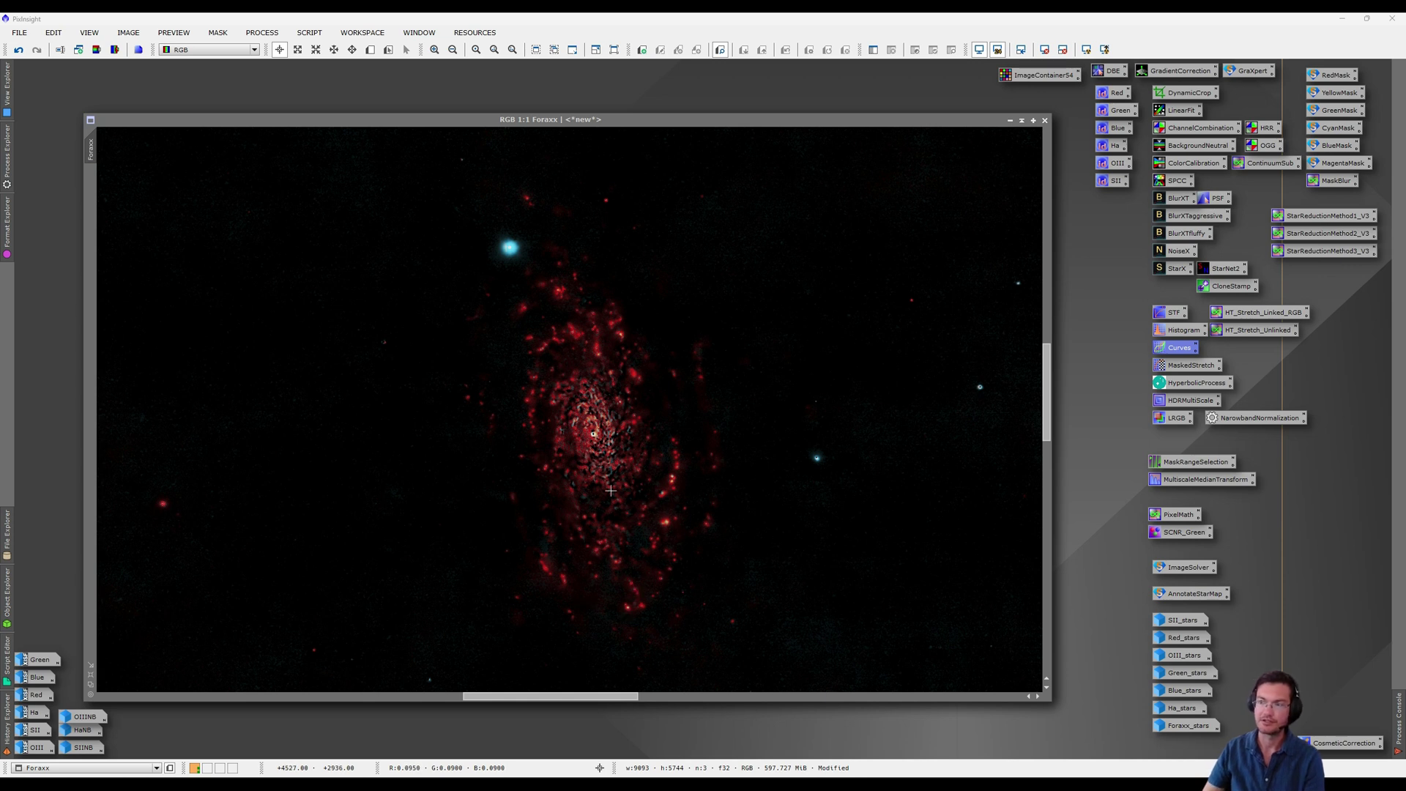
# Bring the RGB image forward, and write the PixelMath expression ~(~RGB*~Foraxx) to screen-blend the two images
pyautogui.moveTo(589, 123); pyautogui.dragTo(564, 166)
pyautogui.click(564, 117)
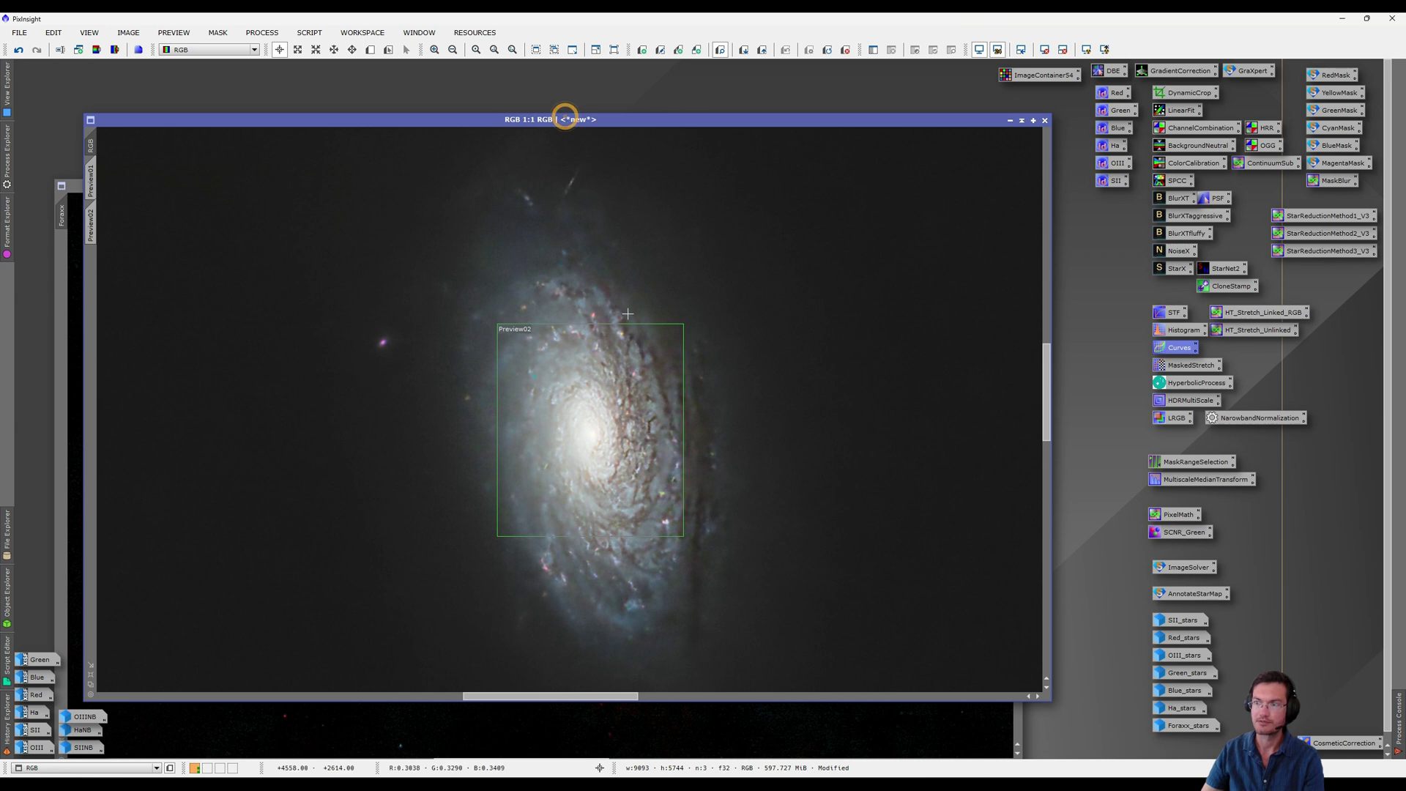
pyautogui.doubleClick(1172, 517)
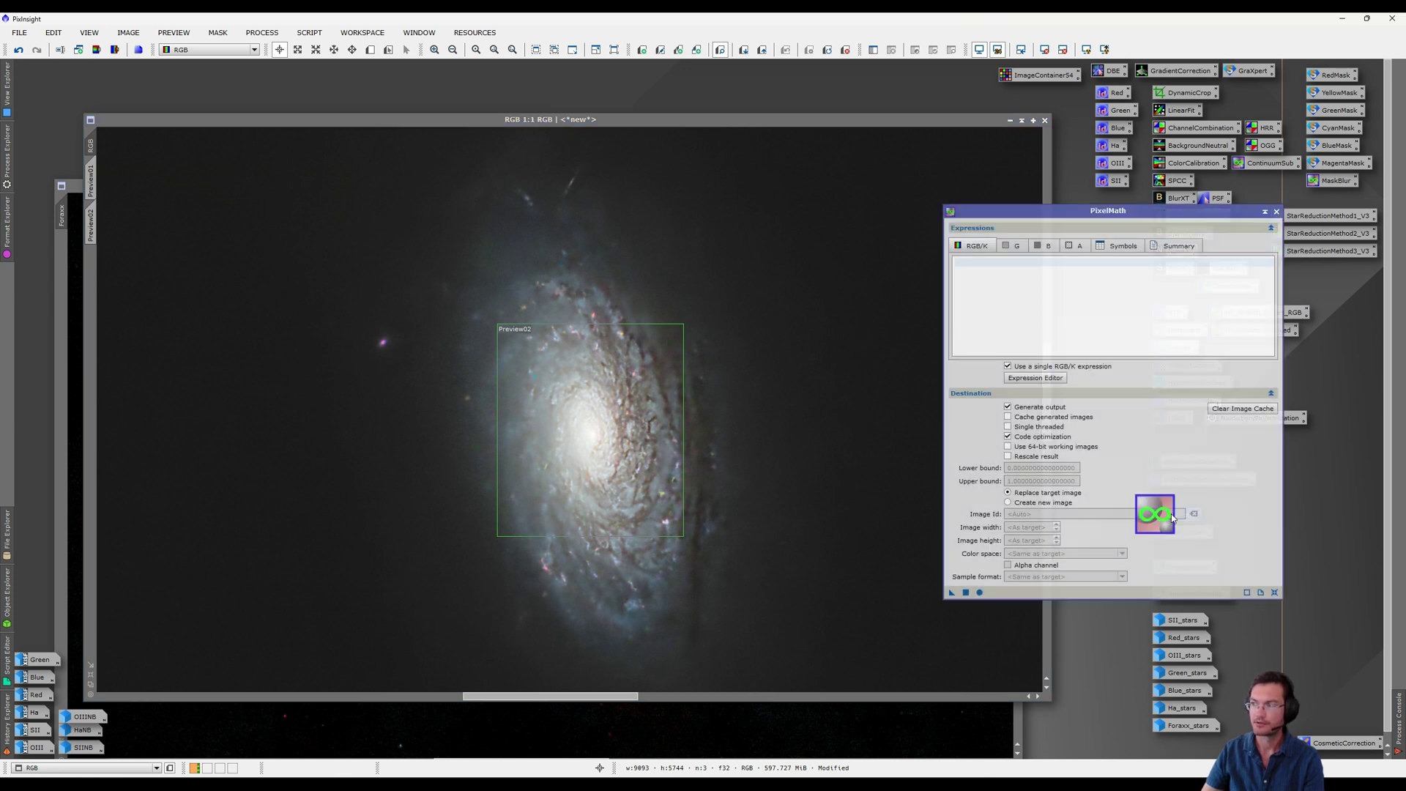
pyautogui.click(984, 260)
pyautogui.write('~(')
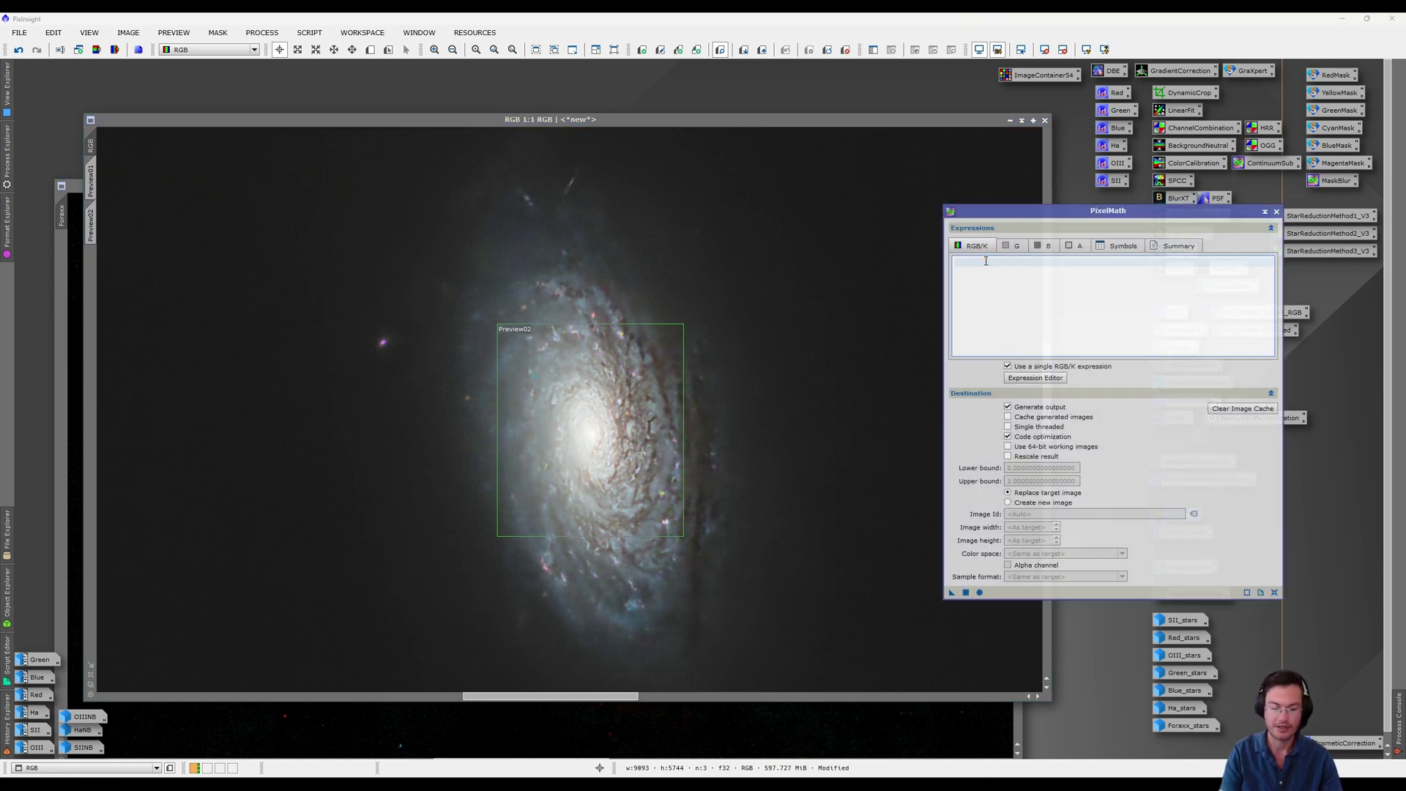
pyautogui.write('~RGB*~Foraxx')
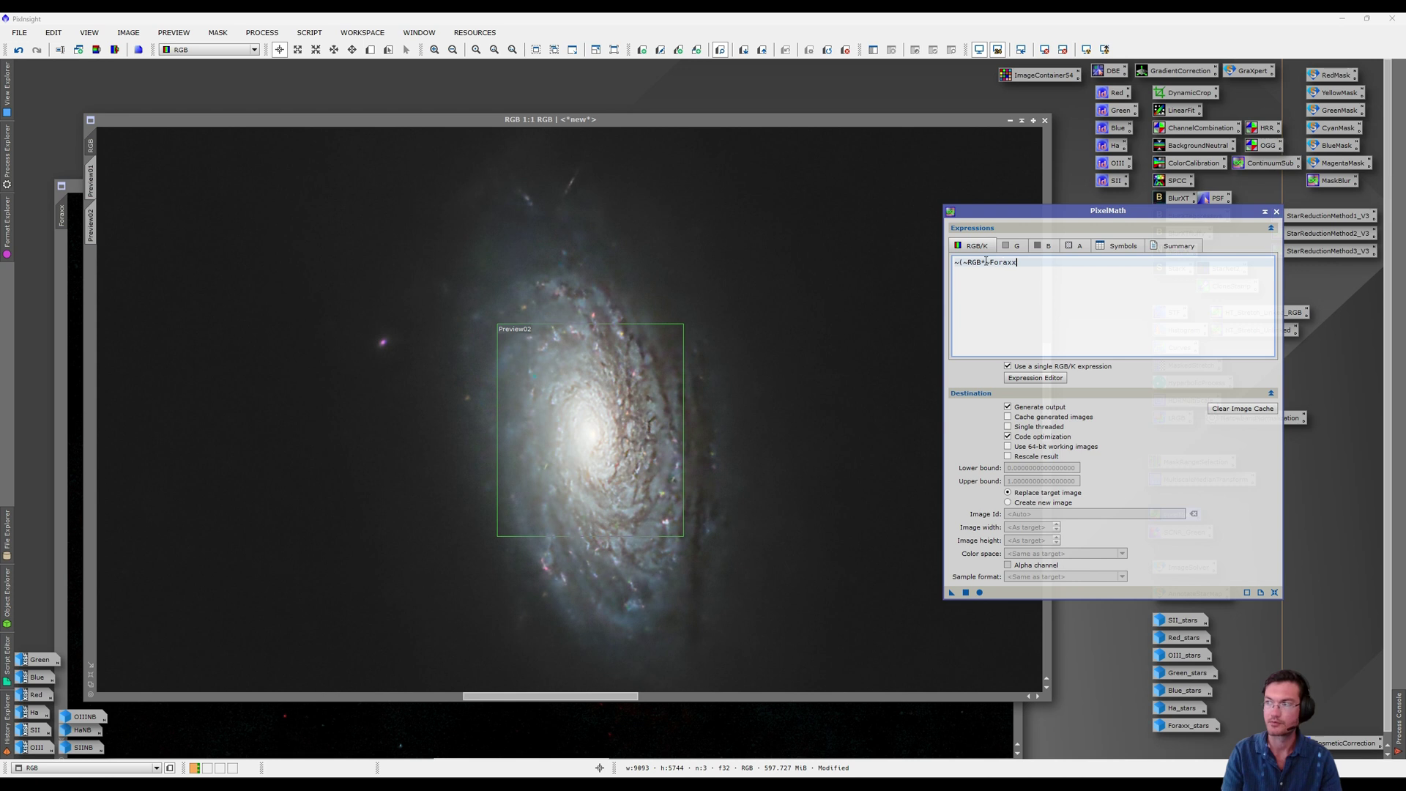
pyautogui.click(986, 261)
pyautogui.write('~')
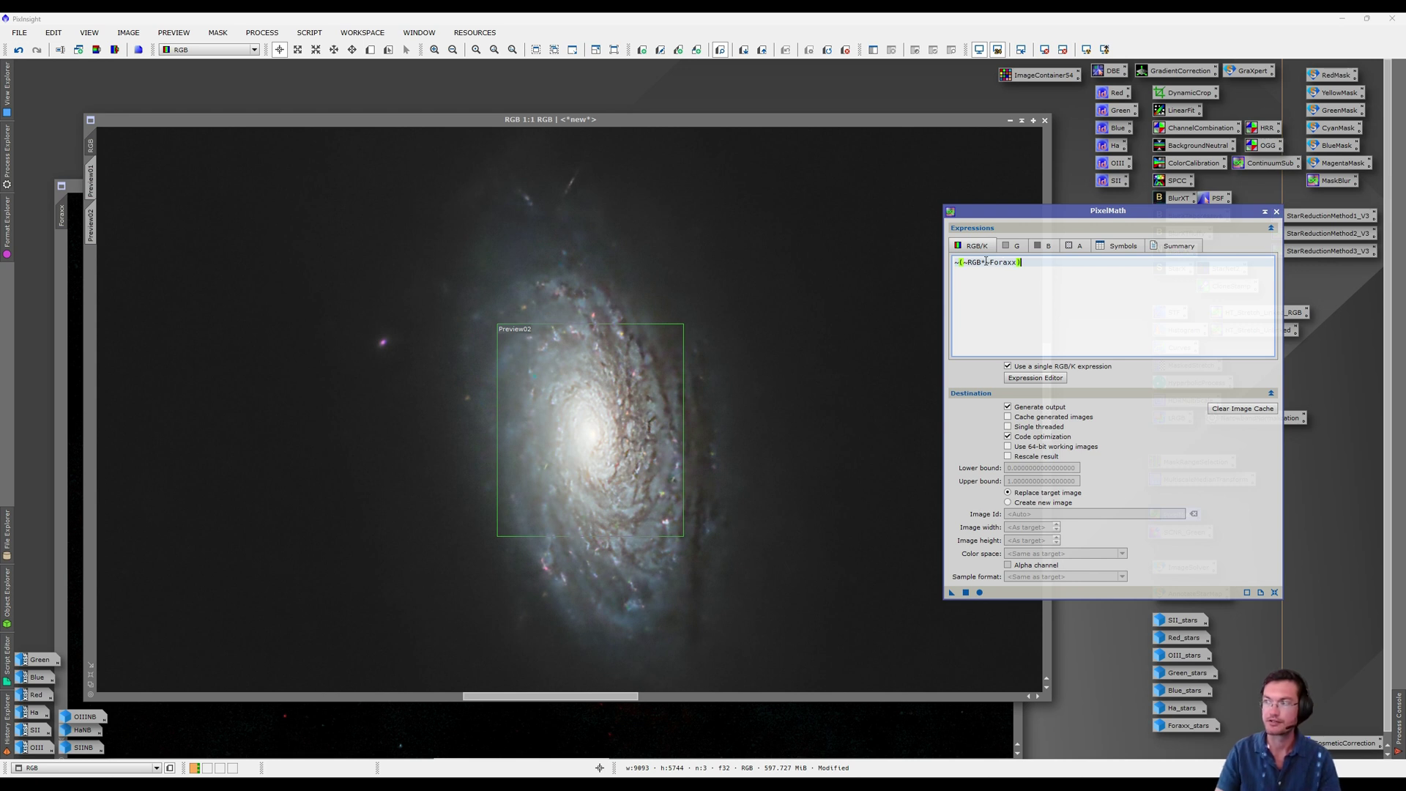
pyautogui.press('End')
pyautogui.write(')')
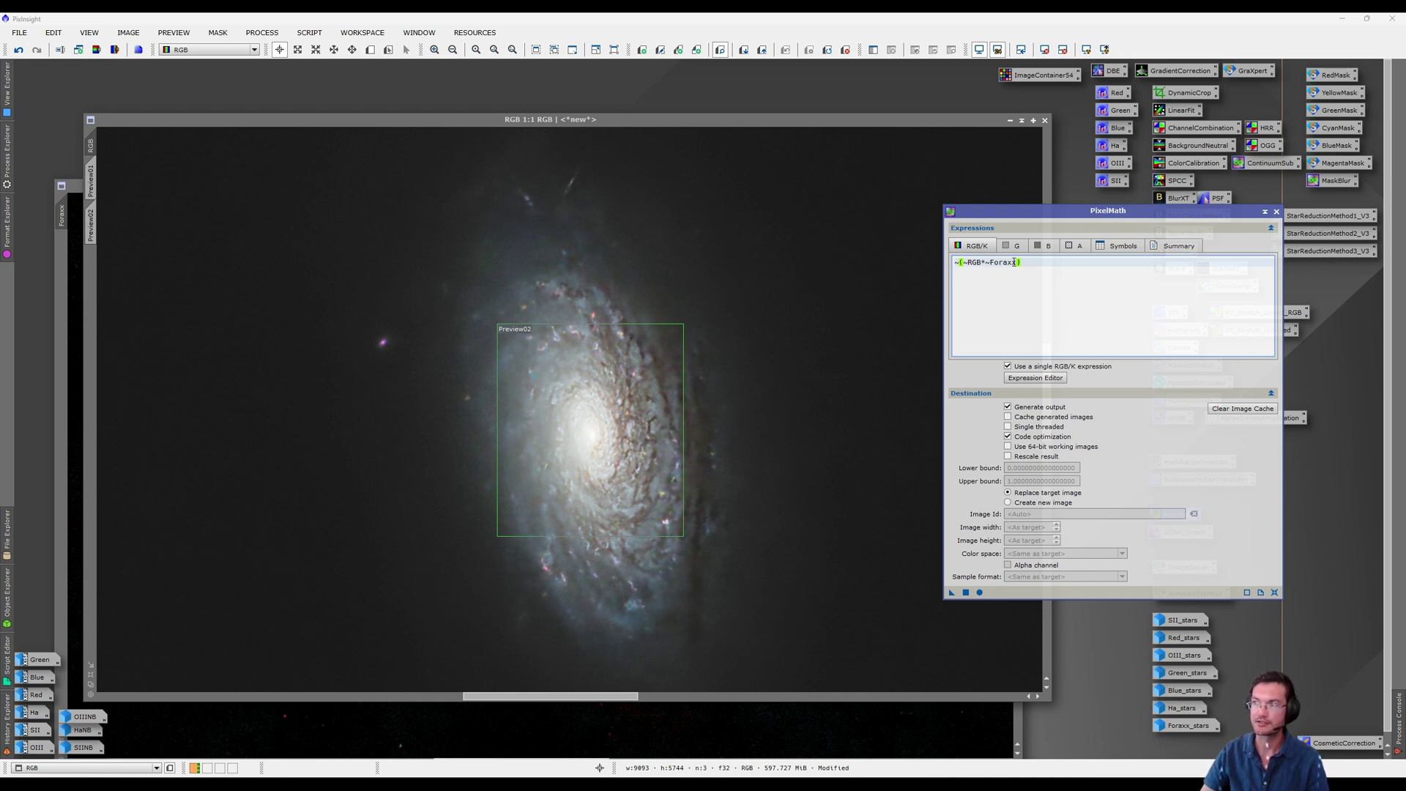
# Output the PixelMath blend as a new image with the id RGBSHO, and execute it
pyautogui.click(1029, 506)
pyautogui.click(1021, 514)
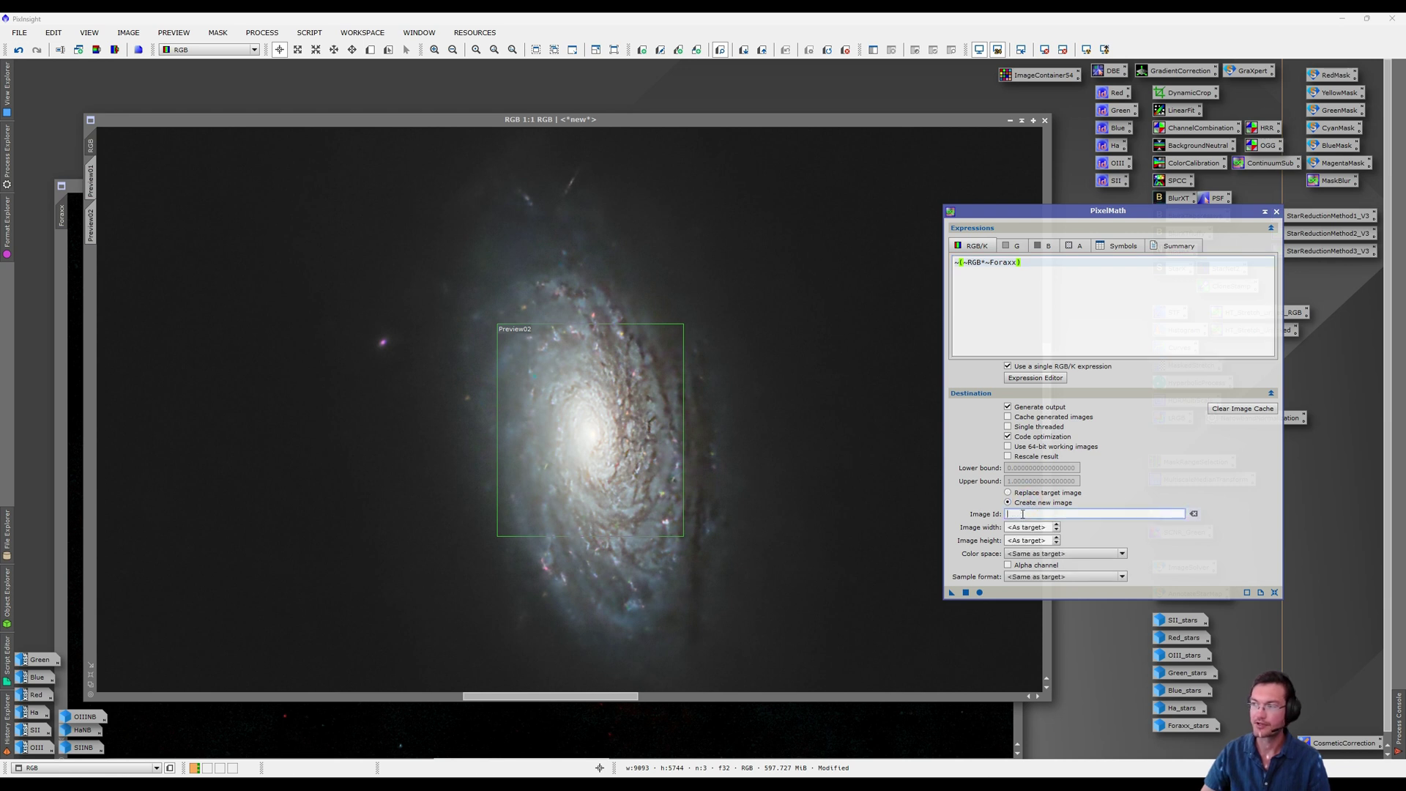
pyautogui.write('RGBSHO')
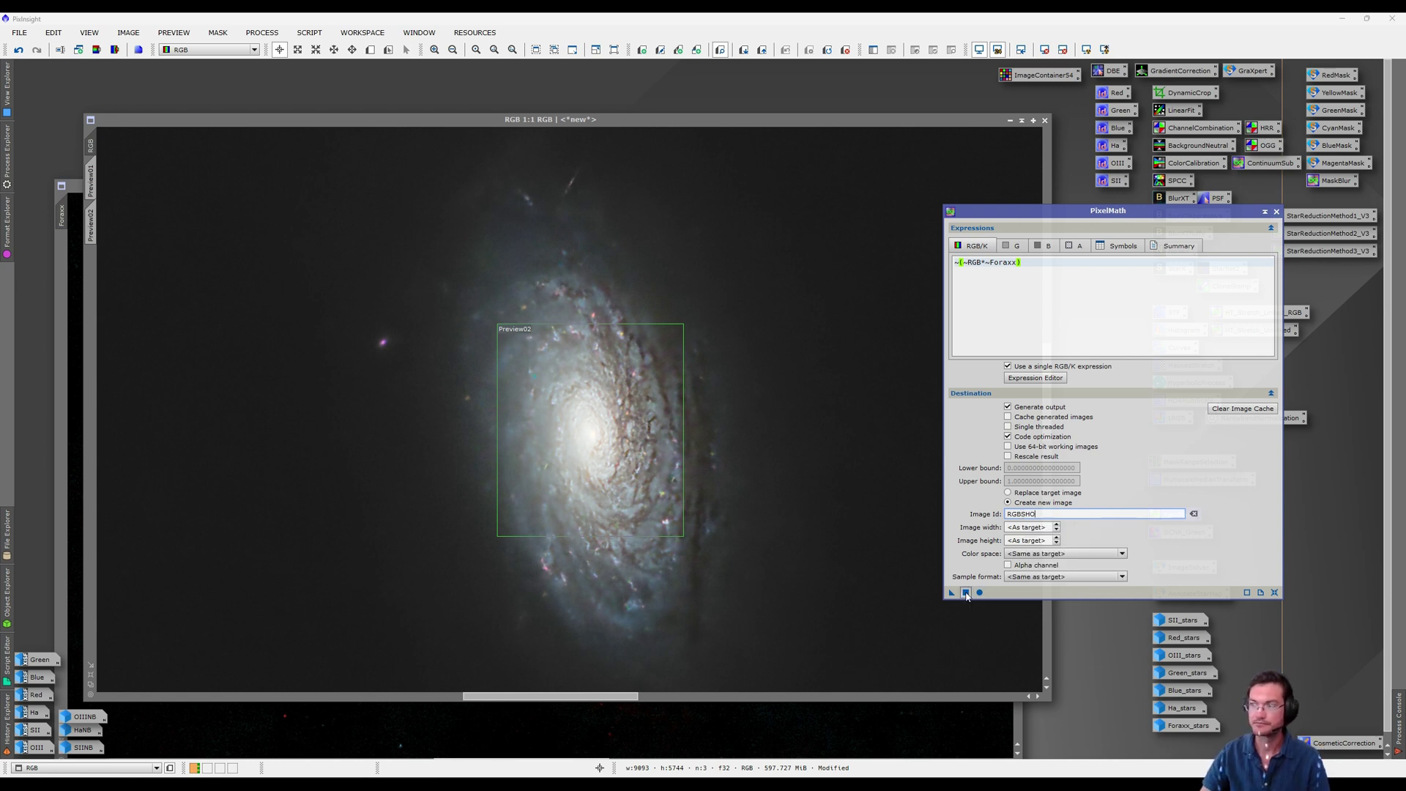
pyautogui.click(965, 593)
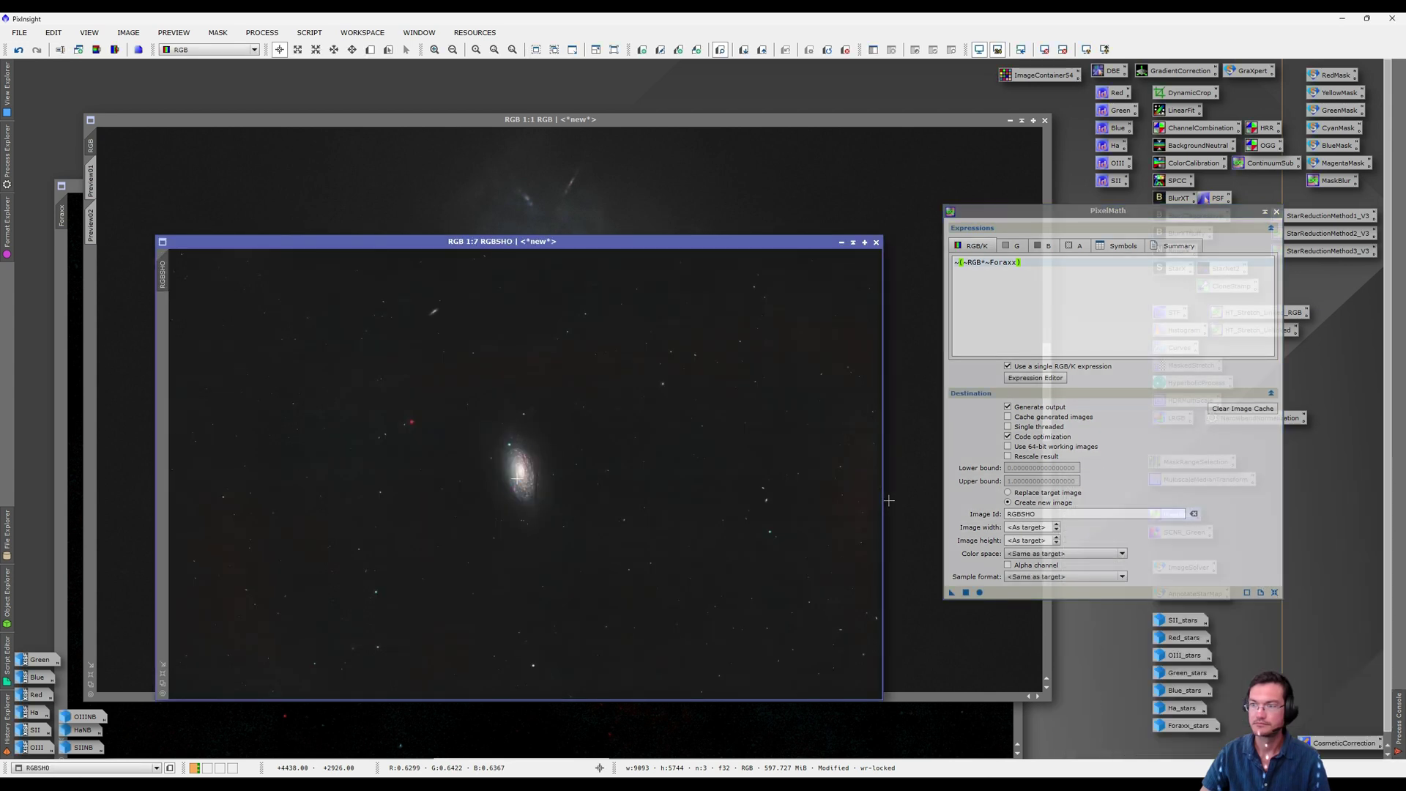
# Close PixelMath, extract the lightness of RGBSHO as a separate image, and place it clear of the colour image
pyautogui.scroll(4, 517, 476)
pyautogui.scroll(2, 517, 477)
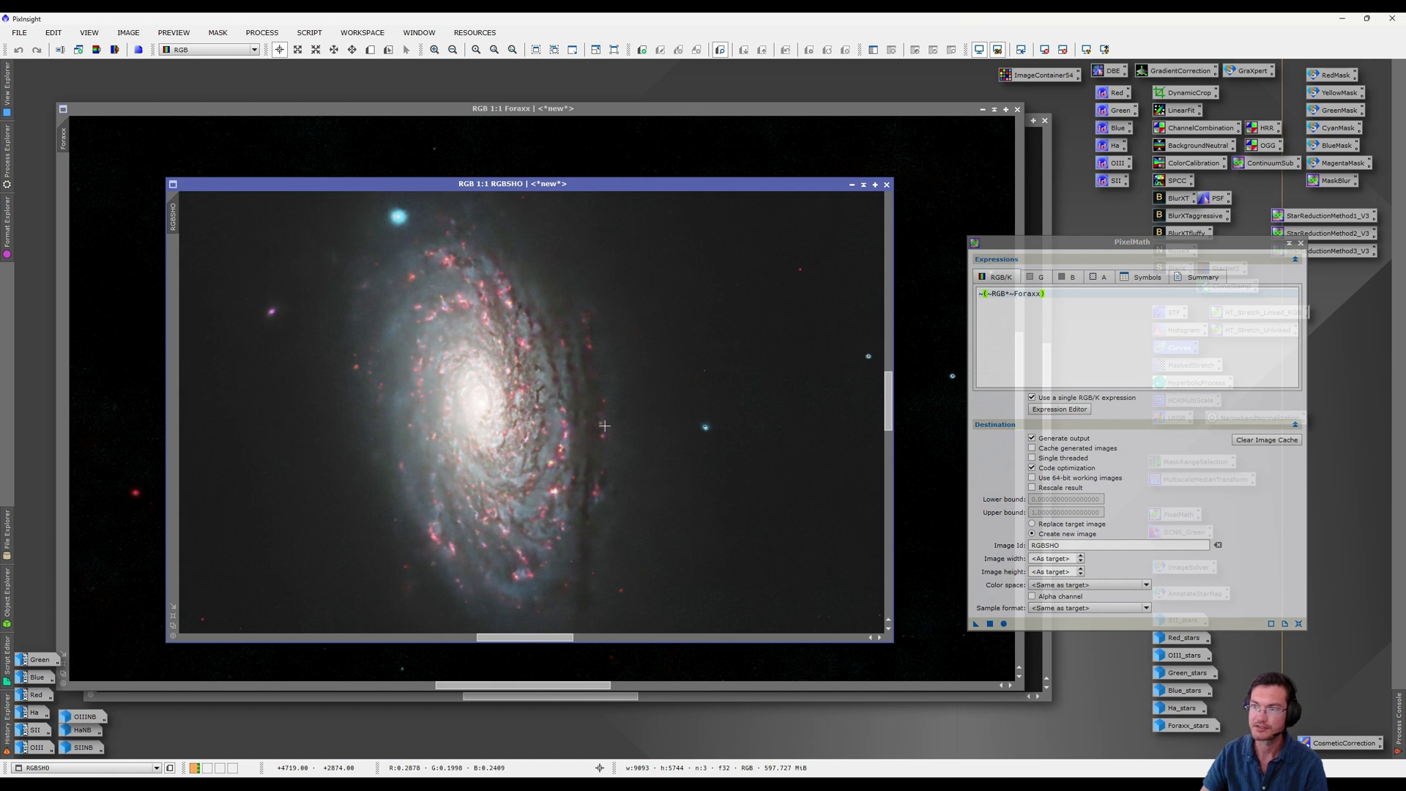
pyautogui.scroll(1, 556, 477)
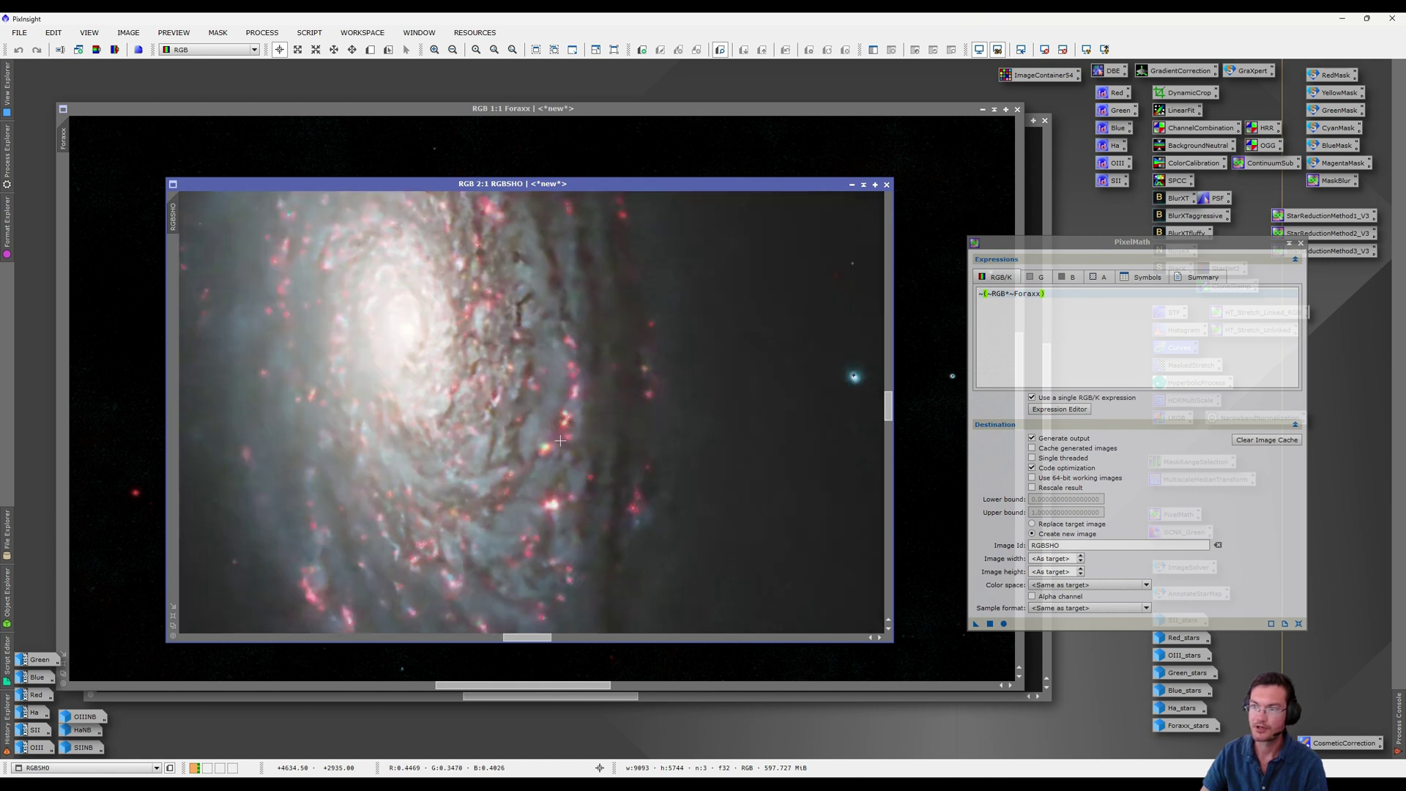
pyautogui.scroll(2, 560, 440)
pyautogui.scroll(1, 554, 414)
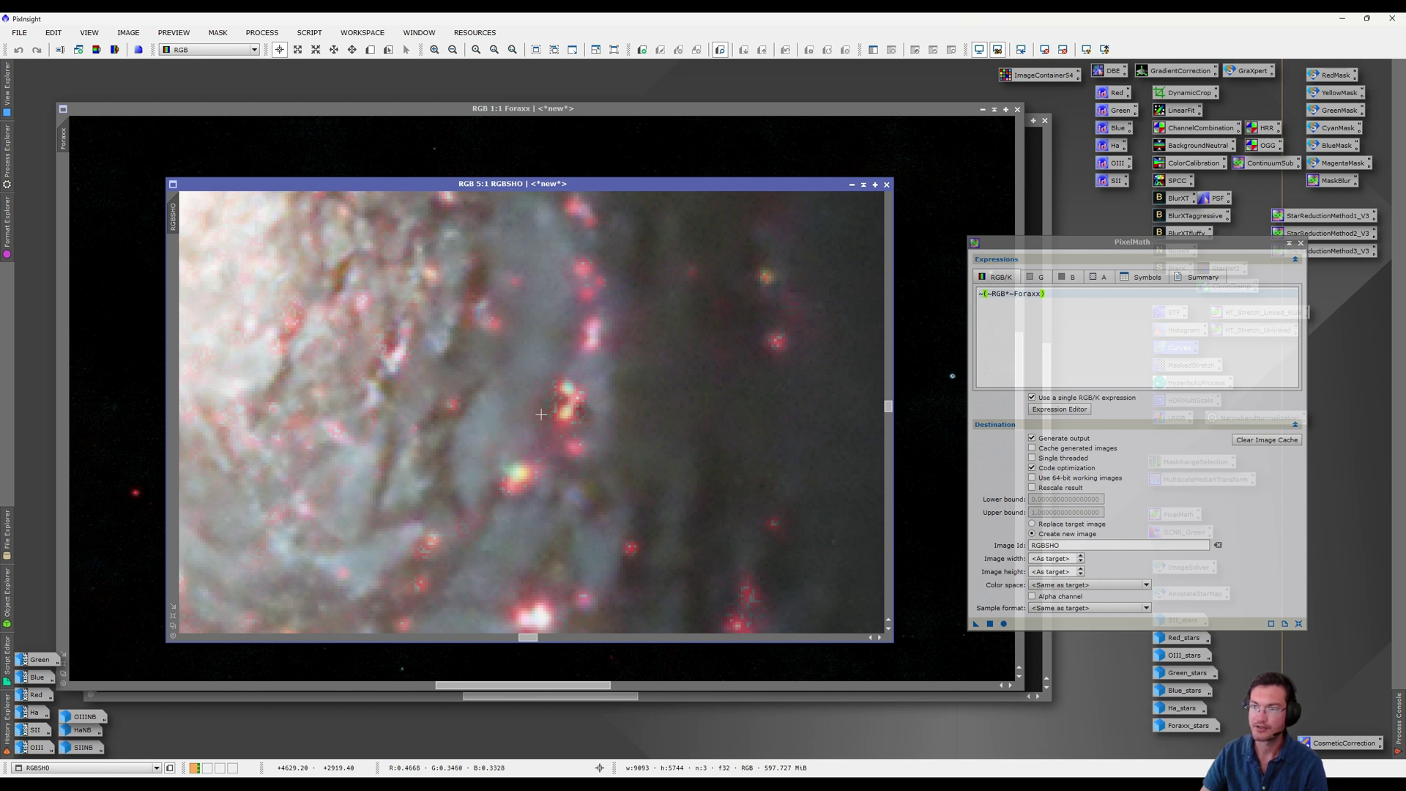
pyautogui.click(1300, 242)
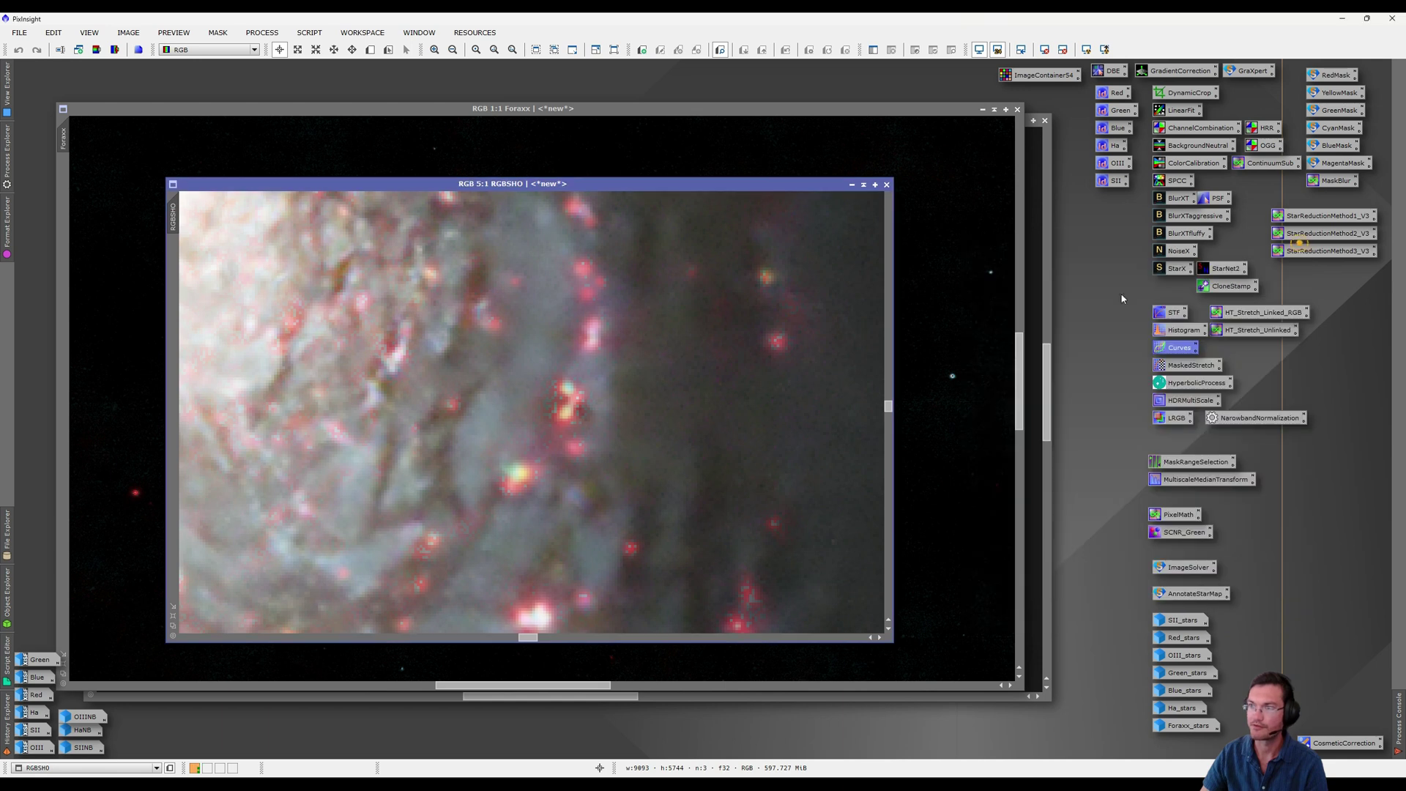
pyautogui.click(290, 186)
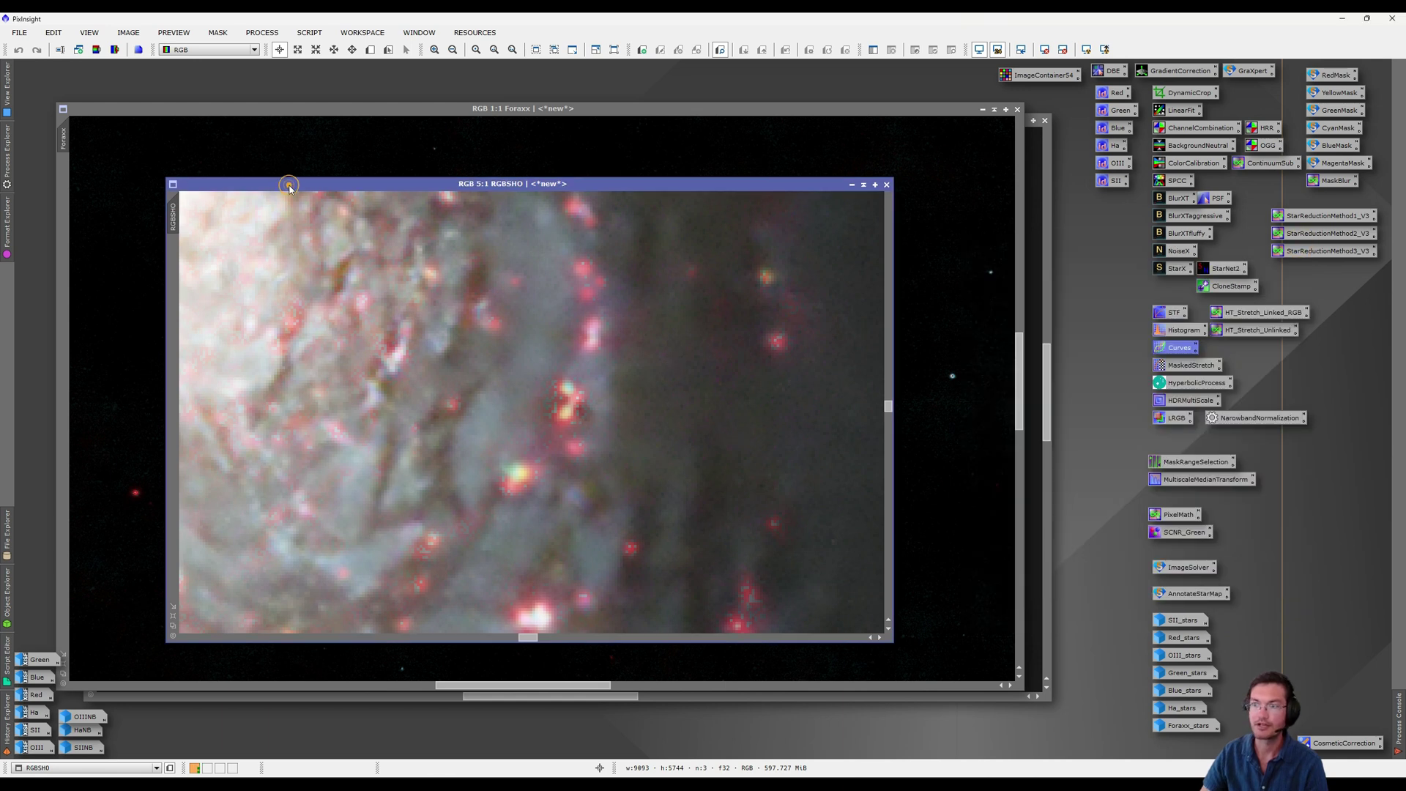
pyautogui.click(101, 58)
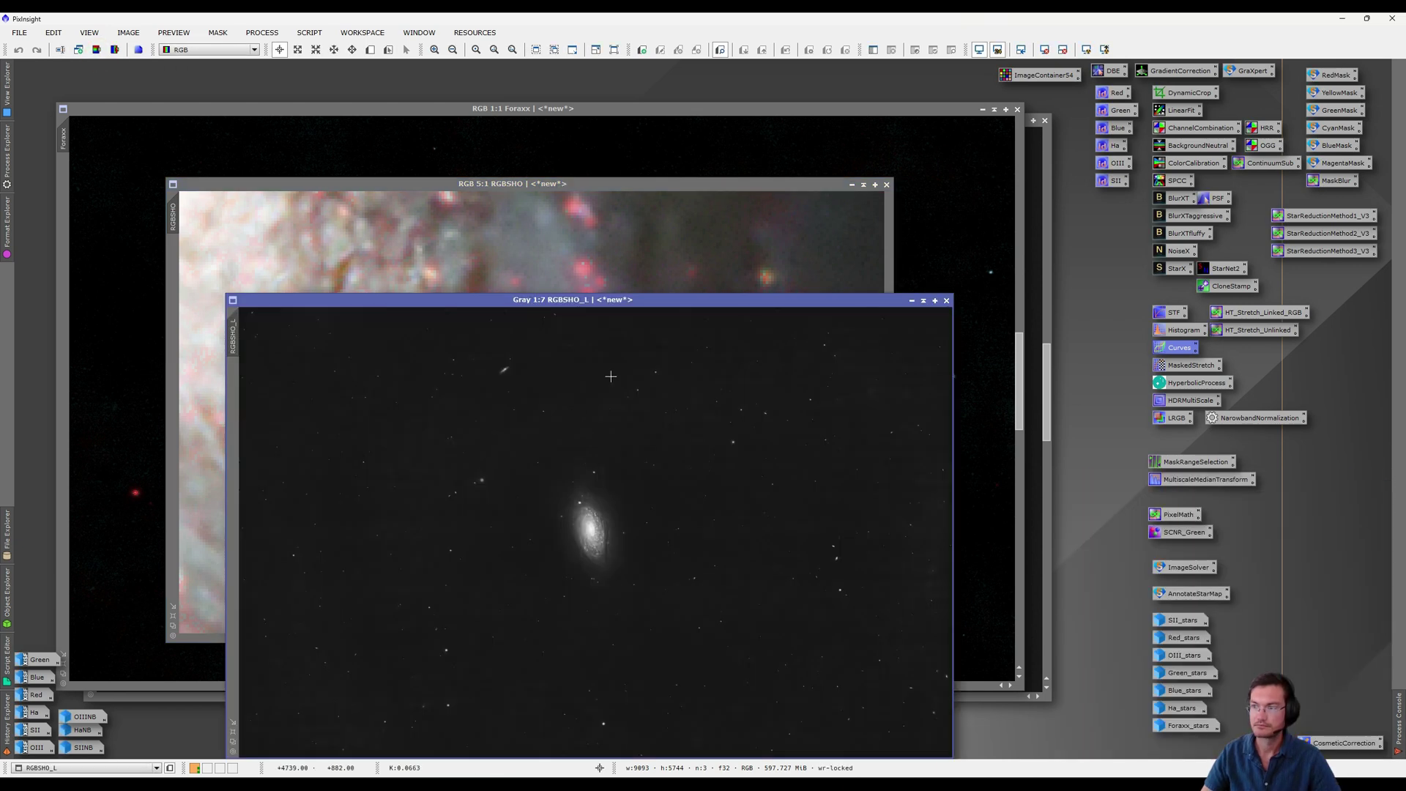
pyautogui.moveTo(613, 310); pyautogui.dragTo(763, 434)
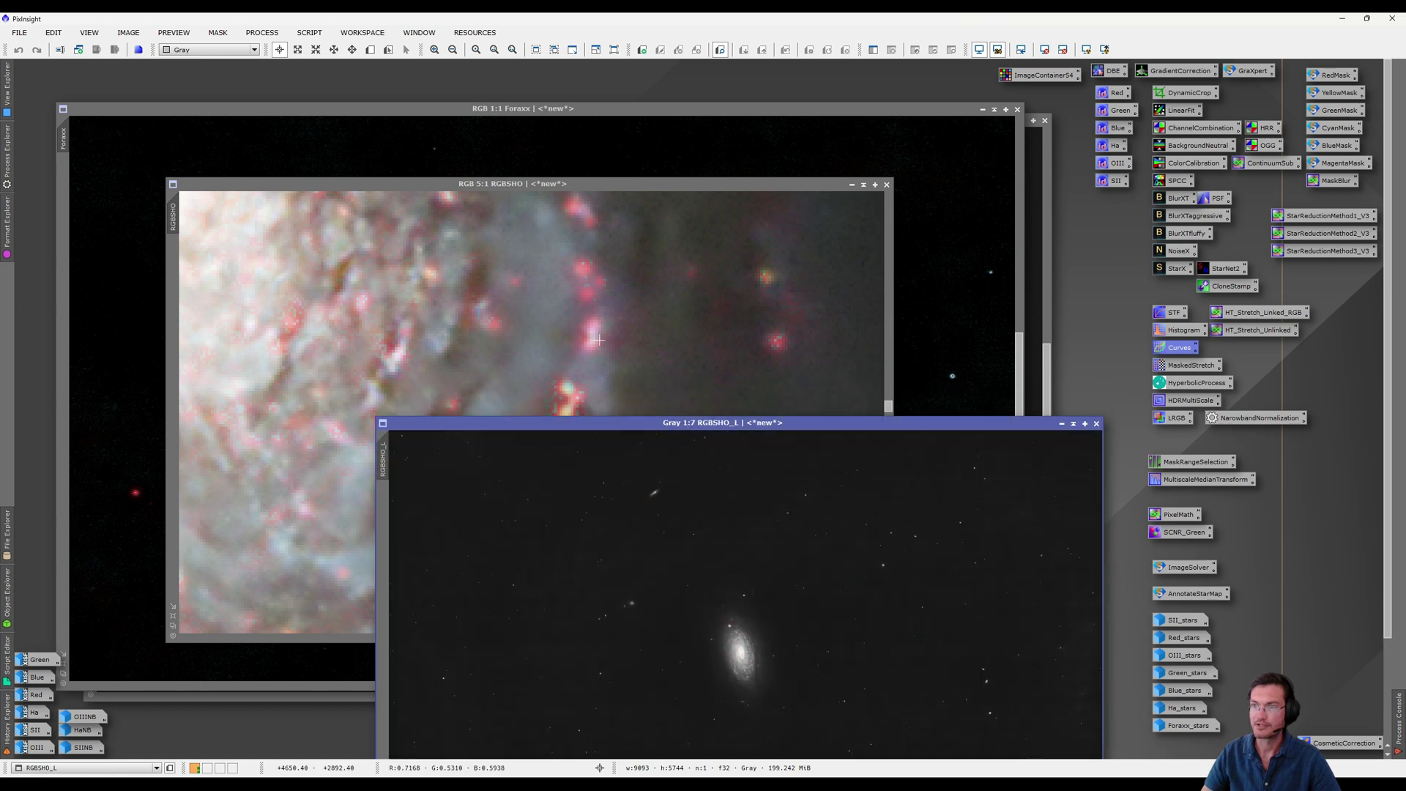
# Blur the RGBSHO colour image with a parametric Convolution at StdDev 1.00, judging the emission regions in the real-time preview, and close Convolution
pyautogui.click(598, 339)
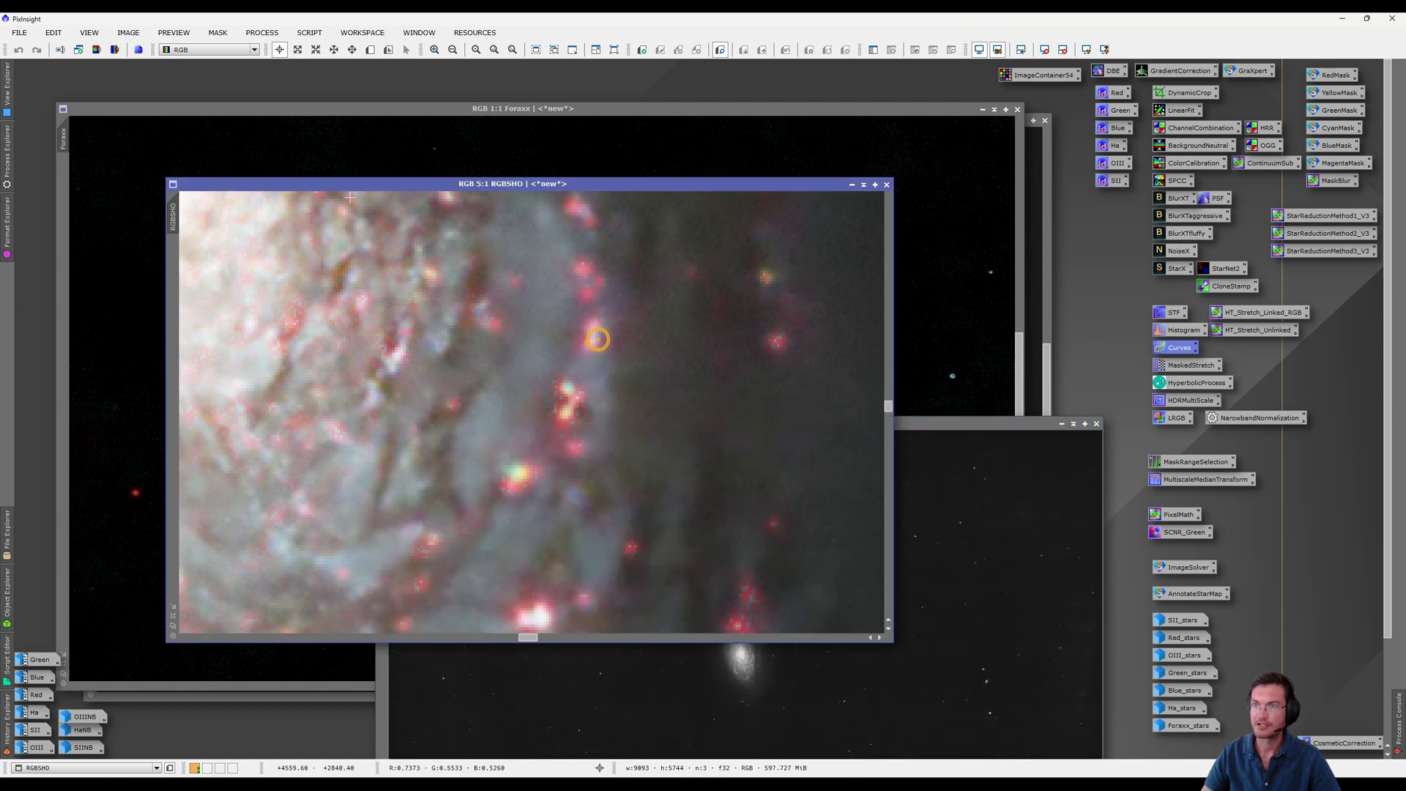
pyautogui.click(261, 33)
pyautogui.moveTo(293, 49)
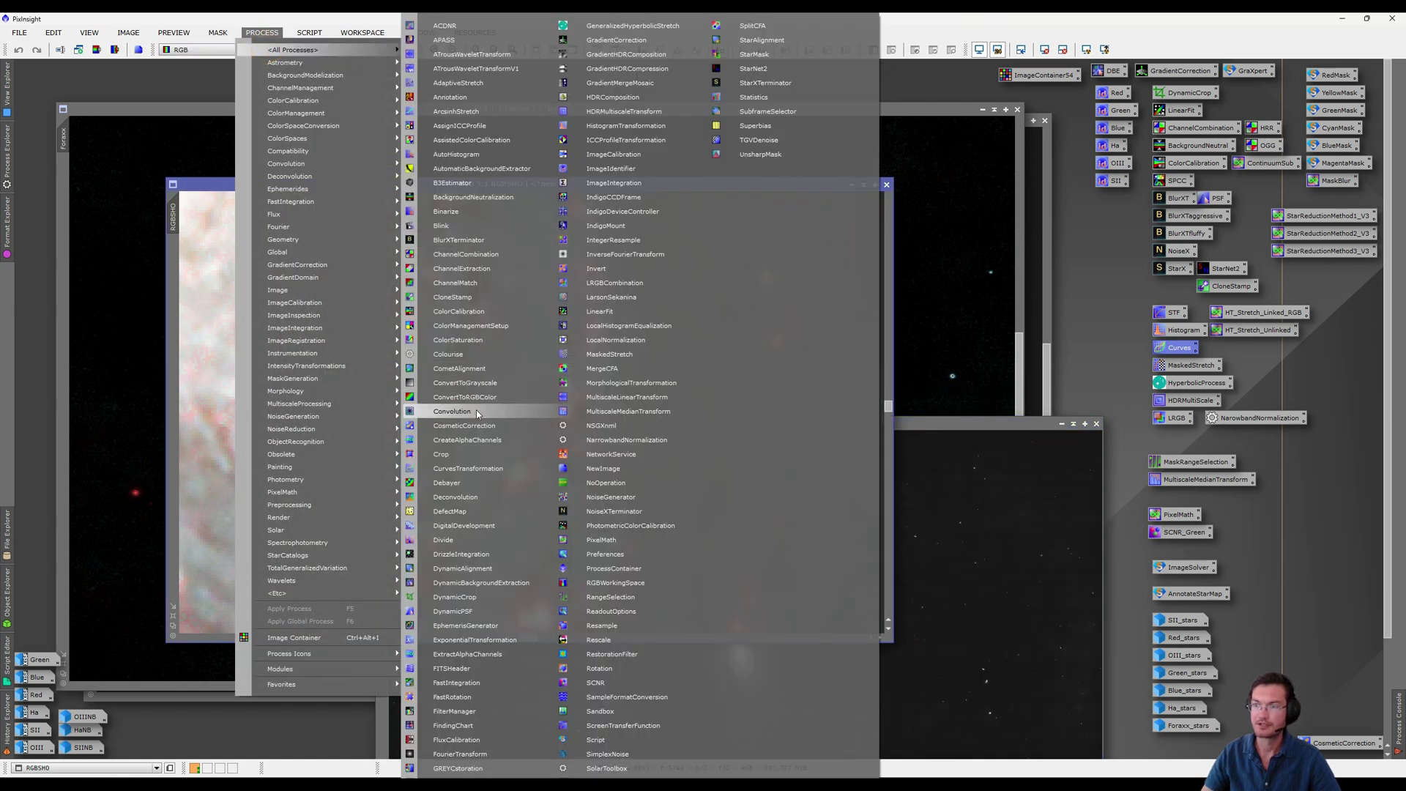
pyautogui.click(476, 410)
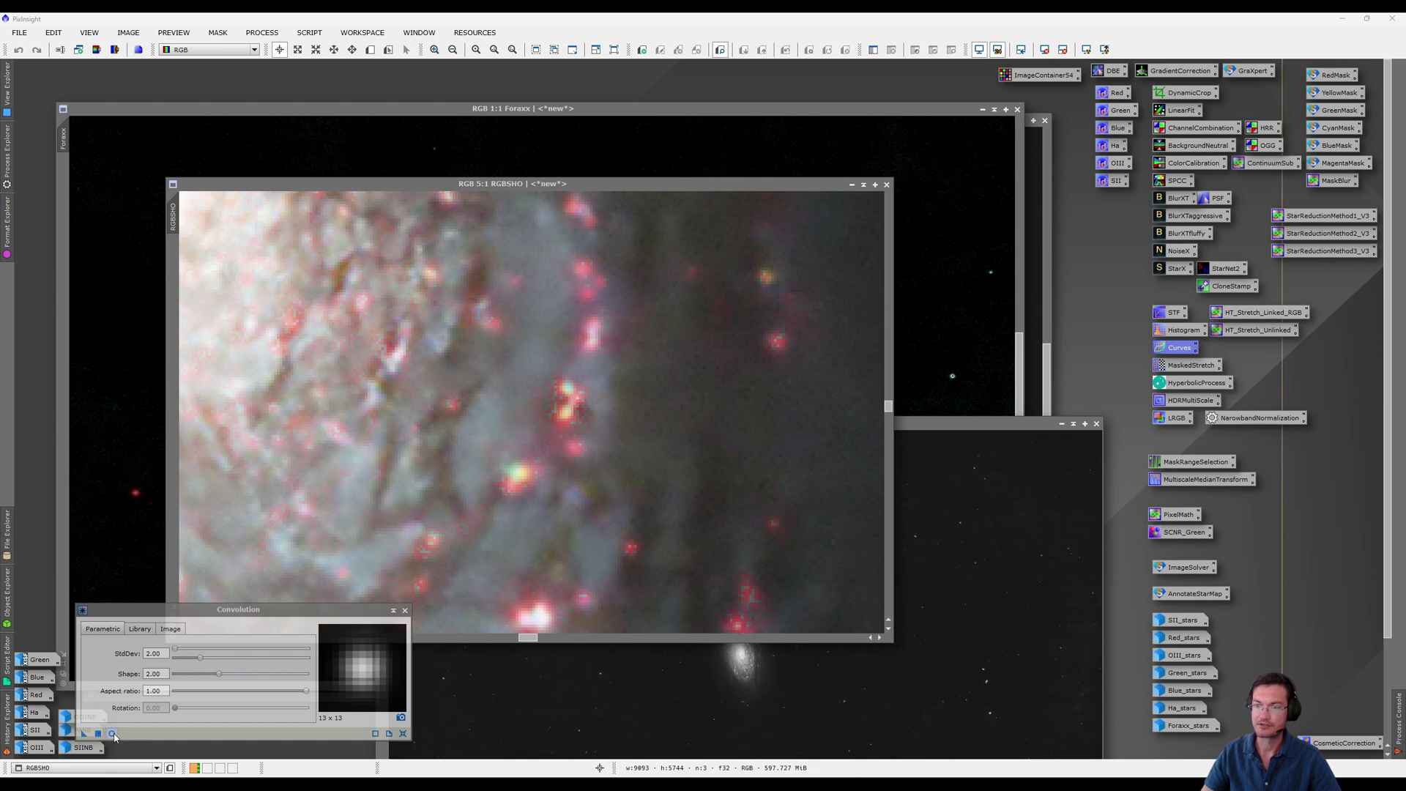
pyautogui.click(112, 733)
pyautogui.moveTo(389, 393); pyautogui.dragTo(477, 470)
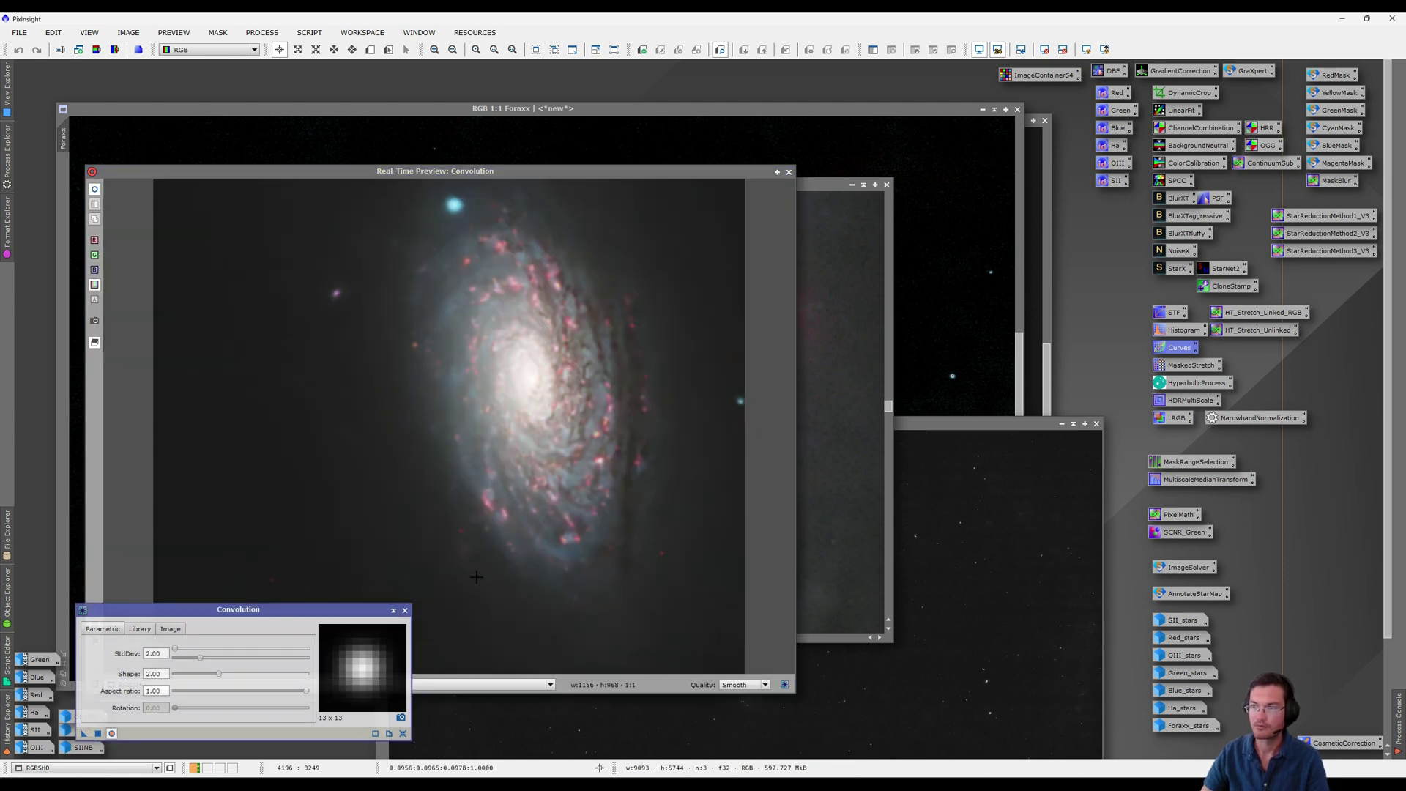
pyautogui.moveTo(676, 357); pyautogui.dragTo(506, 506)
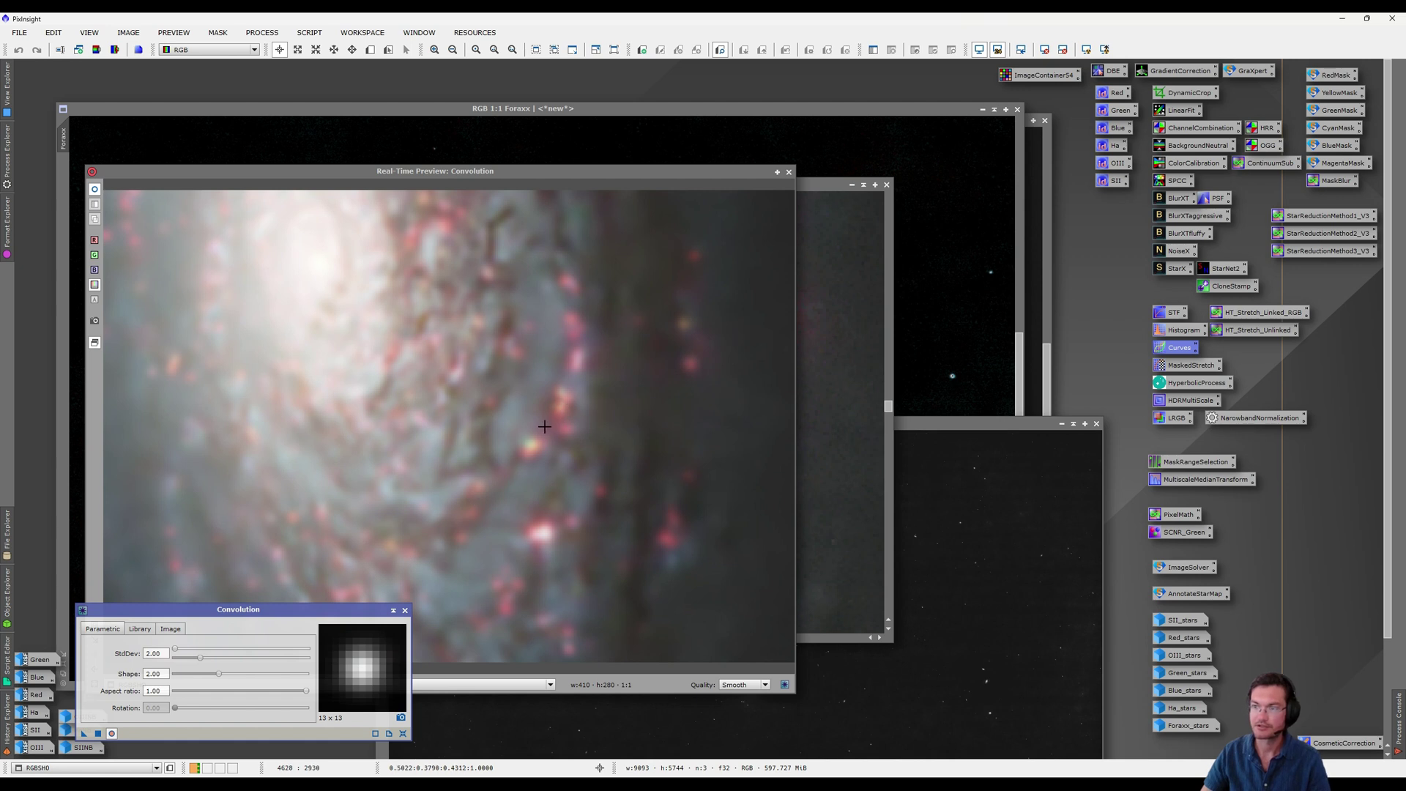
pyautogui.moveTo(200, 658); pyautogui.dragTo(191, 659)
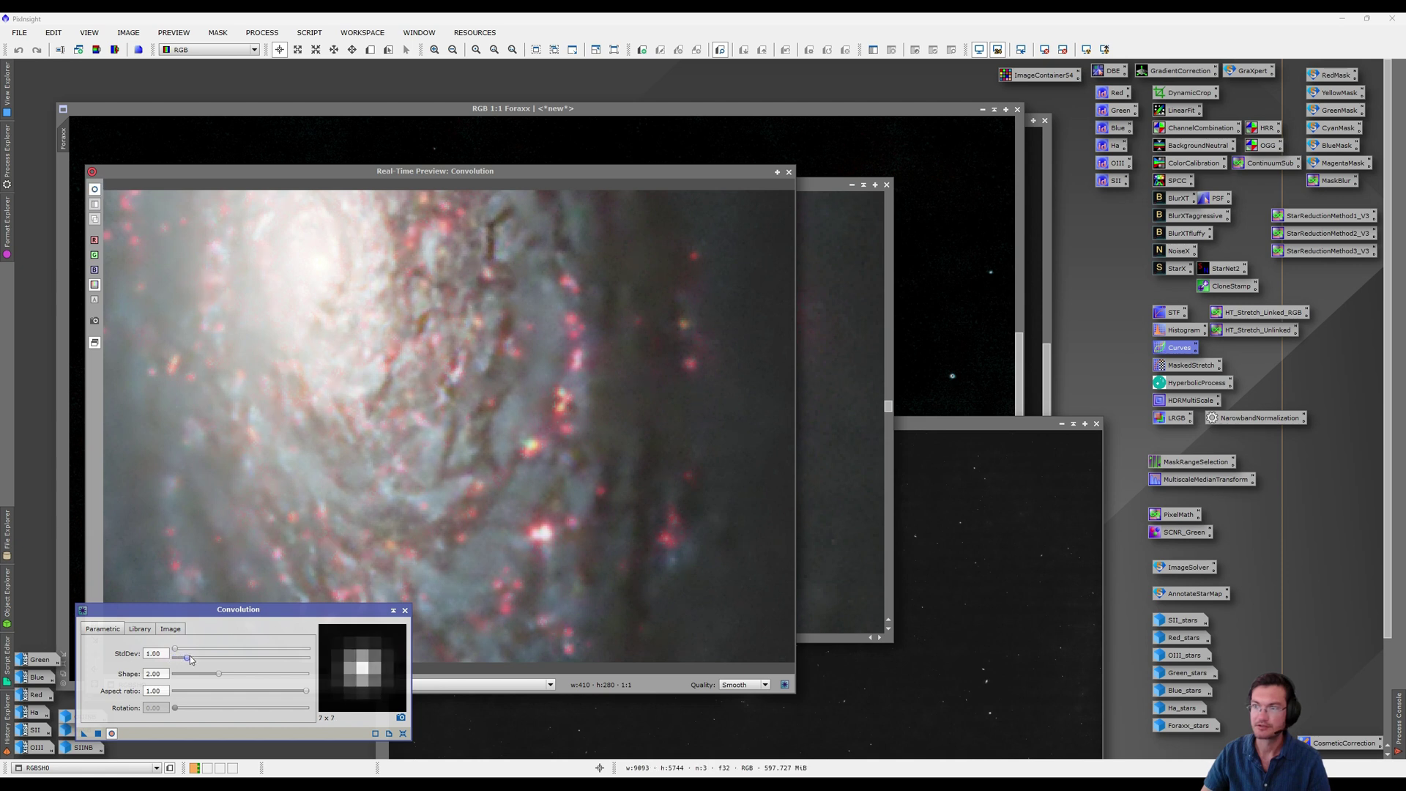
pyautogui.click(99, 734)
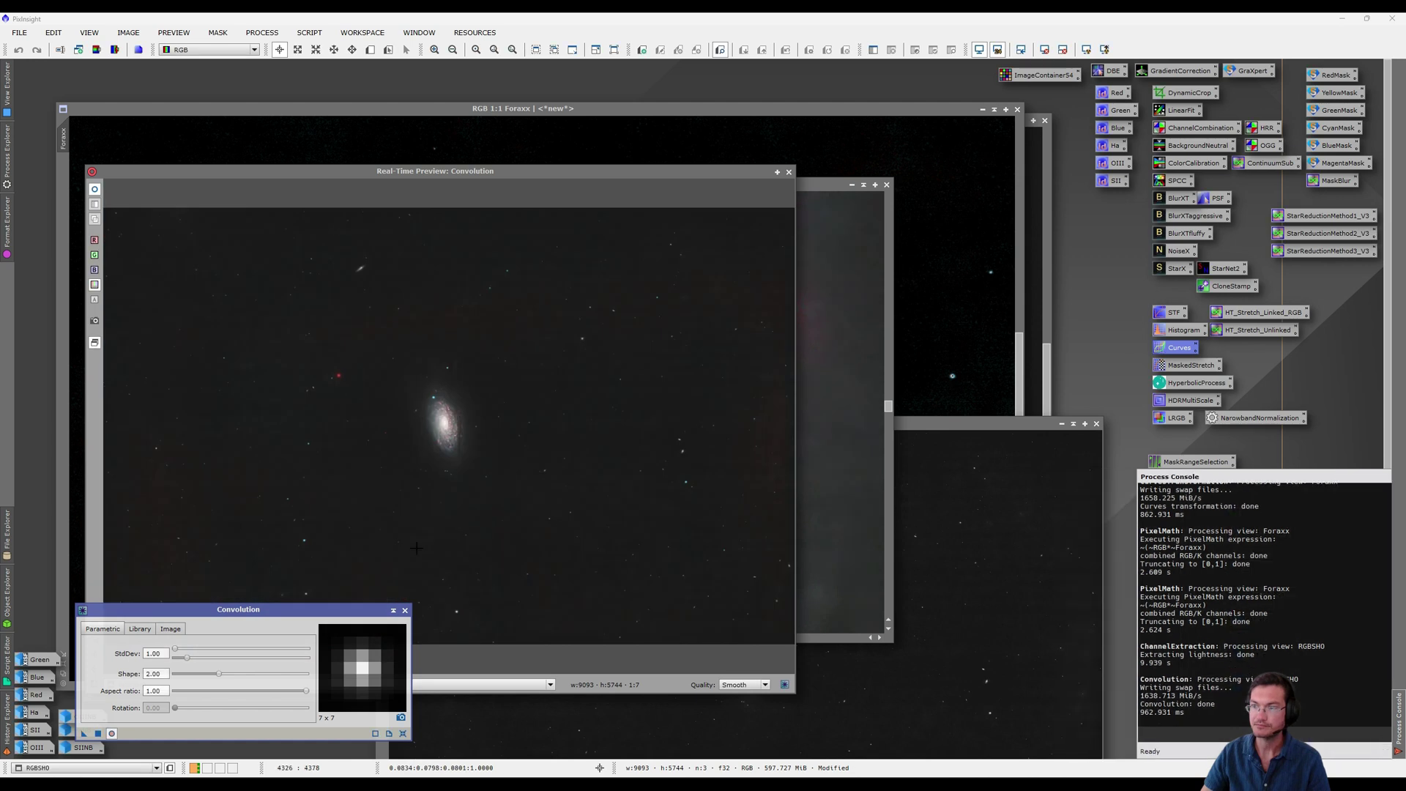
pyautogui.click(406, 610)
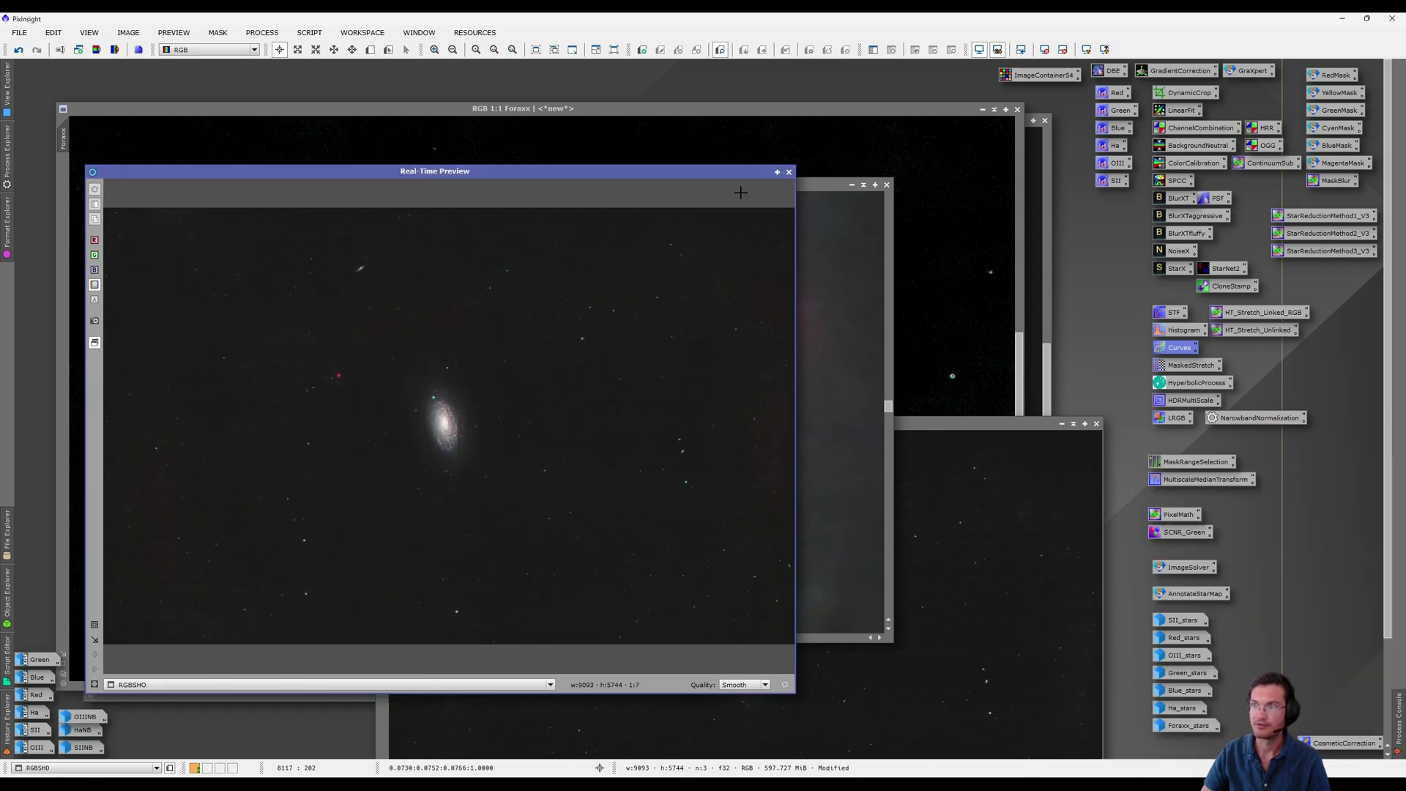
# Recombine the RGBSHO_L lightness with the colour image RGBSHO using LRGBCombination, with the R, G and B channels disabled
pyautogui.click(789, 171)
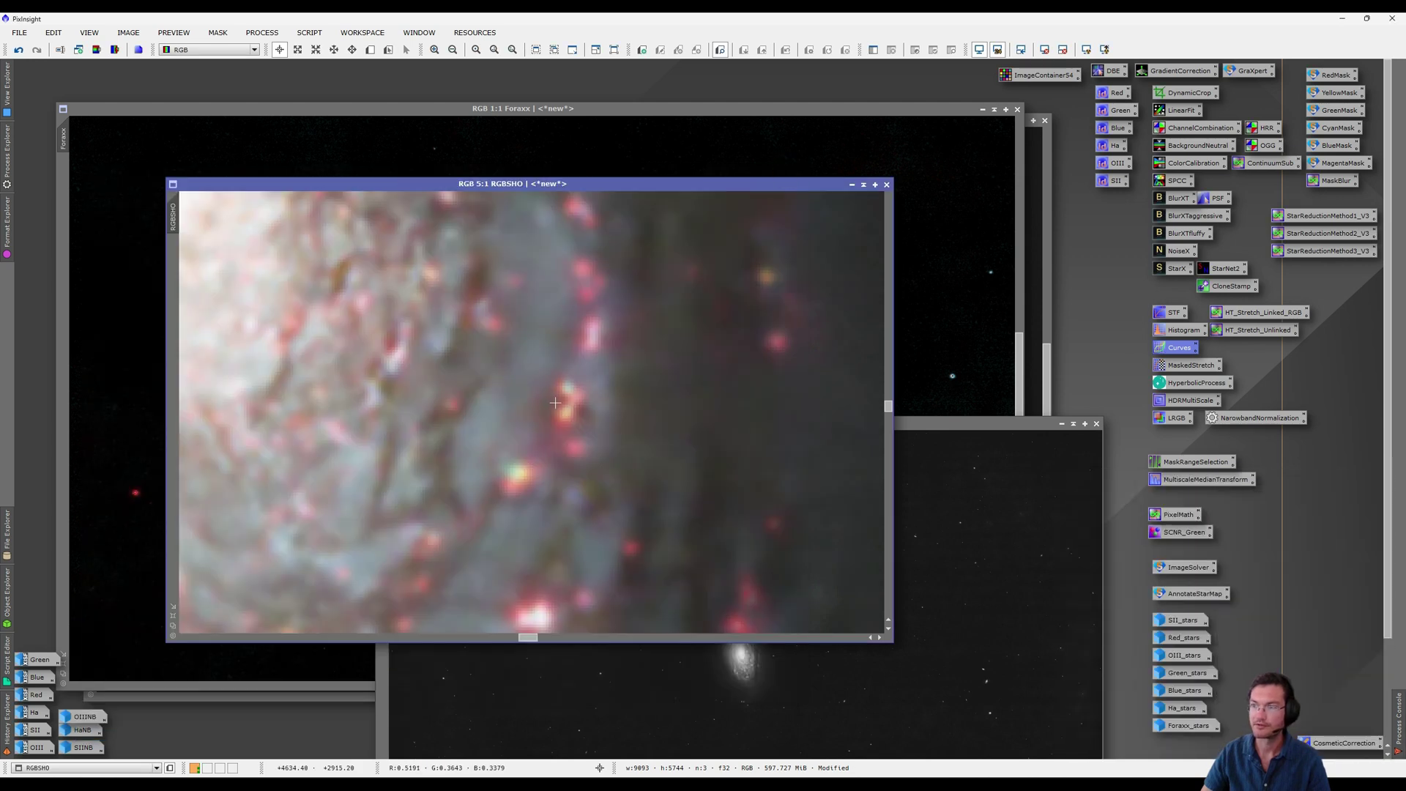
pyautogui.moveTo(916, 423); pyautogui.dragTo(740, 252)
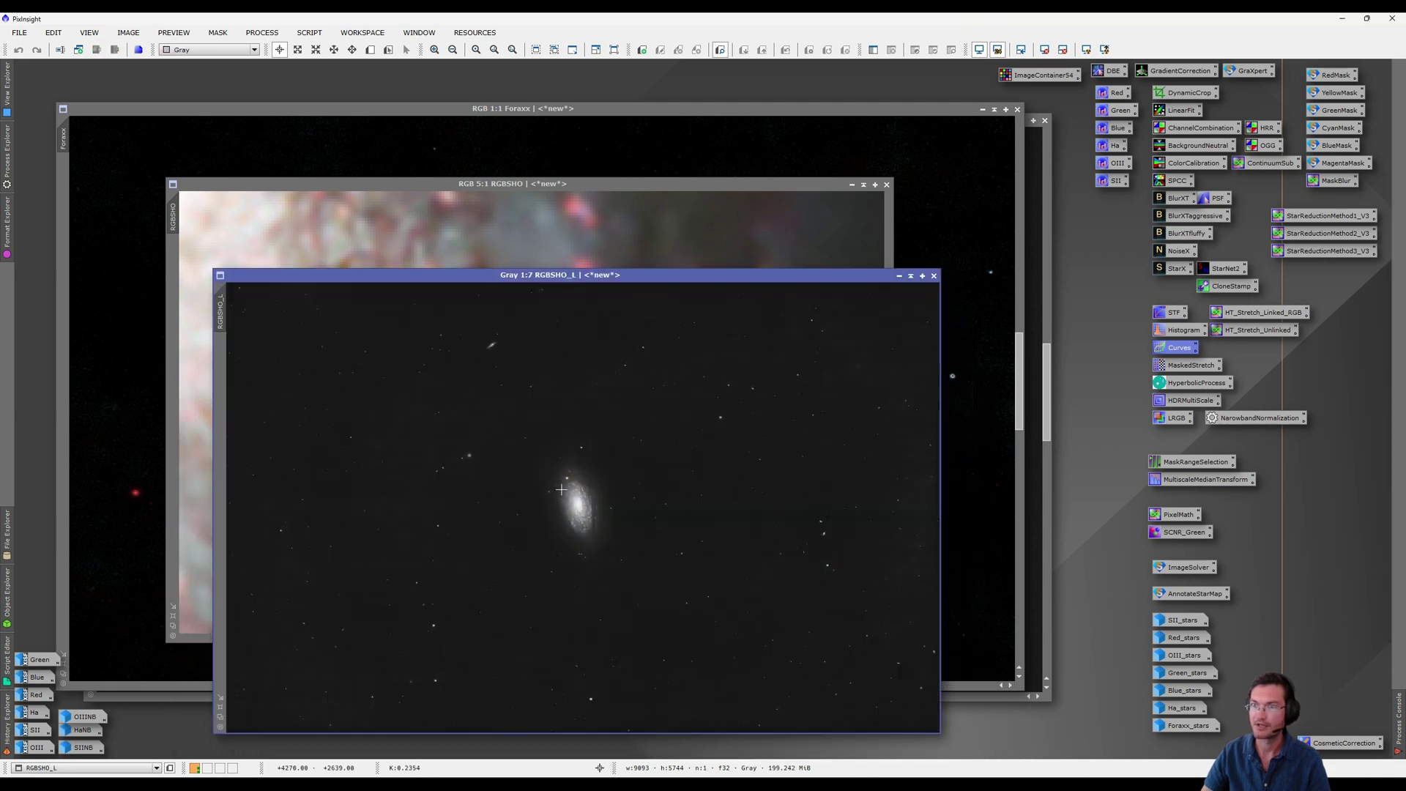
pyautogui.doubleClick(1174, 417)
pyautogui.moveTo(222, 305); pyautogui.dragTo(1073, 400)
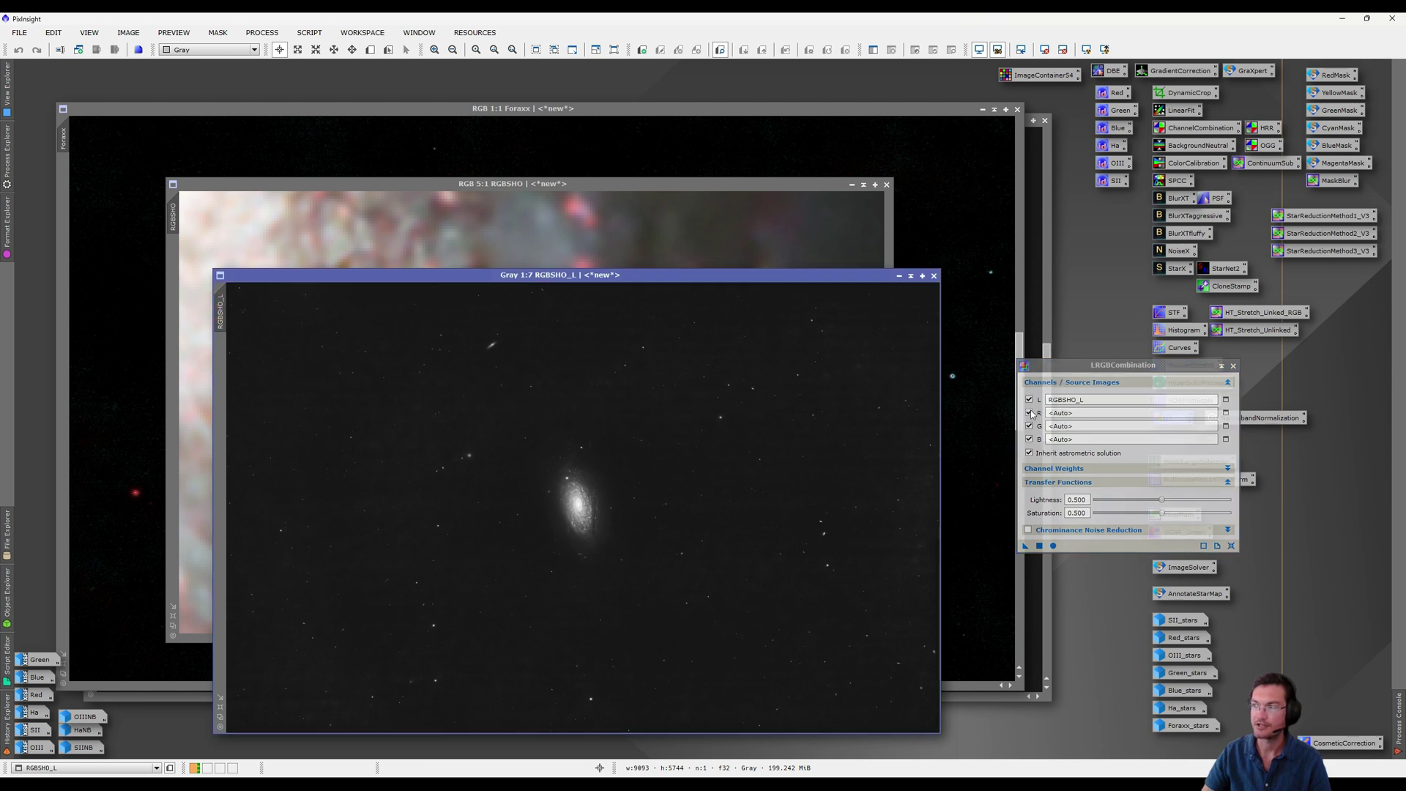
pyautogui.click(1029, 413)
pyautogui.click(1029, 426)
pyautogui.click(1029, 439)
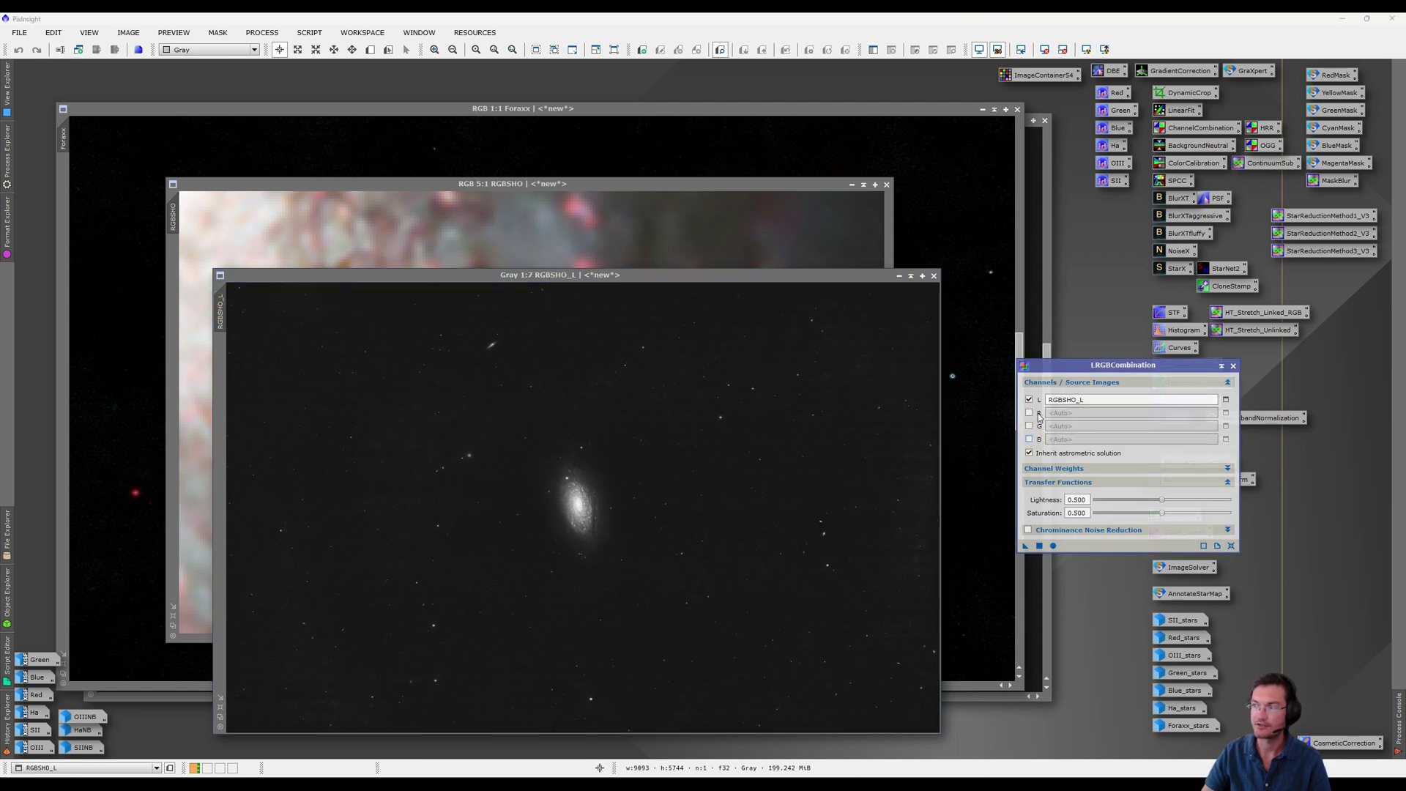
pyautogui.moveTo(1025, 548); pyautogui.dragTo(754, 242)
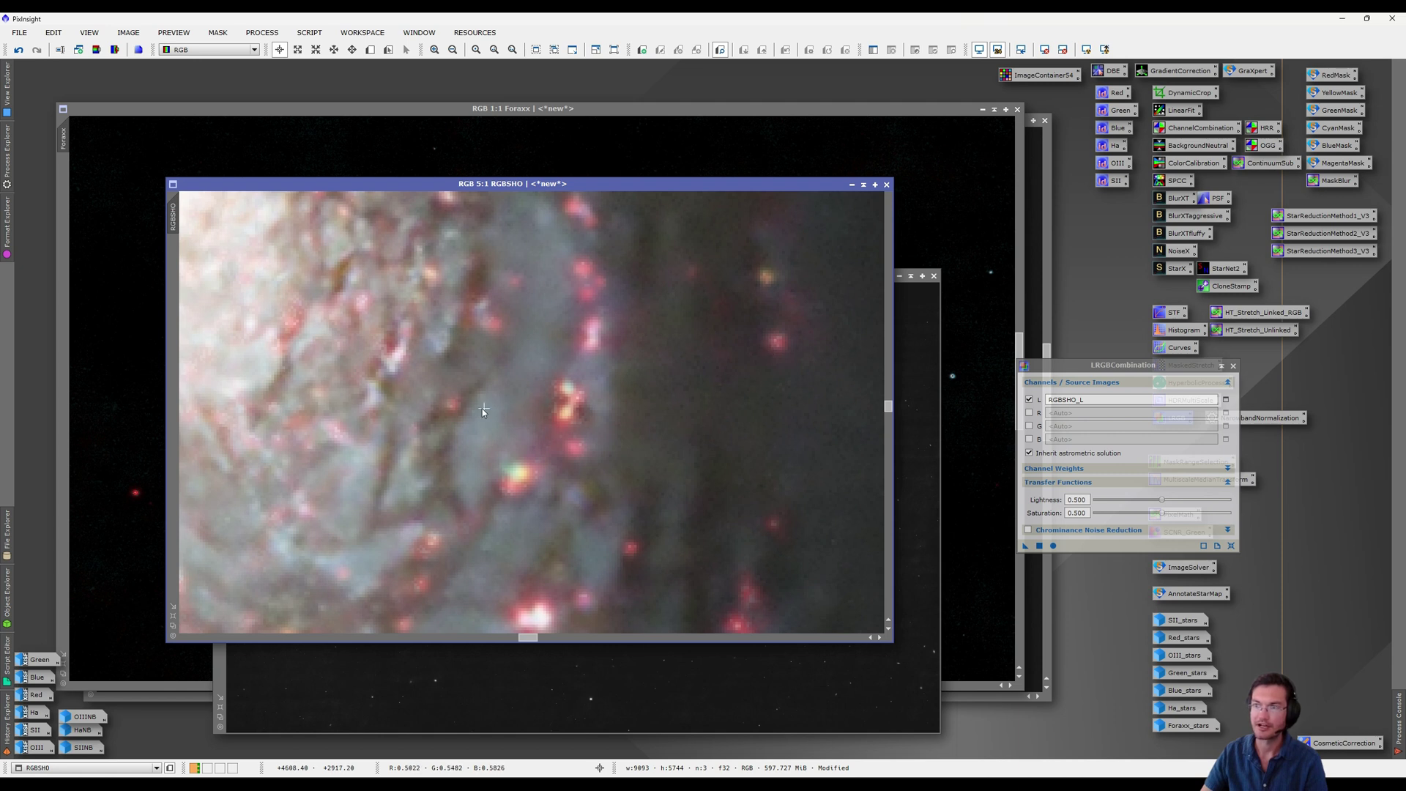
# Inspect the galaxy's emission regions and core in the recombined RGBSHO, and close the RGBSHO_L image and LRGBCombination
pyautogui.scroll(-1, 479, 410)
pyautogui.scroll(1, 549, 421)
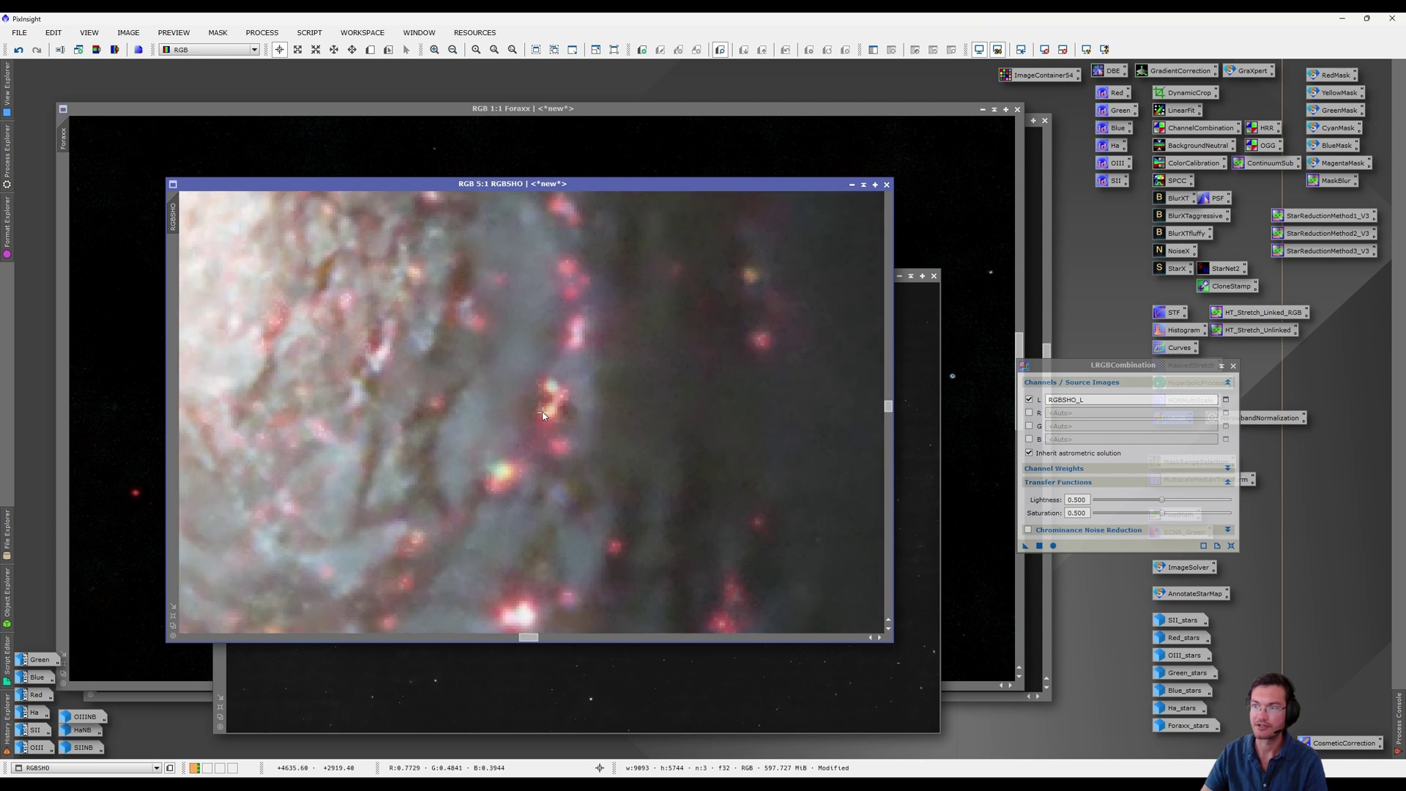
pyautogui.scroll(-5, 428, 414)
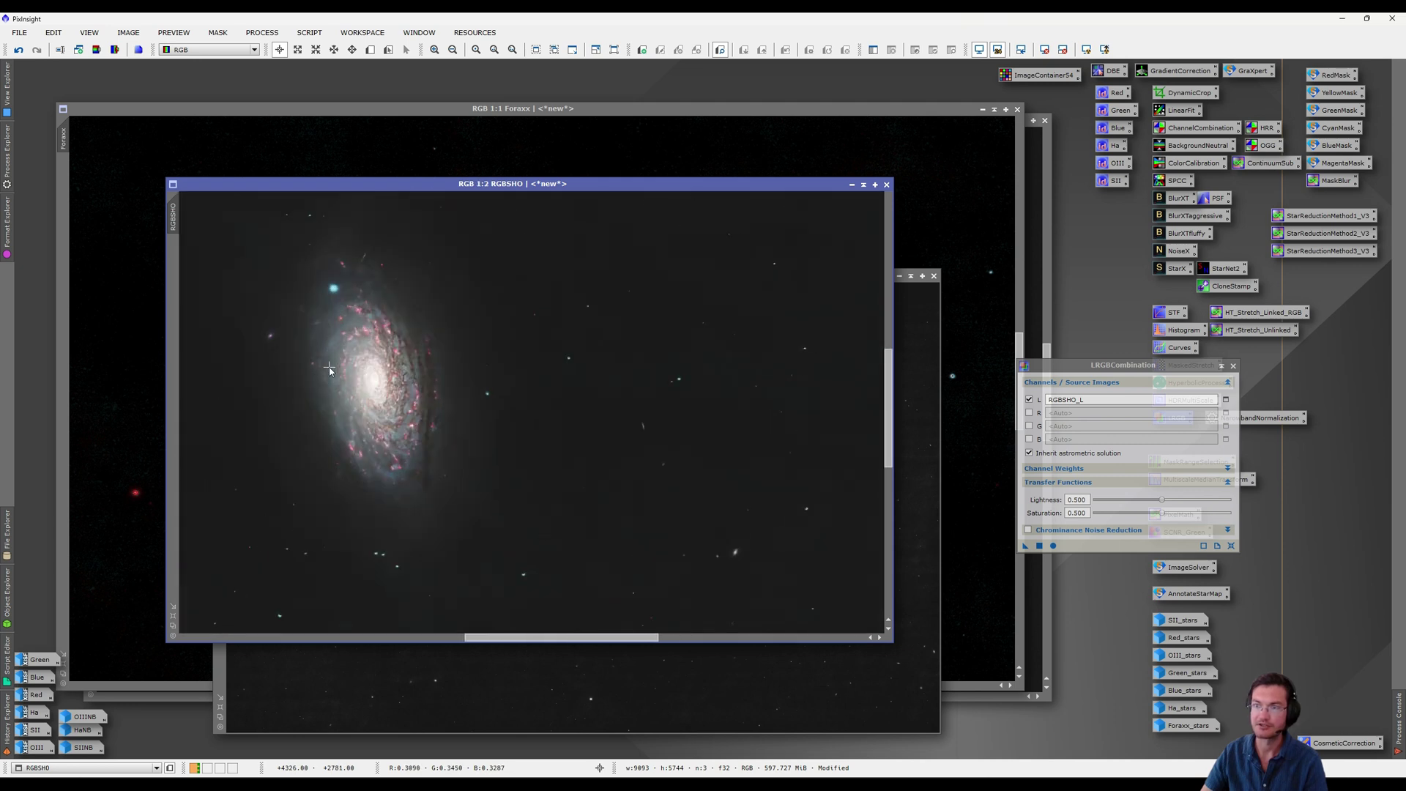
pyautogui.scroll(1, 346, 365)
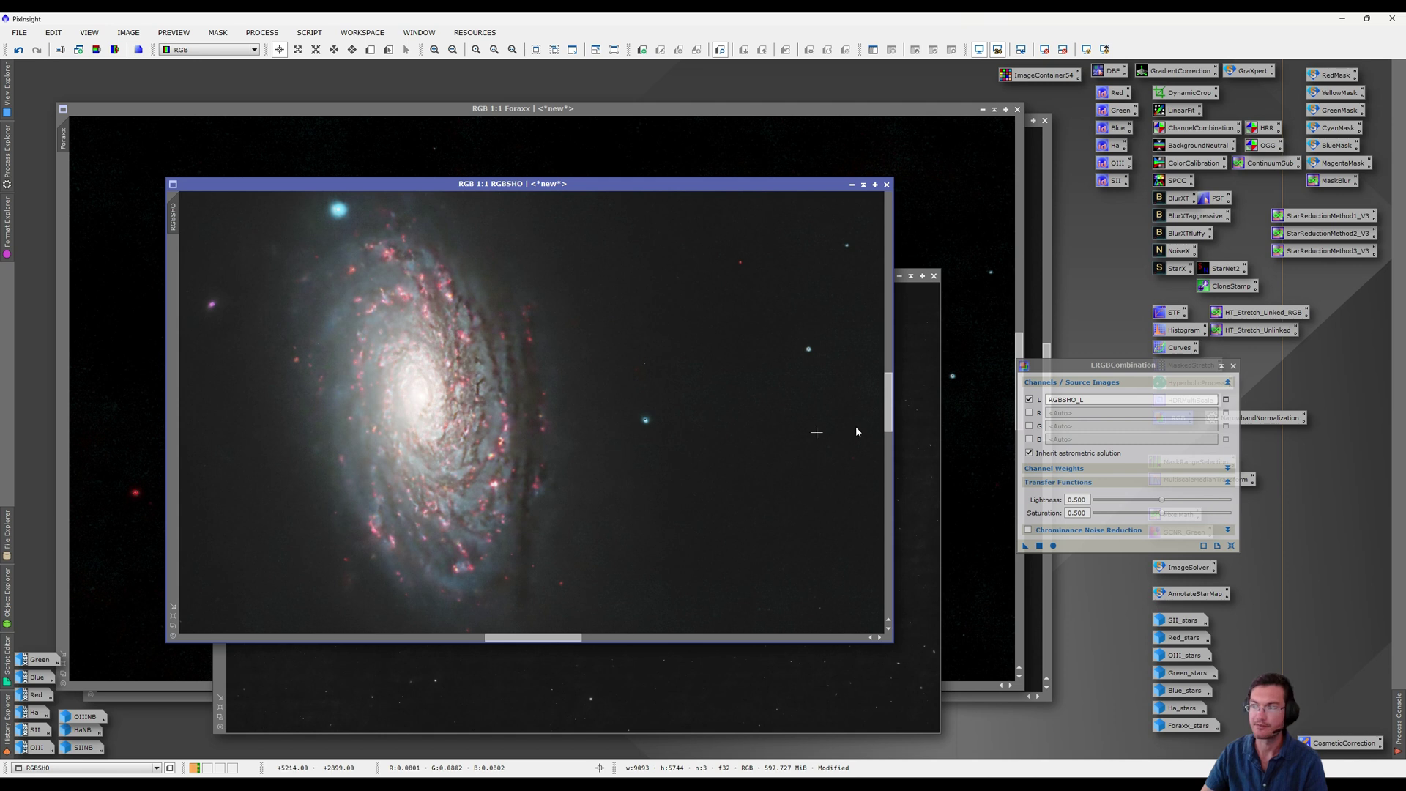
pyautogui.click(919, 399)
pyautogui.click(934, 275)
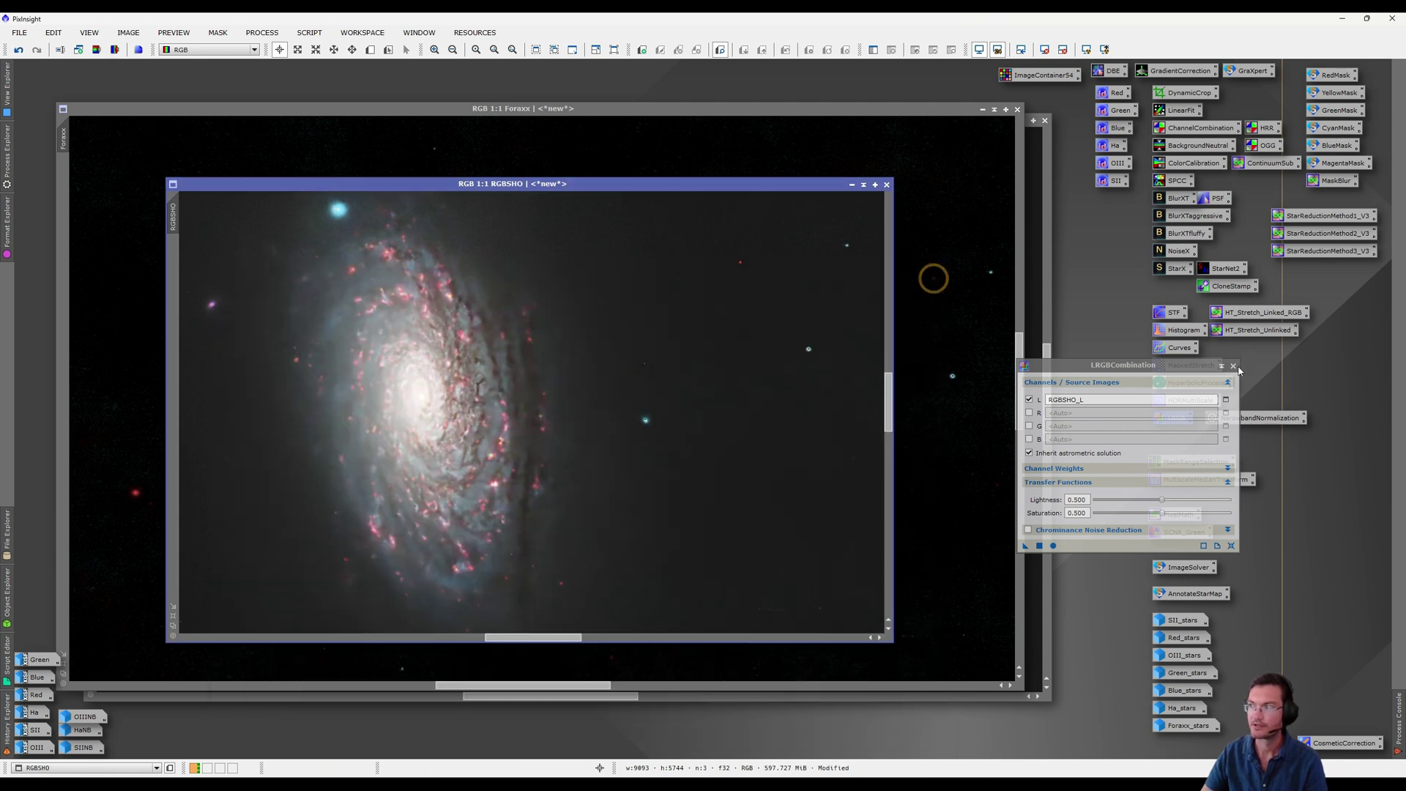
pyautogui.click(1233, 365)
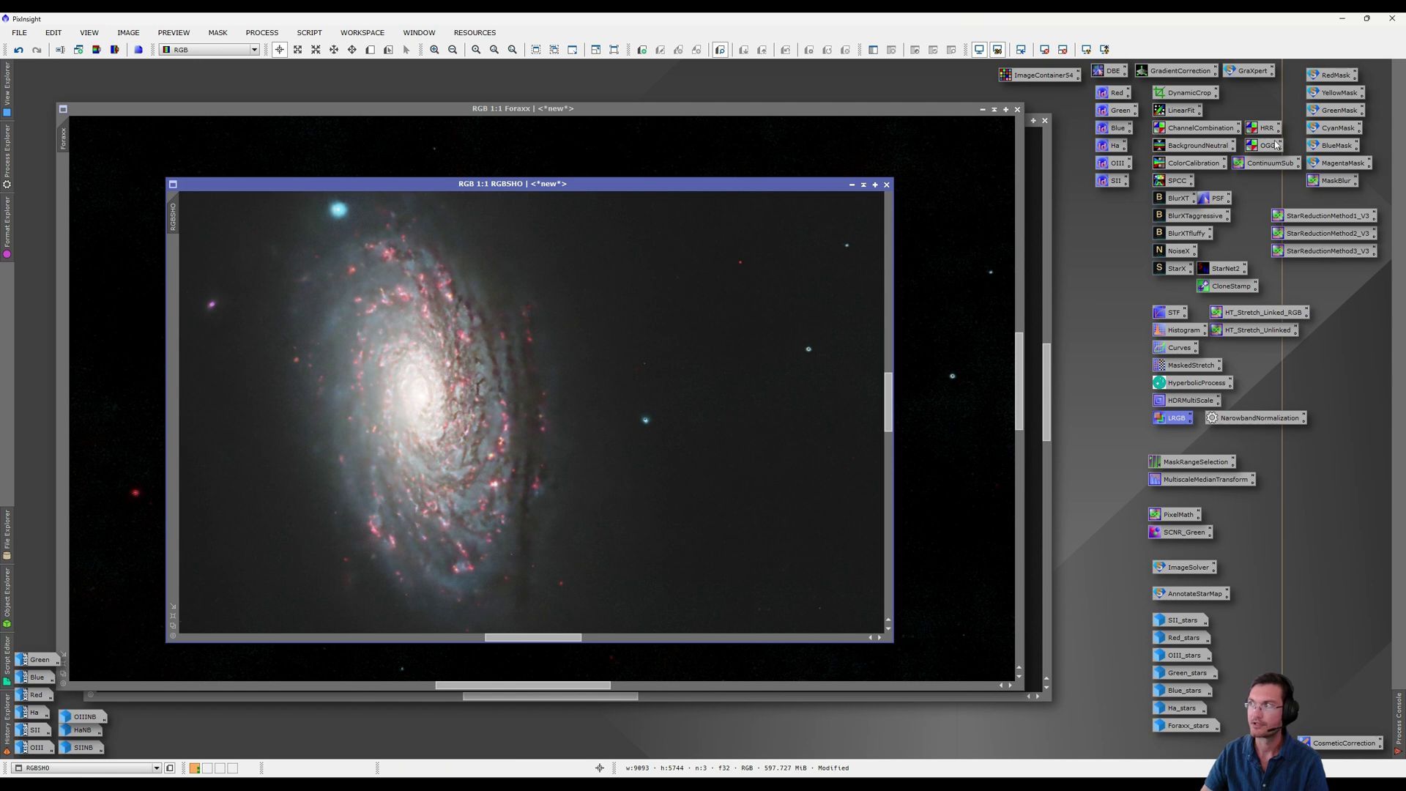
pyautogui.click(1335, 75)
pyautogui.click(1336, 93)
pyautogui.click(1336, 110)
pyautogui.click(1335, 129)
pyautogui.click(1336, 146)
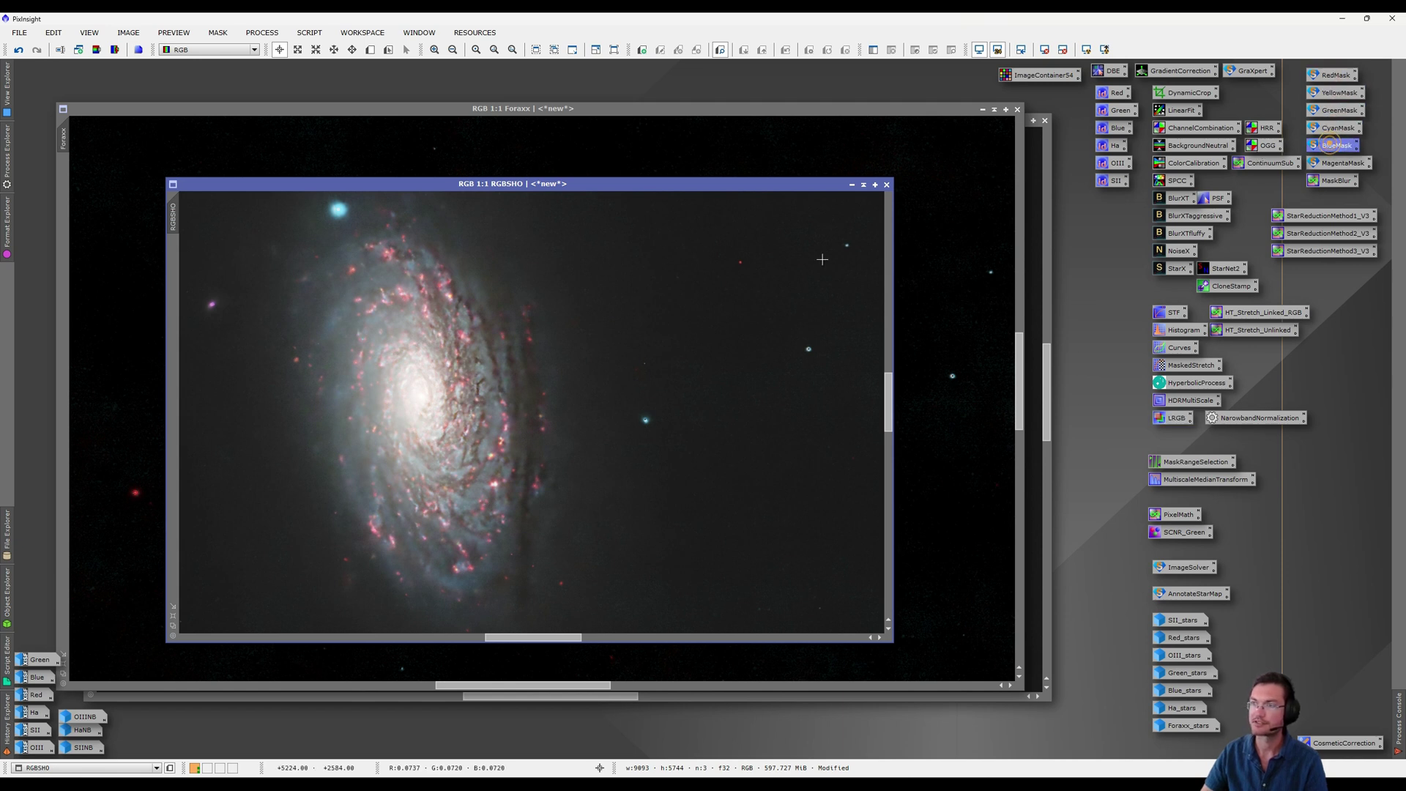
# Open the ColorMask_mod script, try its Green, Cyan, Blue and Magenta hue ranges, zoom its target preview on the galaxy, and cancel the script
pyautogui.click(303, 34)
pyautogui.moveTo(375, 204)
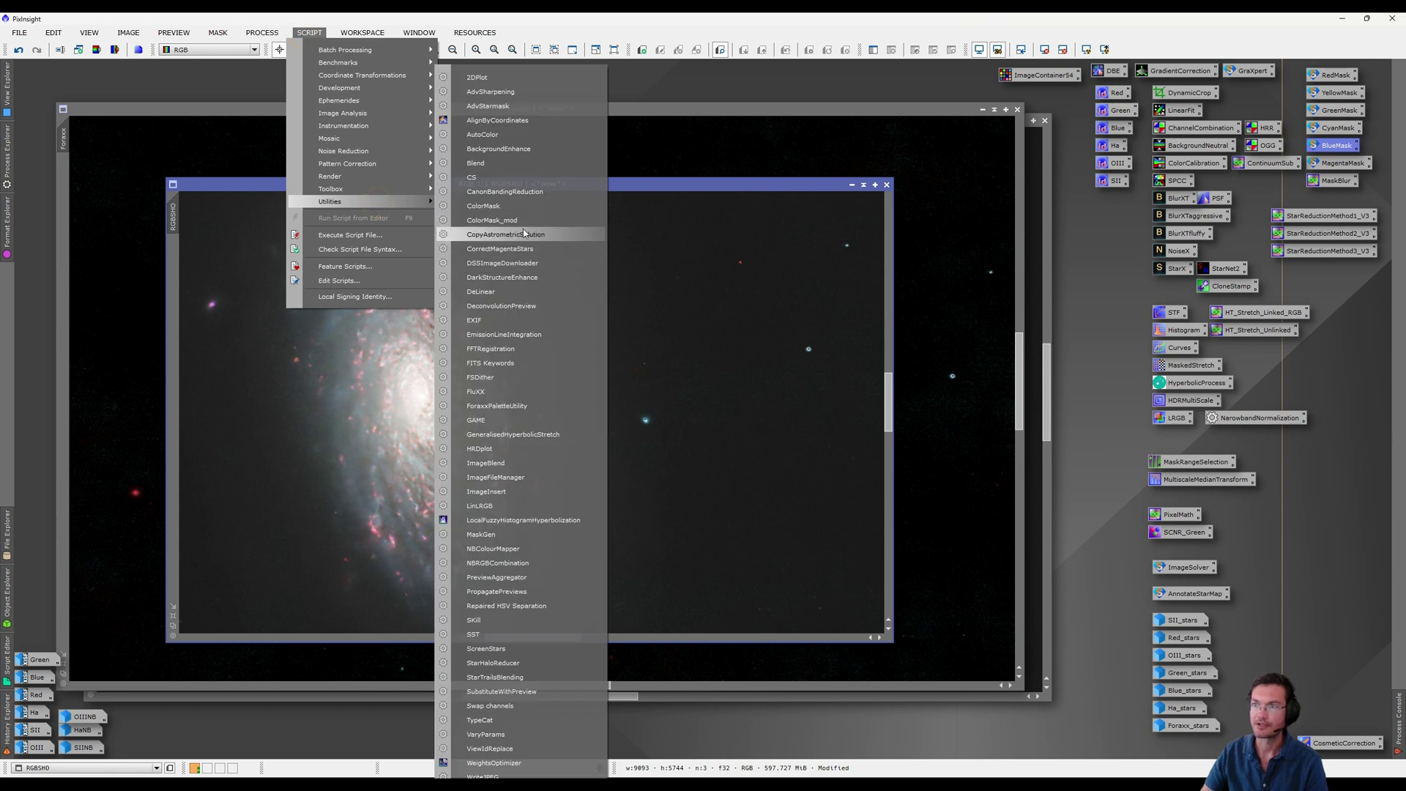
pyautogui.click(524, 223)
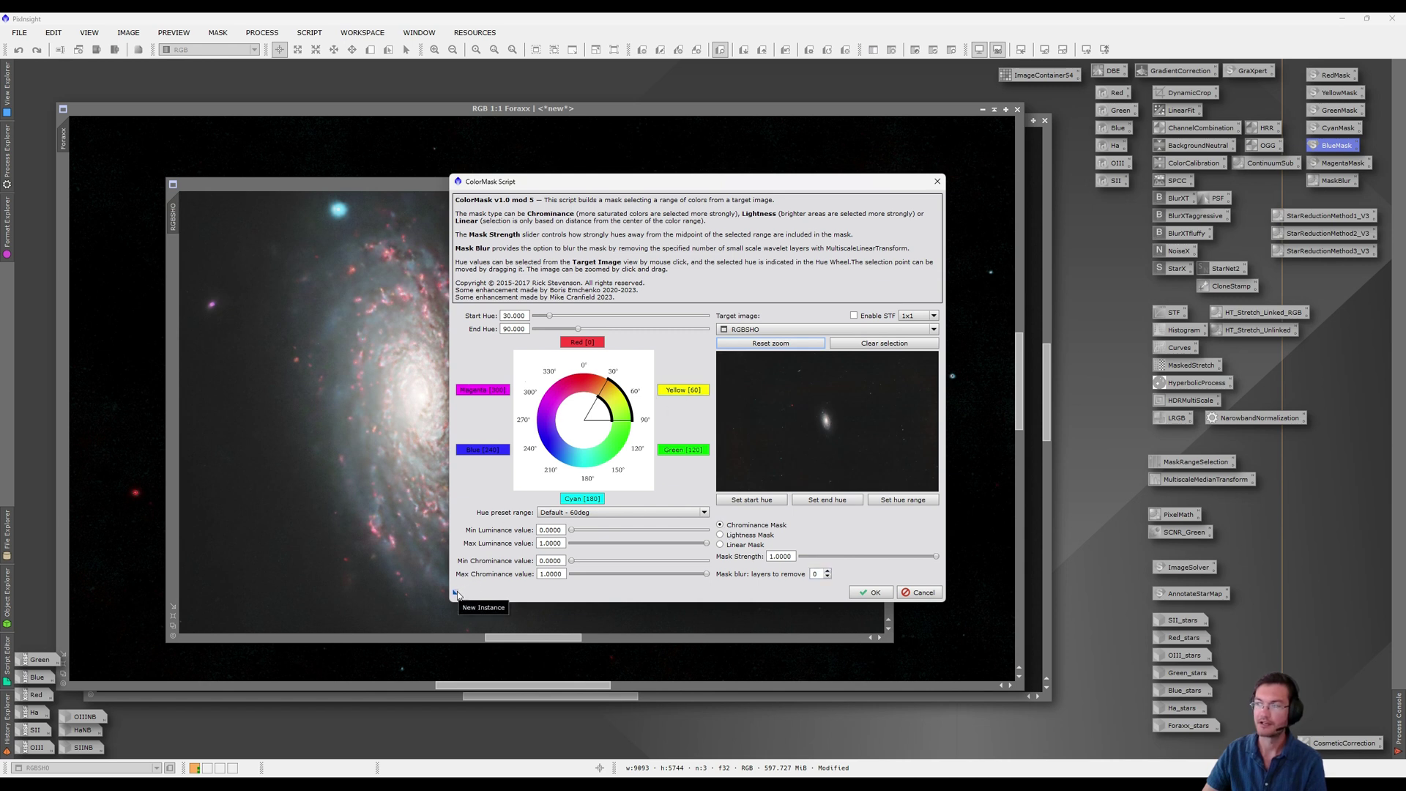
pyautogui.click(684, 450)
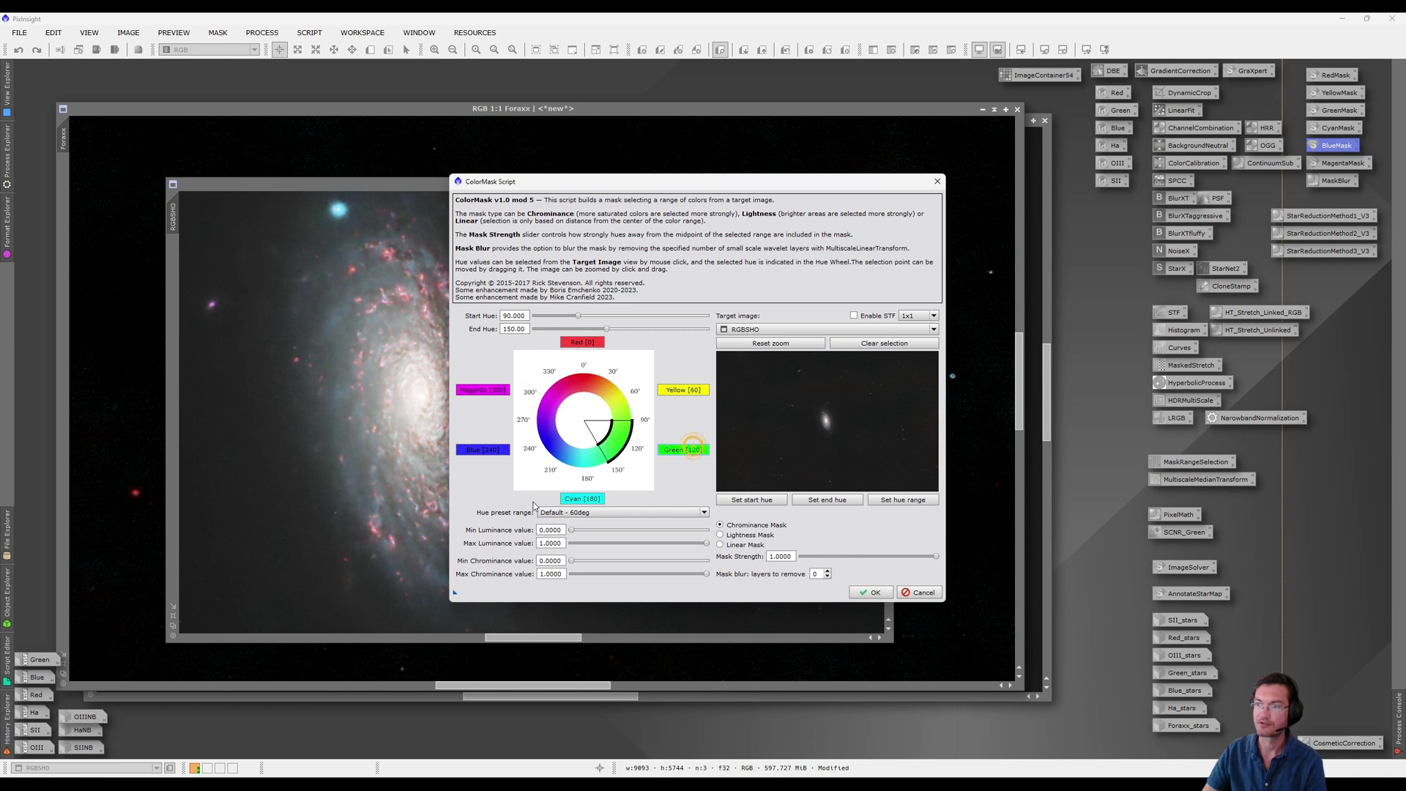
pyautogui.click(582, 498)
pyautogui.click(482, 450)
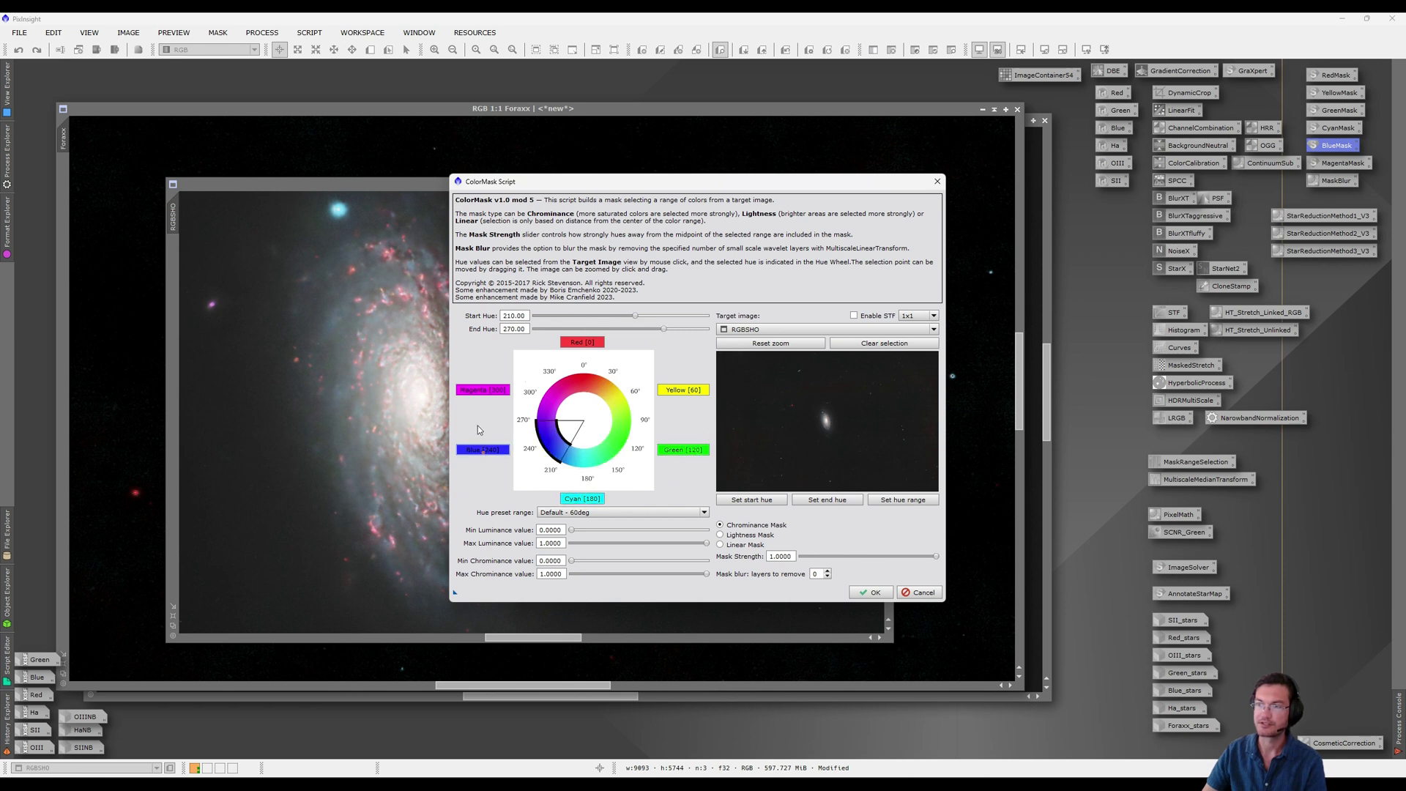
pyautogui.click(473, 391)
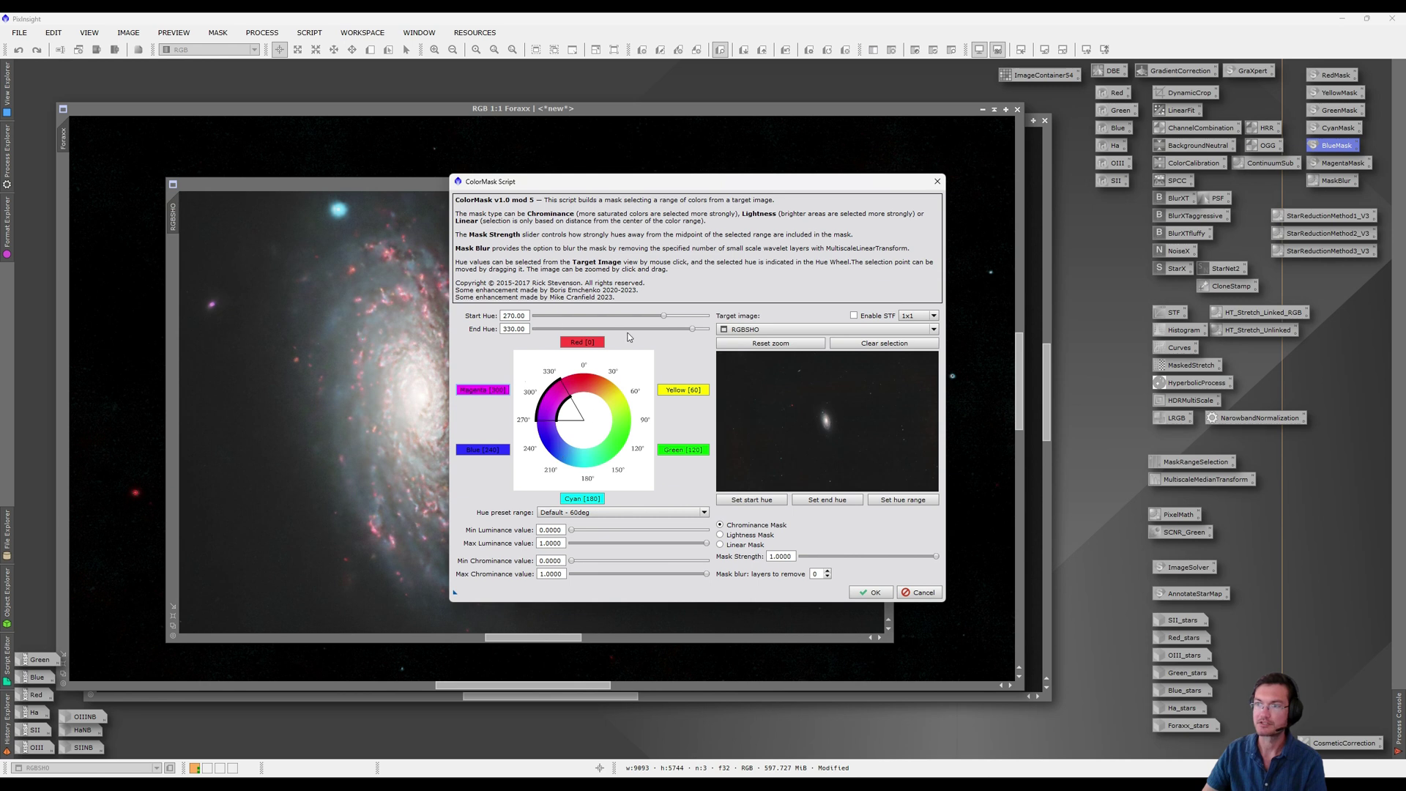
pyautogui.moveTo(801, 406); pyautogui.dragTo(849, 438)
pyautogui.click(823, 436)
pyautogui.click(839, 423)
pyautogui.click(834, 395)
pyautogui.click(833, 390)
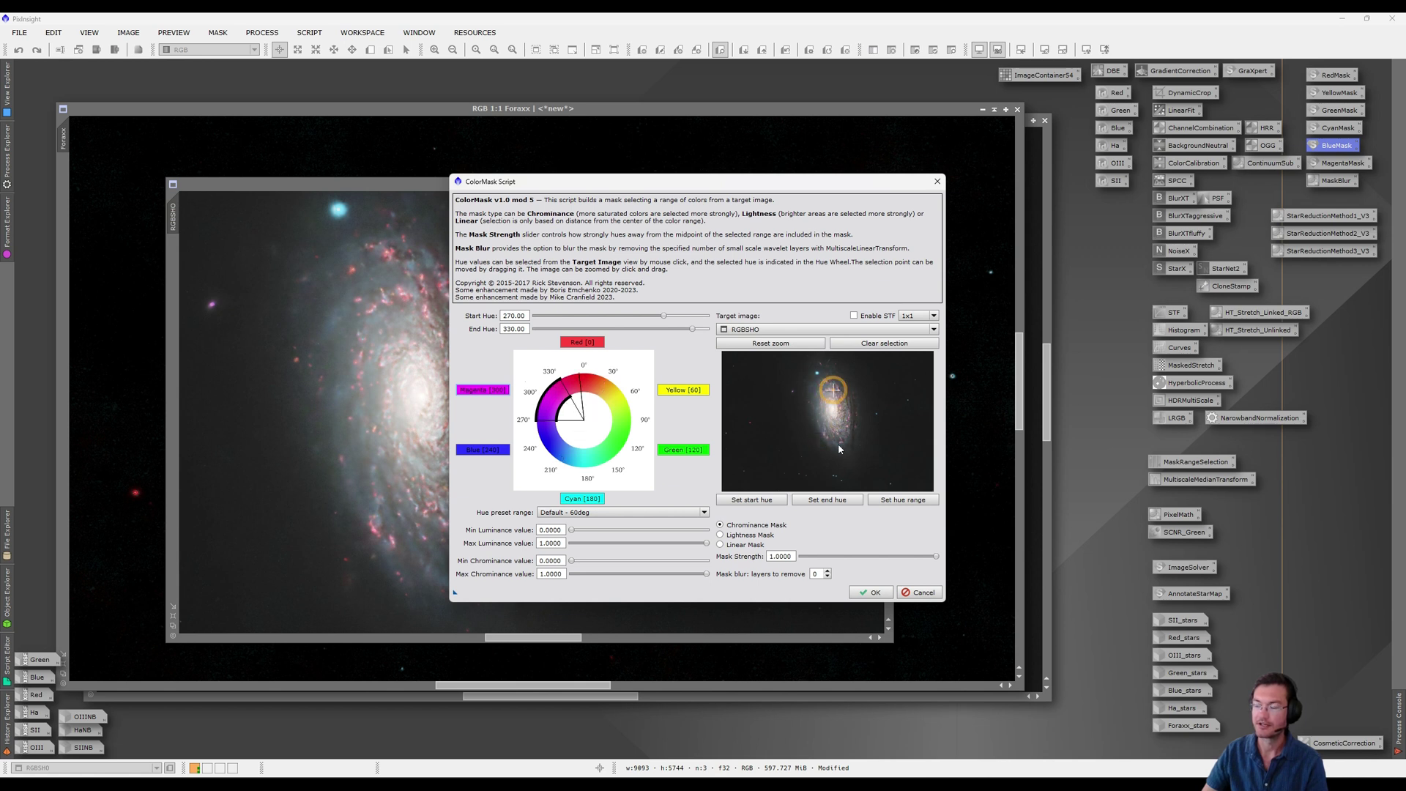
pyautogui.click(908, 592)
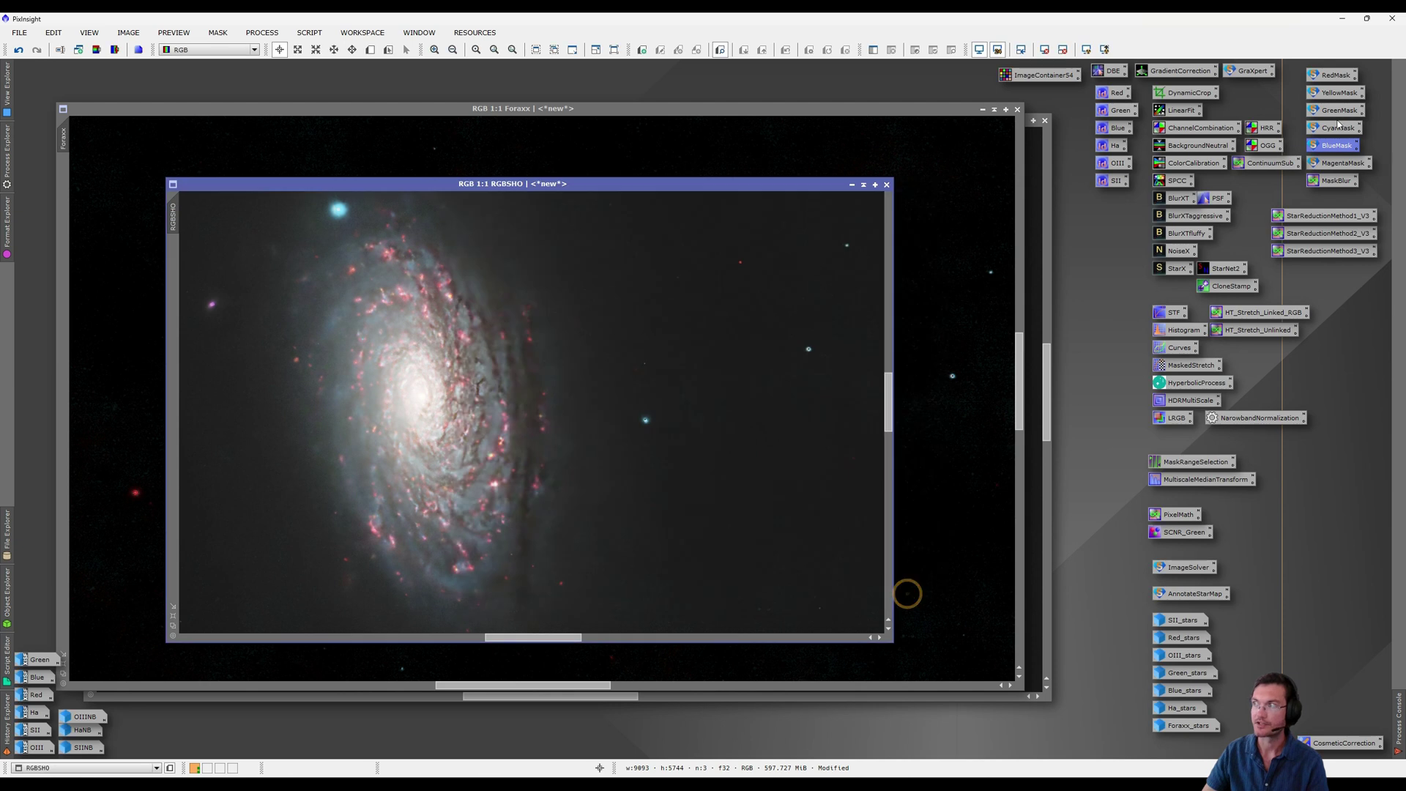
# Generate a yellow colour mask from RGBSHO with the saved YellowMask instance, apply it to RGBSHO, and hide the mask overlay
pyautogui.click(1290, 106)
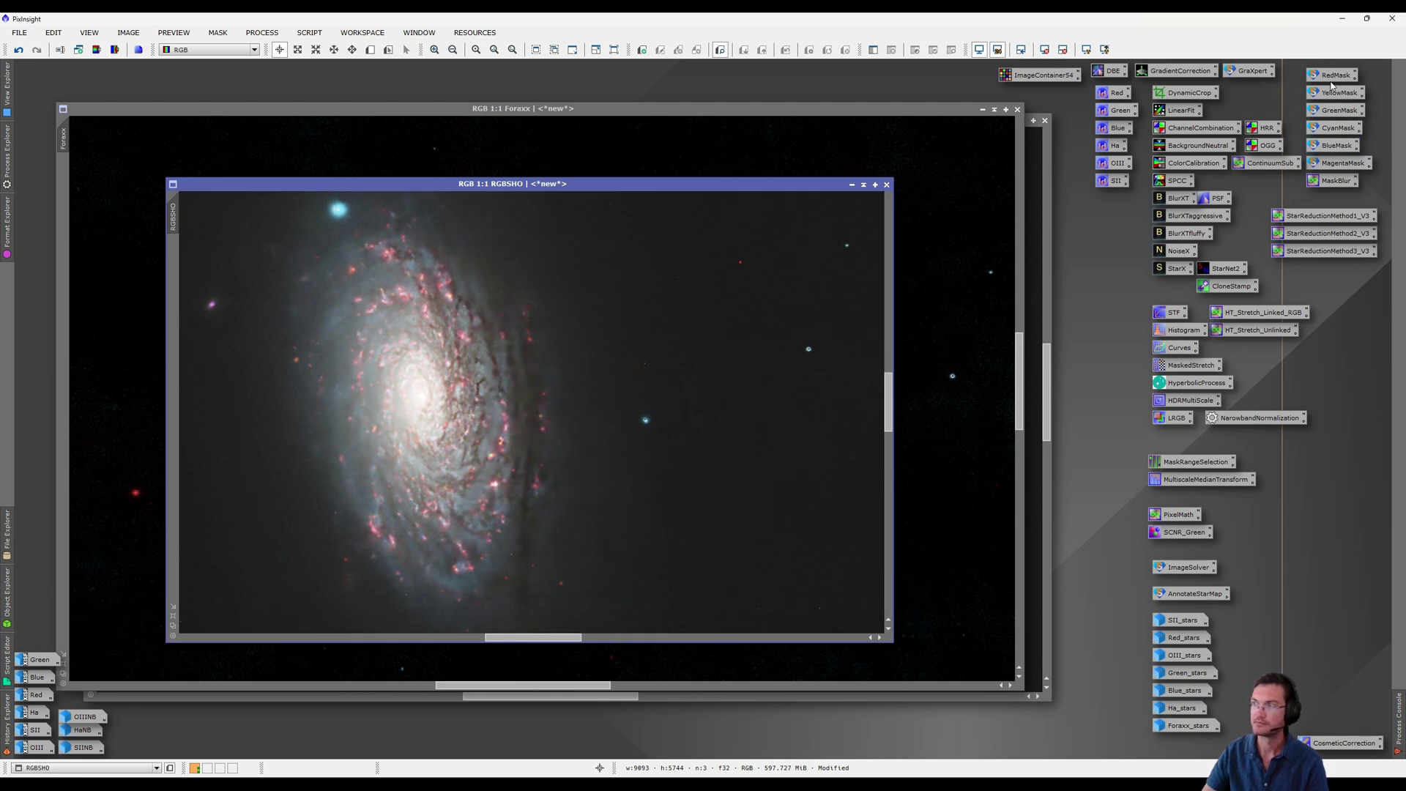
pyautogui.moveTo(1335, 95); pyautogui.dragTo(589, 372)
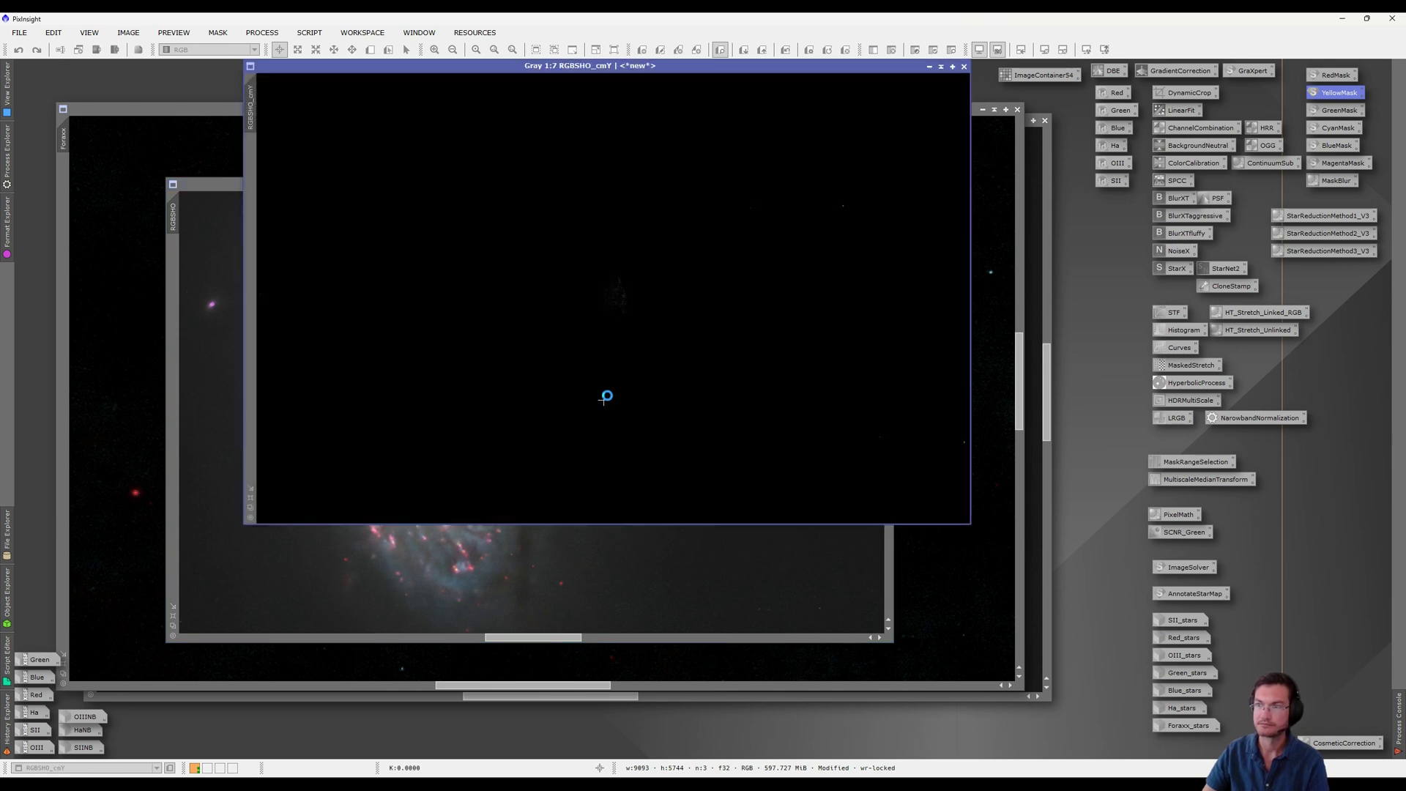
pyautogui.scroll(6, 635, 291)
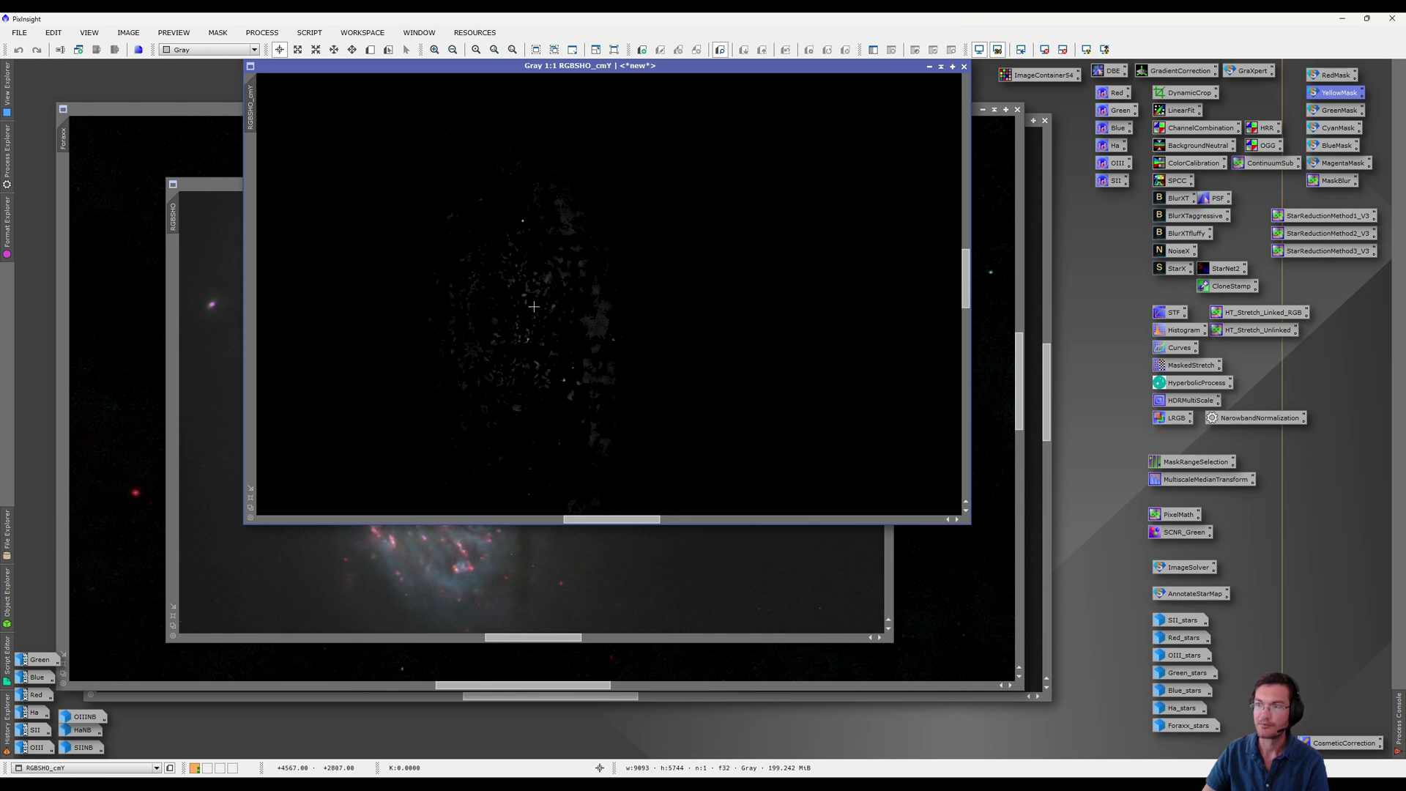
pyautogui.moveTo(250, 109); pyautogui.dragTo(174, 279)
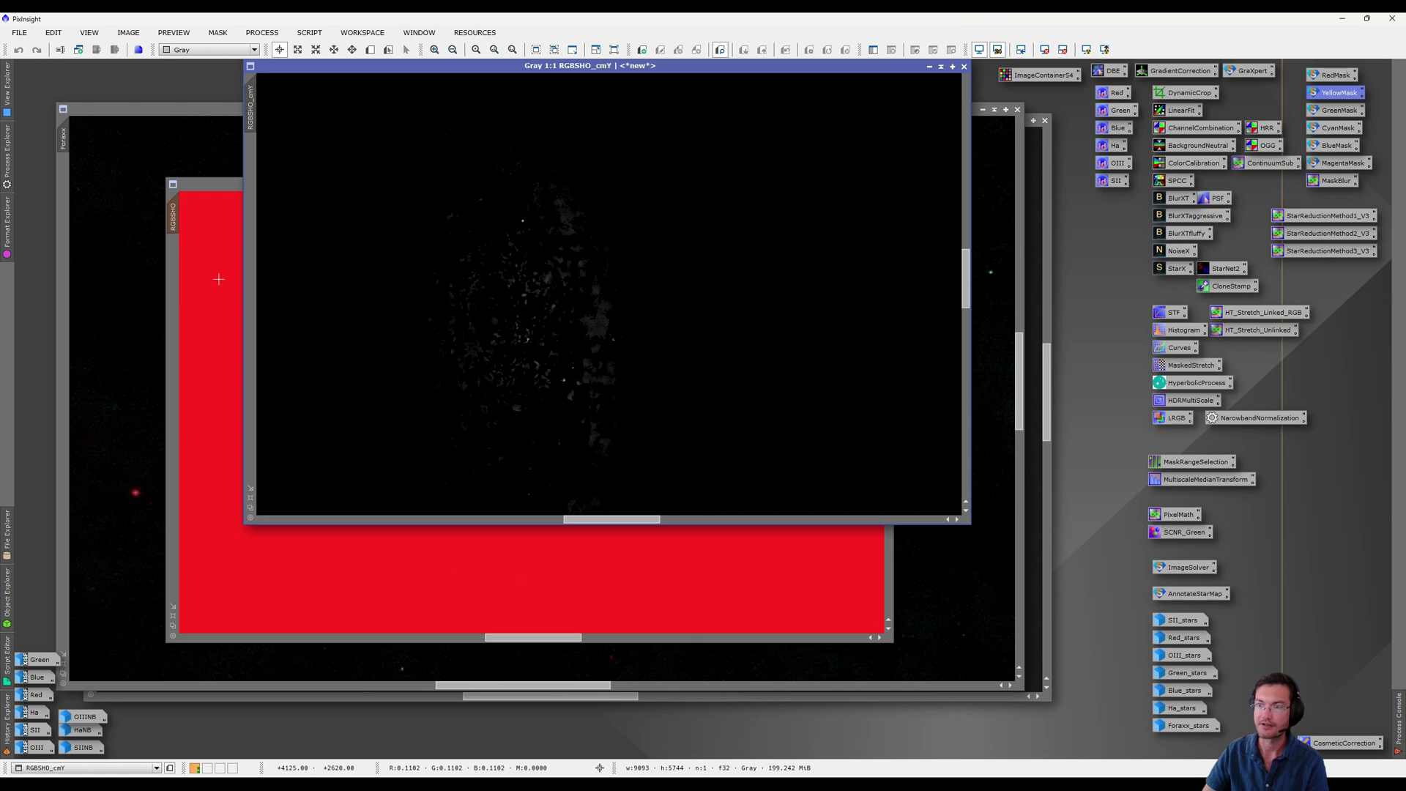
pyautogui.click(219, 279)
pyautogui.hotkey('ctrl', 'k')
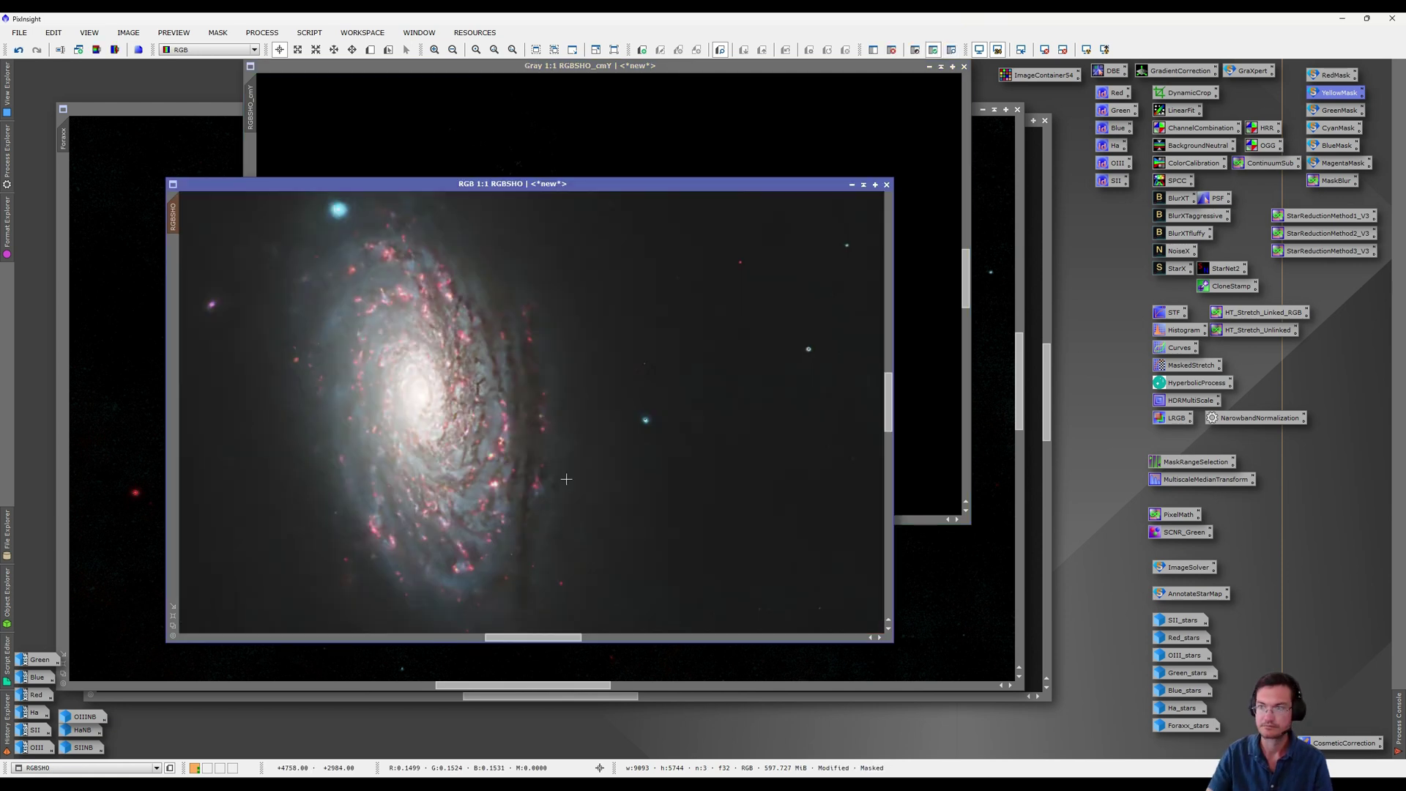
# Open CurvesTransformation with a real-time preview zoomed on the galaxy, and raise the b curve's midpoint to about 0.589
pyautogui.doubleClick(1177, 351)
pyautogui.click(1025, 566)
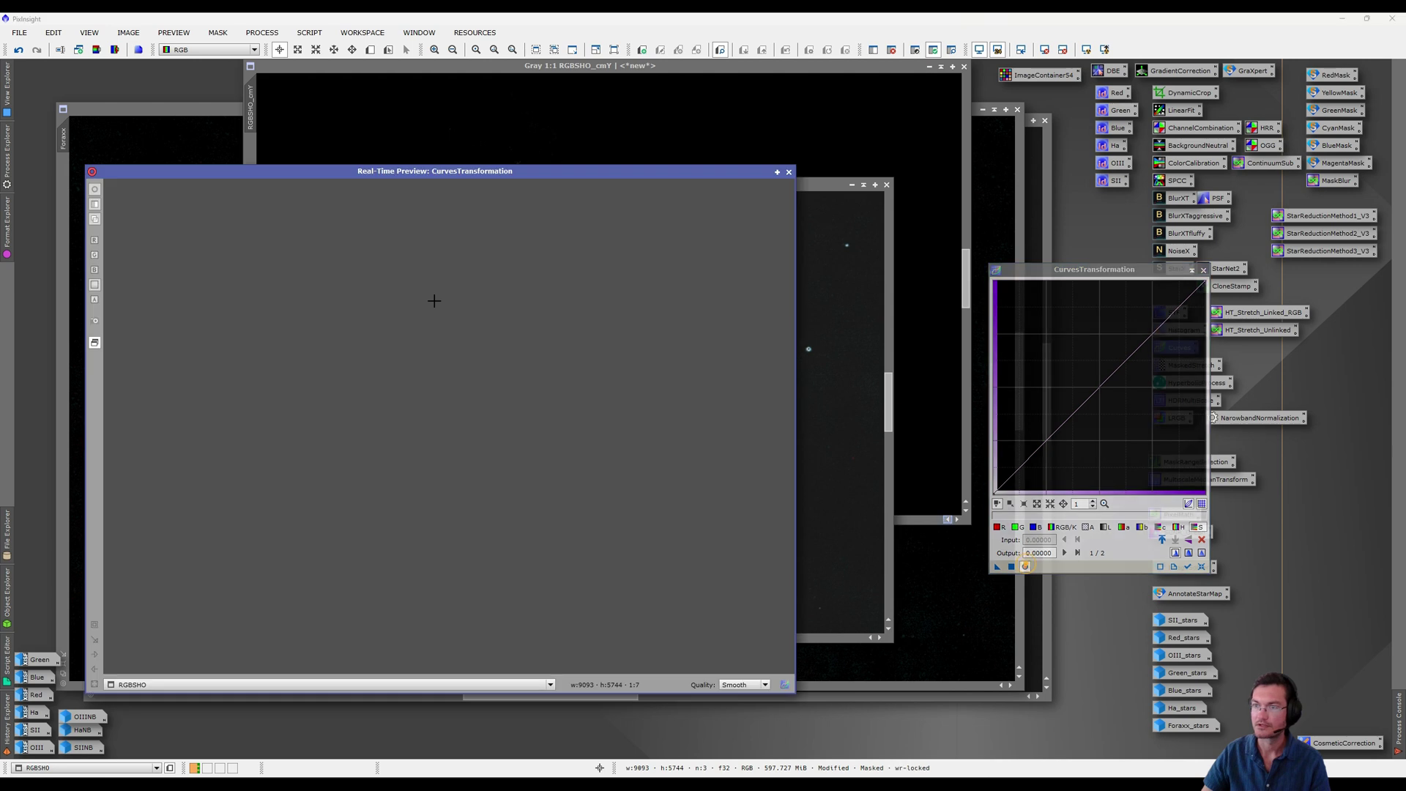
pyautogui.moveTo(496, 371); pyautogui.dragTo(408, 455)
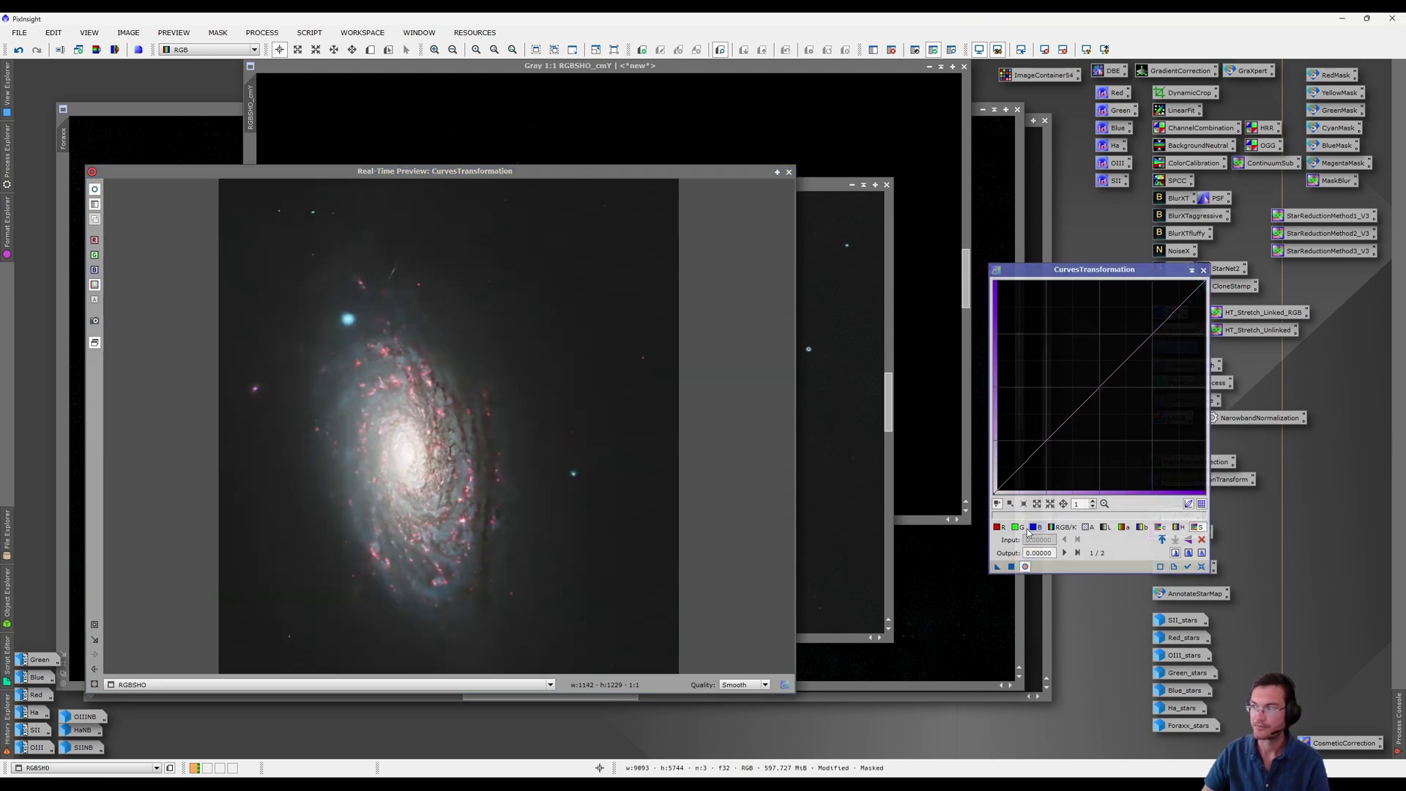
pyautogui.click(1145, 527)
pyautogui.click(1098, 379)
pyautogui.moveTo(1098, 379)
pyautogui.mouseDown()
pyautogui.moveTo(1114, 378)
pyautogui.moveTo(1144, 453)
pyautogui.moveTo(1089, 337)
pyautogui.moveTo(1099, 369)
pyautogui.mouseUp()
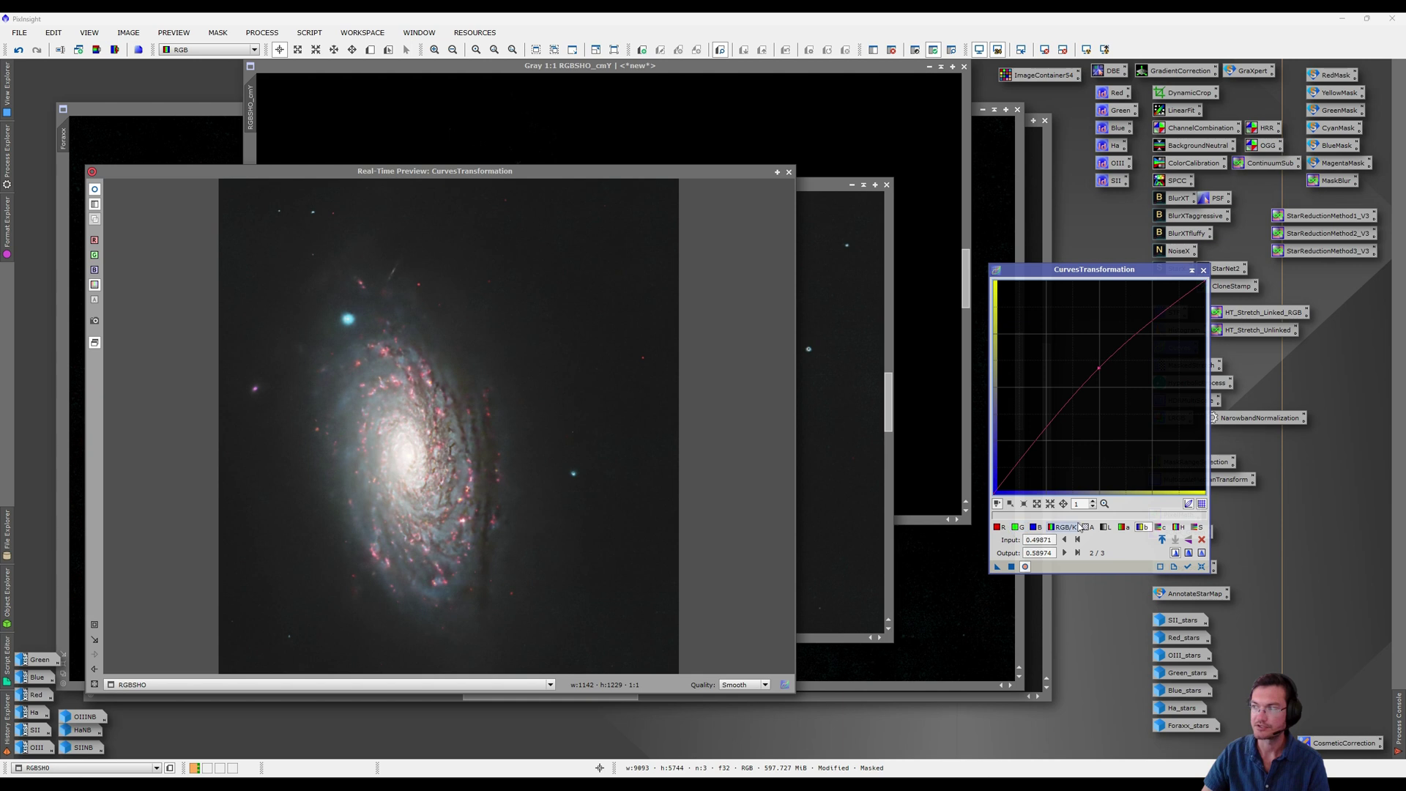
# Raise the c curve's midpoint to about 0.567 and the RGB/K curve's to about 0.549, and apply the curves to the masked RGBSHO
pyautogui.click(1161, 527)
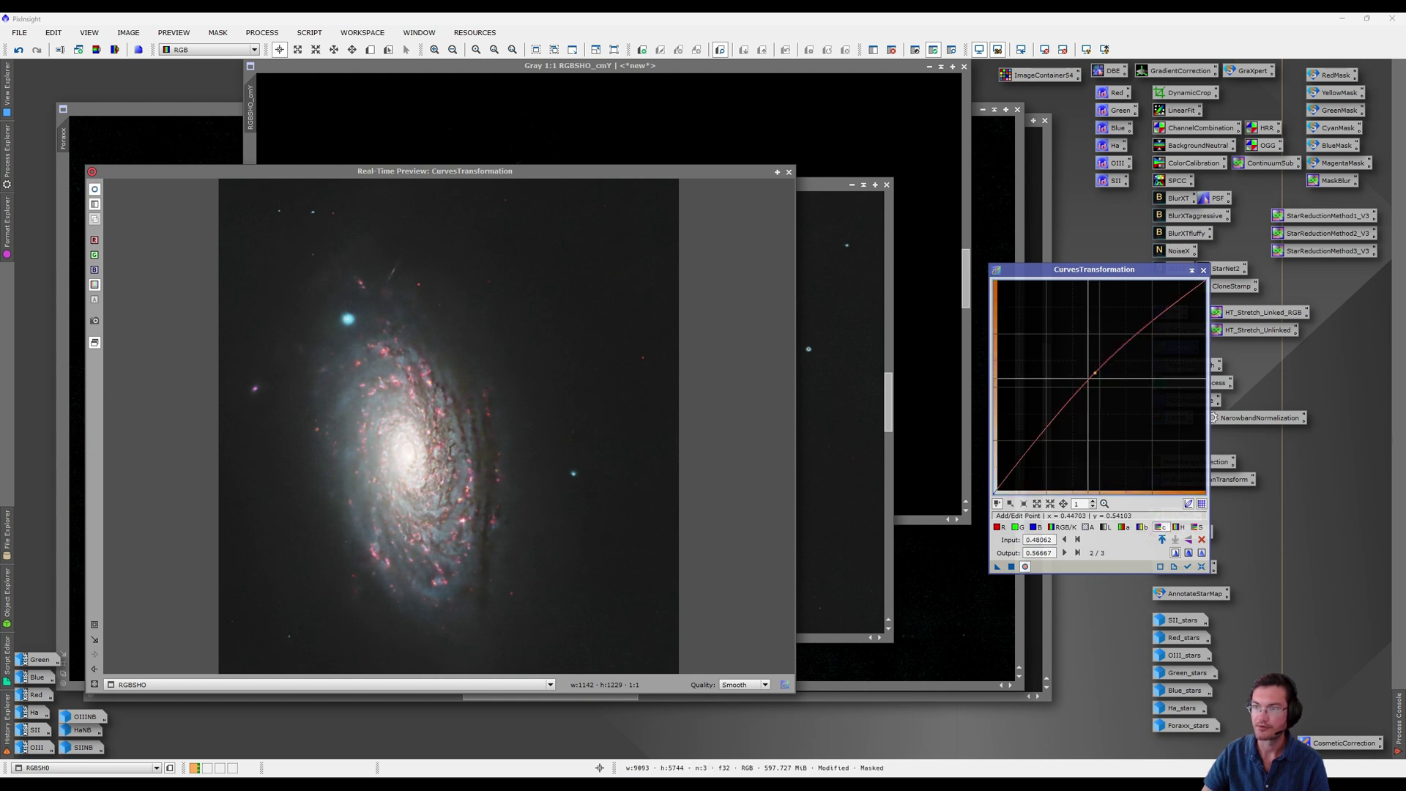
pyautogui.click(1061, 527)
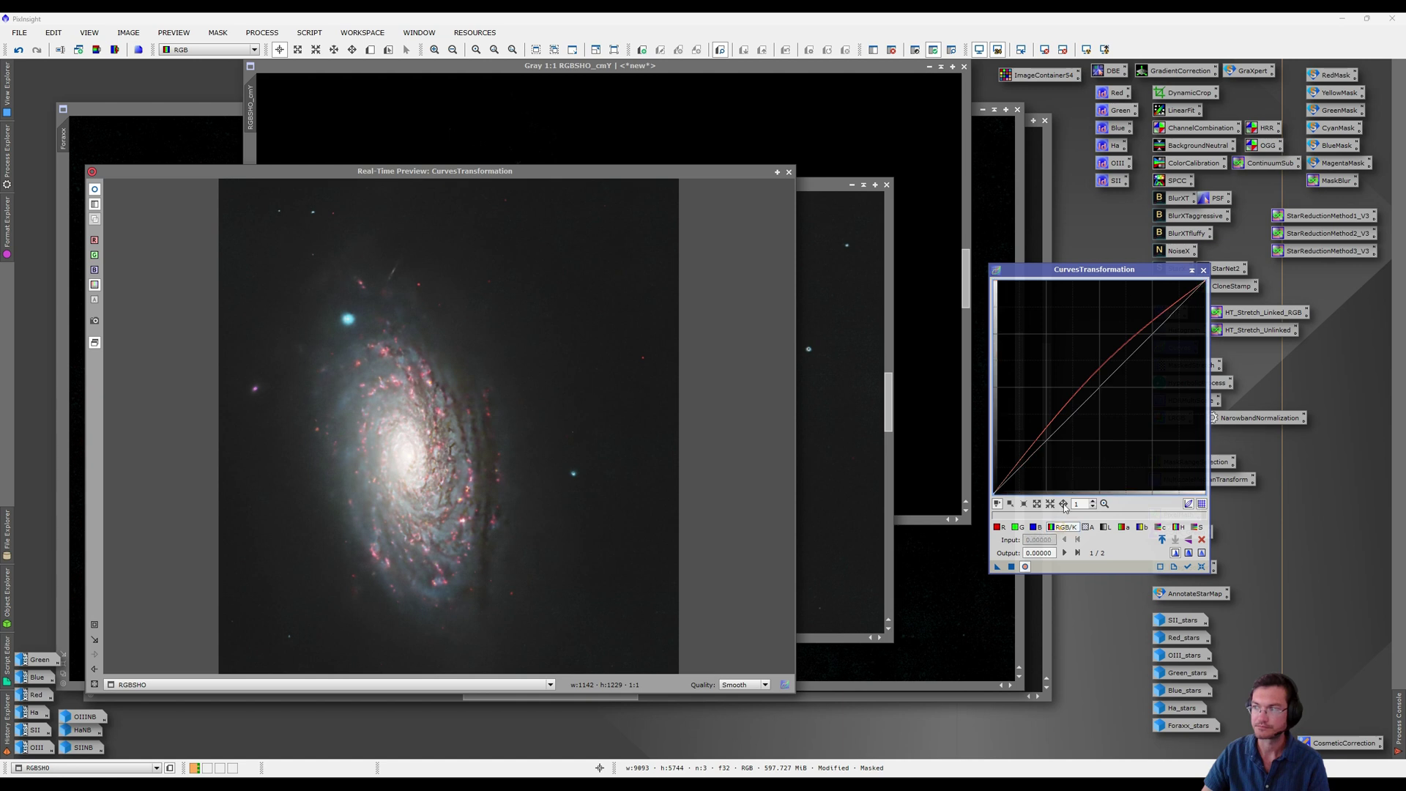
pyautogui.moveTo(1099, 380)
pyautogui.mouseDown()
pyautogui.moveTo(1100, 368)
pyautogui.moveTo(1122, 418)
pyautogui.moveTo(1106, 370)
pyautogui.moveTo(1096, 377)
pyautogui.mouseUp()
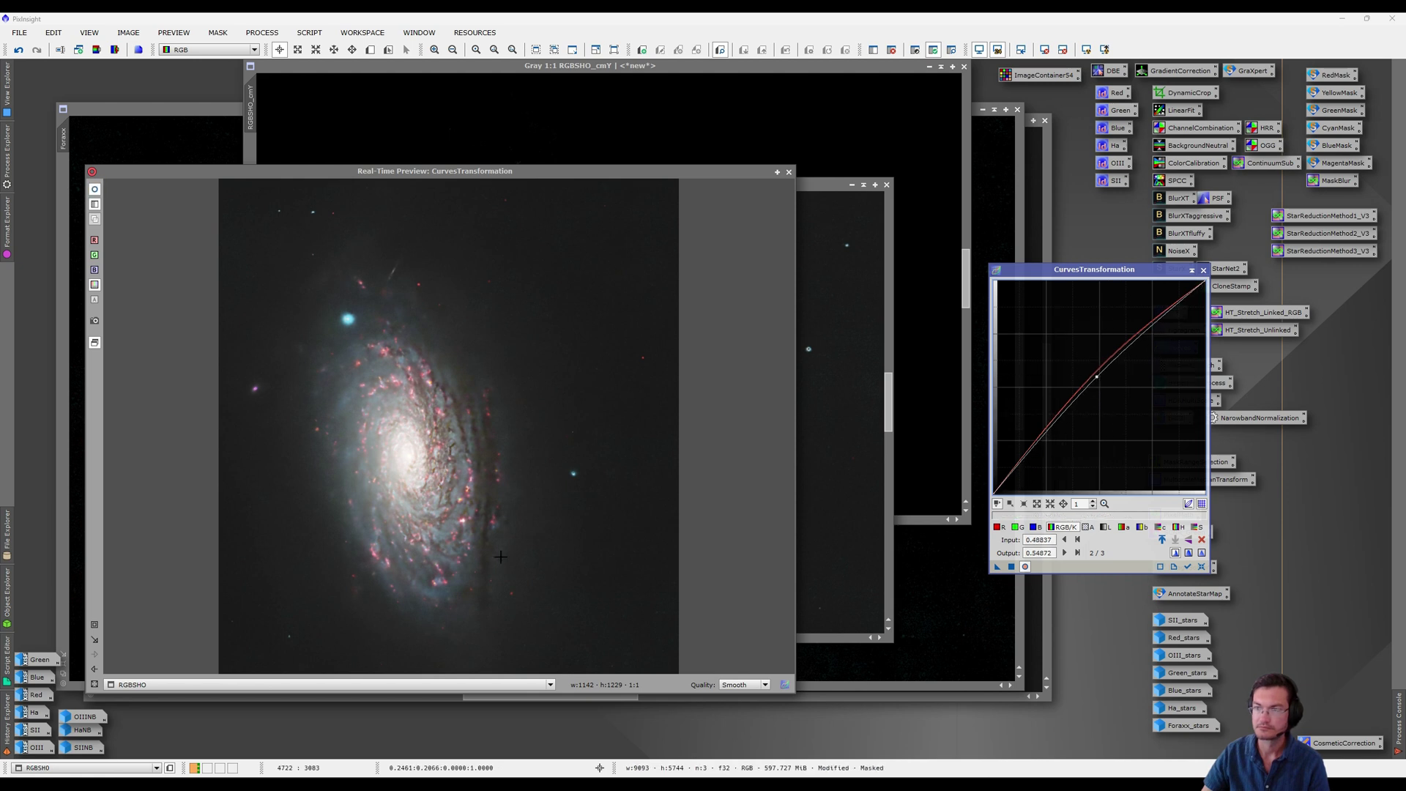
pyautogui.click(1012, 568)
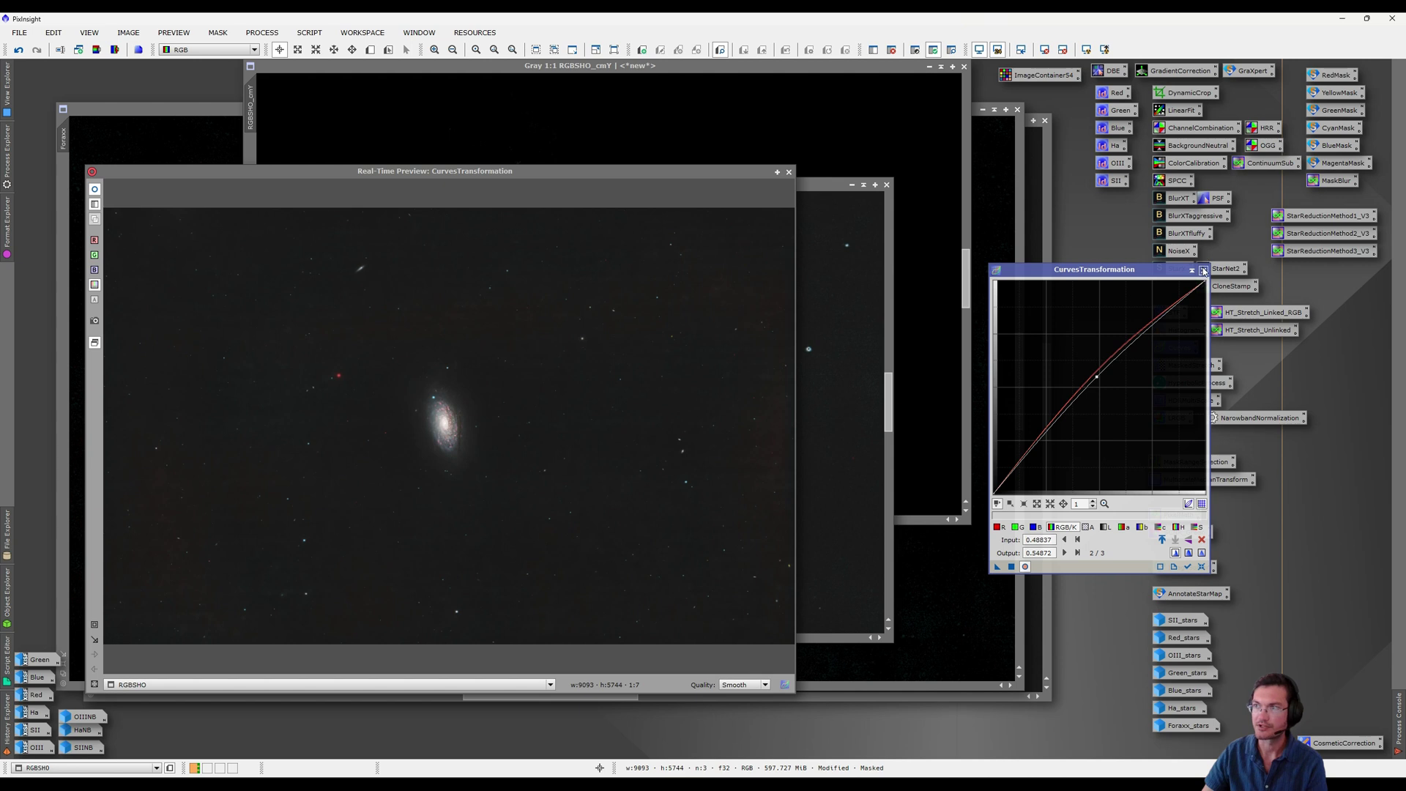
# Close CurvesTransformation and its real-time preview, and close the yellow mask image, breaking its mask reference
pyautogui.click(1203, 271)
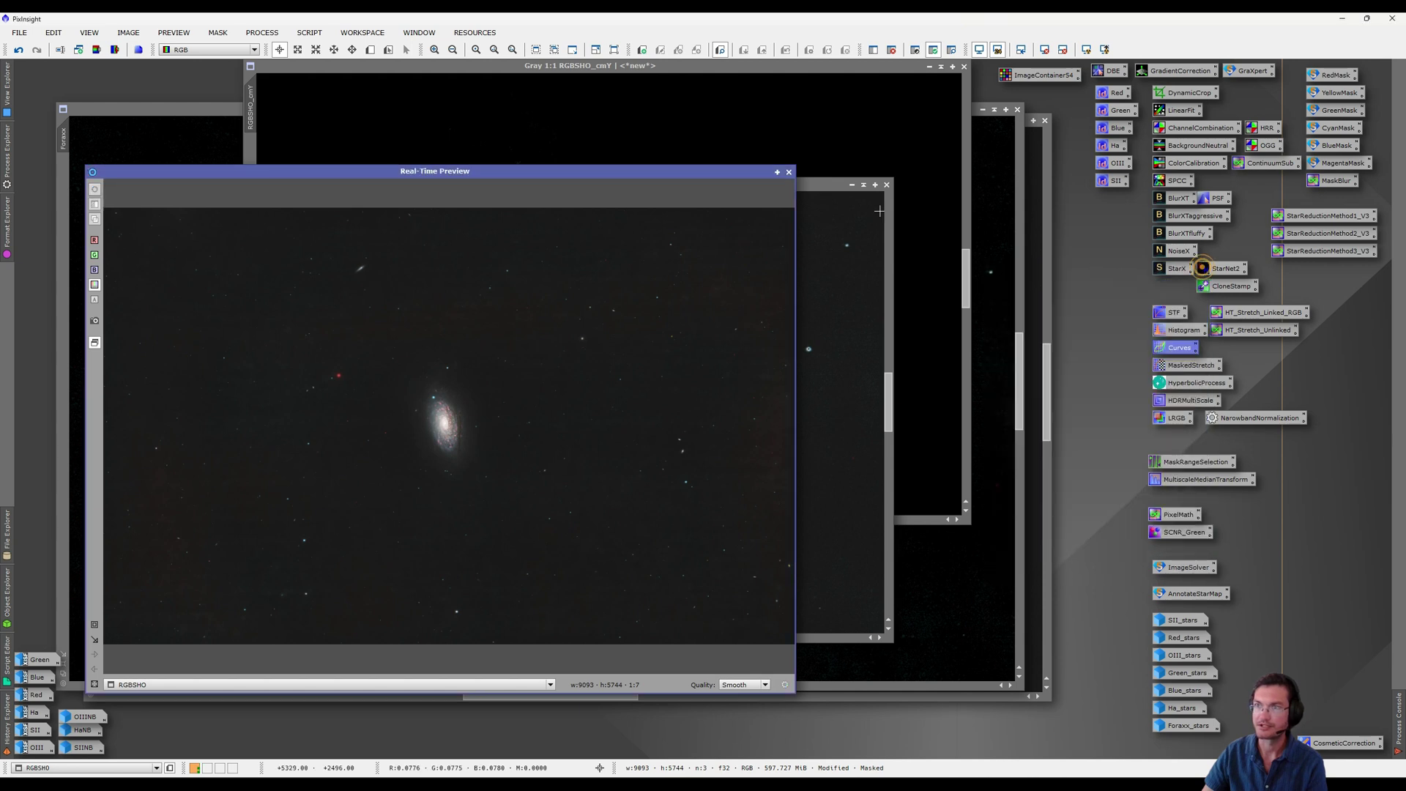
pyautogui.click(788, 172)
pyautogui.click(963, 66)
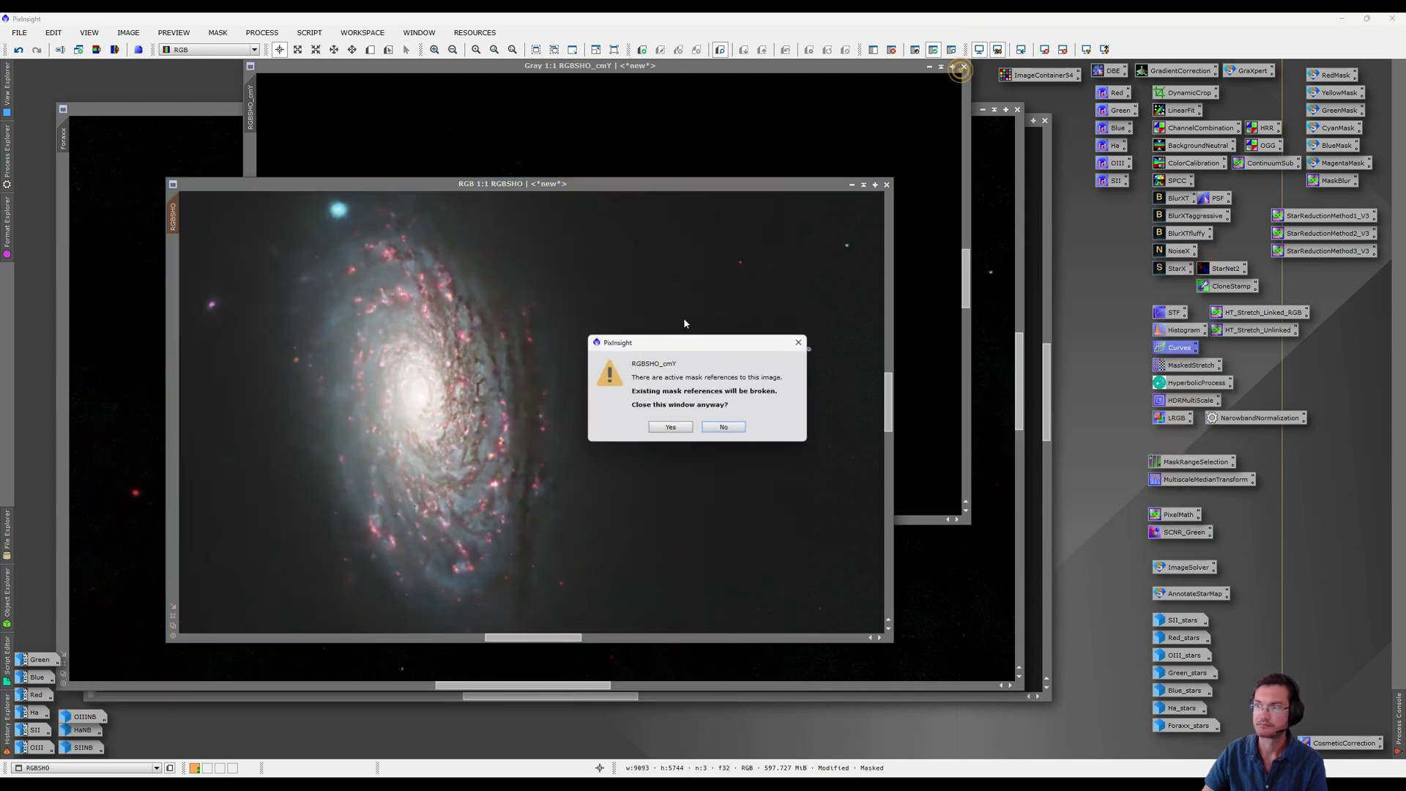
pyautogui.click(671, 427)
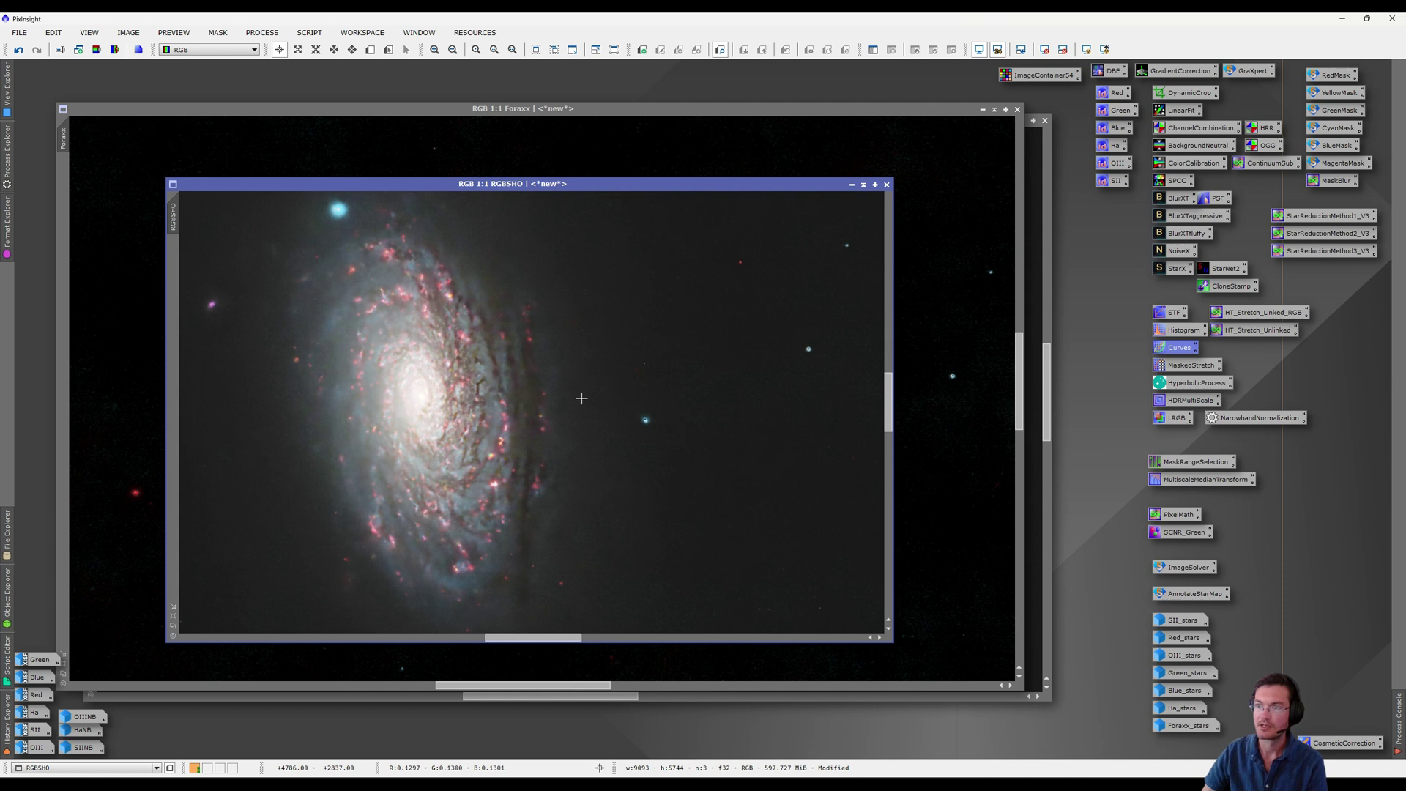
# Generate a red colour mask from RGBSHO with the saved RedMask instance, and clone out its bright star using a CloneStamp radius of 150
pyautogui.moveTo(1339, 76); pyautogui.dragTo(528, 410)
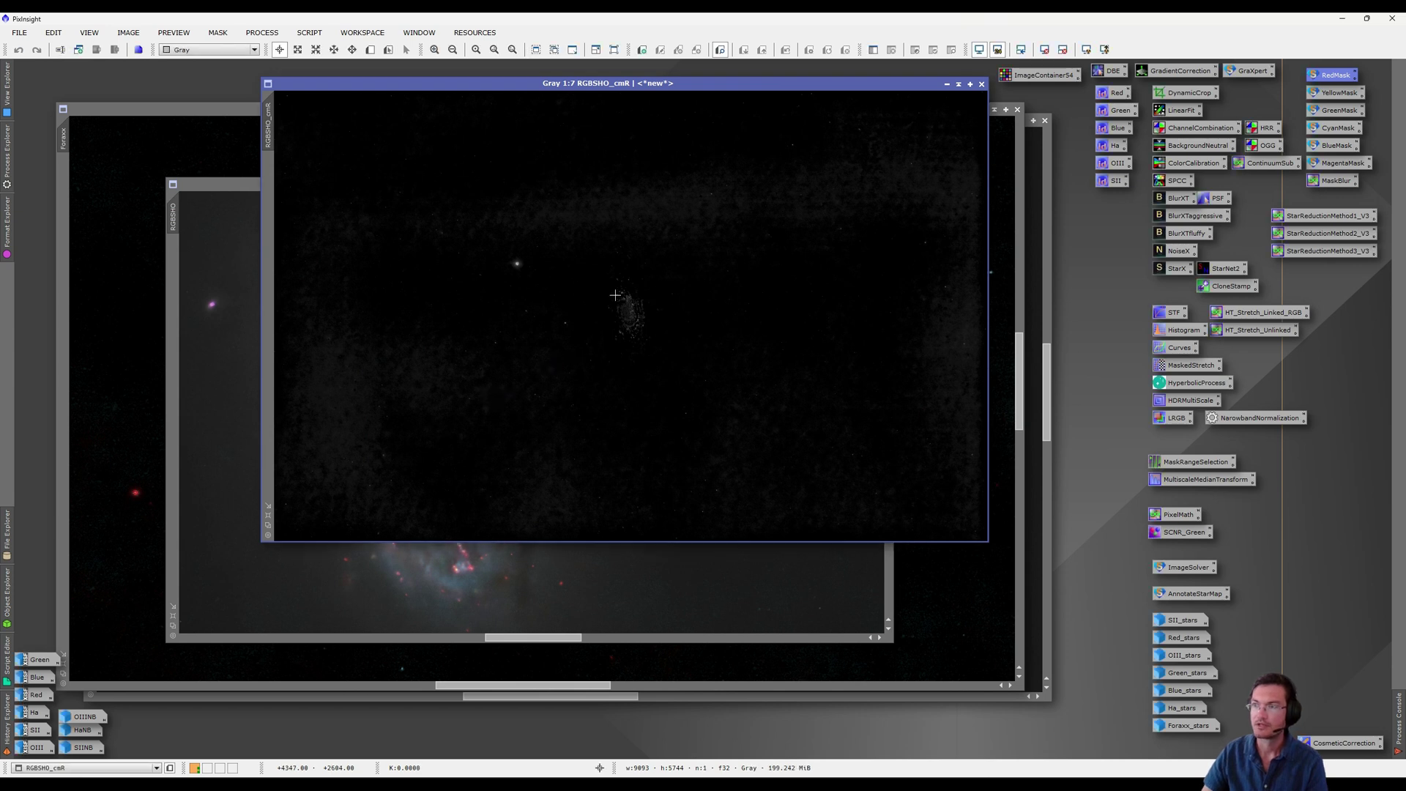
pyautogui.scroll(4, 615, 295)
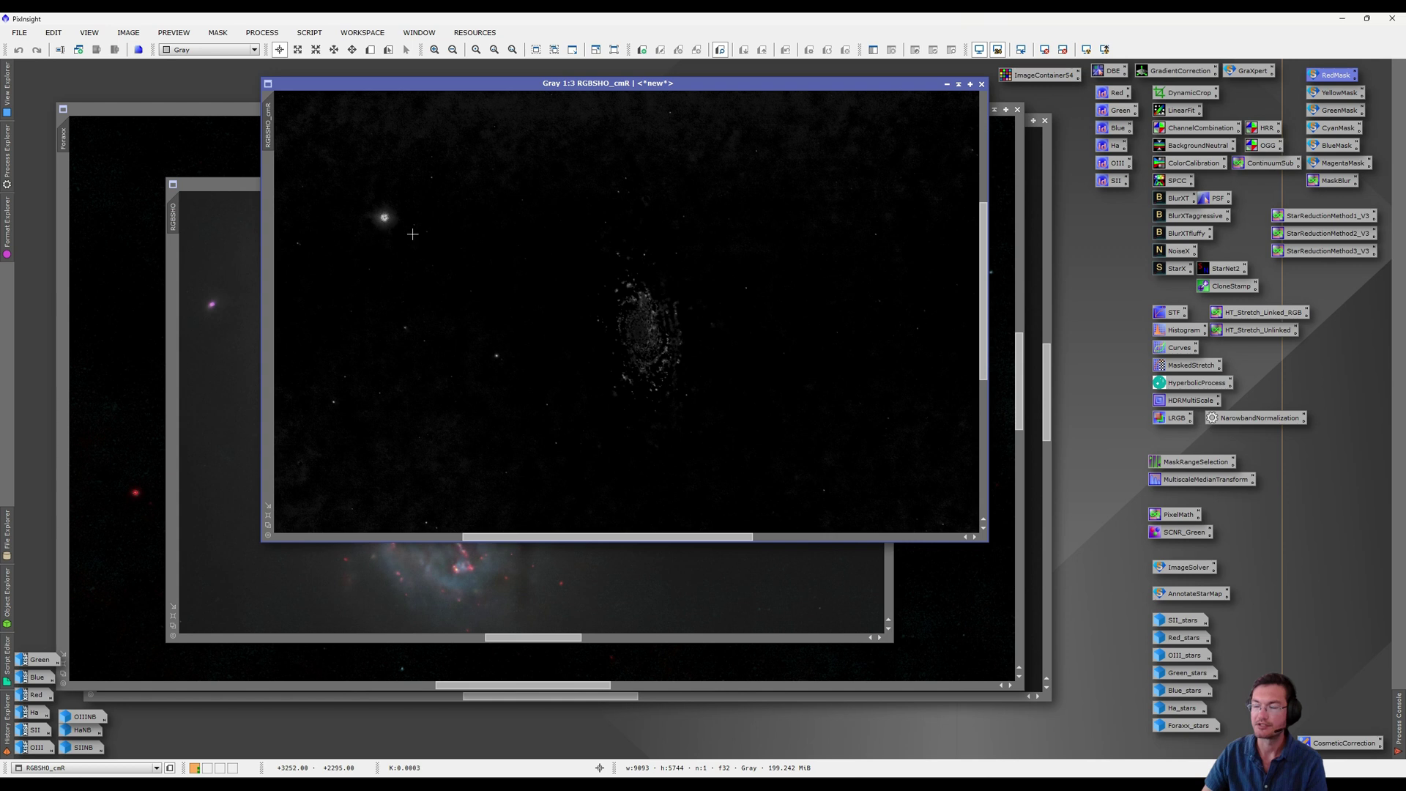
pyautogui.doubleClick(1215, 287)
pyautogui.doubleClick(1090, 190)
pyautogui.write('150')
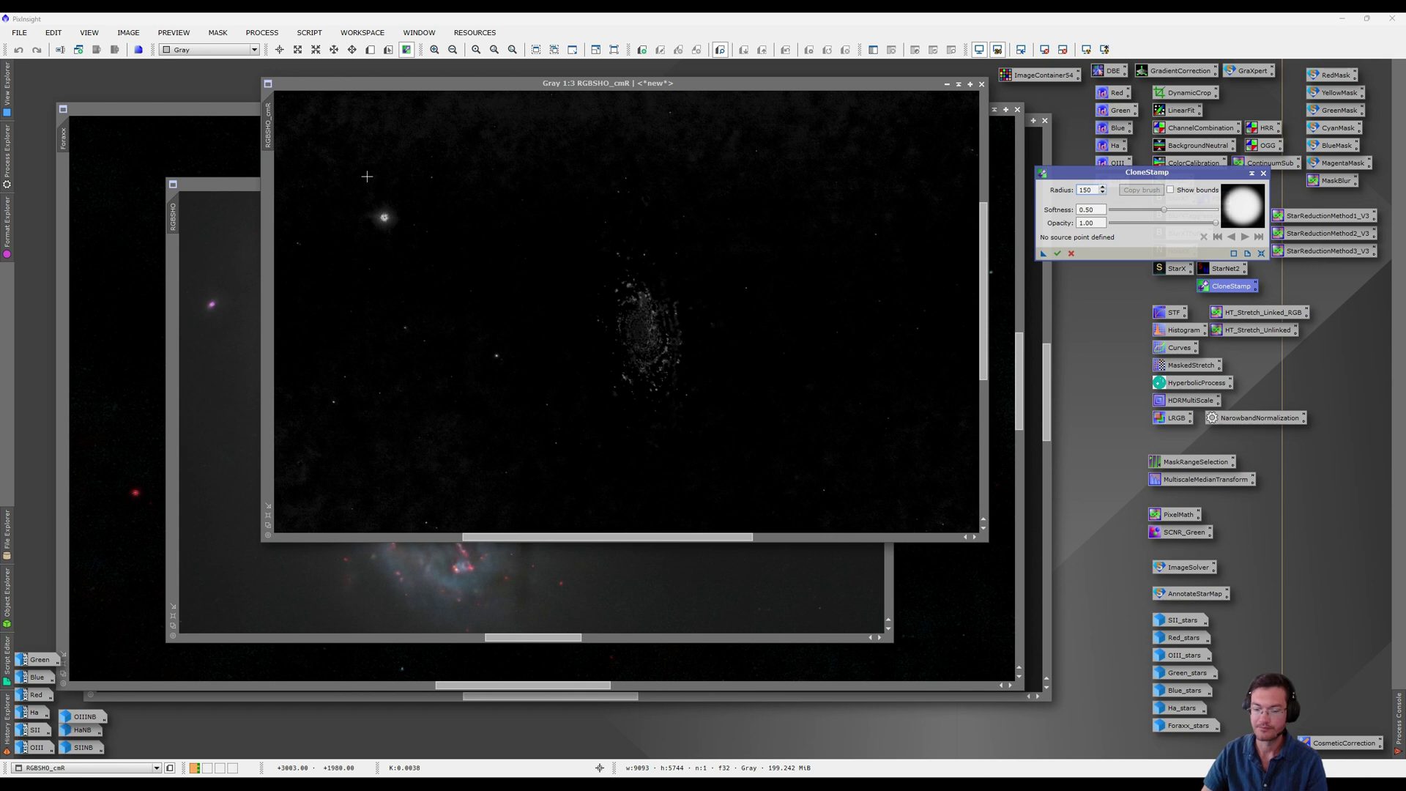
pyautogui.keyDown('ctrl'); pyautogui.click(339, 186); pyautogui.keyUp('ctrl')
pyautogui.click(383, 217)
pyautogui.click(1057, 252)
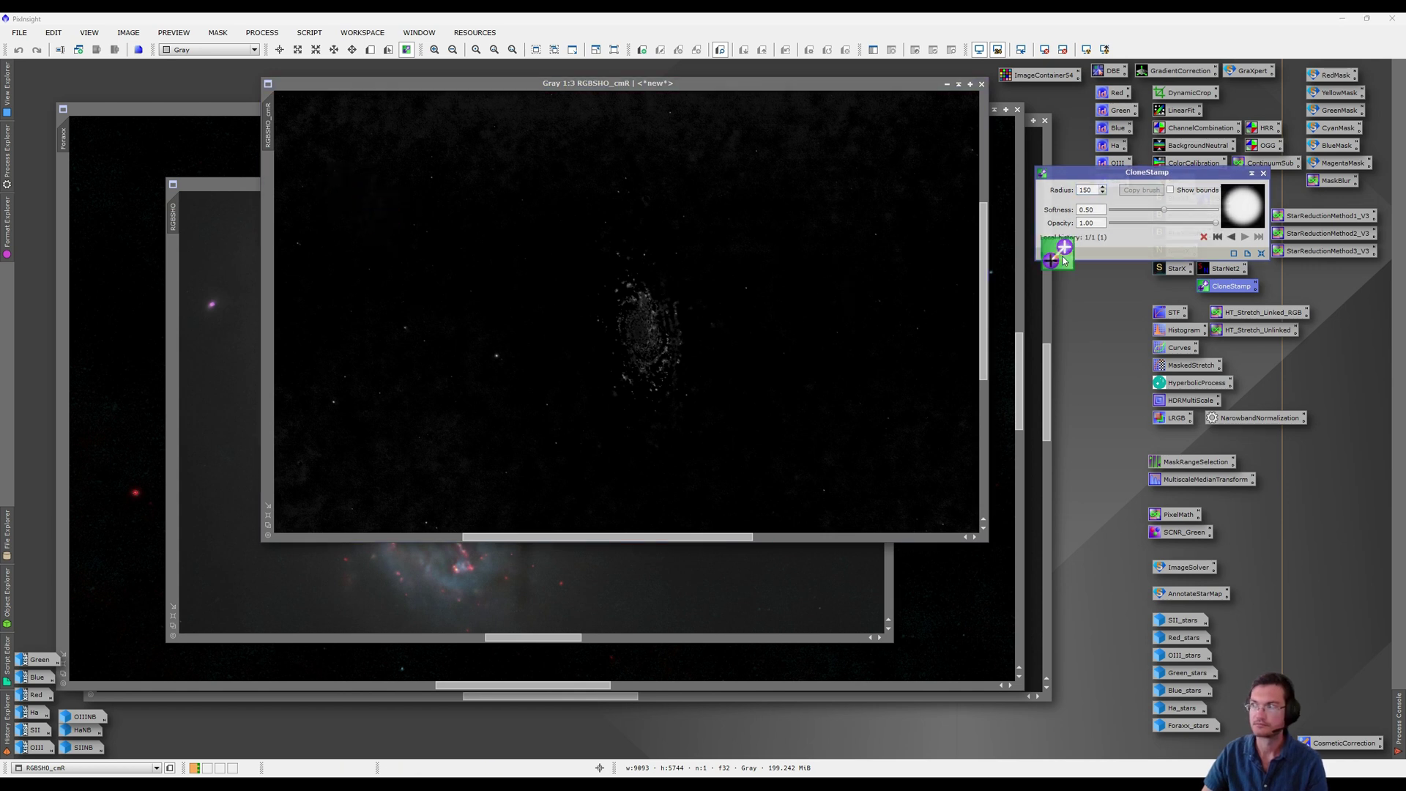
pyautogui.click(1263, 172)
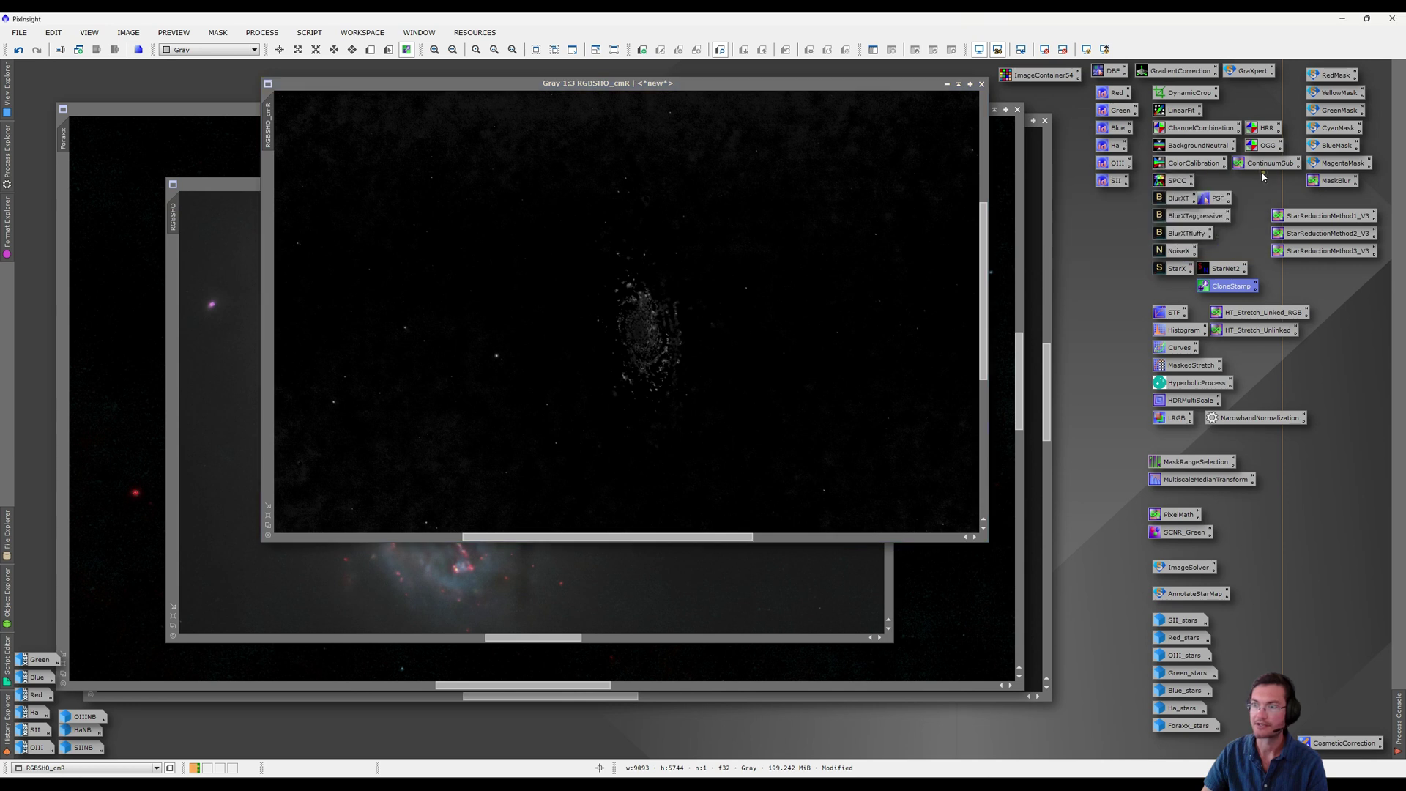
# Apply the red mask RGBSHO_cmR to RGBSHO and hide the mask overlay
pyautogui.moveTo(268, 131); pyautogui.dragTo(173, 268)
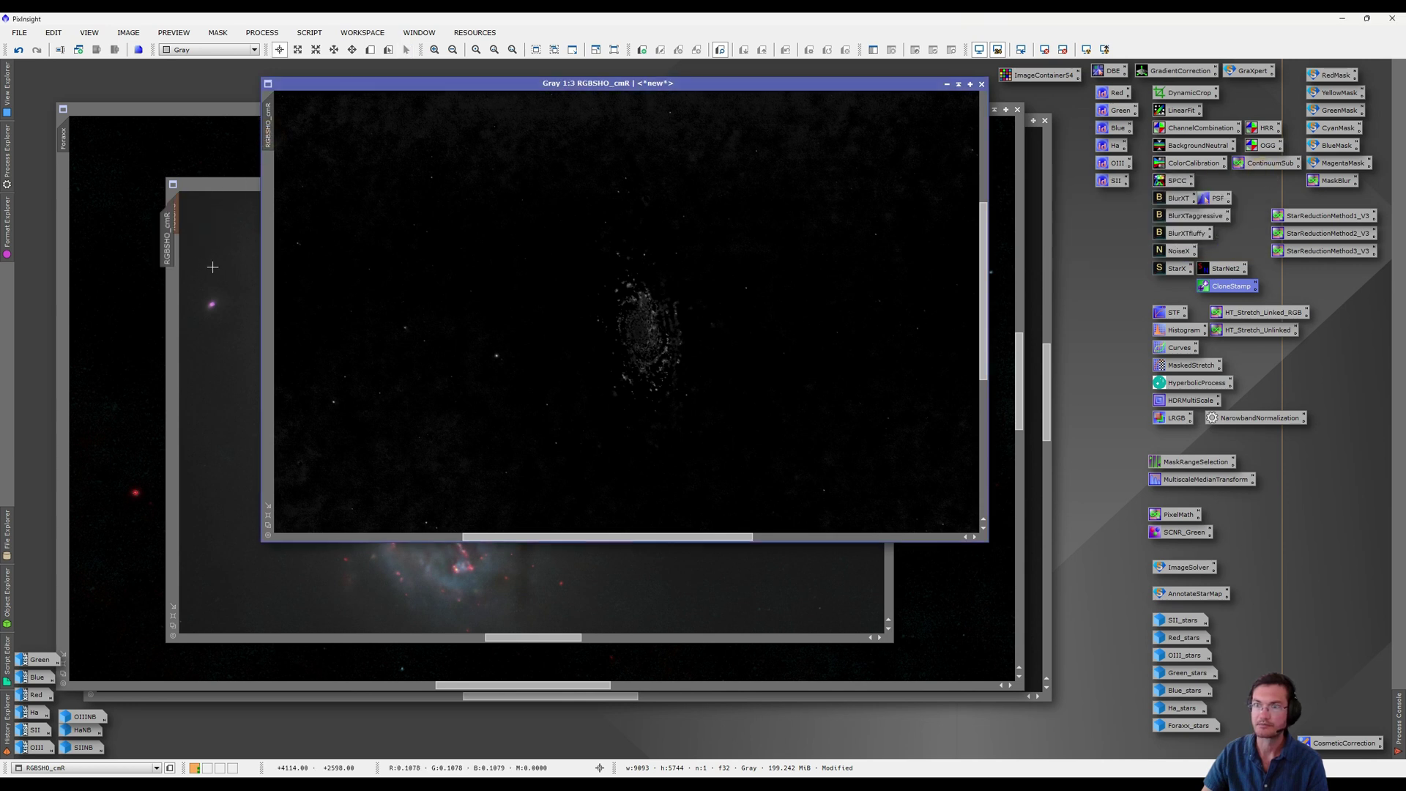
pyautogui.click(213, 268)
pyautogui.hotkey('ctrl', 'k')
pyautogui.hotkey('ctrl', 'k')
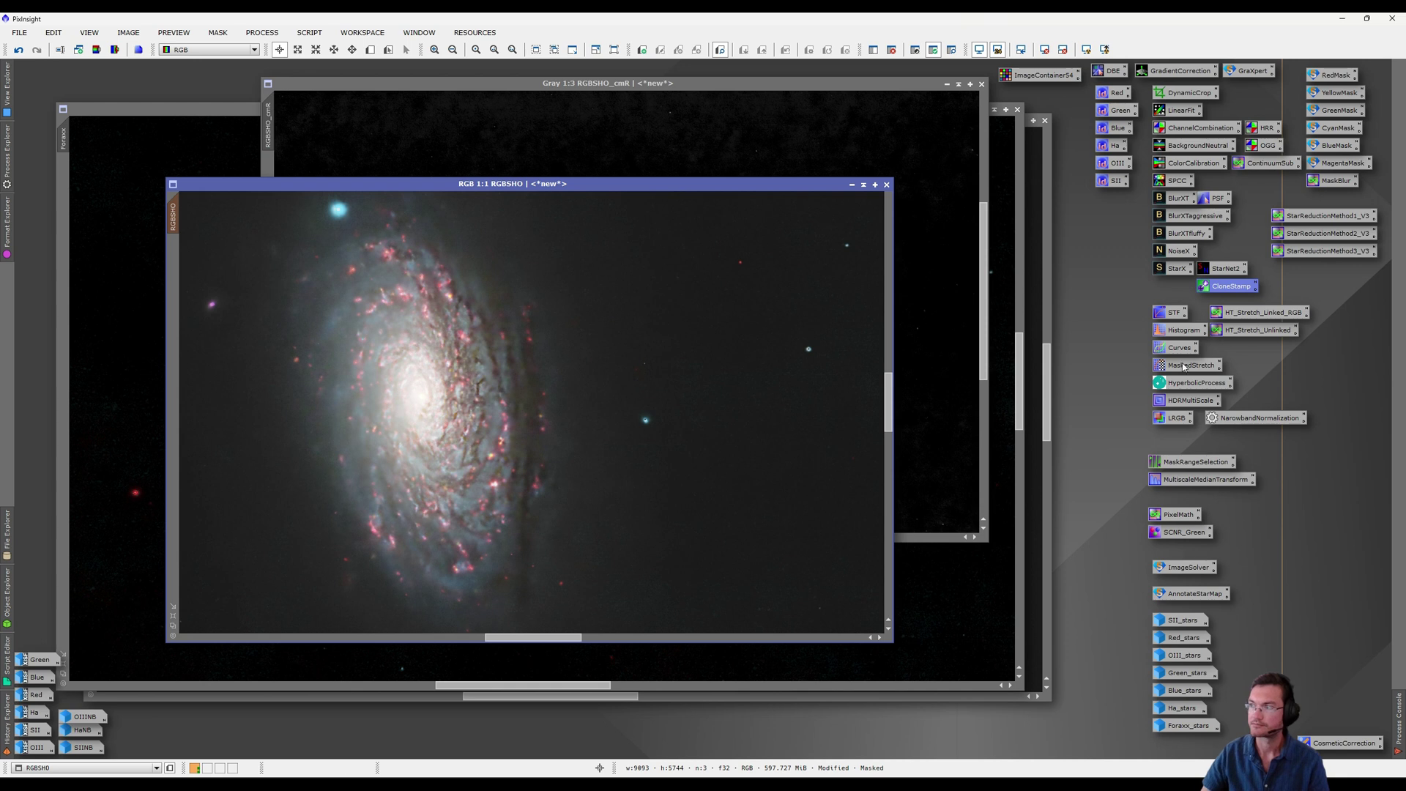
# Bring the red mask RGBSHO_cmR to the front and open the Convolution process
pyautogui.click(937, 164)
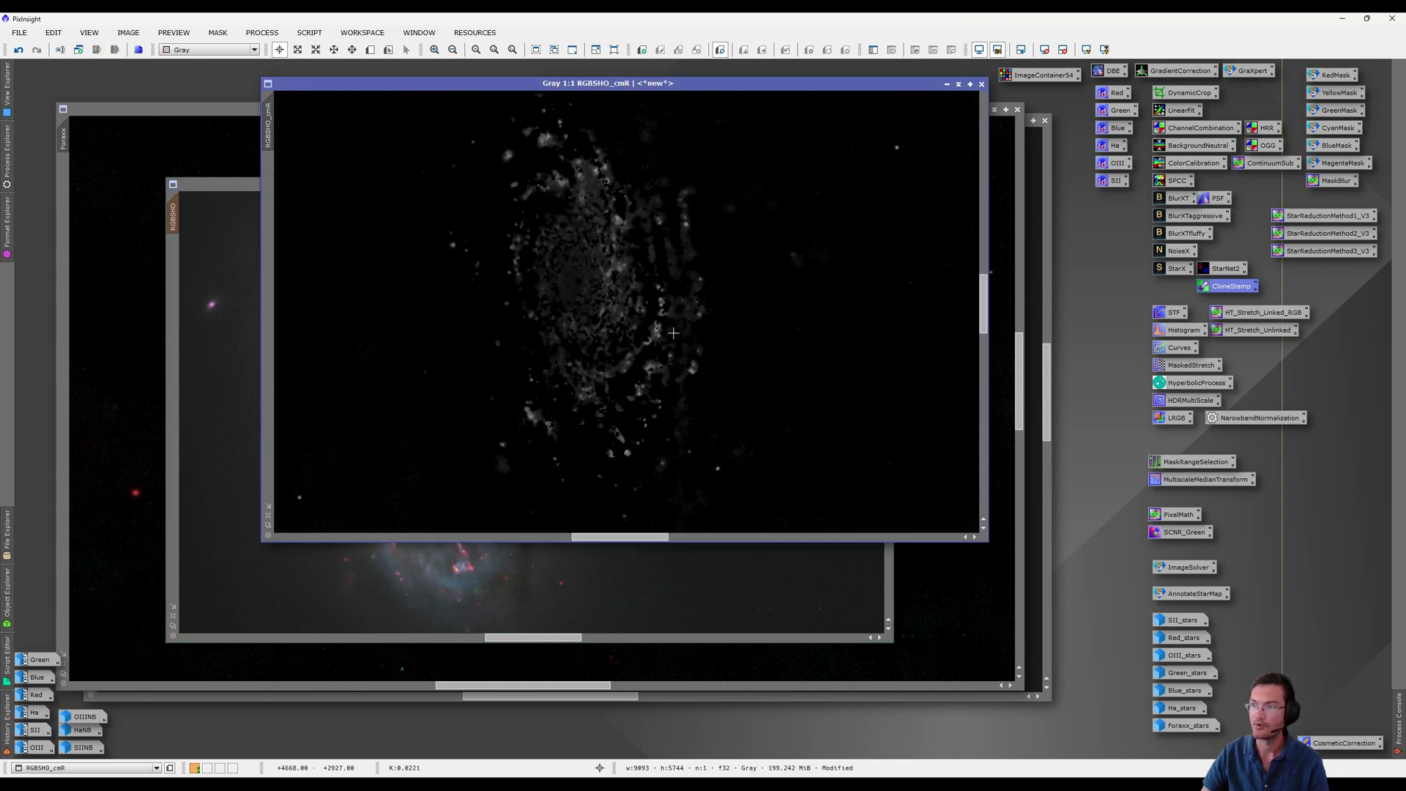
pyautogui.scroll(1, 673, 332)
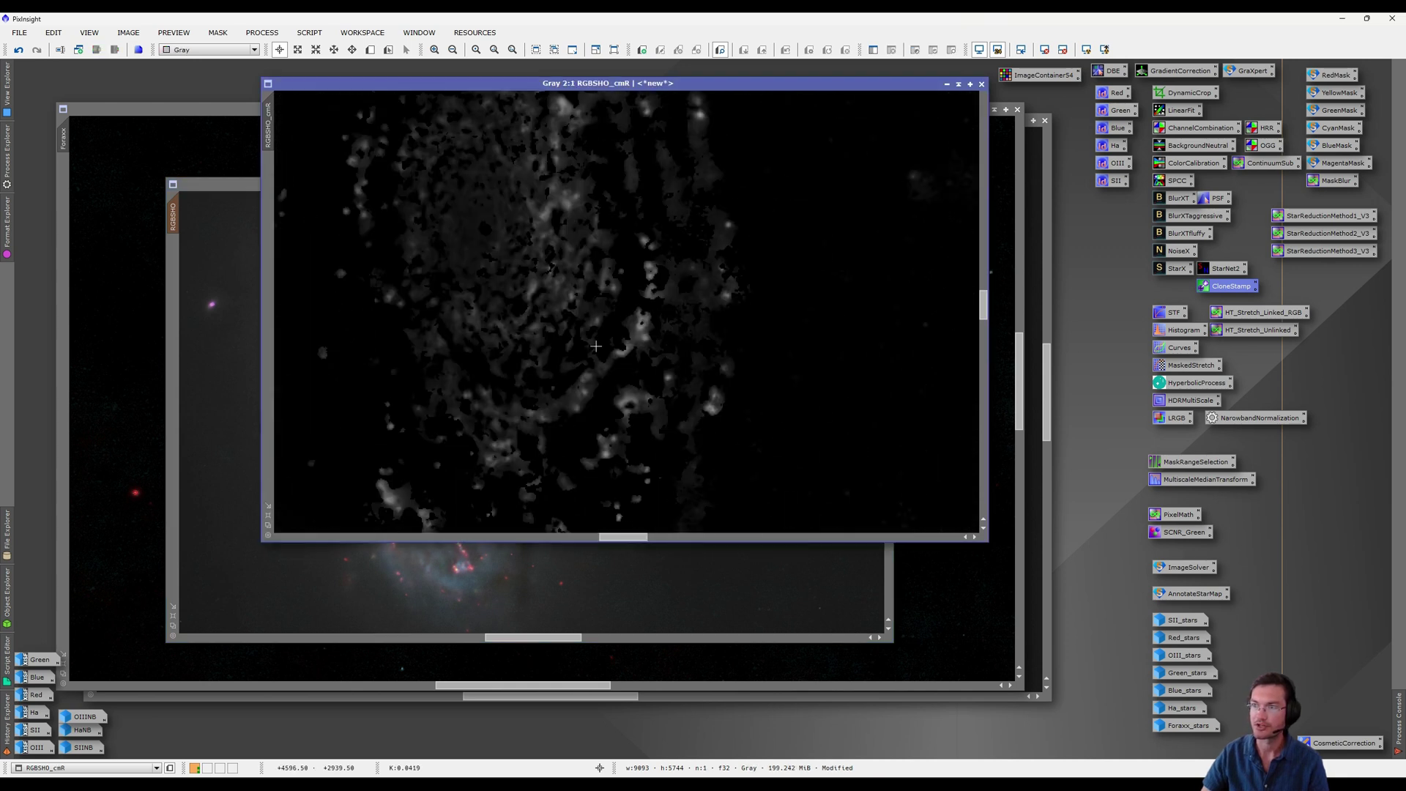
pyautogui.click(253, 32)
pyautogui.moveTo(256, 49)
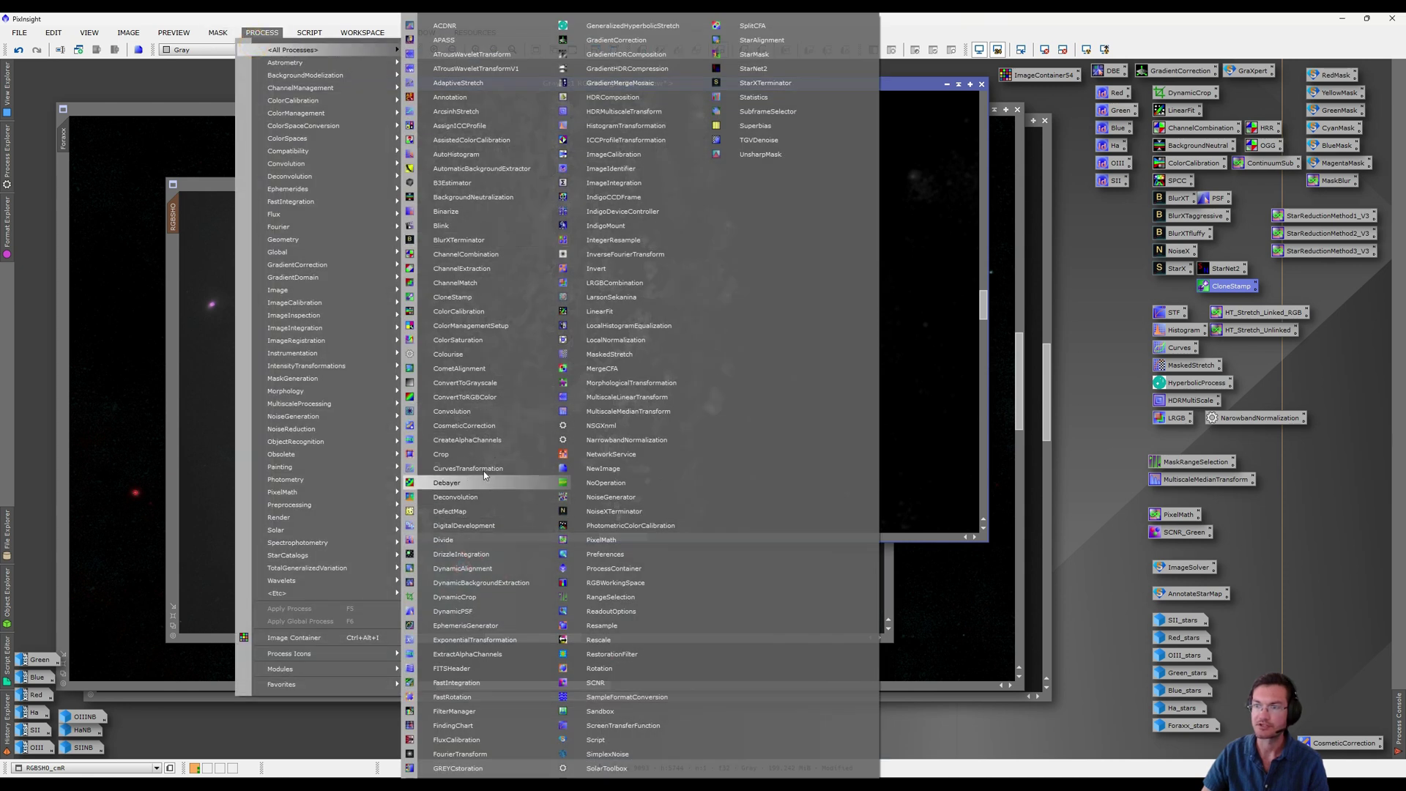
pyautogui.click(473, 416)
# Try blurring the red mask with a Convolution StdDev of 7.00, and undo the blur
pyautogui.moveTo(188, 659); pyautogui.dragTo(246, 657)
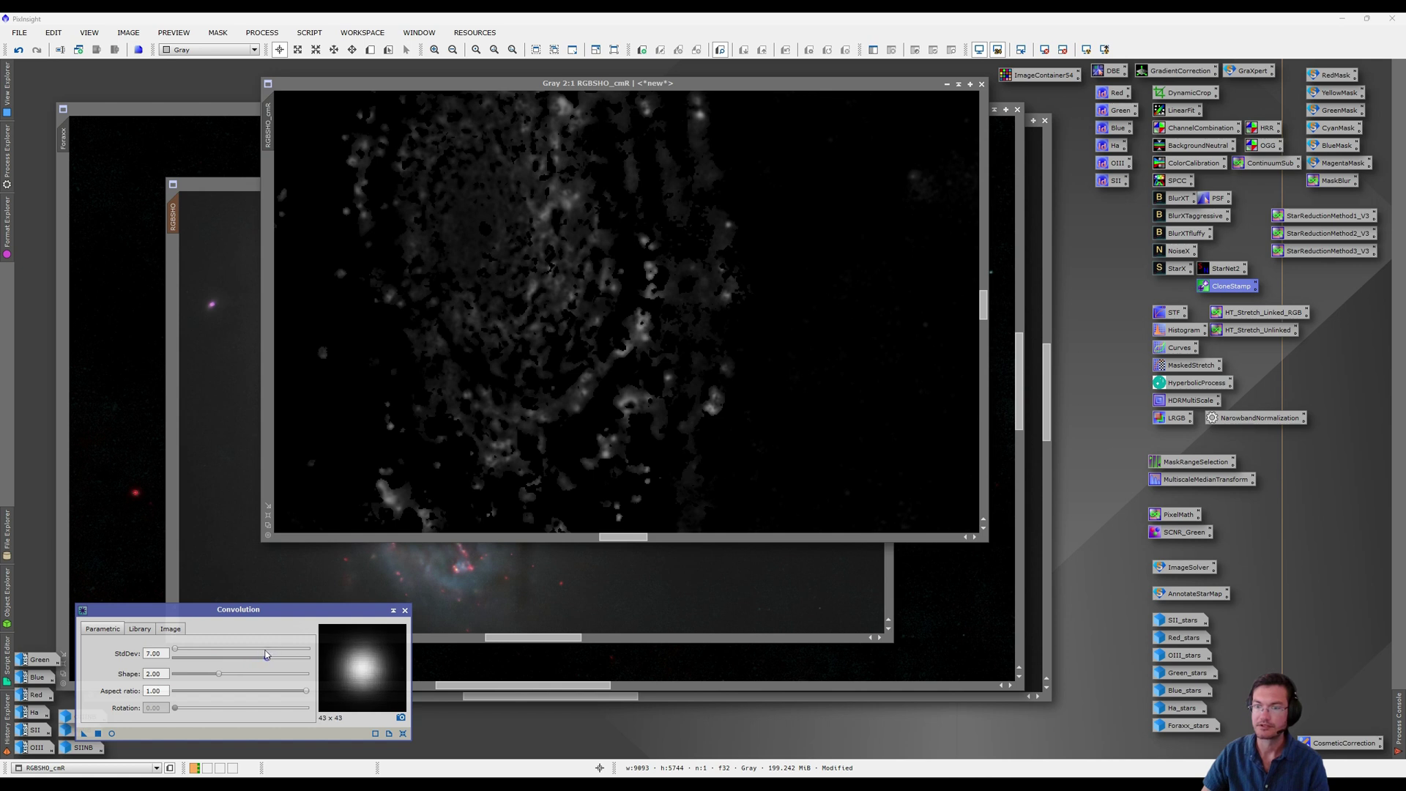
pyautogui.moveTo(85, 735); pyautogui.dragTo(432, 449)
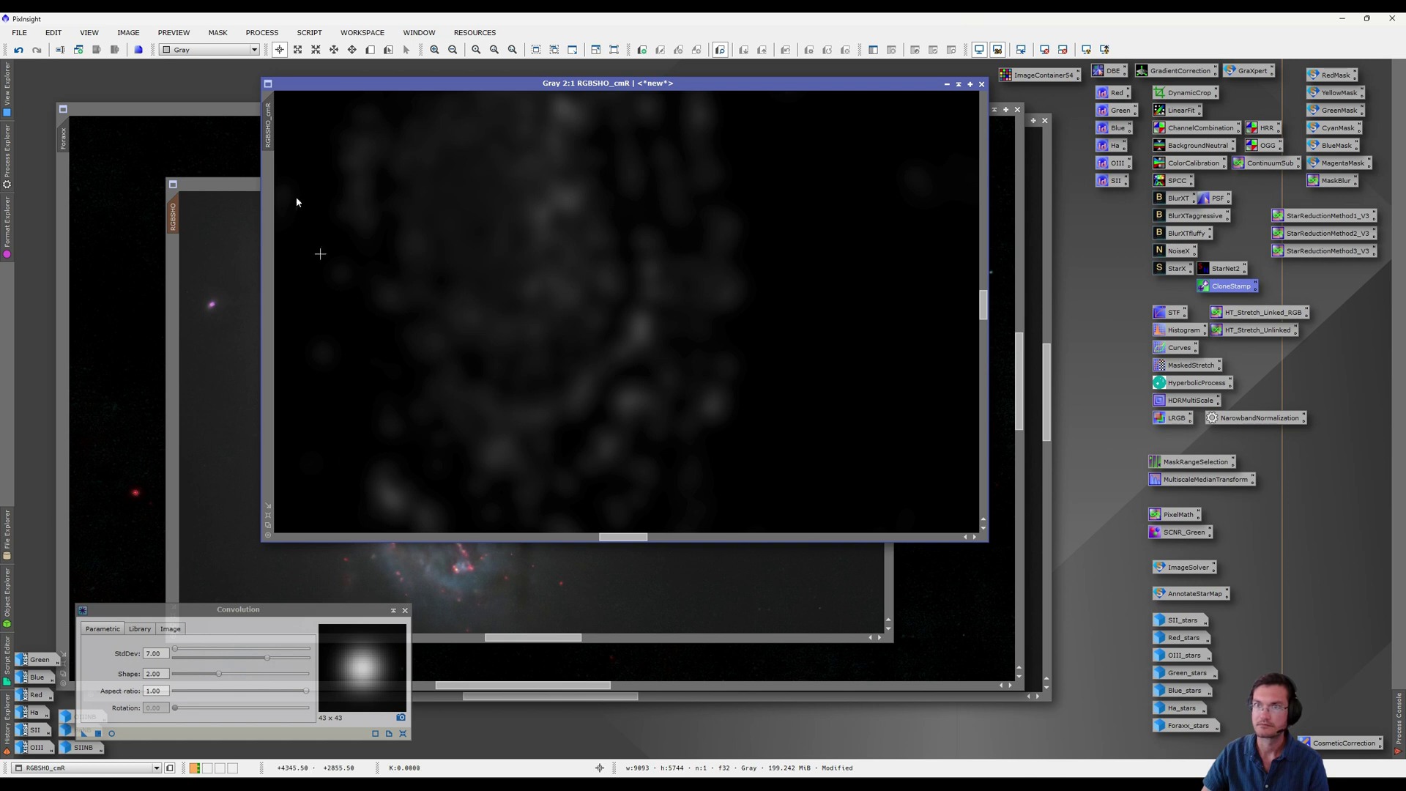
pyautogui.click(18, 49)
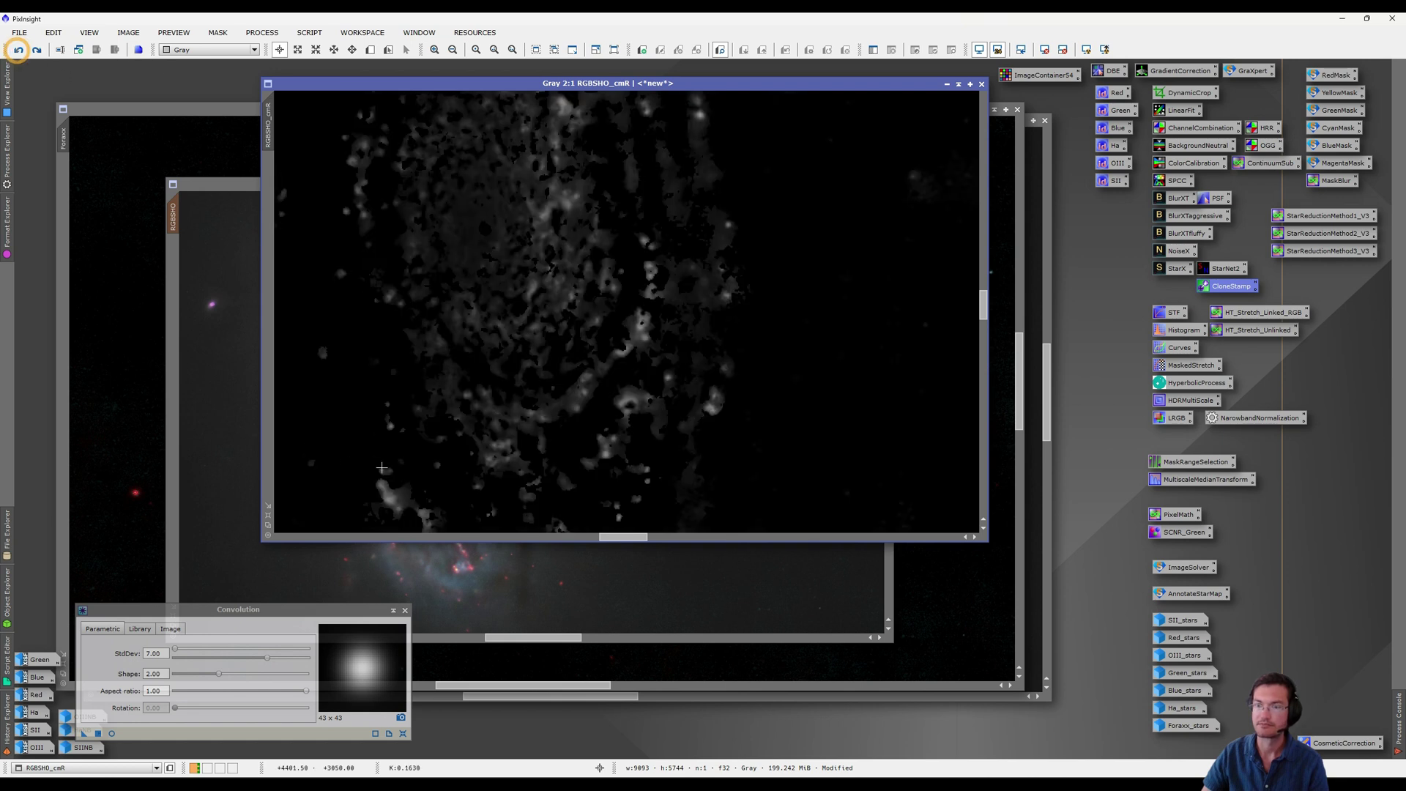
# Blur the red mask with a Convolution StdDev of 4.20, and close the process
pyautogui.moveTo(267, 658); pyautogui.dragTo(230, 658)
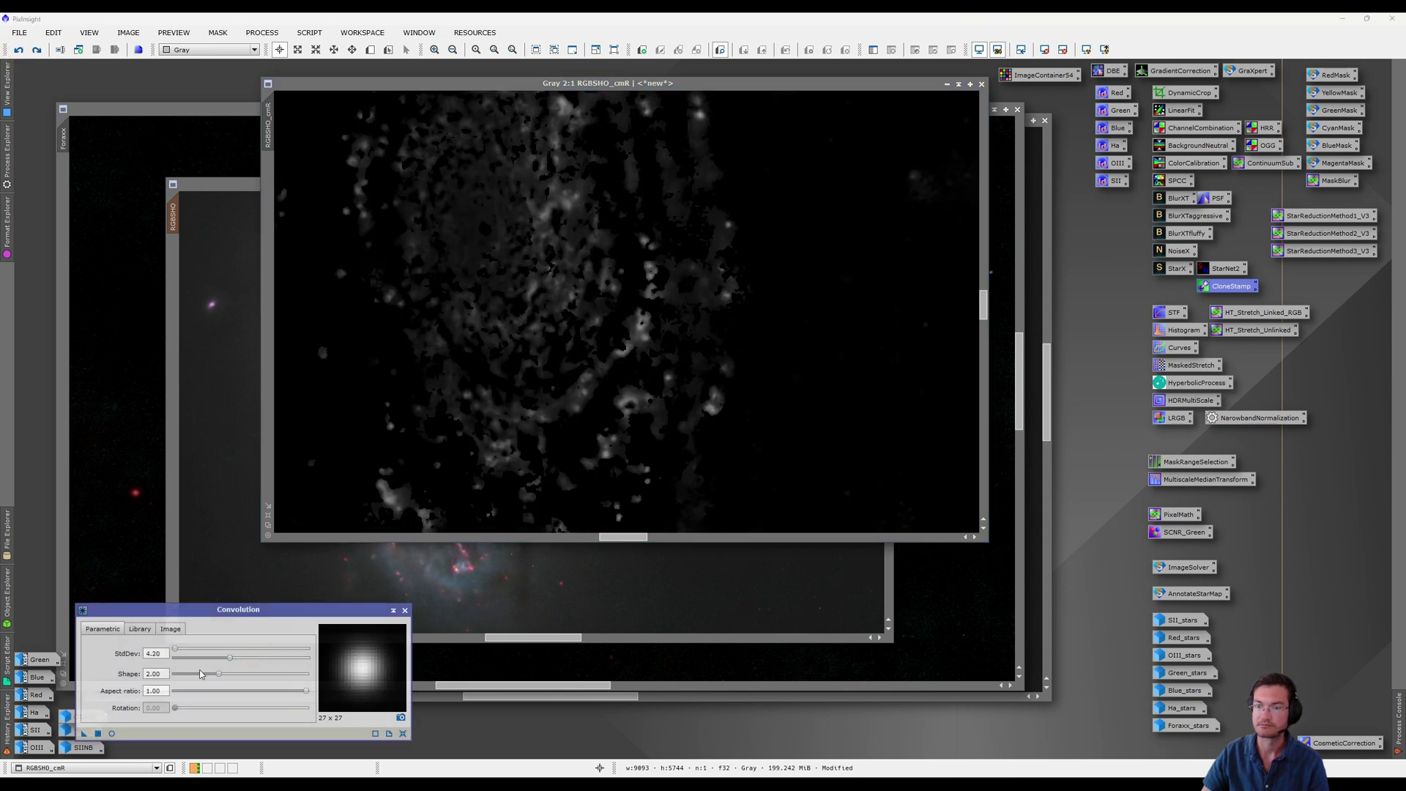
pyautogui.click(91, 733)
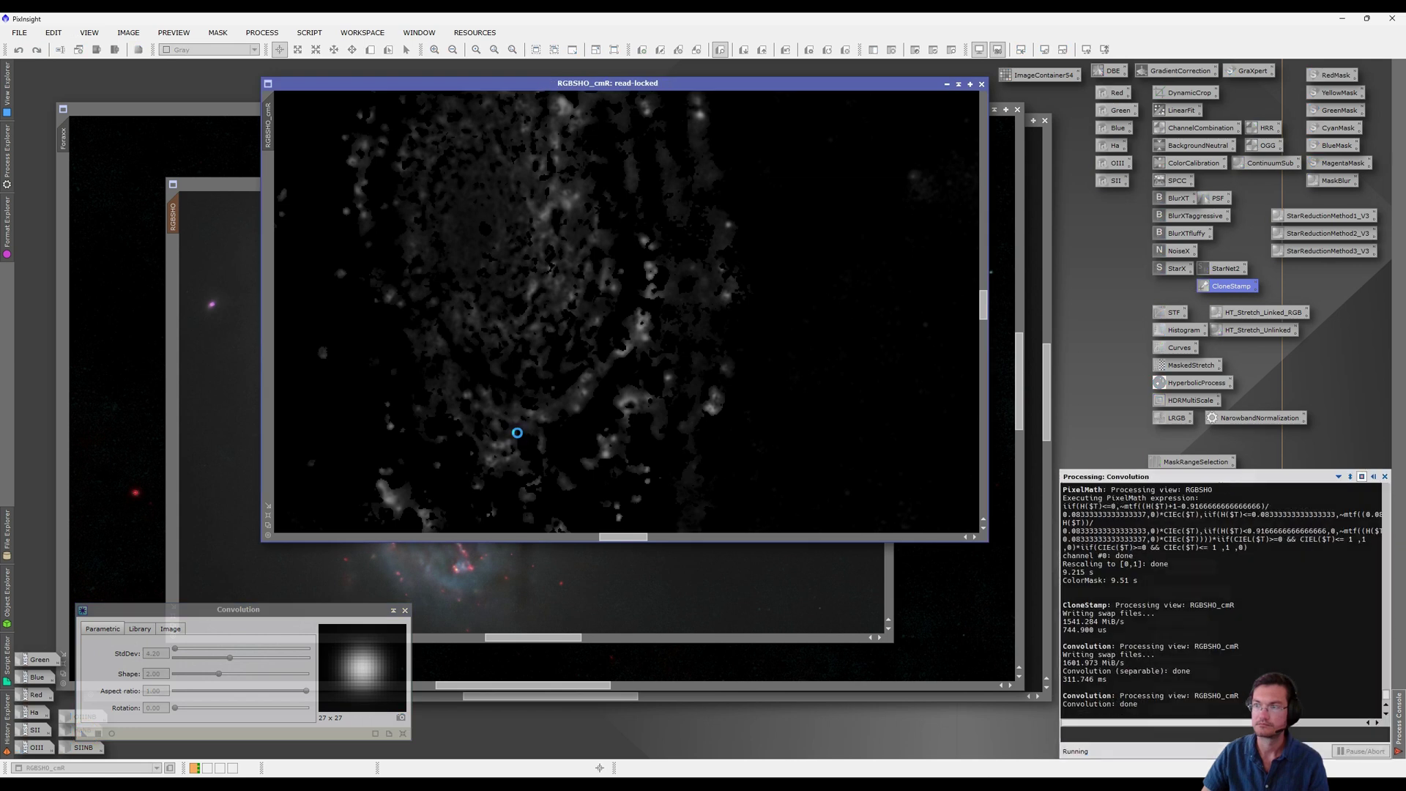
pyautogui.click(403, 612)
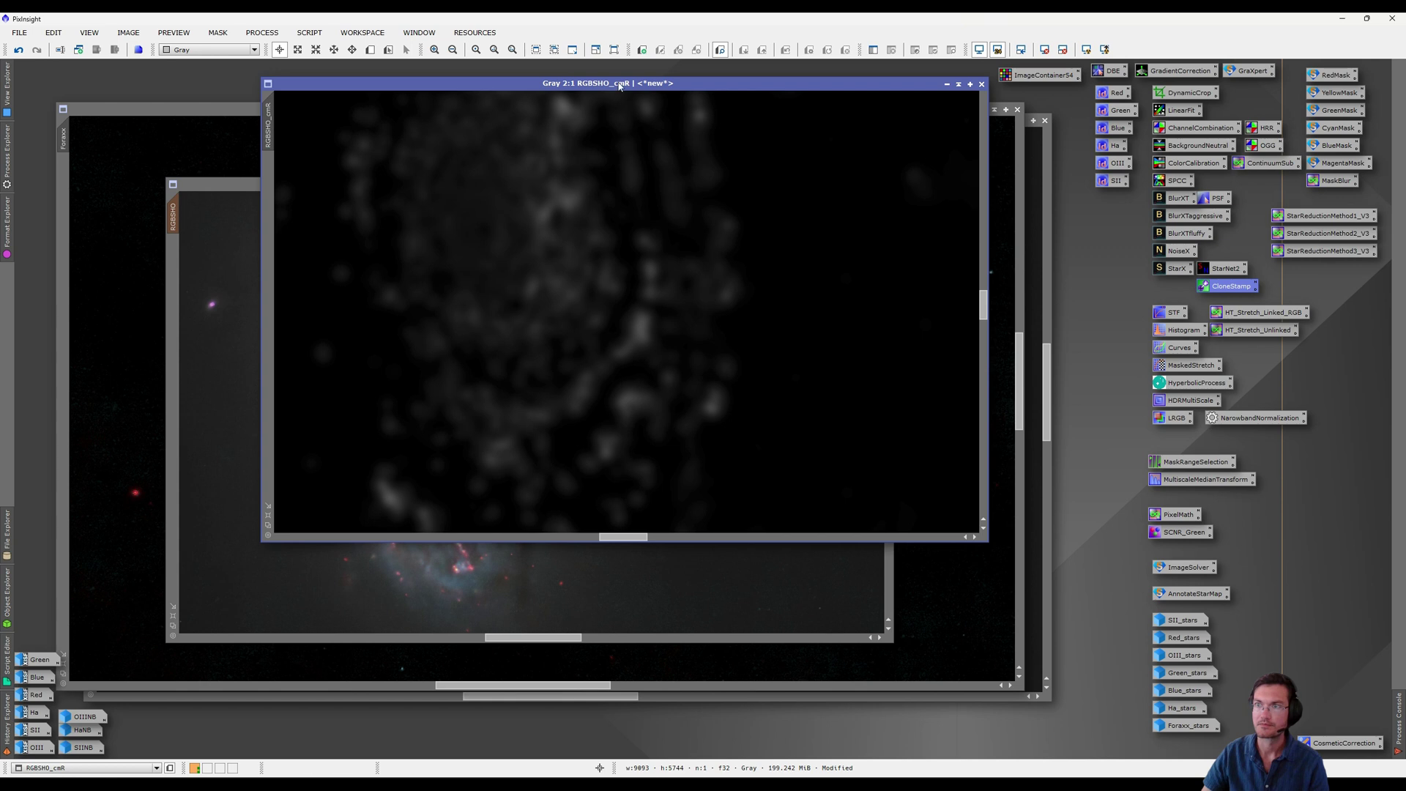
# Move the red mask aside and open CurvesTransformation on RGBSHO with a real-time preview zoomed on the galaxy
pyautogui.moveTo(725, 85); pyautogui.dragTo(459, 562)
pyautogui.click(503, 395)
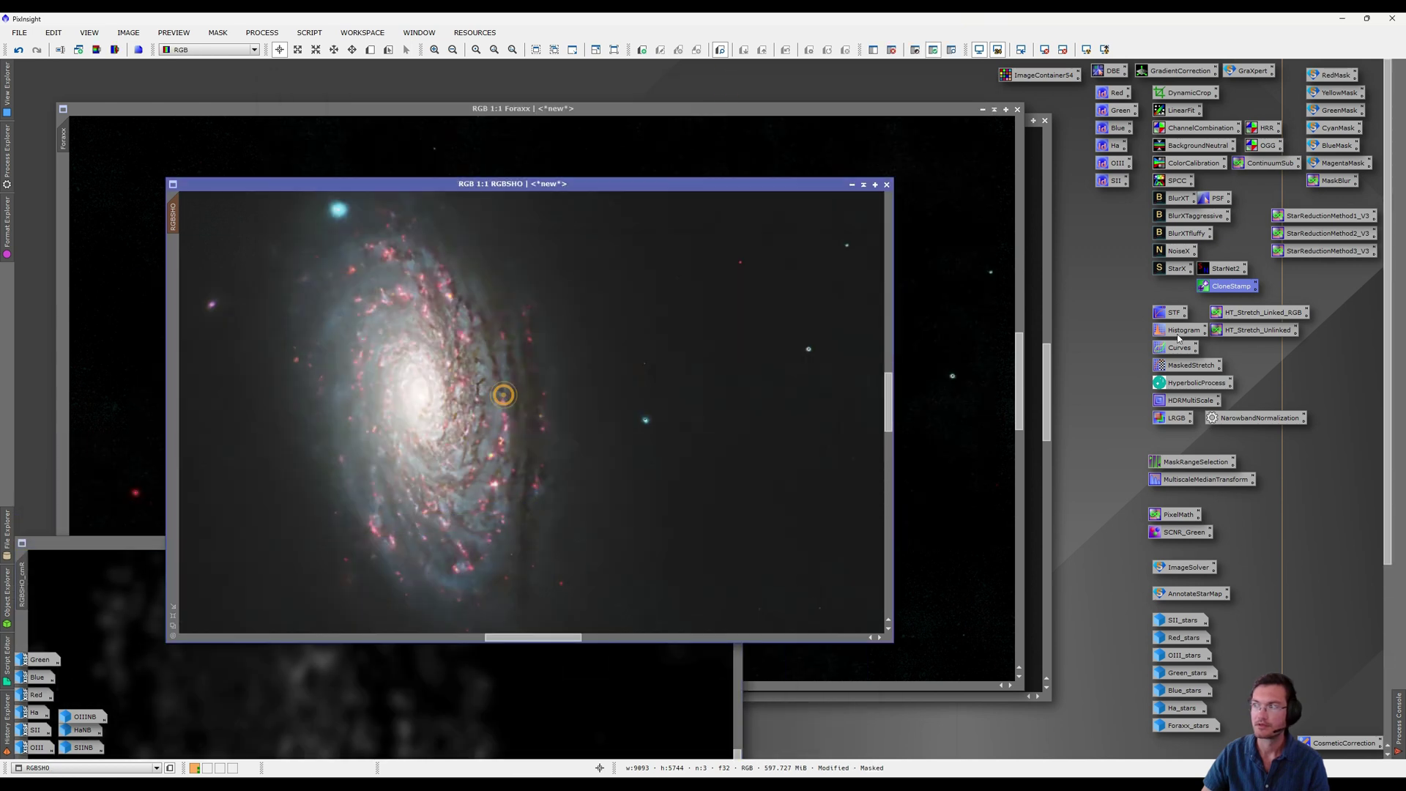
pyautogui.doubleClick(1178, 347)
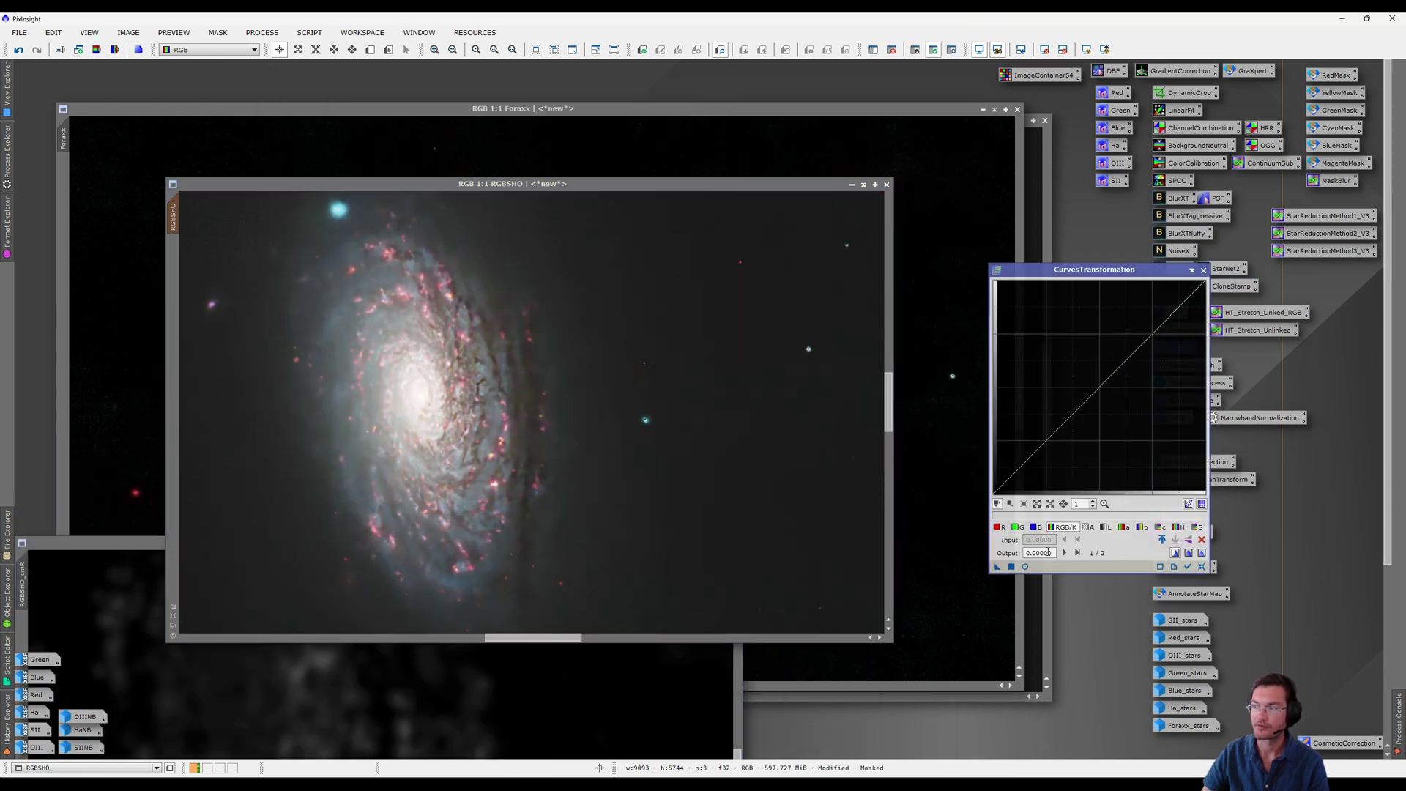
pyautogui.click(1026, 566)
pyautogui.moveTo(487, 381); pyautogui.dragTo(414, 480)
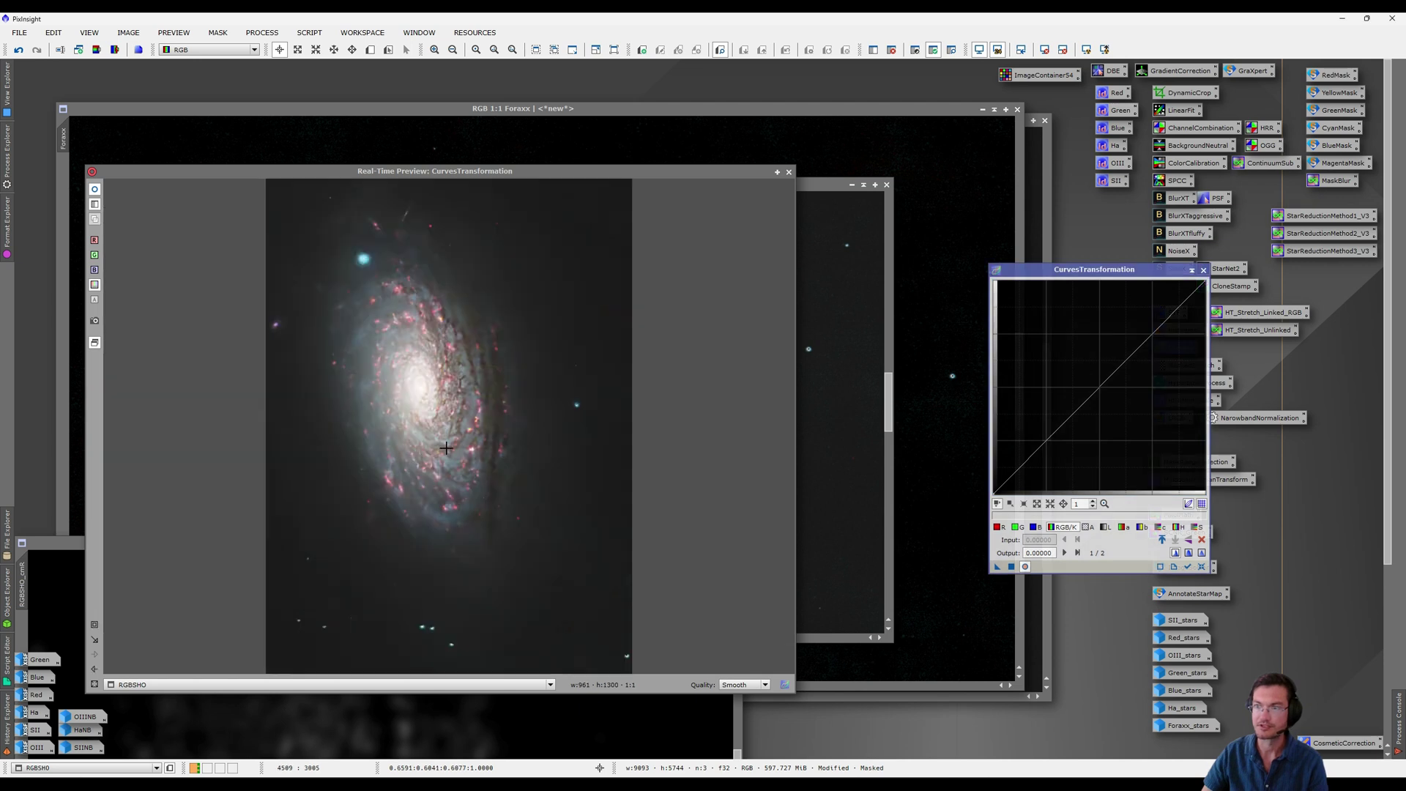
# Raise the red curve's midpoint to about 0.646 and apply the curve to the masked RGBSHO
pyautogui.click(1000, 528)
pyautogui.moveTo(1101, 384); pyautogui.dragTo(1099, 356)
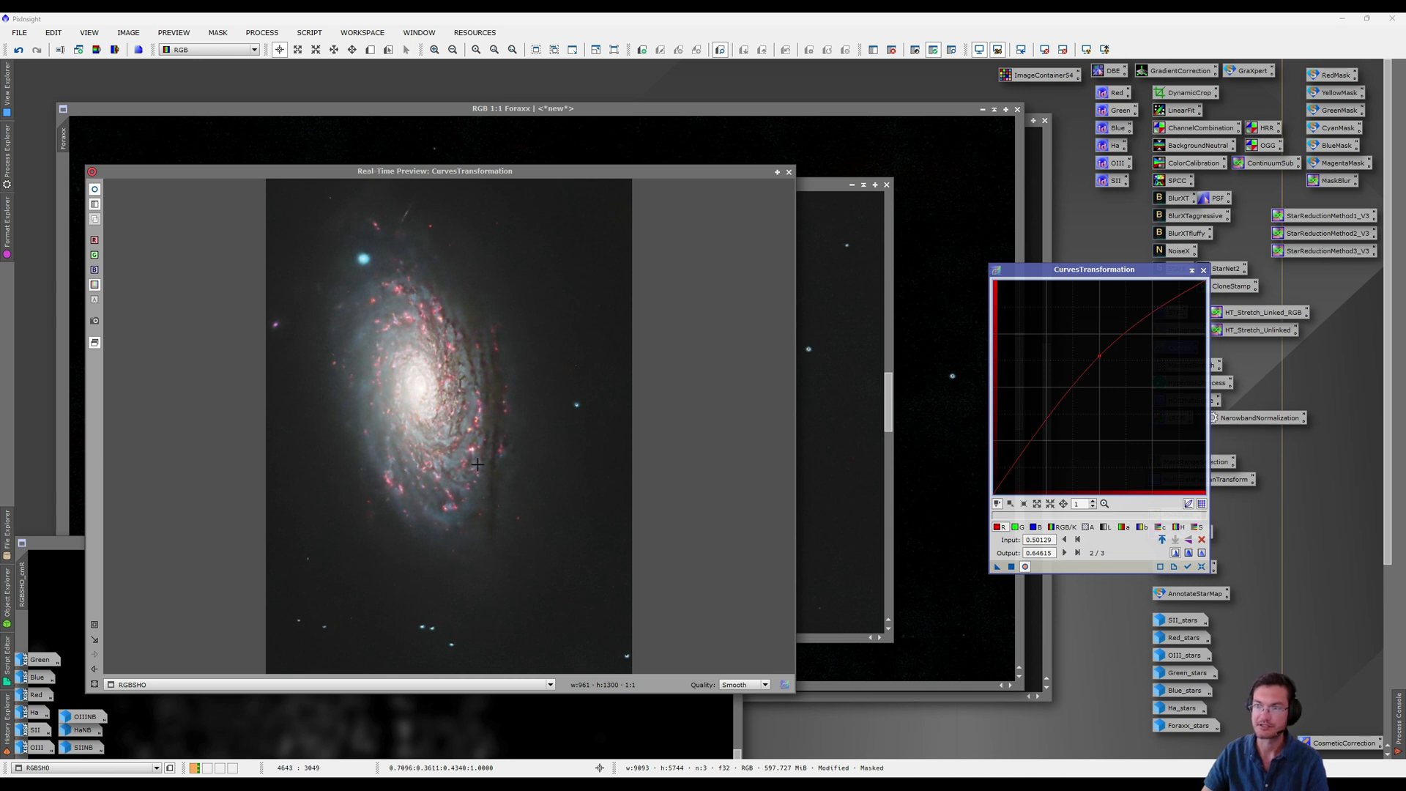
pyautogui.click(1011, 567)
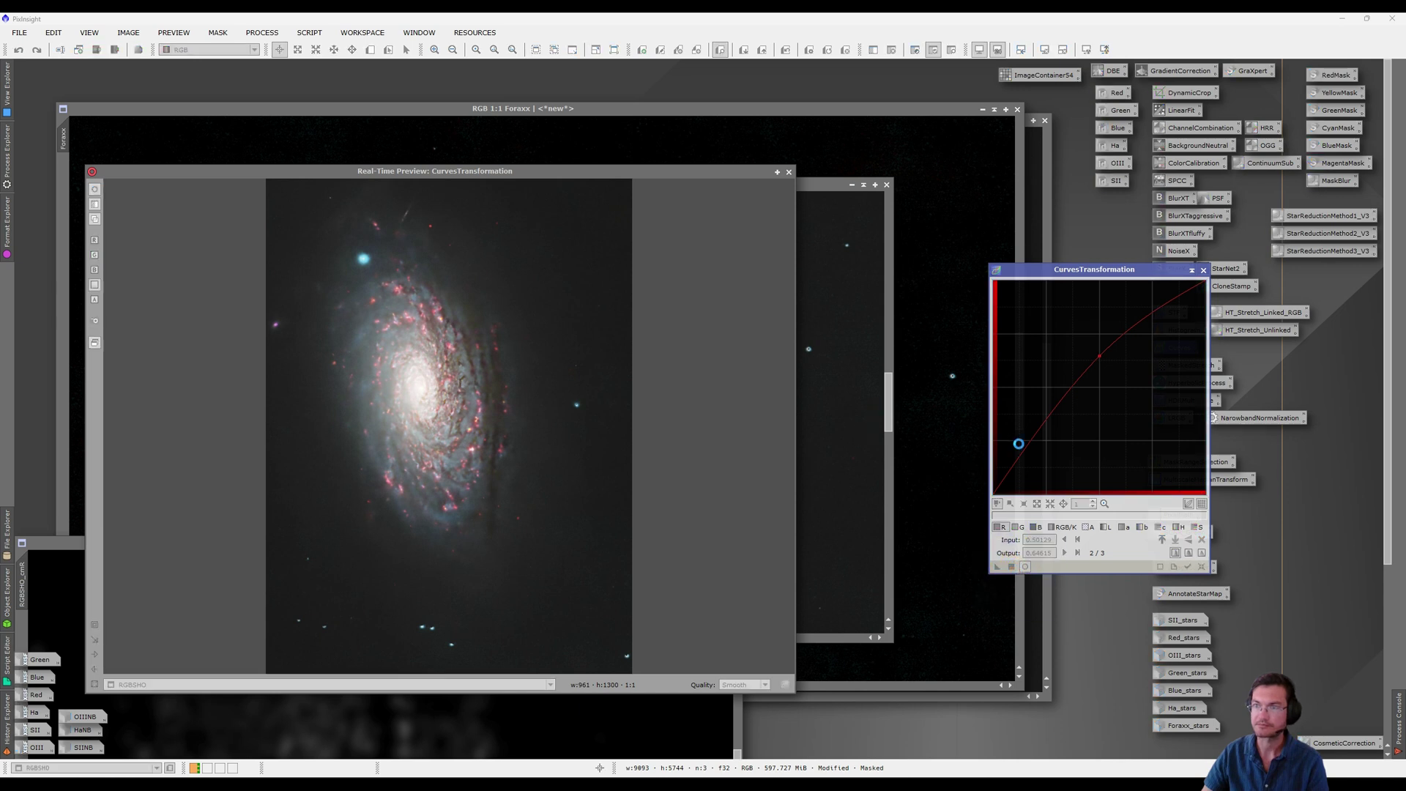
# Close CurvesTransformation and its real-time preview, and close the red mask image without saving
pyautogui.click(1203, 269)
pyautogui.click(789, 172)
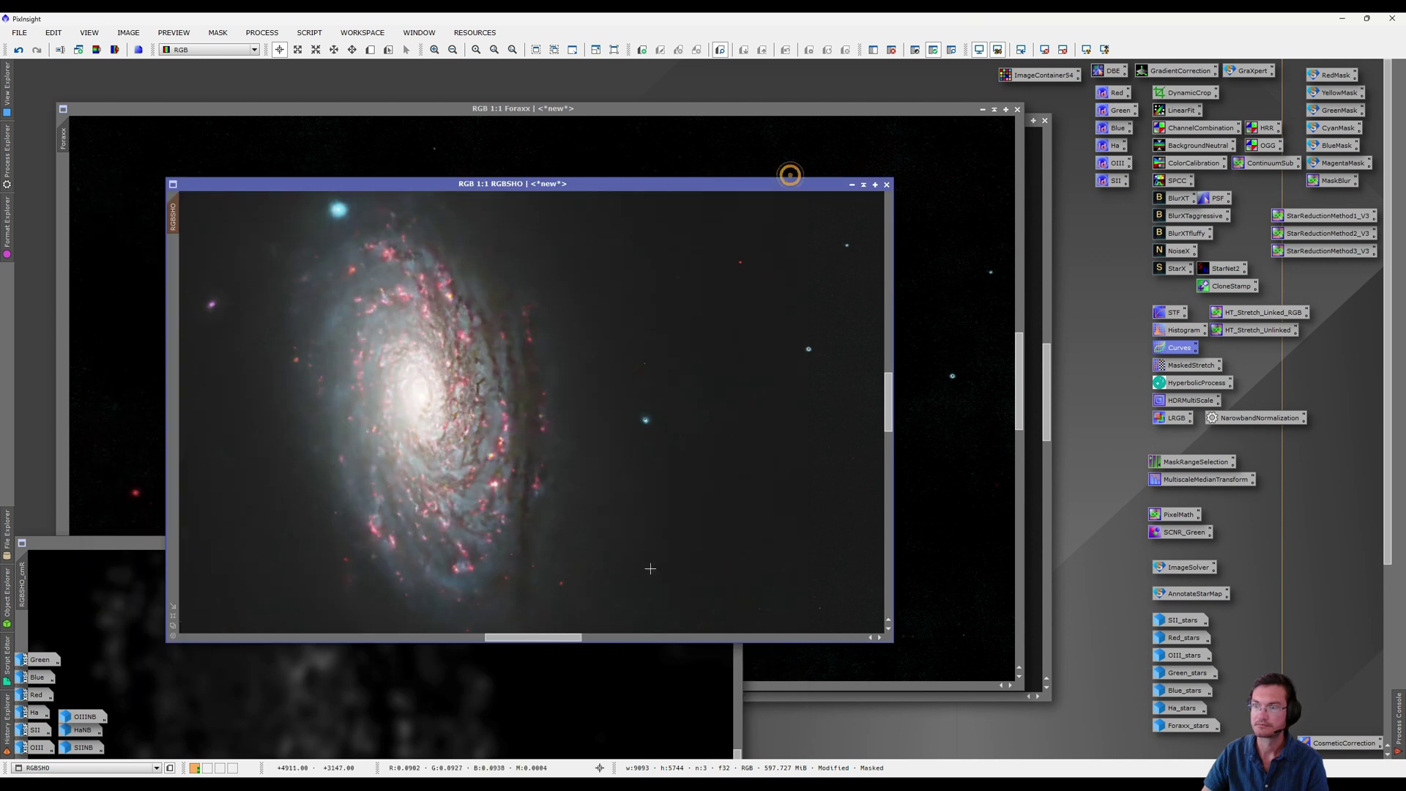
pyautogui.click(550, 669)
pyautogui.click(735, 543)
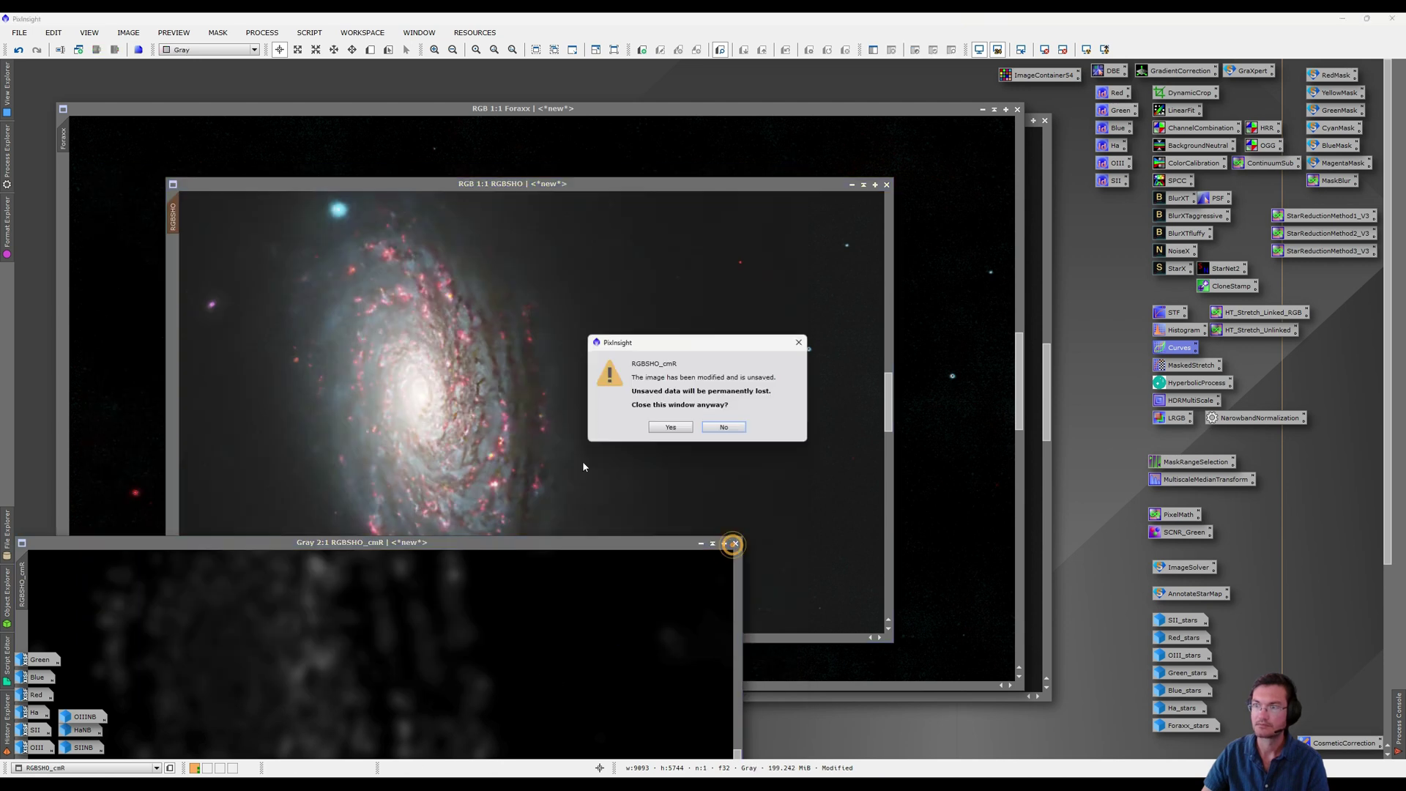
pyautogui.click(671, 428)
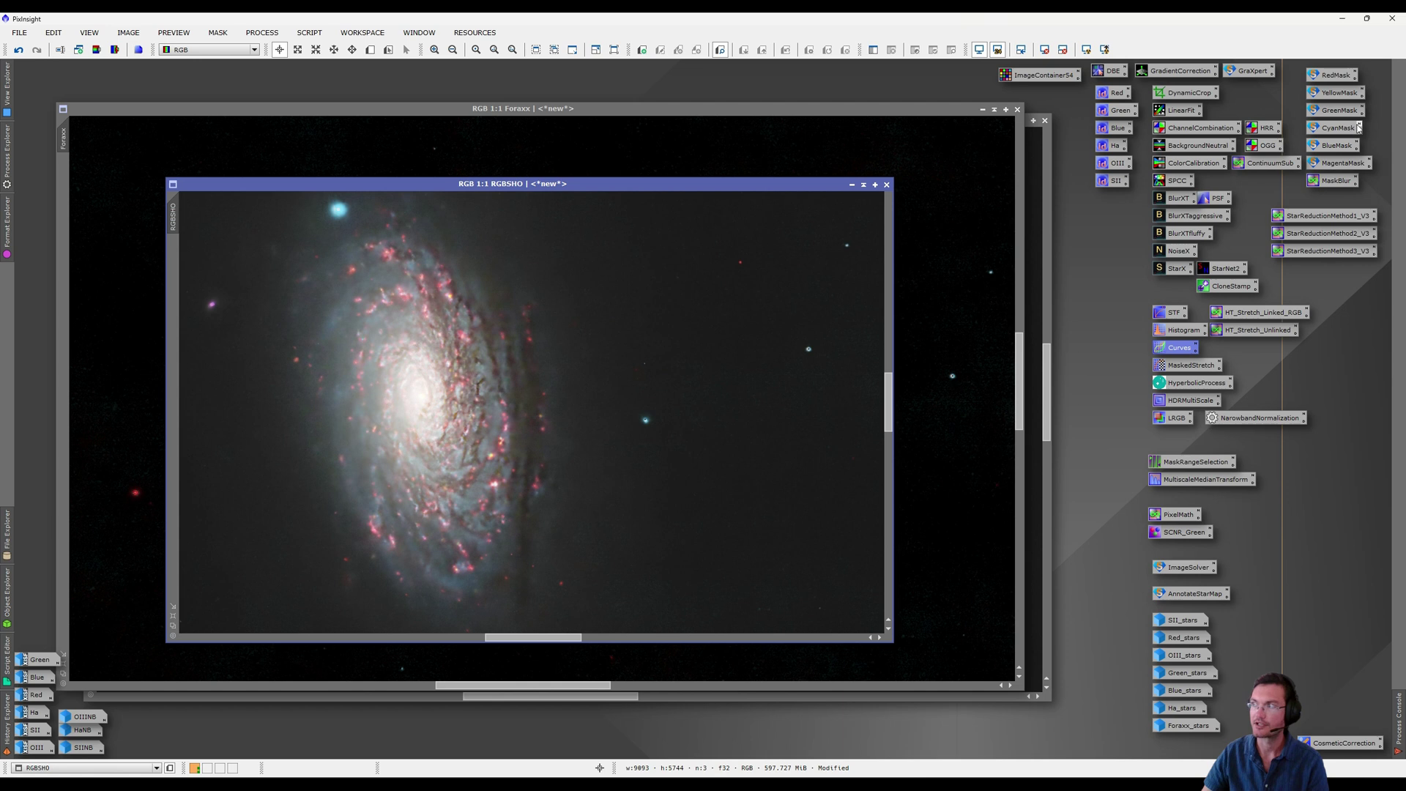
# Generate a cyan colour mask from RGBSHO with the saved CyanMask instance, and soften it with the saved MaskBlur instance
pyautogui.moveTo(1337, 136); pyautogui.dragTo(504, 359)
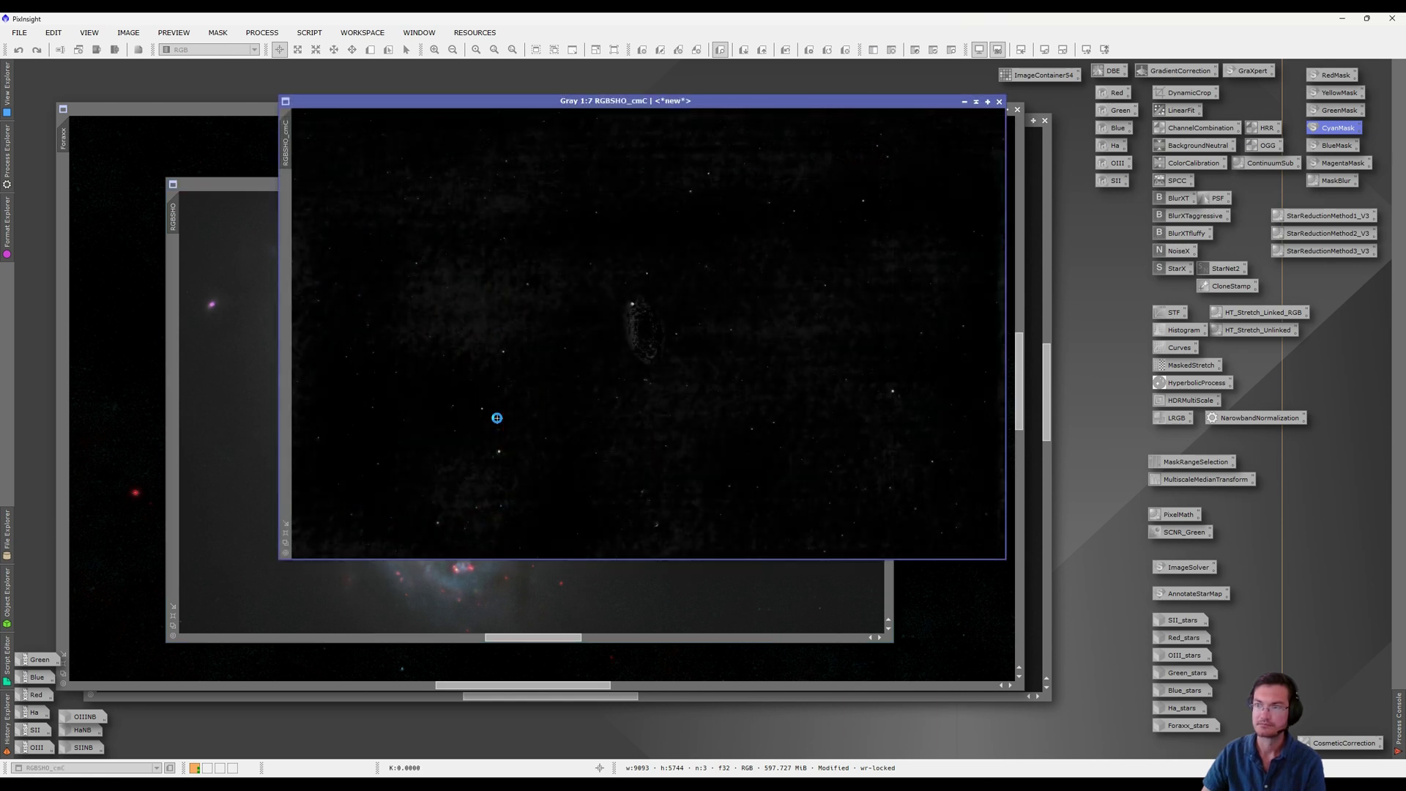
pyautogui.scroll(5, 660, 327)
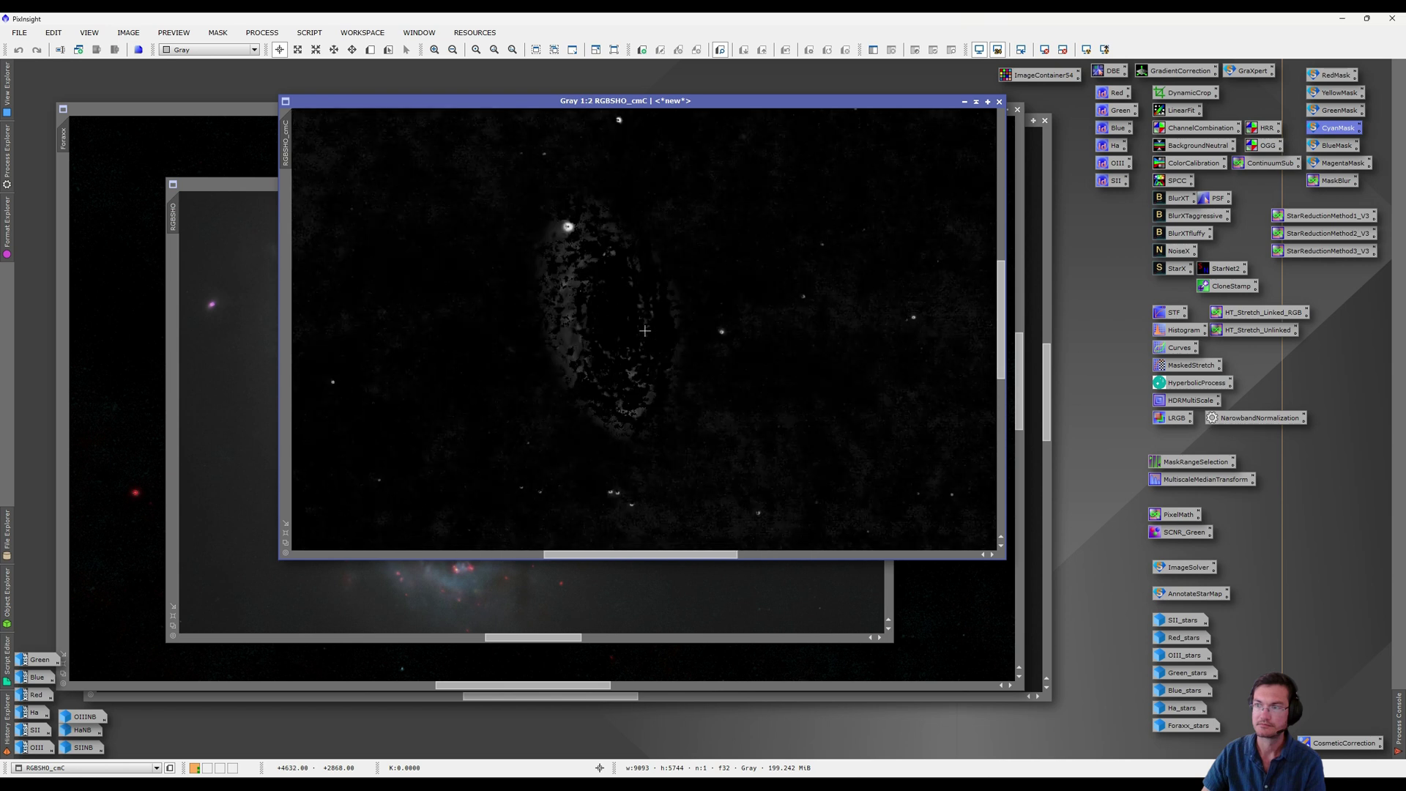
pyautogui.scroll(1, 644, 330)
pyautogui.scroll(-1, 624, 433)
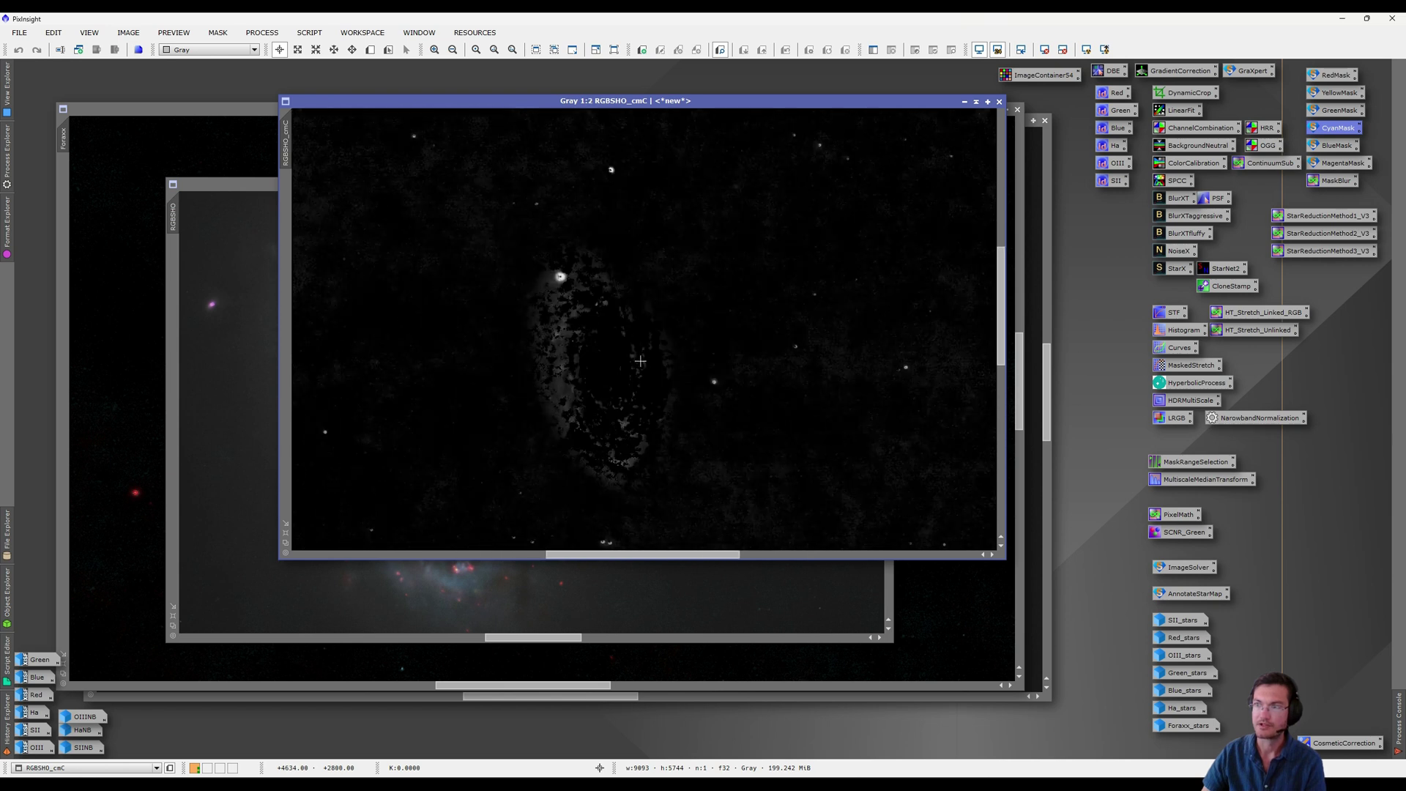
pyautogui.scroll(1, 630, 378)
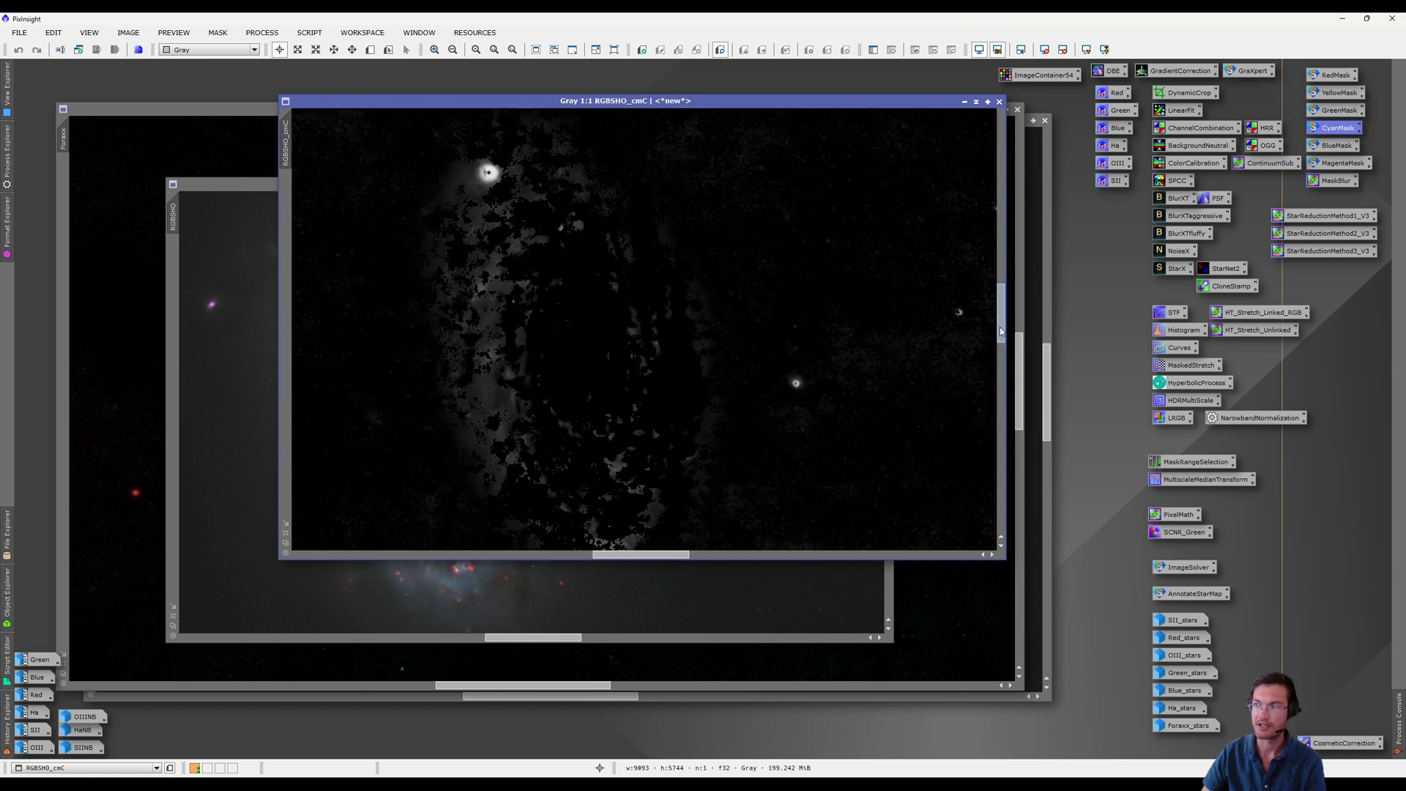
pyautogui.scroll(-1, 1001, 334)
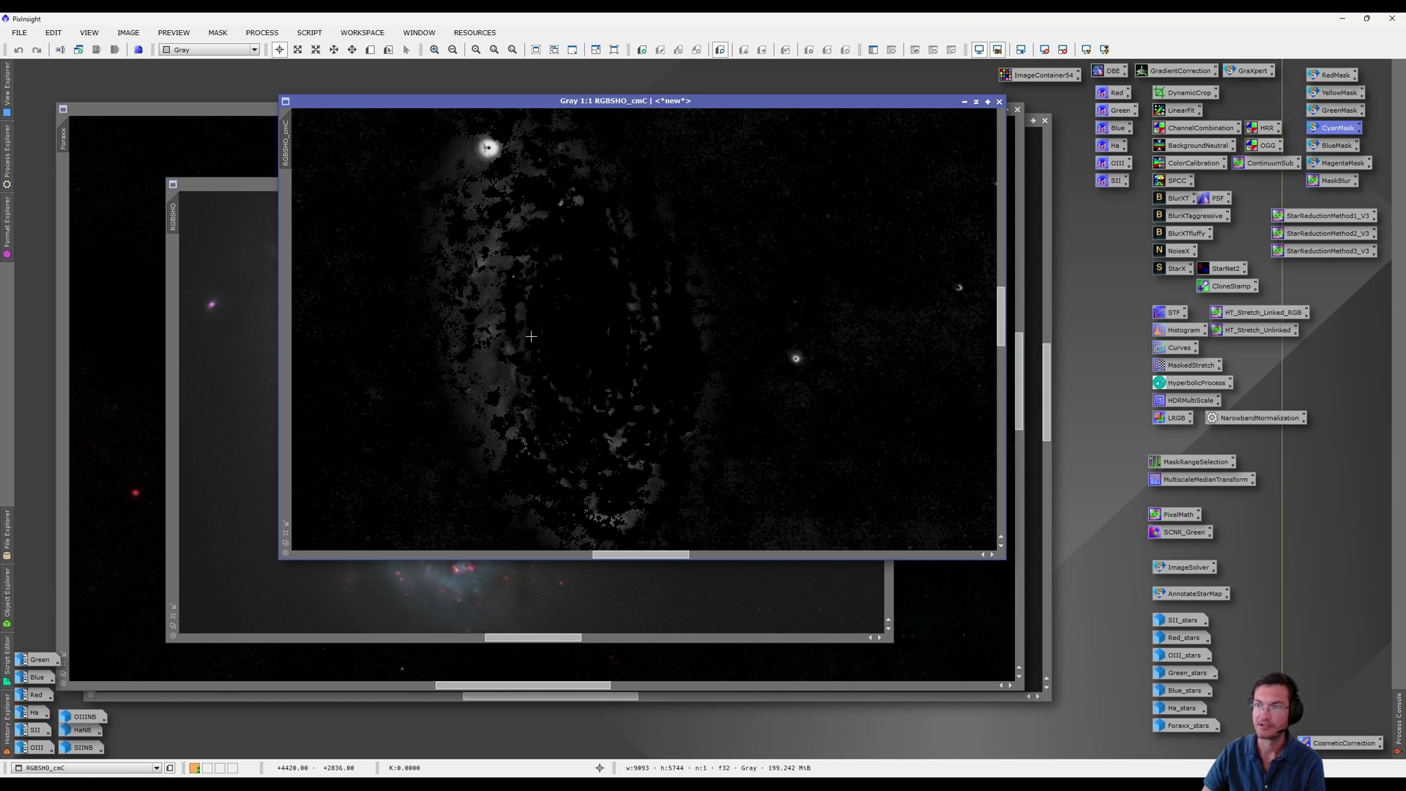
pyautogui.moveTo(1334, 178); pyautogui.dragTo(607, 254)
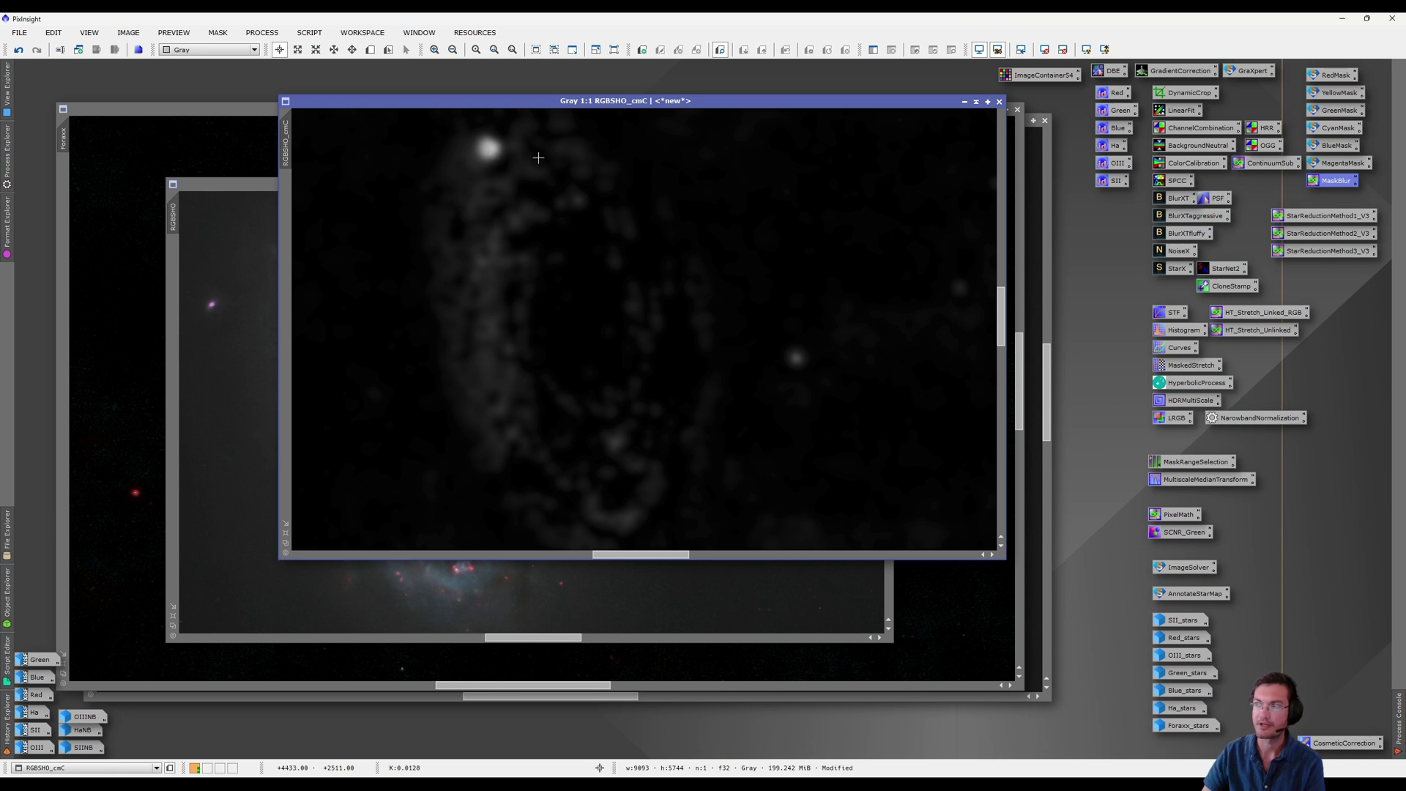
# Clone out the bright star beside the galaxy in the cyan mask with a CloneStamp radius of 60, and close CloneStamp
pyautogui.doubleClick(1218, 287)
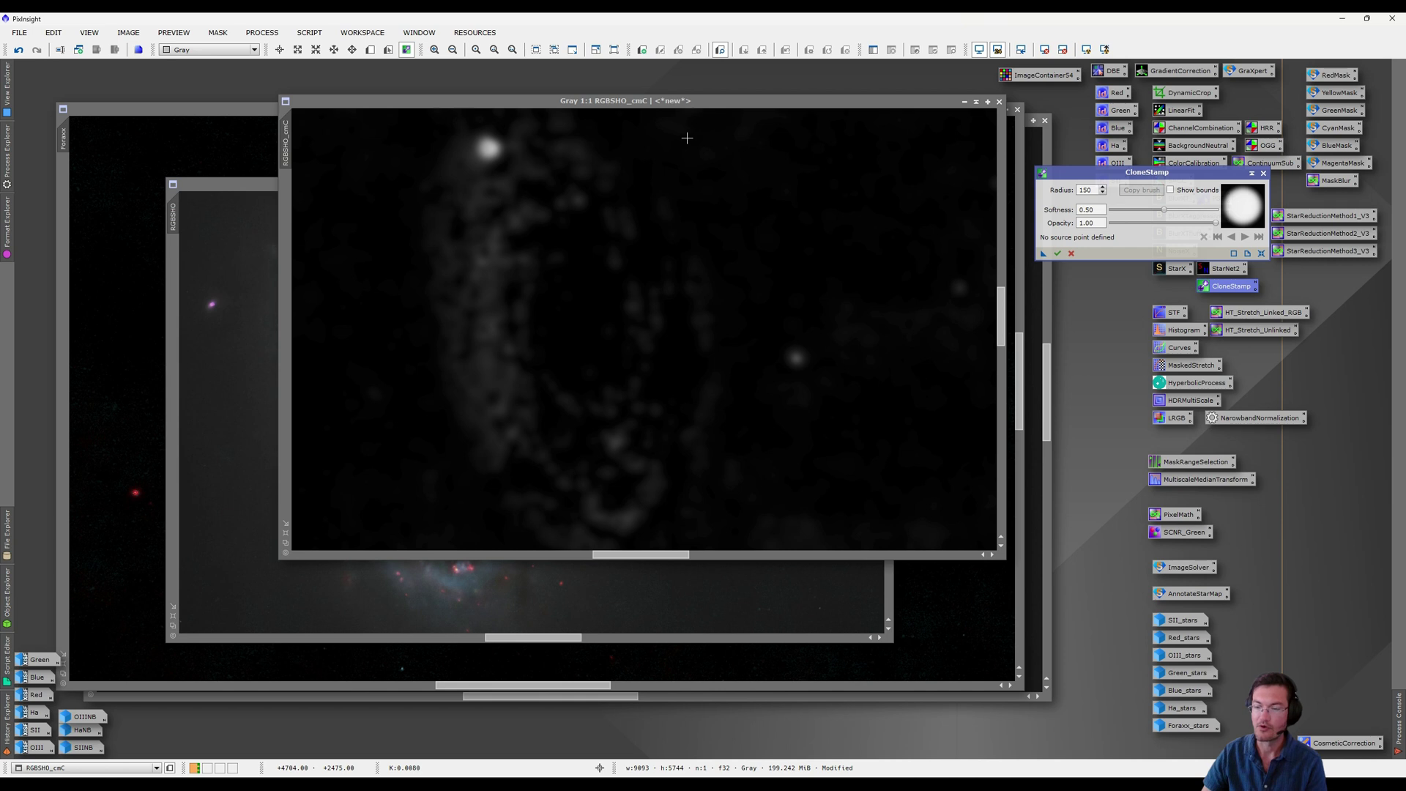
pyautogui.keyDown('ctrl'); pyautogui.click(339, 158); pyautogui.keyUp('ctrl')
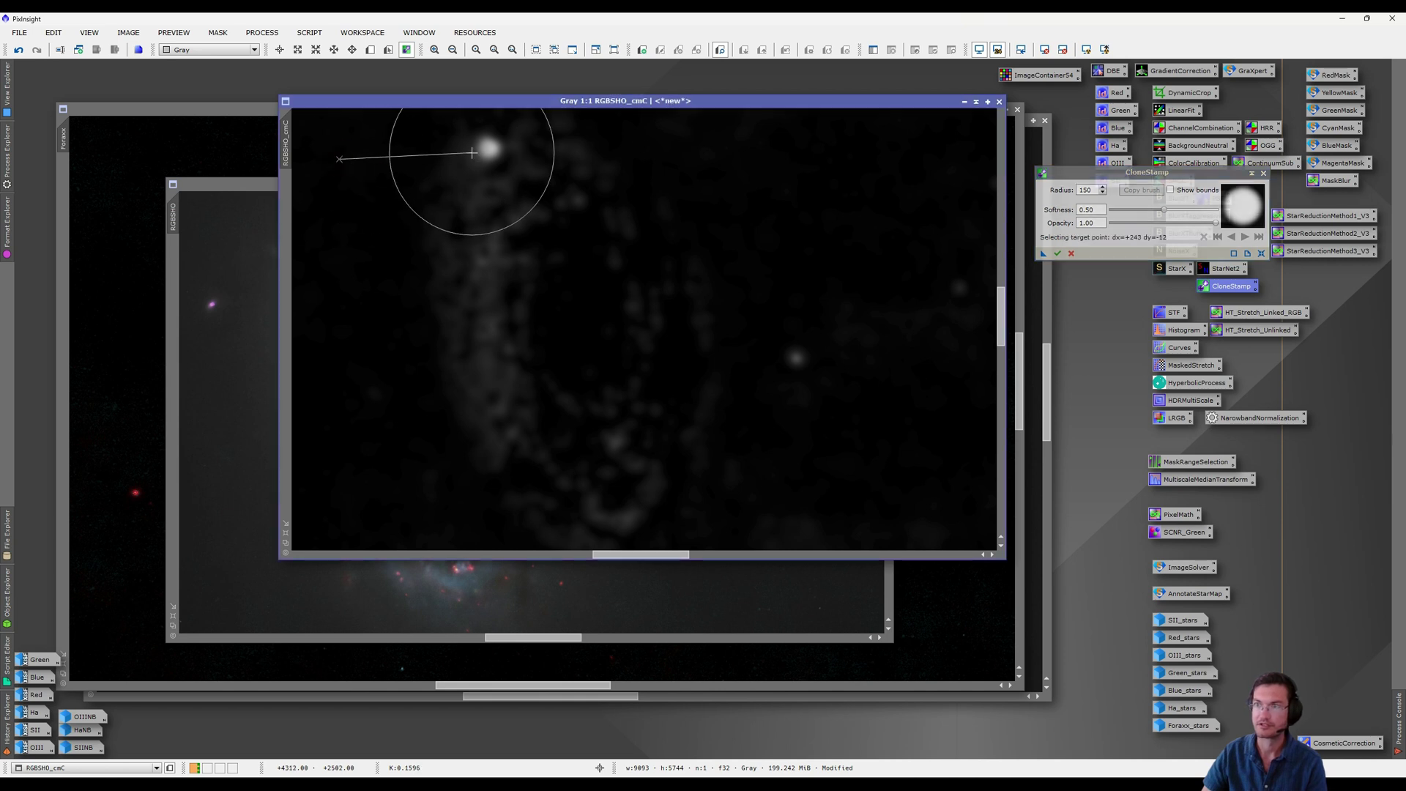
pyautogui.doubleClick(1093, 193)
pyautogui.write('60')
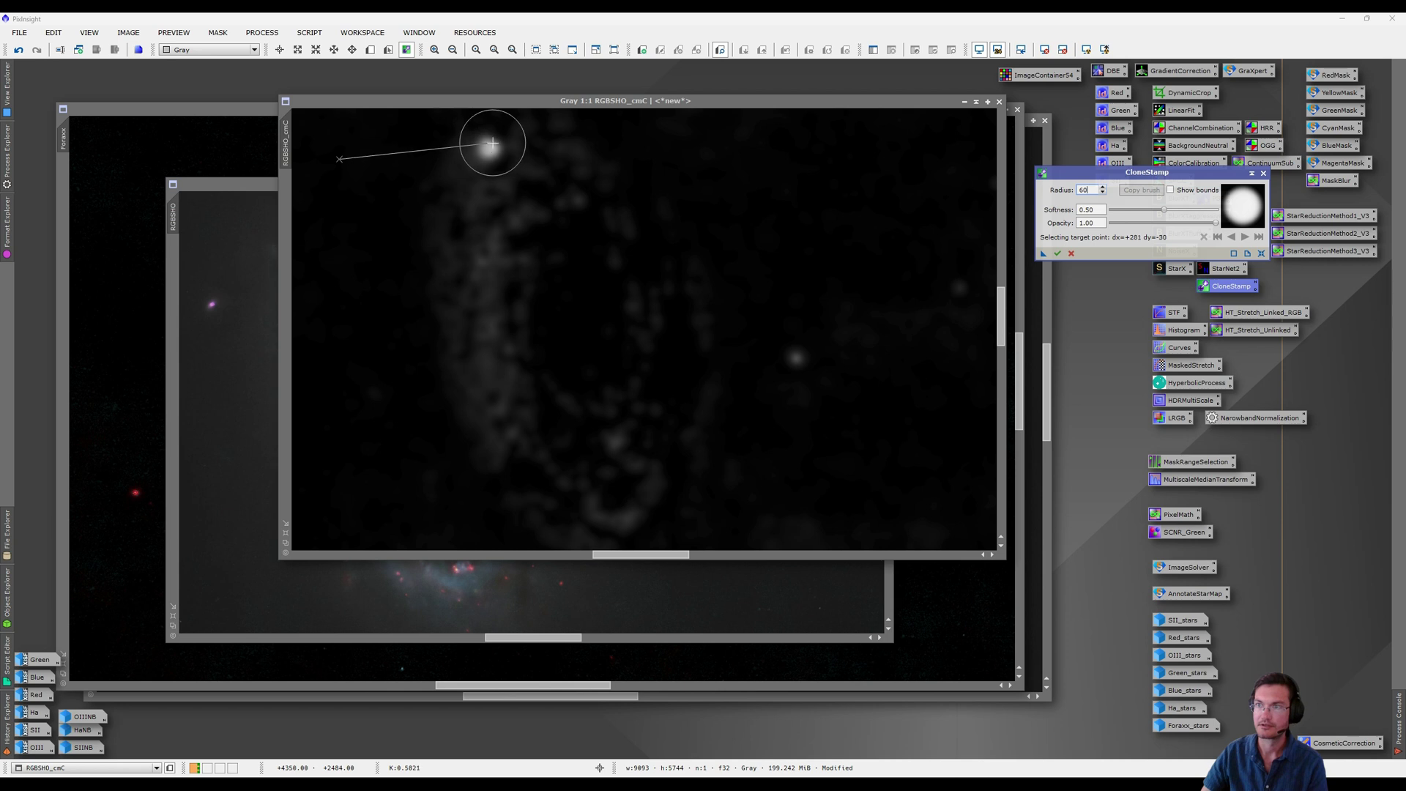
pyautogui.click(486, 147)
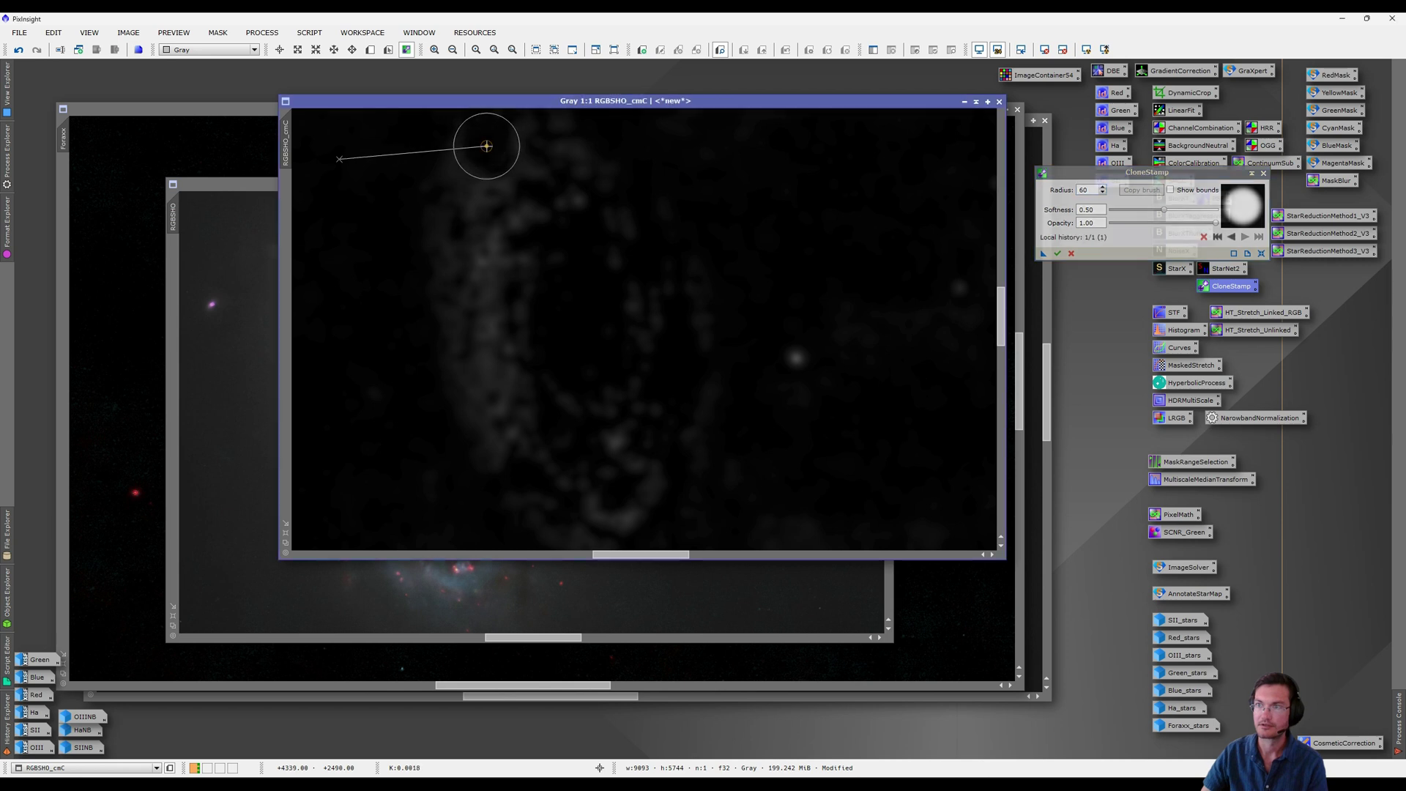
pyautogui.click(1057, 254)
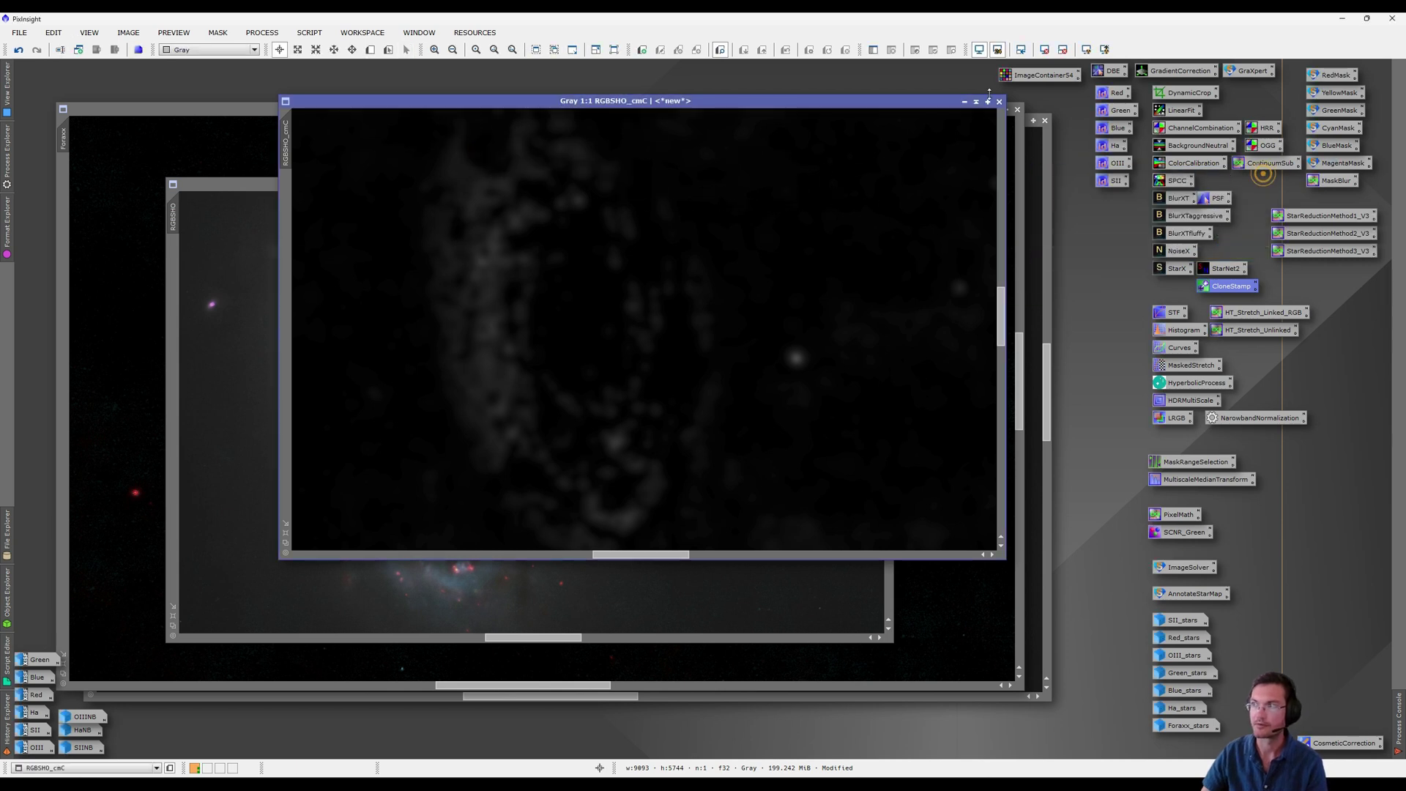
# Apply the cyan mask to RGBSHO and open CurvesTransformation with a real-time preview of the galaxy
pyautogui.moveTo(842, 101); pyautogui.dragTo(604, 468)
pyautogui.click(546, 381)
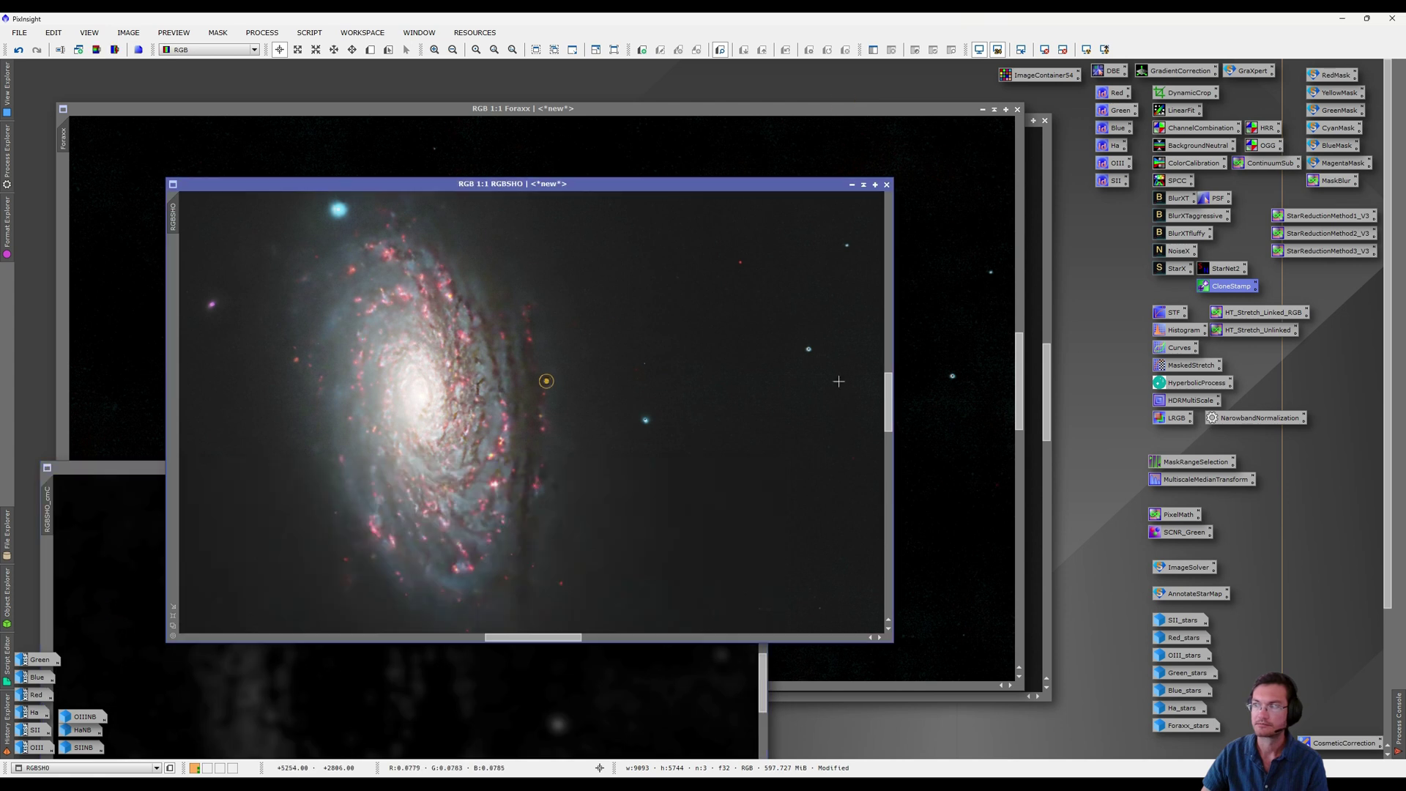
pyautogui.doubleClick(1176, 348)
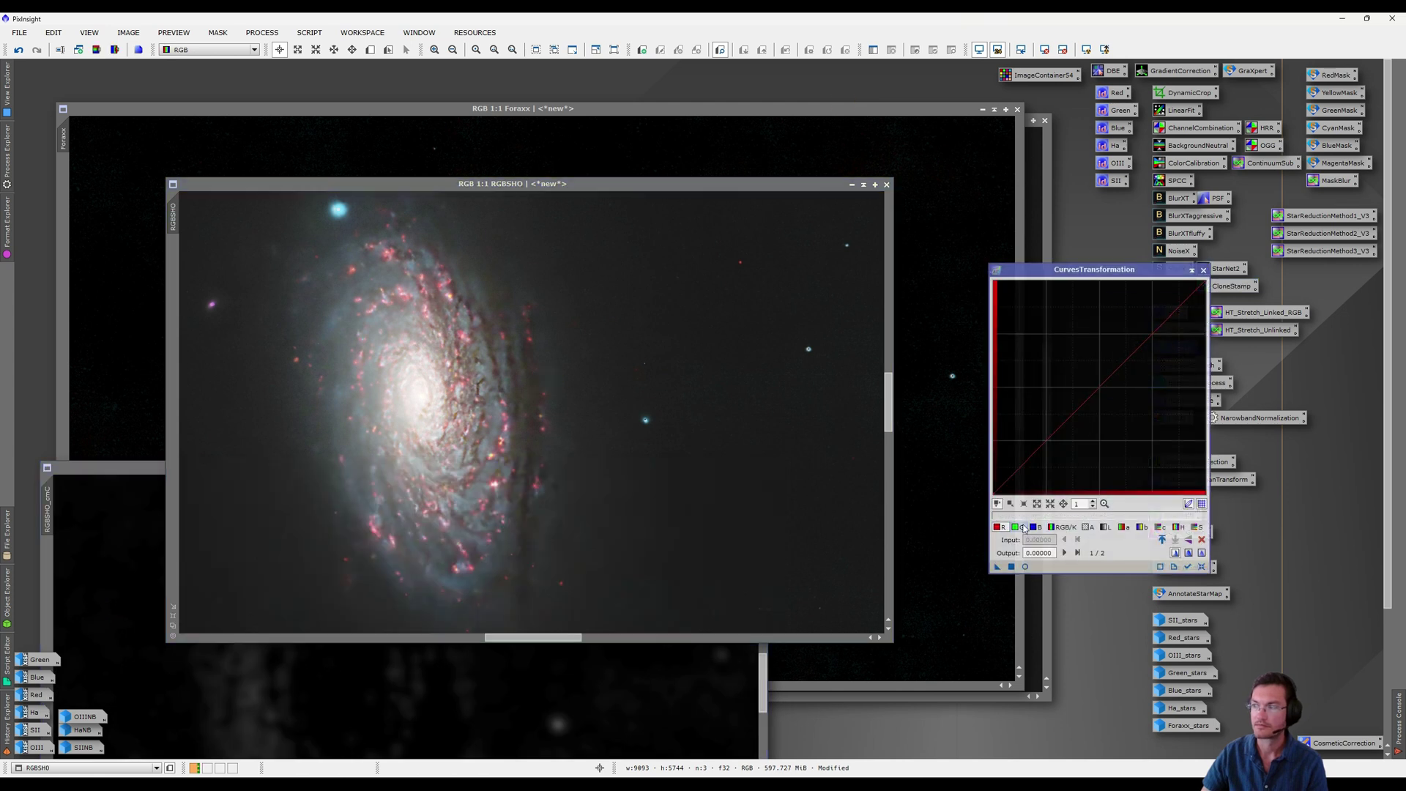
pyautogui.click(1026, 568)
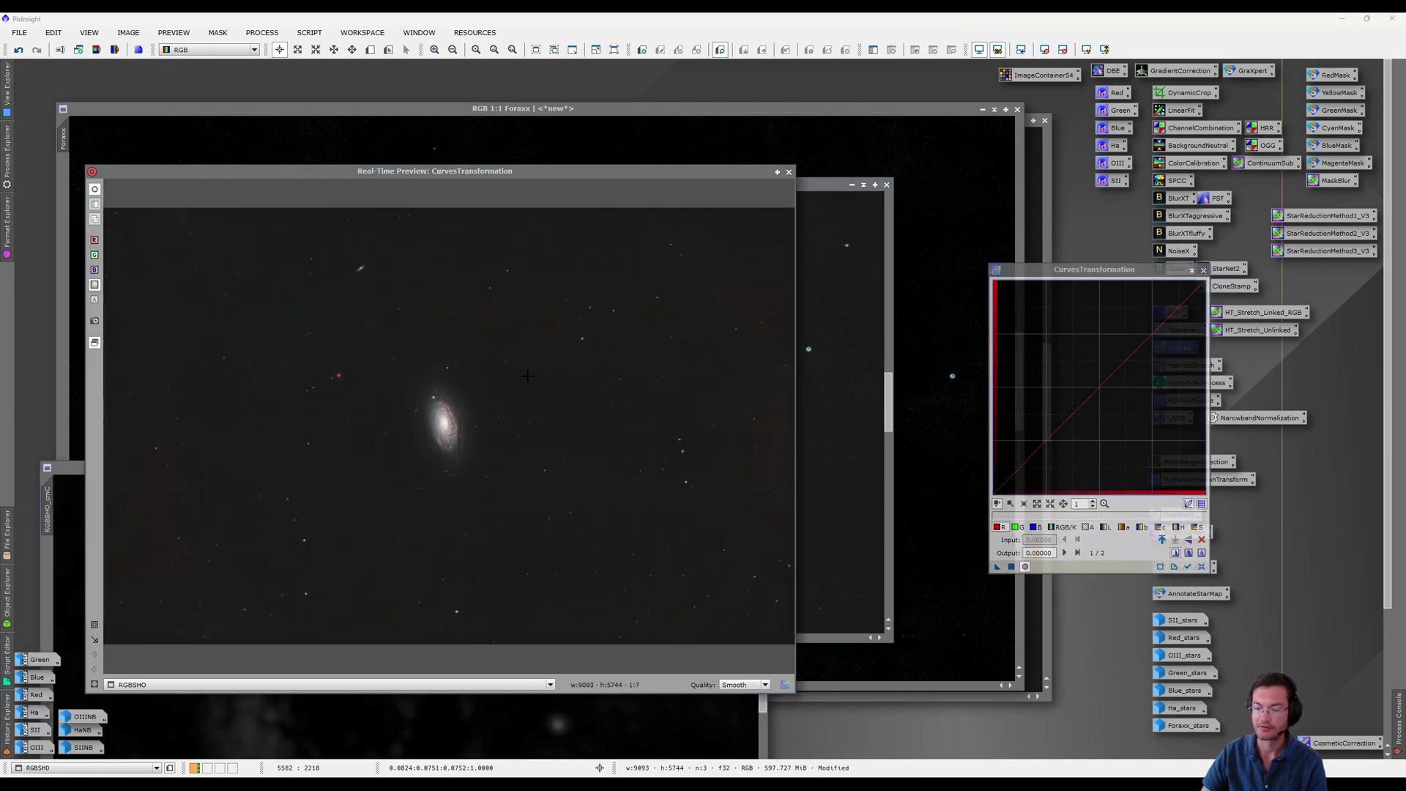
pyautogui.moveTo(502, 362); pyautogui.dragTo(364, 495)
# Anchor the blue curve at about 0.207/0.210, raise its midpoint to about 0.554, and apply the curve to the masked RGBSHO
pyautogui.click(1035, 526)
pyautogui.click(1100, 365)
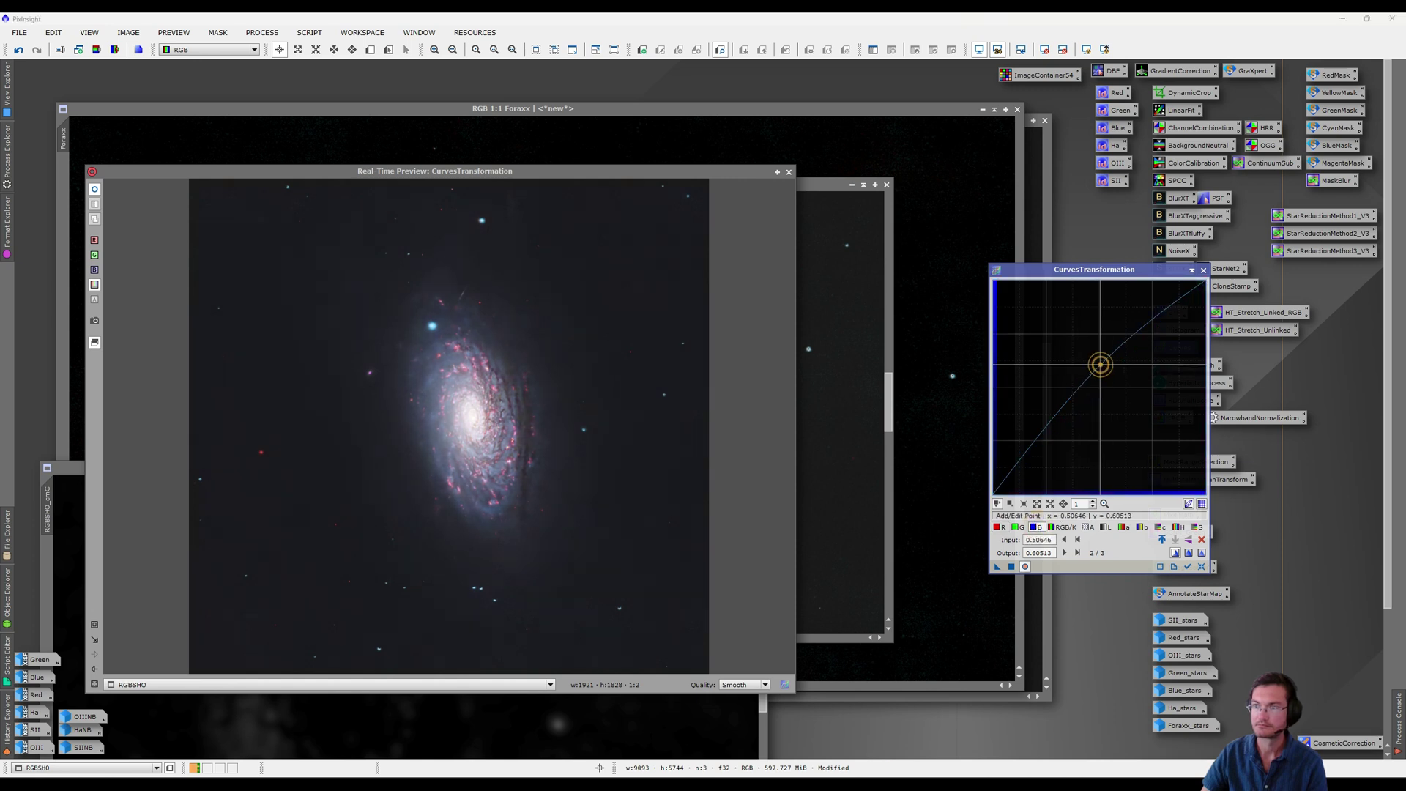
pyautogui.moveTo(1101, 365); pyautogui.dragTo(1100, 377)
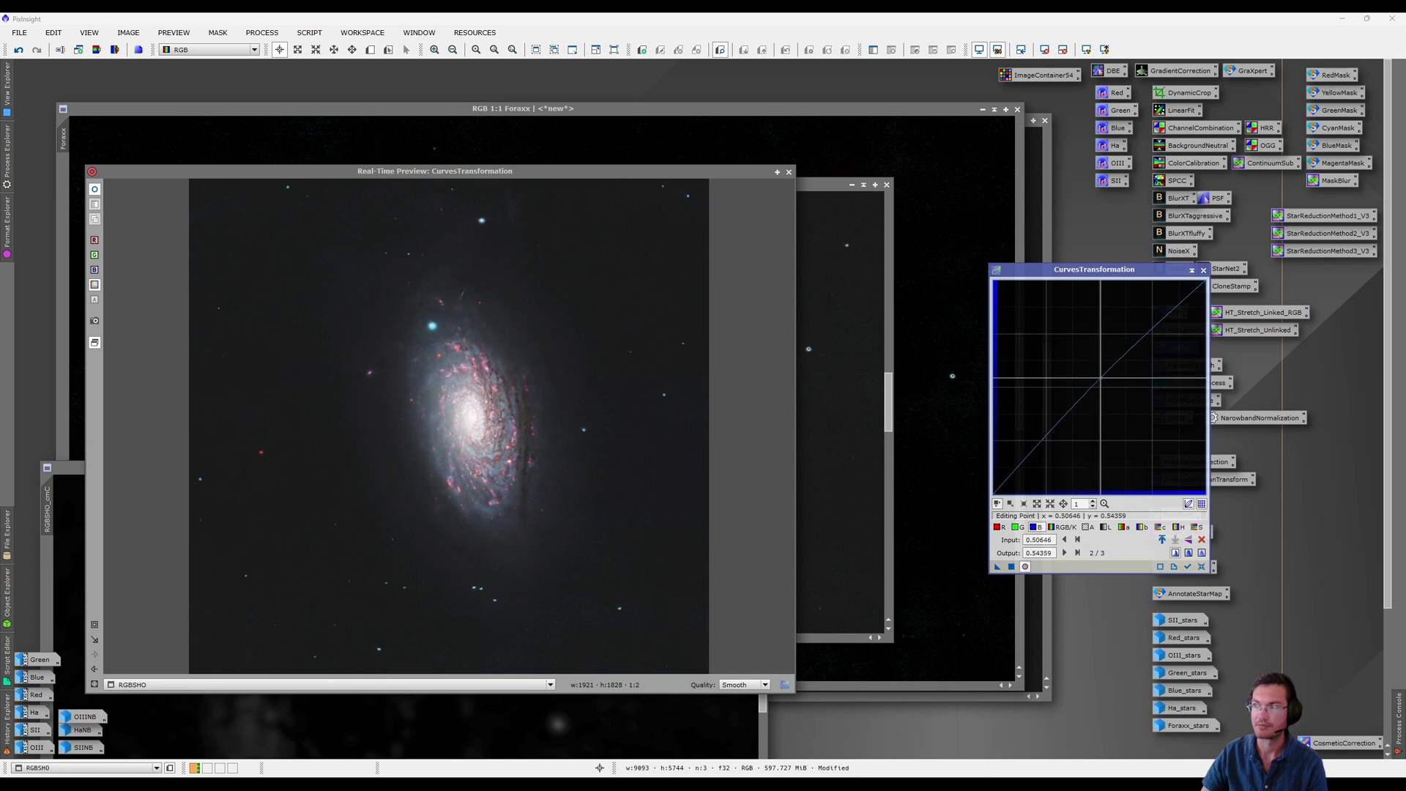
pyautogui.click(1037, 450)
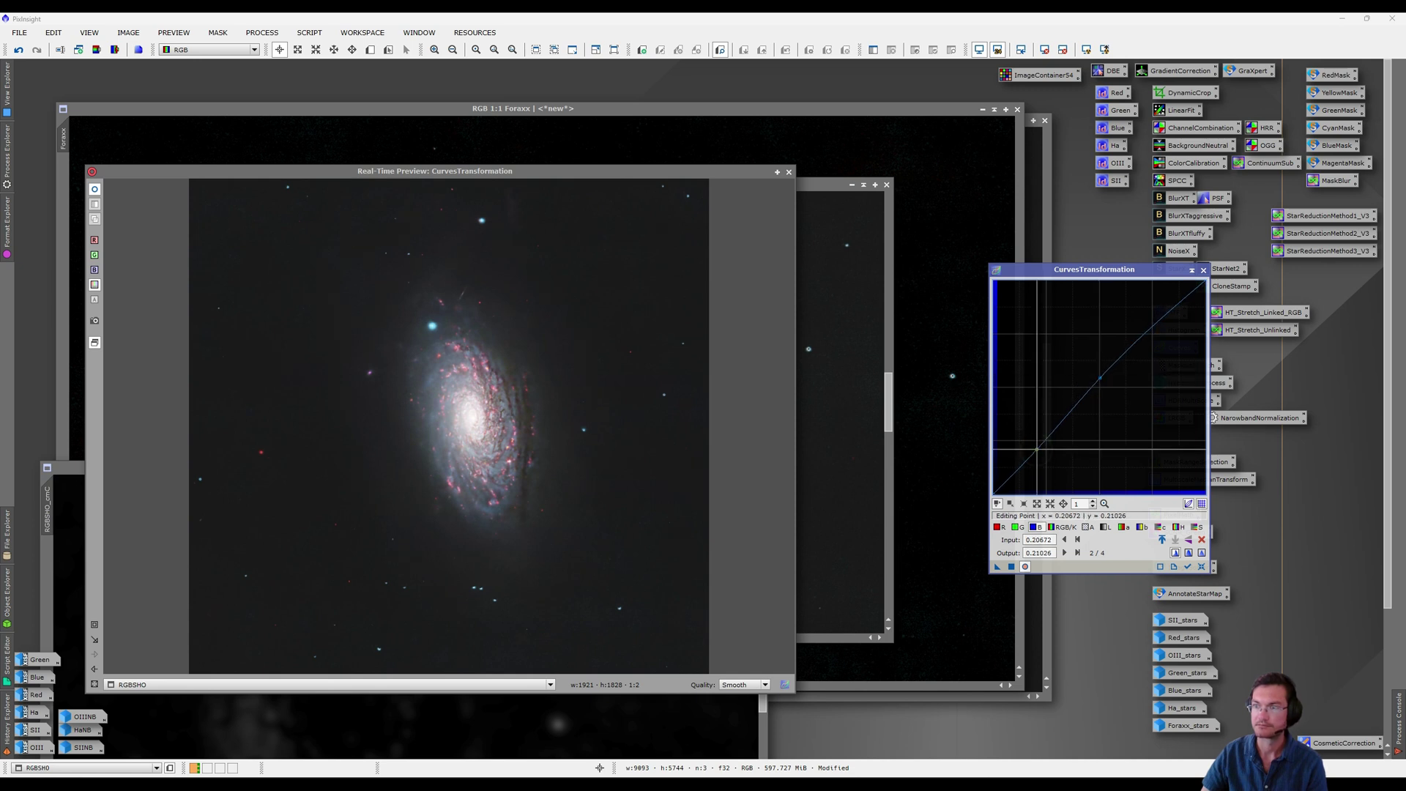
pyautogui.moveTo(1100, 381); pyautogui.dragTo(1100, 379)
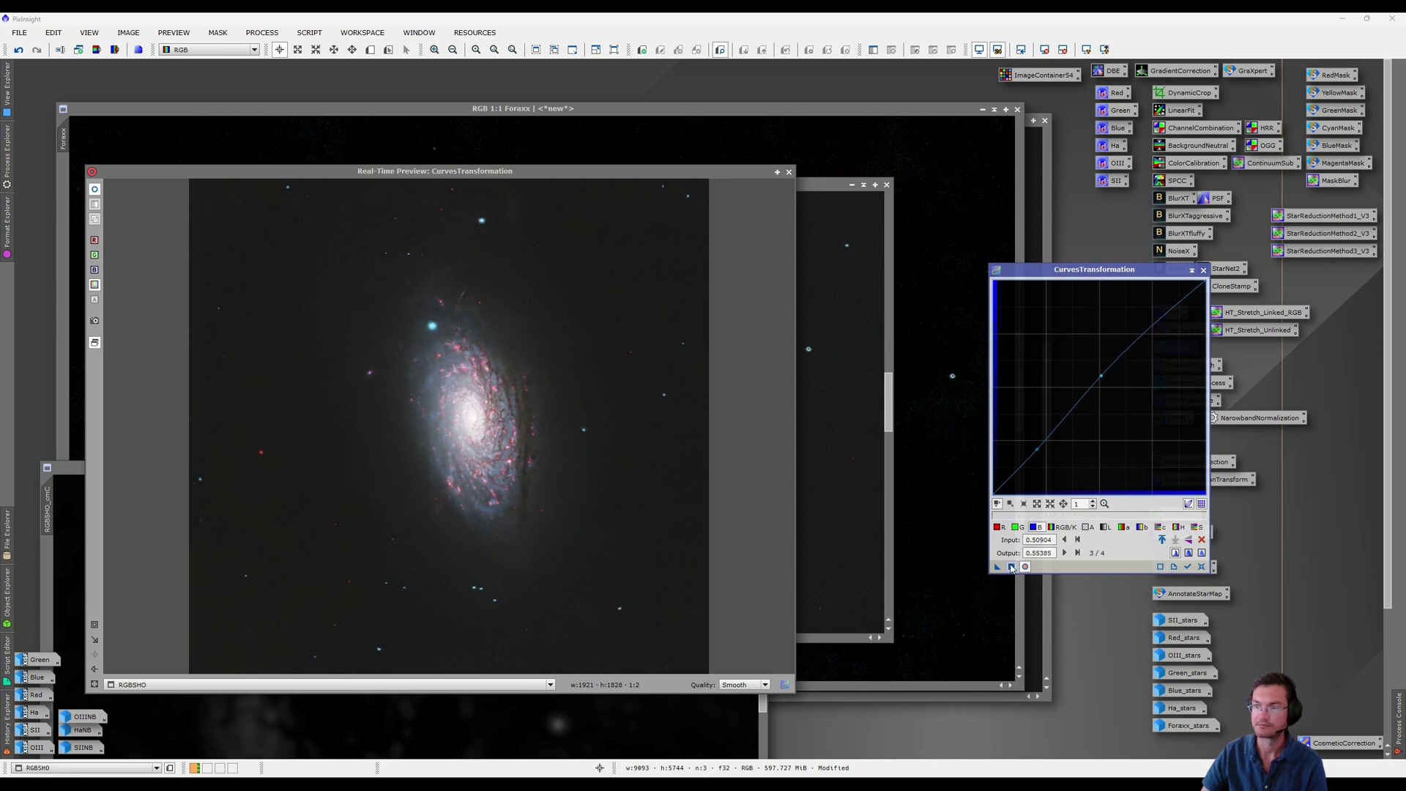
pyautogui.click(1011, 568)
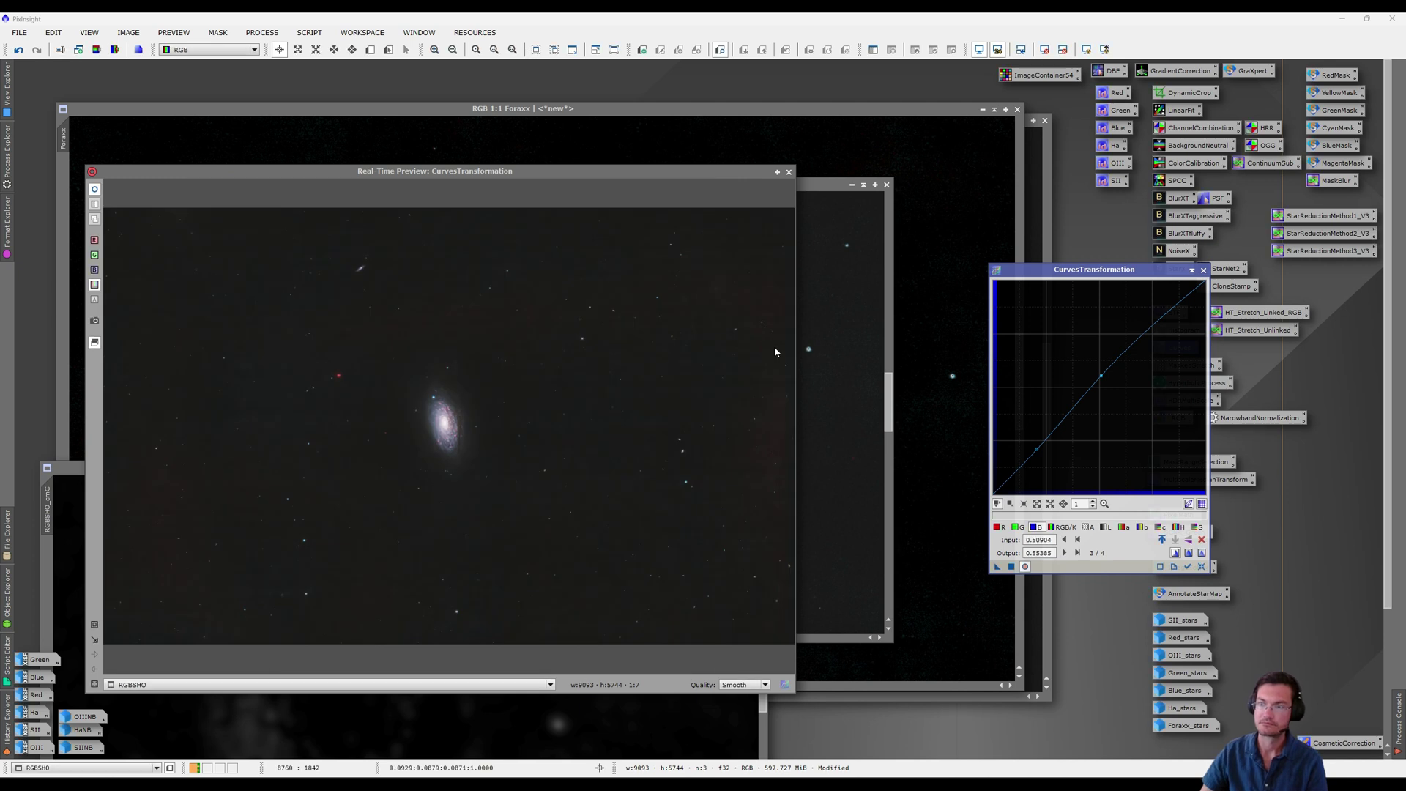
# Close CurvesTransformation and its real-time preview, and close the cyan mask image
pyautogui.click(1203, 270)
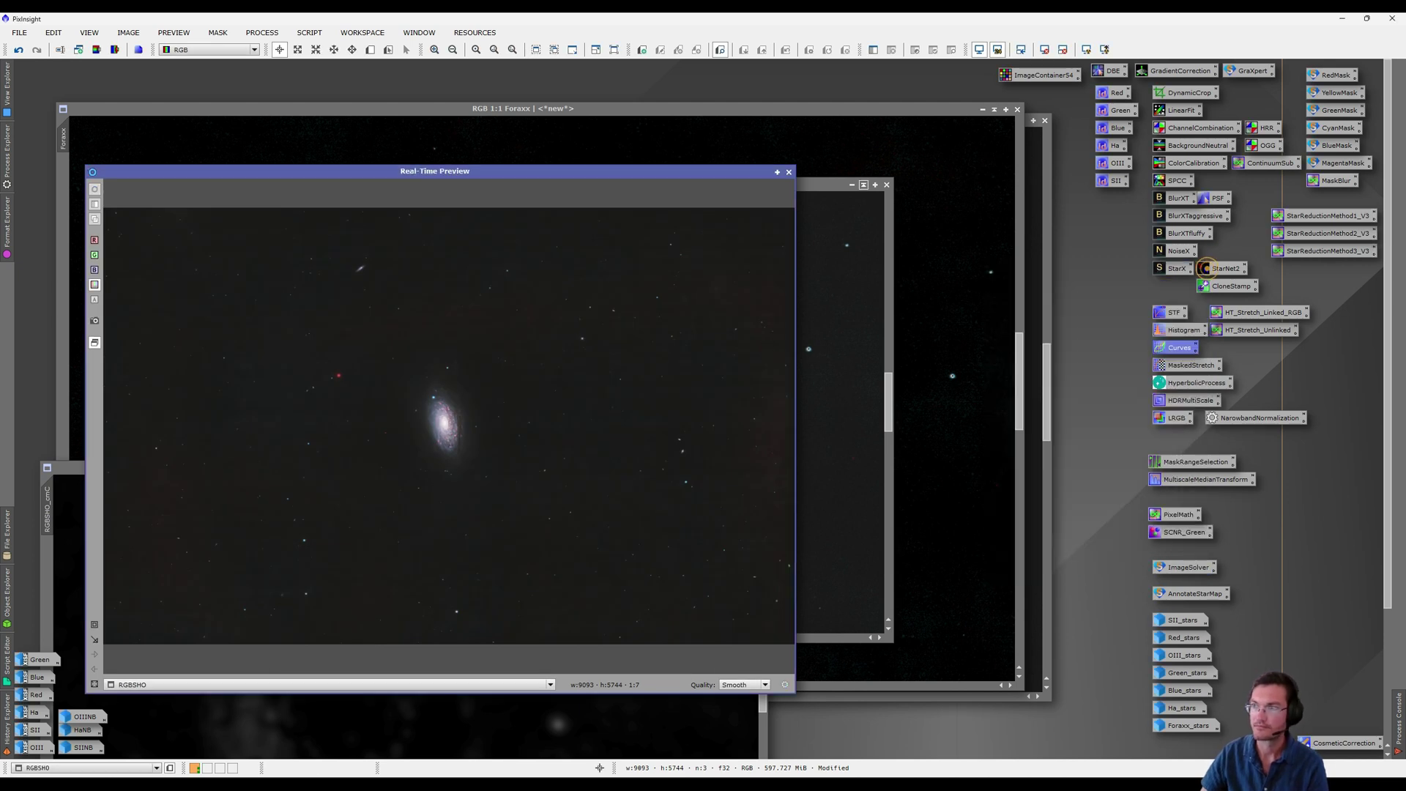
pyautogui.click(789, 171)
pyautogui.click(510, 681)
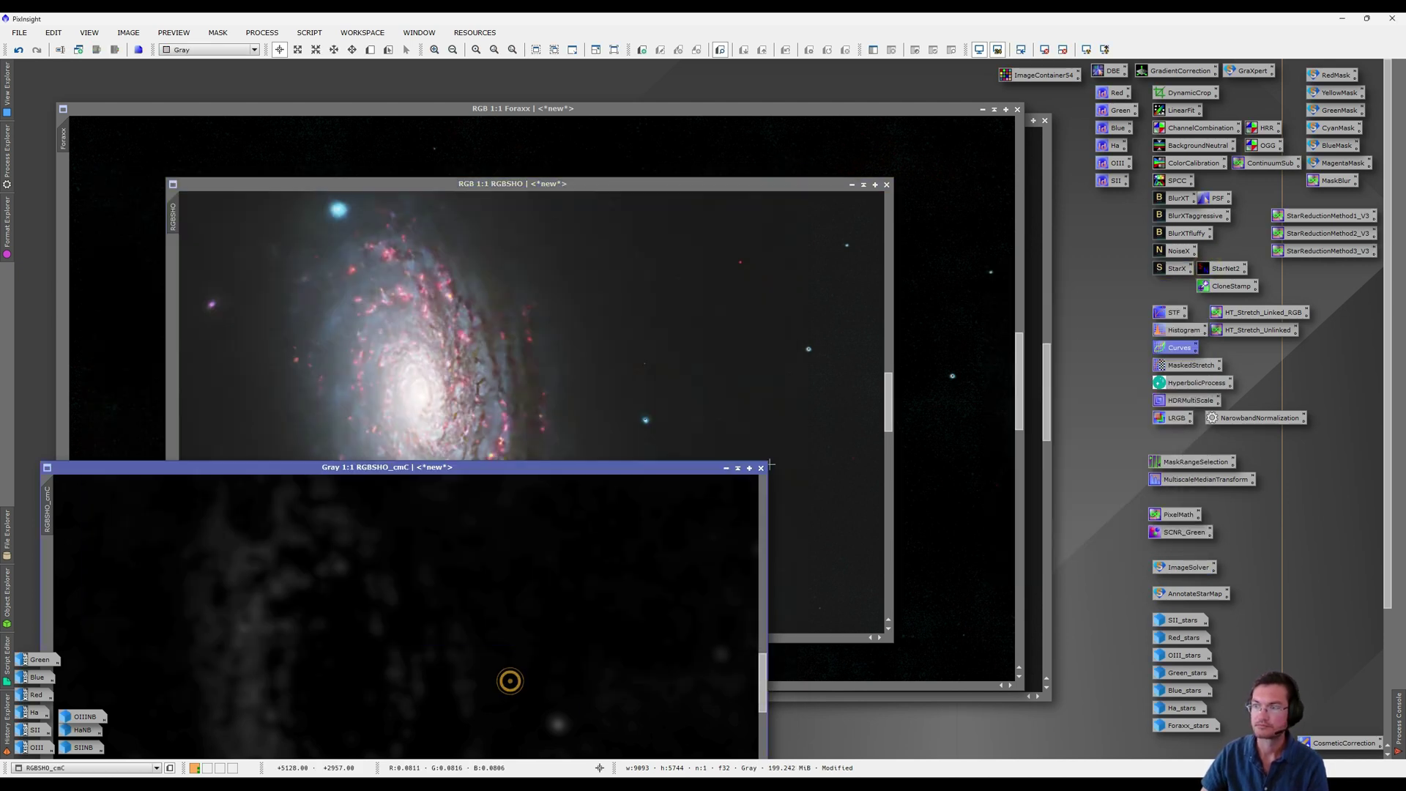
pyautogui.click(761, 467)
pyautogui.click(665, 429)
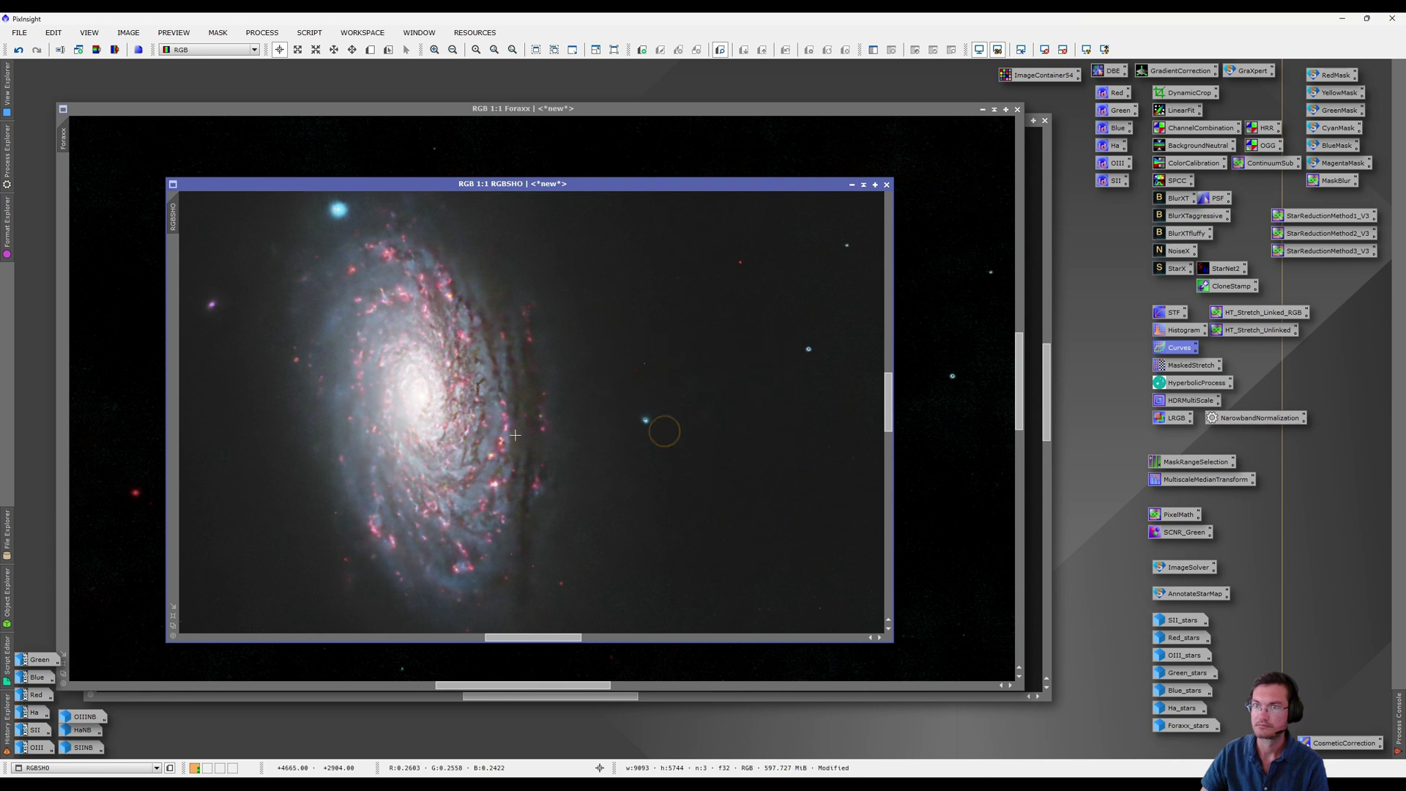
# Examine the background and galaxy colours across the full RGBSHO image, and look through the available Toolbox scripts
pyautogui.scroll(-3, 515, 435)
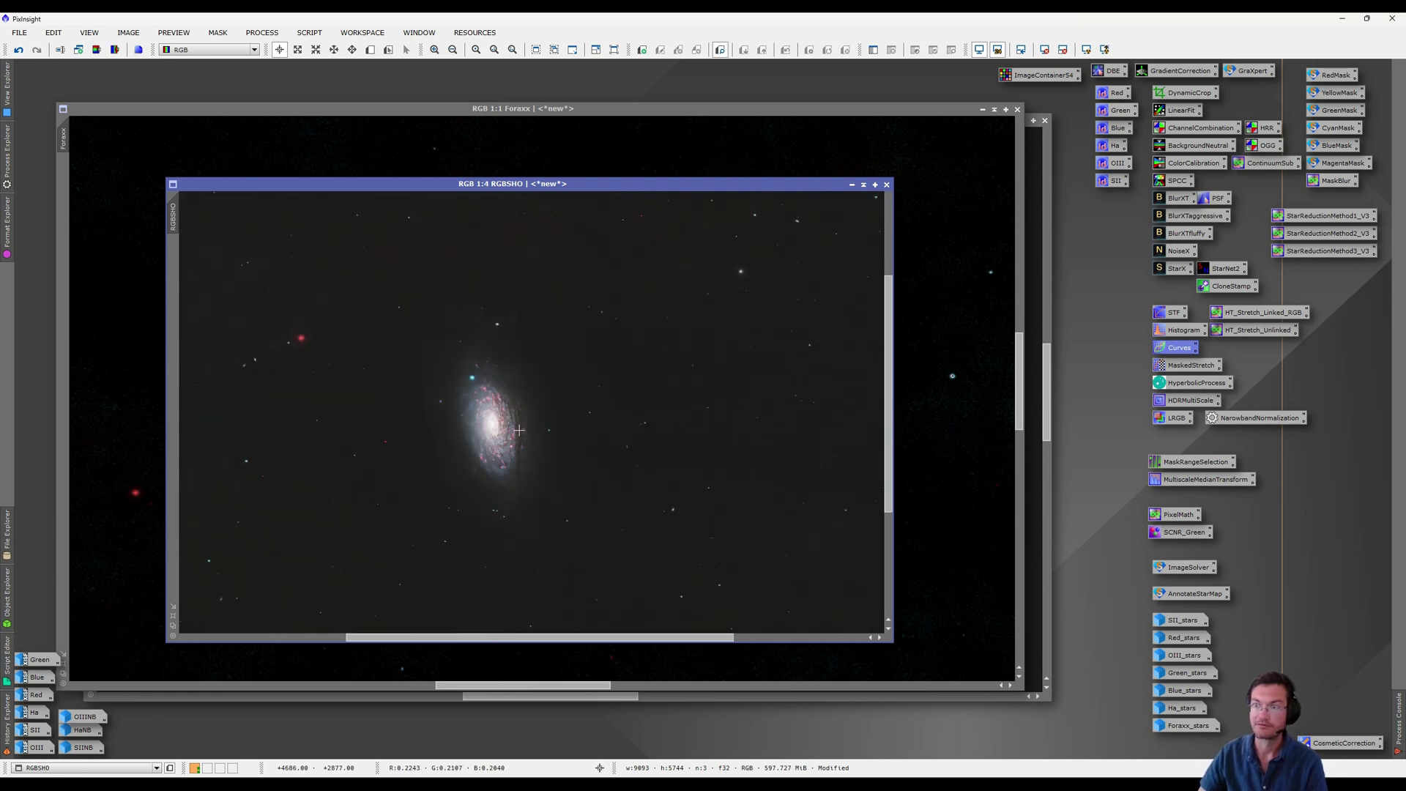
pyautogui.scroll(-2, 520, 430)
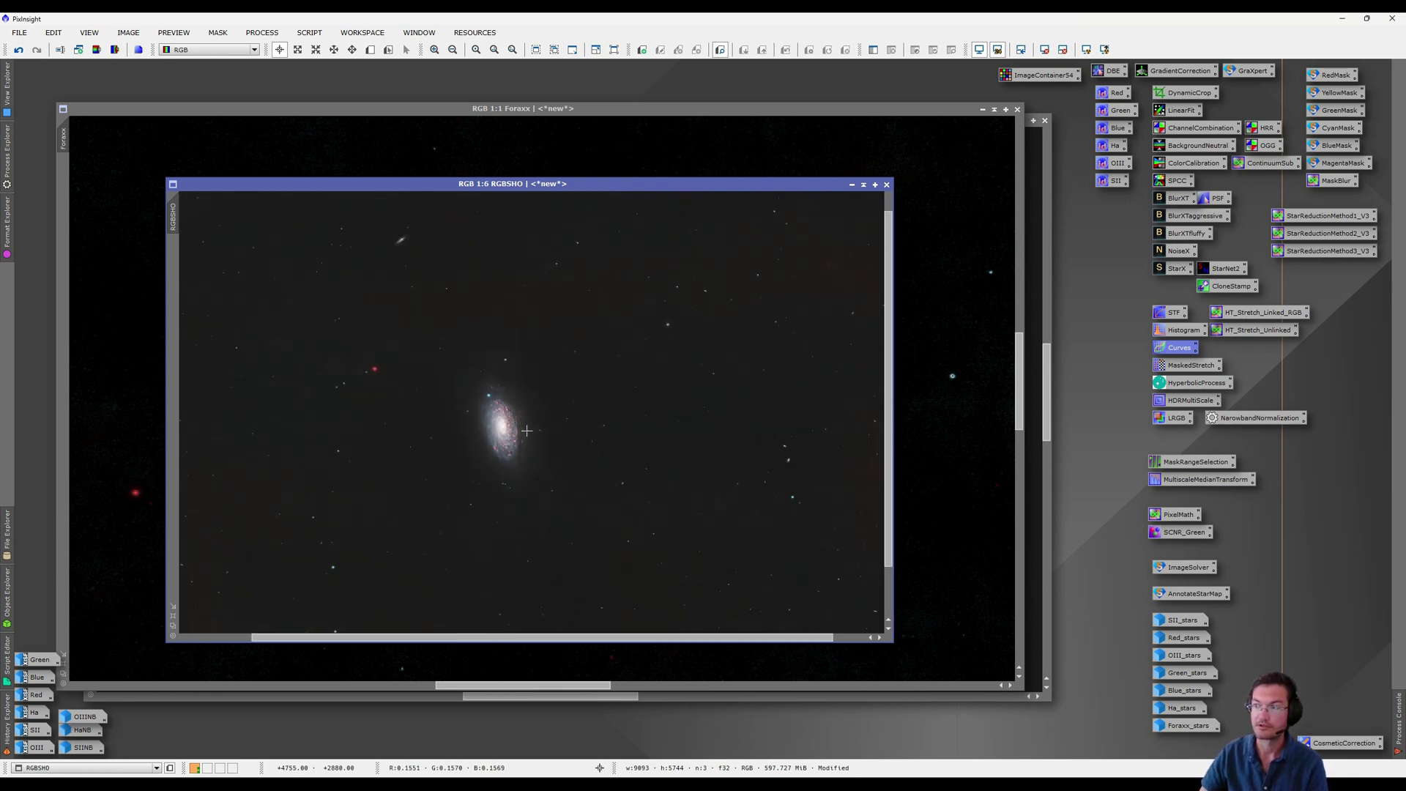
pyautogui.scroll(-1, 527, 431)
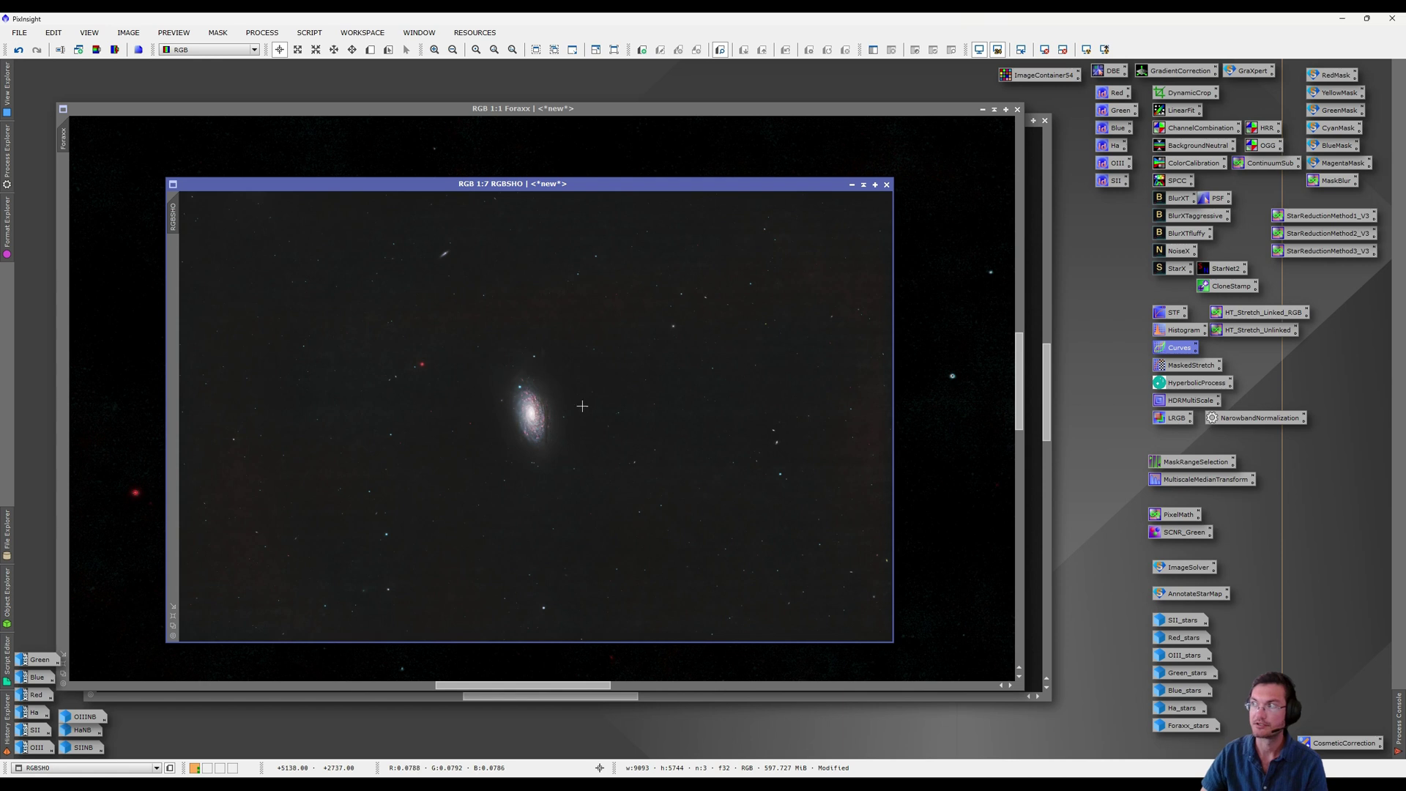
pyautogui.click(309, 32)
pyautogui.moveTo(353, 191)
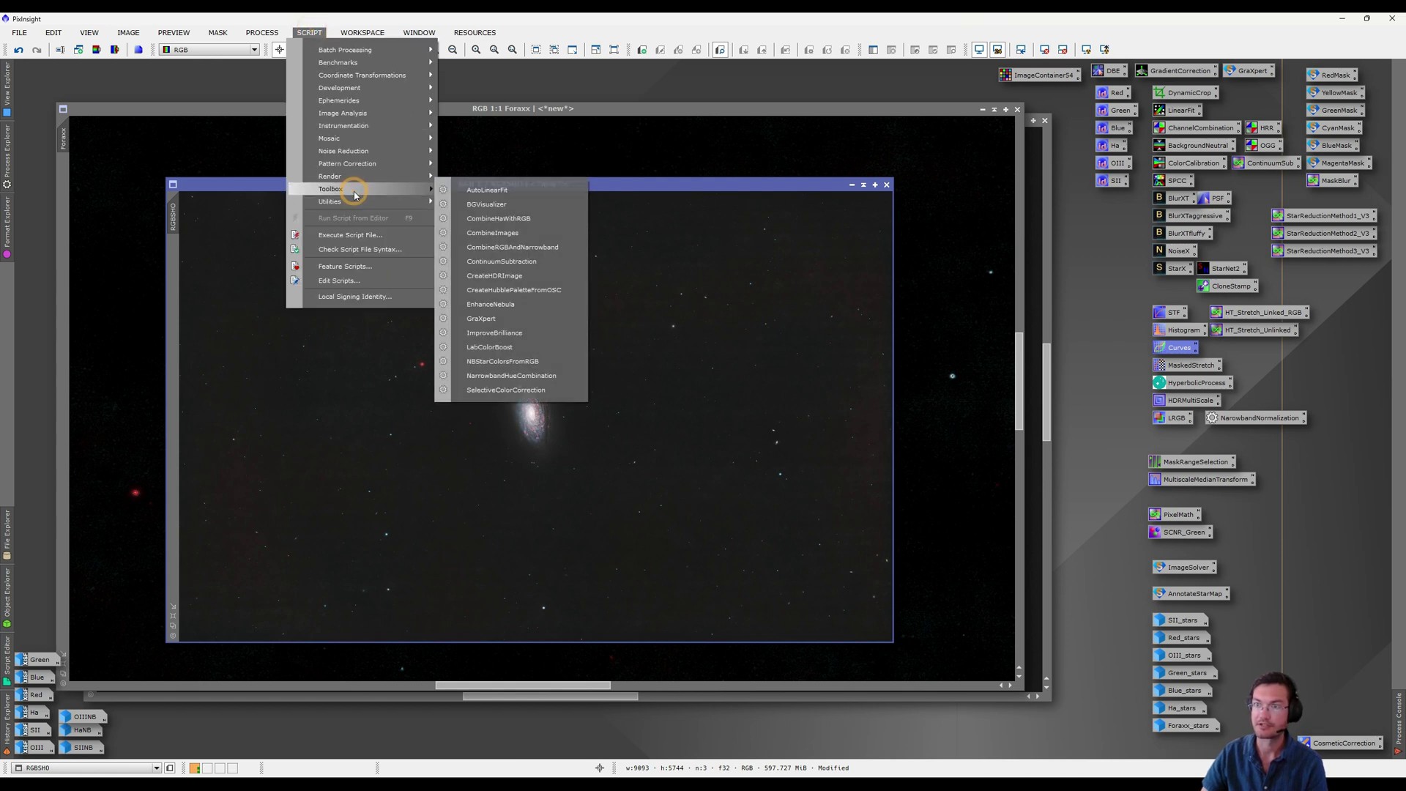
pyautogui.click(698, 457)
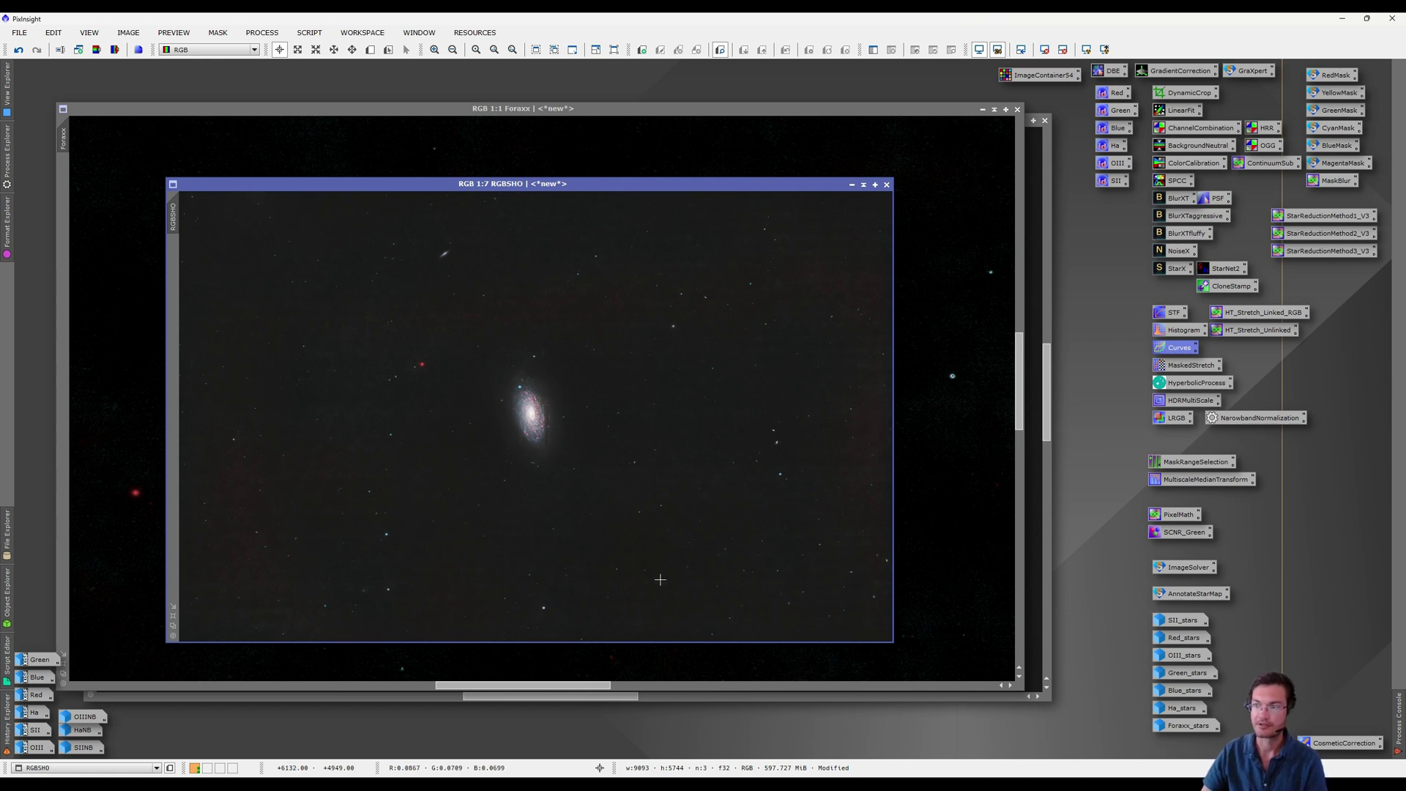
pyautogui.scroll(2, 544, 462)
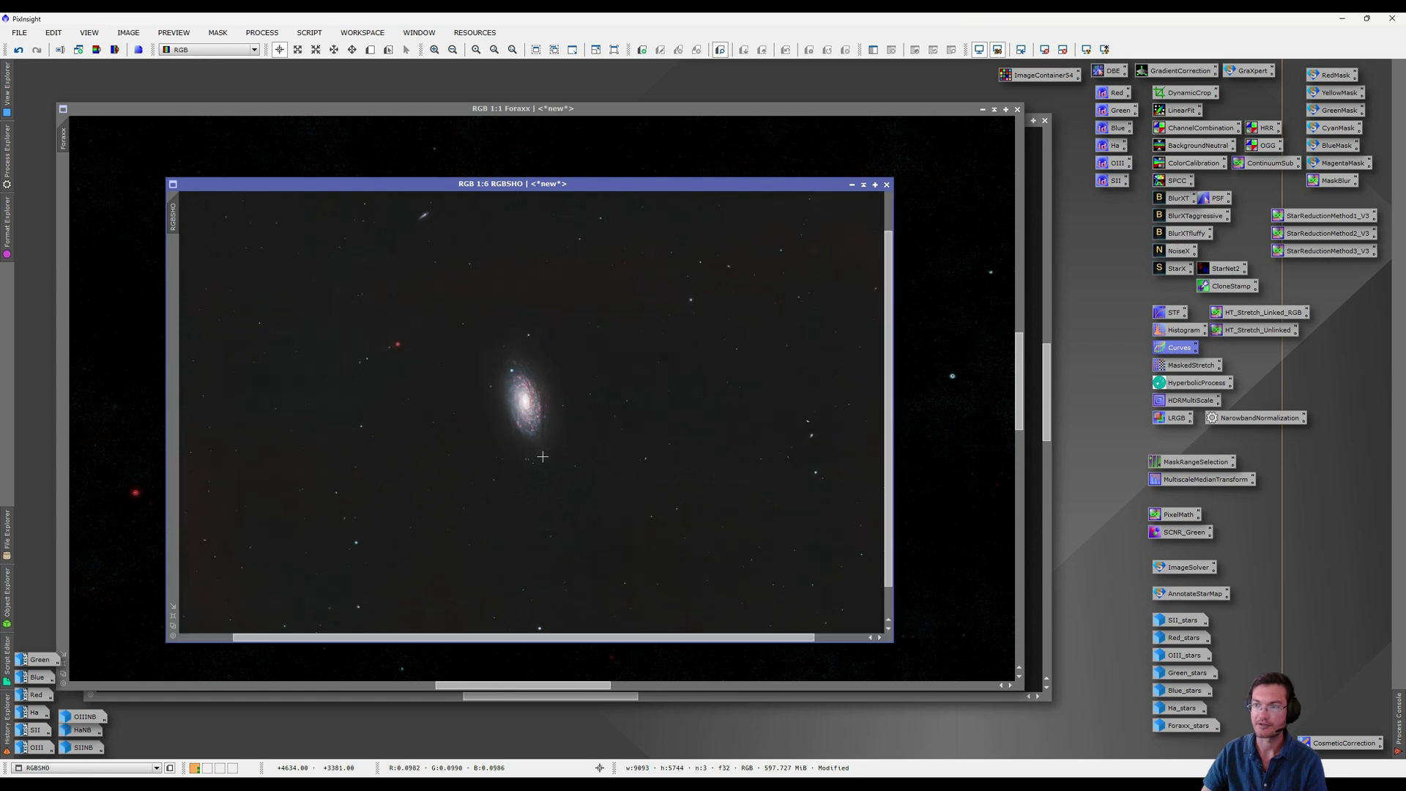
pyautogui.scroll(1, 530, 462)
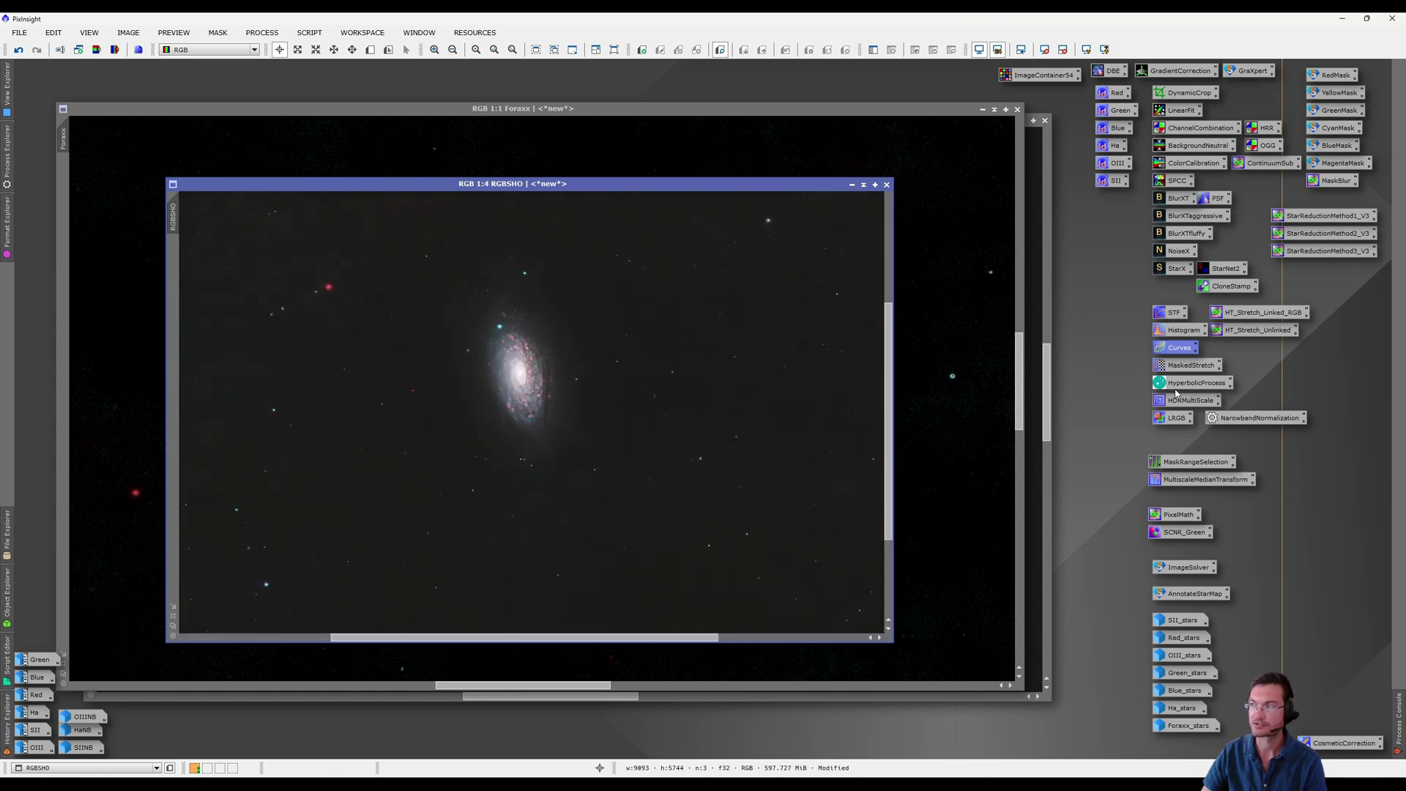
# Create a lightness-based range mask from RGBSHO using RangeSelection with lower limit 0.10 and fuzziness about 0.21, and close the preview
pyautogui.doubleClick(1172, 469)
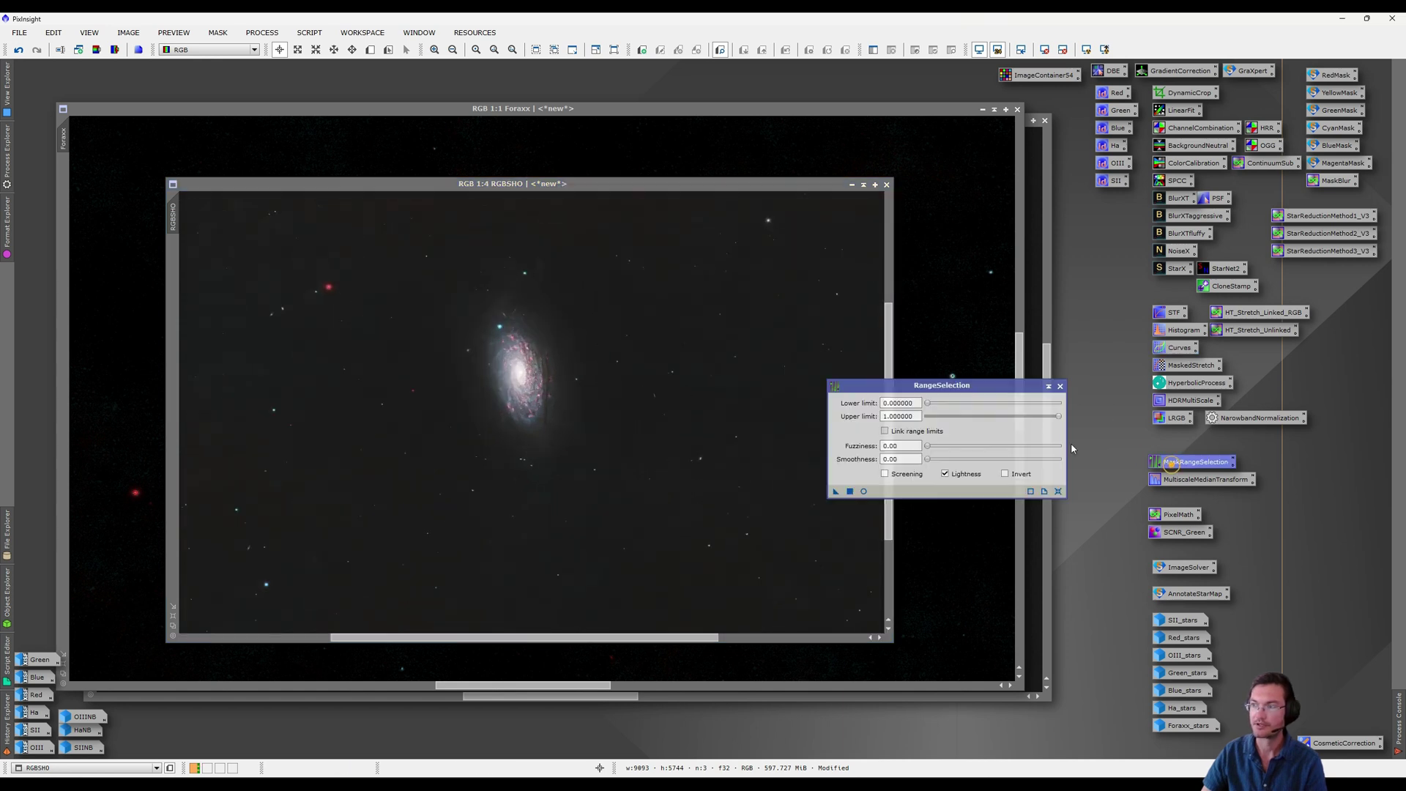
pyautogui.click(864, 490)
pyautogui.moveTo(926, 407); pyautogui.dragTo(942, 408)
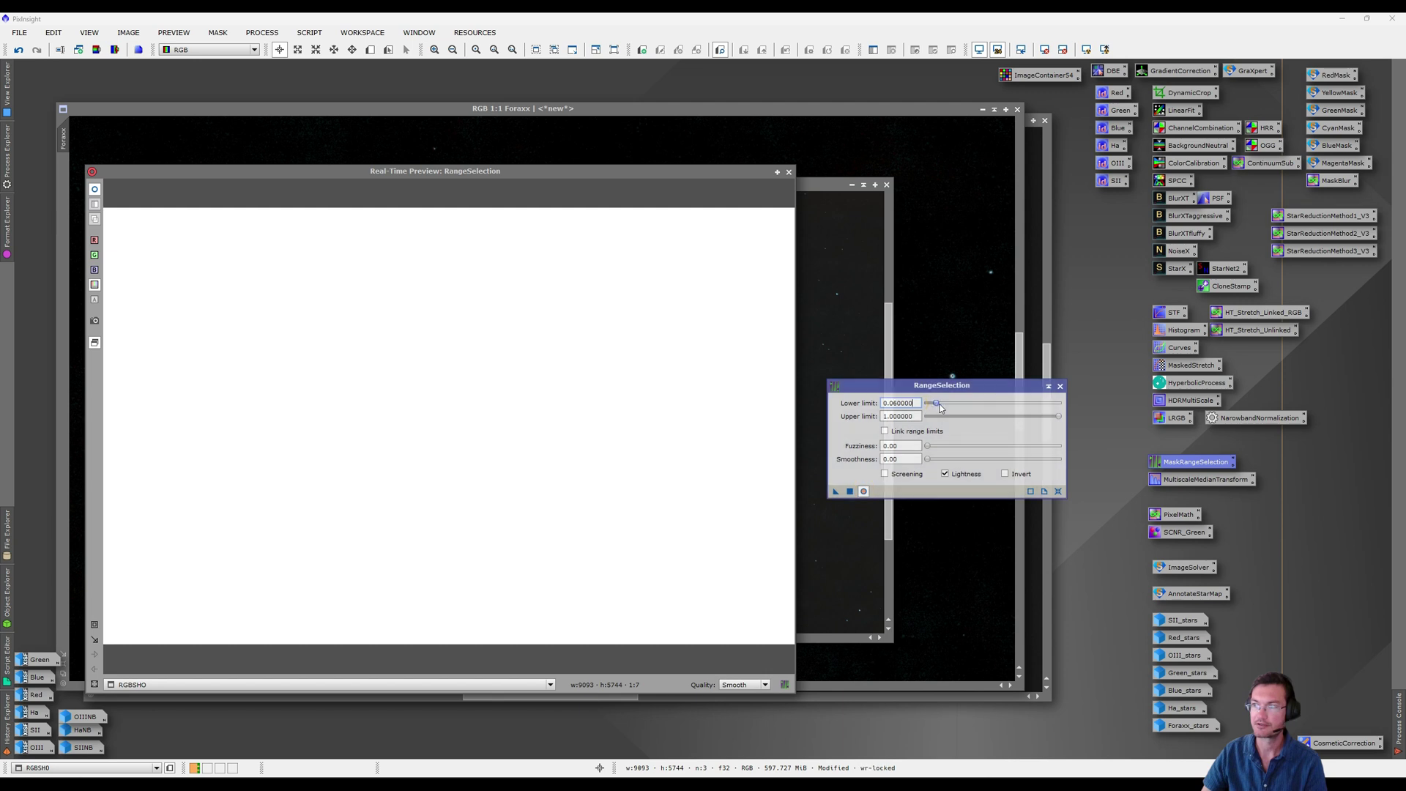
pyautogui.click(927, 446)
pyautogui.moveTo(930, 451); pyautogui.dragTo(957, 448)
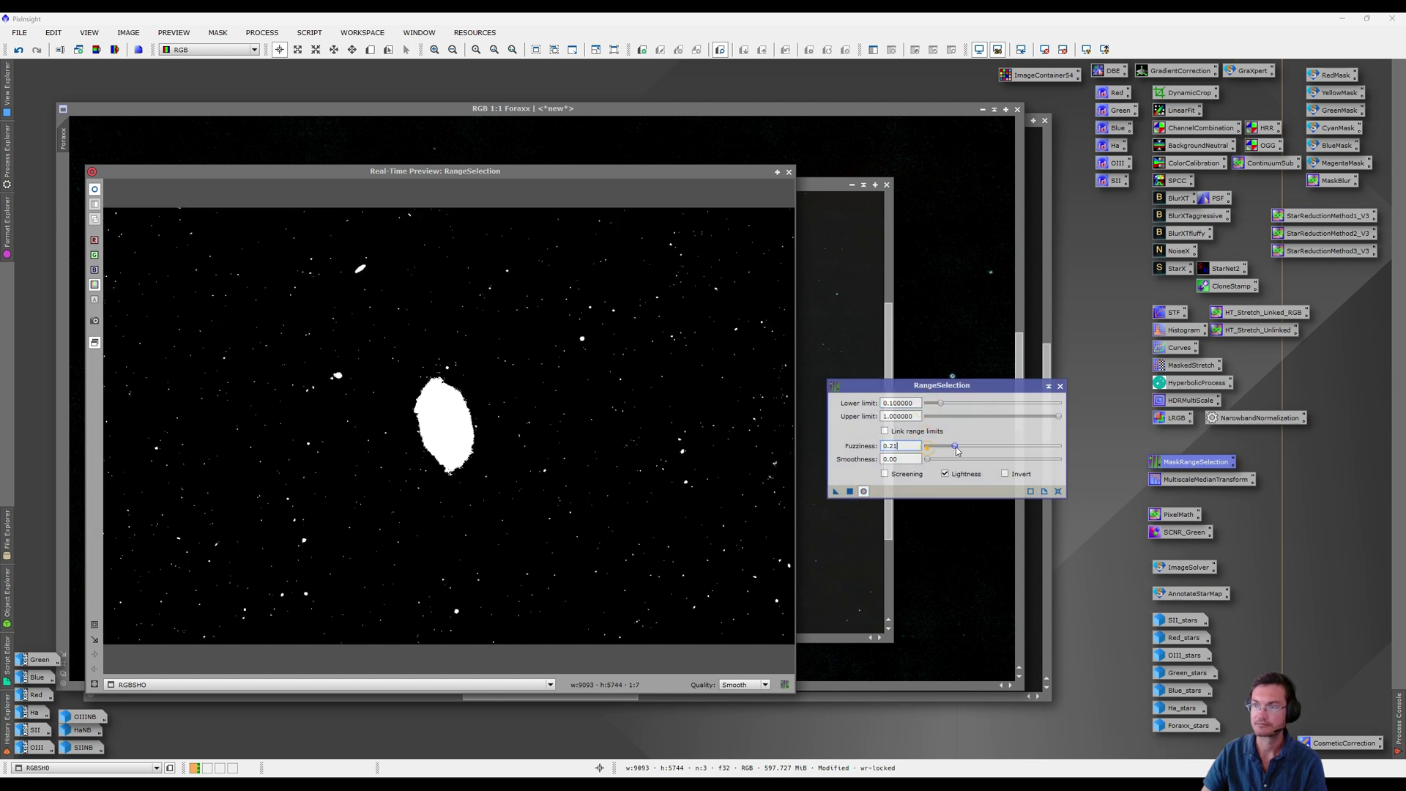
pyautogui.click(864, 491)
pyautogui.click(789, 172)
# Apply the range mask to RGBSHO, invert it to protect the galaxy and stars, and hide the mask overlay
pyautogui.moveTo(302, 158); pyautogui.dragTo(171, 273)
pyautogui.click(220, 267)
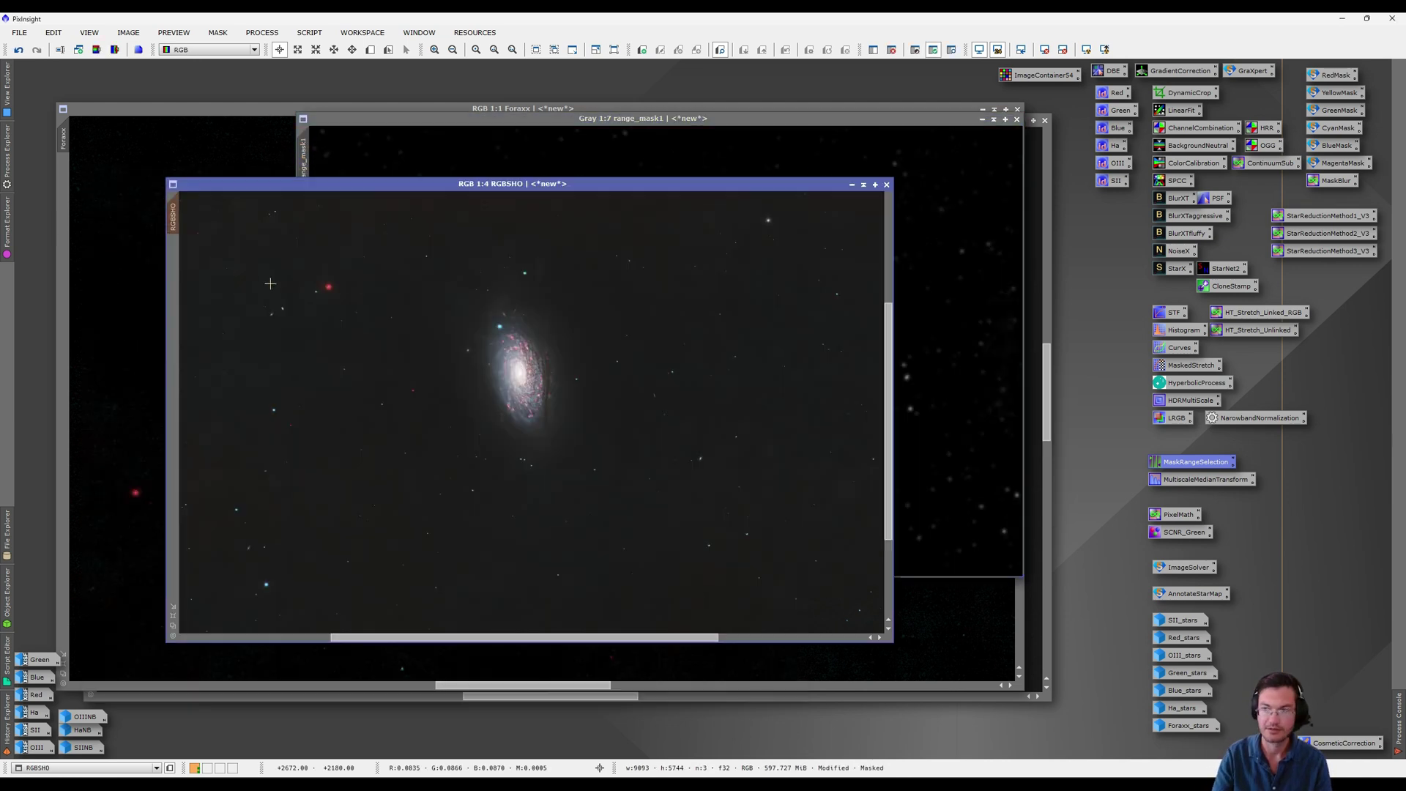
pyautogui.hotkey('ctrl', 'k')
pyautogui.hotkey('ctrl', 'i')
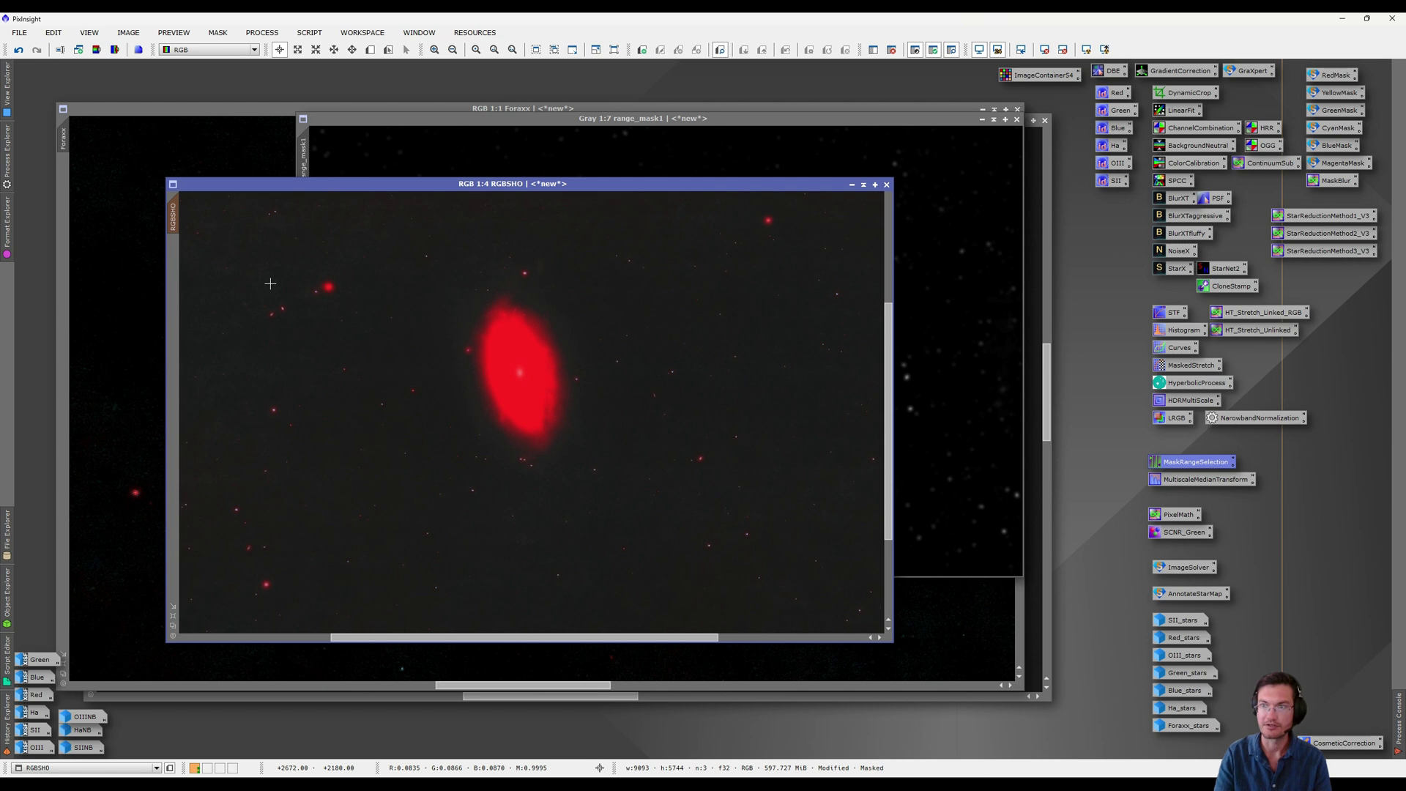
pyautogui.hotkey('ctrl', 'k')
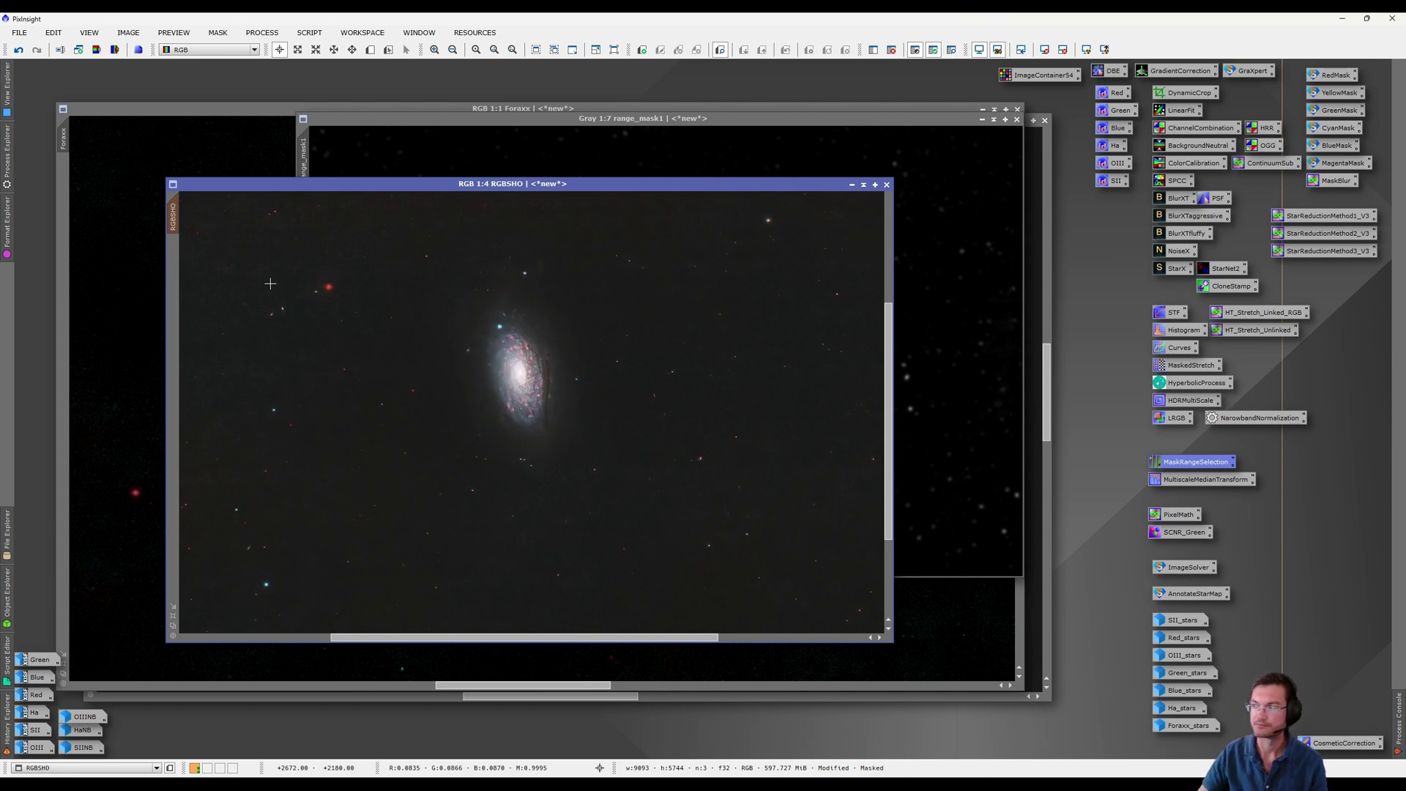
# Lower the saturation curve to about 0.333 at input 0.662, apply it to the masked RGBSHO background, and reset the curves
pyautogui.click(1175, 349)
pyautogui.doubleClick(1176, 347)
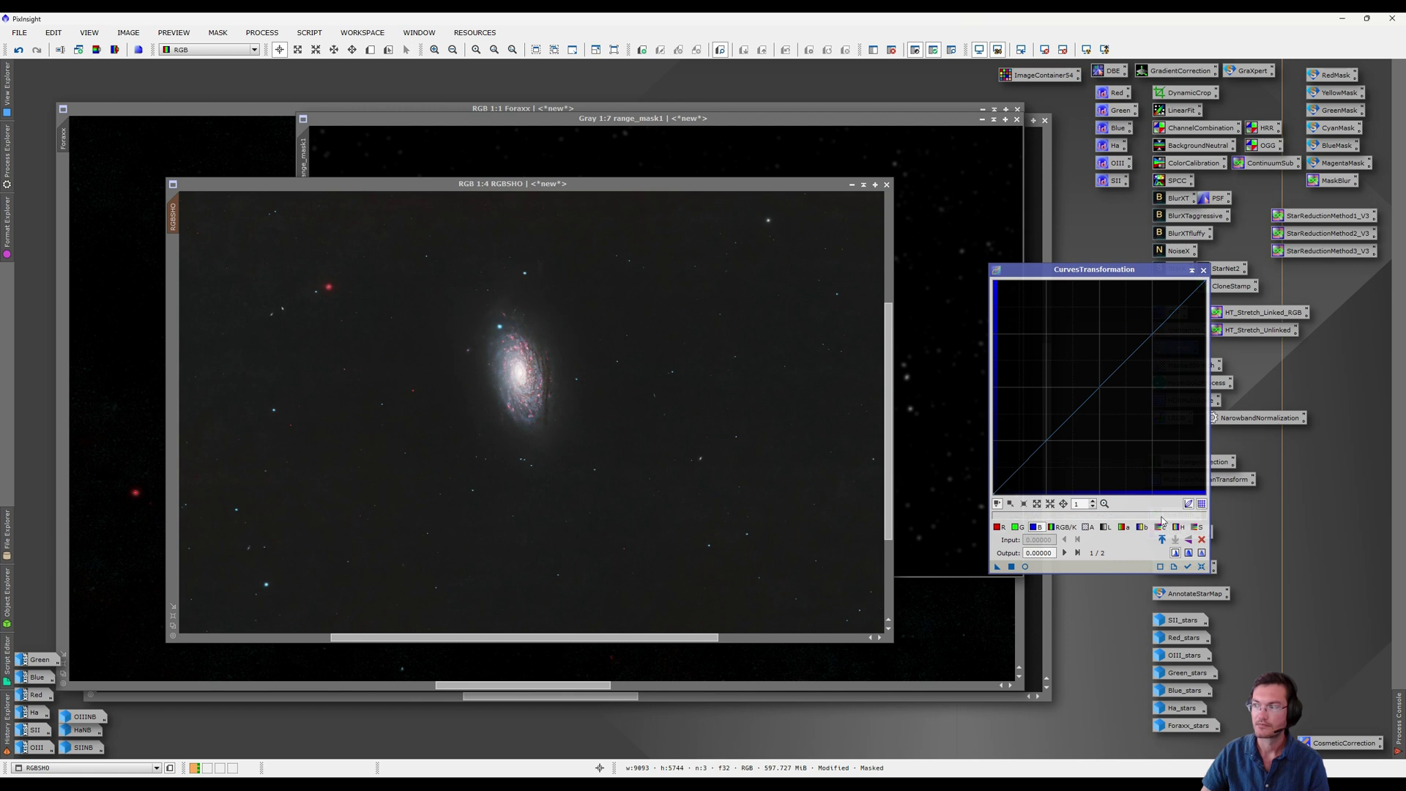
pyautogui.click(1133, 422)
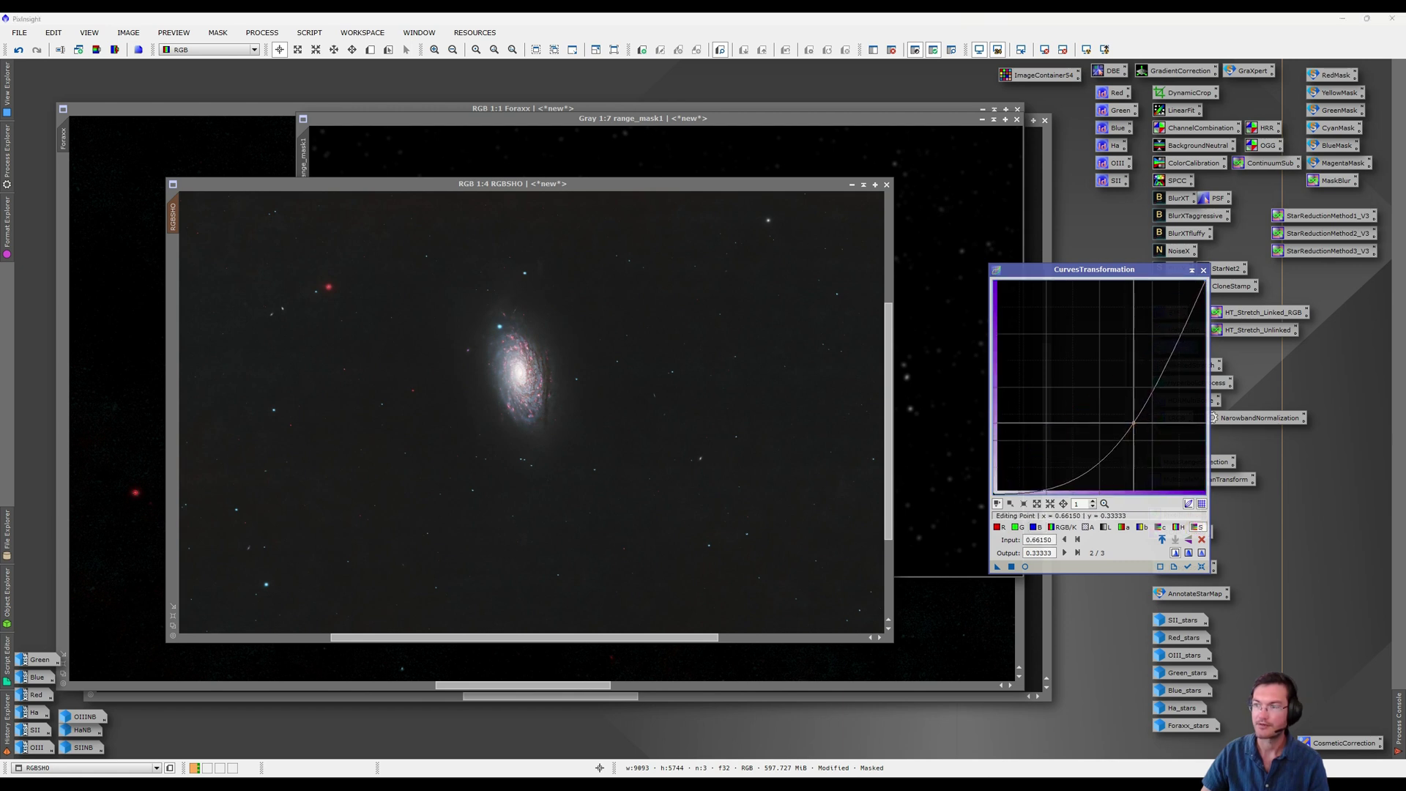
pyautogui.moveTo(756, 519); pyautogui.dragTo(740, 509)
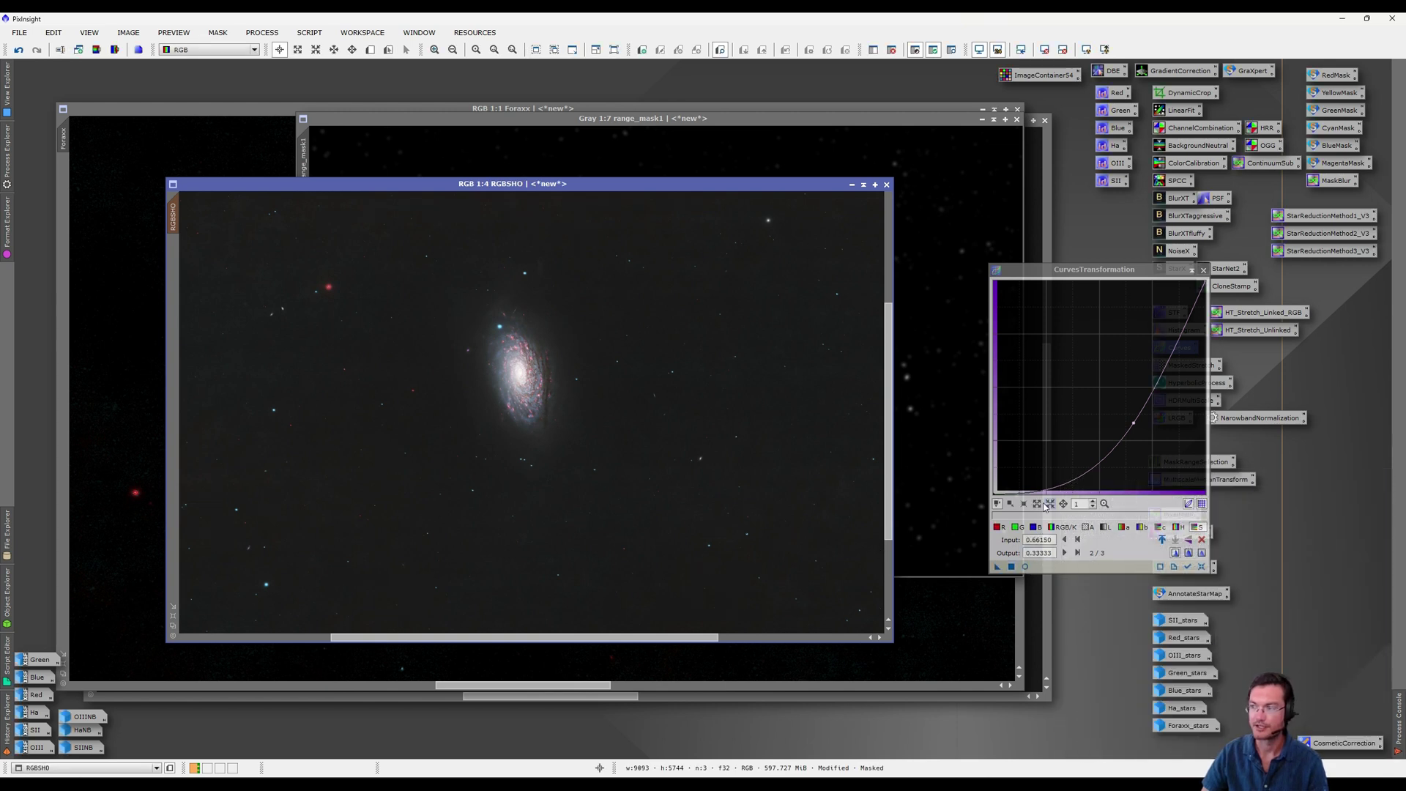
pyautogui.click(1025, 567)
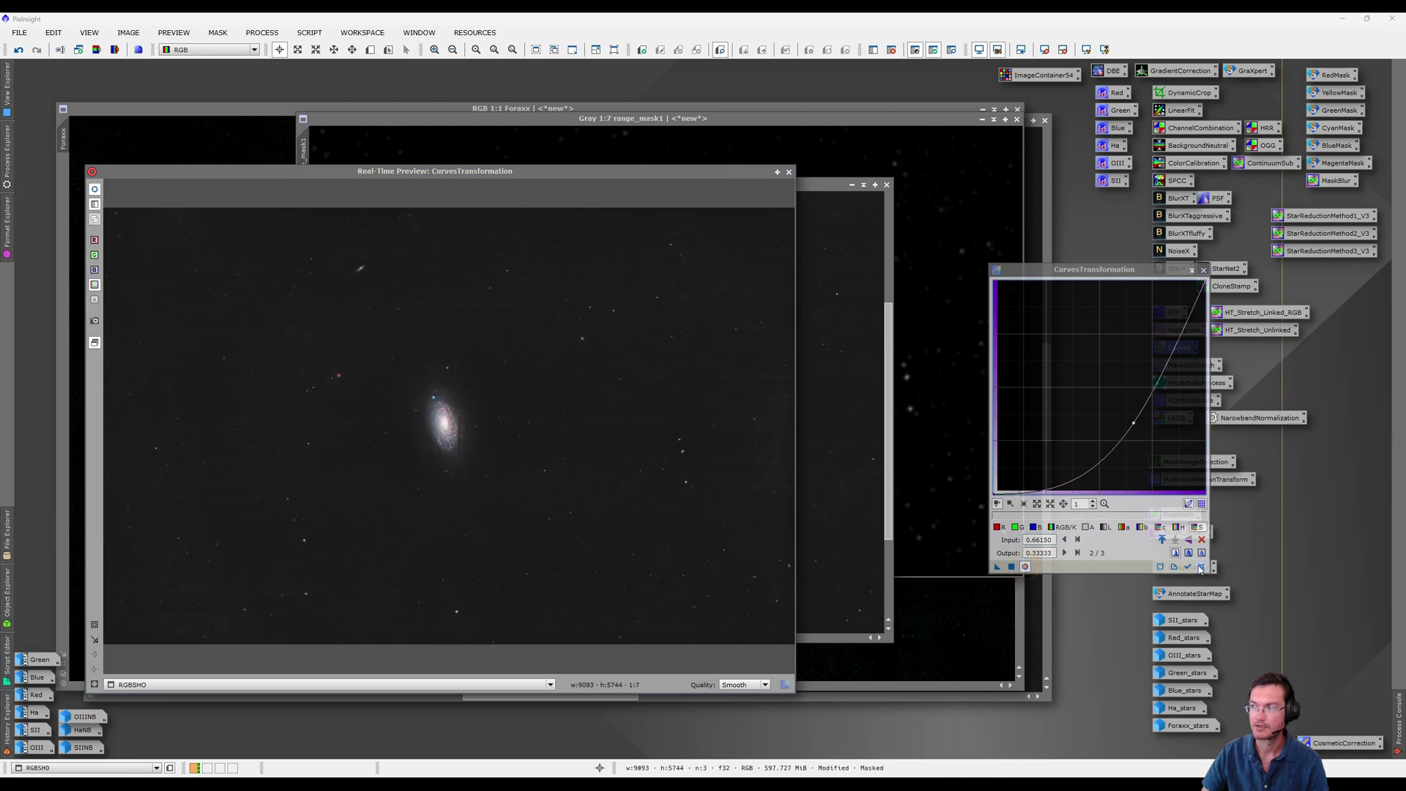
pyautogui.click(1201, 566)
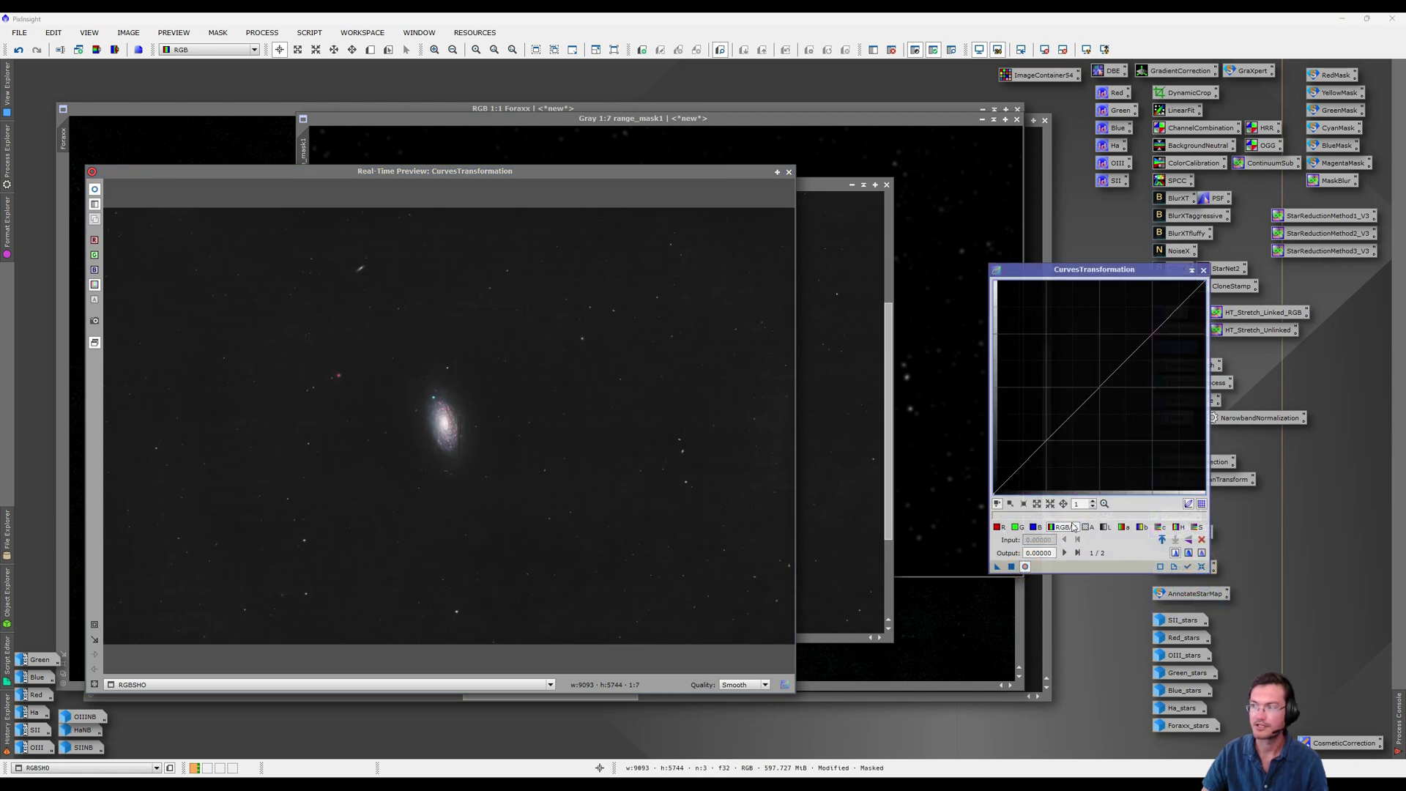
# Darken the masked RGBSHO background by lowering the RGB/K curve to about 0.415 at input 0.494
pyautogui.click(1110, 410)
pyautogui.moveTo(1111, 410); pyautogui.dragTo(1100, 404)
pyautogui.moveTo(1100, 404); pyautogui.dragTo(1098, 404)
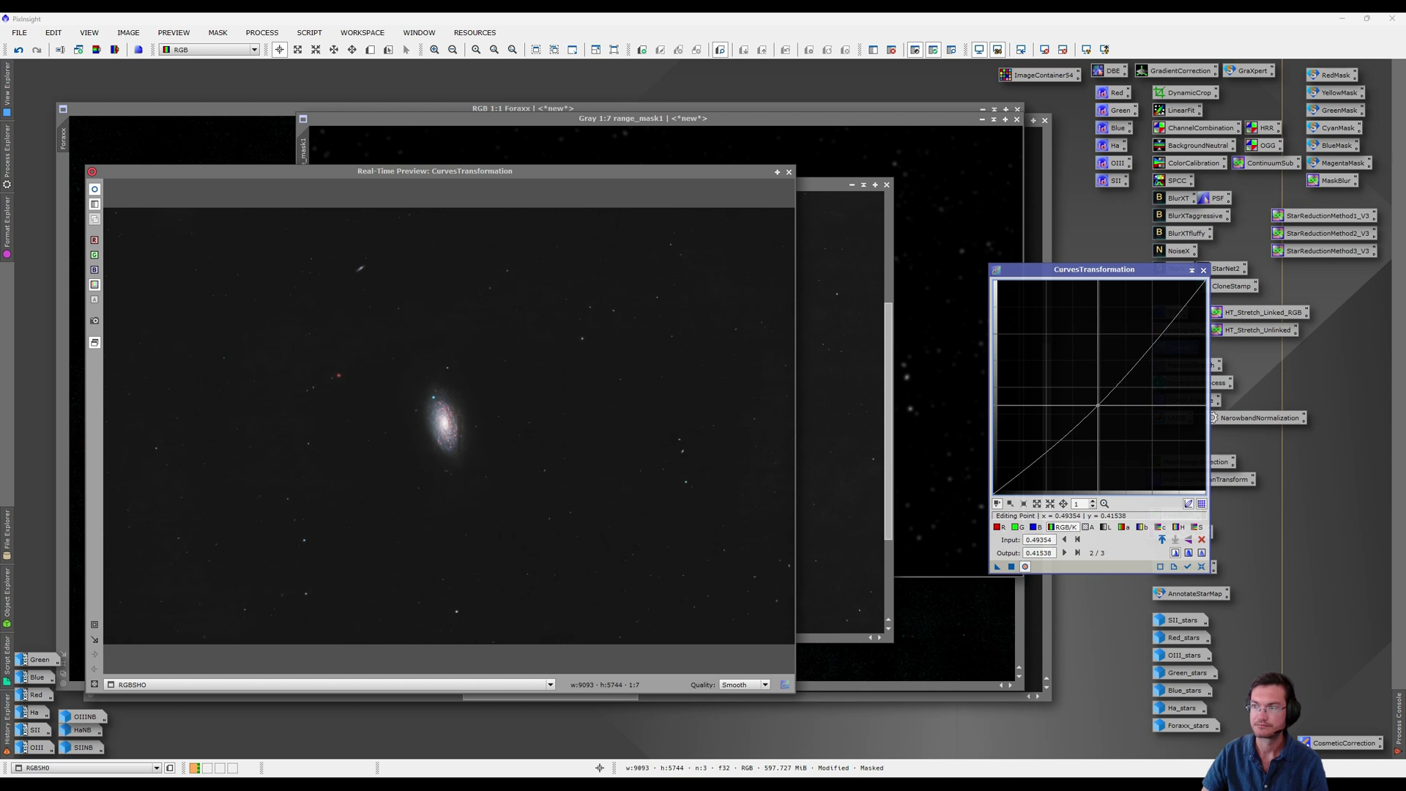
# Close the range mask image despite its active mask reference, and check the whole unmasked RGBSHO image
pyautogui.click(945, 262)
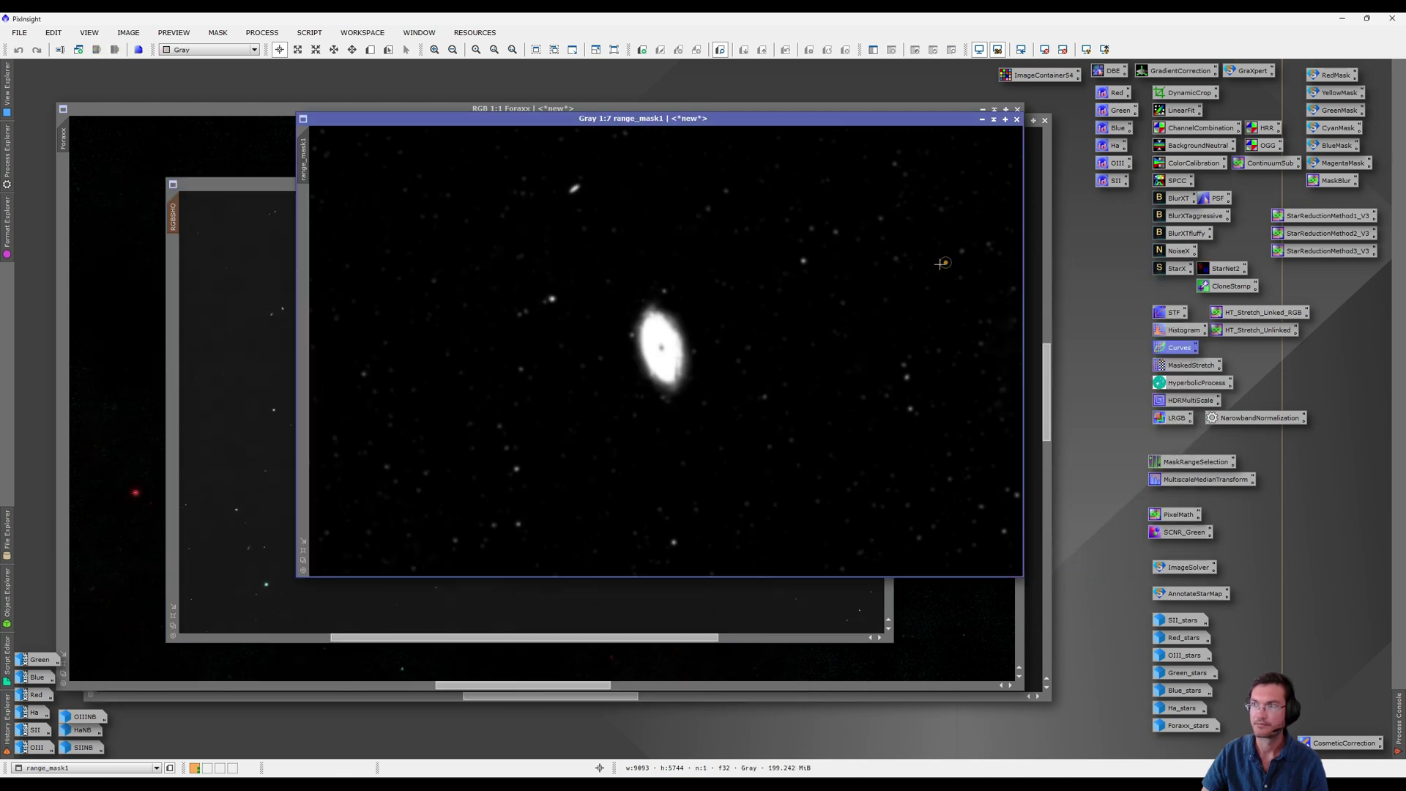
pyautogui.click(1016, 119)
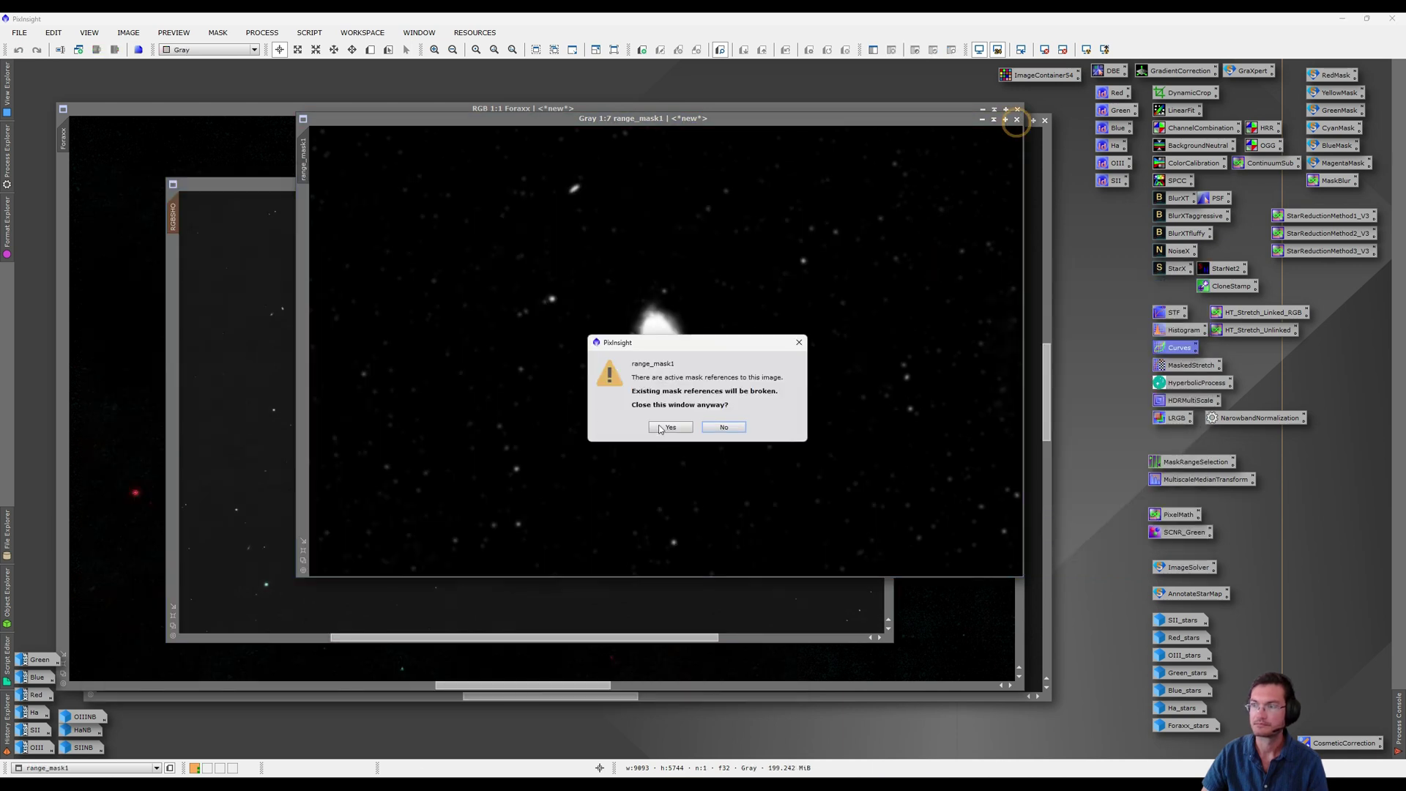
pyautogui.click(668, 430)
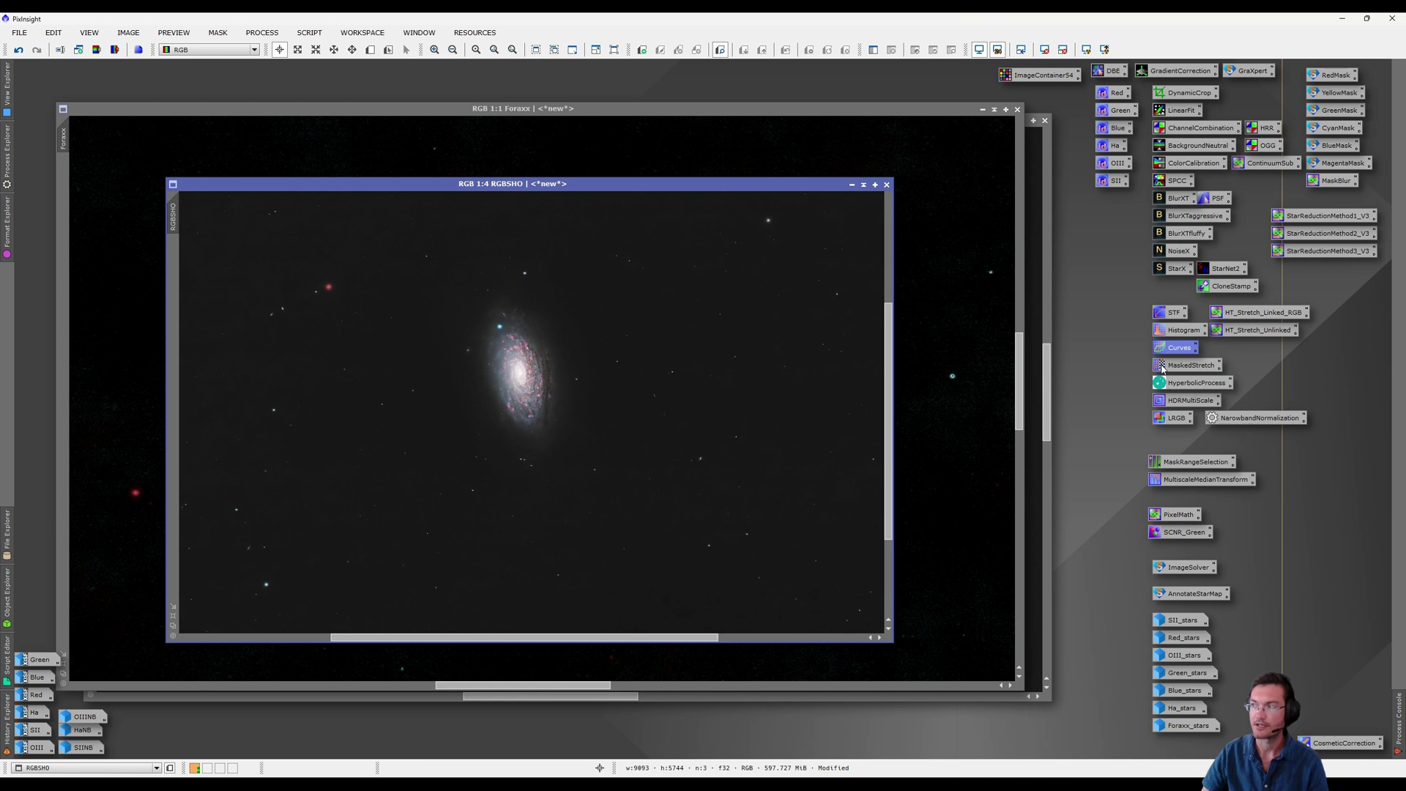
pyautogui.scroll(-4, 668, 445)
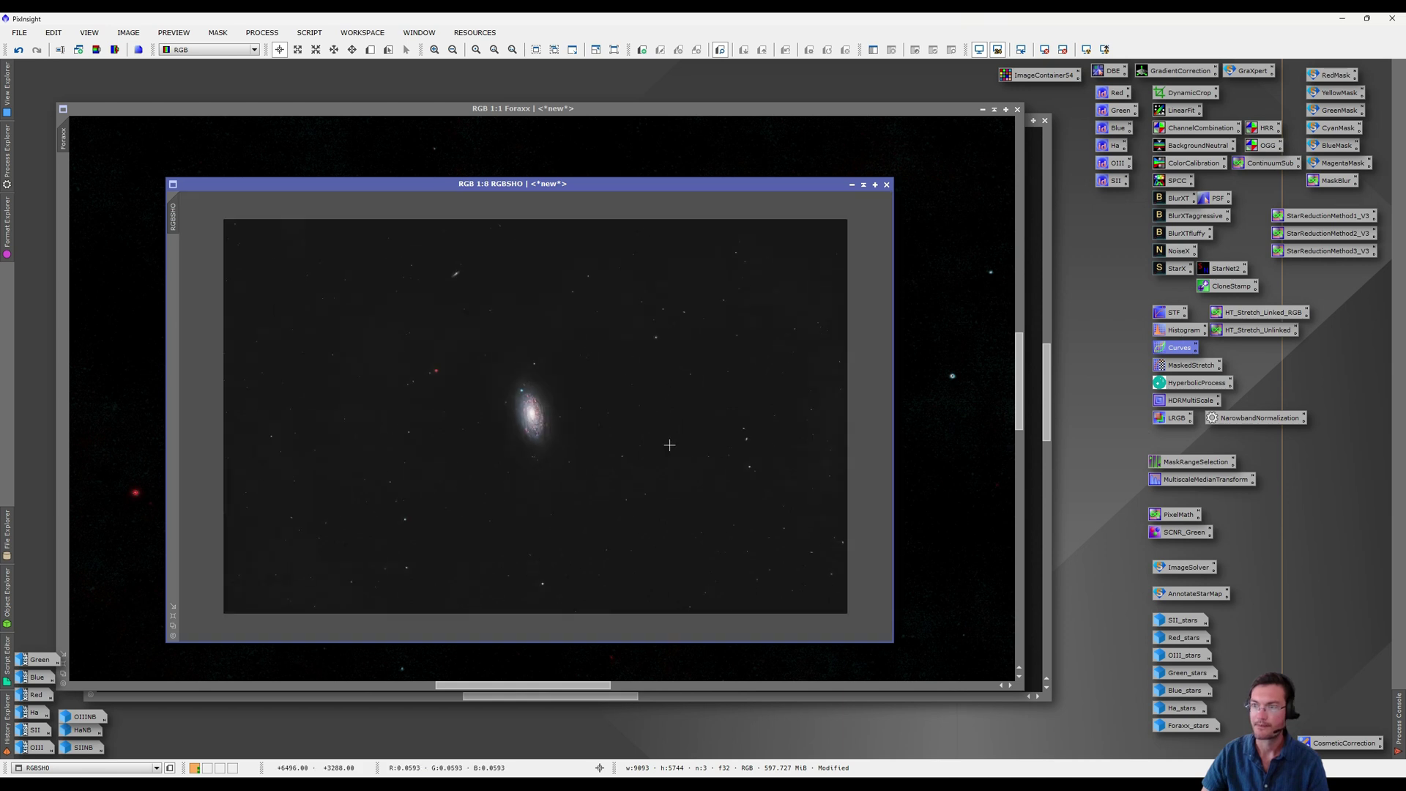
pyautogui.scroll(1, 709, 444)
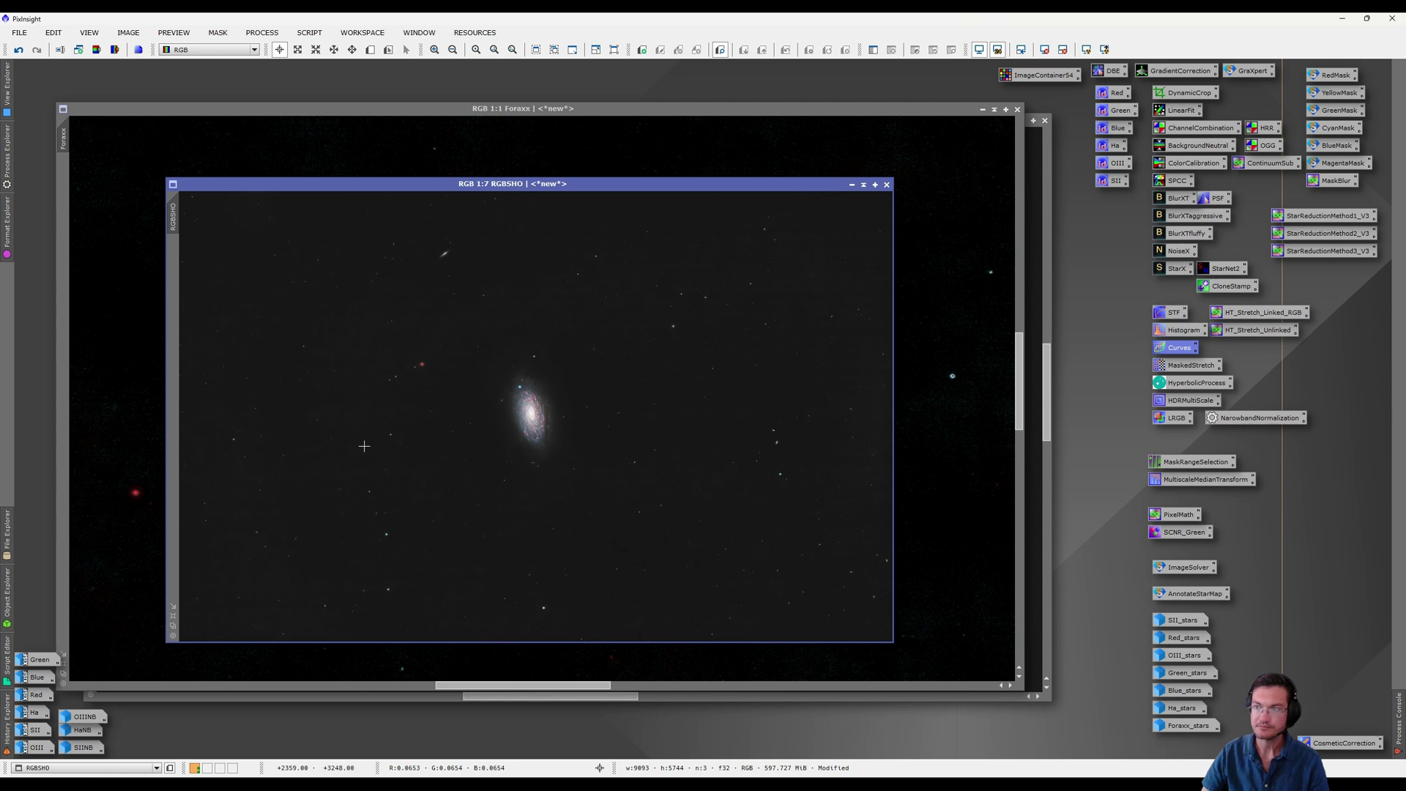
# Reduce the noise in RGBSHO with NoiseXTerminator at a Denoise strength of 0.66 and check the whole galaxy image
pyautogui.moveTo(652, 411); pyautogui.dragTo(629, 428)
pyautogui.scroll(4, 541, 399)
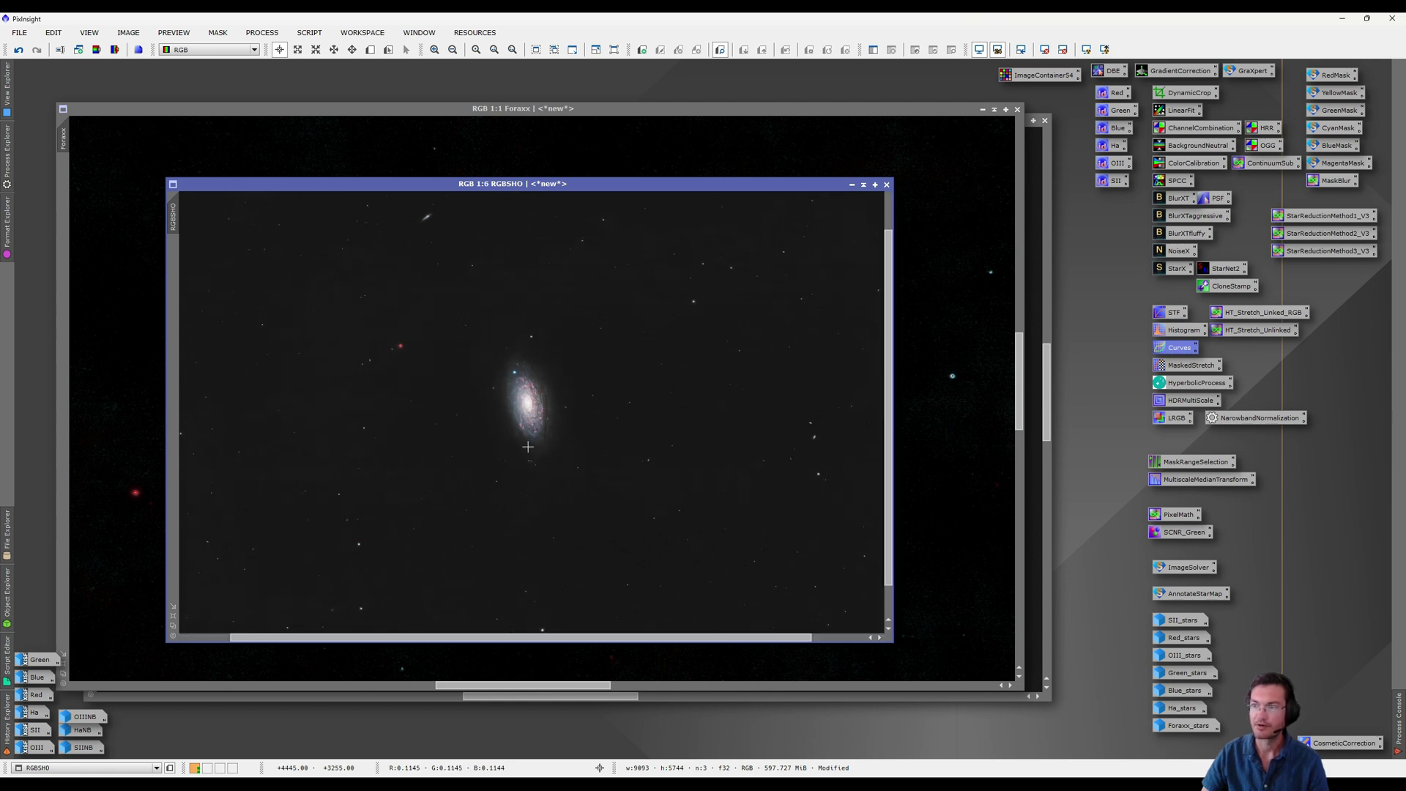
pyautogui.scroll(1, 542, 392)
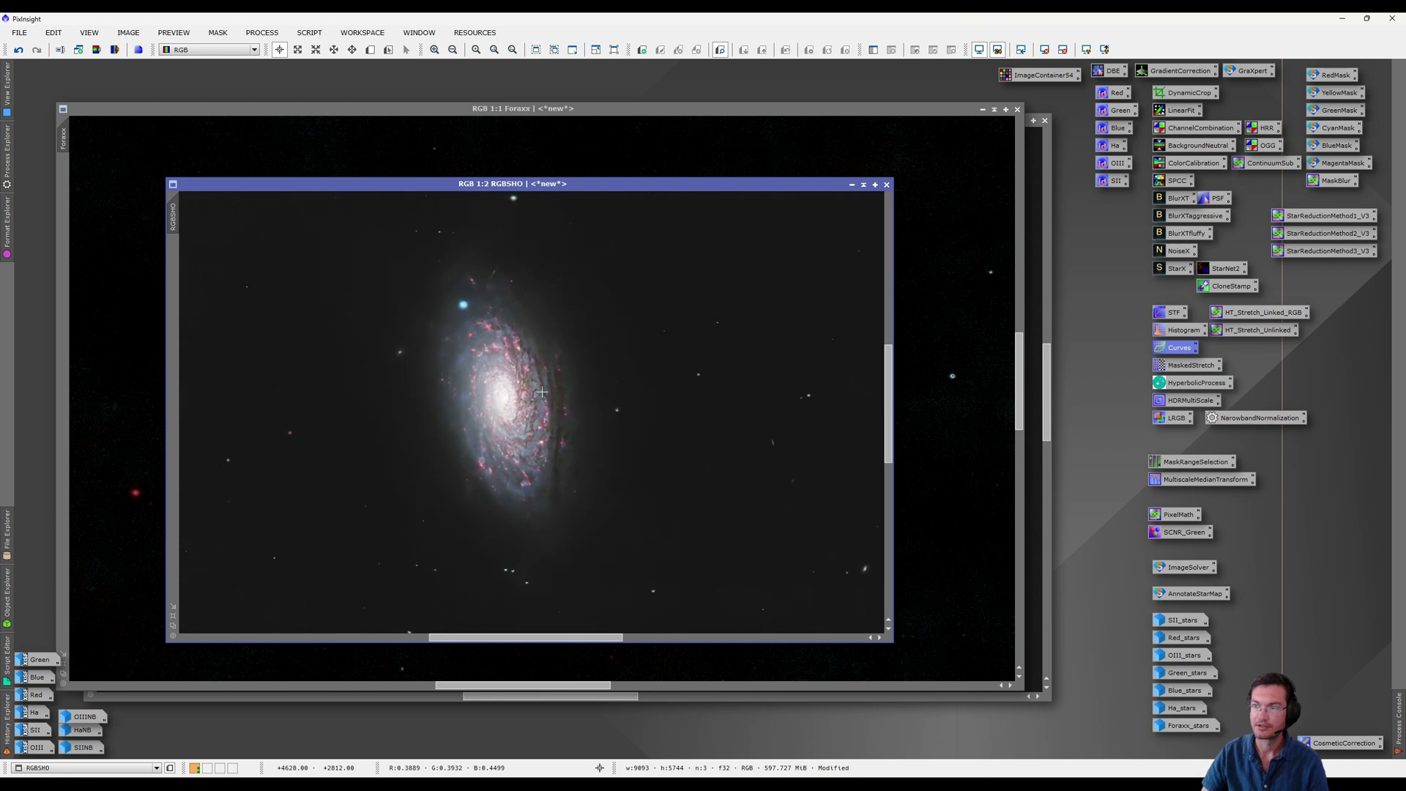
pyautogui.scroll(1, 542, 392)
pyautogui.scroll(1, 542, 392)
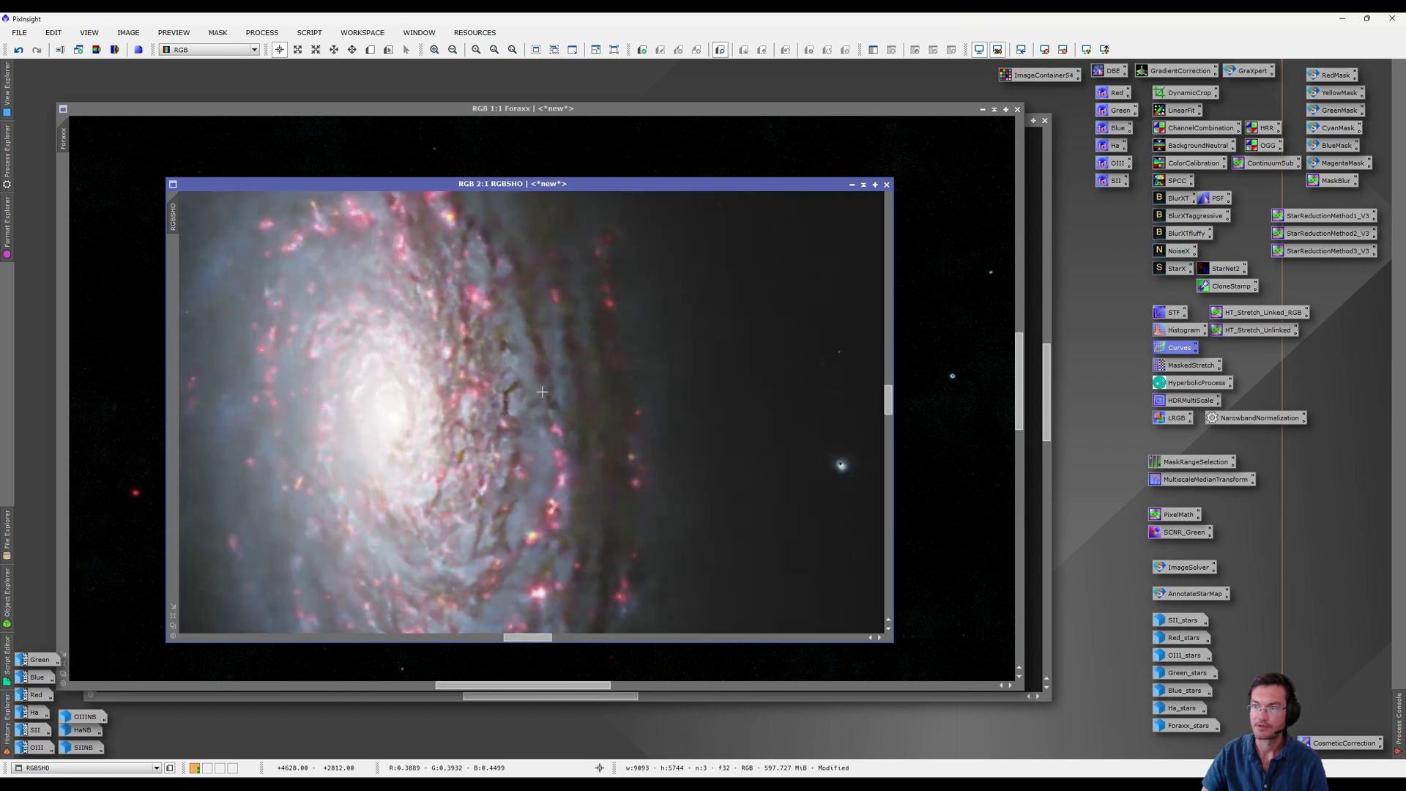
pyautogui.doubleClick(1178, 252)
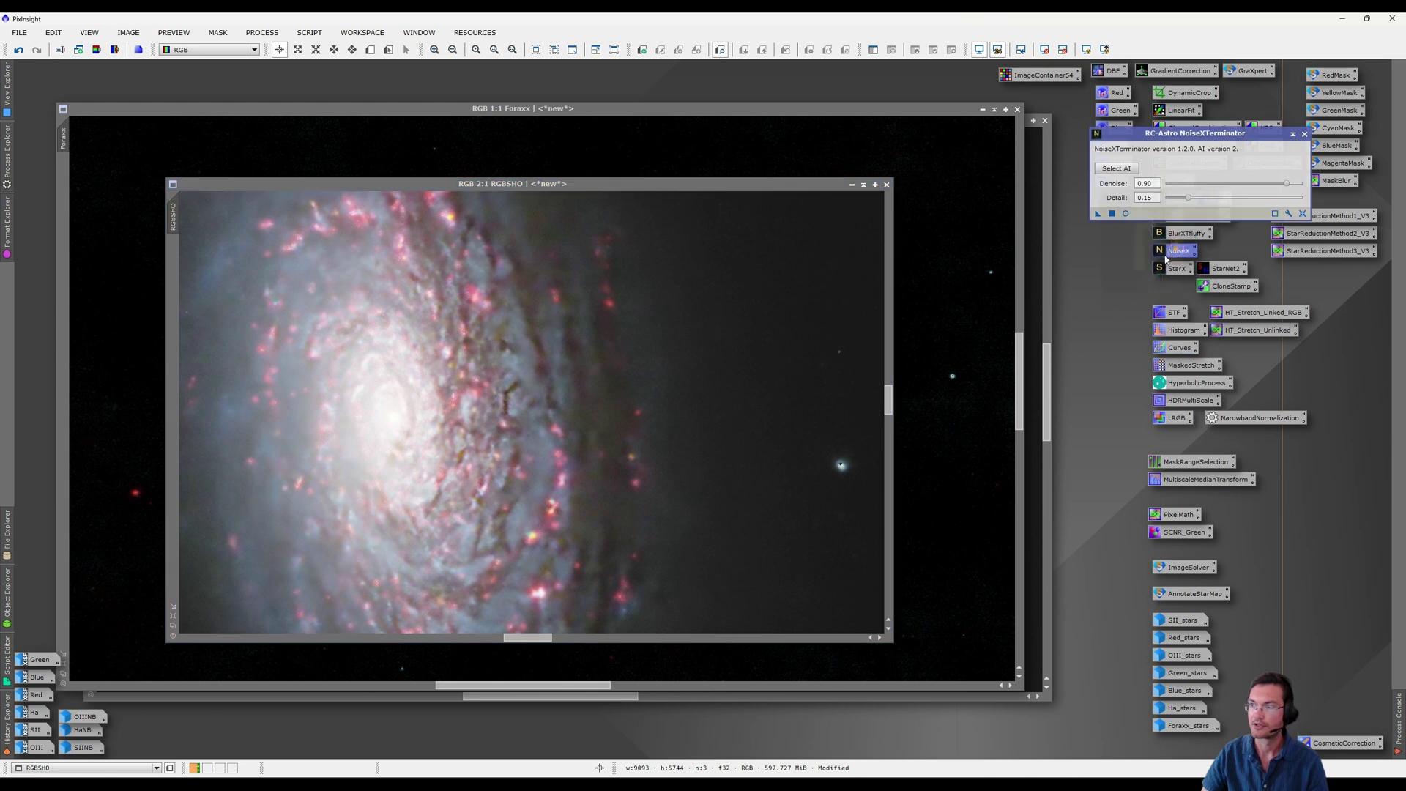
pyautogui.moveTo(1286, 181); pyautogui.dragTo(1251, 188)
pyautogui.moveTo(1097, 214); pyautogui.dragTo(769, 286)
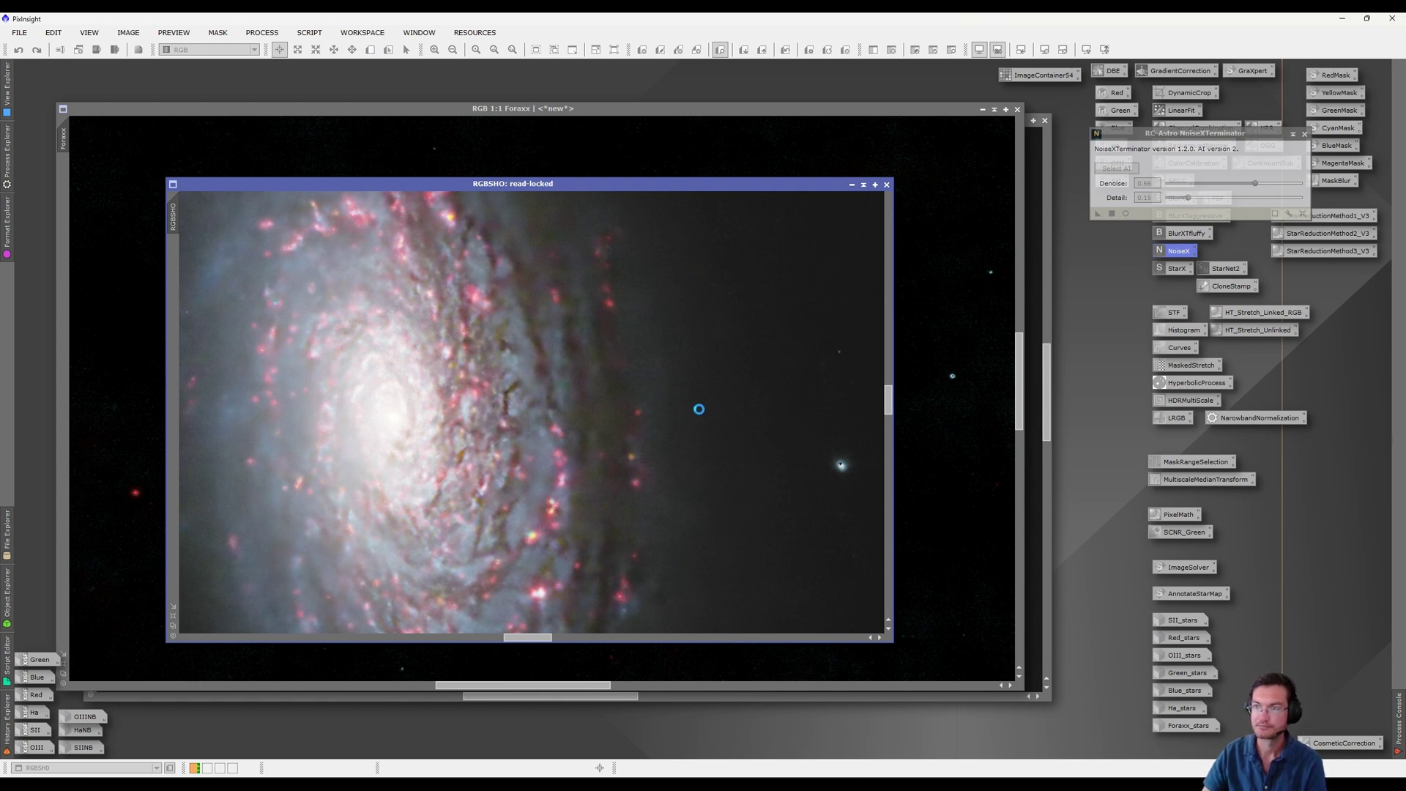
pyautogui.scroll(-2, 574, 431)
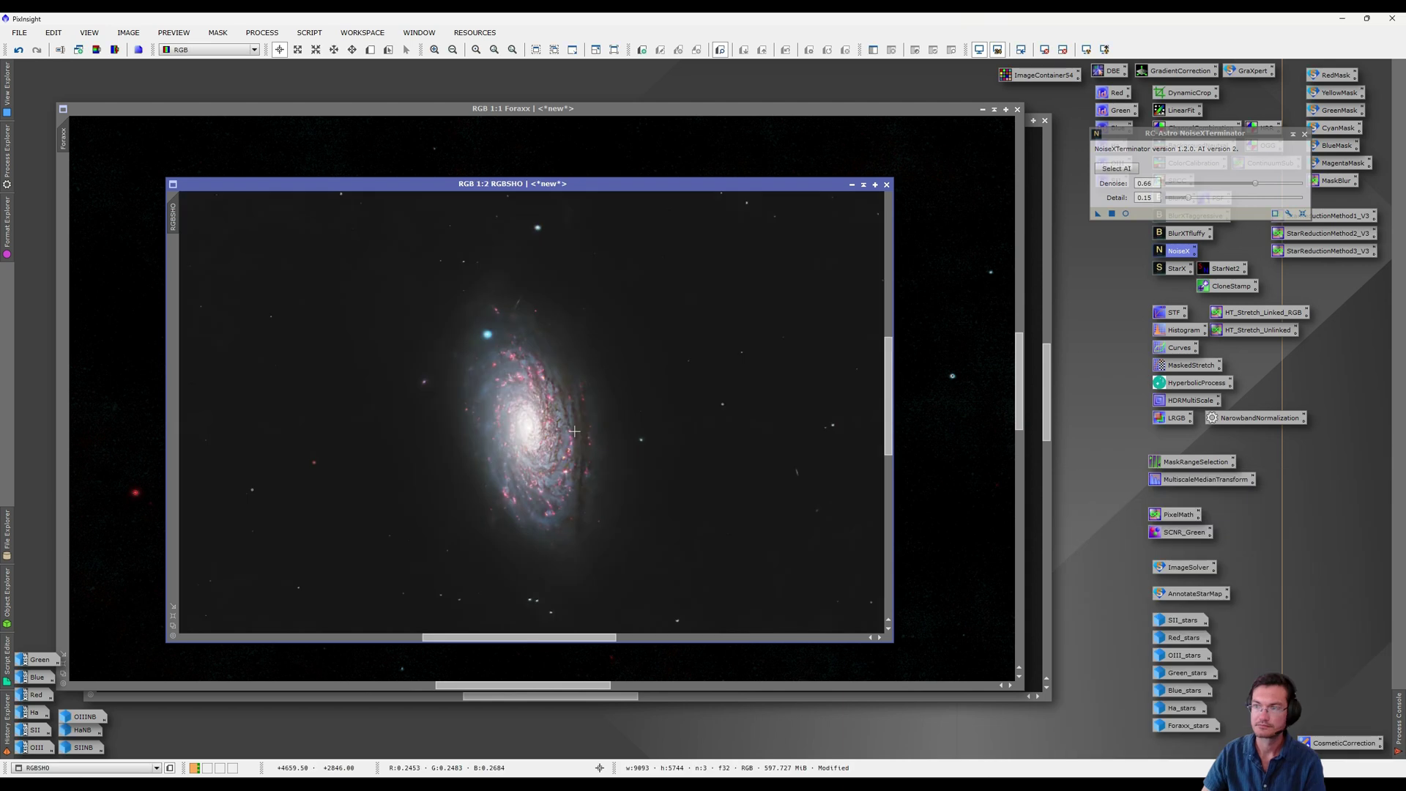
pyautogui.scroll(-1, 574, 431)
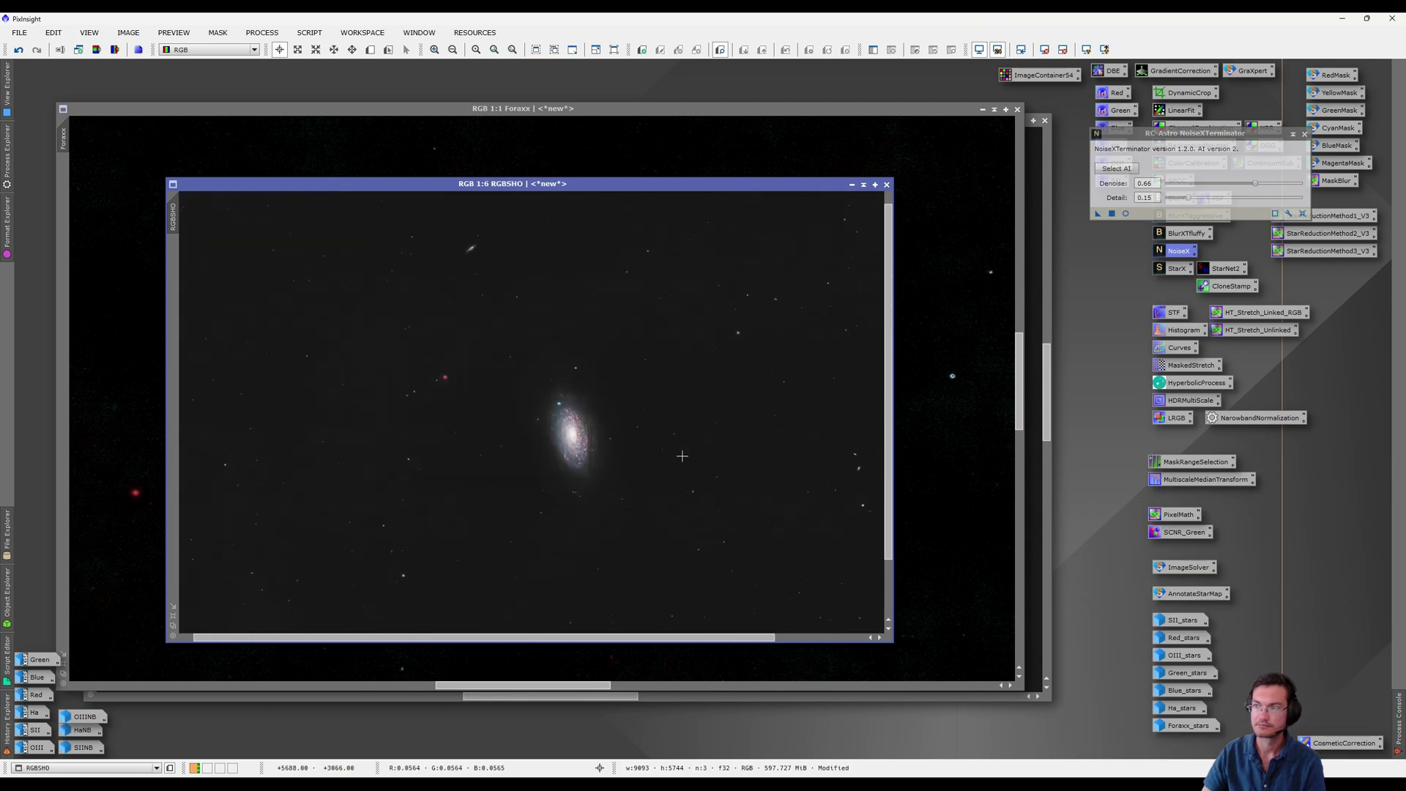
pyautogui.scroll(-1, 712, 456)
pyautogui.scroll(1, 713, 456)
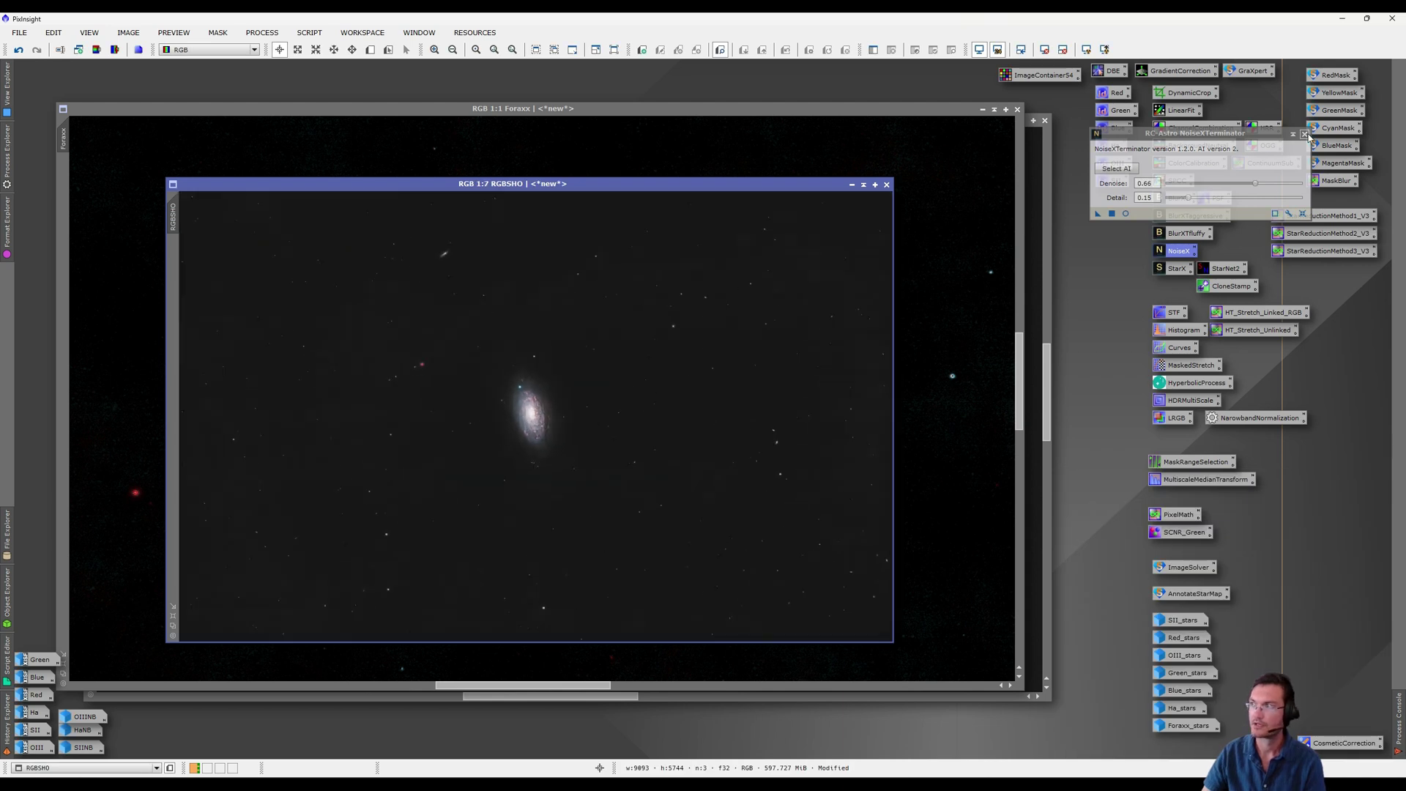
pyautogui.click(1305, 135)
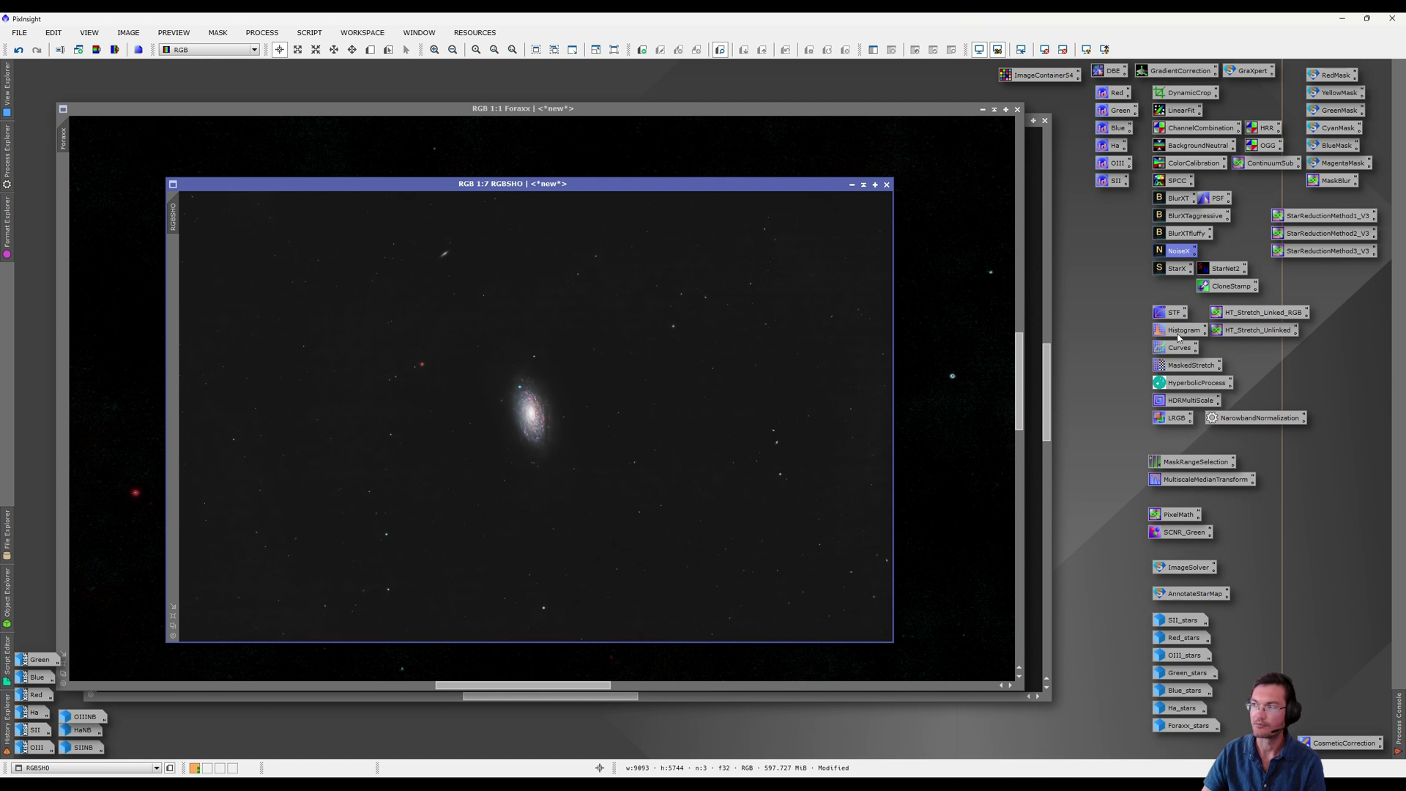
# Raise the RGBSHO histogram's shadows to about 0.015, apply the transformation, and compare the image before and after
pyautogui.doubleClick(1178, 338)
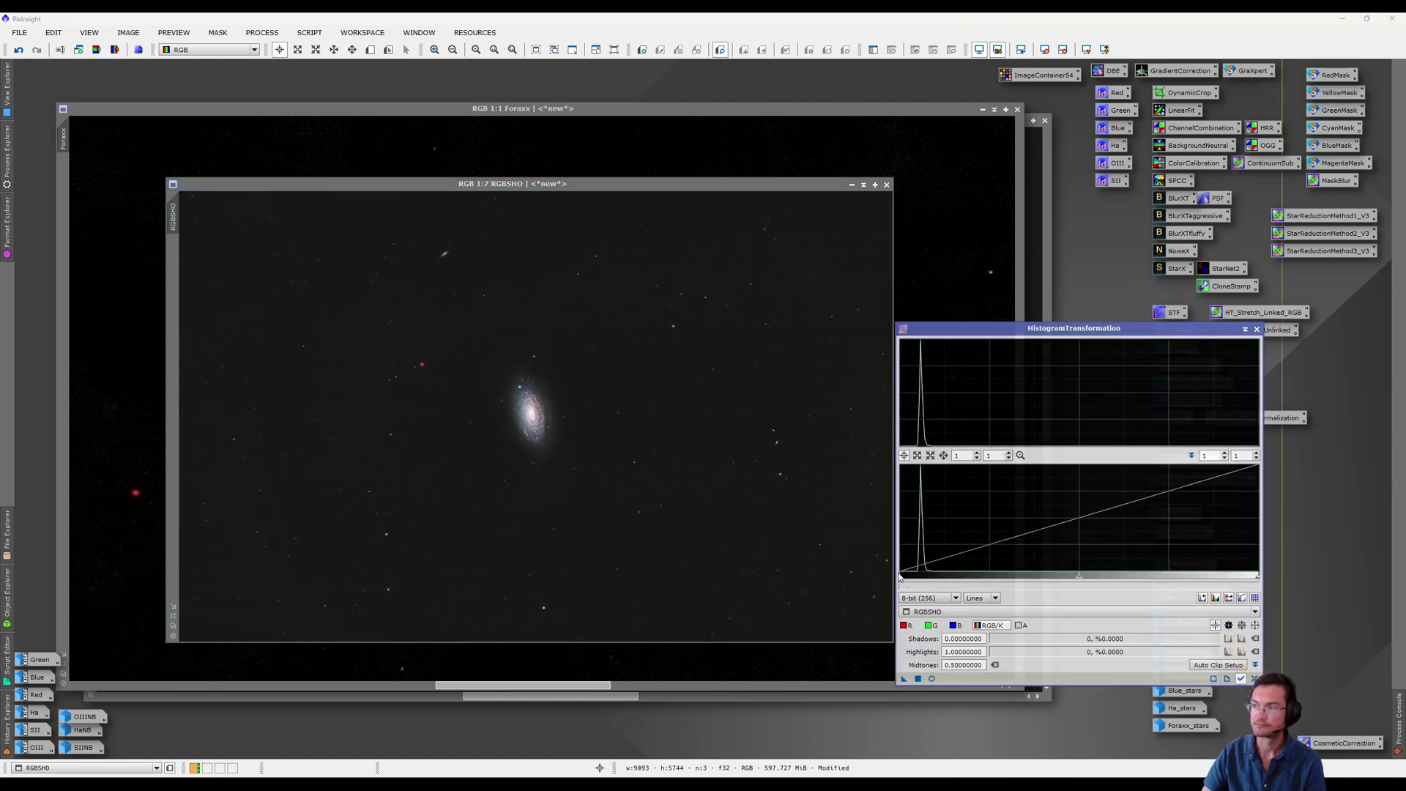
pyautogui.moveTo(901, 581); pyautogui.dragTo(905, 581)
pyautogui.click(919, 677)
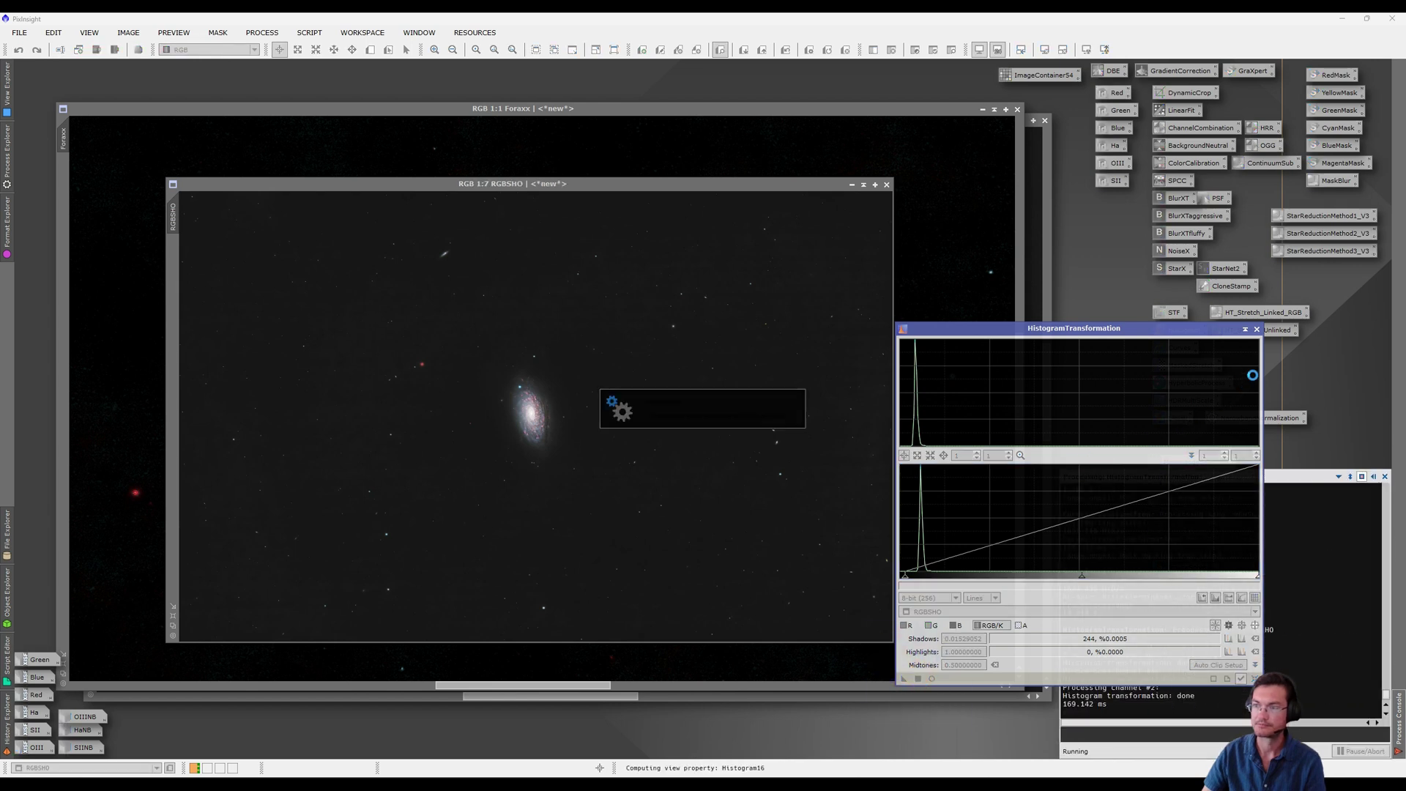
pyautogui.click(1256, 329)
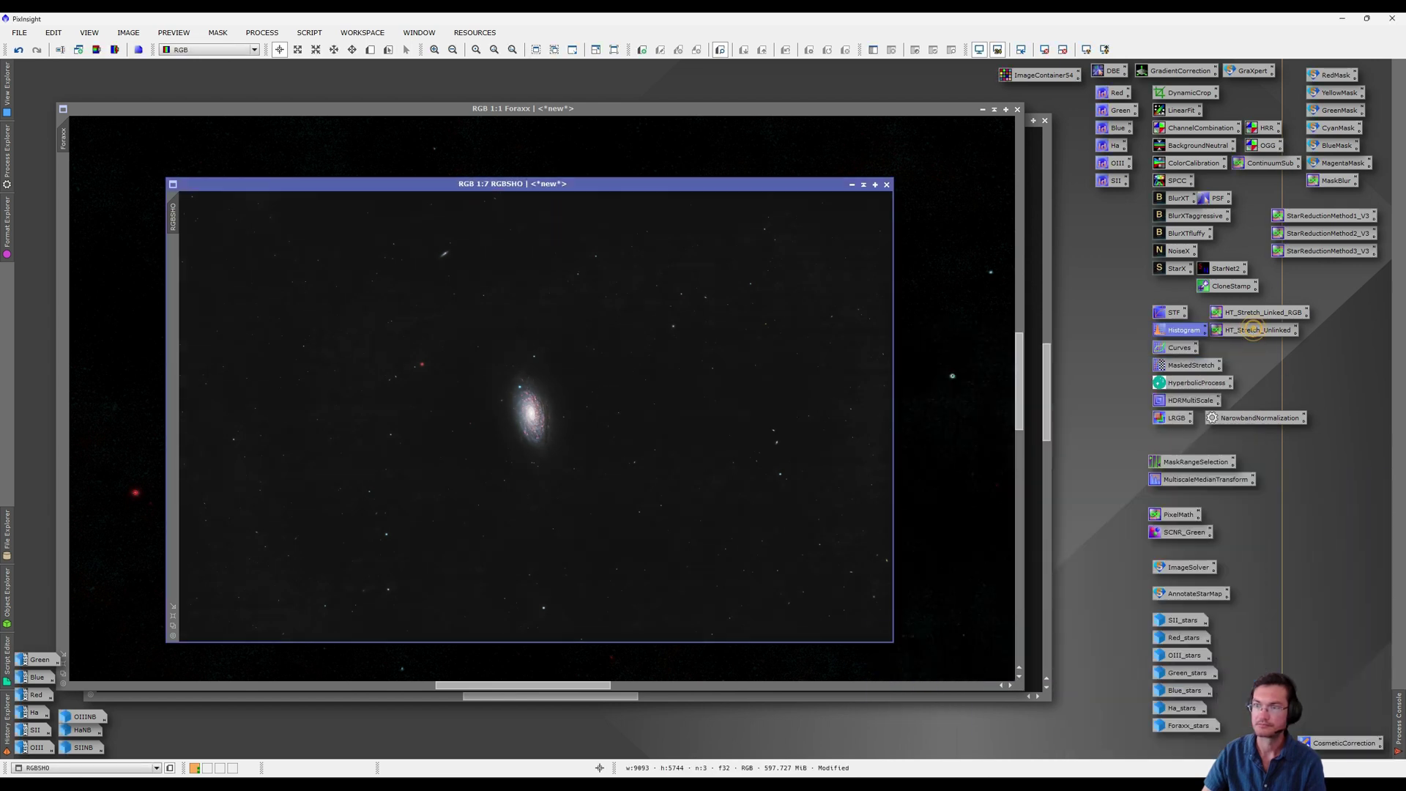
pyautogui.hotkey('ctrl', 'z')
pyautogui.hotkey('ctrl', 'y')
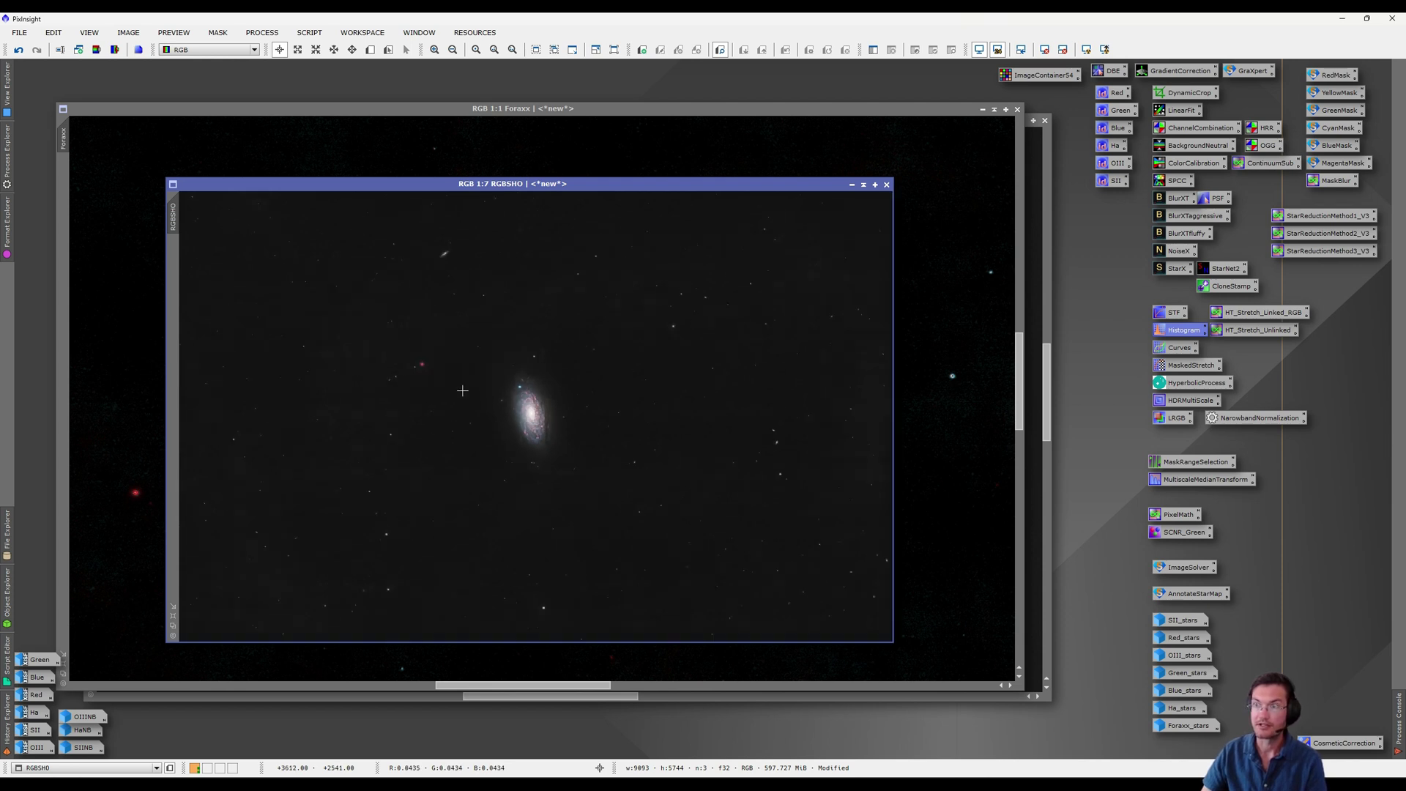
# Restore the Foraxx_stars image and stretch it three times with HistogramTransformation at midtones of about 0.251
pyautogui.doubleClick(1170, 730)
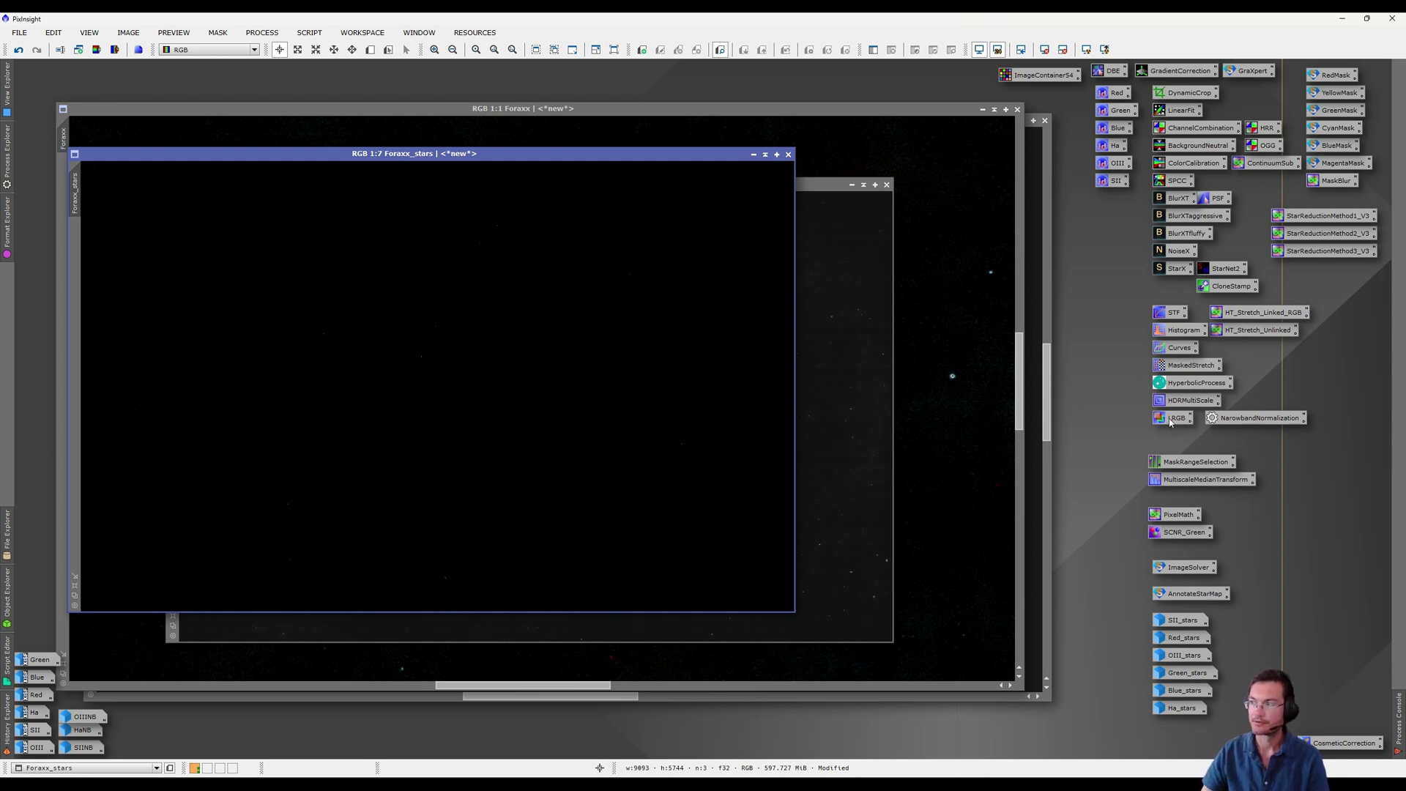
pyautogui.doubleClick(1163, 331)
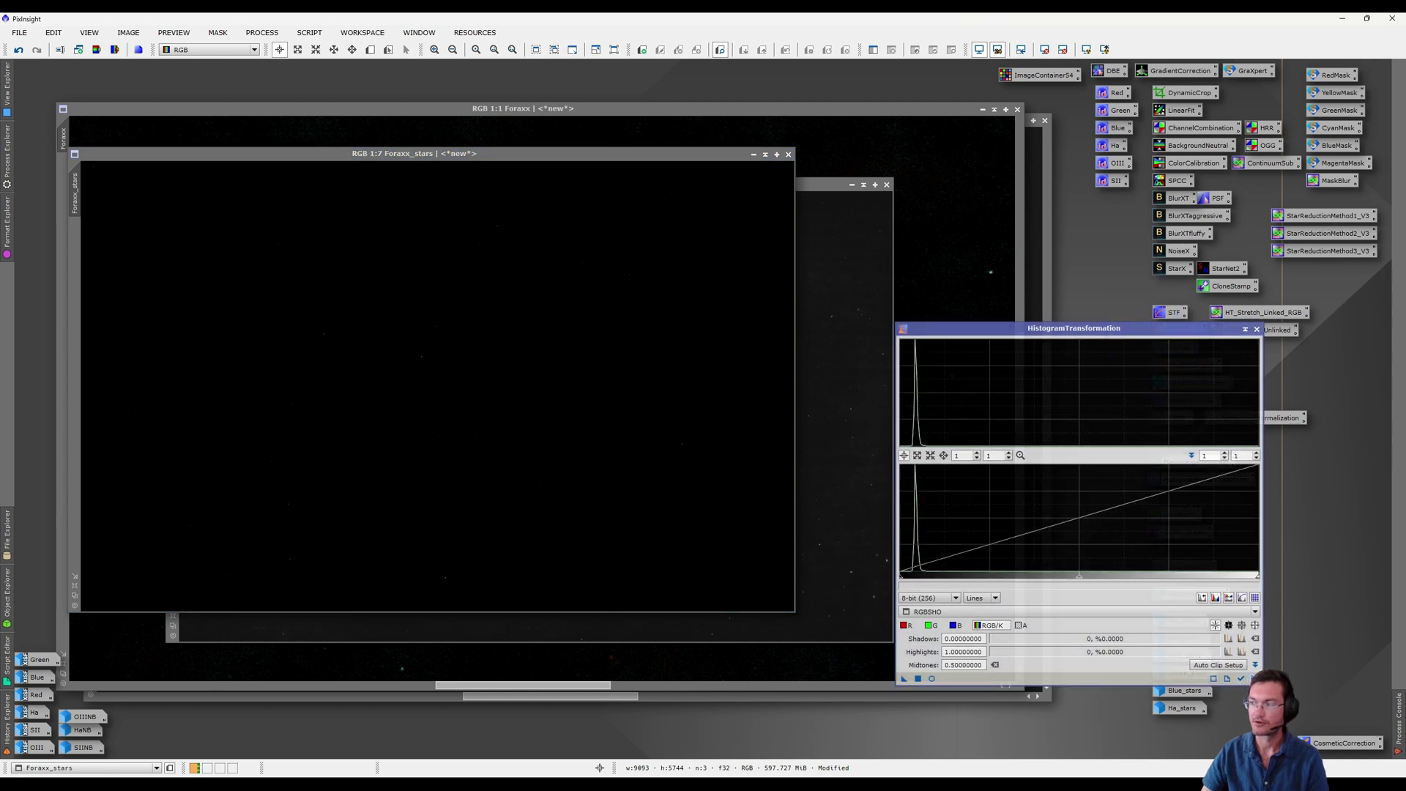
pyautogui.click(1241, 679)
pyautogui.moveTo(1078, 581); pyautogui.dragTo(988, 579)
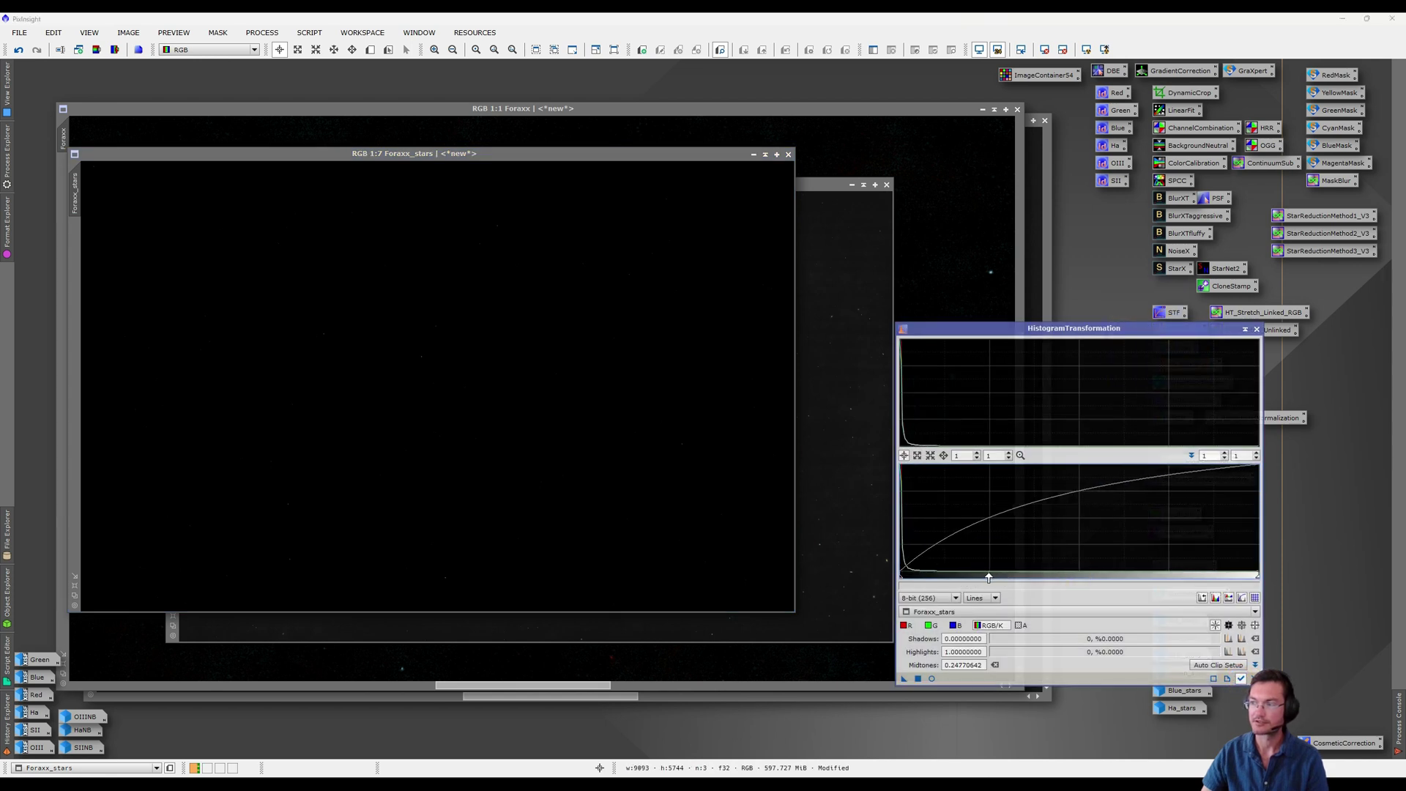
pyautogui.click(918, 679)
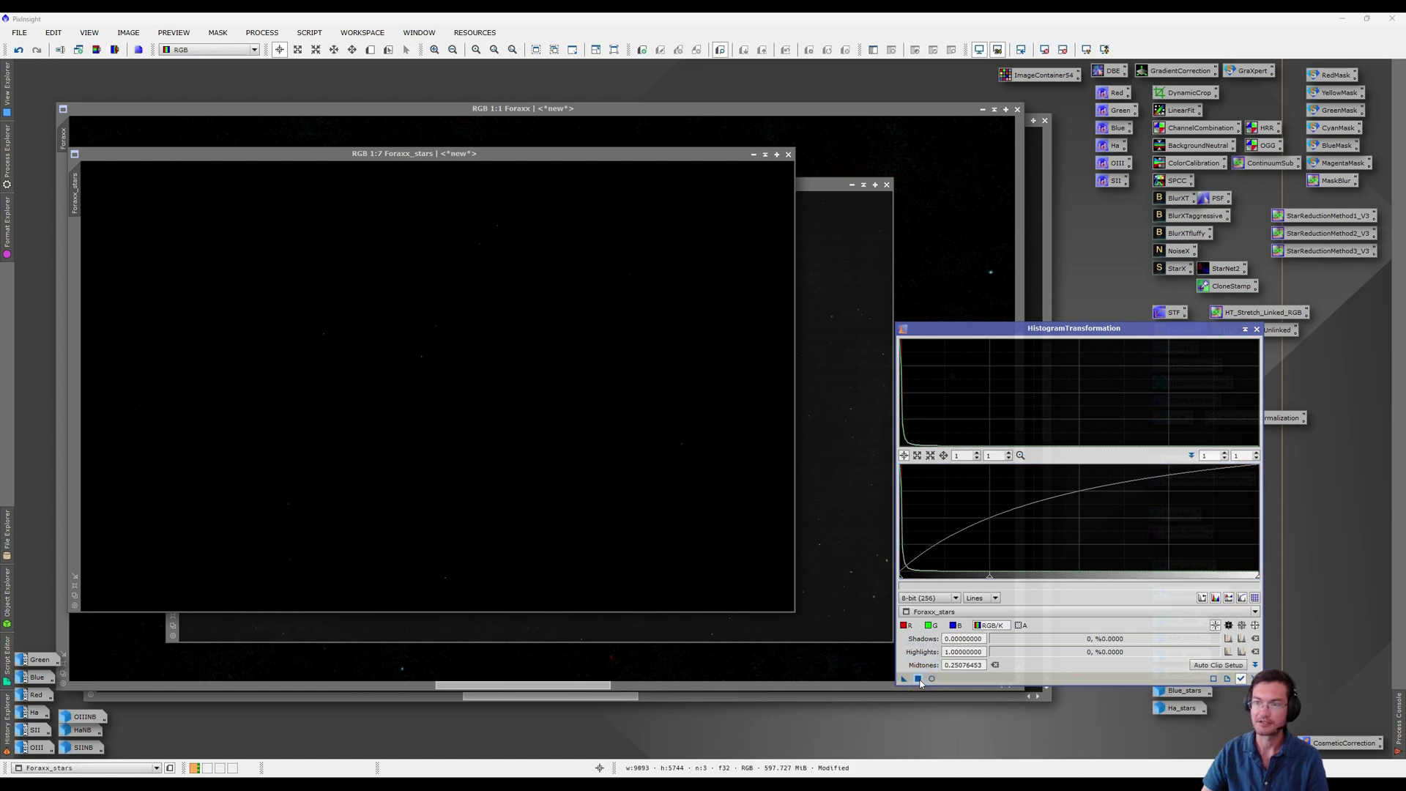
pyautogui.click(918, 679)
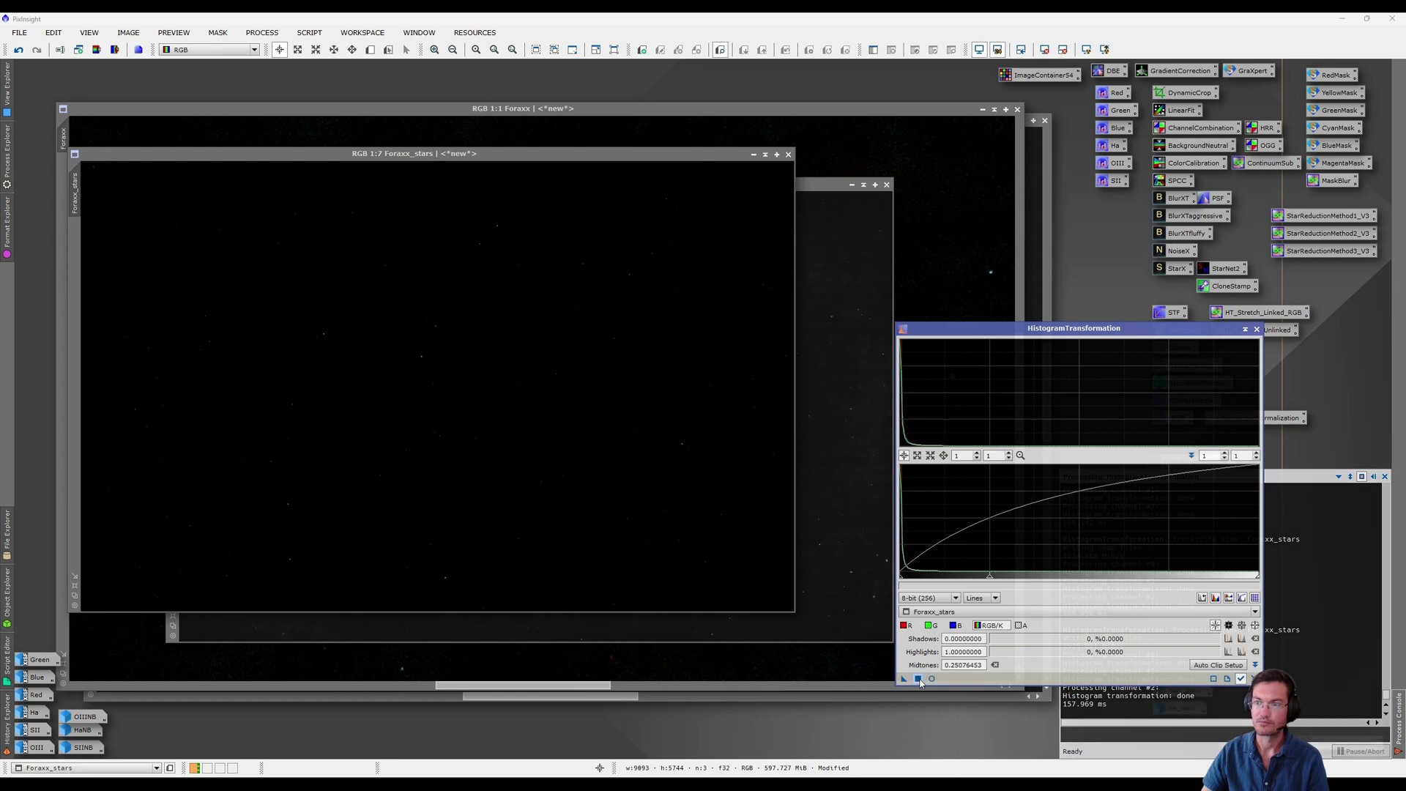
pyautogui.click(918, 678)
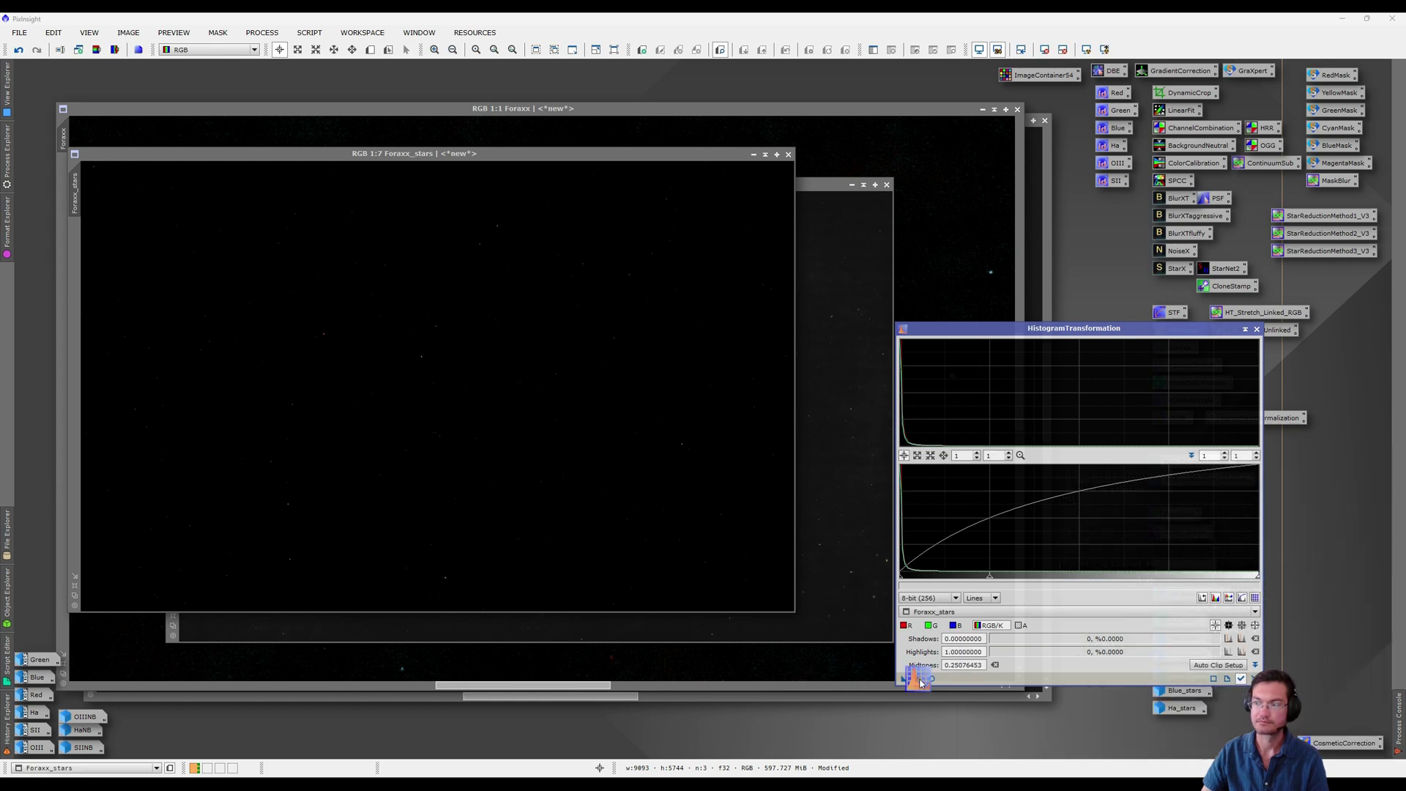
# Preview Foraxx_stars in real time around the galaxy, set the midtones to about 0.294, and apply one more stretch
pyautogui.click(931, 679)
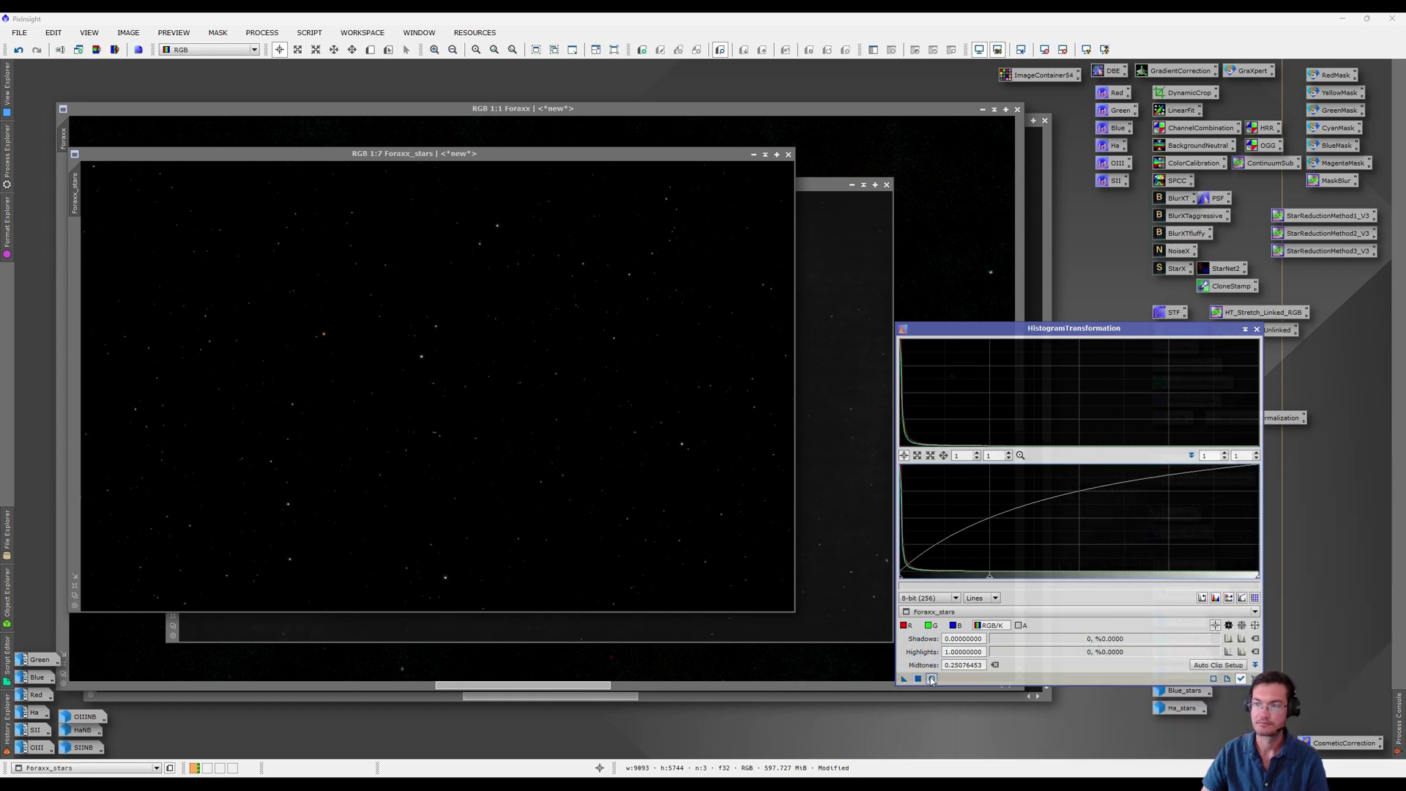
pyautogui.moveTo(520, 343); pyautogui.dragTo(318, 499)
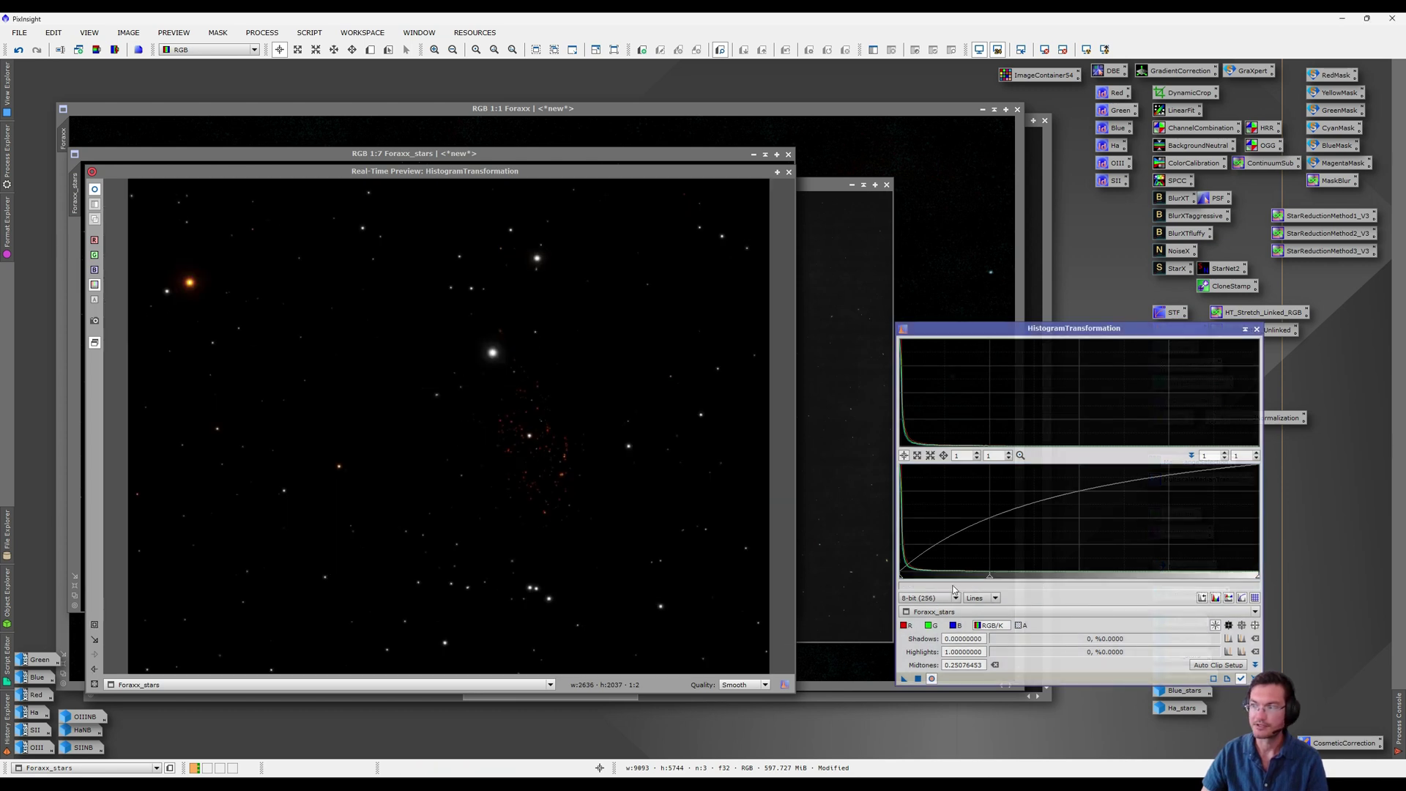
pyautogui.moveTo(990, 579)
pyautogui.mouseDown()
pyautogui.moveTo(1019, 578)
pyautogui.moveTo(1004, 578)
pyautogui.mouseUp()
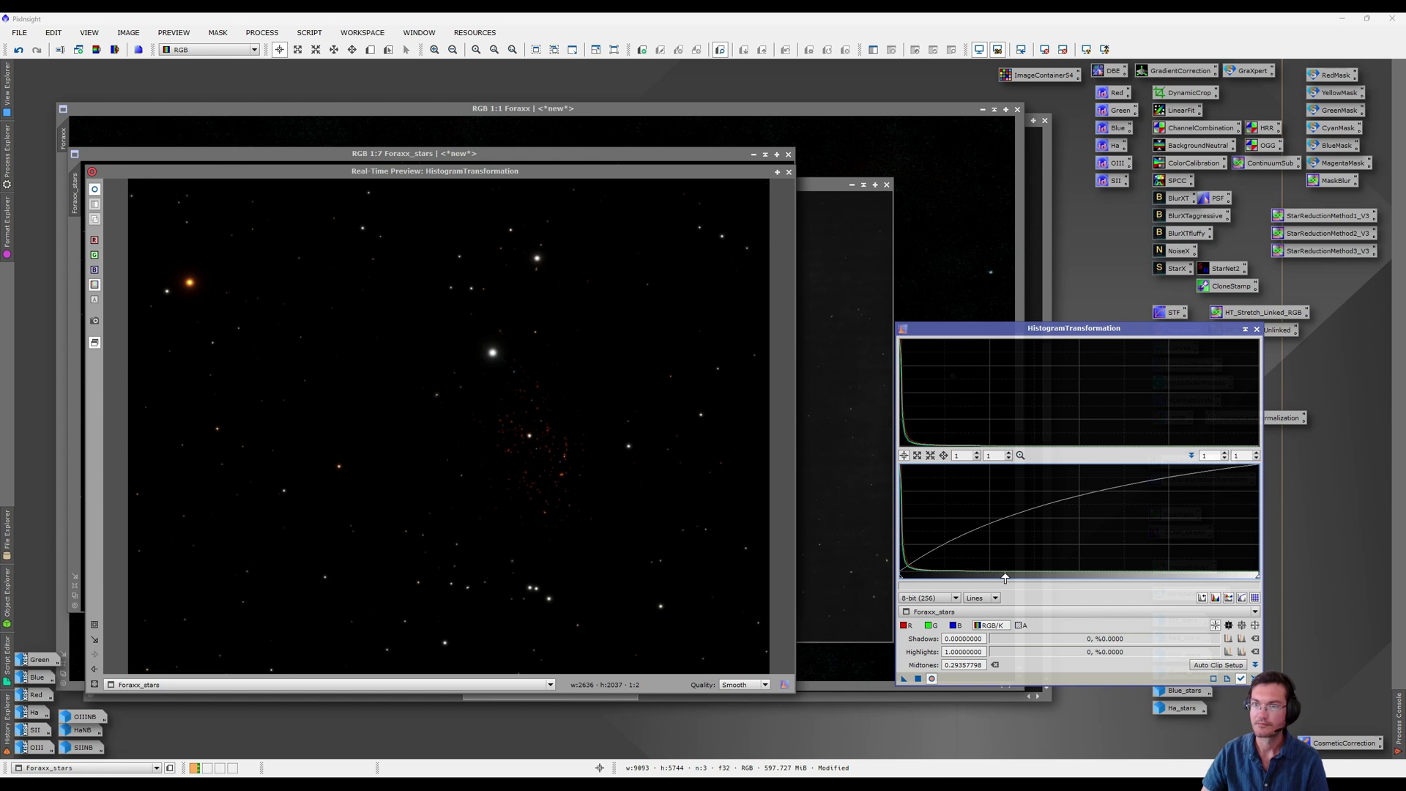
pyautogui.click(918, 679)
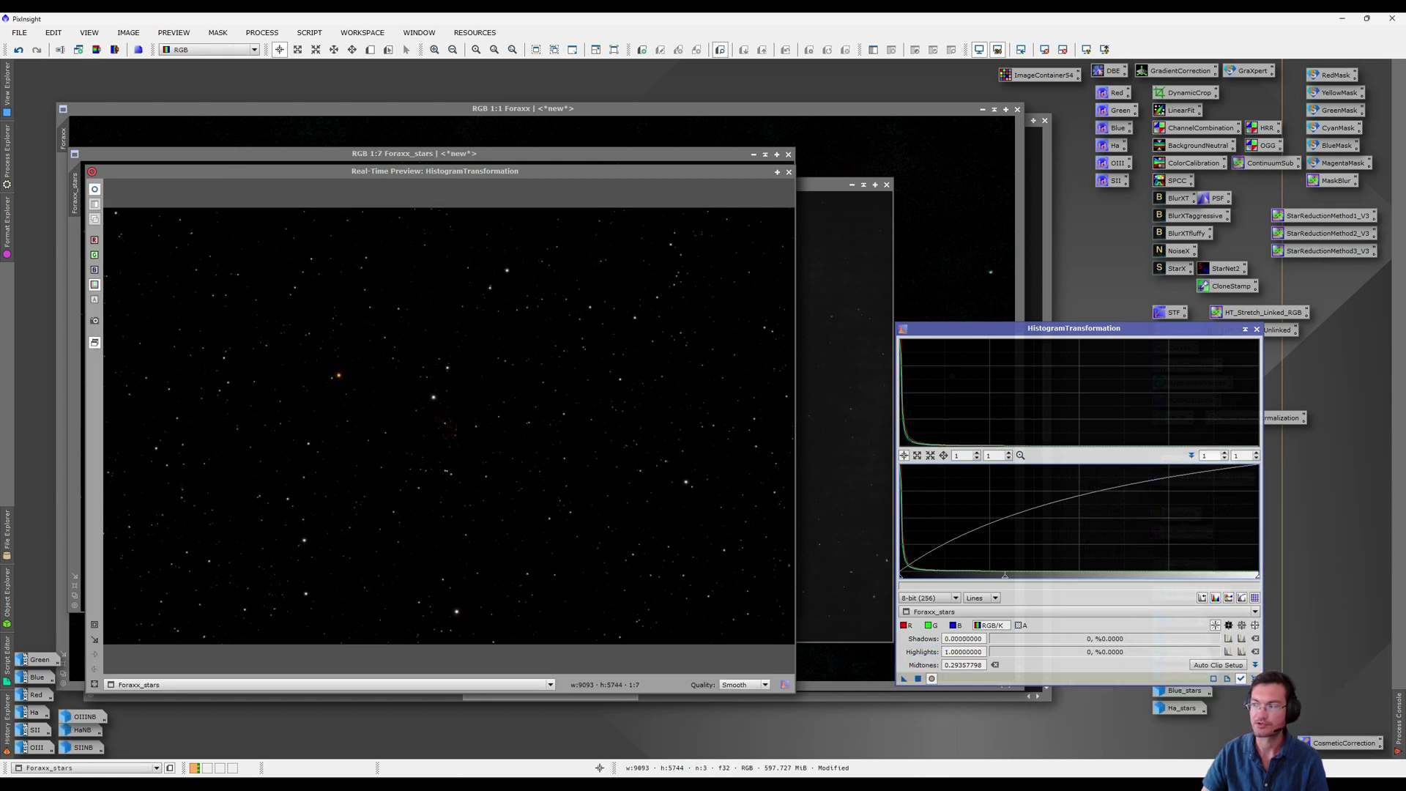
pyautogui.click(1242, 679)
pyautogui.click(1257, 330)
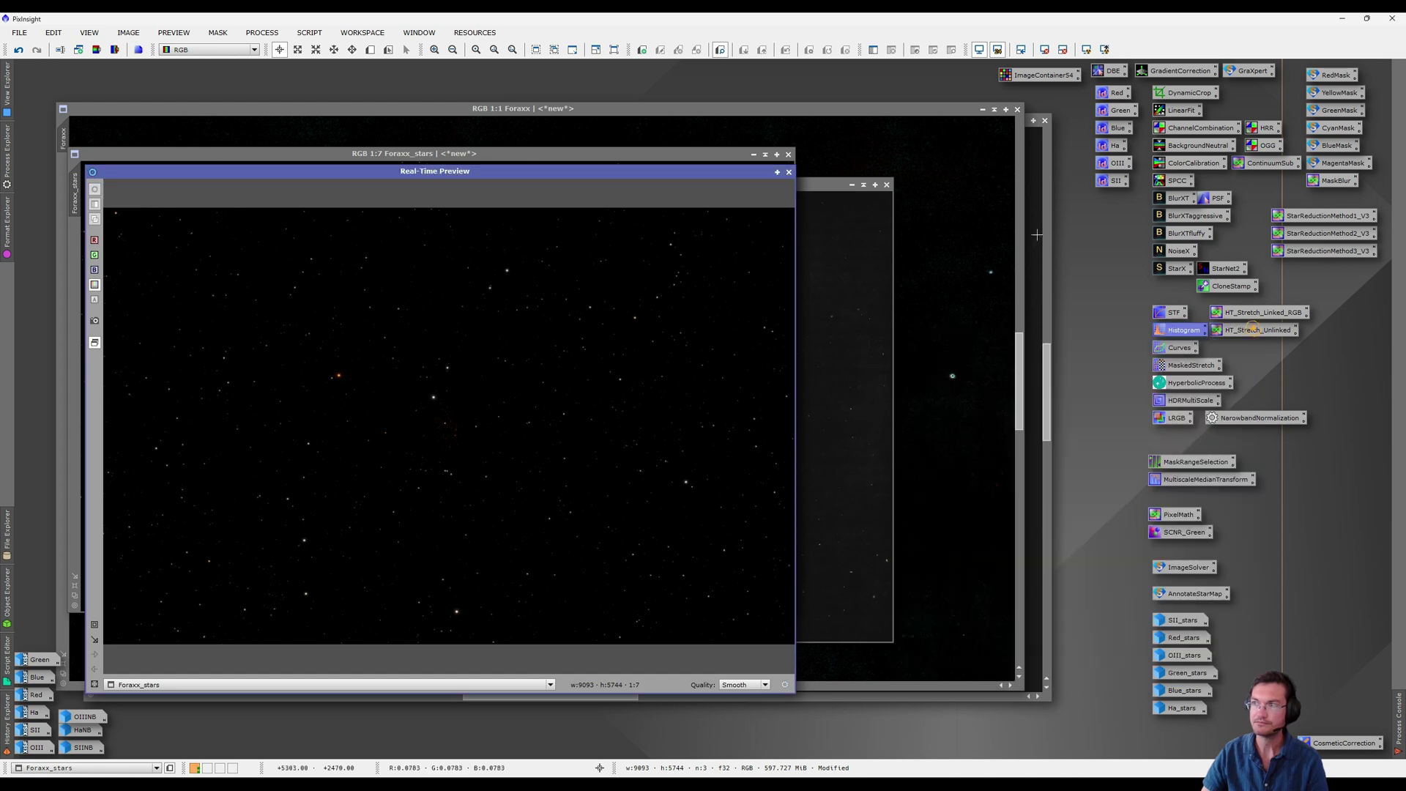
pyautogui.click(789, 171)
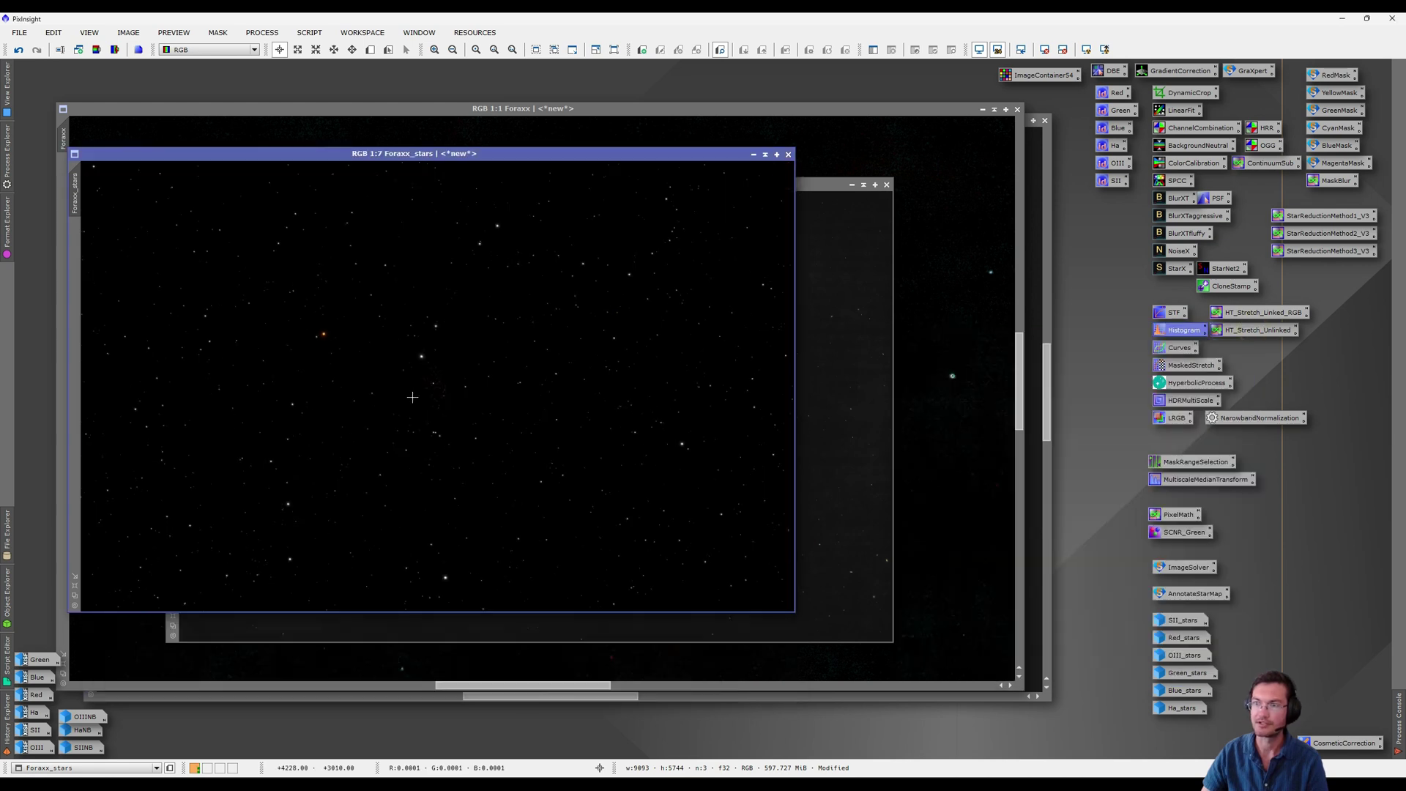
# Inspect the stretched stars in Foraxx_stars, move that image aside, and bring RGBSHO to the front
pyautogui.scroll(5, 413, 398)
pyautogui.scroll(1, 428, 373)
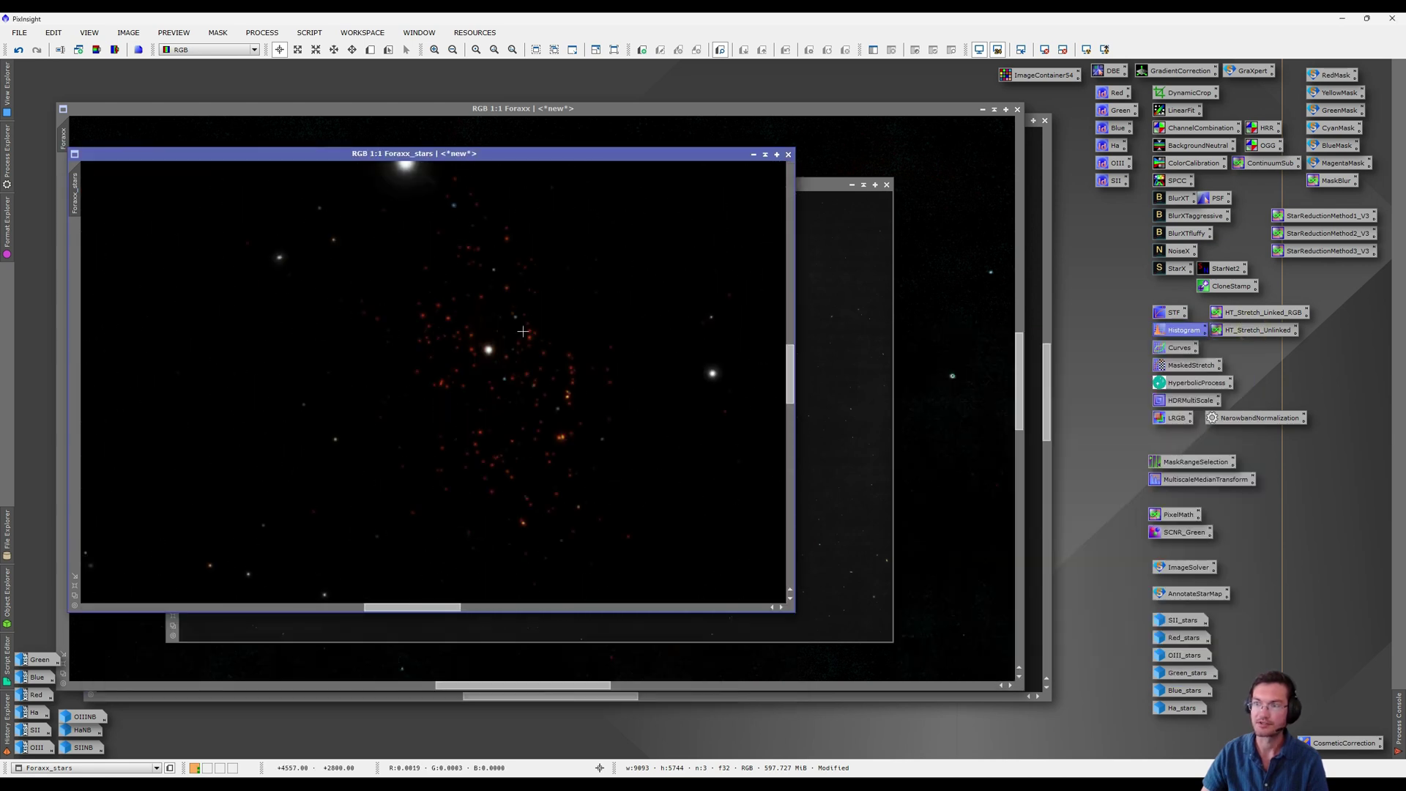
pyautogui.scroll(-1, 562, 414)
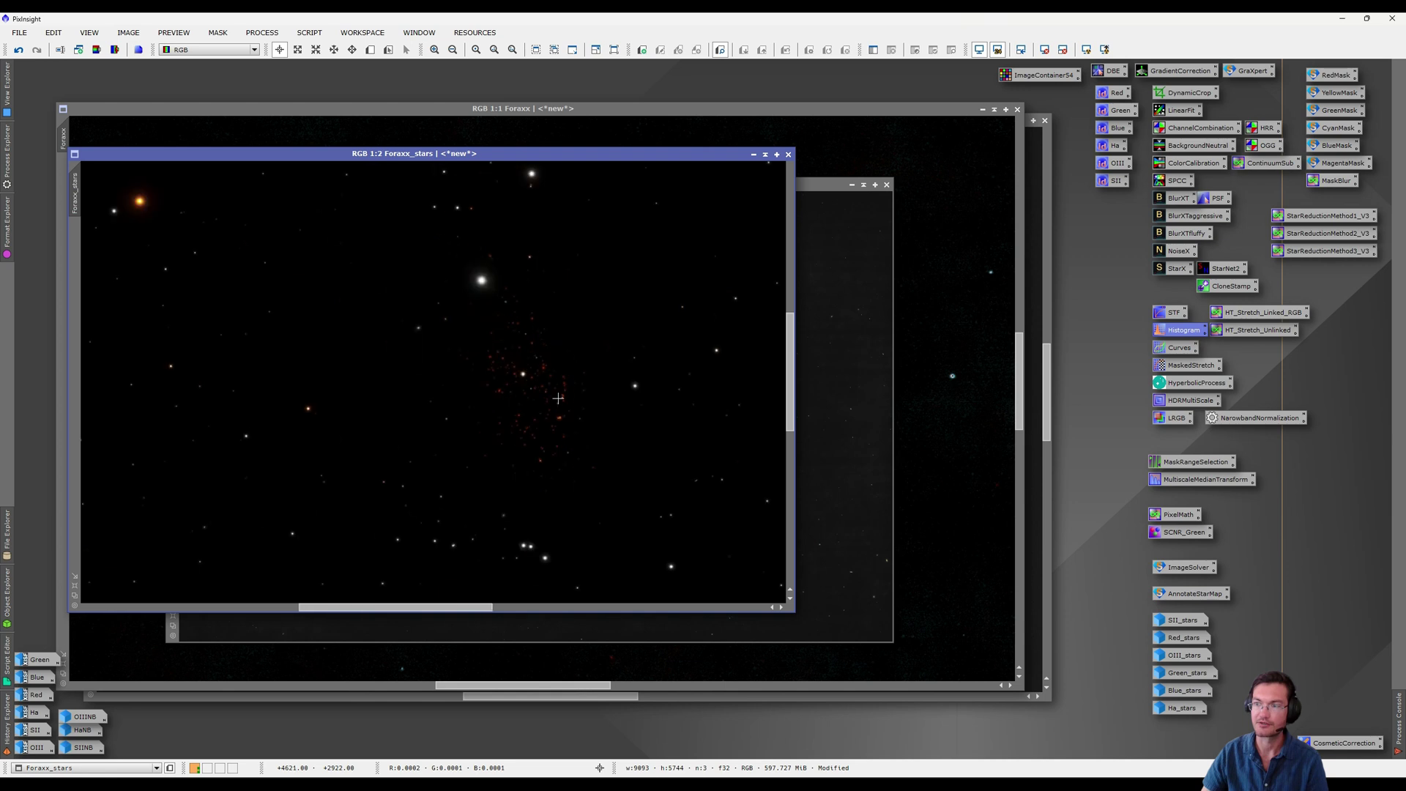
pyautogui.scroll(-1, 570, 407)
pyautogui.scroll(-3, 574, 409)
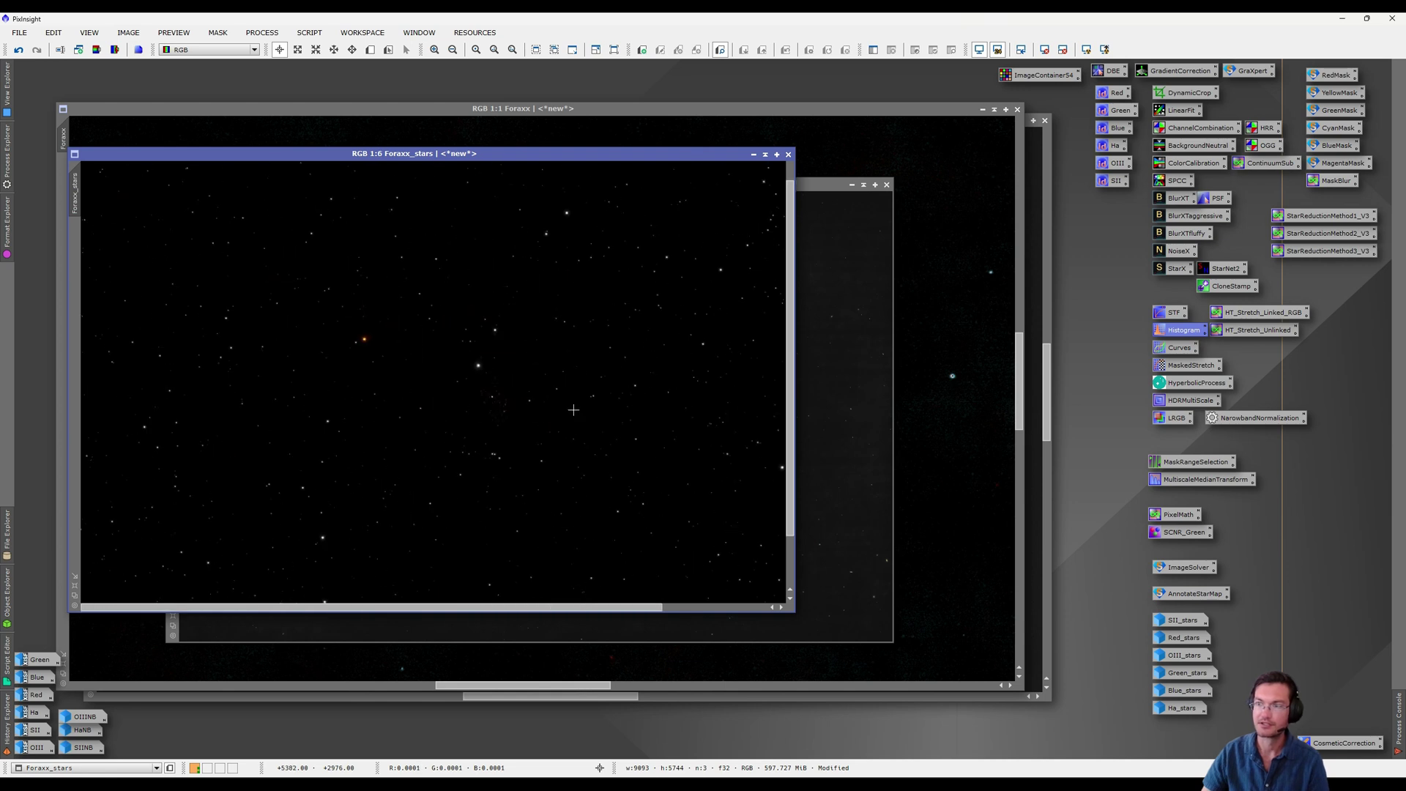
pyautogui.moveTo(525, 161); pyautogui.dragTo(706, 318)
pyautogui.click(588, 224)
pyautogui.click(919, 487)
pyautogui.click(596, 269)
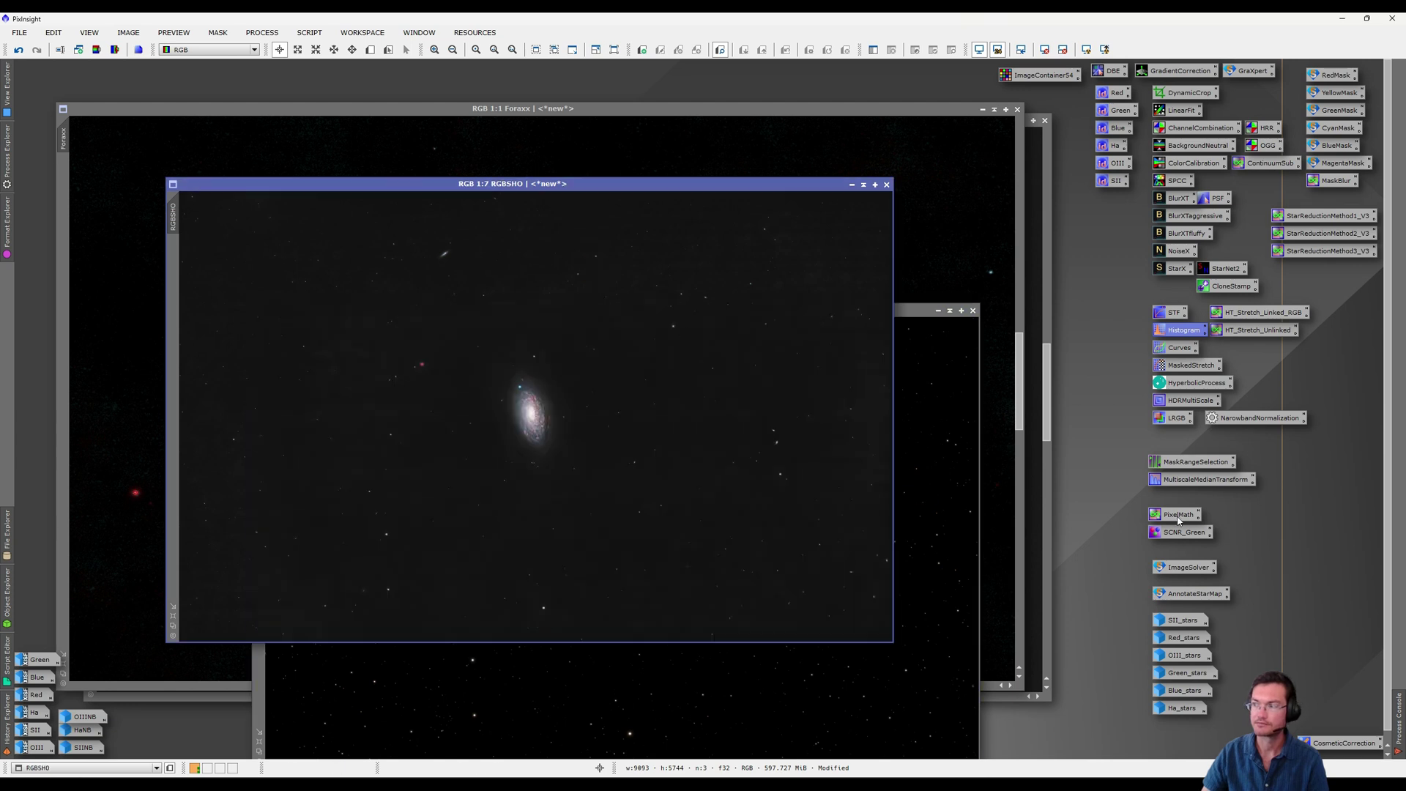
# Combine RGBSHO with its stars using the PixelMath expression ~(~RGBSHO*~Foraxx_stars) in a new image named RGBSHOwithstars, and inspect the blend
pyautogui.doubleClick(1168, 514)
pyautogui.click(1000, 296)
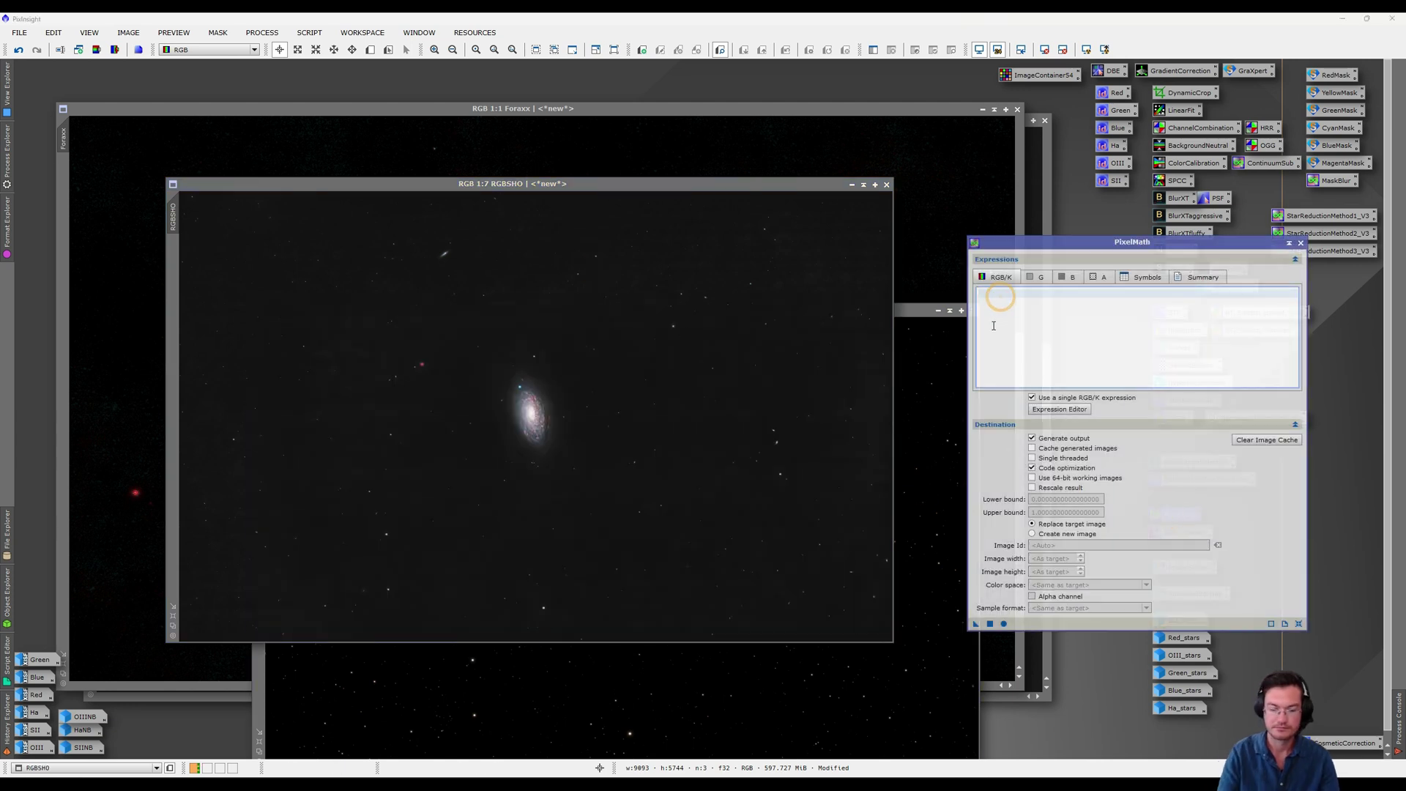
pyautogui.write('~(~RGBSHO*~Foraxx_stars')
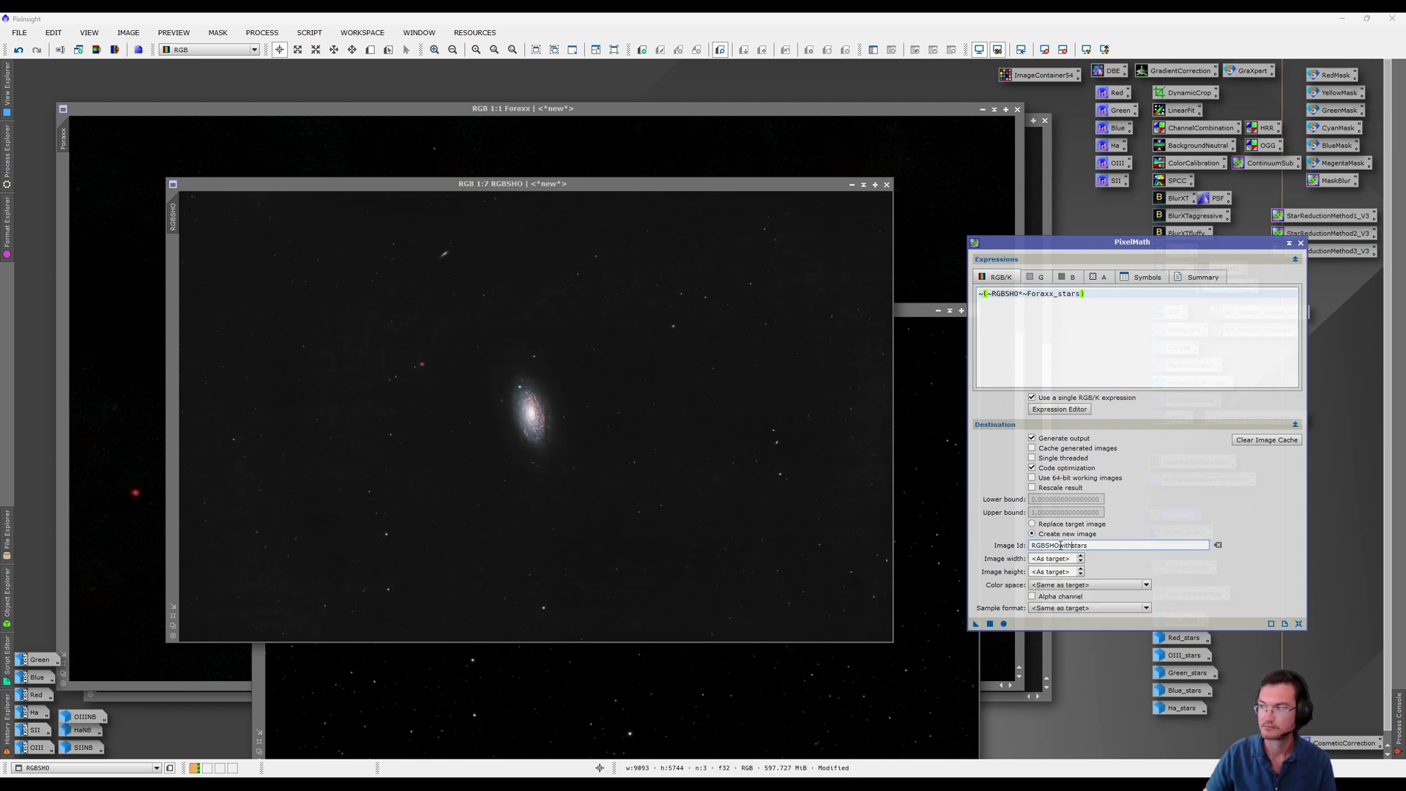
pyautogui.moveTo(976, 623); pyautogui.dragTo(642, 277)
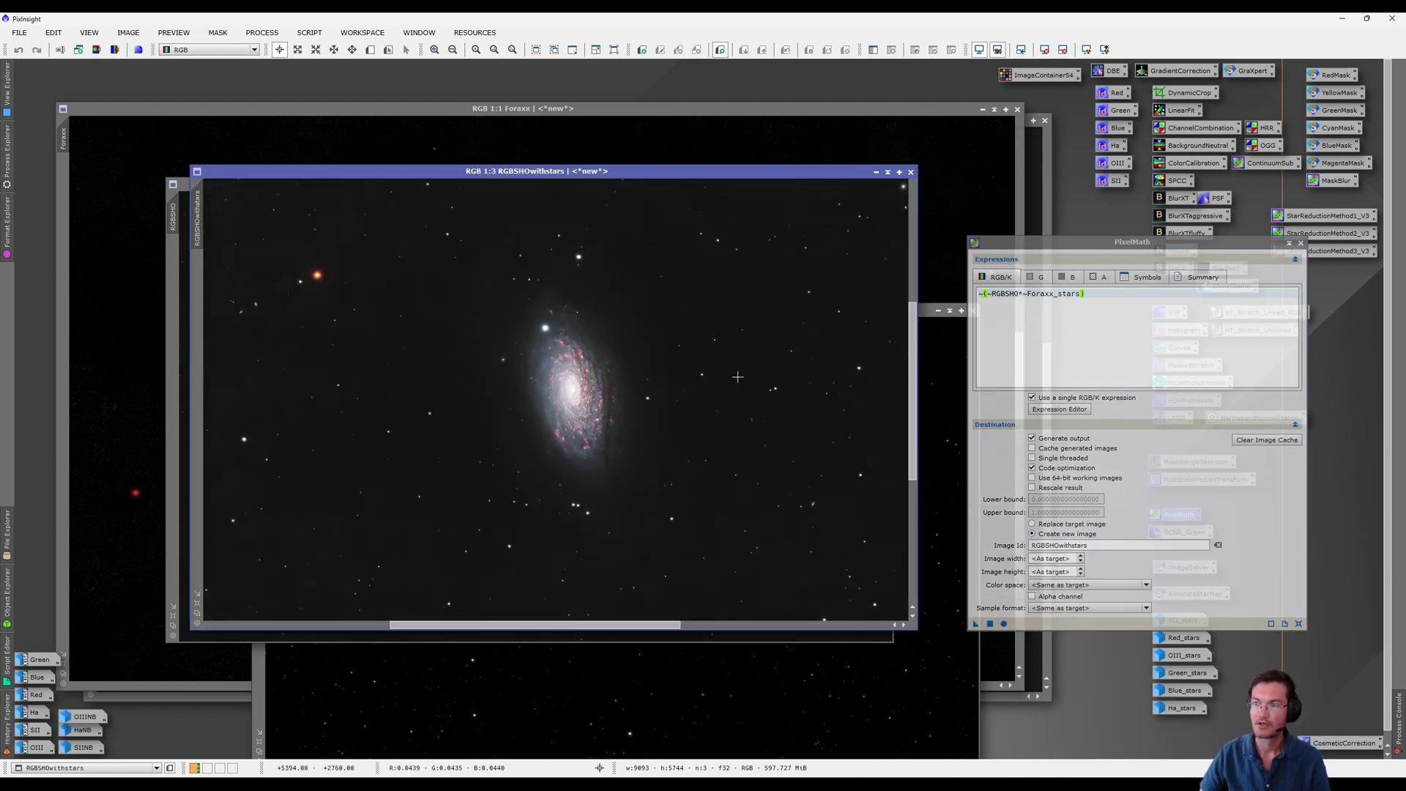
pyautogui.moveTo(551, 173); pyautogui.dragTo(511, 158)
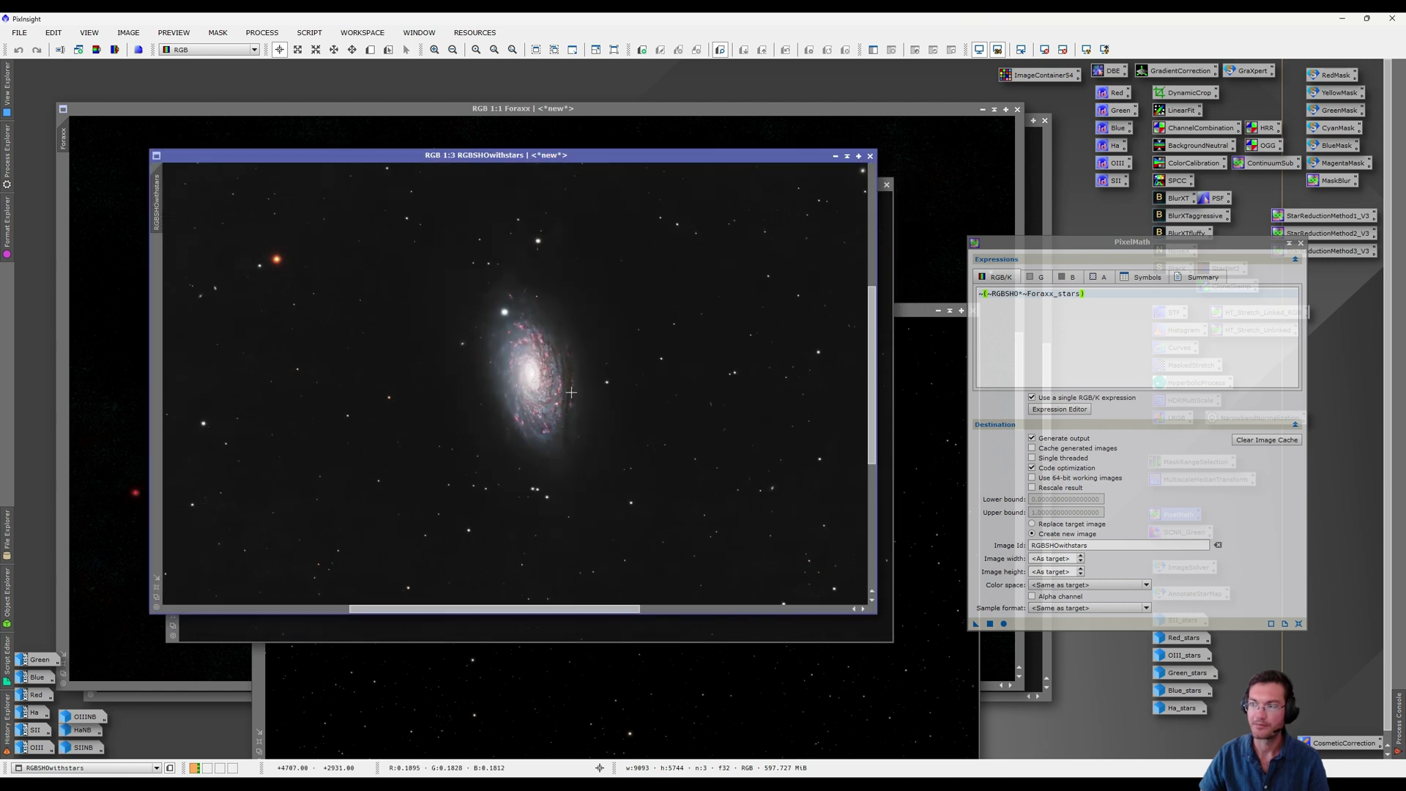
pyautogui.scroll(1, 571, 391)
pyautogui.scroll(1, 505, 367)
pyautogui.scroll(-1, 492, 364)
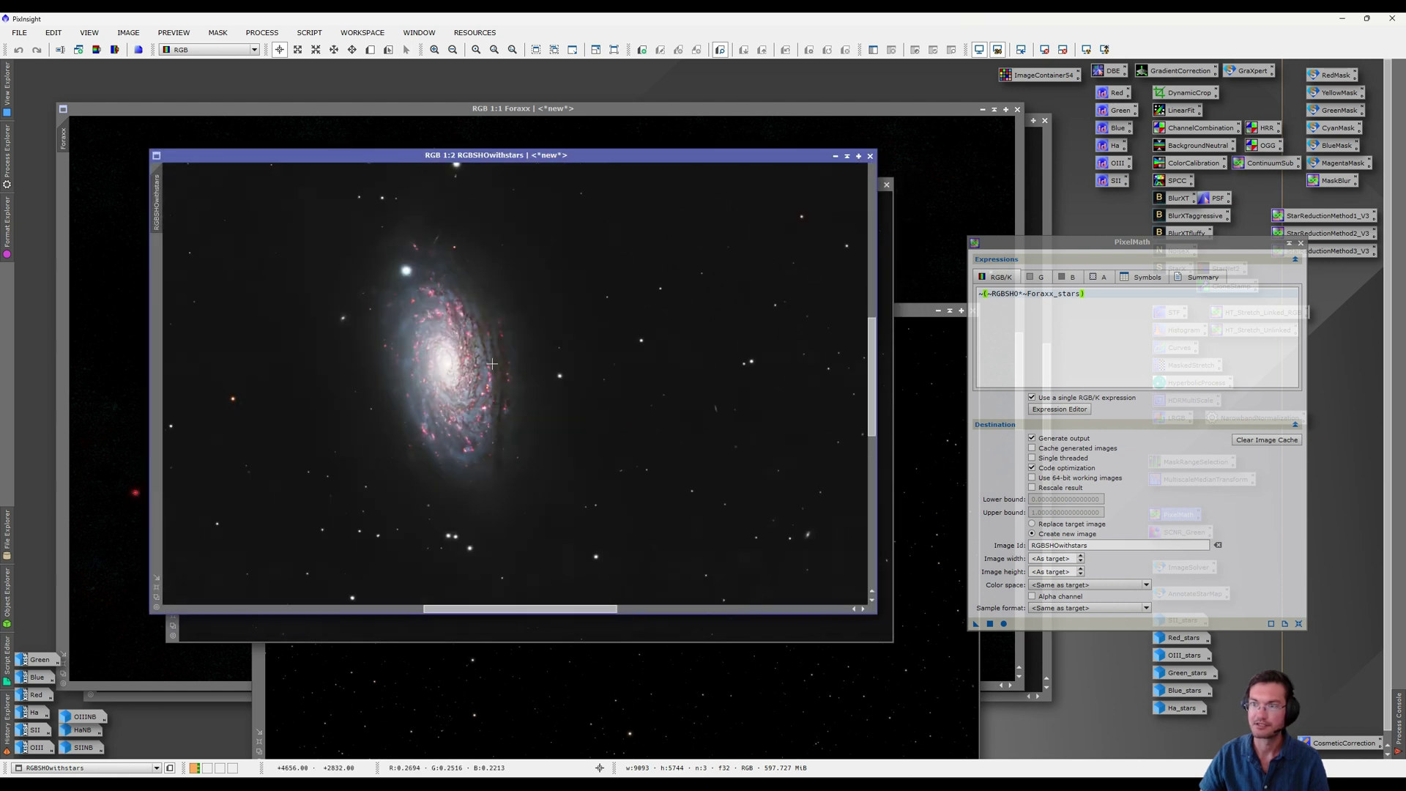
pyautogui.scroll(-5, 492, 364)
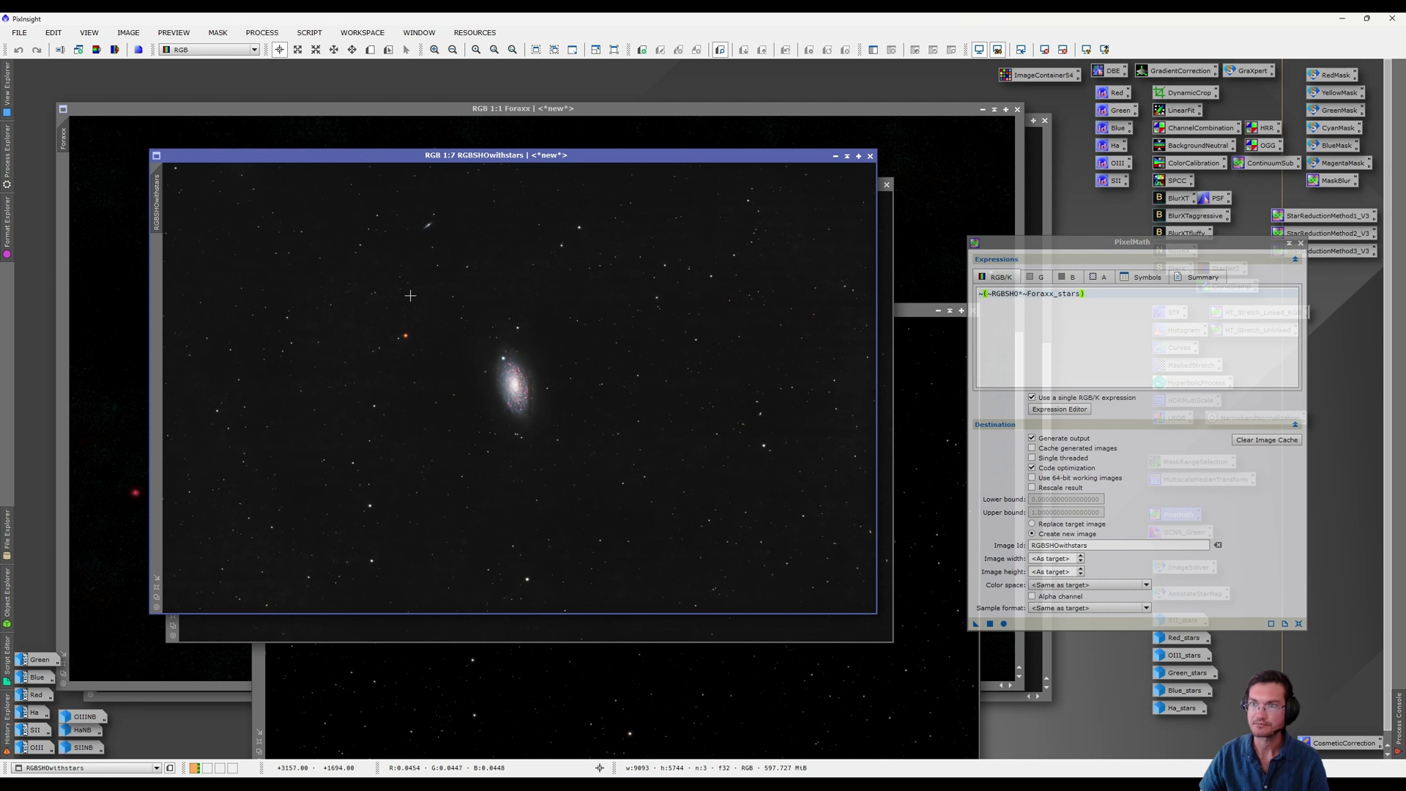
# Rotate the RGBSHOwithstars image 90° clockwise
pyautogui.click(128, 32)
pyautogui.moveTo(168, 170)
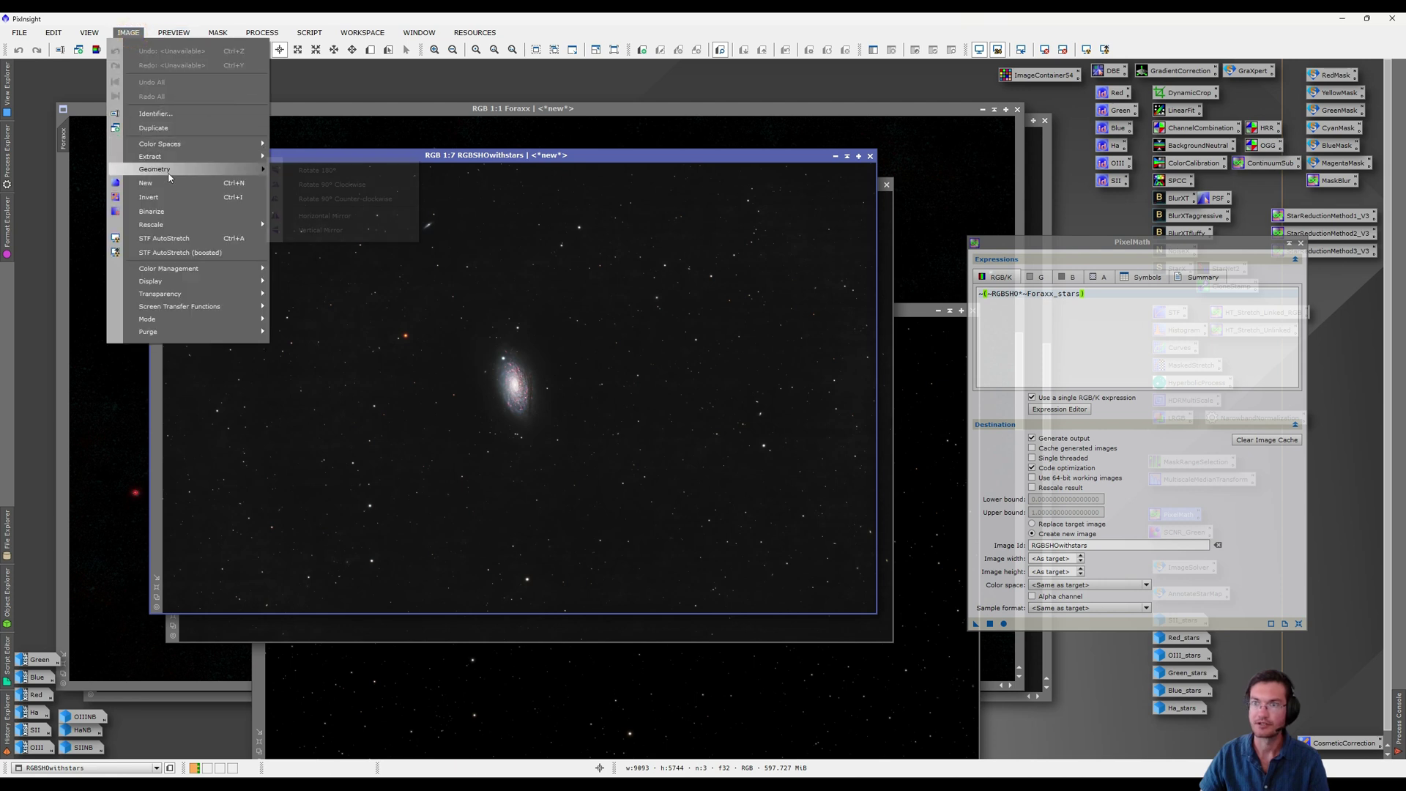
pyautogui.click(362, 183)
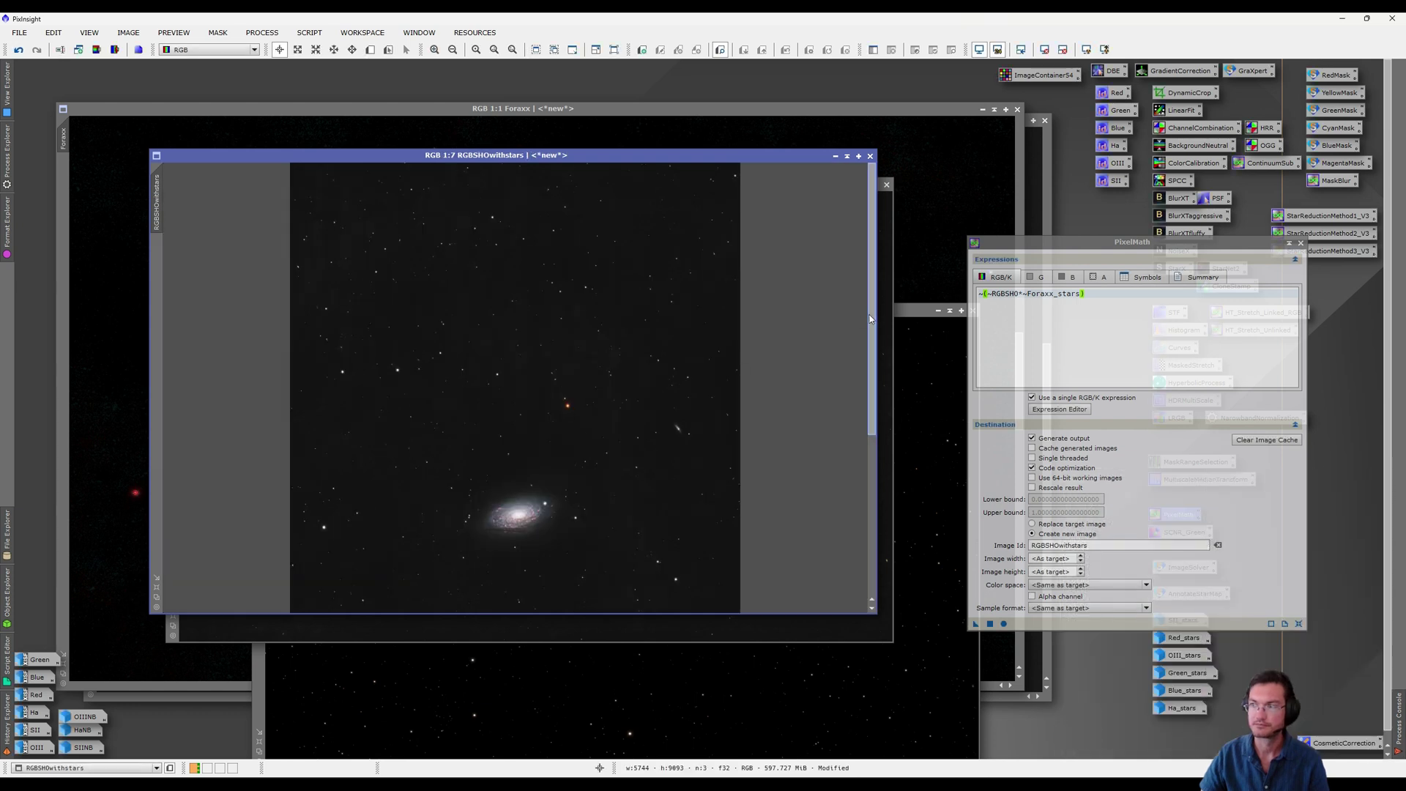
pyautogui.scroll(-3, 870, 319)
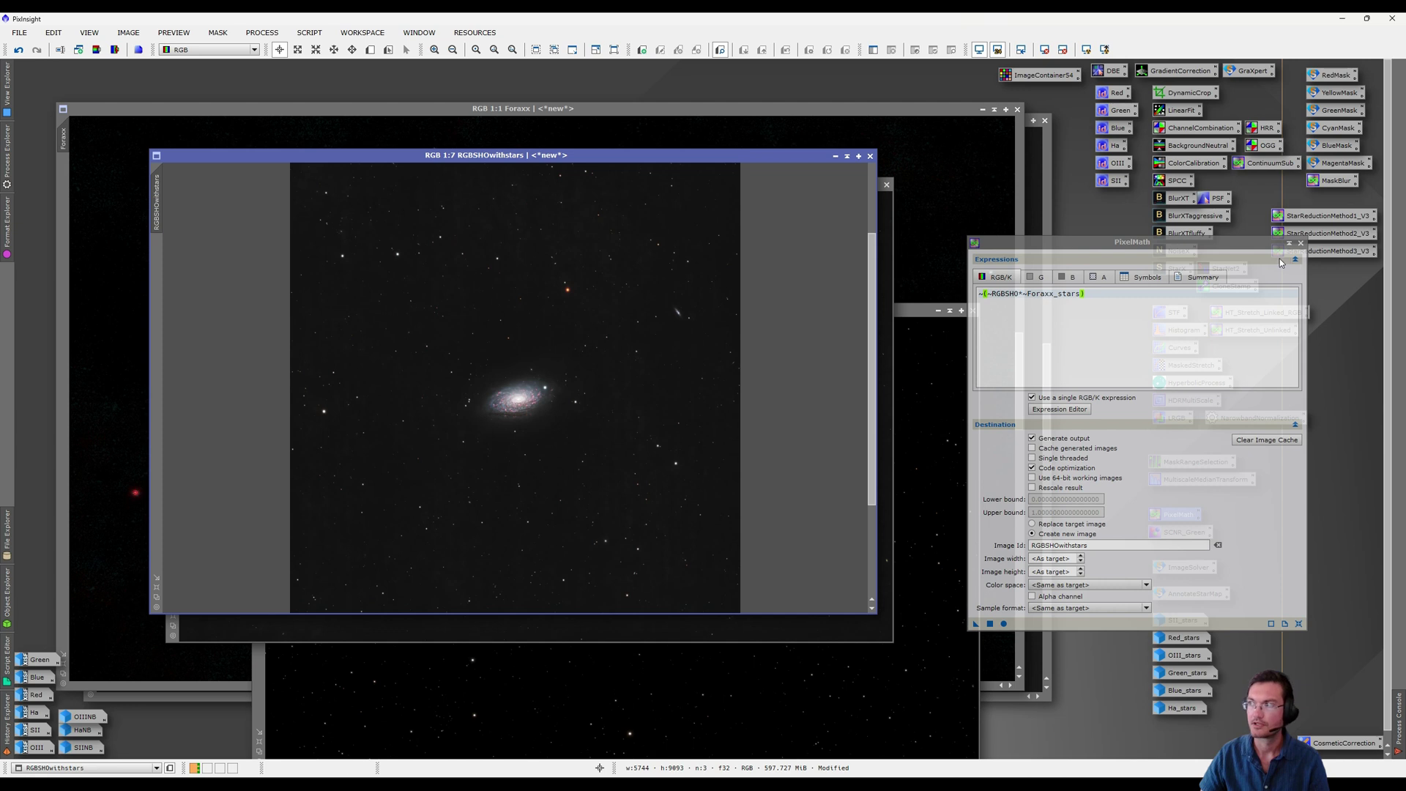
# Crop RGBSHOwithstars with DynamicCrop to a landscape frame of about 4949 × 3129 px around the galaxy, keeping the orange star and small companion galaxy
pyautogui.click(258, 32)
pyautogui.moveTo(293, 50)
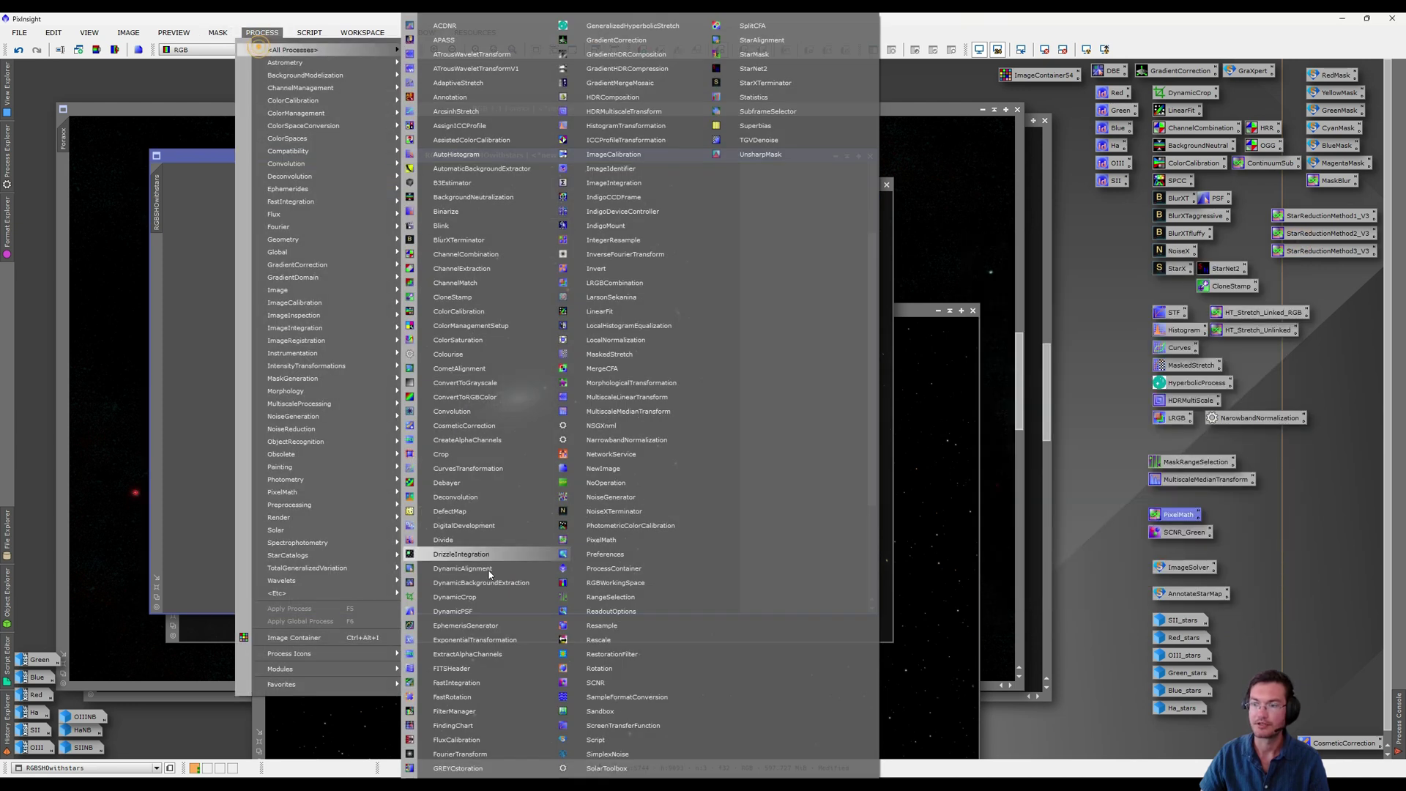
pyautogui.click(456, 597)
pyautogui.moveTo(332, 244); pyautogui.dragTo(713, 514)
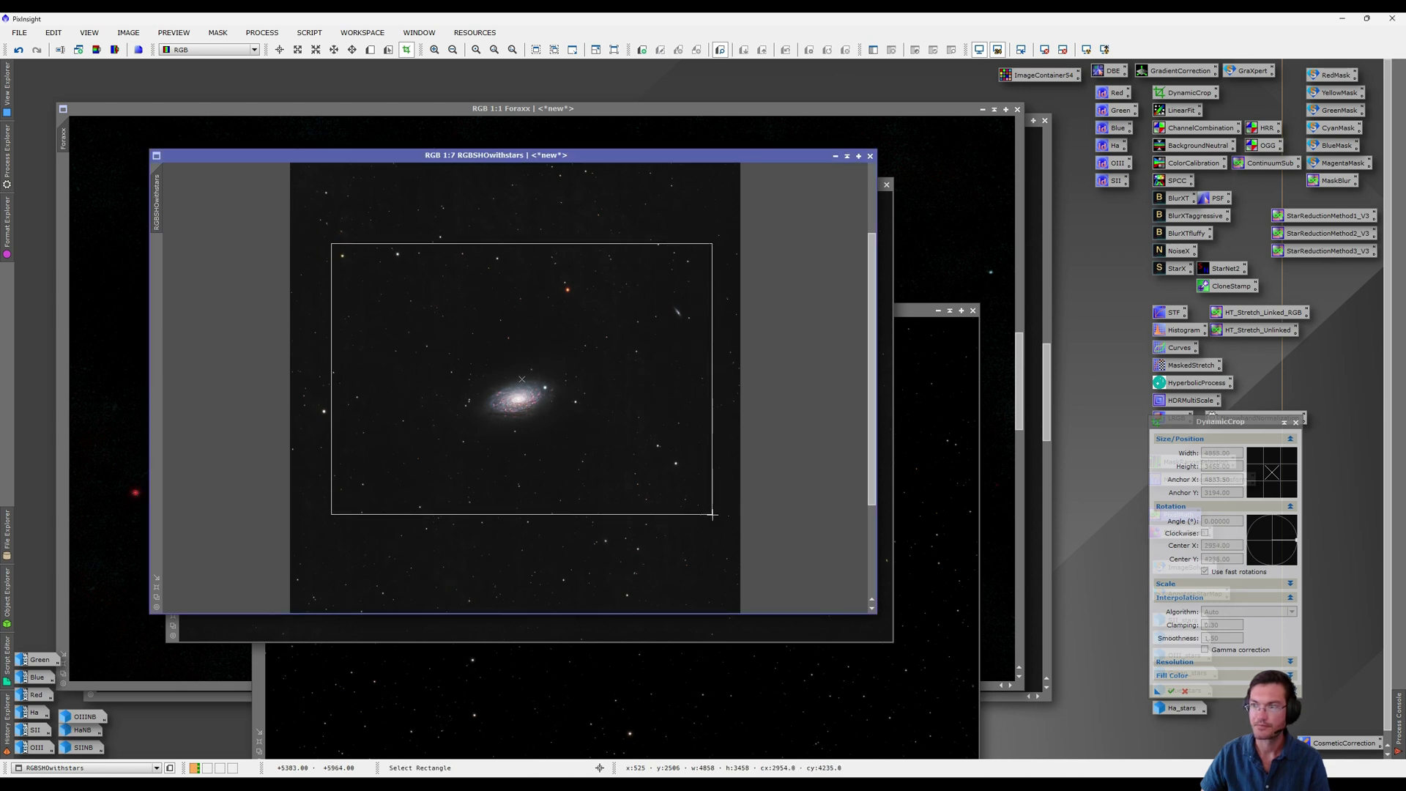
pyautogui.moveTo(532, 242); pyautogui.dragTo(520, 269)
pyautogui.moveTo(329, 402); pyautogui.dragTo(323, 402)
pyautogui.moveTo(504, 417); pyautogui.dragTo(506, 425)
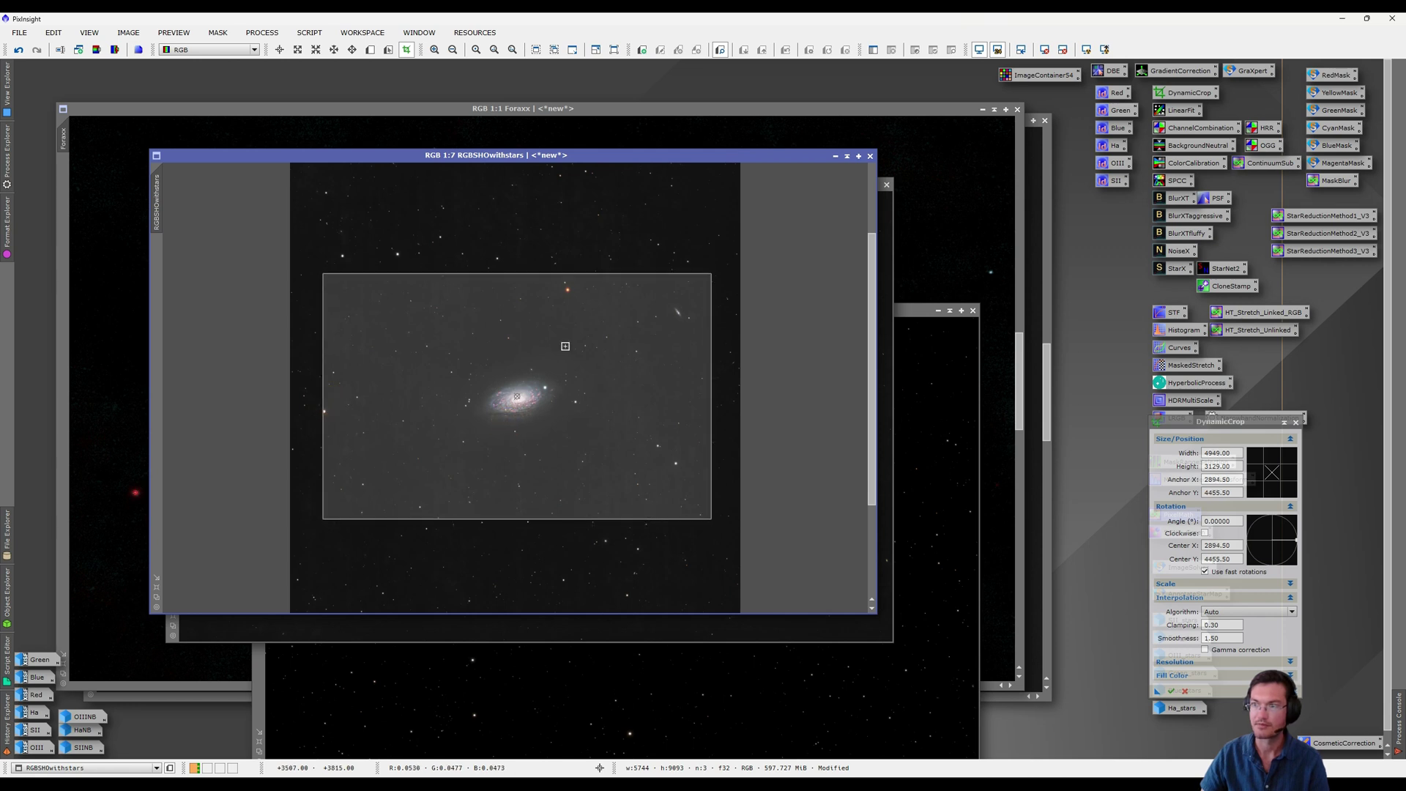
pyautogui.click(1169, 692)
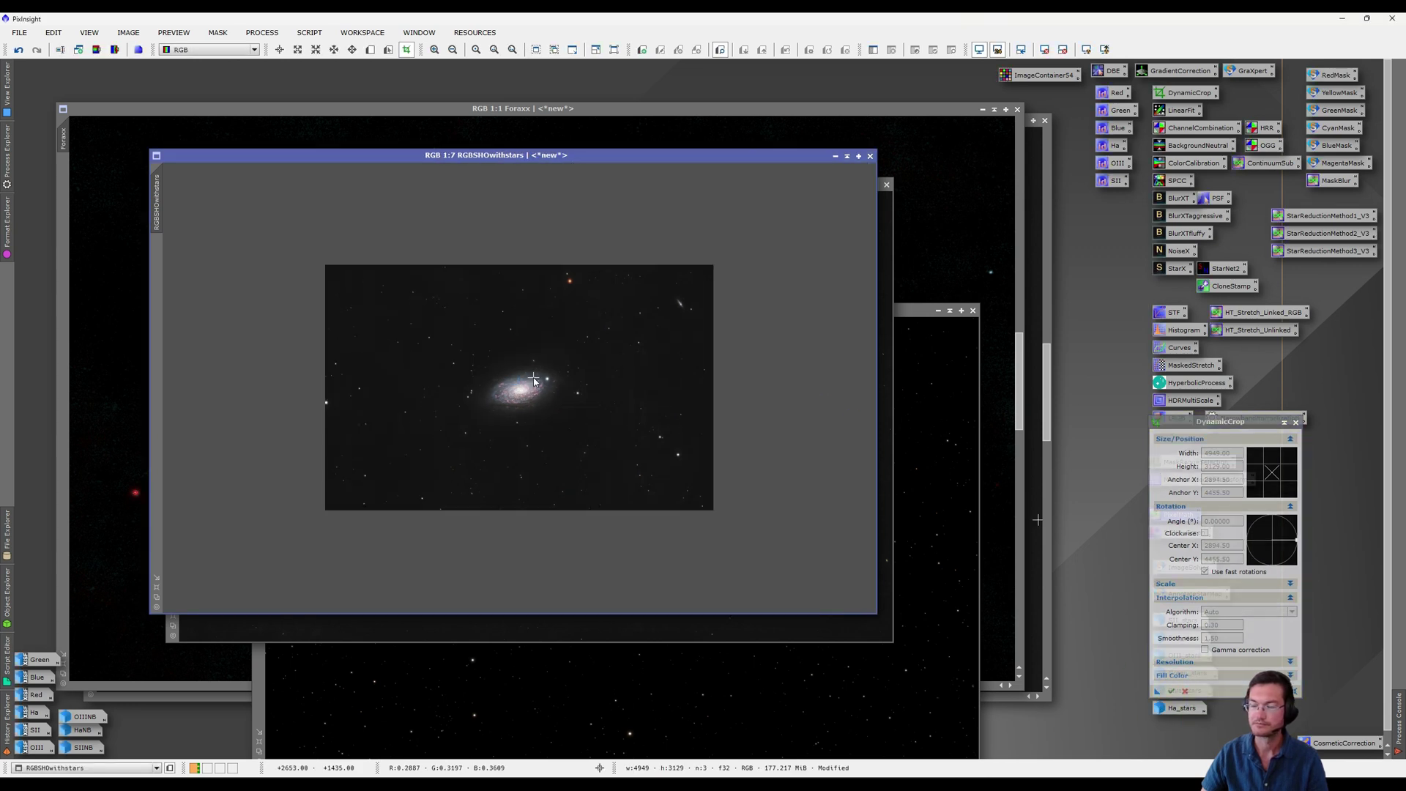
pyautogui.scroll(2, 534, 380)
pyautogui.click(1297, 424)
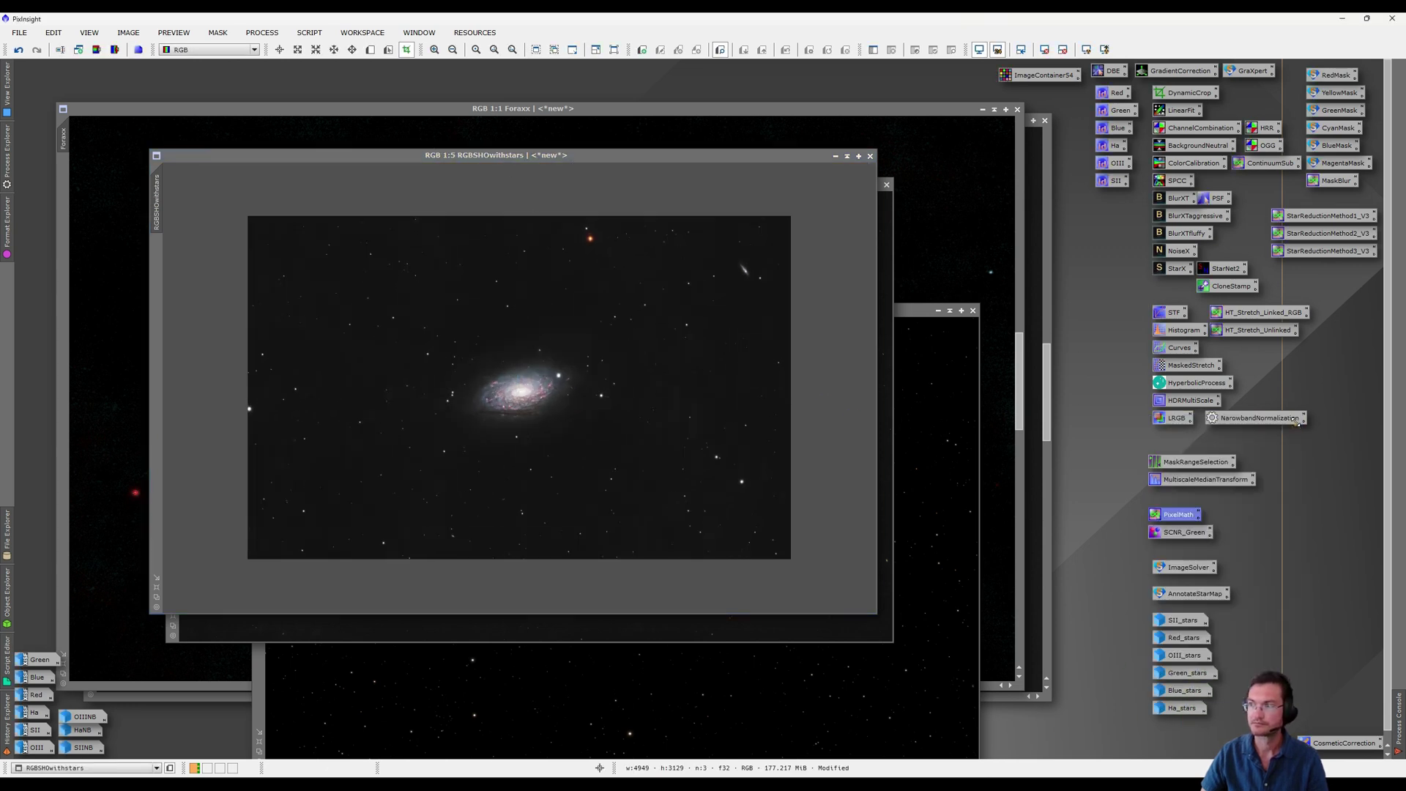
# Maximize RGBSHOwithstars and examine the galaxy's core and spiral arms, the surrounding stars and the background
pyautogui.doubleClick(472, 157)
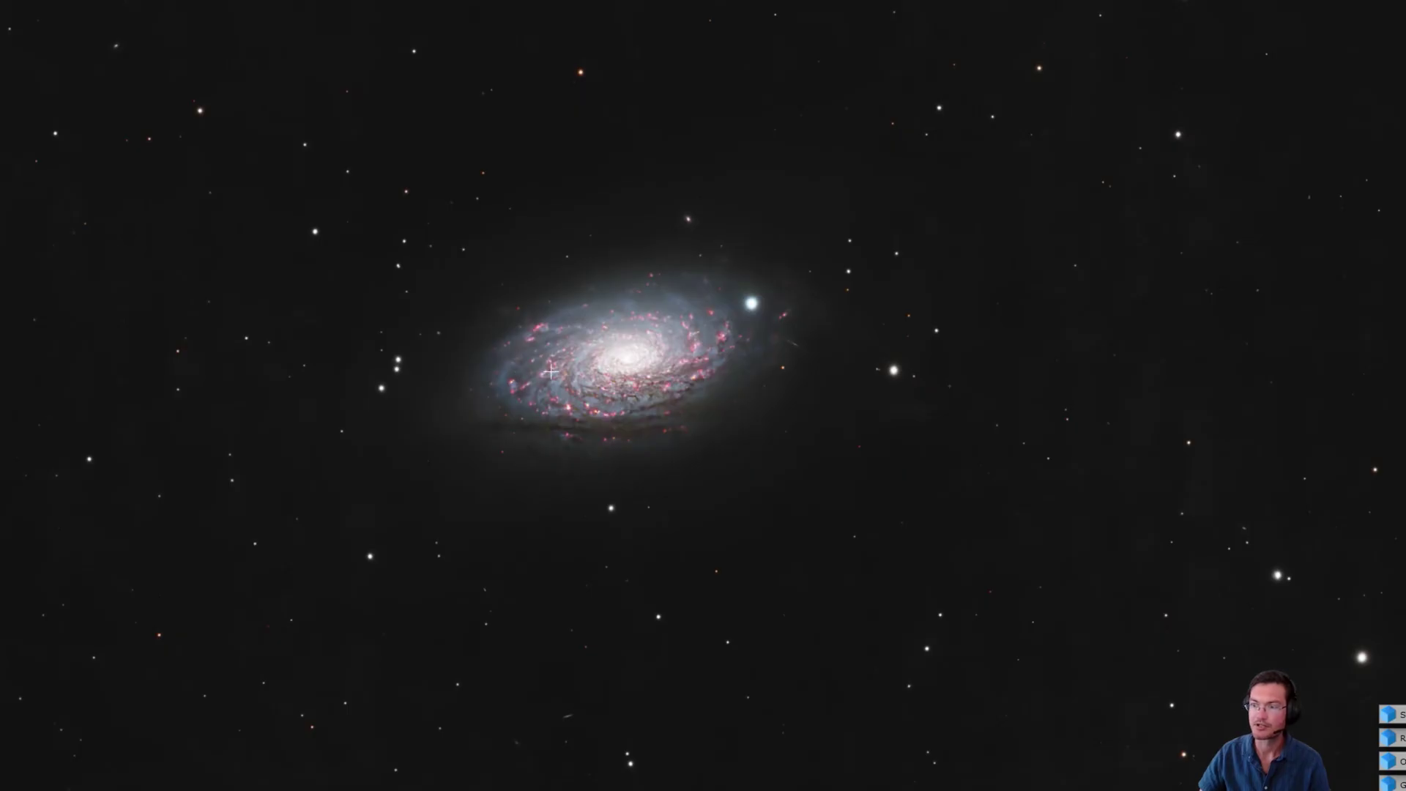
pyautogui.scroll(2, 582, 355)
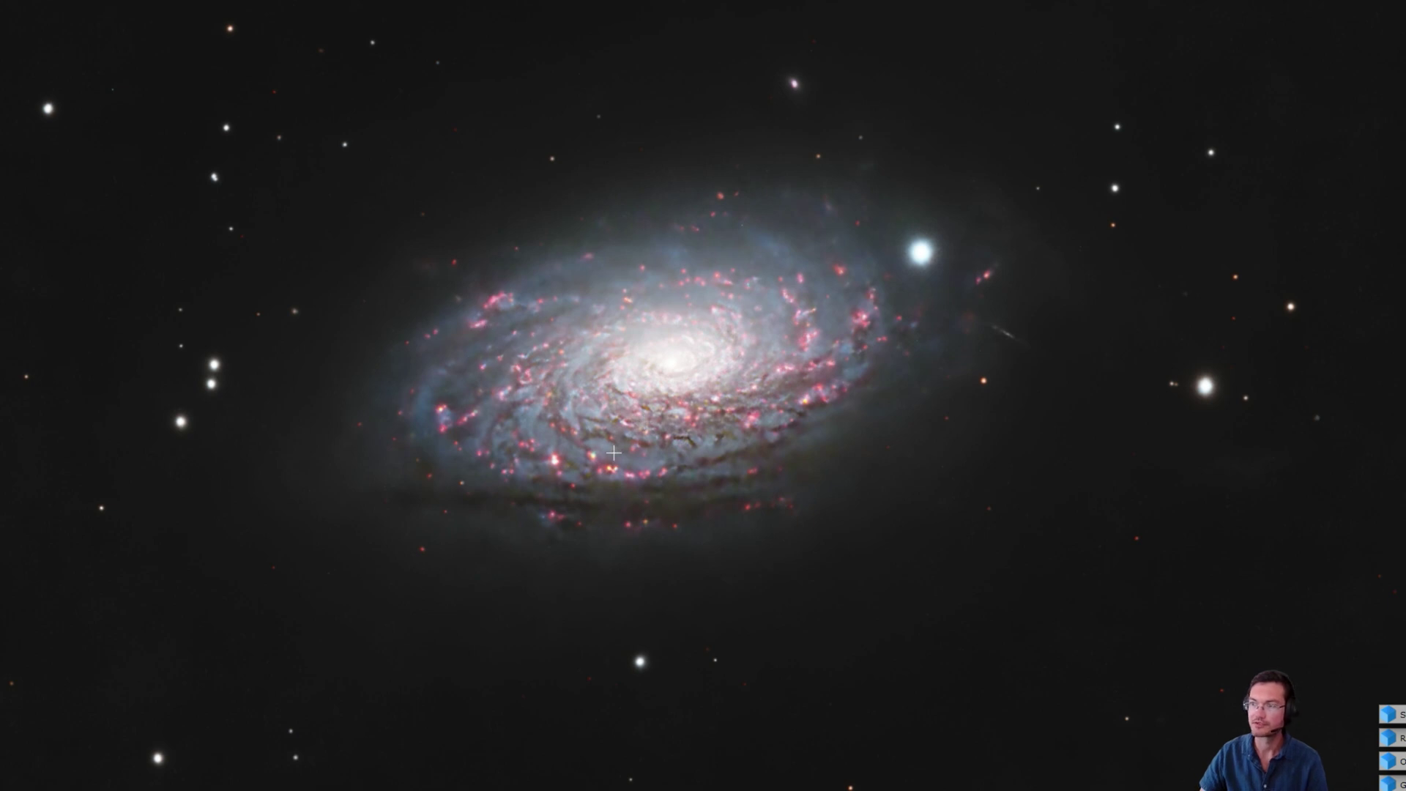
pyautogui.scroll(-2, 616, 456)
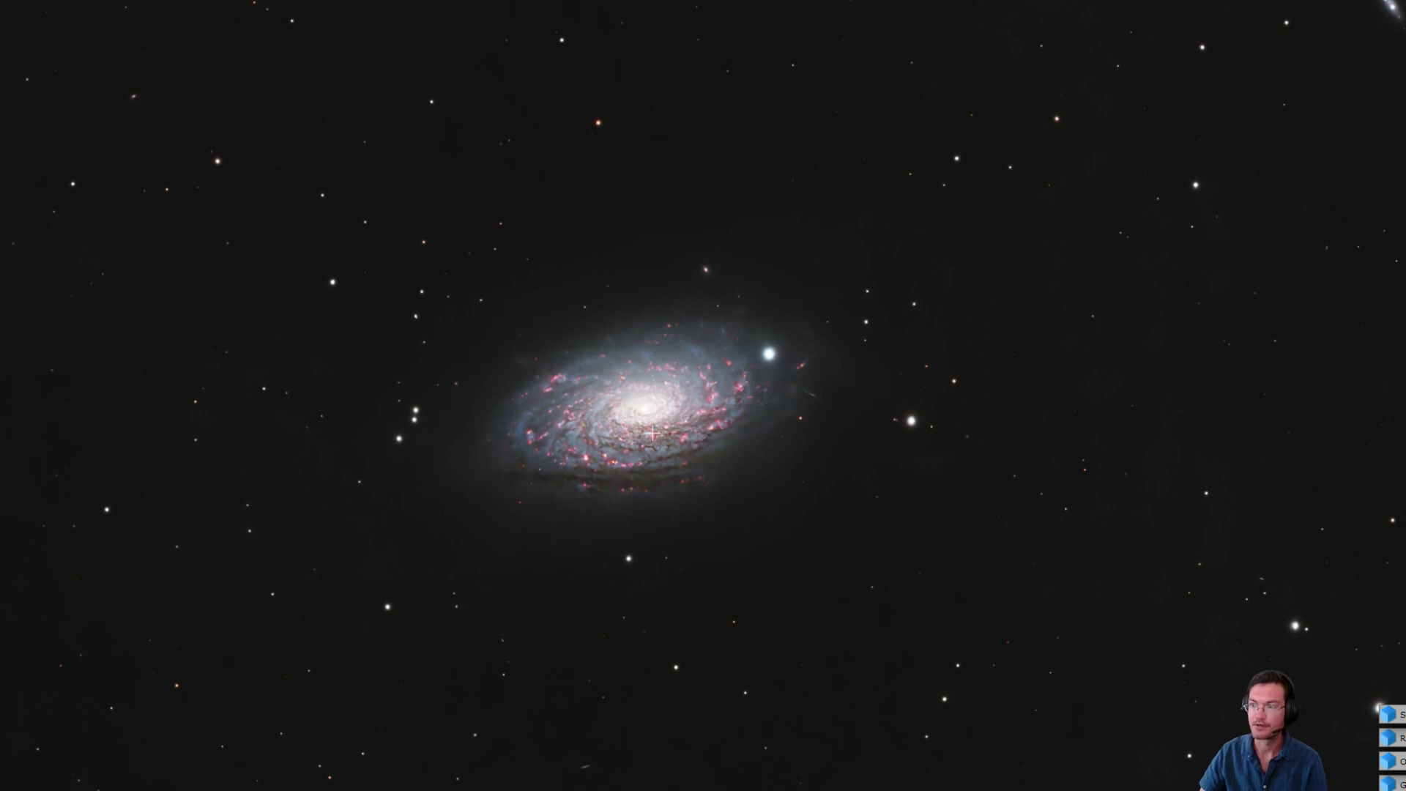
pyautogui.scroll(3, 653, 433)
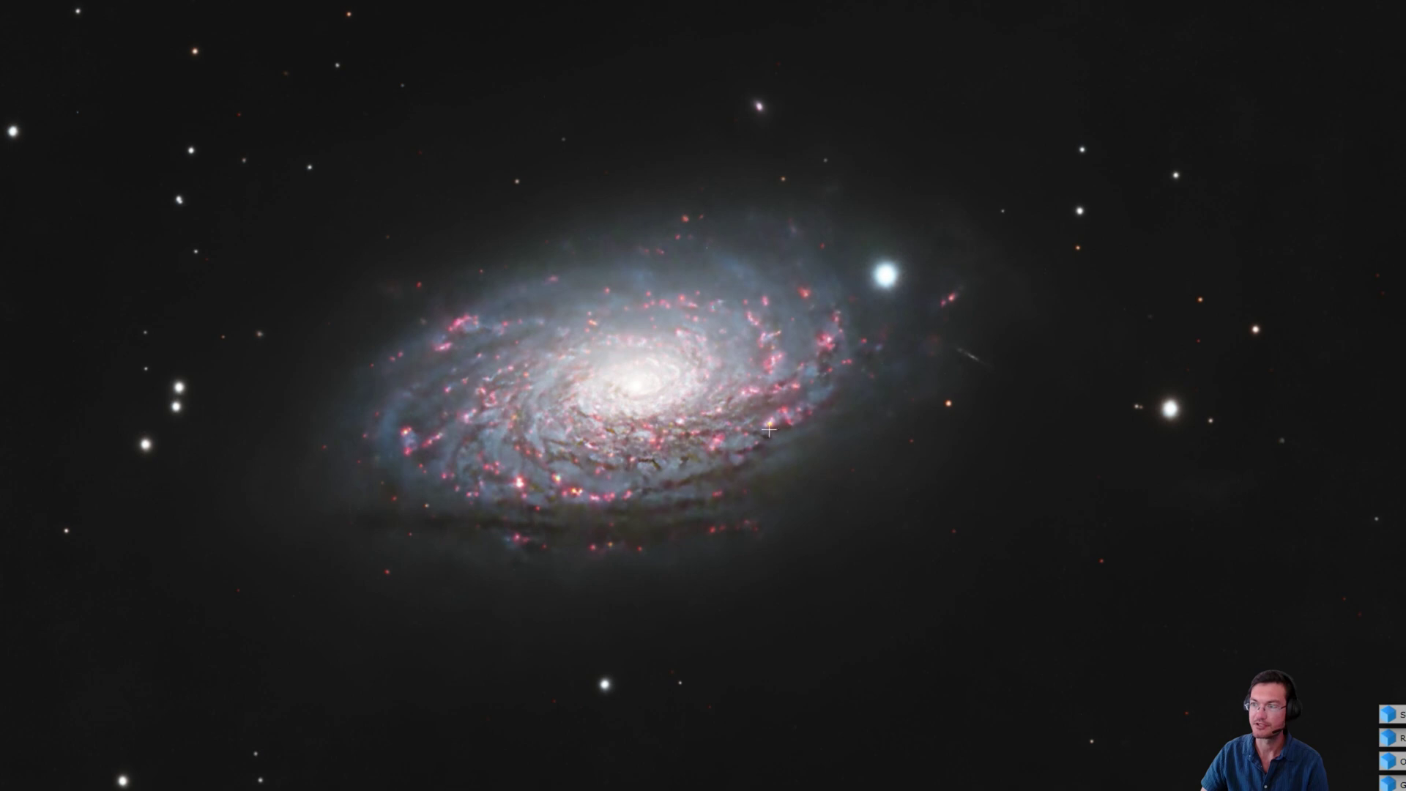
pyautogui.scroll(-2, 833, 419)
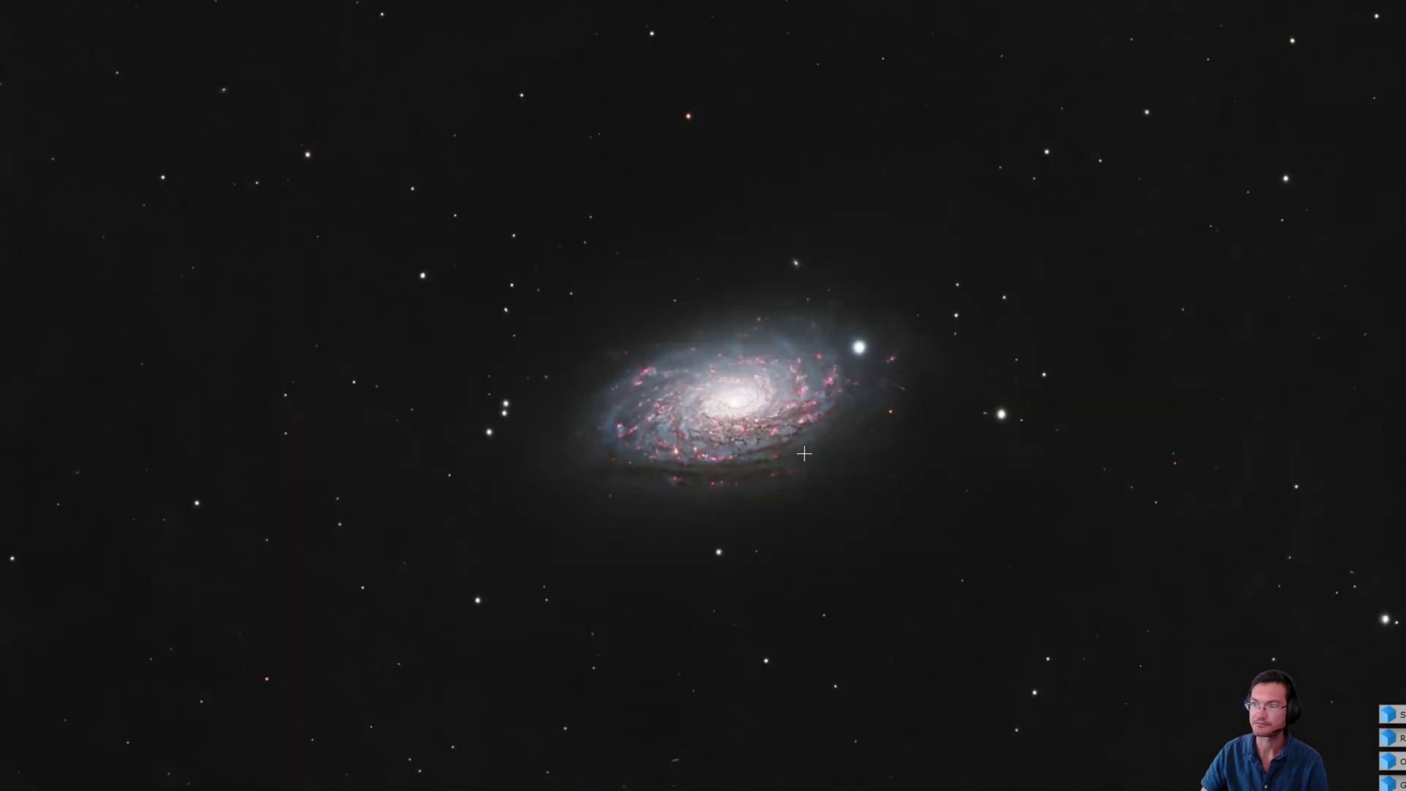
pyautogui.scroll(-2, 804, 454)
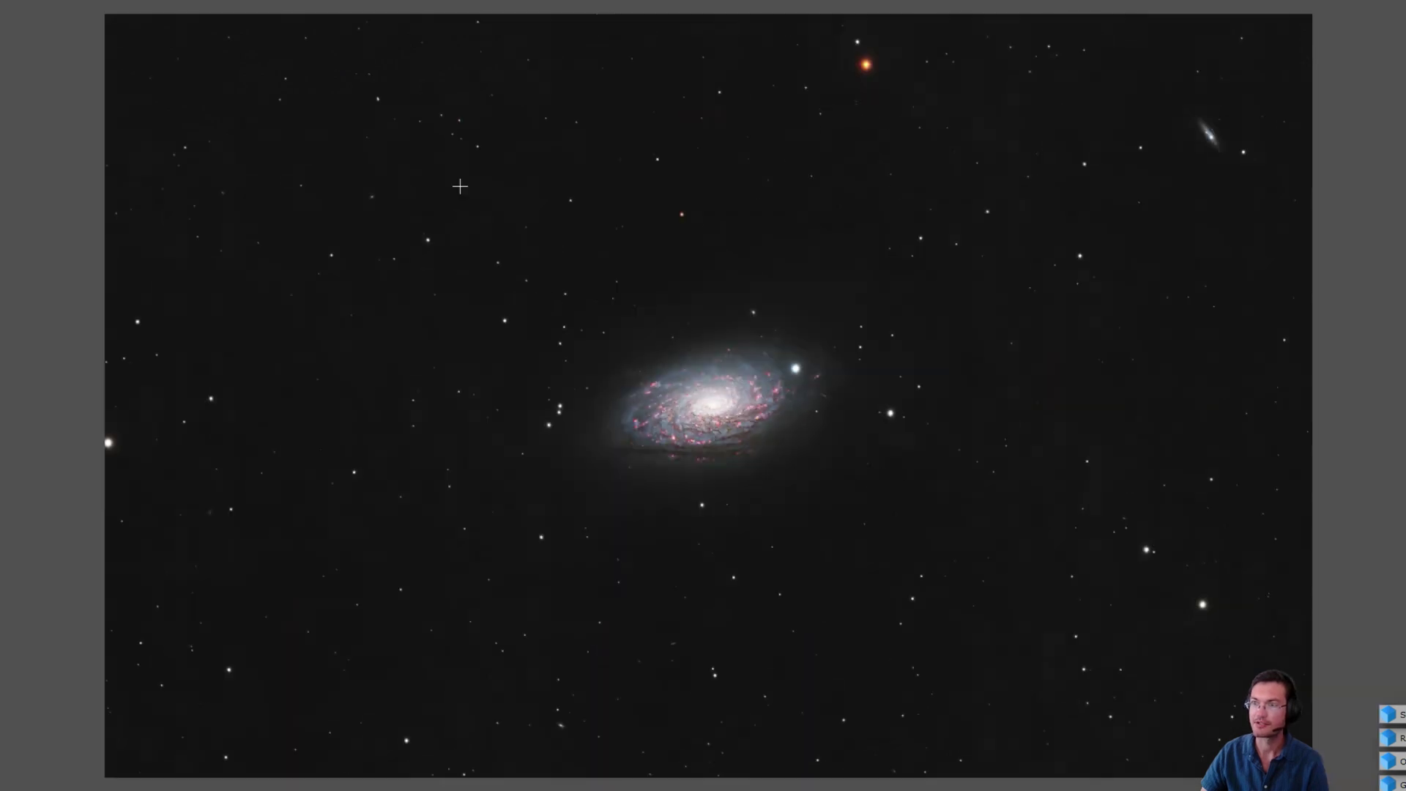
pyautogui.scroll(4, 446, 141)
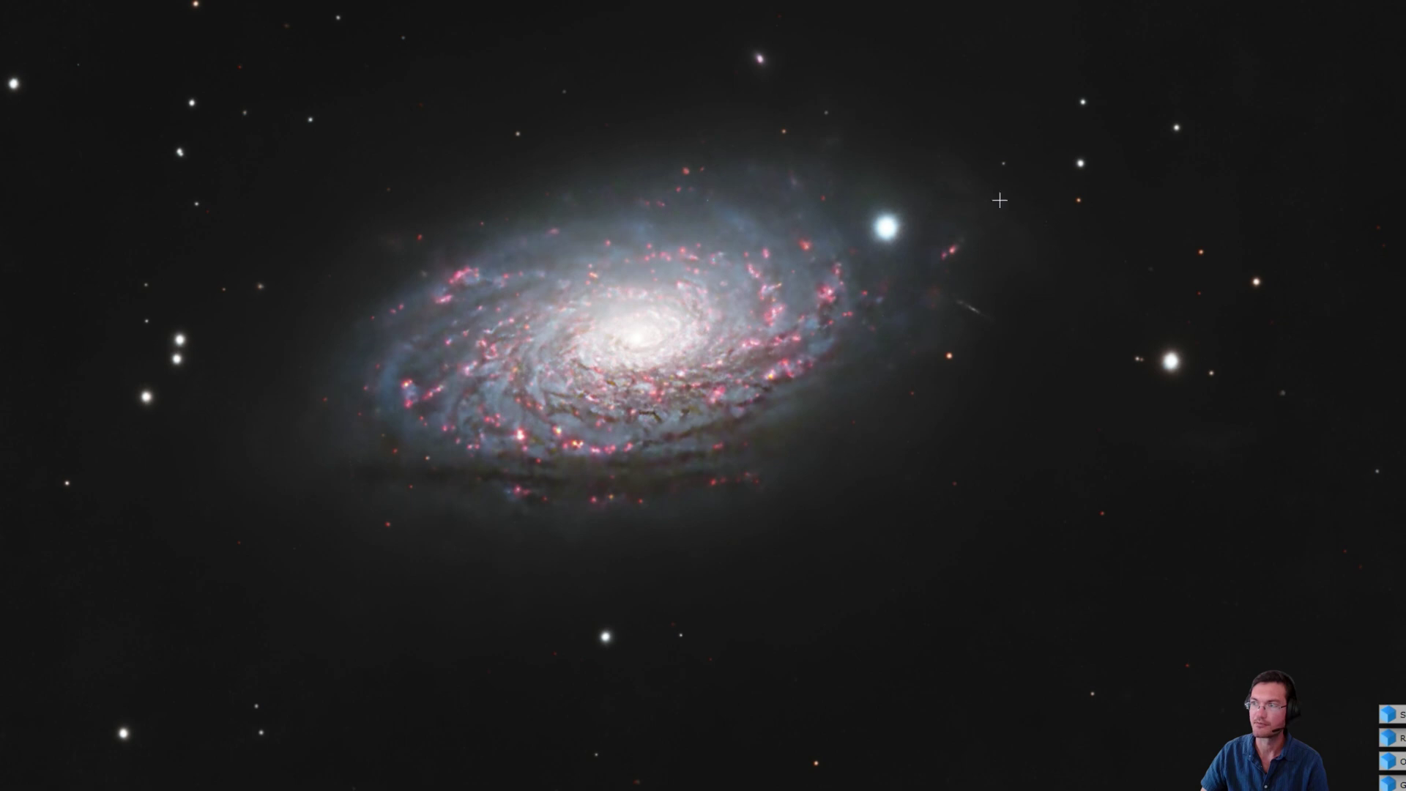
pyautogui.scroll(-1, 608, 393)
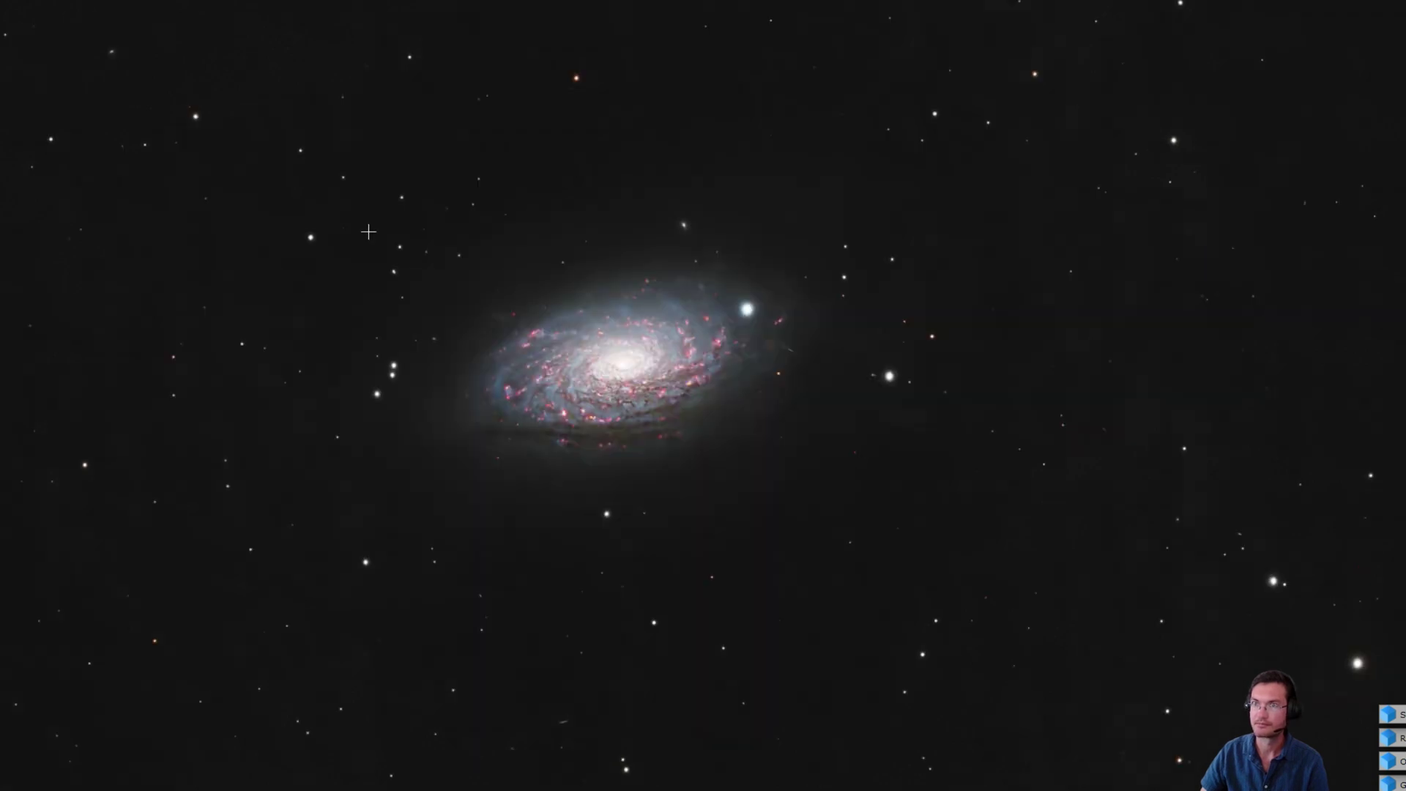
pyautogui.moveTo(314, 394); pyautogui.dragTo(364, 423)
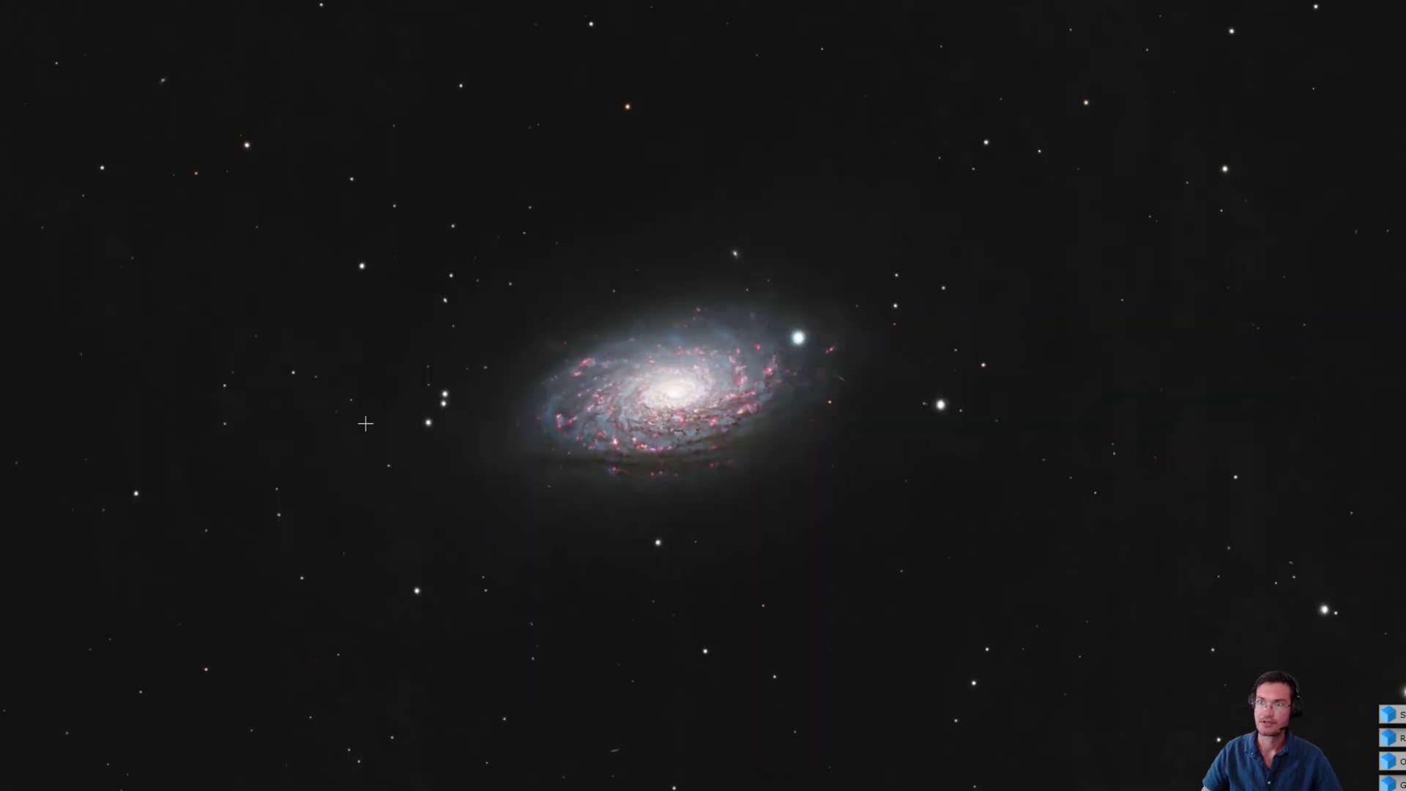